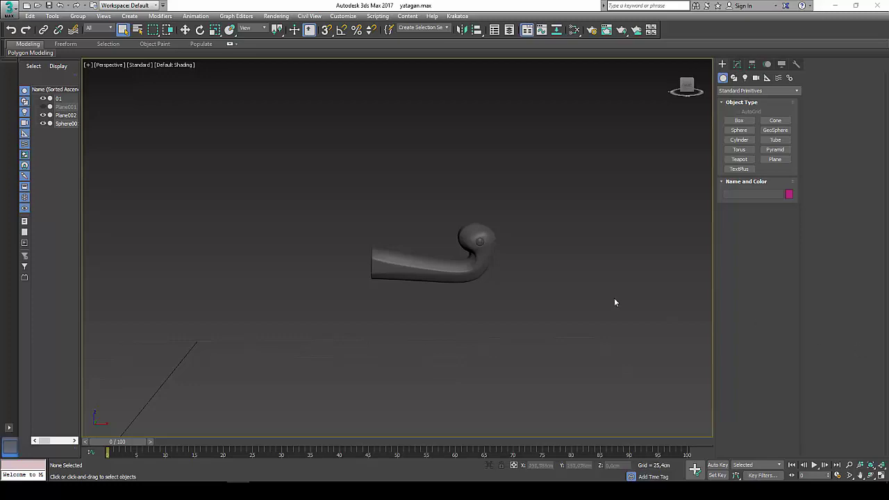
Unhide all objects so the sword reference image shows behind the handle again.
{"action": "right_click", "coordinate": [614, 302]}
{"action": "left_click", "coordinate": [632, 261]}
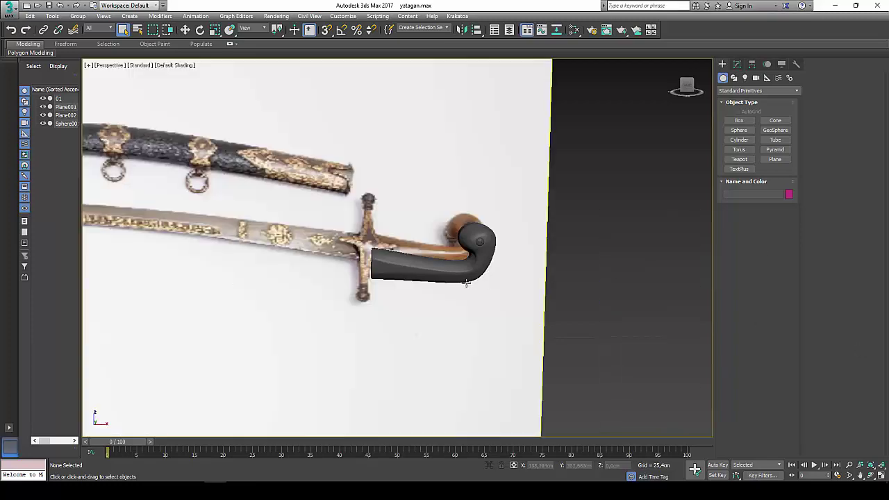
{"action": "middle_click_drag", "start_coordinate": [466, 282], "coordinate": [487, 282]}
Maximize the Front view and zoom in toward the crossguard.
{"action": "left_click", "coordinate": [880, 474]}
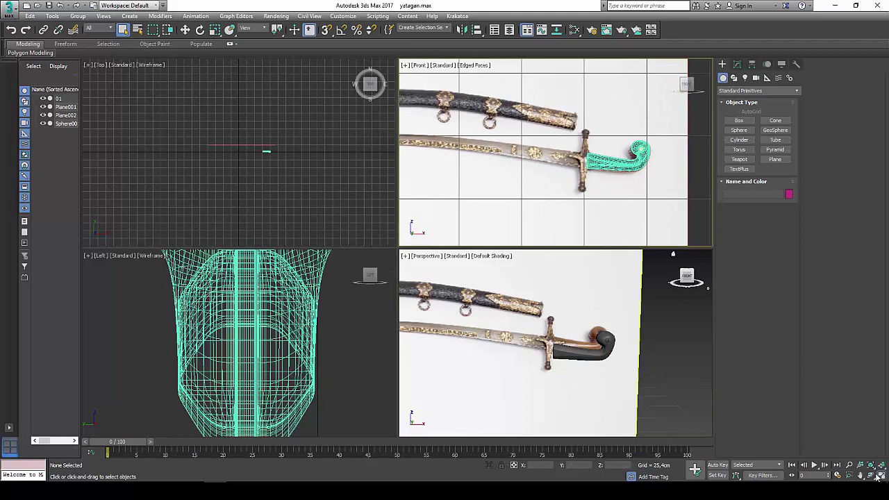
{"action": "left_click", "coordinate": [879, 474]}
{"action": "scroll", "coordinate": [539, 245], "scroll_direction": "up", "scroll_amount": 3}
{"action": "scroll", "coordinate": [539, 245], "scroll_direction": "up", "scroll_amount": 3}
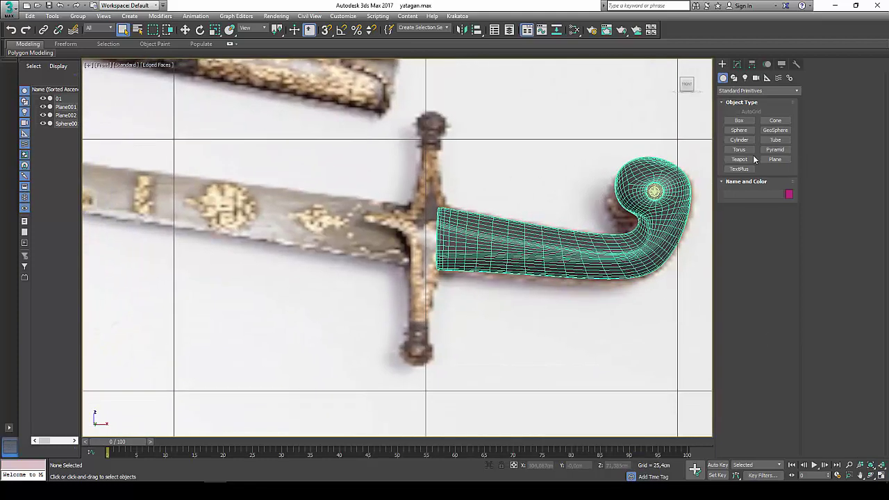
Activate Standard Primitives Plane creation with the Front view framed on the crossguard.
{"action": "left_click", "coordinate": [775, 159]}
{"action": "scroll", "coordinate": [467, 162], "scroll_direction": "up", "scroll_amount": 2}
{"action": "middle_click_drag", "start_coordinate": [477, 153], "coordinate": [494, 129]}
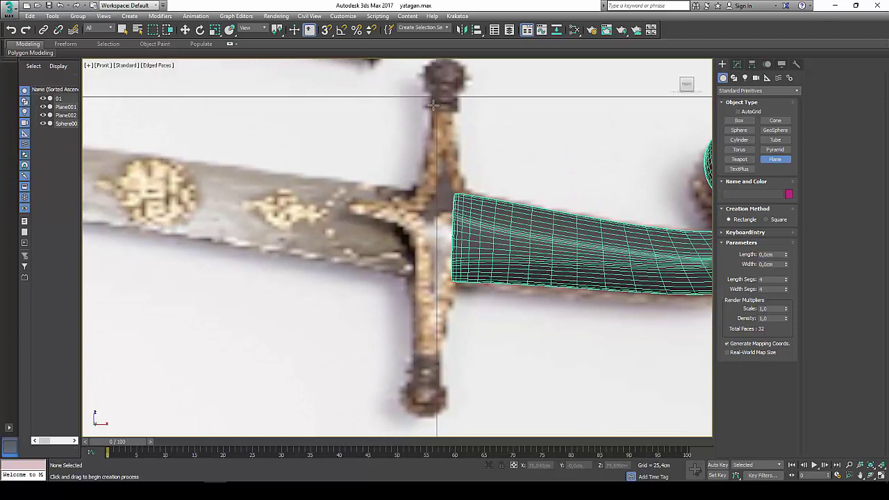
Draw a small plane at the crossguard's top with Length and Width Segs set to 1.
{"action": "left_click_drag", "start_coordinate": [433, 104], "coordinate": [451, 120]}
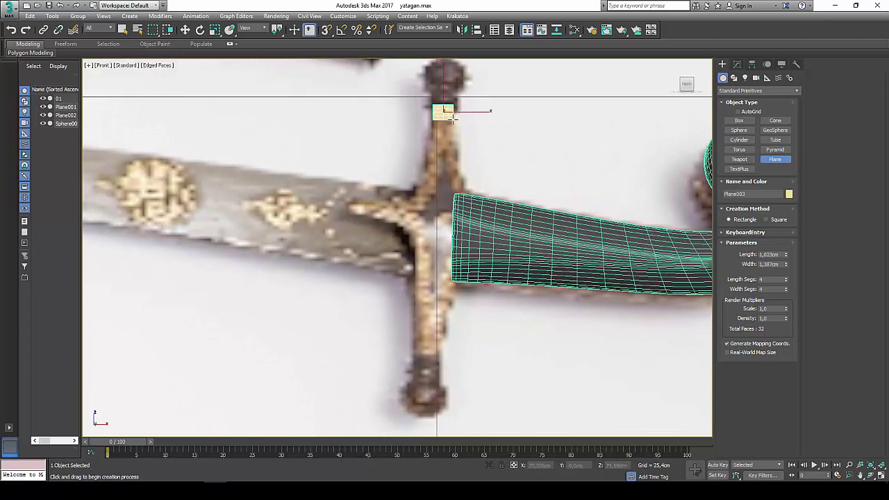
{"action": "left_click", "coordinate": [737, 64]}
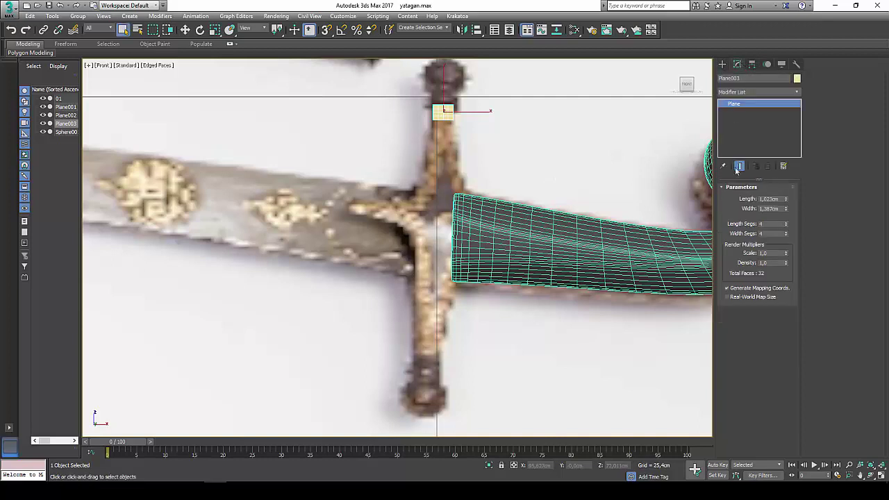
{"action": "right_click", "coordinate": [786, 226]}
View Material #26 in the Slate Material Editor, then close the editor.
{"action": "left_click", "coordinate": [574, 30]}
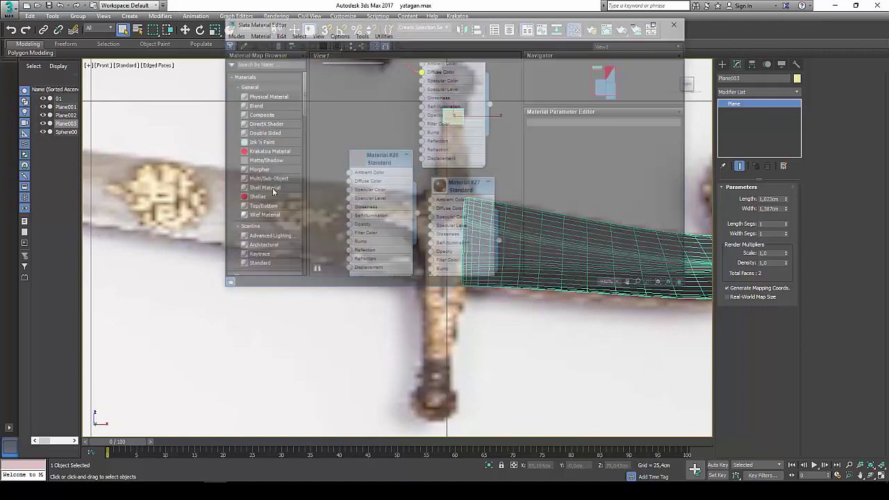
{"action": "double_click", "coordinate": [372, 158]}
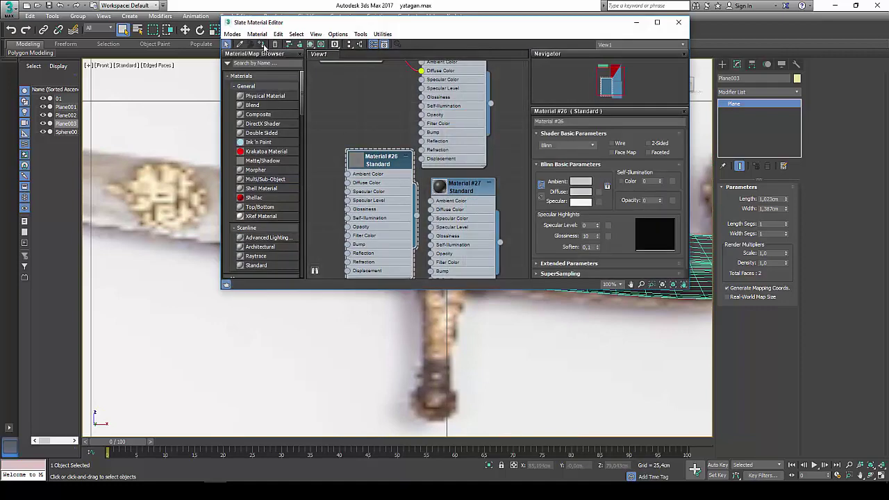
{"action": "left_click", "coordinate": [678, 23]}
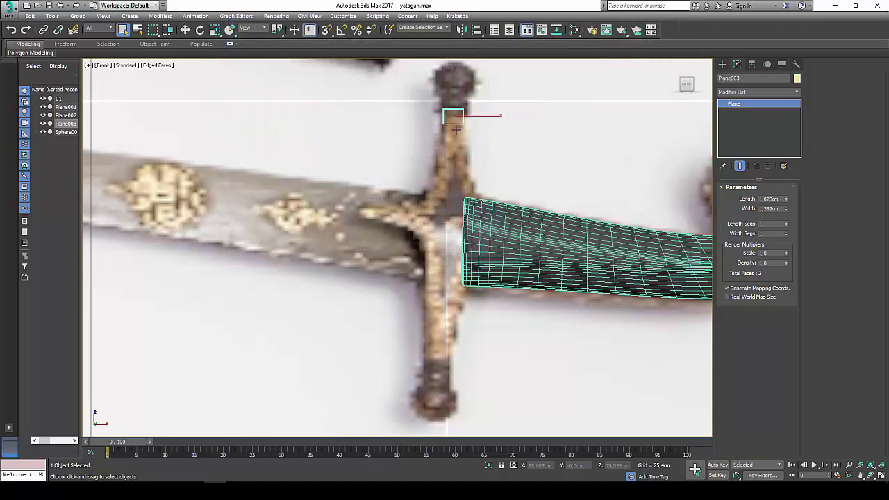
Convert Plane003 to an Editable Poly and enter Vertex mode.
{"action": "right_click", "coordinate": [455, 122]}
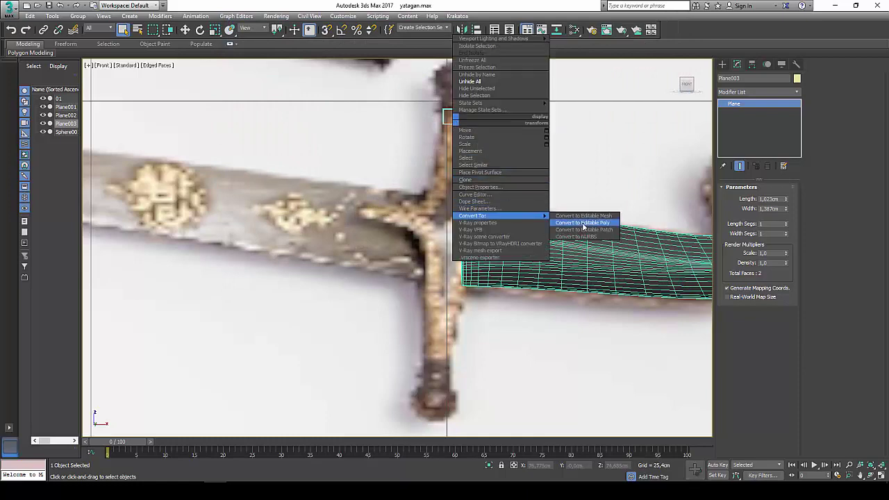
{"action": "left_click", "coordinate": [586, 223]}
{"action": "left_click", "coordinate": [734, 199]}
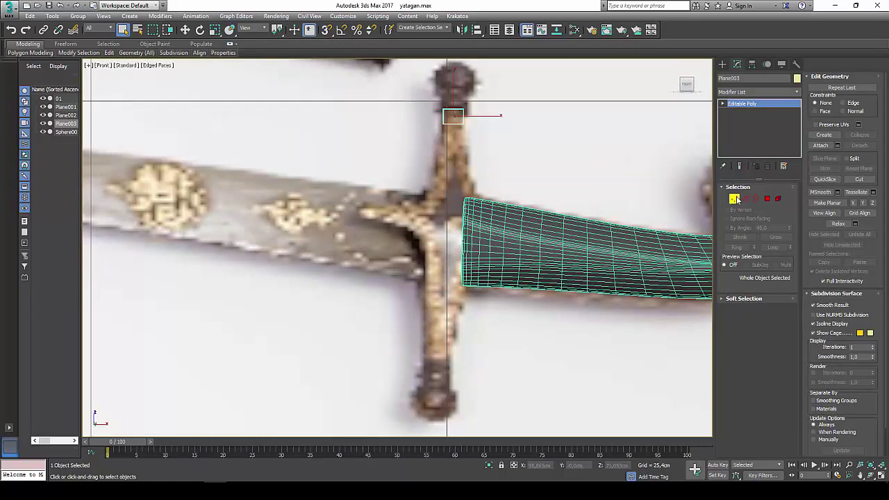
Select the plane's two vertices and raise them slightly toward the crossguard's upper tip.
{"action": "scroll", "coordinate": [439, 132], "scroll_direction": "up", "scroll_amount": 3}
{"action": "left_click_drag", "start_coordinate": [472, 123], "coordinate": [434, 170]}
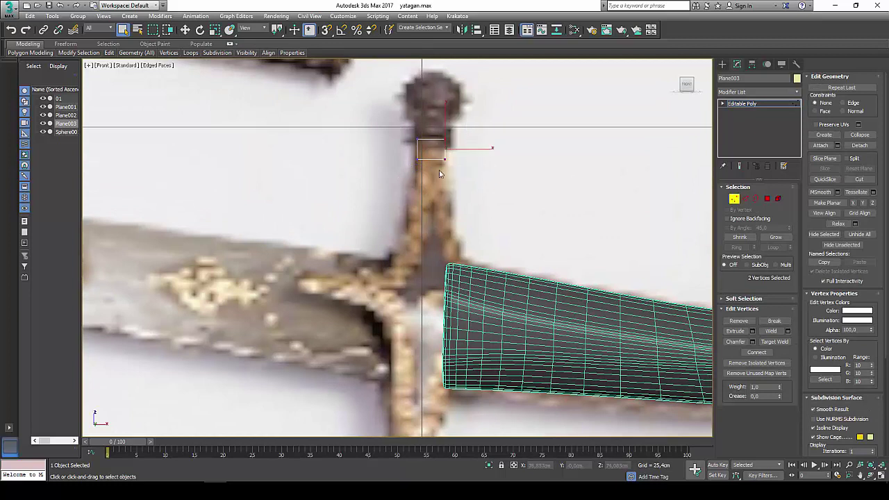
{"action": "left_click", "coordinate": [185, 31]}
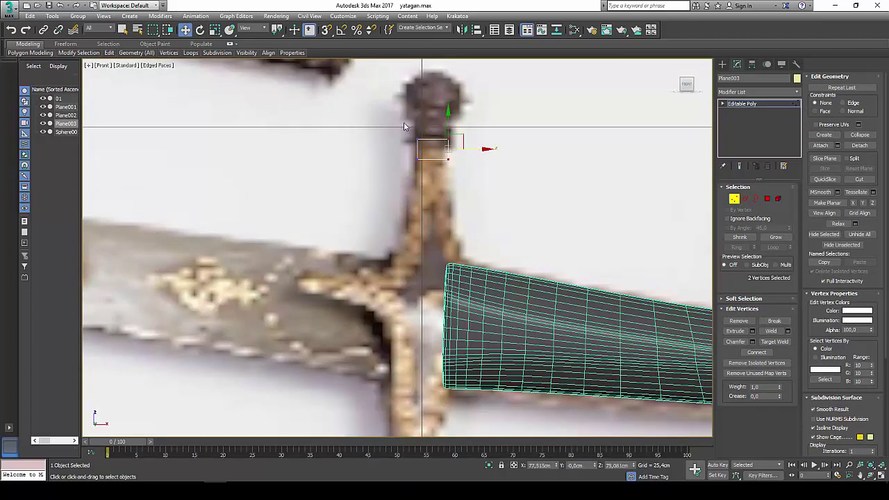
{"action": "right_click", "coordinate": [470, 143]}
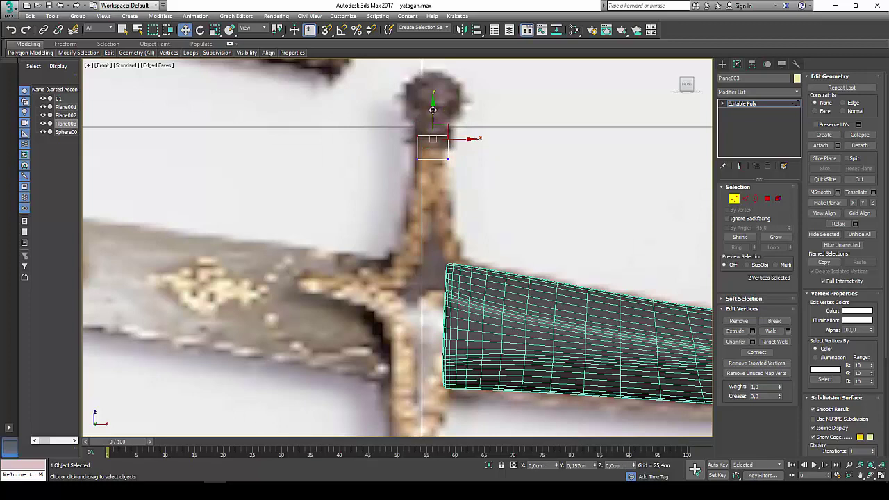
{"action": "left_click_drag", "start_coordinate": [431, 111], "coordinate": [431, 105]}
{"action": "left_click", "coordinate": [746, 200]}
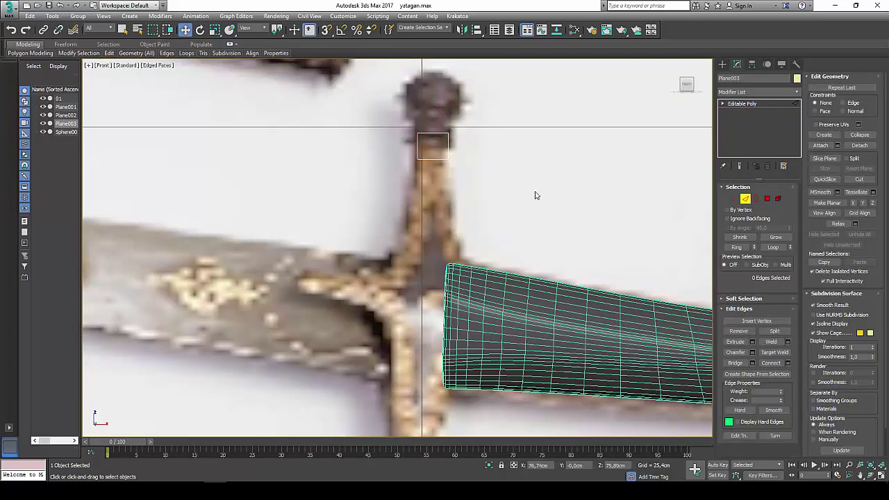
Shift-drag the bottom edge down into a new polygon and scale it to 150% along X.
{"action": "left_click", "coordinate": [432, 158]}
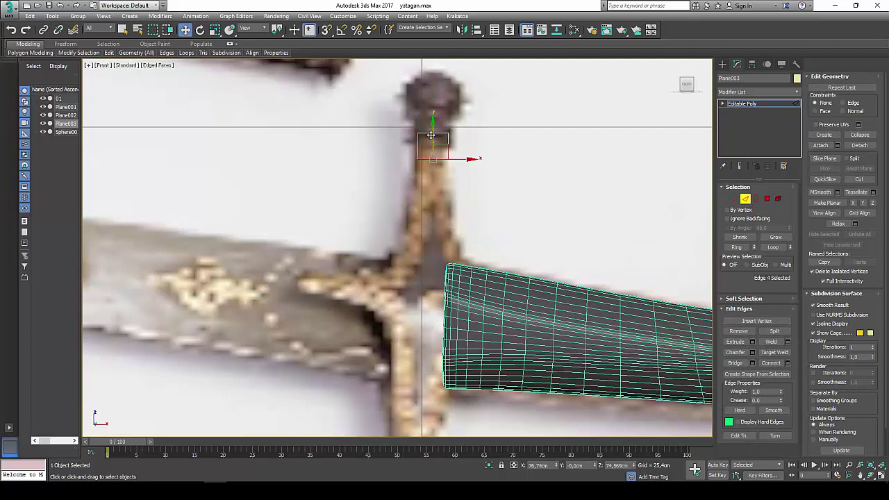
{"action": "left_click_drag", "start_coordinate": [433, 158], "coordinate": [426, 206], "text": "shift"}
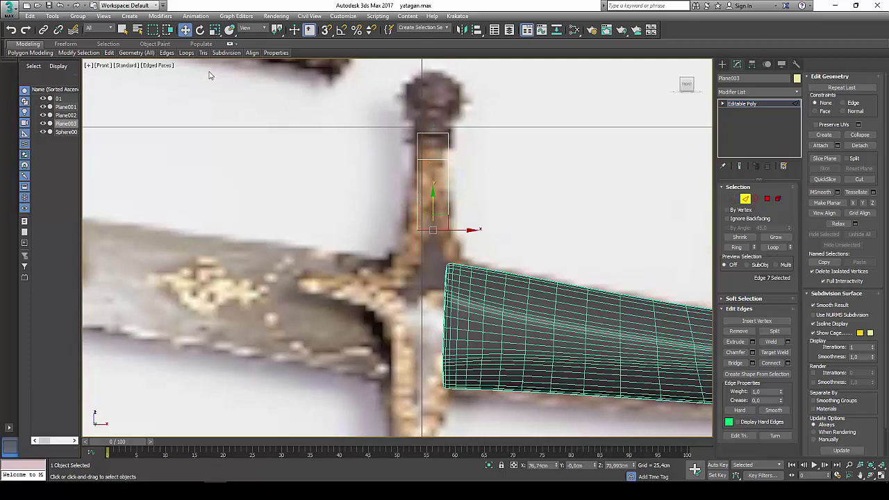
{"action": "left_click", "coordinate": [217, 31]}
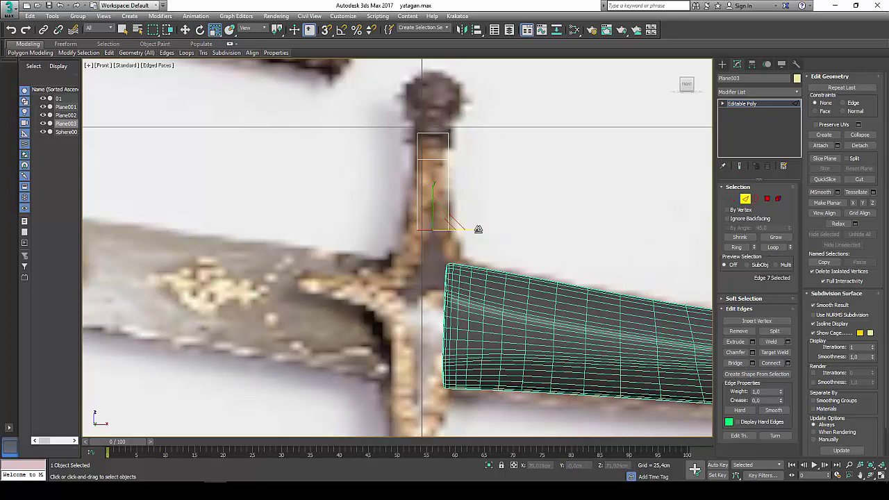
{"action": "left_click_drag", "start_coordinate": [476, 229], "coordinate": [495, 232]}
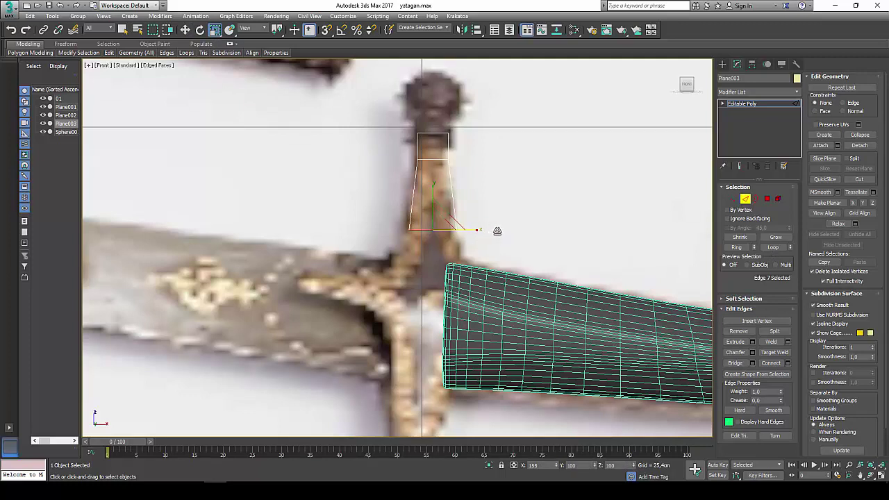
Lower the widened bottom edge down the upper arm until it meets the blade.
{"action": "key", "text": "w"}
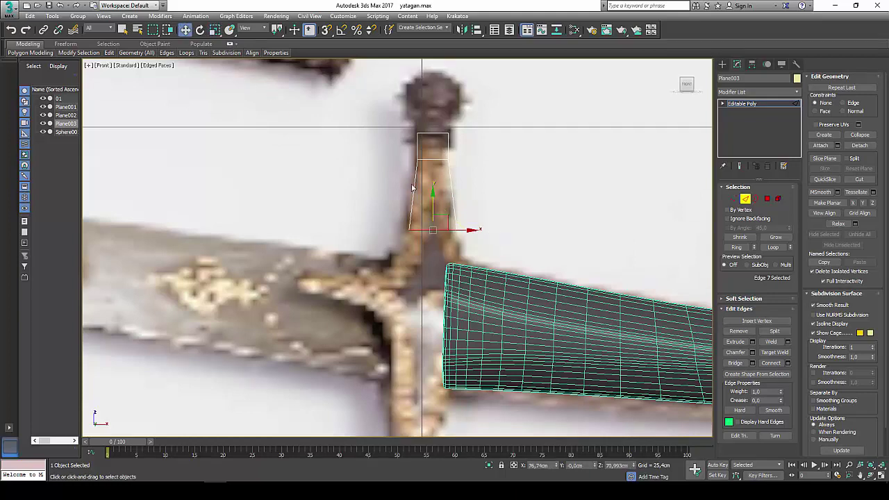
{"action": "left_click_drag", "start_coordinate": [432, 200], "coordinate": [433, 211]}
{"action": "middle_click_drag", "start_coordinate": [433, 212], "coordinate": [439, 152]}
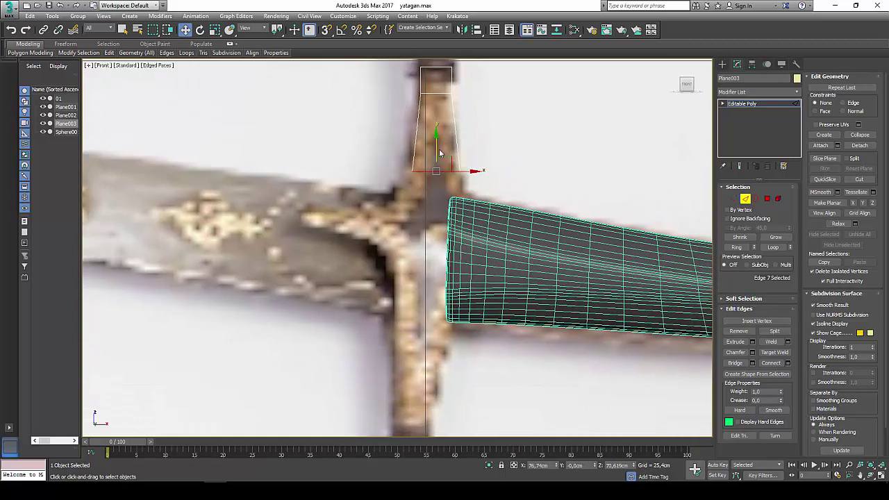
{"action": "left_click_drag", "start_coordinate": [433, 145], "coordinate": [434, 167]}
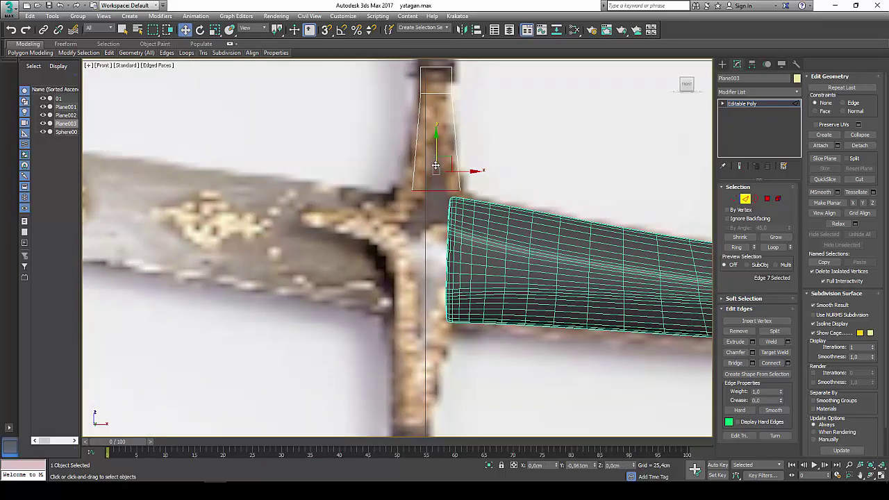
{"action": "left_click", "coordinate": [215, 29]}
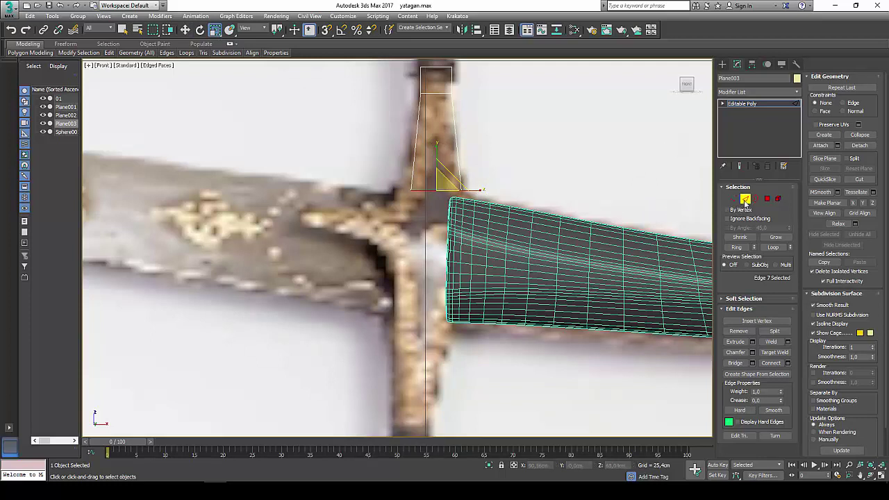
{"action": "left_click", "coordinate": [184, 30]}
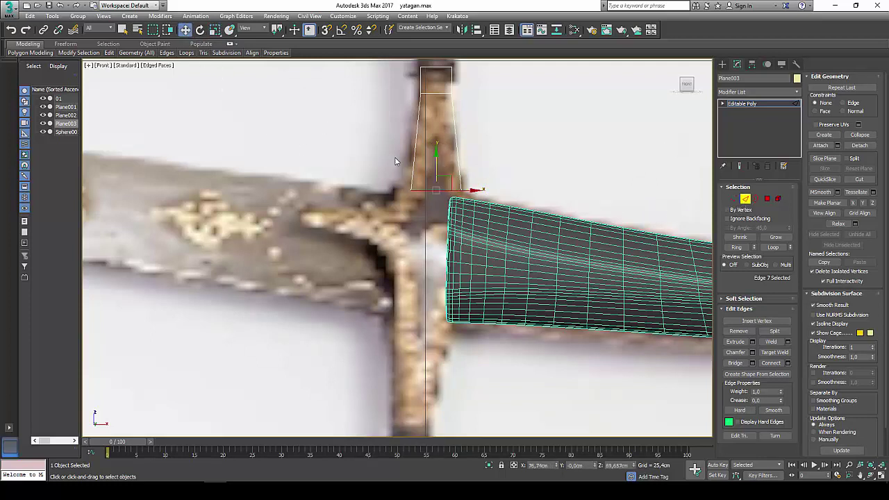
{"action": "left_click_drag", "start_coordinate": [435, 162], "coordinate": [434, 171]}
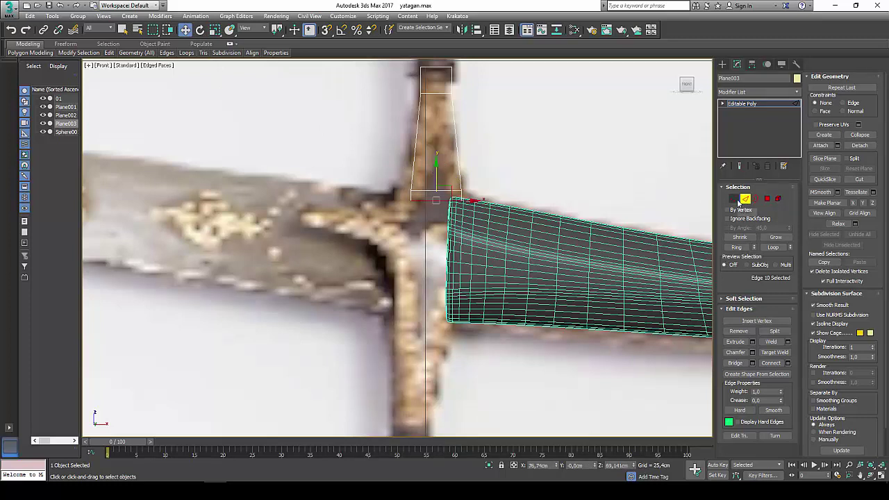
{"action": "left_click", "coordinate": [733, 199]}
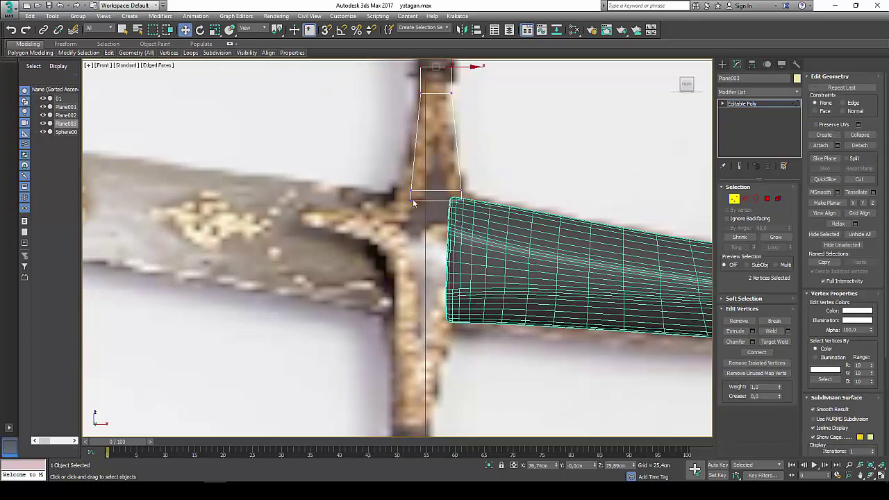
Hide the handle Plane002 and object 01, then reselect Plane003.
{"action": "left_click", "coordinate": [733, 199]}
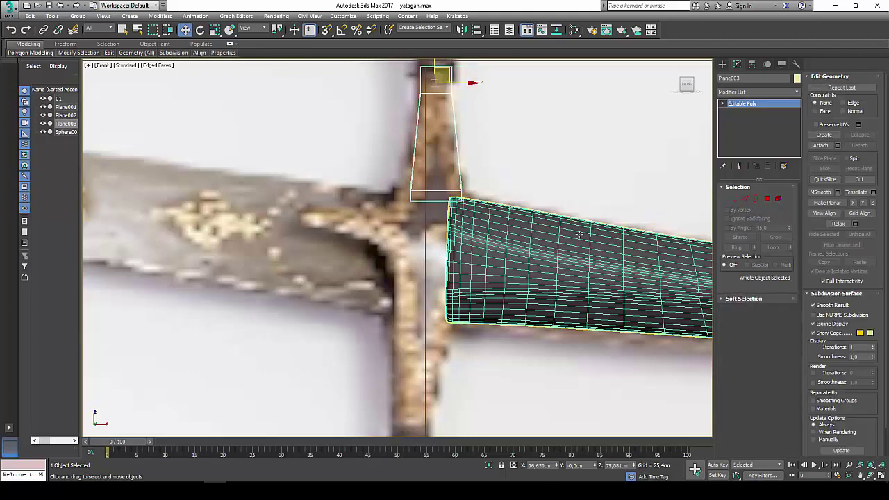
{"action": "left_click", "coordinate": [576, 236]}
{"action": "right_click", "coordinate": [575, 237]}
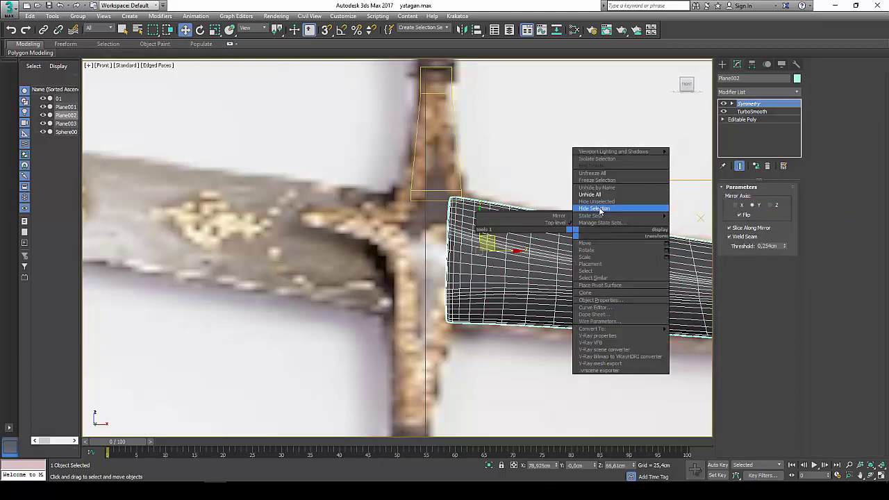
{"action": "left_click", "coordinate": [593, 209]}
{"action": "left_click", "coordinate": [565, 248]}
{"action": "right_click", "coordinate": [565, 248]}
{"action": "left_click", "coordinate": [583, 218]}
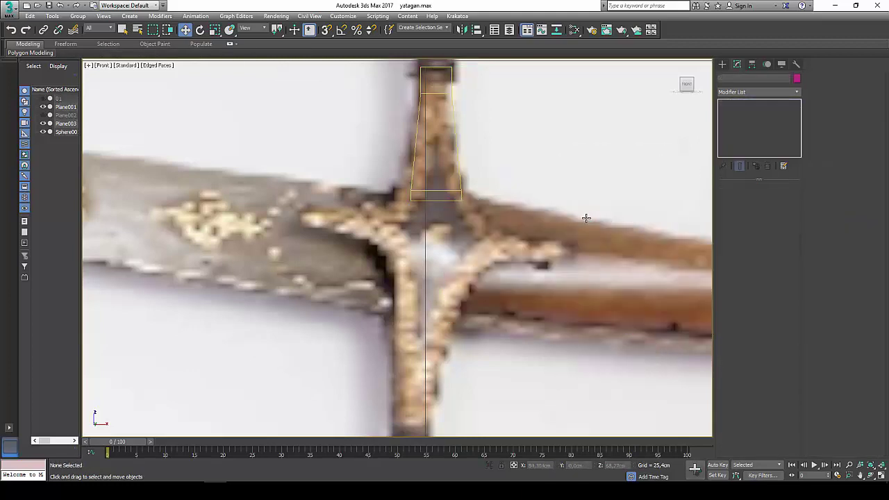
{"action": "left_click", "coordinate": [457, 194]}
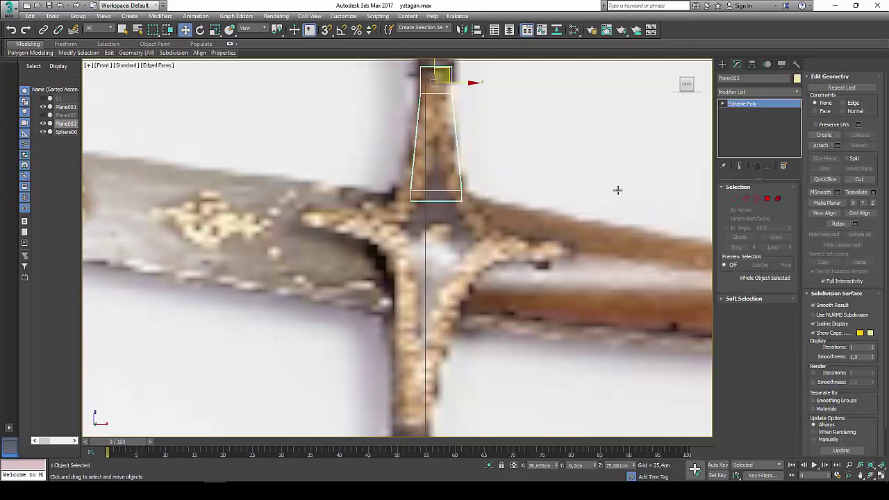
Scale the strip's bottom two vertices wider apart.
{"action": "left_click", "coordinate": [733, 199]}
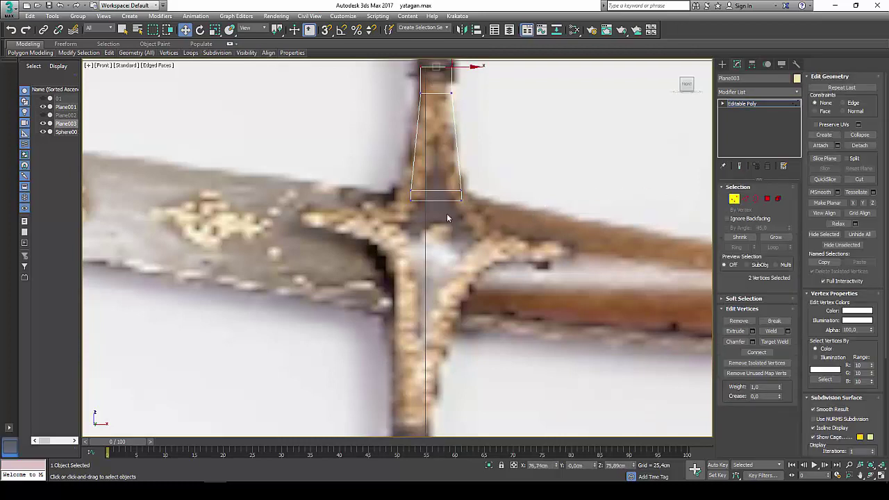
{"action": "left_click_drag", "start_coordinate": [500, 207], "coordinate": [510, 210]}
{"action": "left_click", "coordinate": [215, 29]}
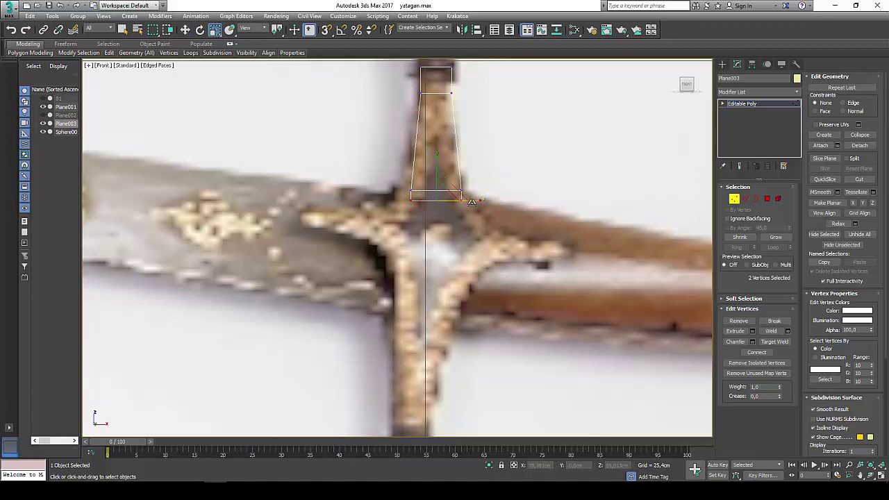
{"action": "left_click_drag", "start_coordinate": [479, 200], "coordinate": [499, 199]}
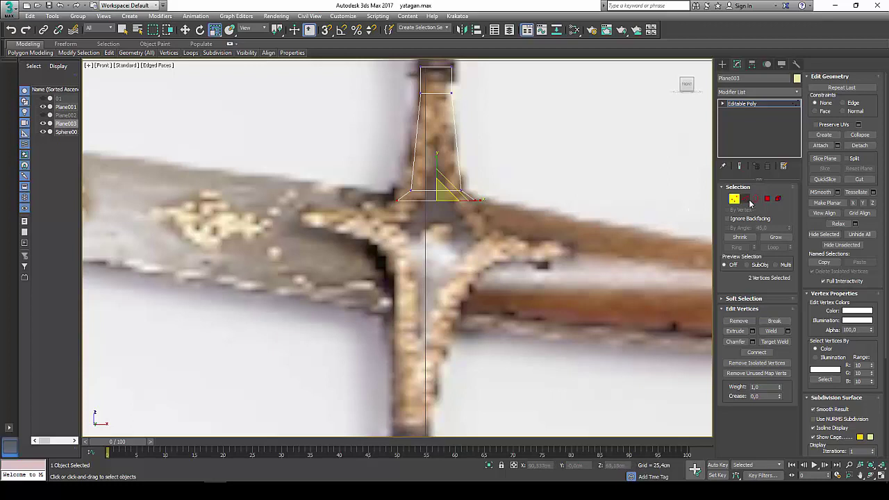
Extend a new polygon strip below the bottom edge and widen its two bottom vertices.
{"action": "left_click", "coordinate": [745, 199]}
{"action": "left_click", "coordinate": [185, 29]}
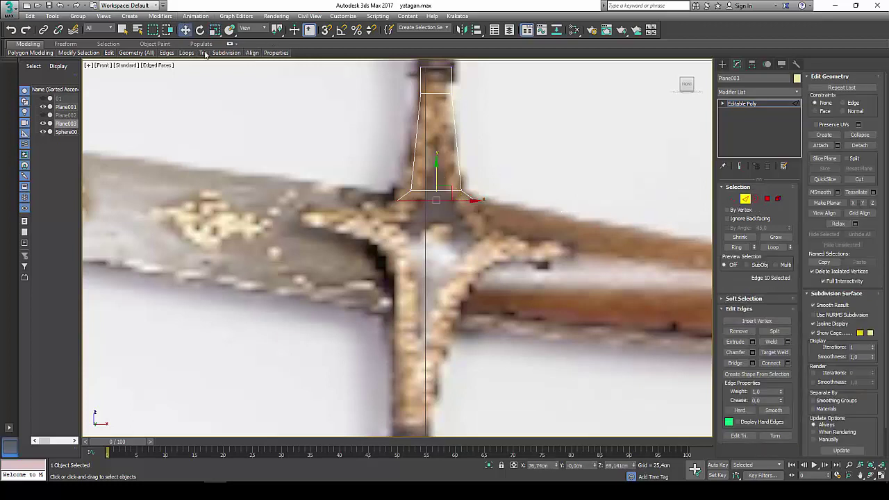
{"action": "left_click_drag", "start_coordinate": [436, 172], "coordinate": [435, 197], "text": "shift"}
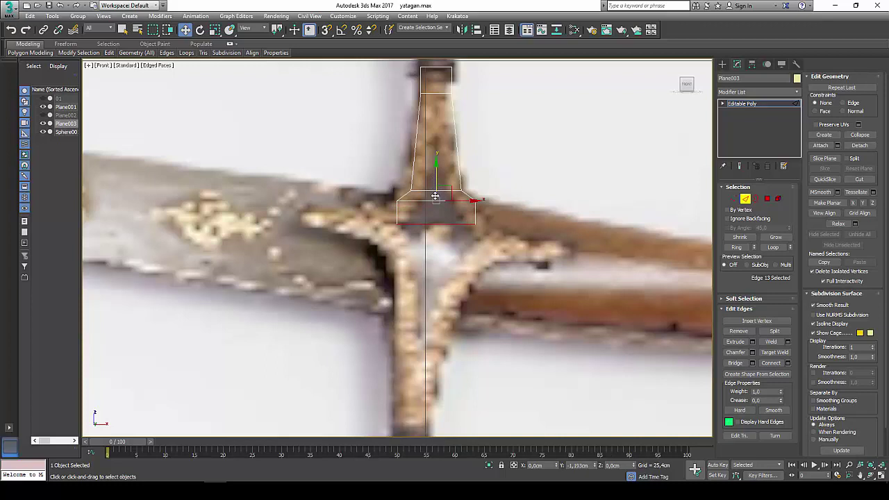
{"action": "left_click", "coordinate": [735, 199]}
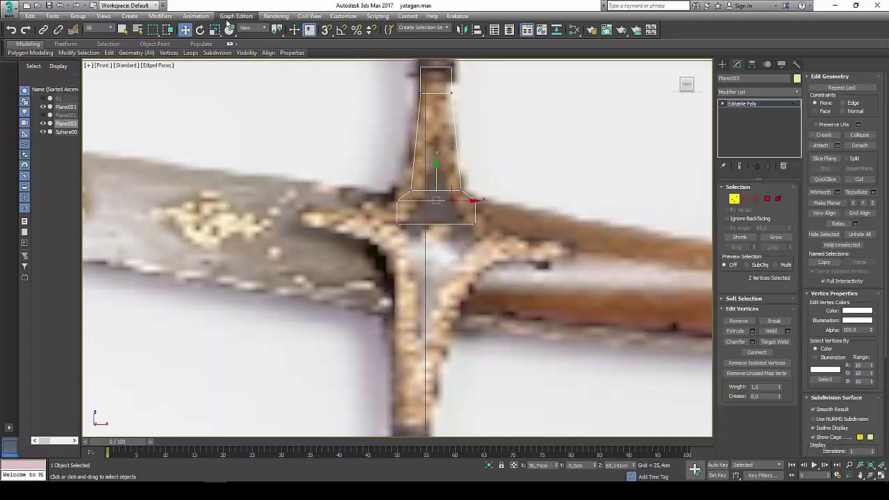
{"action": "left_click", "coordinate": [215, 29]}
{"action": "left_click_drag", "start_coordinate": [478, 201], "coordinate": [504, 201]}
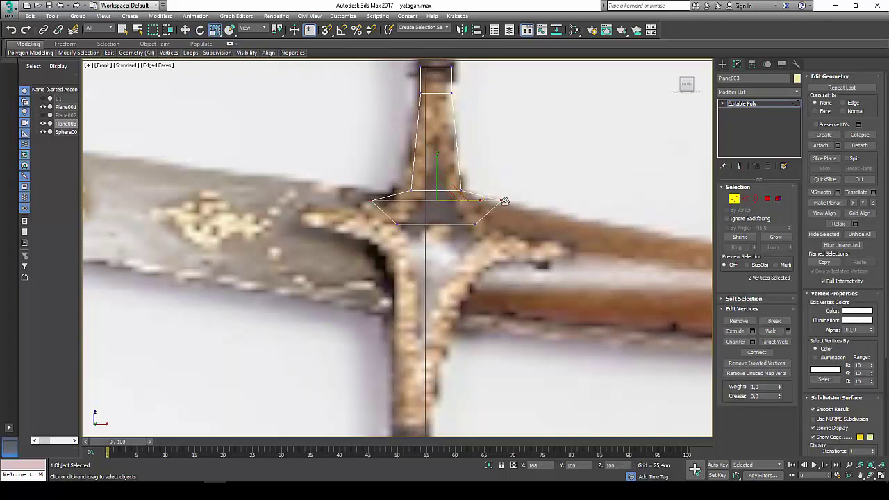
{"action": "key", "text": "ctrl+z"}
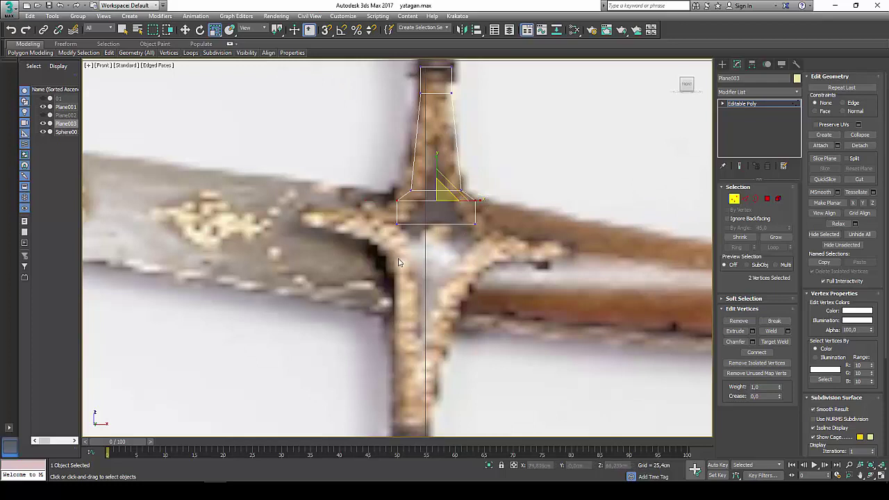
{"action": "left_click_drag", "start_coordinate": [474, 226], "coordinate": [498, 221]}
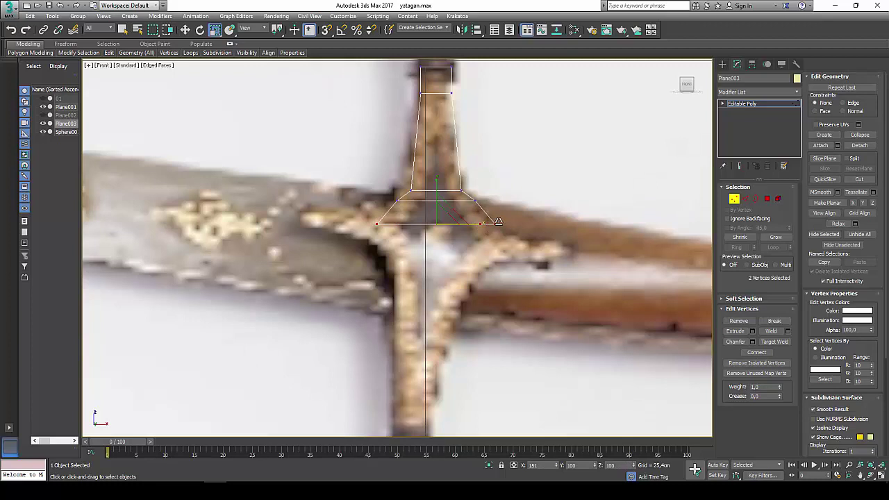
Cut a new horizontal edge across the strip from right to left.
{"action": "key", "text": "alt+c"}
{"action": "left_click", "coordinate": [495, 202]}
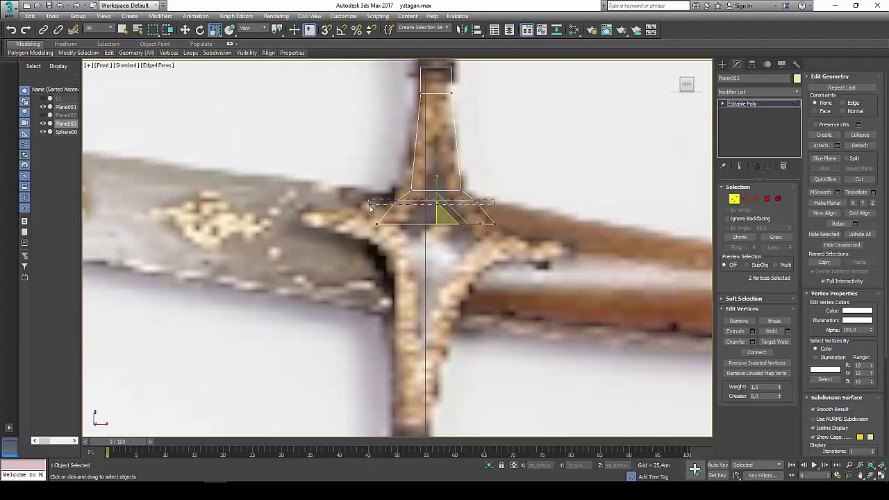
{"action": "left_click", "coordinate": [397, 202]}
{"action": "right_click", "coordinate": [481, 201]}
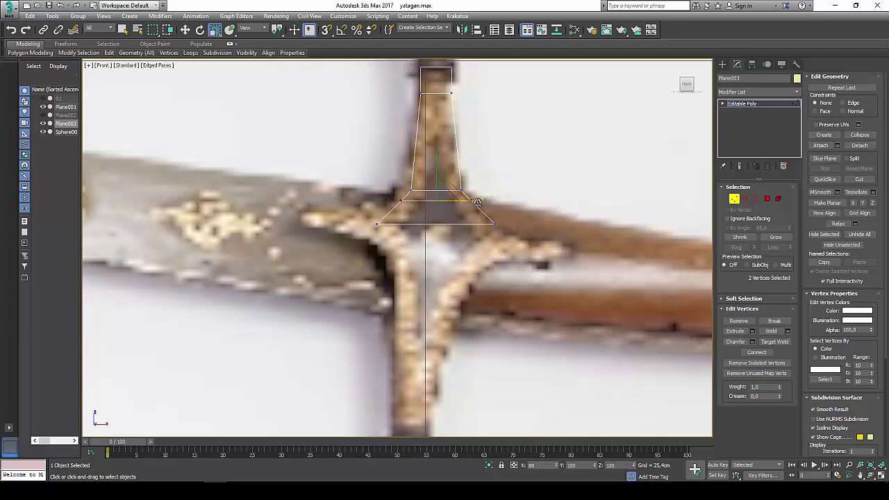
Loop-select the lower horizontal edge, stretch it wider along the crossguard and lower it slightly.
{"action": "left_click", "coordinate": [745, 199]}
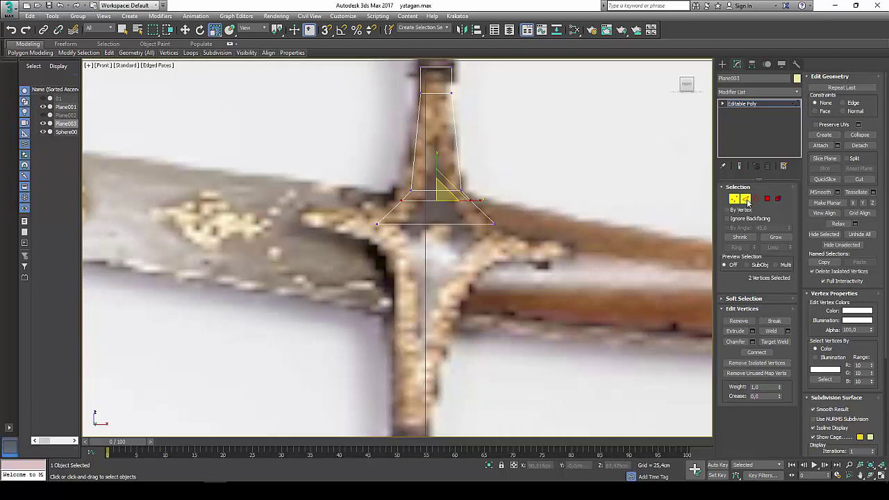
{"action": "left_click", "coordinate": [185, 30]}
{"action": "key", "text": "alt+l"}
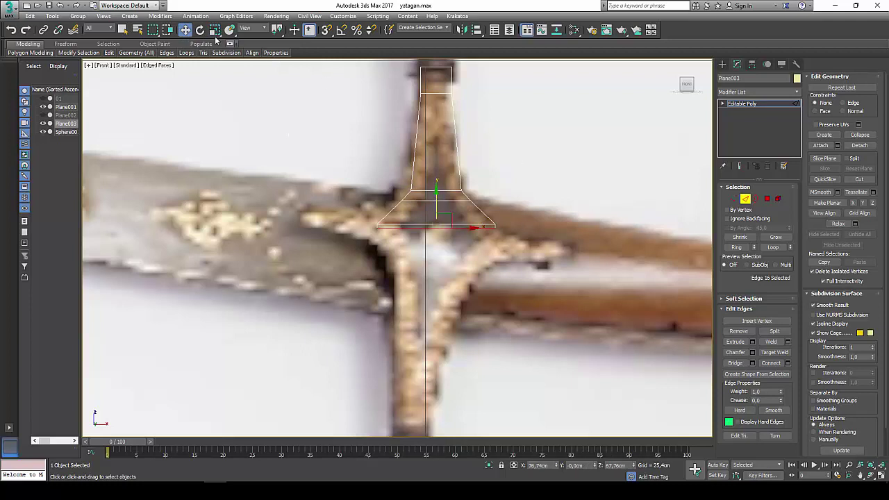
{"action": "left_click", "coordinate": [215, 29]}
{"action": "left_click_drag", "start_coordinate": [472, 228], "coordinate": [511, 231]}
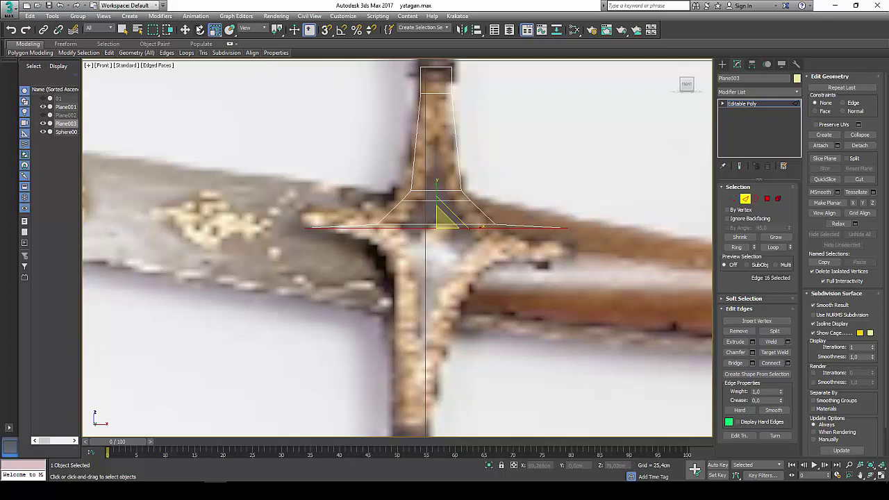
{"action": "left_click", "coordinate": [185, 30]}
{"action": "left_click_drag", "start_coordinate": [437, 199], "coordinate": [434, 208]}
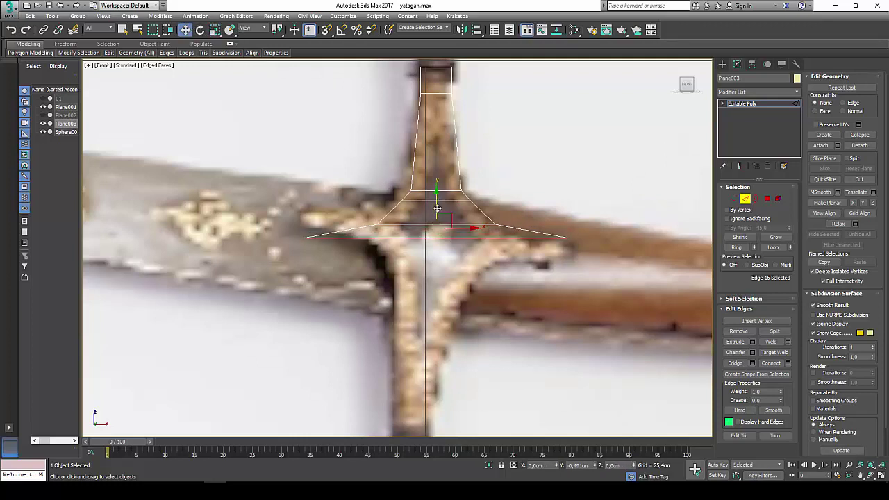
Widen the bottom edge further and extend another polygon strip below it.
{"action": "left_click", "coordinate": [214, 30]}
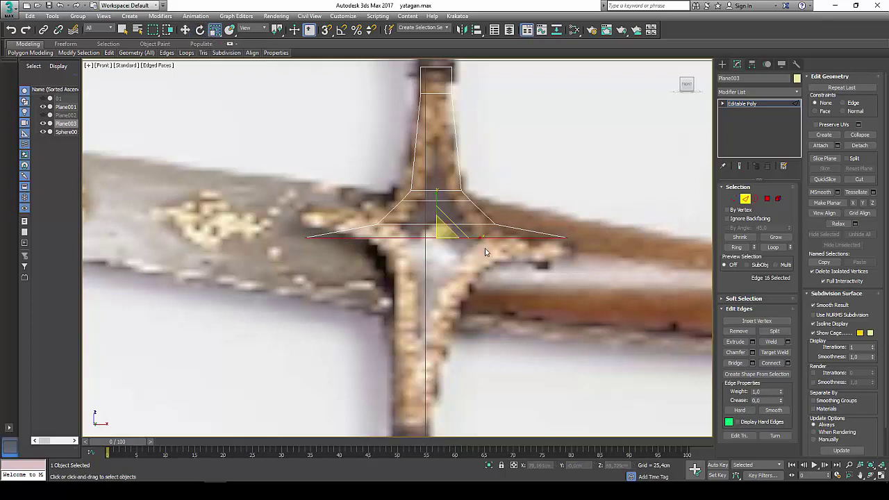
{"action": "left_click_drag", "start_coordinate": [486, 248], "coordinate": [482, 237]}
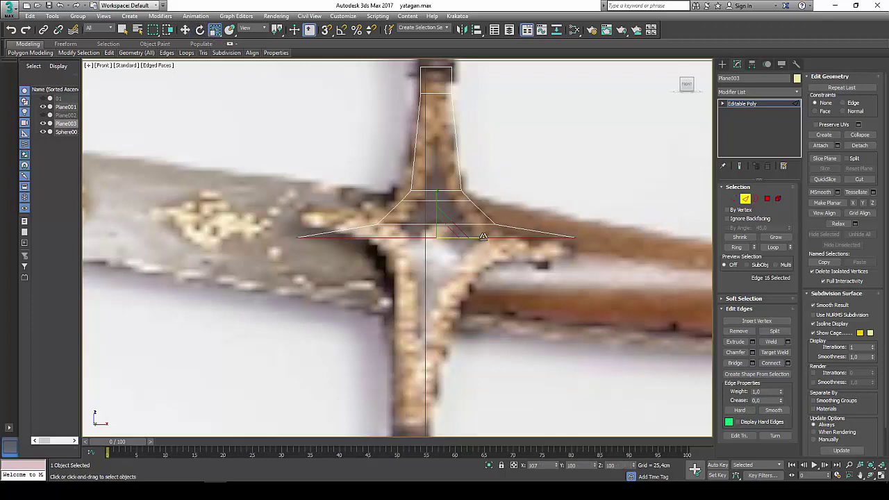
{"action": "left_click", "coordinate": [184, 30]}
{"action": "left_click_drag", "start_coordinate": [436, 202], "coordinate": [436, 228], "text": "shift"}
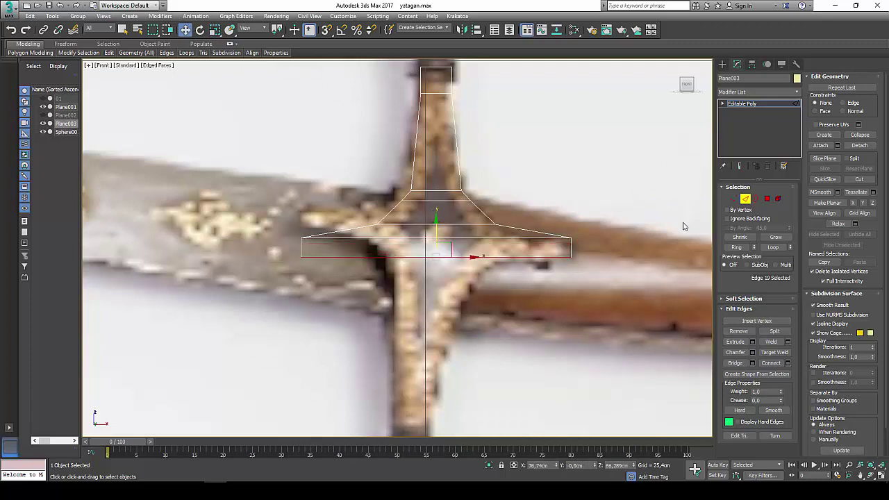
{"action": "left_click", "coordinate": [744, 199]}
{"action": "middle_click_drag", "start_coordinate": [430, 190], "coordinate": [410, 228]}
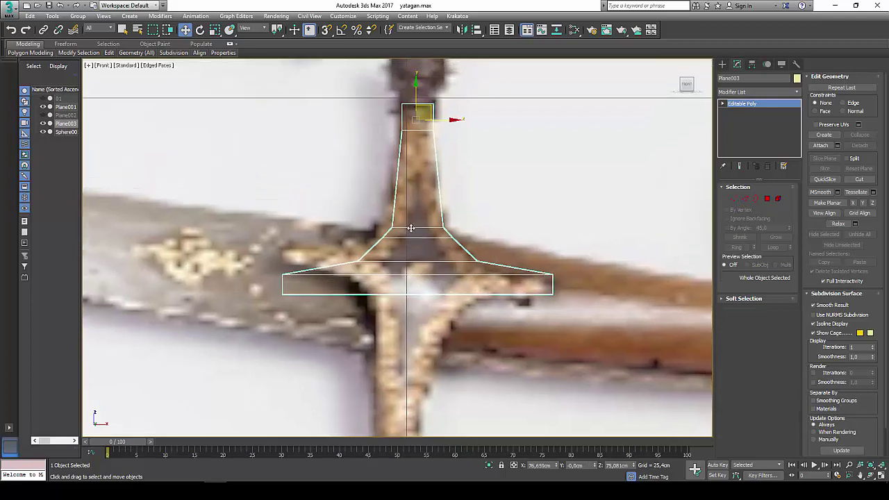
{"action": "scroll", "coordinate": [410, 228], "scroll_direction": "down", "scroll_amount": 3}
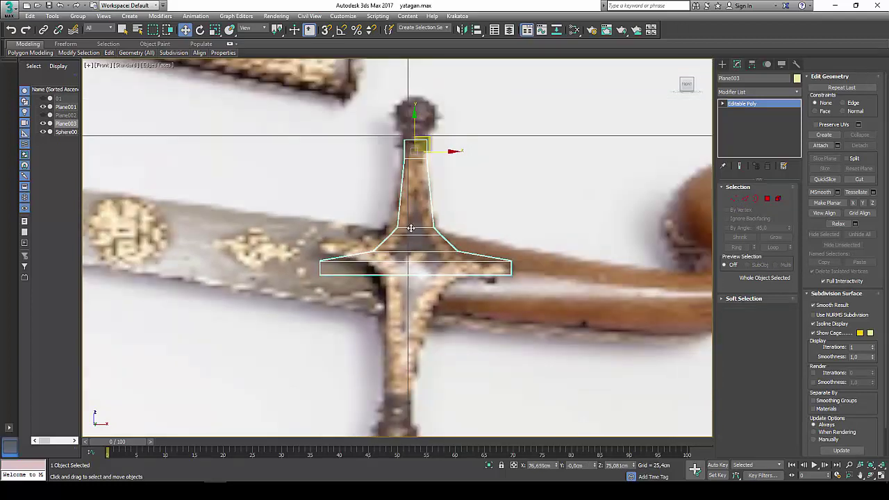
{"action": "scroll", "coordinate": [411, 228], "scroll_direction": "up", "scroll_amount": 2}
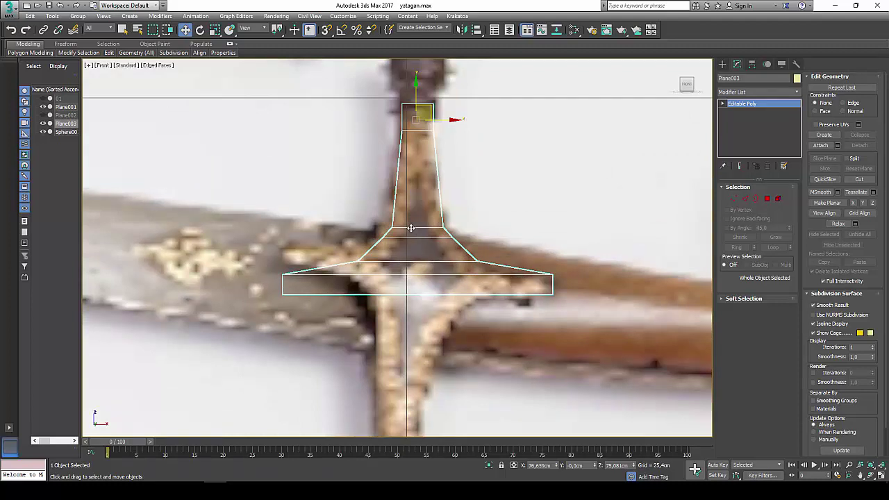
{"action": "left_click", "coordinate": [733, 198]}
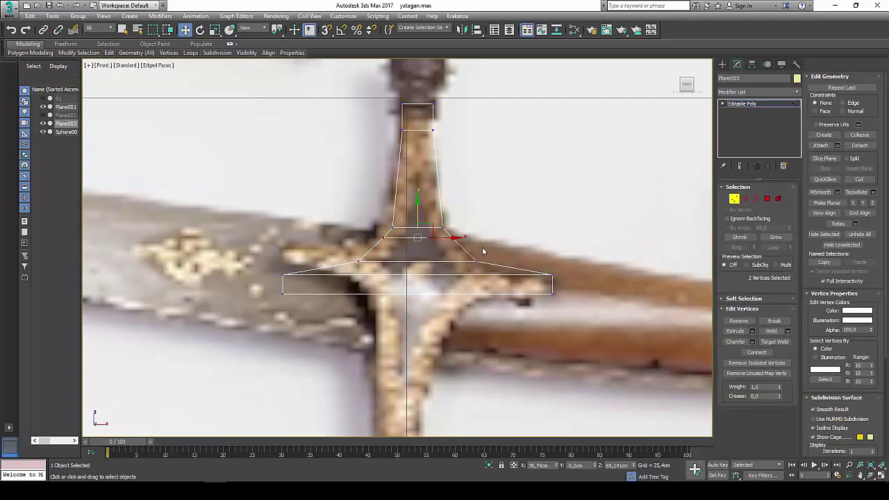
{"action": "left_click", "coordinate": [734, 199]}
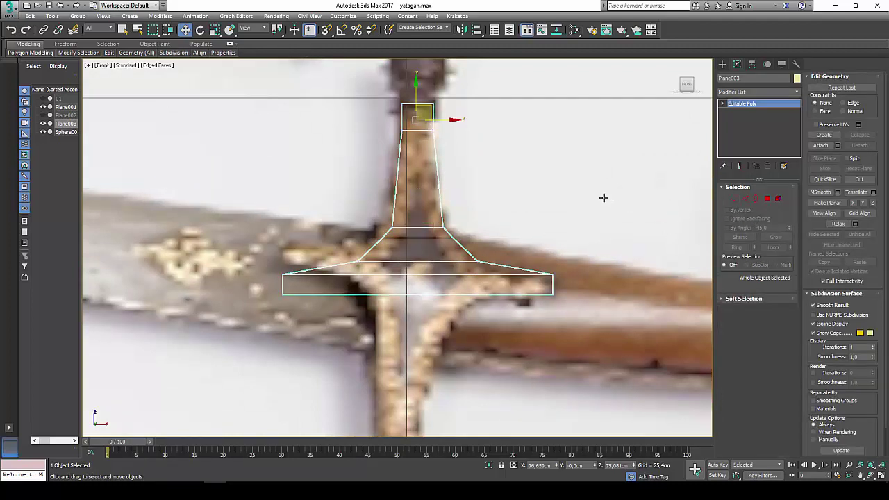
{"action": "middle_click_drag", "start_coordinate": [665, 184], "coordinate": [663, 201]}
{"action": "left_click", "coordinate": [733, 198]}
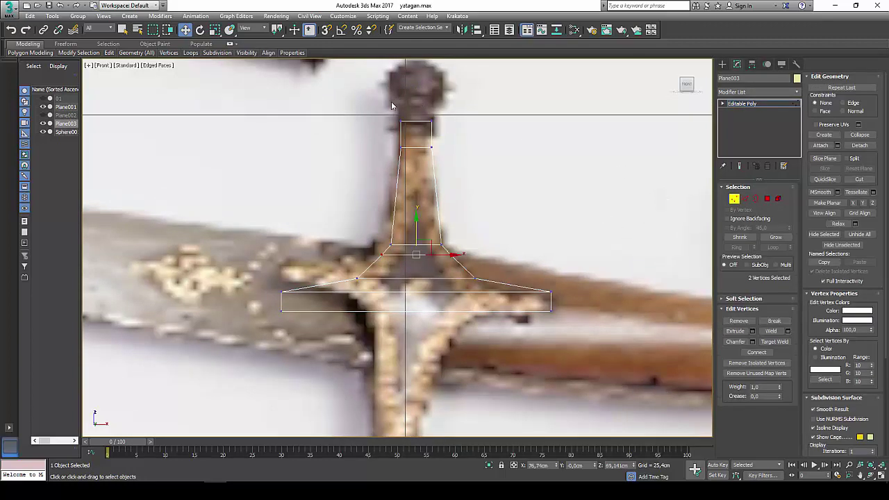
{"action": "left_click_drag", "start_coordinate": [394, 113], "coordinate": [442, 158]}
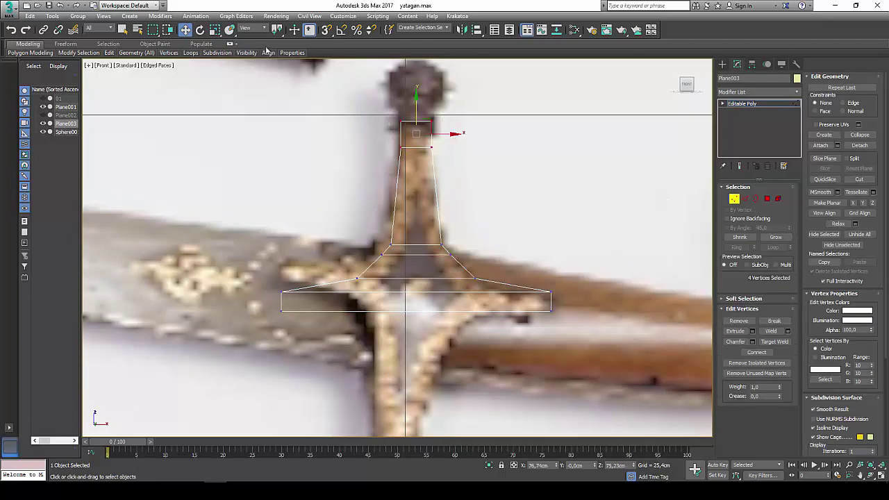
{"action": "left_click", "coordinate": [215, 29]}
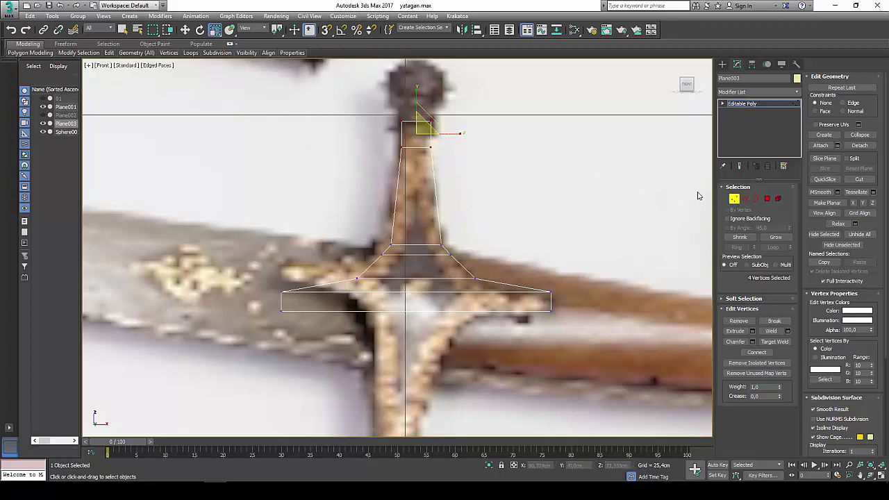
{"action": "left_click", "coordinate": [734, 198]}
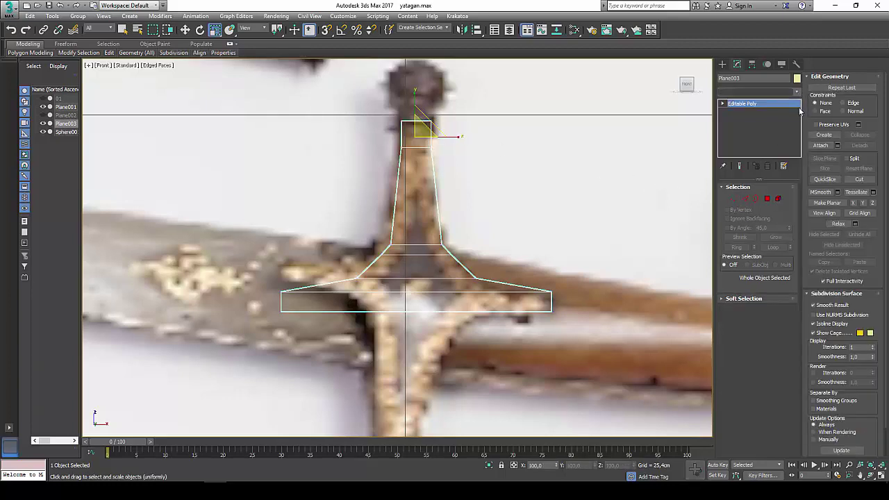
Add a Symmetry modifier to Plane003 mirroring across the Y axis.
{"action": "left_click", "coordinate": [798, 93]}
{"action": "left_click_drag", "start_coordinate": [797, 115], "coordinate": [796, 369]}
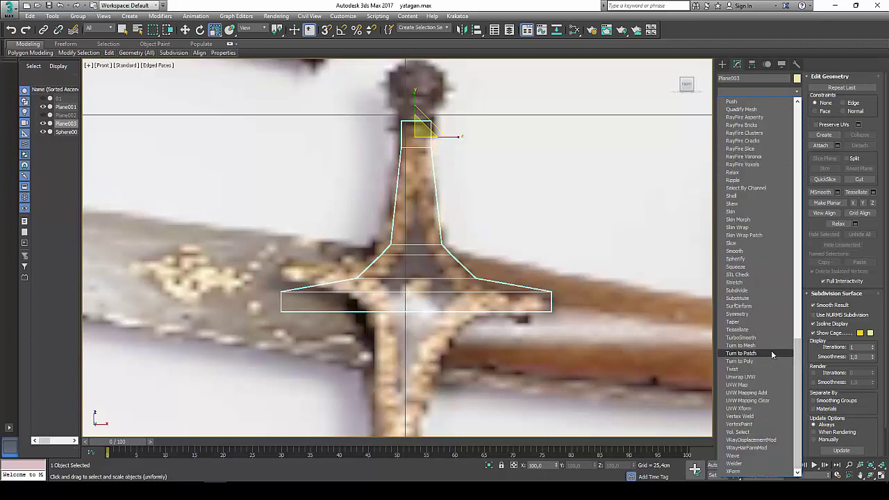
{"action": "left_click", "coordinate": [758, 316]}
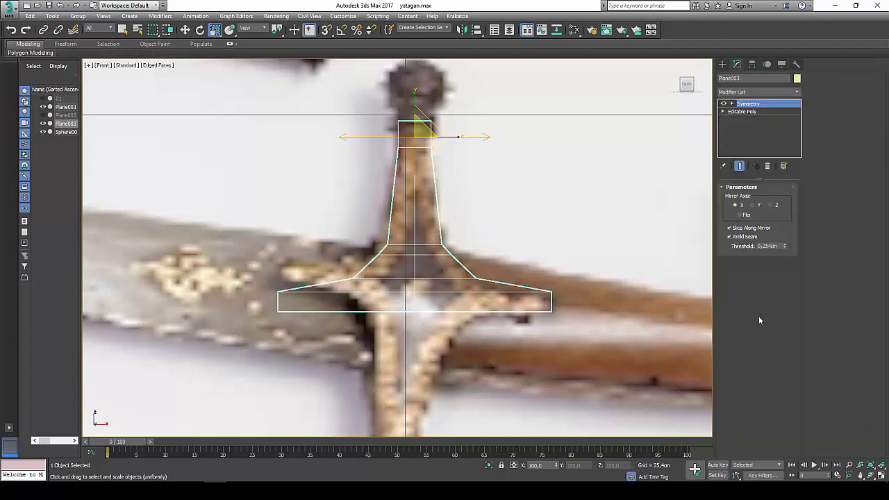
{"action": "left_click", "coordinate": [753, 205]}
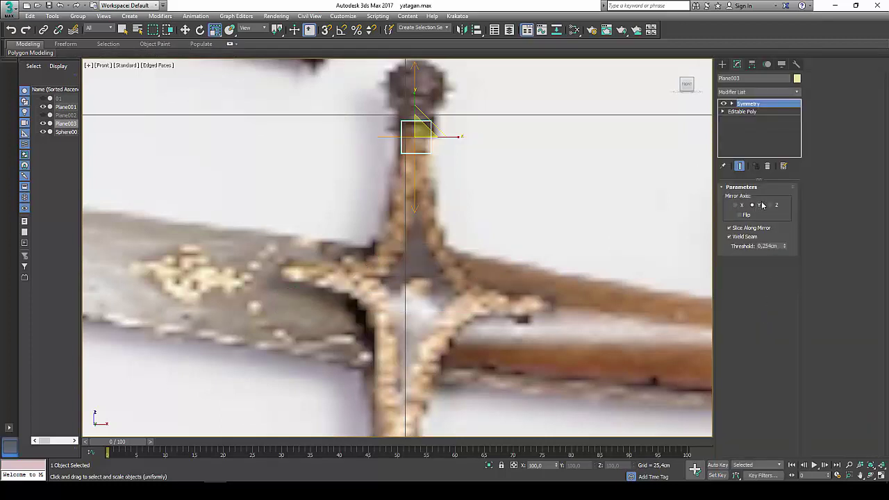
{"action": "left_click", "coordinate": [751, 104]}
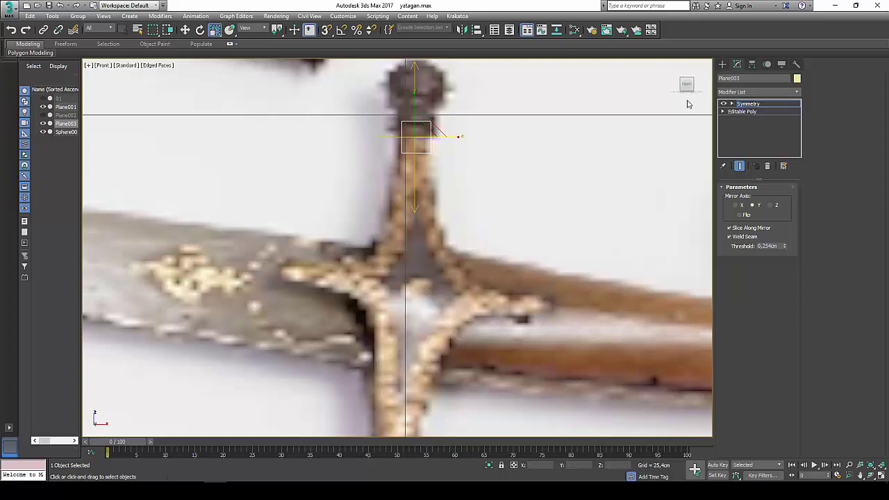
Move the crossguard down along Y and reframe the whole mirrored guard in the Front view.
{"action": "left_click", "coordinate": [185, 30]}
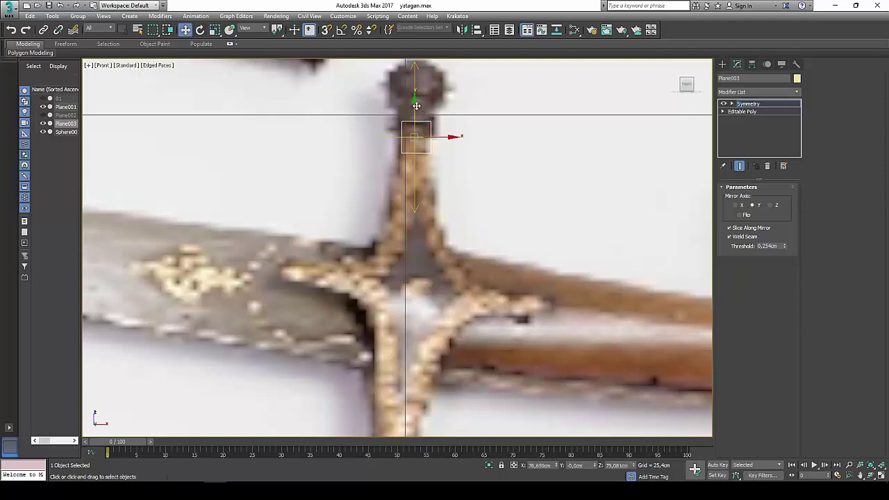
{"action": "left_click_drag", "start_coordinate": [416, 106], "coordinate": [429, 265]}
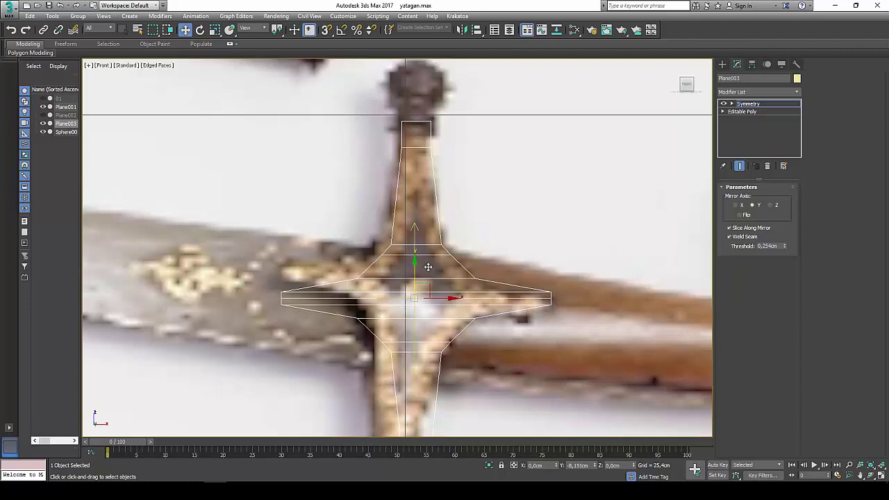
{"action": "left_click", "coordinate": [744, 104]}
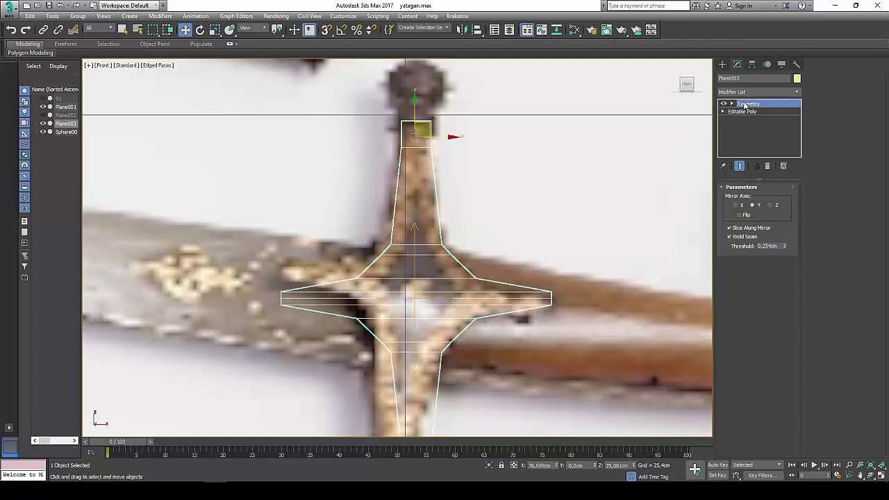
{"action": "scroll", "coordinate": [543, 189], "scroll_direction": "down", "scroll_amount": 2}
{"action": "middle_click_drag", "start_coordinate": [543, 188], "coordinate": [532, 145]}
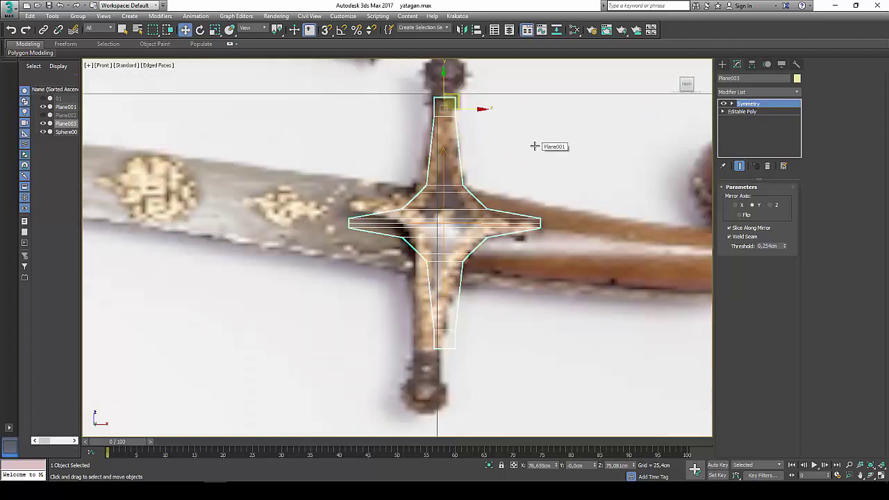
Collapse the Symmetry-mirrored guard into a single Editable Poly.
{"action": "middle_click_drag", "start_coordinate": [531, 145], "coordinate": [494, 175]}
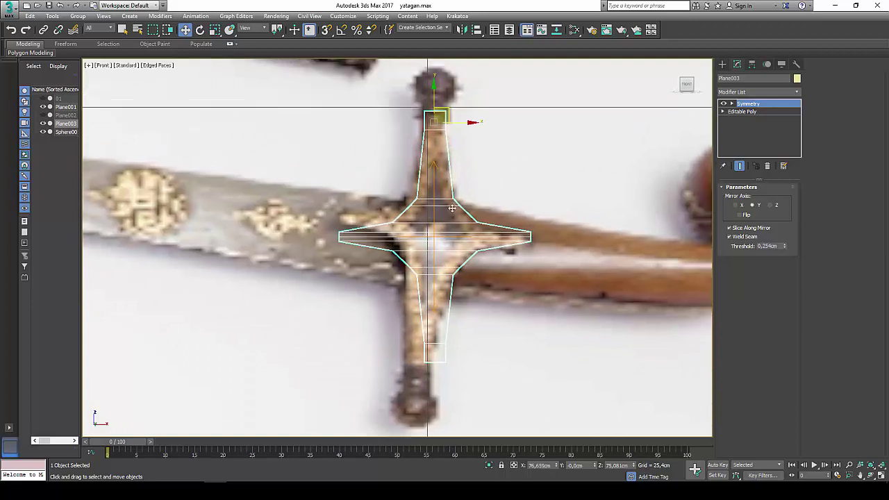
{"action": "right_click", "coordinate": [446, 218]}
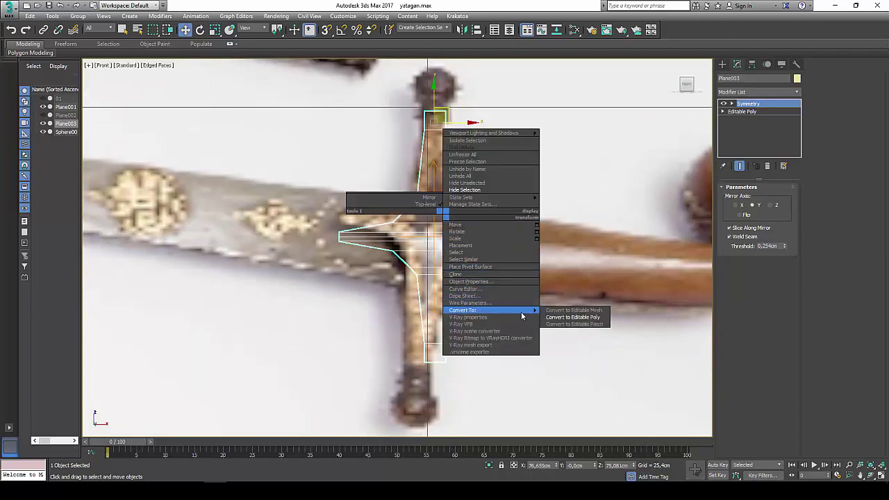
{"action": "left_click", "coordinate": [554, 315]}
{"action": "middle_click_drag", "start_coordinate": [510, 271], "coordinate": [499, 272]}
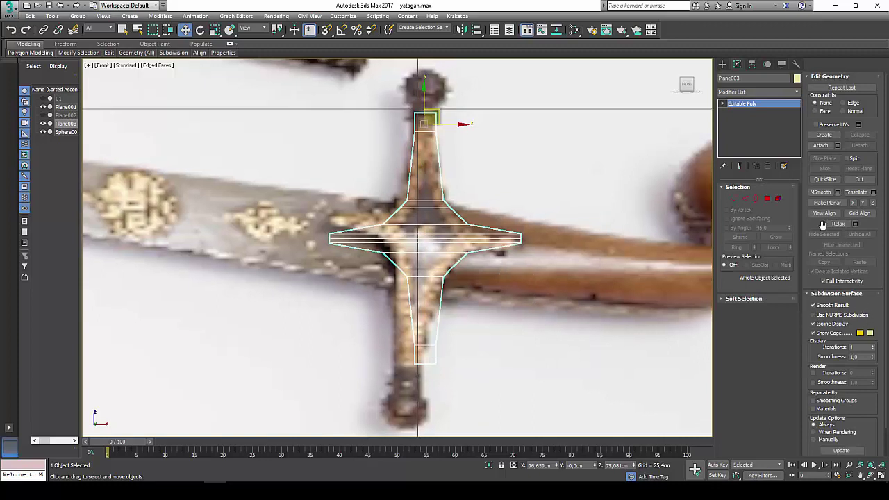
Select the guard's 26-edge outline border in Border mode.
{"action": "left_click", "coordinate": [756, 198]}
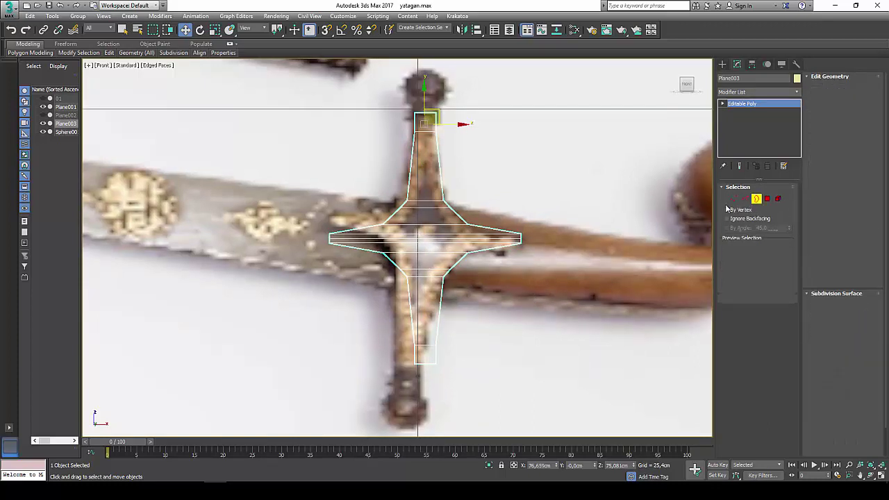
{"action": "left_click", "coordinate": [448, 278]}
{"action": "left_click", "coordinate": [454, 266]}
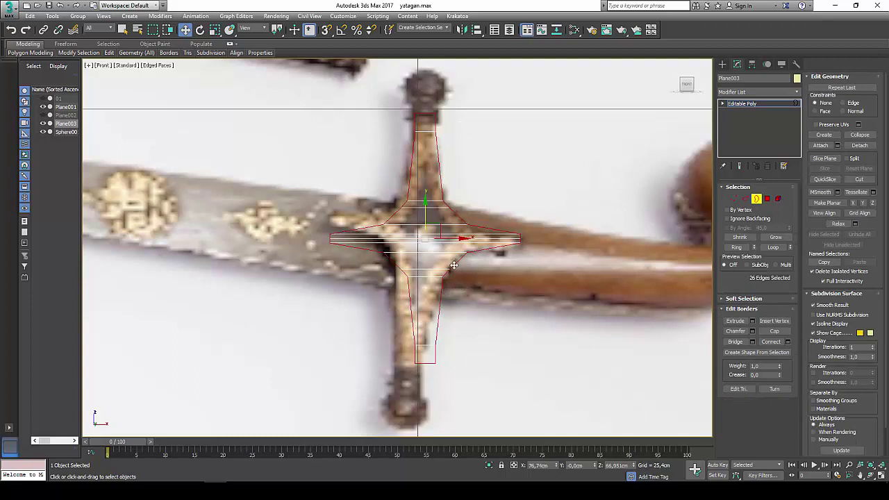
Restore the four-viewport layout and zoom out.
{"action": "left_click", "coordinate": [880, 475]}
{"action": "scroll", "coordinate": [310, 325], "scroll_direction": "down", "scroll_amount": 1}
{"action": "scroll", "coordinate": [317, 317], "scroll_direction": "down", "scroll_amount": 1}
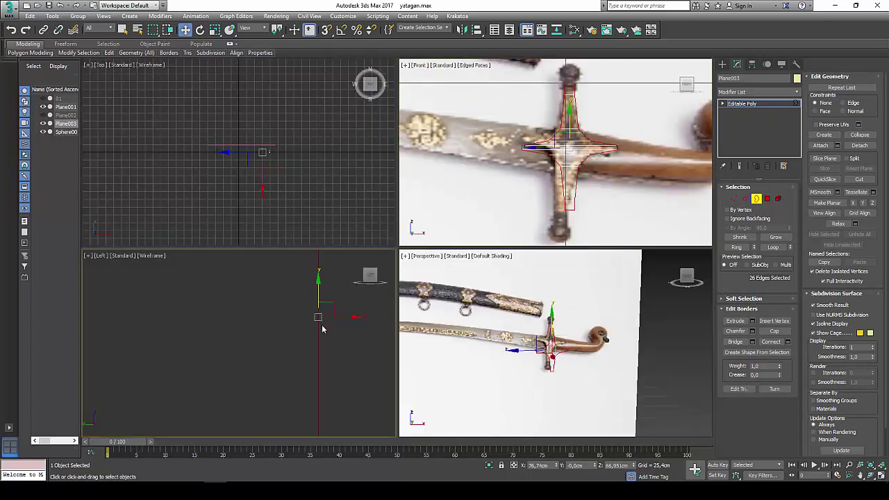
{"action": "scroll", "coordinate": [318, 317], "scroll_direction": "down", "scroll_amount": 2}
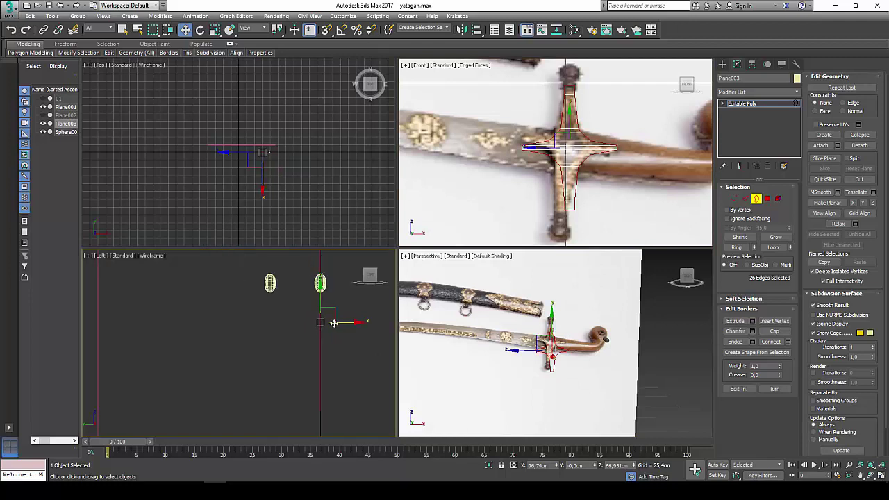
Start pulling the border out for thickness, cancel it, exit Border mode and open the Modifier List.
{"action": "left_click_drag", "start_coordinate": [334, 323], "coordinate": [326, 322]}
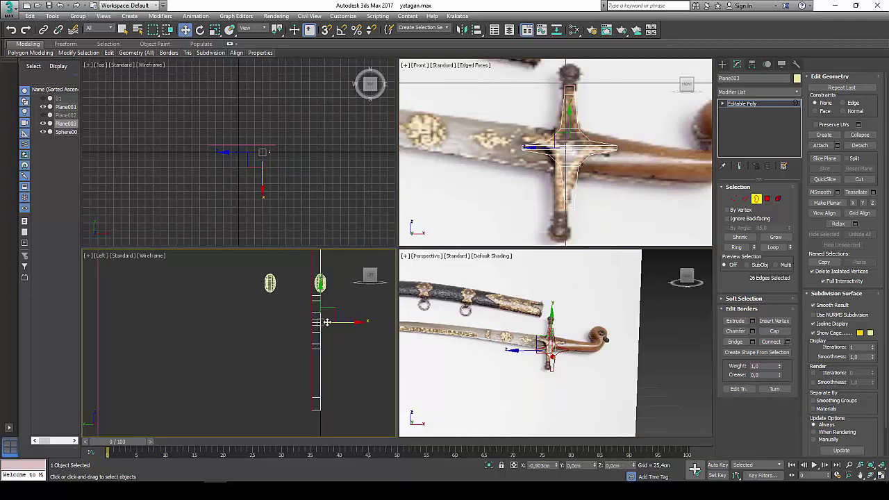
{"action": "right_click", "coordinate": [326, 321]}
{"action": "left_click", "coordinate": [759, 199]}
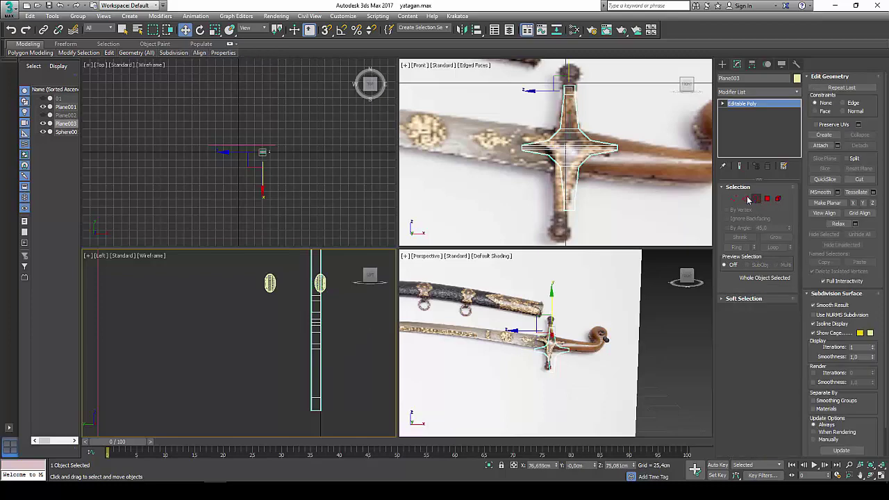
{"action": "left_click", "coordinate": [797, 92]}
{"action": "left_click_drag", "start_coordinate": [797, 112], "coordinate": [795, 340]}
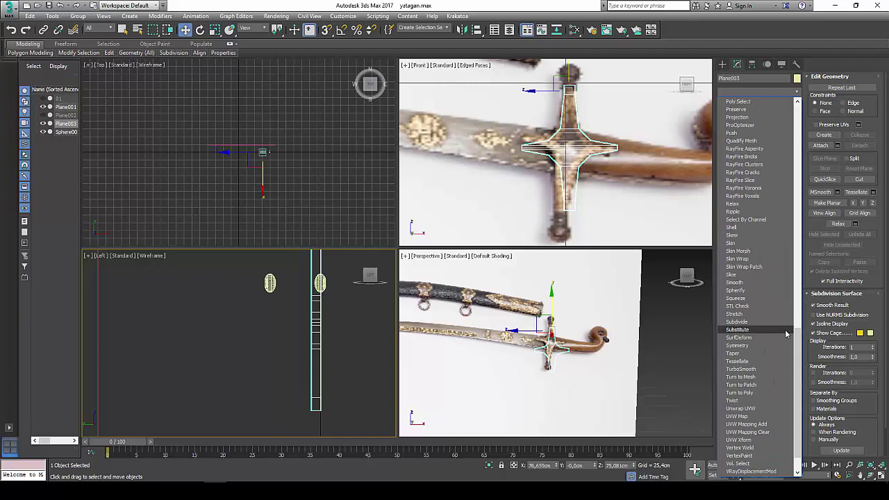
Add a Symmetry modifier mirrored across Z and shift its mirror plane so the other half appears.
{"action": "left_click", "coordinate": [759, 345]}
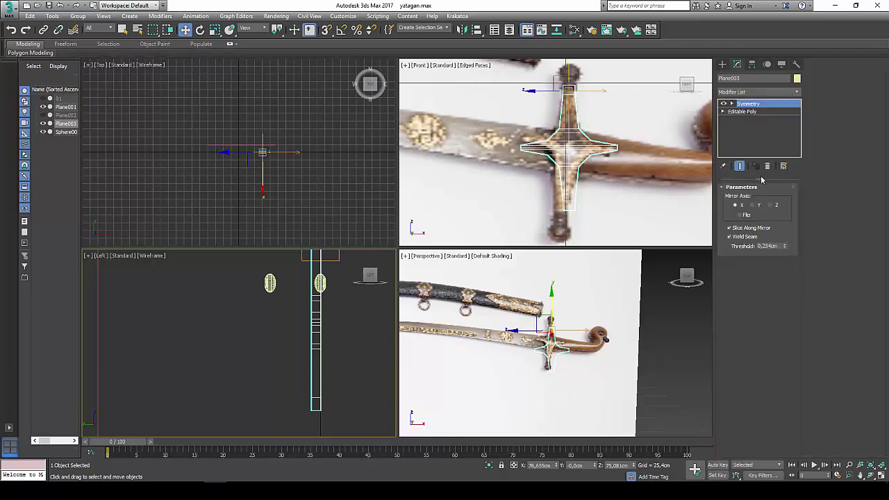
{"action": "left_click", "coordinate": [754, 205]}
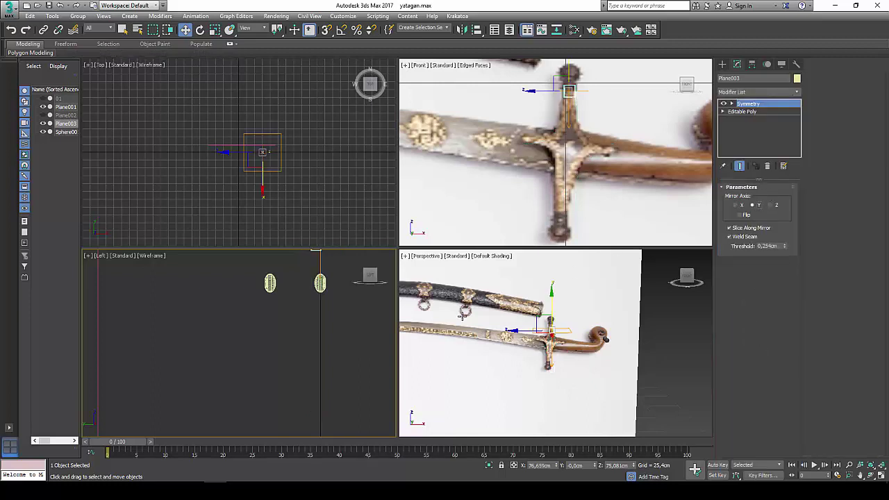
{"action": "mouse_move", "coordinate": [363, 327]}
{"action": "middle_mouse_down"}
{"action": "mouse_move", "coordinate": [337, 389]}
{"action": "mouse_move", "coordinate": [341, 381]}
{"action": "middle_mouse_up"}
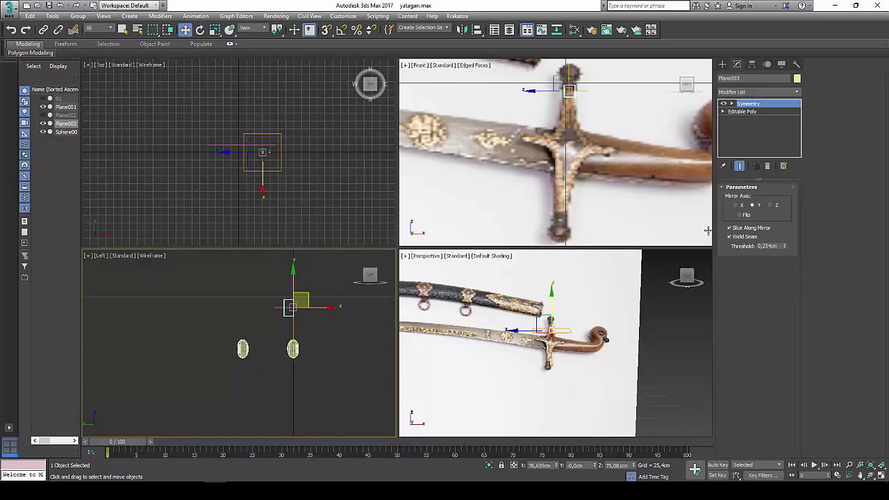
{"action": "left_click", "coordinate": [772, 205]}
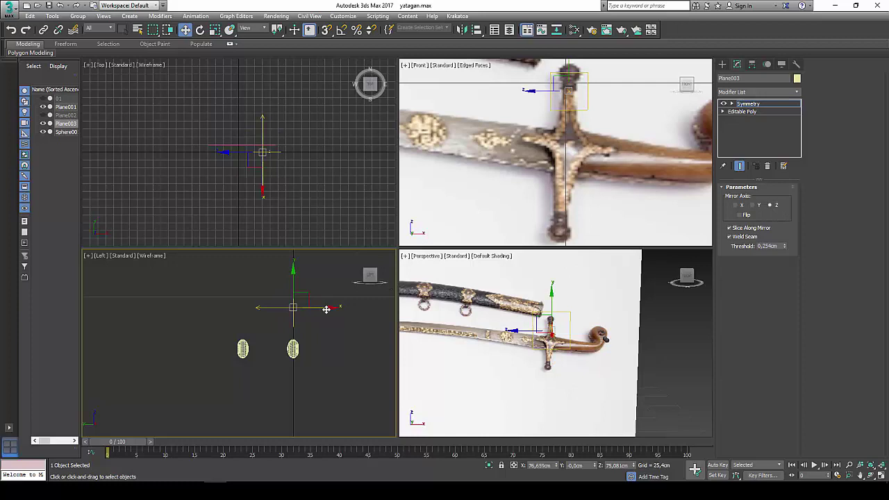
{"action": "left_click_drag", "start_coordinate": [326, 309], "coordinate": [317, 313]}
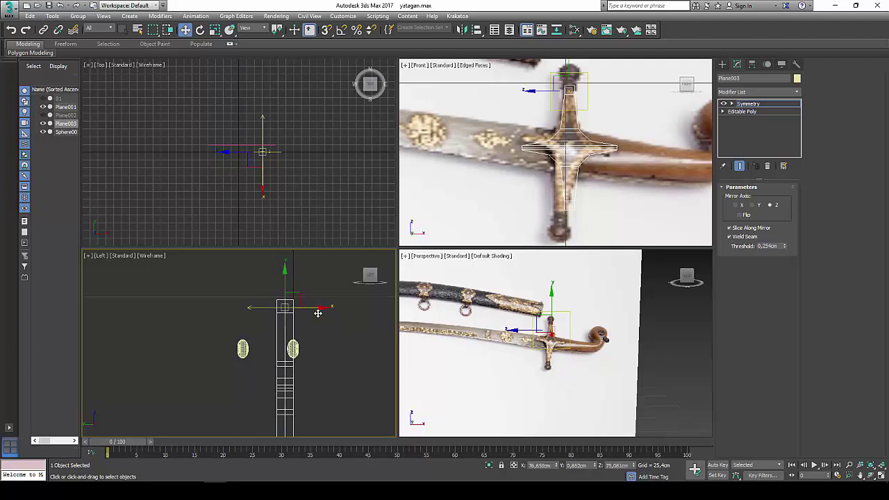
{"action": "scroll", "coordinate": [314, 309], "scroll_direction": "down", "scroll_amount": 3}
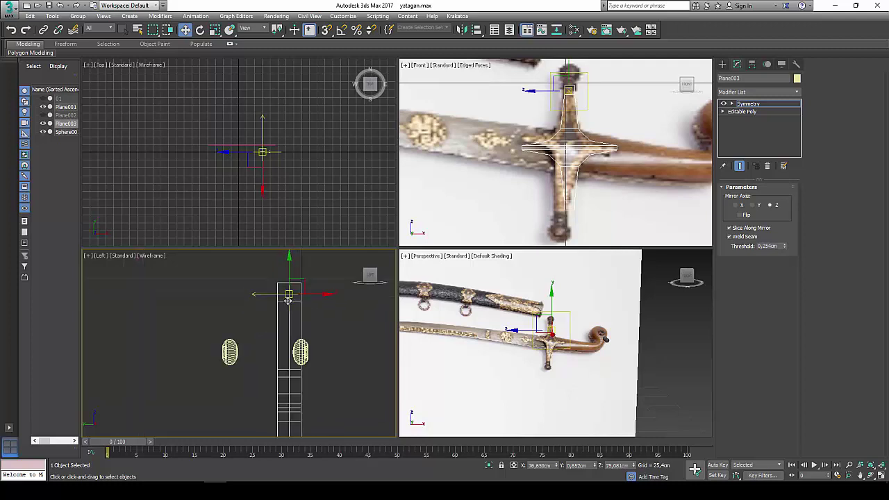
{"action": "scroll", "coordinate": [288, 309], "scroll_direction": "up", "scroll_amount": 5}
{"action": "scroll", "coordinate": [288, 312], "scroll_direction": "down", "scroll_amount": 5}
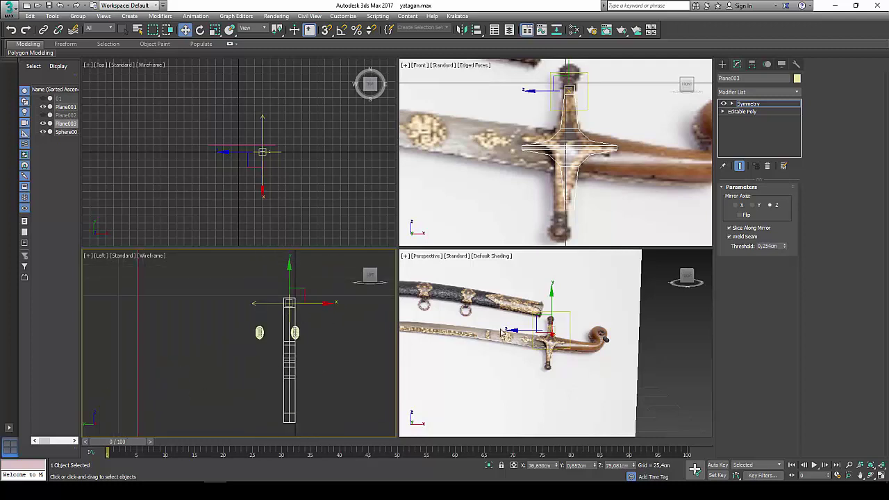
Activate the Perspective view and show Material #27 in the Slate Material Editor.
{"action": "middle_click_drag", "start_coordinate": [519, 335], "coordinate": [530, 326]}
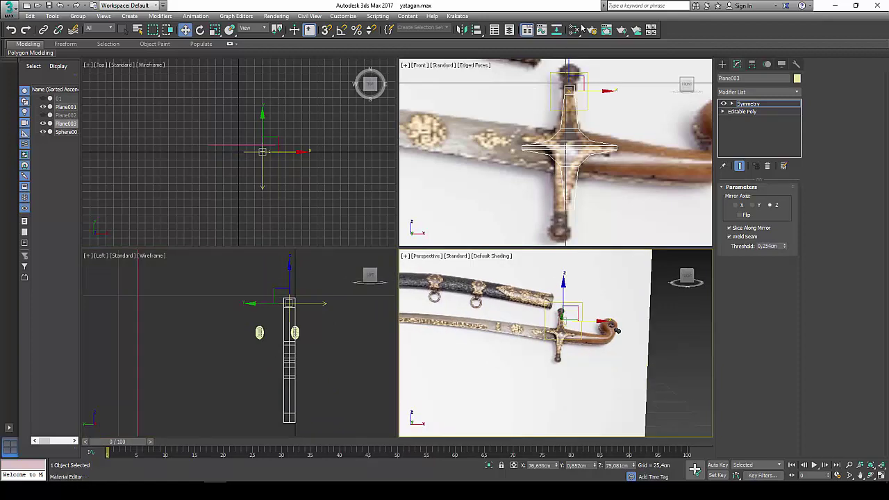
{"action": "left_click", "coordinate": [606, 30]}
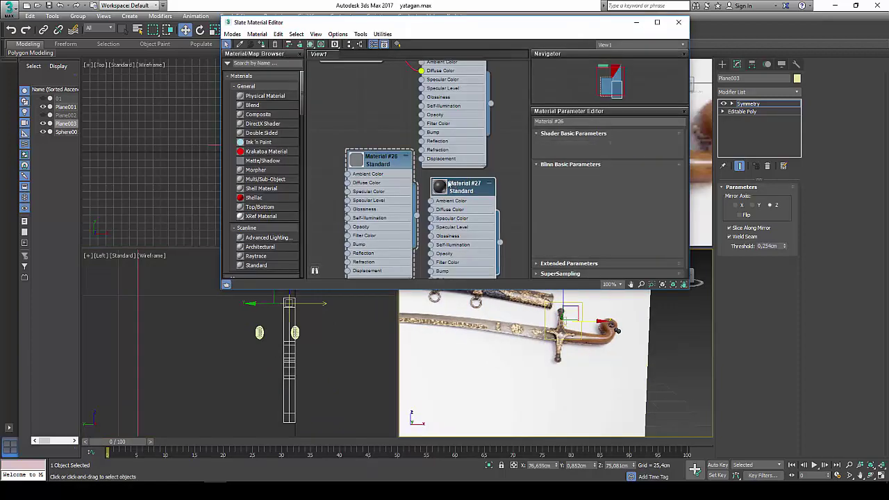
{"action": "left_click", "coordinate": [443, 187]}
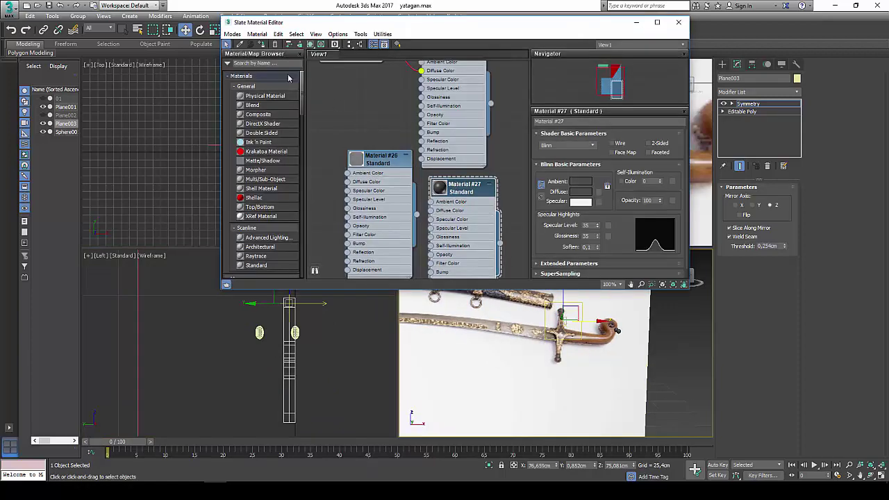
Close the material editor, then maximize and orbit the Perspective view around the guard.
{"action": "left_click", "coordinate": [678, 22]}
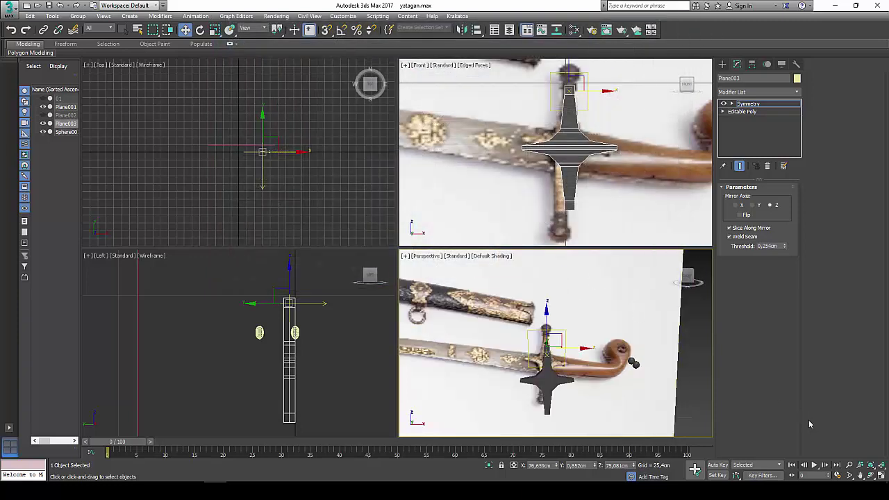
{"action": "left_click", "coordinate": [881, 476]}
{"action": "left_click", "coordinate": [871, 475]}
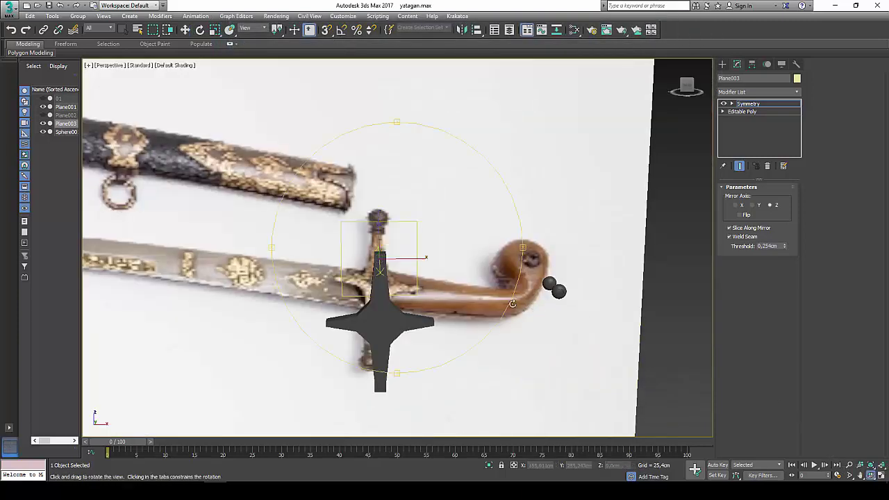
{"action": "mouse_move", "coordinate": [456, 292]}
{"action": "left_mouse_down"}
{"action": "mouse_move", "coordinate": [483, 290]}
{"action": "mouse_move", "coordinate": [457, 297]}
{"action": "left_mouse_up"}
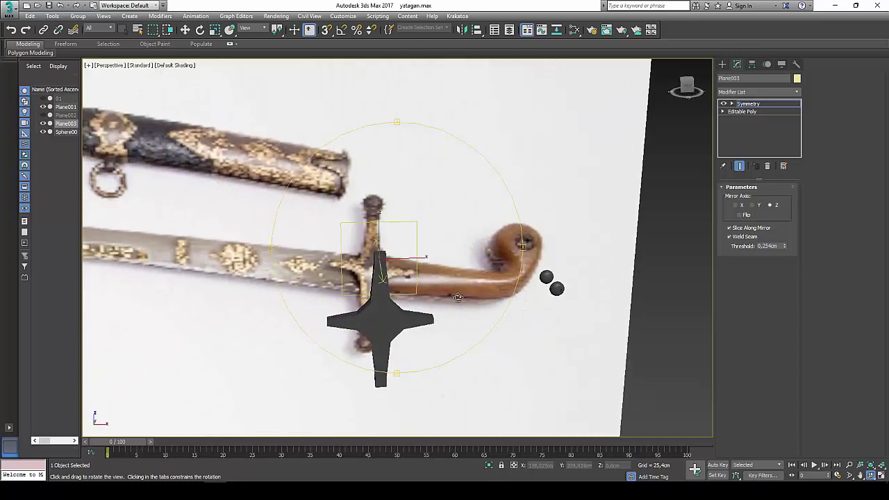
{"action": "right_click", "coordinate": [457, 297]}
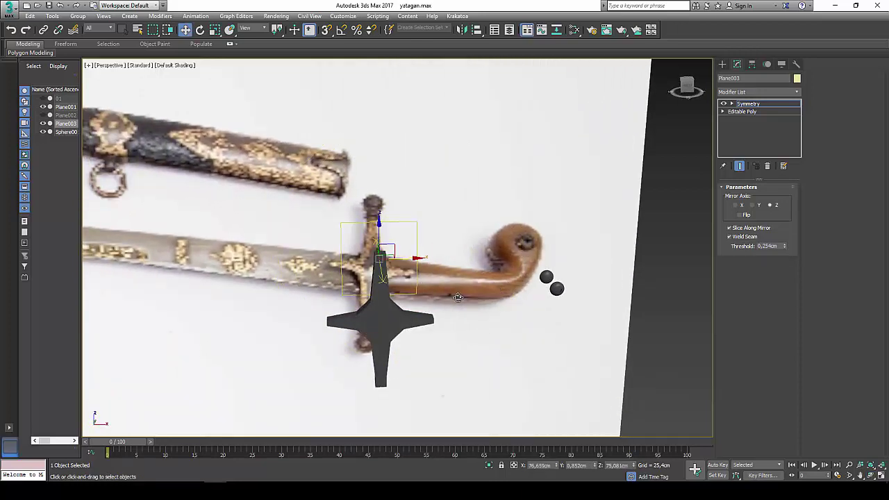
Centre the guard, show Edged Faces with F4, and bring up its Convert to Editable Poly menu.
{"action": "scroll", "coordinate": [458, 297], "scroll_direction": "up", "scroll_amount": 3}
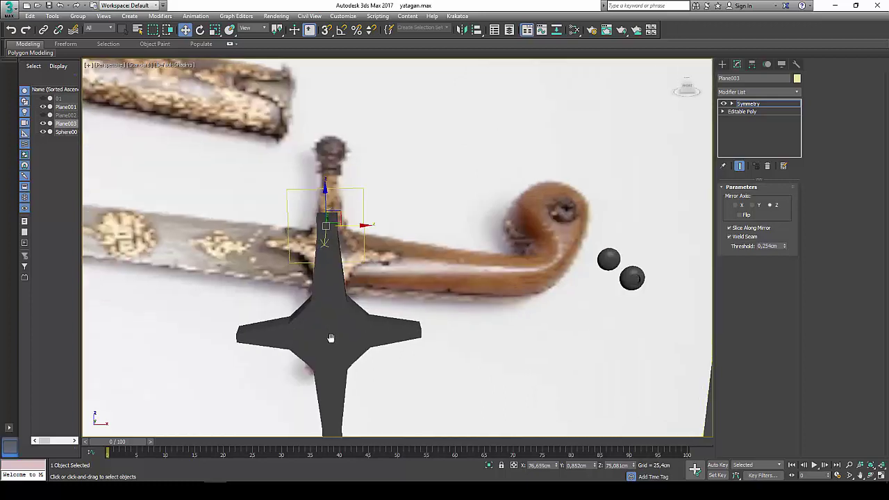
{"action": "middle_click_drag", "start_coordinate": [327, 337], "coordinate": [371, 262]}
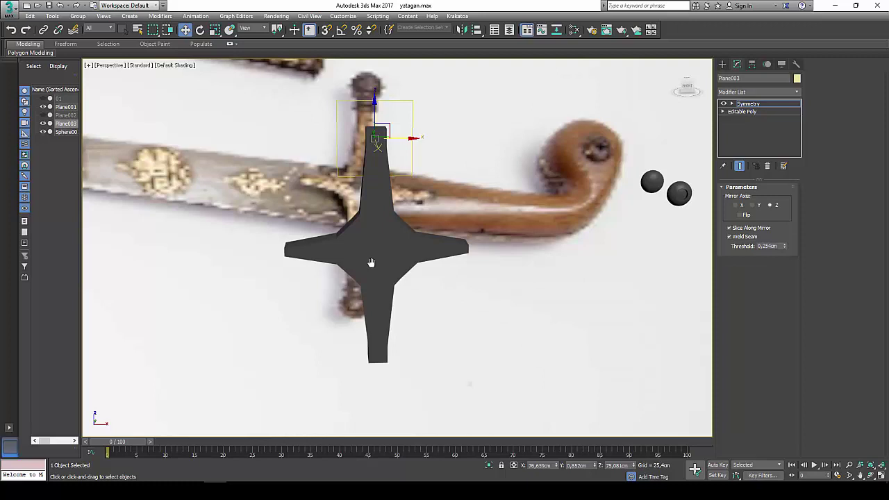
{"action": "key", "text": "F4"}
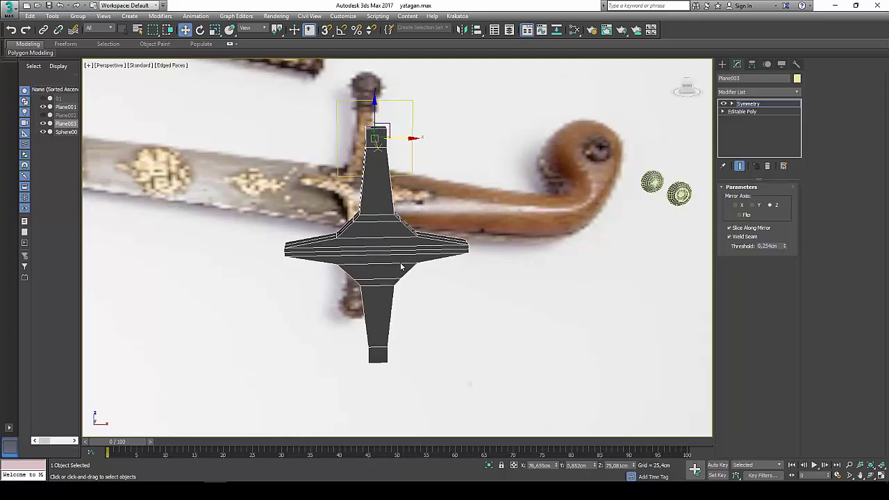
{"action": "right_click", "coordinate": [400, 266]}
Collapse the mirrored guard to one Editable Poly and cut a vertical edge at one arm root.
{"action": "left_click", "coordinate": [525, 364]}
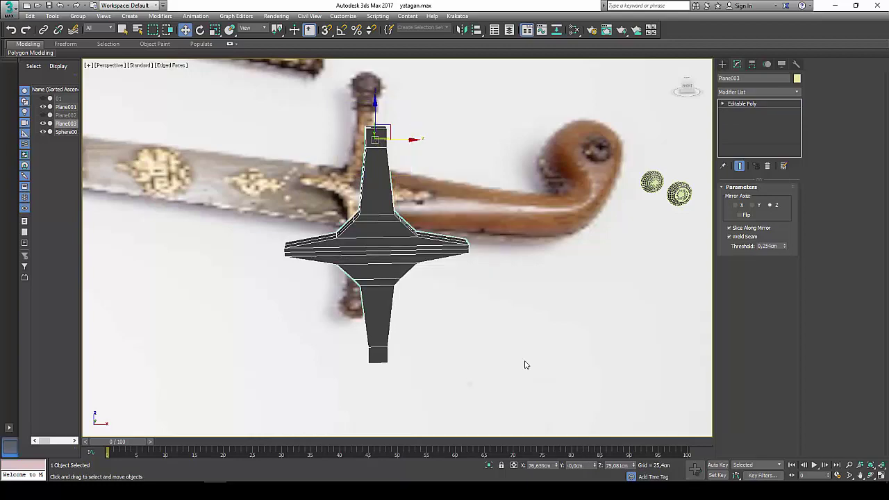
{"action": "scroll", "coordinate": [432, 309], "scroll_direction": "up", "scroll_amount": 3}
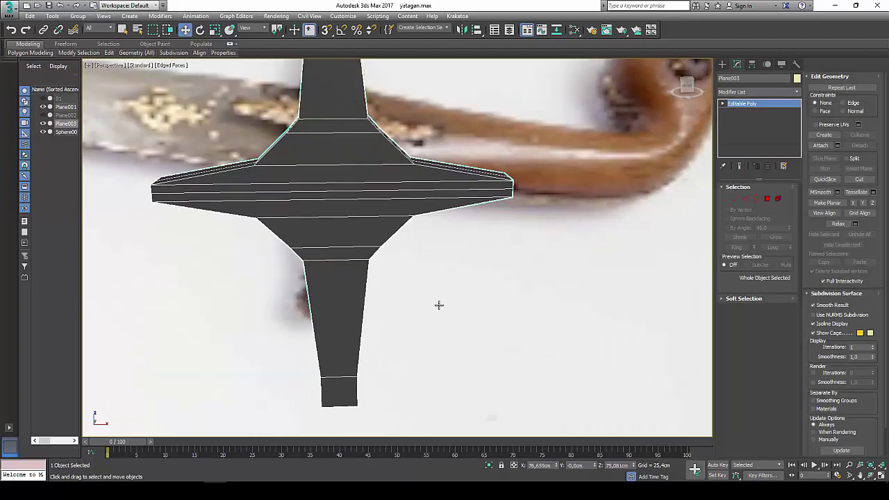
{"action": "left_click", "coordinate": [733, 198]}
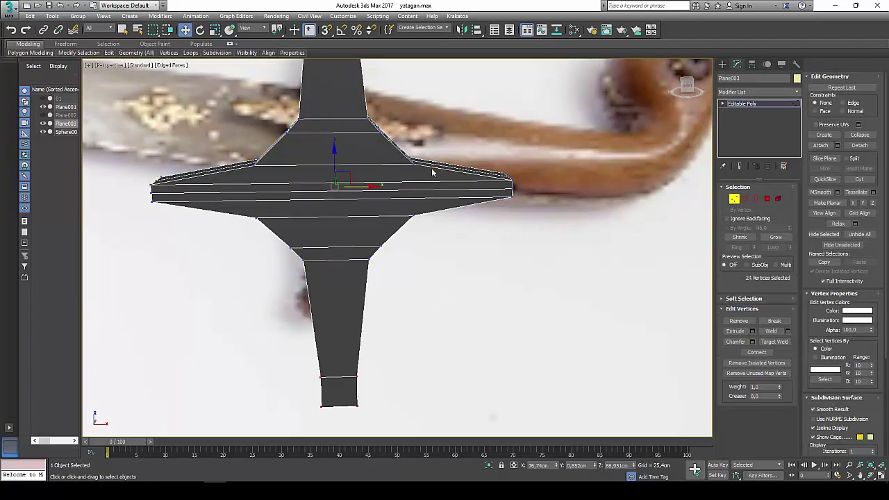
{"action": "scroll", "coordinate": [423, 171], "scroll_direction": "up", "scroll_amount": 3}
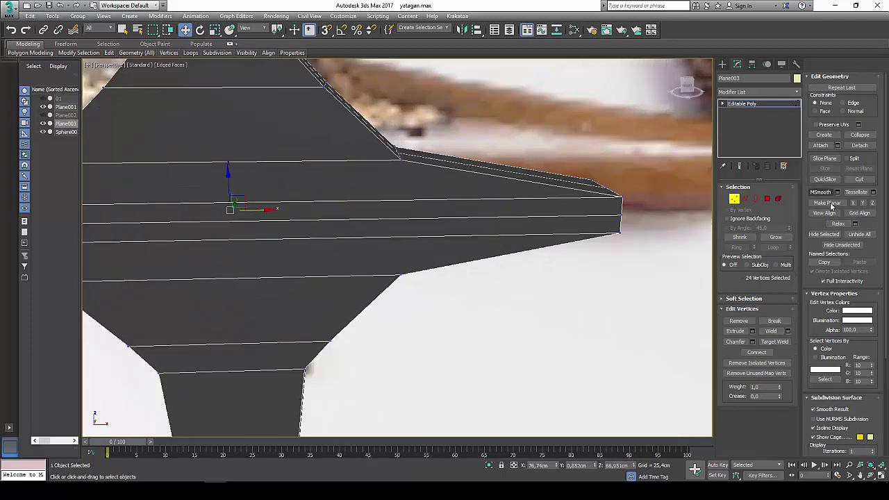
{"action": "left_click", "coordinate": [855, 179]}
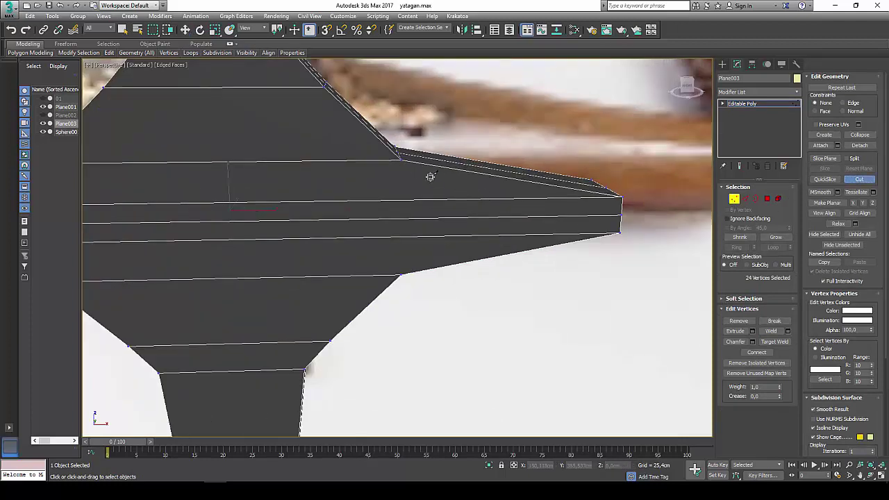
{"action": "left_click", "coordinate": [401, 159]}
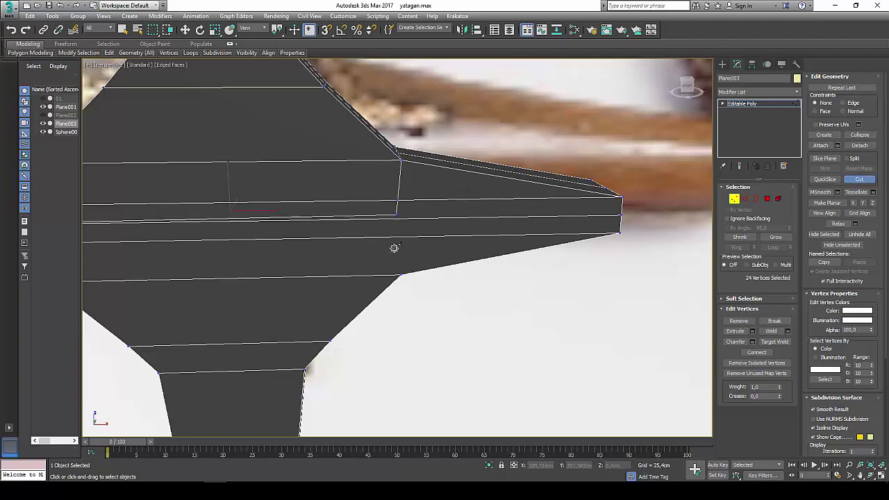
{"action": "left_click", "coordinate": [400, 274]}
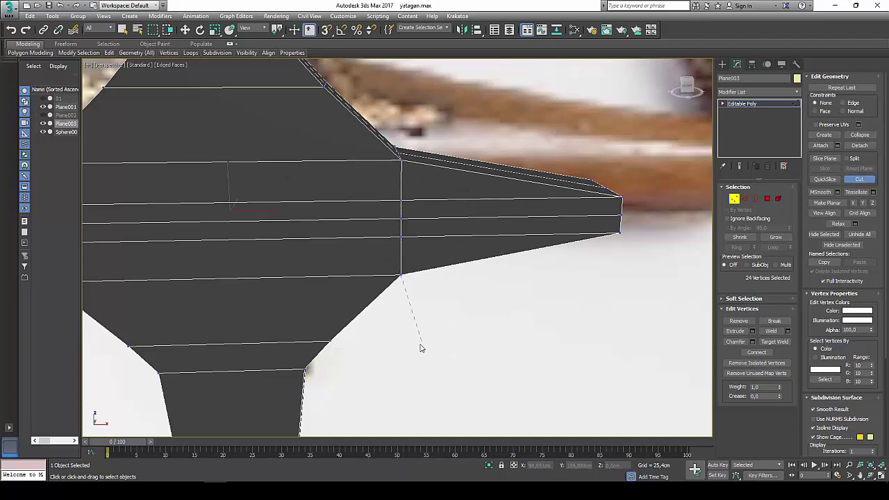
Cut a second vertical edge down from the left arm root's upper vertex to the lower edge.
{"action": "middle_click_drag", "start_coordinate": [373, 337], "coordinate": [578, 293], "text": "alt"}
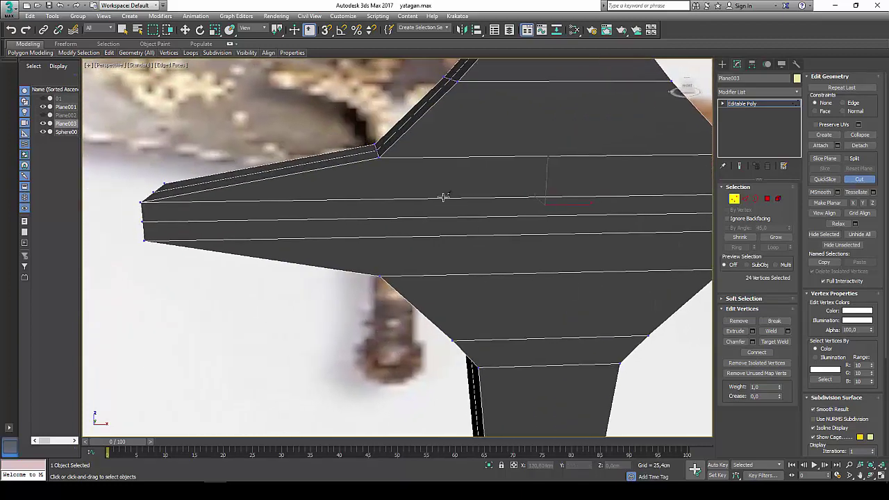
{"action": "left_click", "coordinate": [377, 156]}
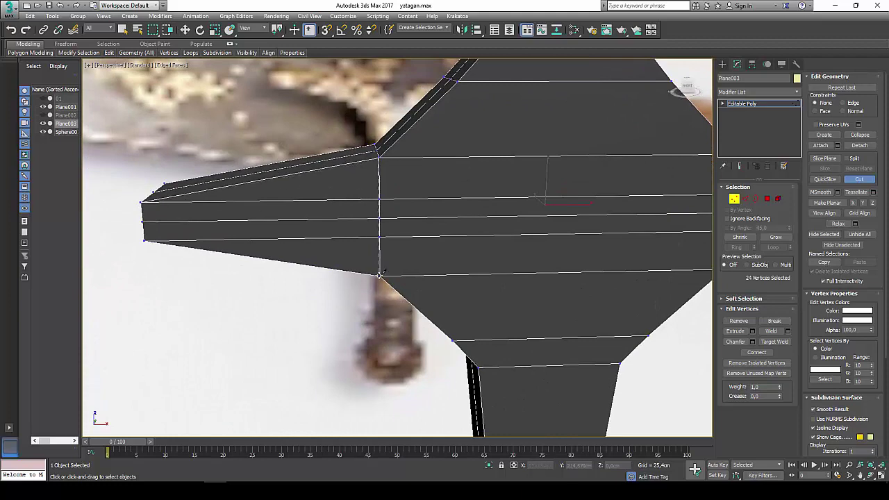
{"action": "left_click", "coordinate": [379, 275]}
{"action": "key", "text": "shift+z"}
{"action": "key", "text": "w"}
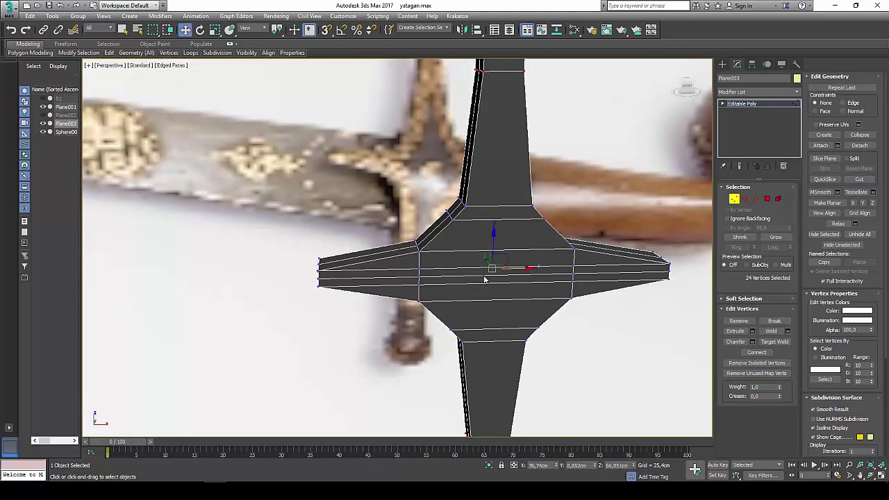
Hide everything except the crossguard with Hide Unselected and orbit around it.
{"action": "right_click", "coordinate": [481, 272]}
{"action": "left_click", "coordinate": [513, 241]}
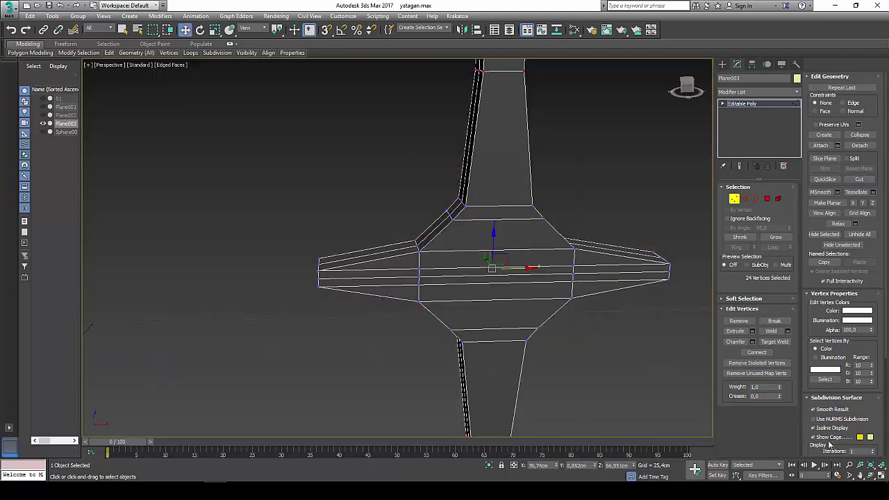
{"action": "left_click", "coordinate": [869, 475]}
{"action": "left_click_drag", "start_coordinate": [361, 237], "coordinate": [533, 234]}
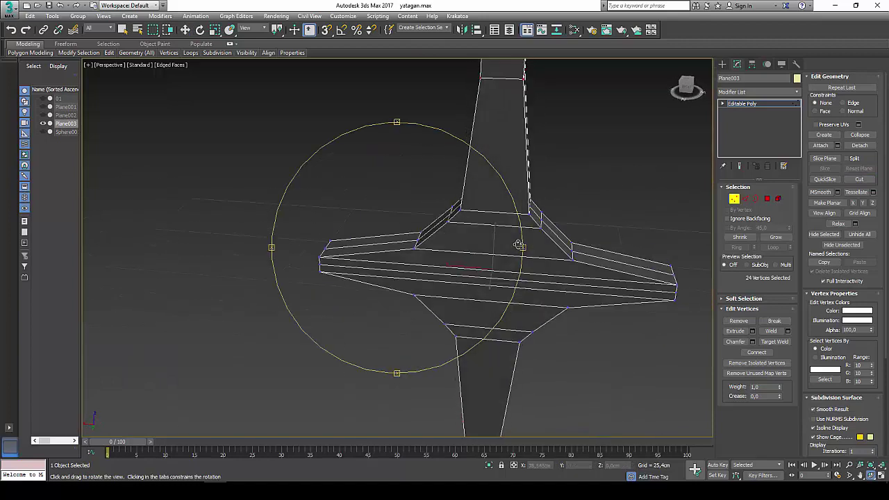
{"action": "key", "text": "Escape"}
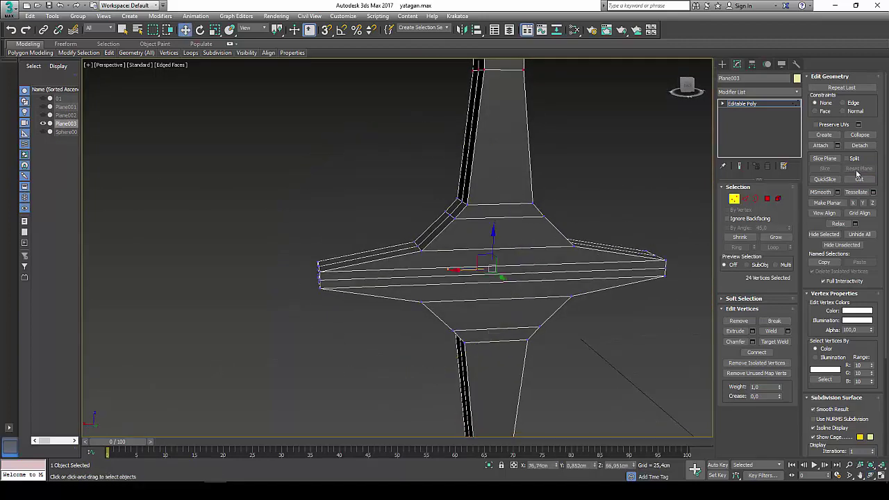
Cut further vertical edges down the right and left arm roots.
{"action": "left_click", "coordinate": [859, 179]}
{"action": "scroll", "coordinate": [569, 276], "scroll_direction": "up", "scroll_amount": 2}
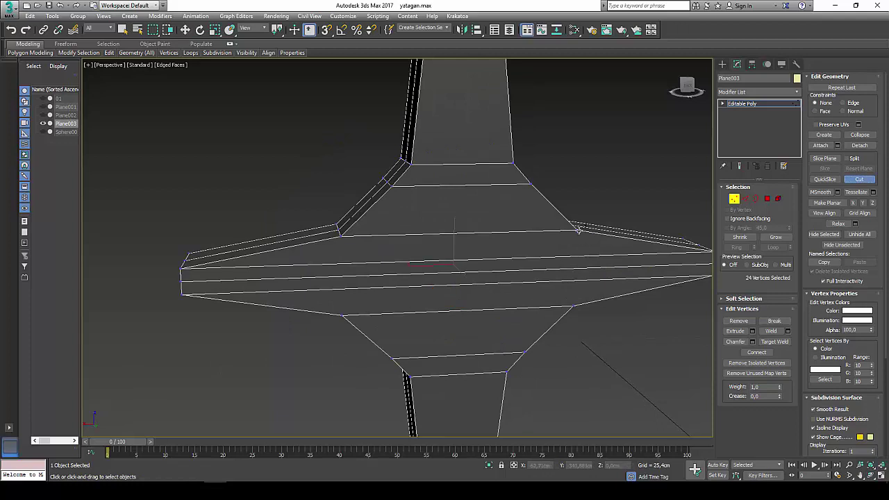
{"action": "left_click", "coordinate": [576, 230]}
{"action": "left_click", "coordinate": [340, 234]}
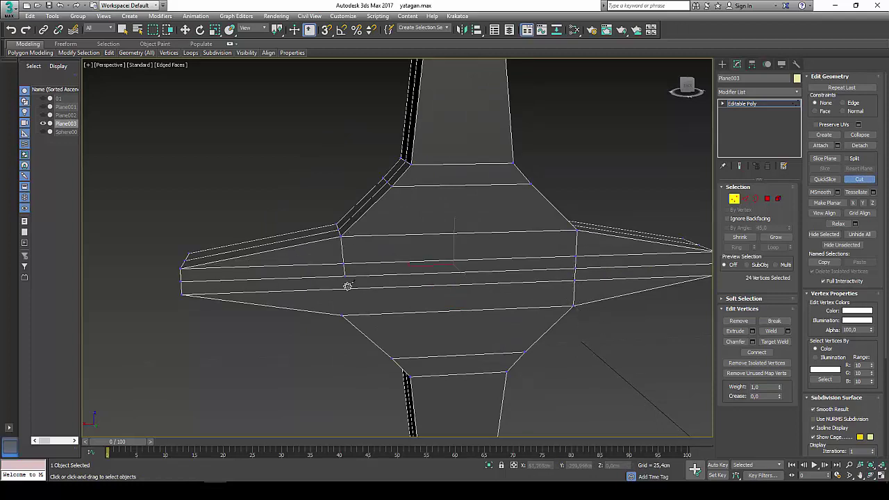
{"action": "left_click", "coordinate": [342, 313]}
{"action": "scroll", "coordinate": [375, 303], "scroll_direction": "down", "scroll_amount": 5}
{"action": "key", "text": "w"}
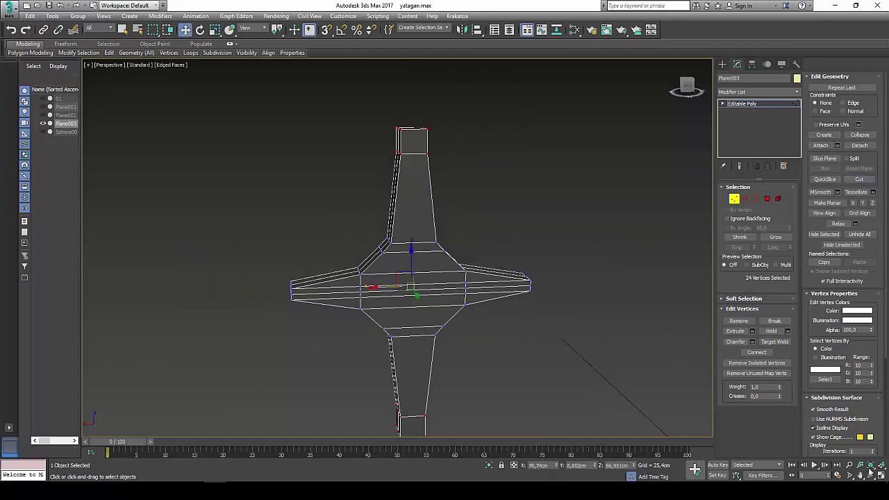
Orbit to inspect the cut crossguard in 3D and exit vertex editing.
{"action": "left_click", "coordinate": [869, 473]}
{"action": "mouse_move", "coordinate": [468, 269]}
{"action": "left_mouse_down"}
{"action": "mouse_move", "coordinate": [318, 275]}
{"action": "mouse_move", "coordinate": [303, 263]}
{"action": "left_mouse_up"}
{"action": "right_click", "coordinate": [306, 265]}
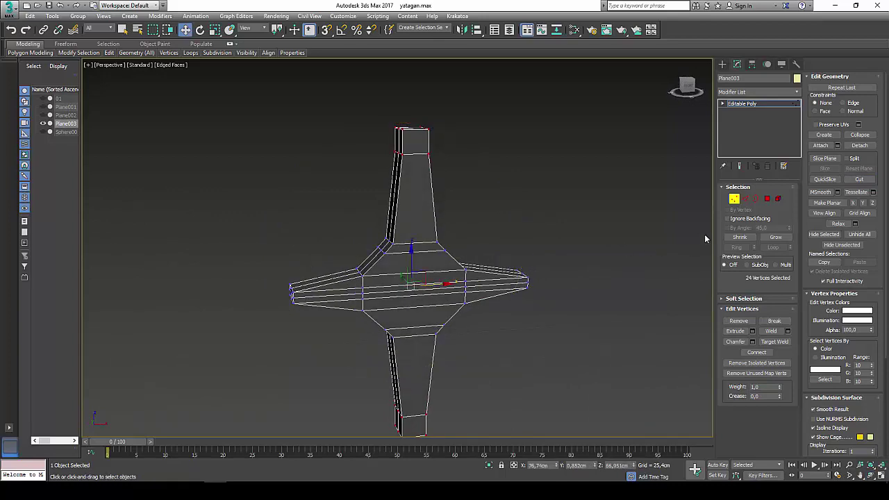
{"action": "left_click", "coordinate": [734, 199]}
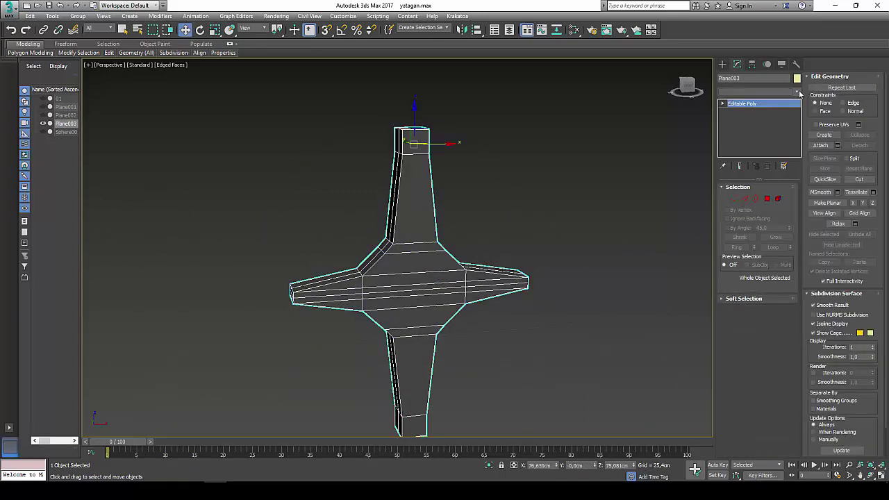
Add TurboSmooth at 2 iterations to Plane003, then go back to its Editable Poly level.
{"action": "left_click", "coordinate": [795, 91]}
{"action": "left_click_drag", "start_coordinate": [797, 121], "coordinate": [808, 358]}
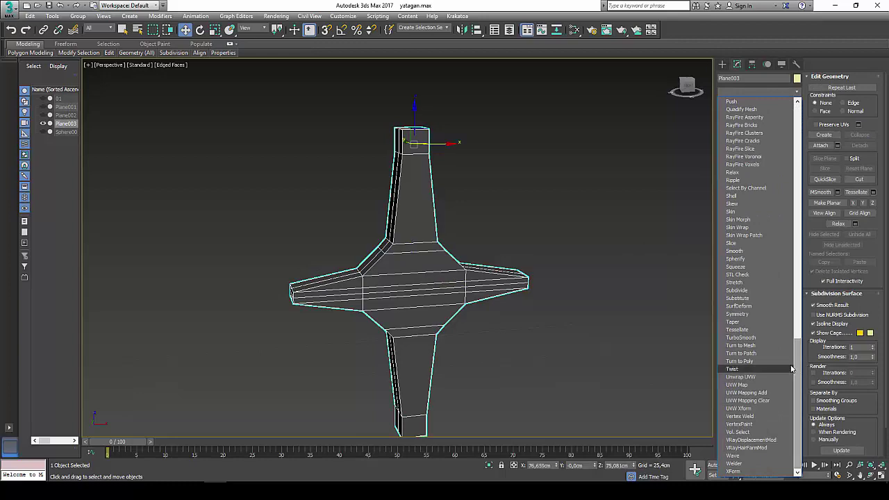
{"action": "left_click", "coordinate": [740, 338]}
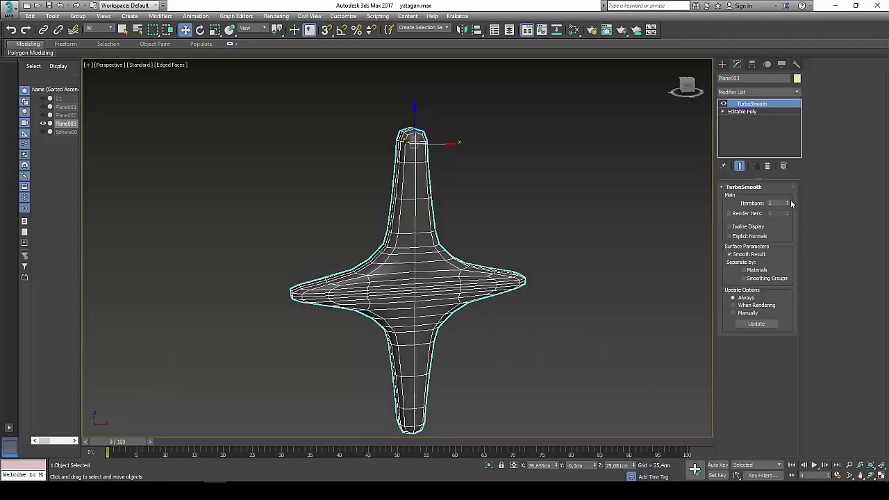
{"action": "left_click", "coordinate": [788, 201]}
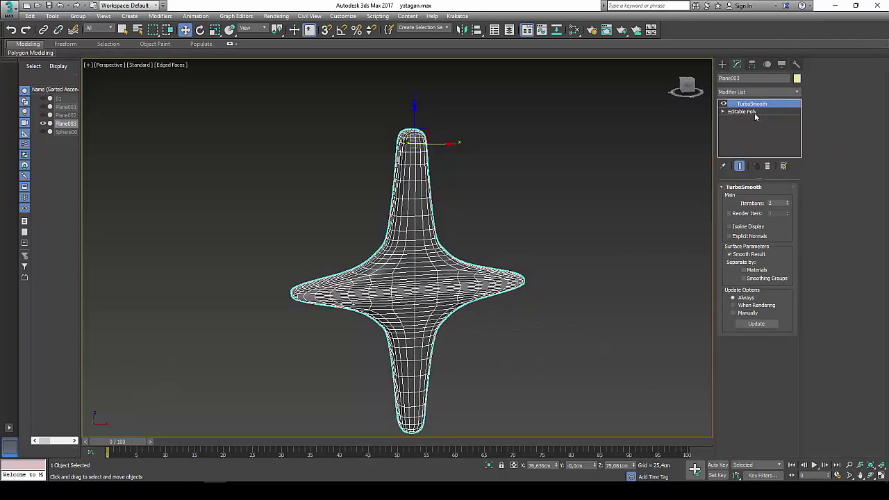
{"action": "key", "text": "F4"}
{"action": "key", "text": "F4"}
{"action": "left_click", "coordinate": [754, 113]}
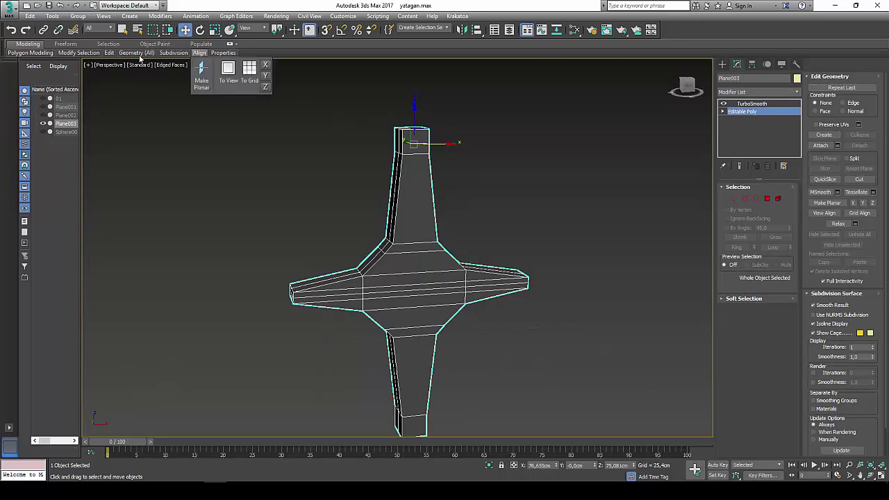
{"action": "mouse_move", "coordinate": [109, 53]}
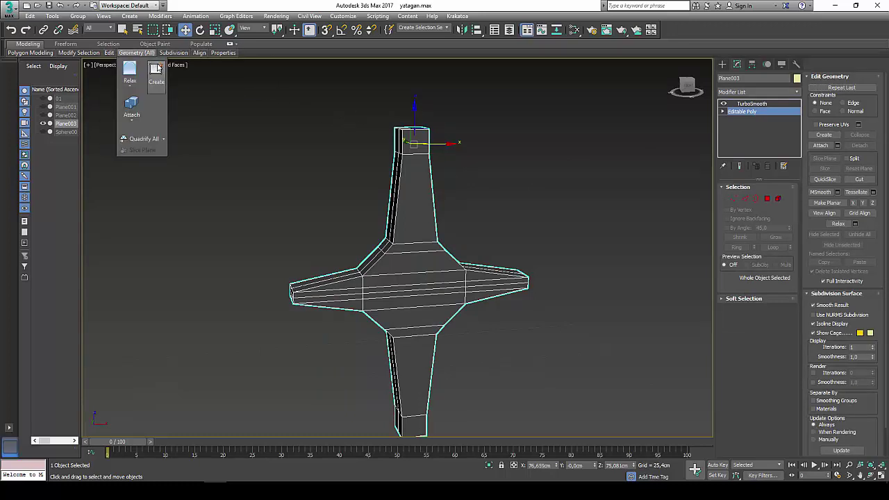
{"action": "left_click", "coordinate": [185, 73]}
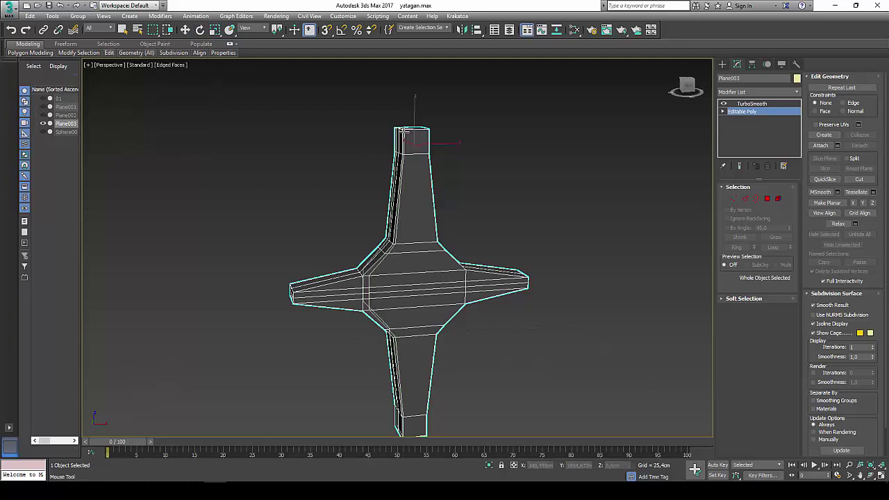
{"action": "middle_click_drag", "start_coordinate": [412, 199], "coordinate": [416, 76]}
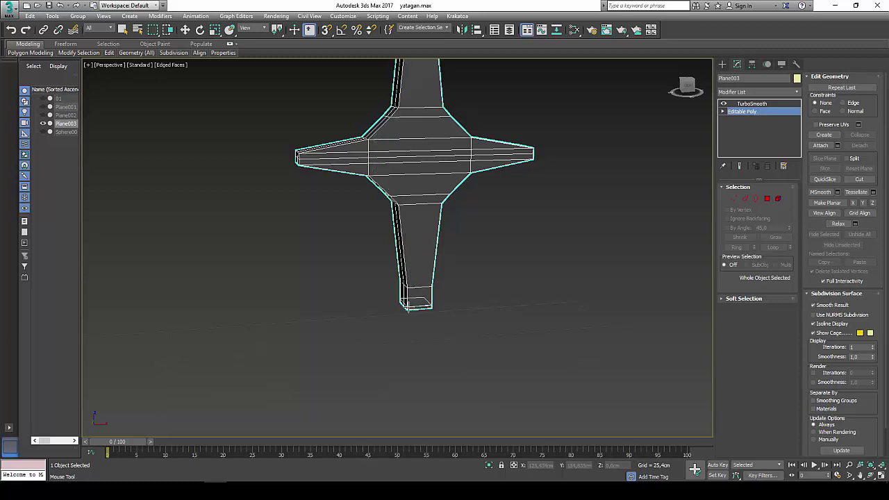
{"action": "scroll", "coordinate": [305, 191], "scroll_direction": "up", "scroll_amount": 4}
{"action": "scroll", "coordinate": [302, 208], "scroll_direction": "up", "scroll_amount": 2}
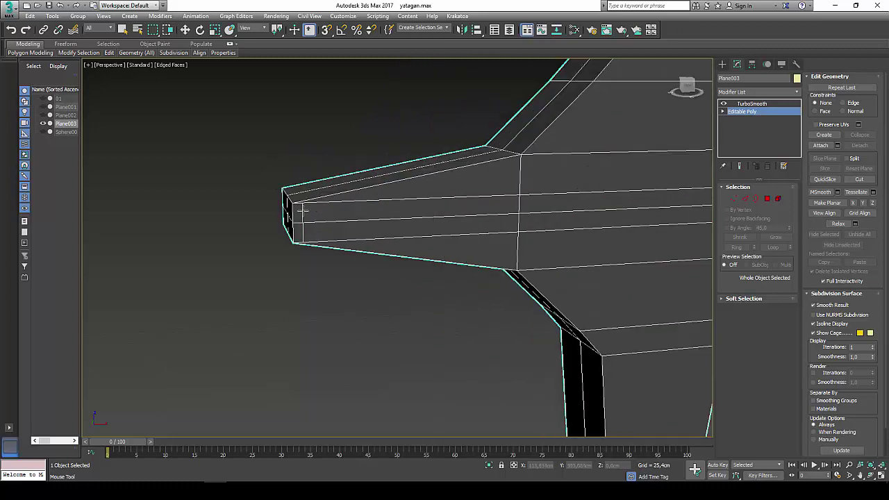
{"action": "key", "text": "w"}
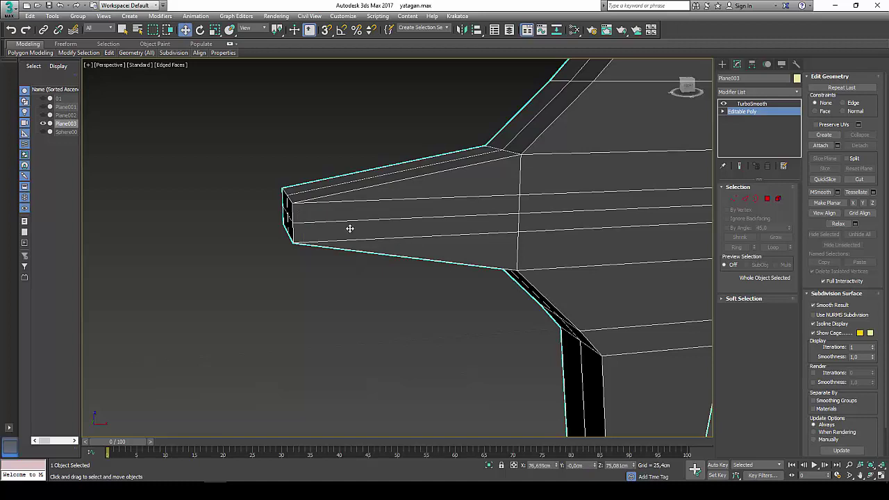
{"action": "middle_click_drag", "start_coordinate": [349, 229], "coordinate": [311, 240]}
{"action": "scroll", "coordinate": [306, 236], "scroll_direction": "up", "scroll_amount": 2}
{"action": "scroll", "coordinate": [298, 232], "scroll_direction": "up", "scroll_amount": 2}
{"action": "scroll", "coordinate": [298, 232], "scroll_direction": "down", "scroll_amount": 2}
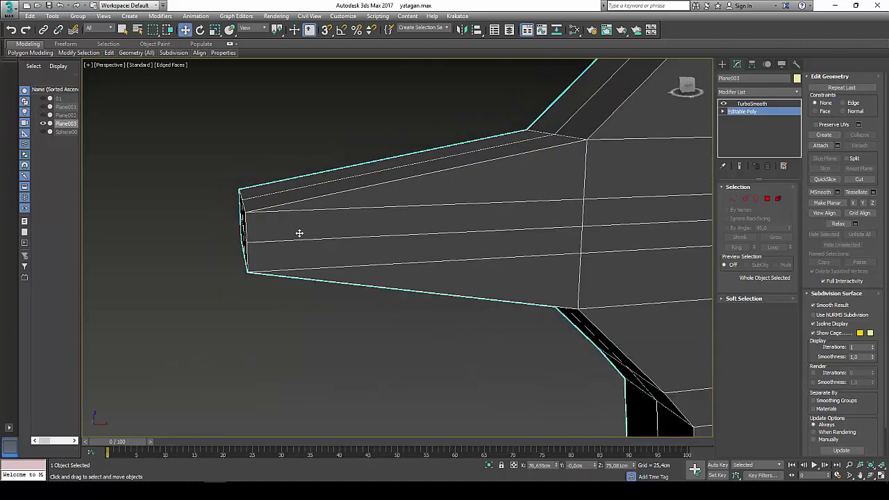
At Edge level, select and remove four long edges along the arm tip.
{"action": "right_click", "coordinate": [299, 233]}
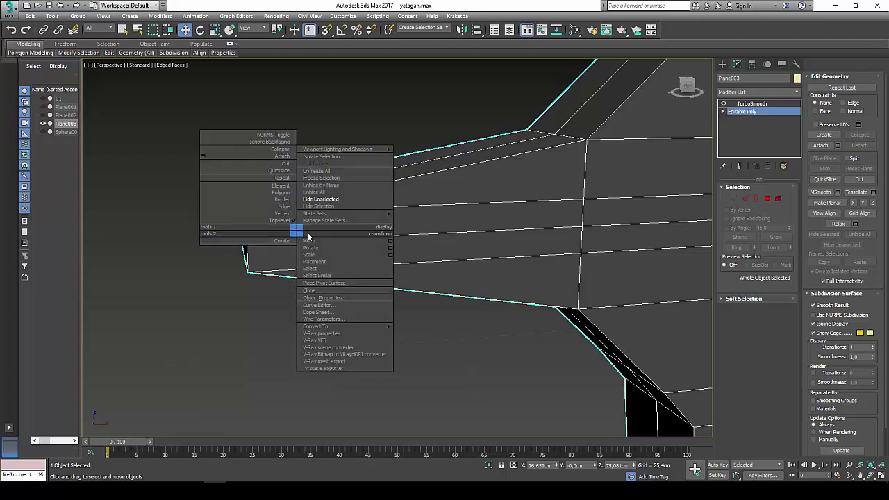
{"action": "left_click", "coordinate": [744, 200]}
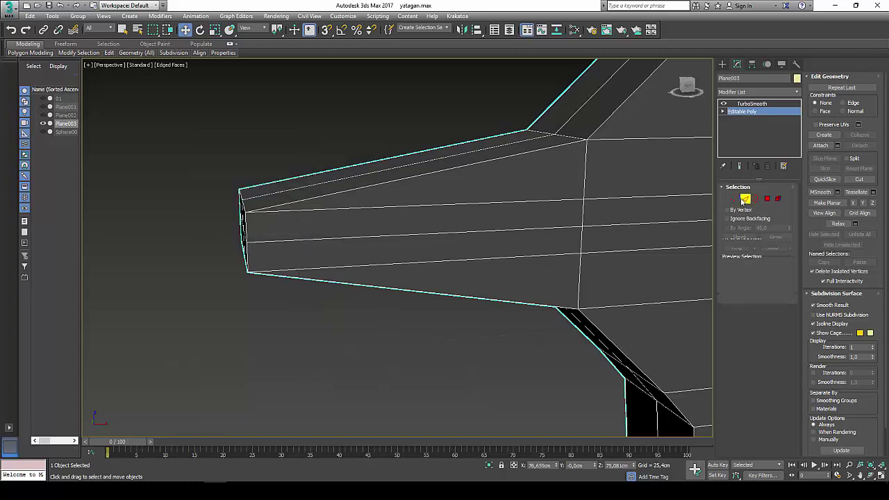
{"action": "left_click", "coordinate": [533, 200]}
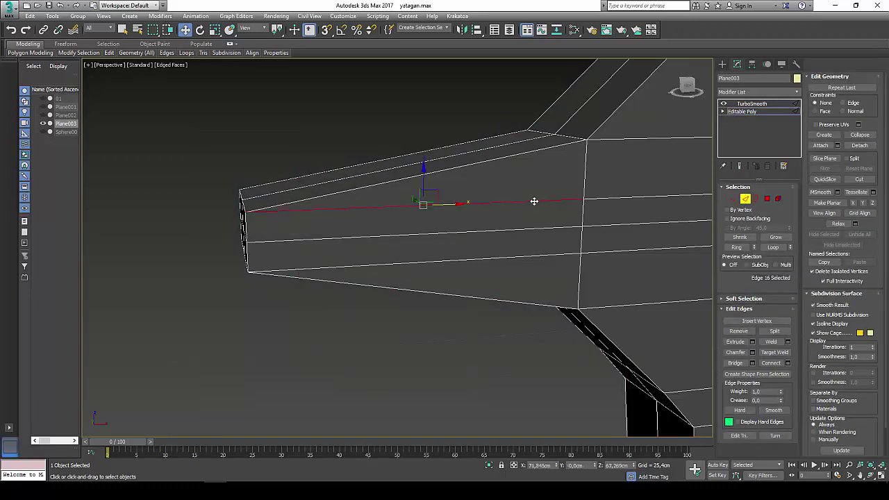
{"action": "left_click", "coordinate": [440, 261], "text": "ctrl"}
{"action": "middle_click_drag", "start_coordinate": [439, 260], "coordinate": [411, 275], "text": "alt"}
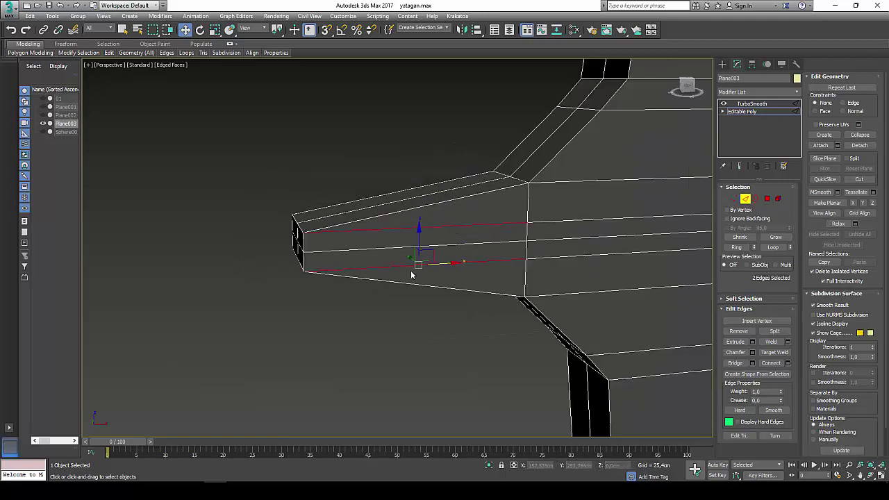
{"action": "left_click", "coordinate": [871, 476]}
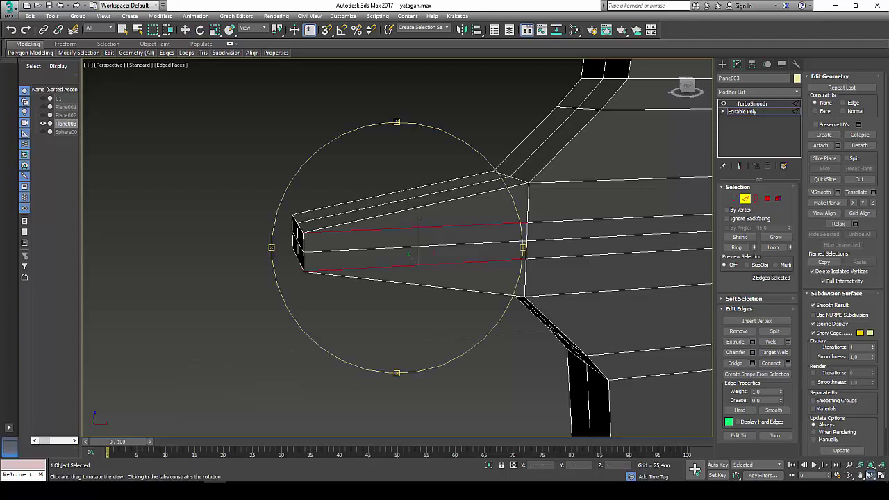
{"action": "mouse_move", "coordinate": [470, 276]}
{"action": "left_mouse_down"}
{"action": "mouse_move", "coordinate": [540, 282]}
{"action": "mouse_move", "coordinate": [593, 272]}
{"action": "left_mouse_up"}
{"action": "key", "text": "Escape"}
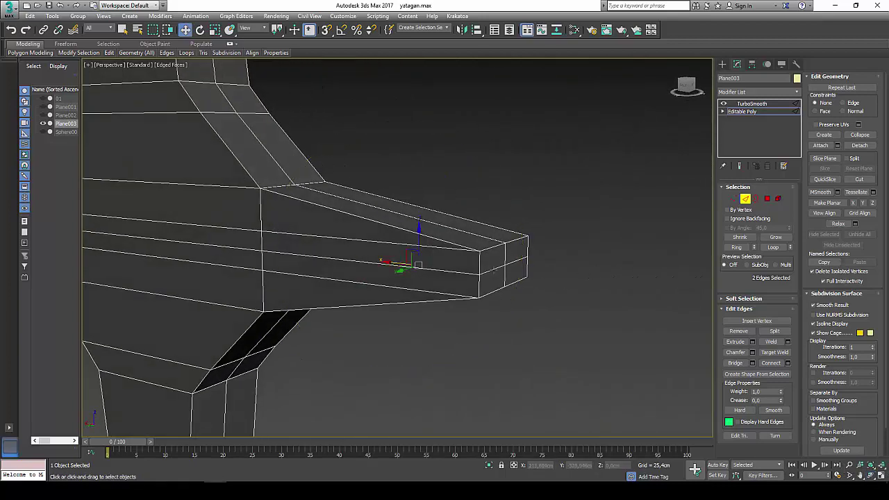
{"action": "left_click", "coordinate": [385, 243], "text": "ctrl"}
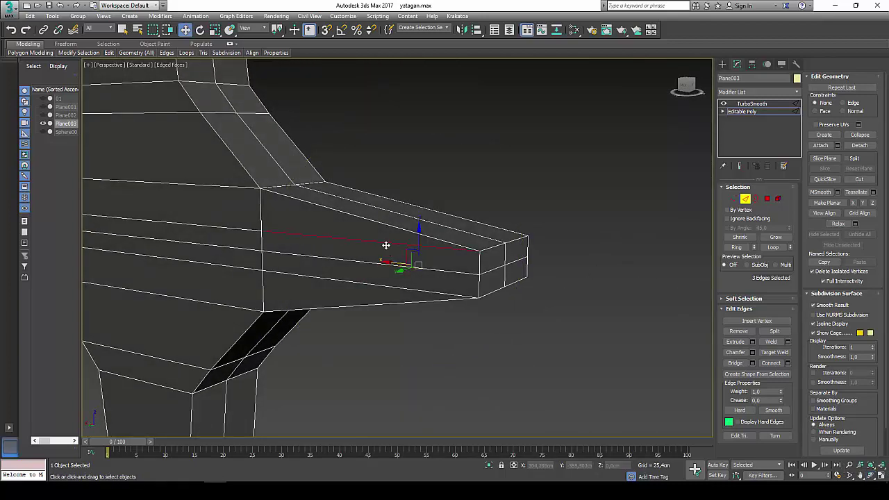
{"action": "left_click", "coordinate": [385, 287], "text": "ctrl"}
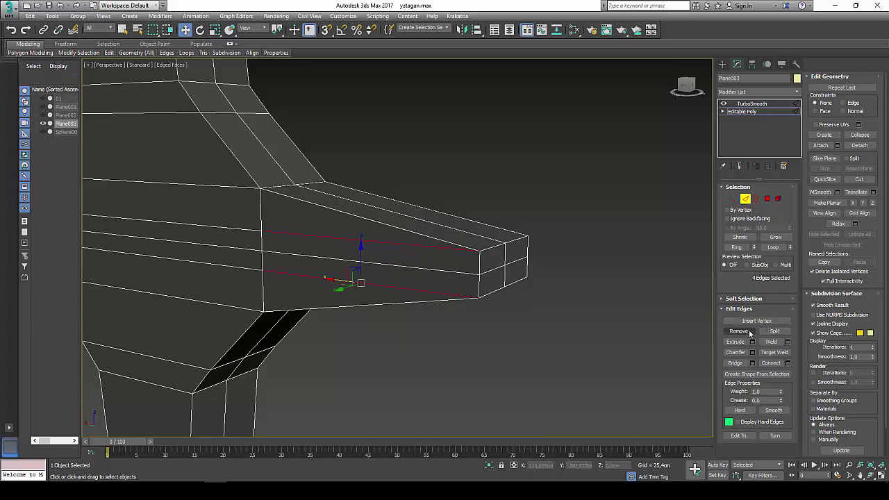
{"action": "left_click", "coordinate": [740, 332]}
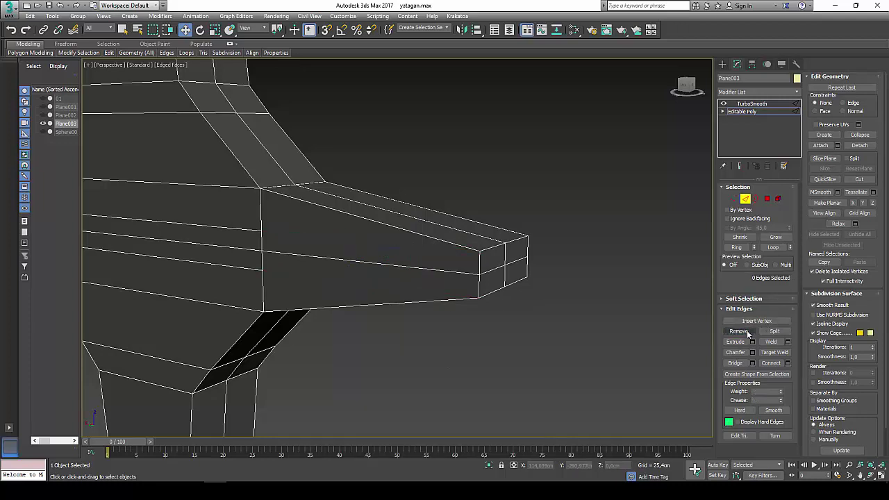
Ring-select the tip edges and connect them with Slide about -7 and Pinch about -18.
{"action": "double_click", "coordinate": [477, 262]}
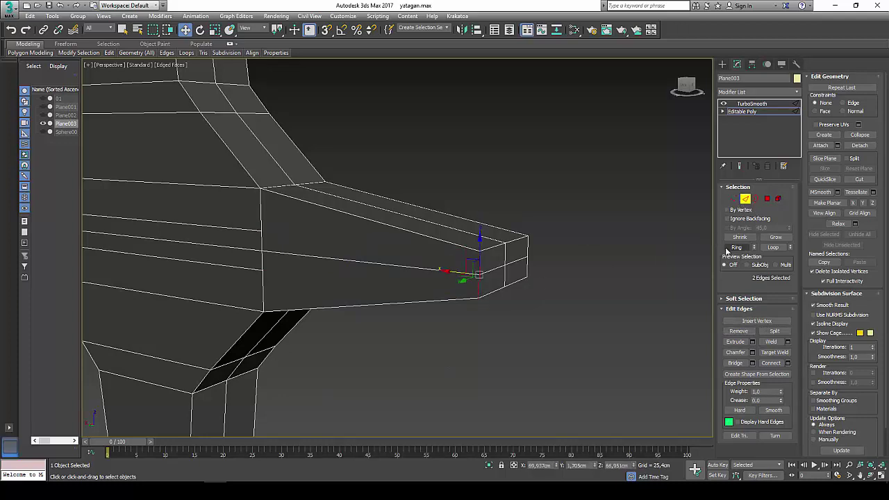
{"action": "left_click", "coordinate": [735, 248]}
{"action": "left_click", "coordinate": [788, 362]}
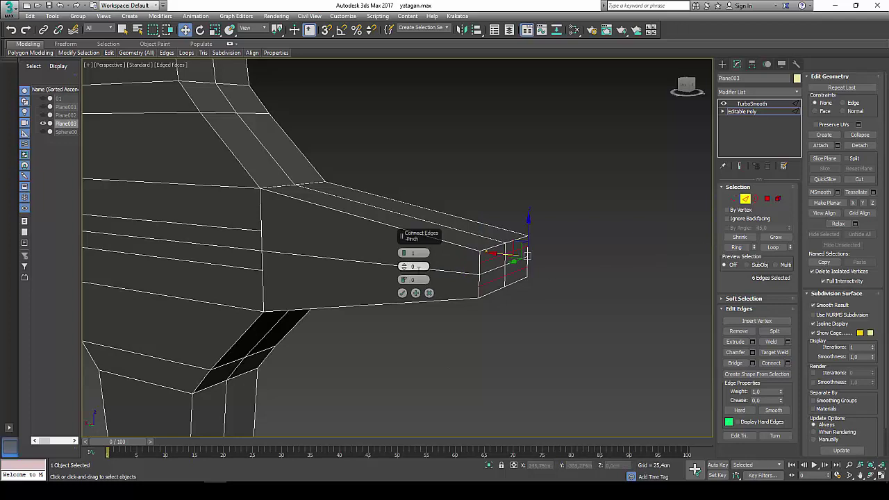
{"action": "left_click_drag", "start_coordinate": [404, 279], "coordinate": [414, 337]}
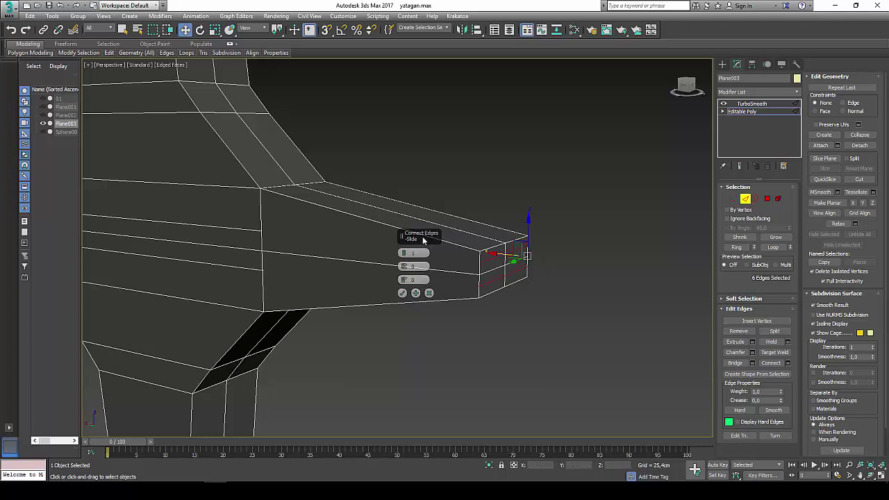
{"action": "mouse_move", "coordinate": [403, 266]}
{"action": "left_mouse_down"}
{"action": "mouse_move", "coordinate": [405, 322]}
{"action": "mouse_move", "coordinate": [397, 240]}
{"action": "left_mouse_up"}
{"action": "left_click", "coordinate": [401, 292]}
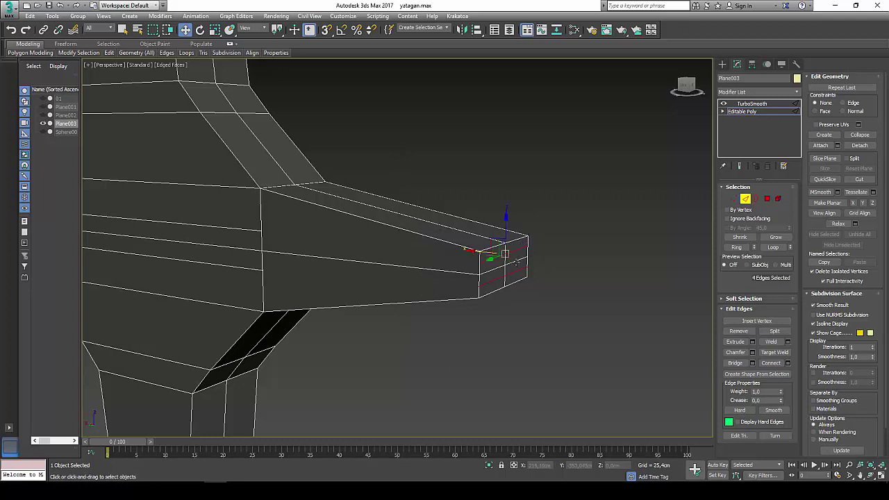
{"action": "scroll", "coordinate": [515, 262], "scroll_direction": "up", "scroll_amount": 2}
{"action": "left_click", "coordinate": [465, 267]}
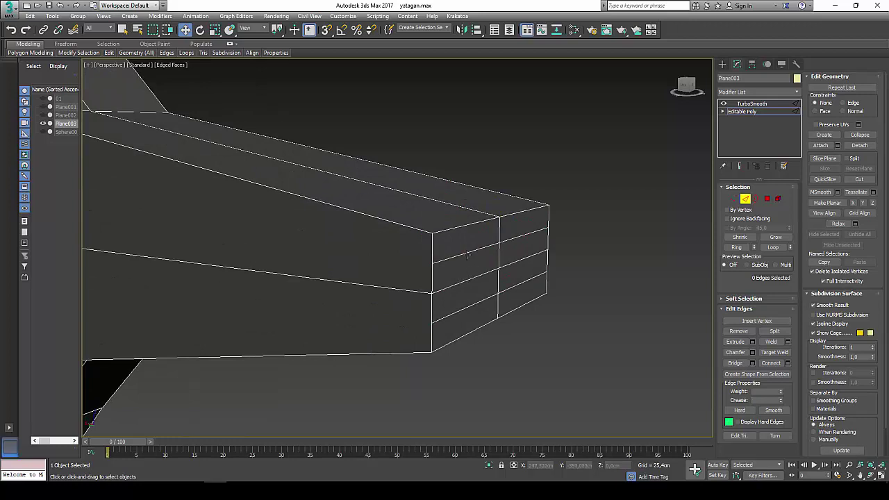
Raise the tip's two top edges and lower its front edge loop toward the bottom.
{"action": "left_click", "coordinate": [467, 254]}
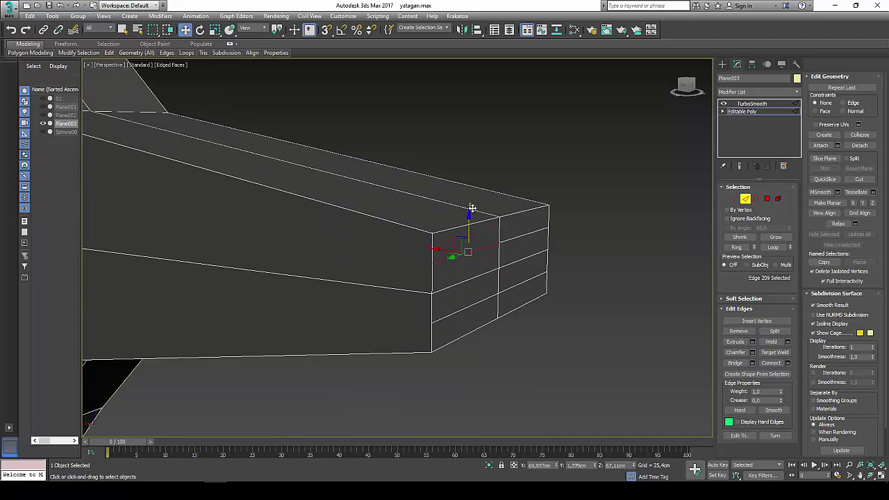
{"action": "left_click", "coordinate": [509, 238], "text": "ctrl"}
{"action": "left_click_drag", "start_coordinate": [500, 214], "coordinate": [500, 196]}
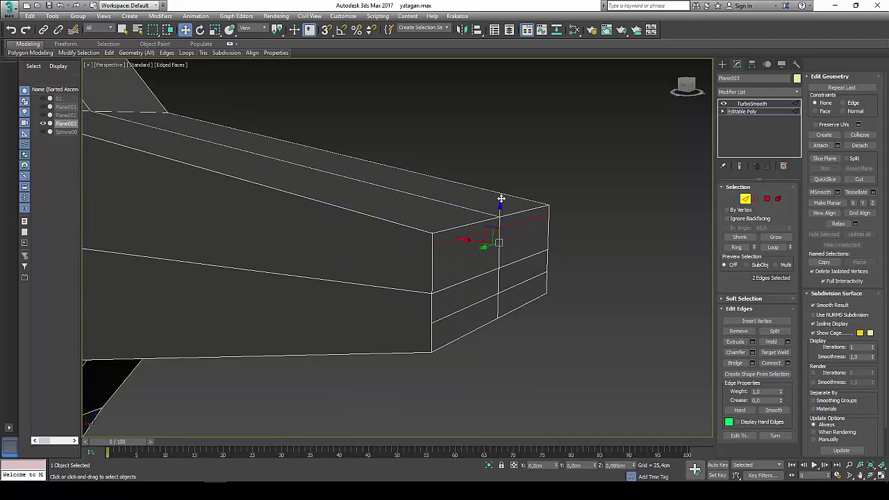
{"action": "left_click", "coordinate": [488, 300]}
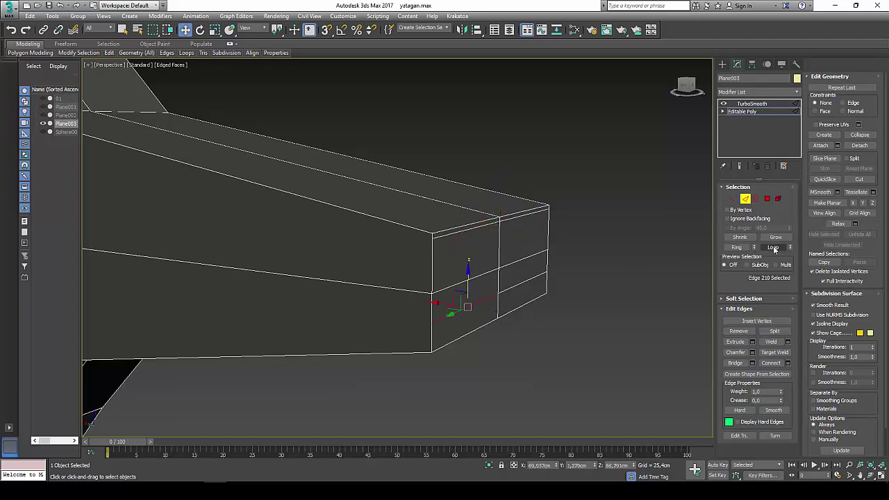
{"action": "left_click", "coordinate": [773, 247]}
{"action": "left_click_drag", "start_coordinate": [498, 262], "coordinate": [500, 285]}
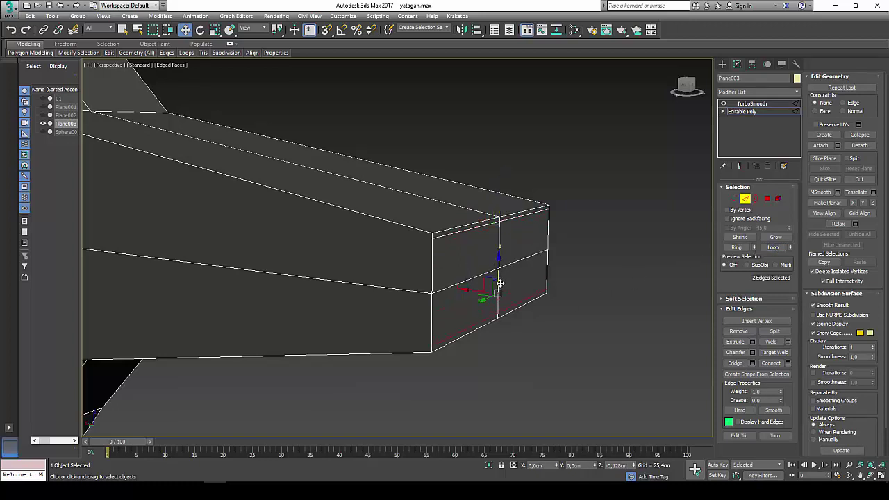
At Vertex level, connect tip corner vertices to the arm's base with new lengthwise edges.
{"action": "left_click", "coordinate": [734, 198]}
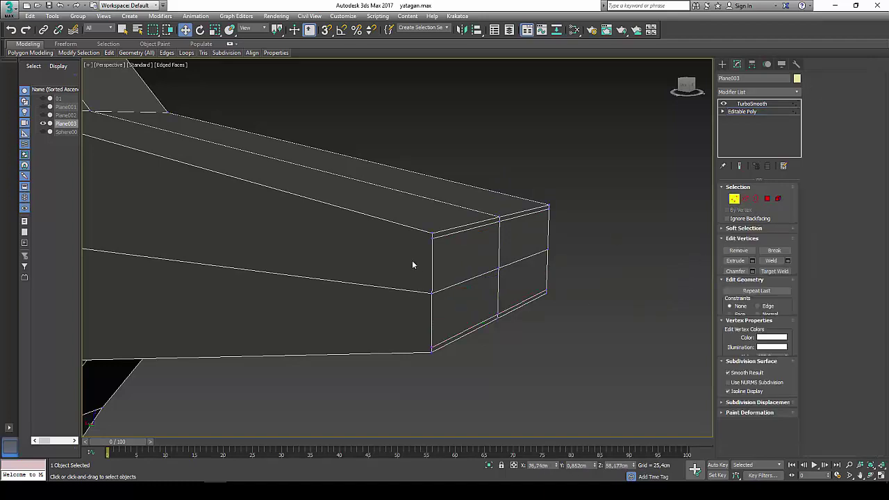
{"action": "left_click", "coordinate": [431, 236]}
{"action": "mouse_move", "coordinate": [373, 286]}
{"action": "middle_mouse_down", "text": "alt"}
{"action": "mouse_move", "coordinate": [327, 290]}
{"action": "mouse_move", "coordinate": [352, 226]}
{"action": "middle_mouse_up", "text": "alt"}
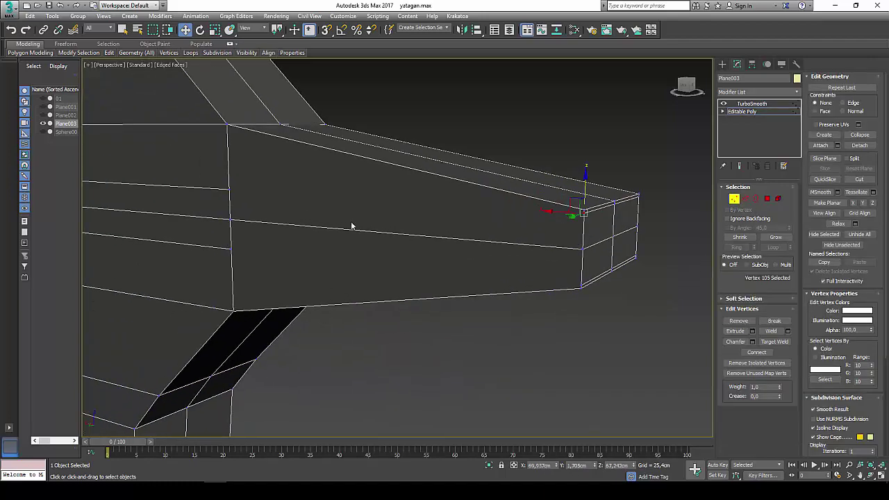
{"action": "left_click", "coordinate": [756, 352]}
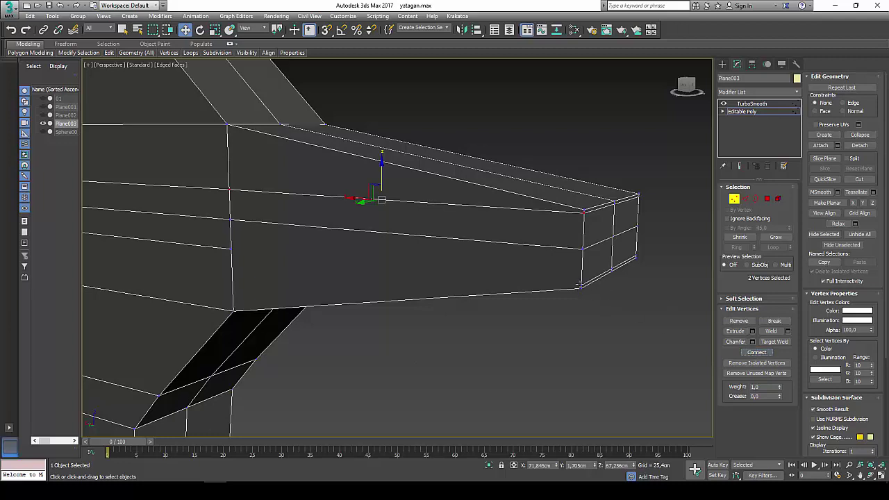
{"action": "left_click", "coordinate": [579, 284]}
{"action": "left_click", "coordinate": [231, 250], "text": "ctrl"}
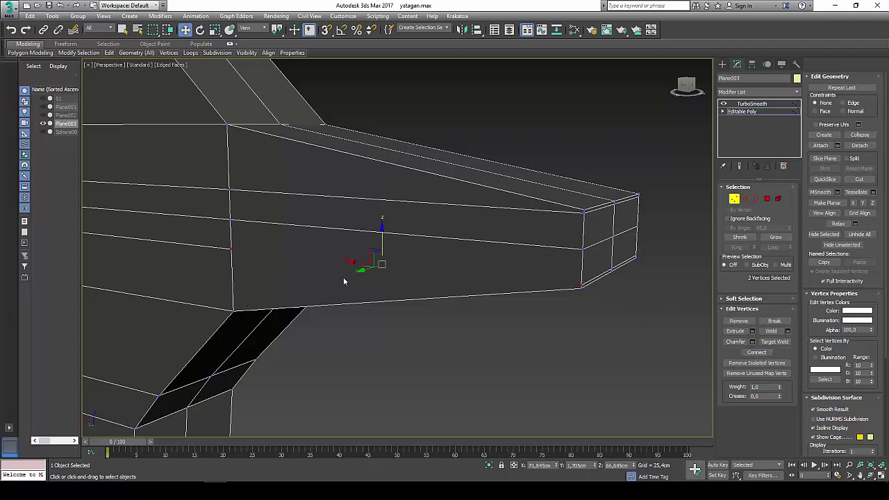
{"action": "left_click", "coordinate": [756, 352]}
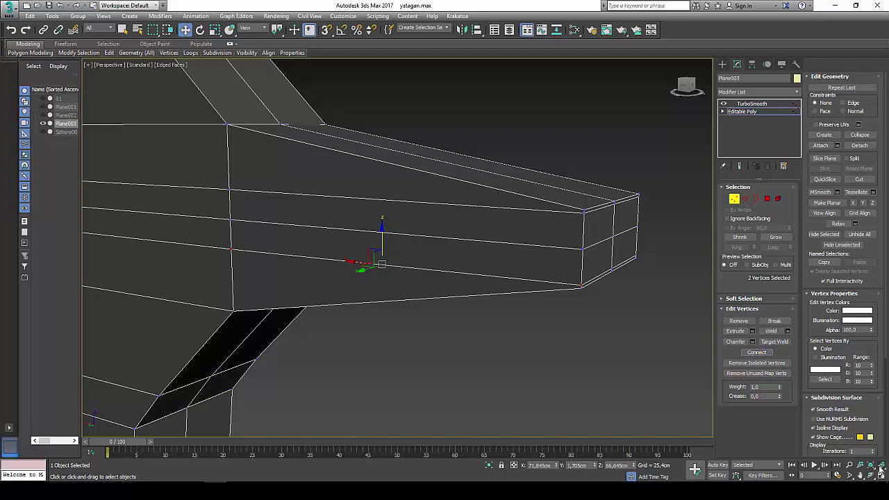
Connect two more tip-to-base vertex pairs on the arm's other side, then return to Edge level.
{"action": "left_click", "coordinate": [869, 476]}
{"action": "mouse_move", "coordinate": [389, 288]}
{"action": "left_mouse_down"}
{"action": "mouse_move", "coordinate": [275, 266]}
{"action": "mouse_move", "coordinate": [436, 266]}
{"action": "left_mouse_up"}
{"action": "right_click", "coordinate": [436, 266]}
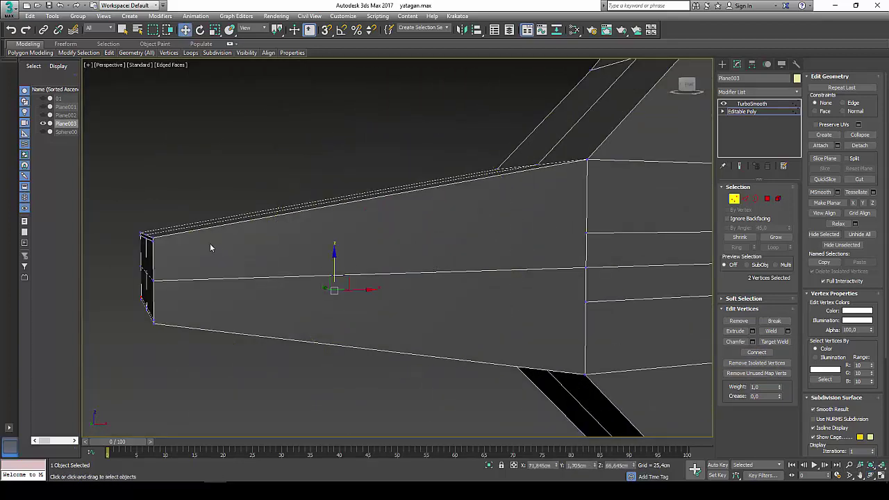
{"action": "left_click", "coordinate": [150, 239]}
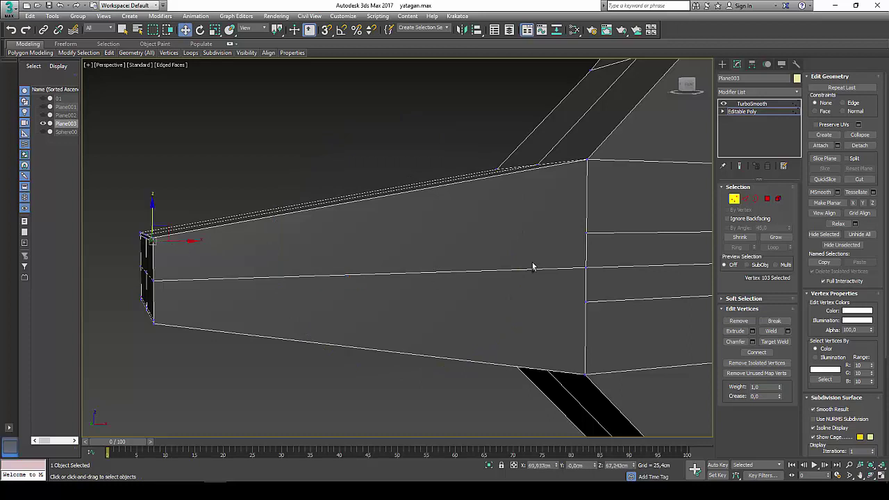
{"action": "left_click", "coordinate": [585, 234], "text": "ctrl"}
{"action": "left_click", "coordinate": [756, 352]}
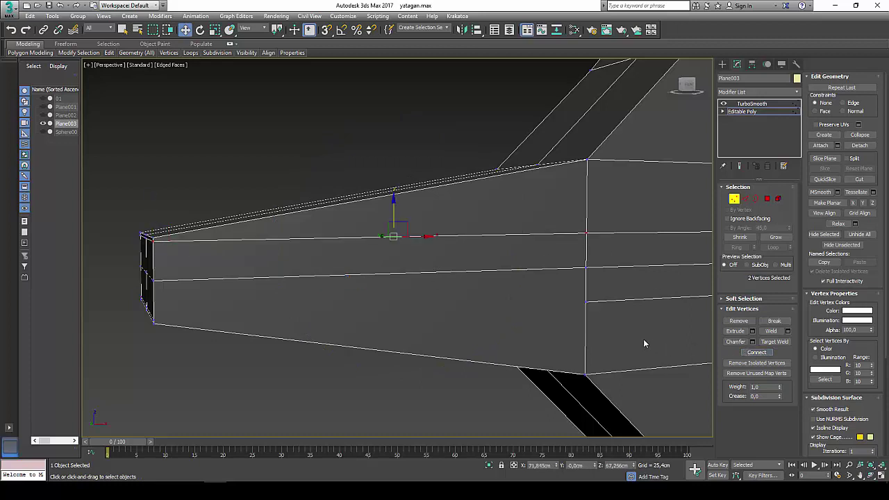
{"action": "left_click", "coordinate": [586, 303]}
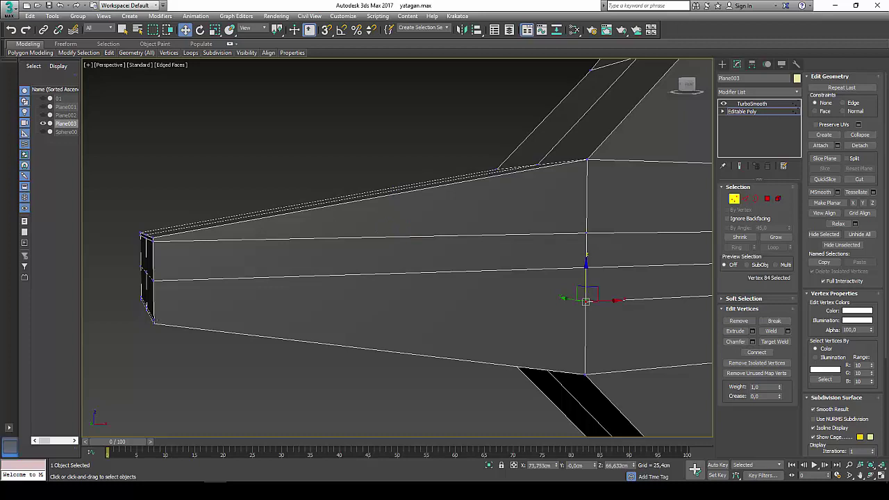
{"action": "left_click", "coordinate": [153, 319], "text": "ctrl"}
{"action": "left_click", "coordinate": [756, 352]}
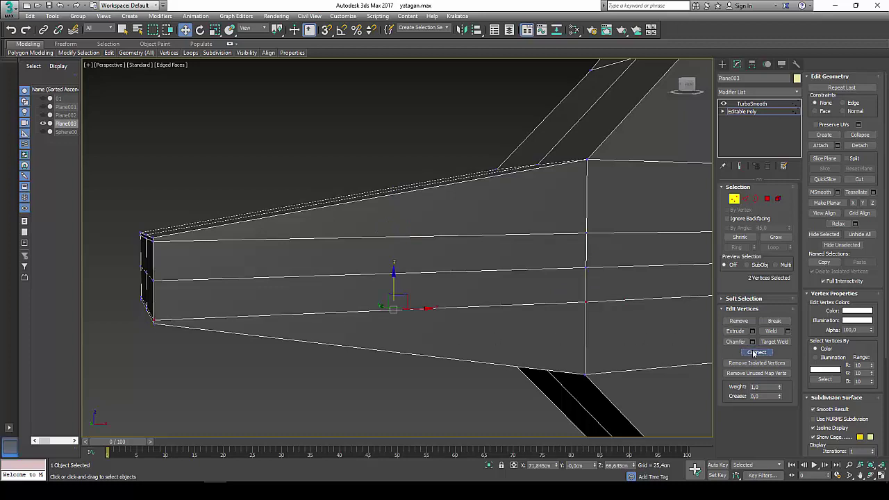
{"action": "left_click", "coordinate": [744, 198]}
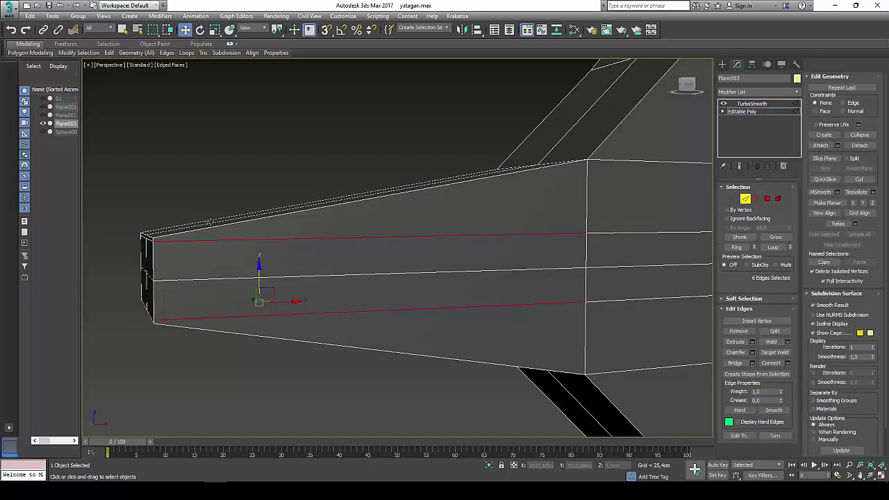
Add a Swift Loop near the arm's tip and select the new loop.
{"action": "left_click", "coordinate": [158, 205]}
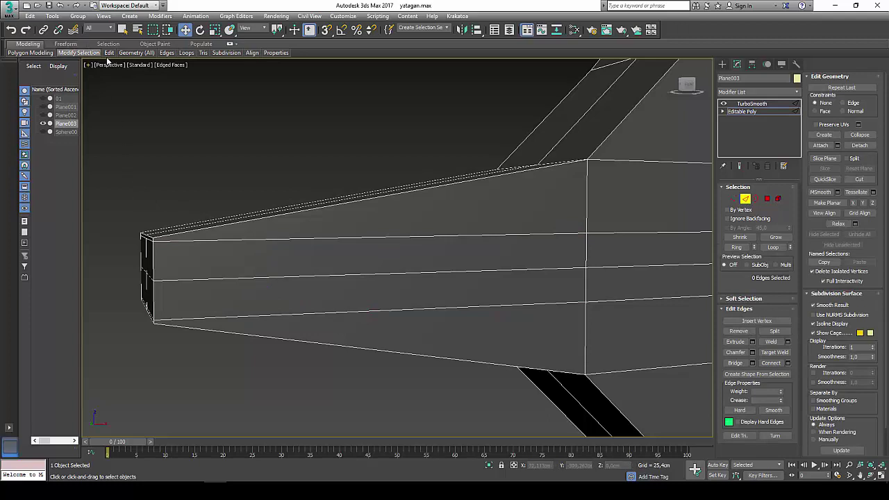
{"action": "mouse_move", "coordinate": [109, 53]}
{"action": "left_click", "coordinate": [184, 72]}
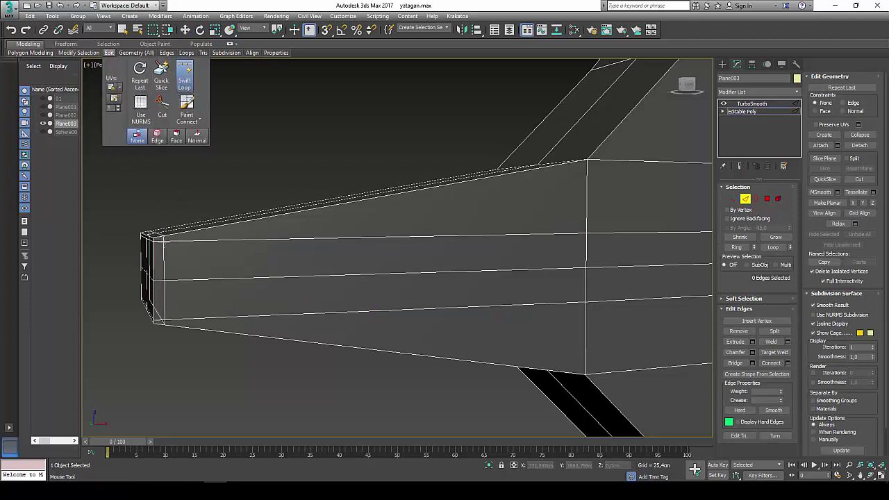
{"action": "left_click", "coordinate": [157, 278]}
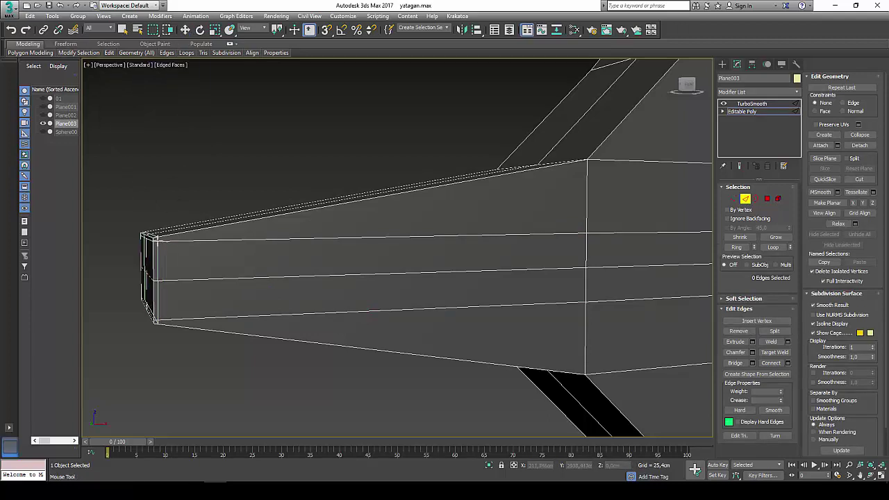
{"action": "left_click", "coordinate": [157, 239]}
{"action": "key", "text": "w"}
{"action": "scroll", "coordinate": [297, 231], "scroll_direction": "down", "scroll_amount": 3}
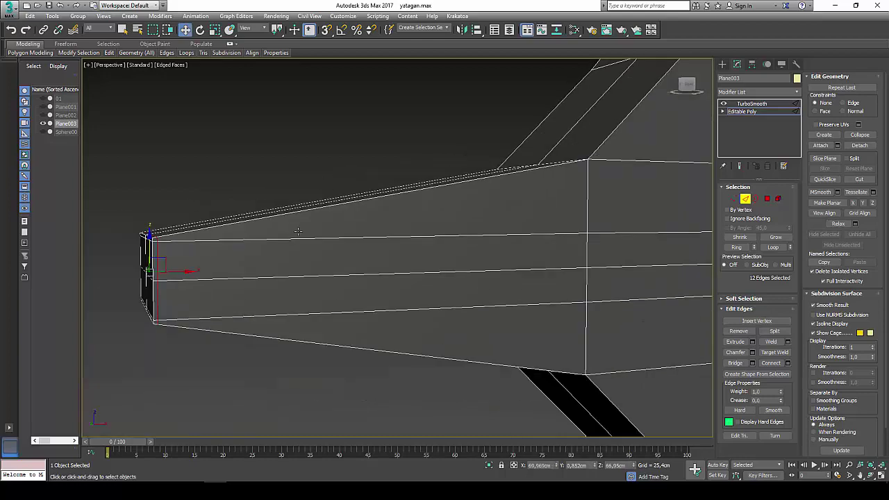
{"action": "scroll", "coordinate": [297, 232], "scroll_direction": "down", "scroll_amount": 3}
{"action": "scroll", "coordinate": [297, 231], "scroll_direction": "down", "scroll_amount": 2}
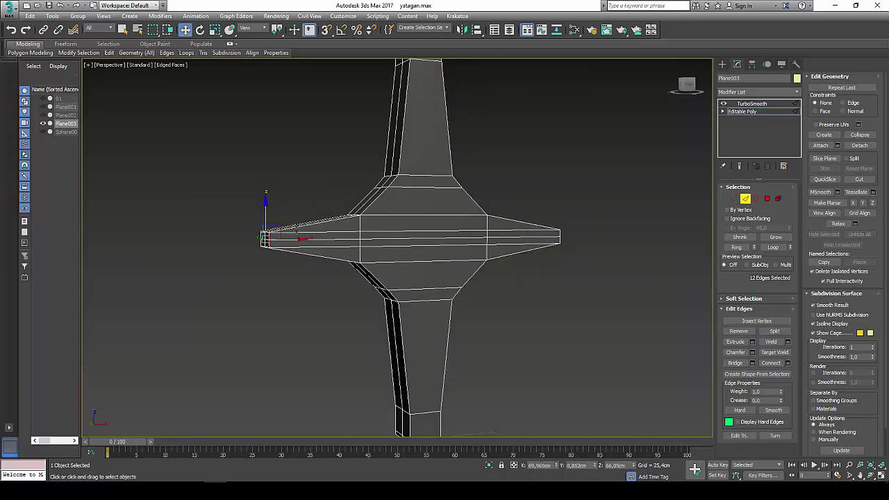
{"action": "scroll", "coordinate": [297, 231], "scroll_direction": "down", "scroll_amount": 2}
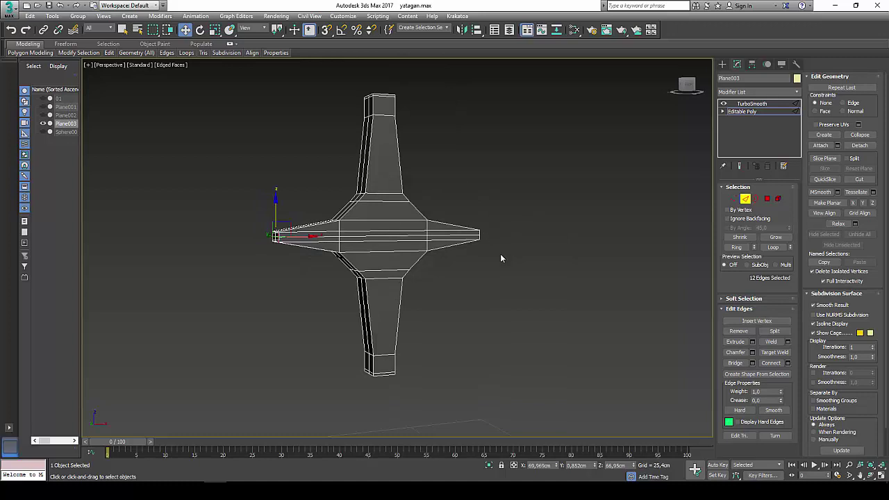
Turn to a head-on view of the crossguard and select the left arm's long taper edges.
{"action": "left_click", "coordinate": [876, 475]}
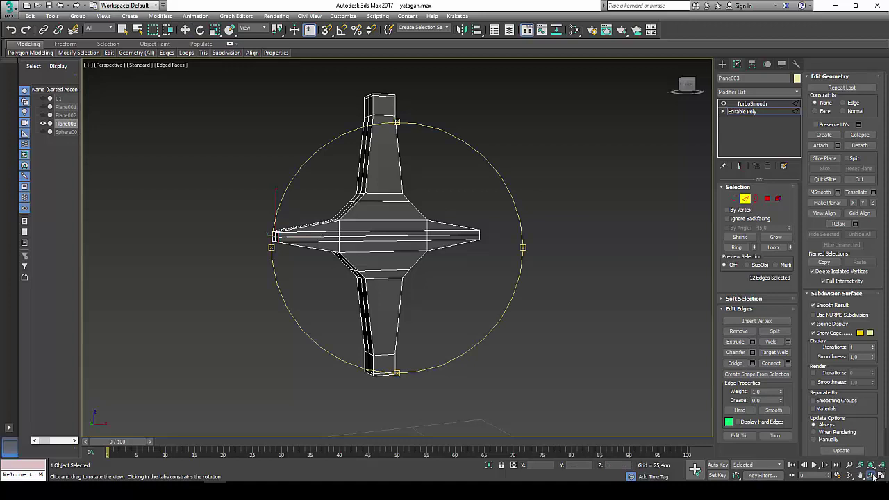
{"action": "left_click_drag", "start_coordinate": [396, 241], "coordinate": [383, 240]}
{"action": "scroll", "coordinate": [383, 240], "scroll_direction": "up", "scroll_amount": 3}
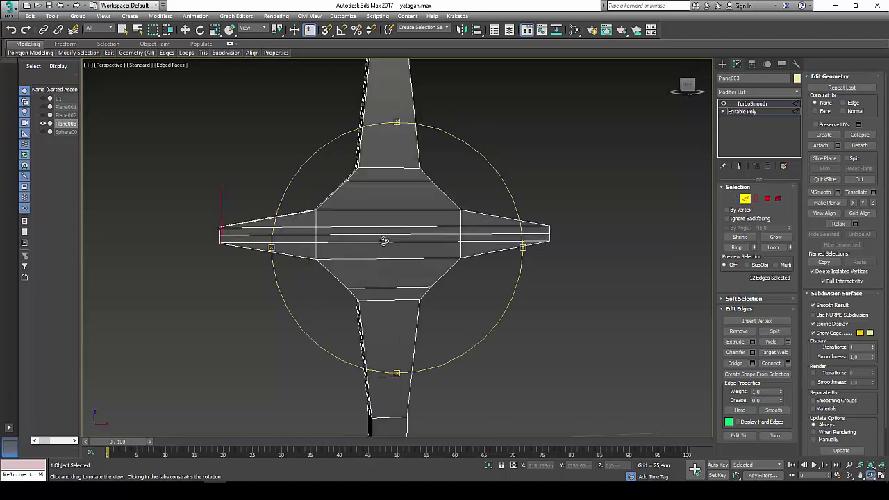
{"action": "key", "text": "w"}
{"action": "middle_click_drag", "start_coordinate": [383, 240], "coordinate": [419, 242]}
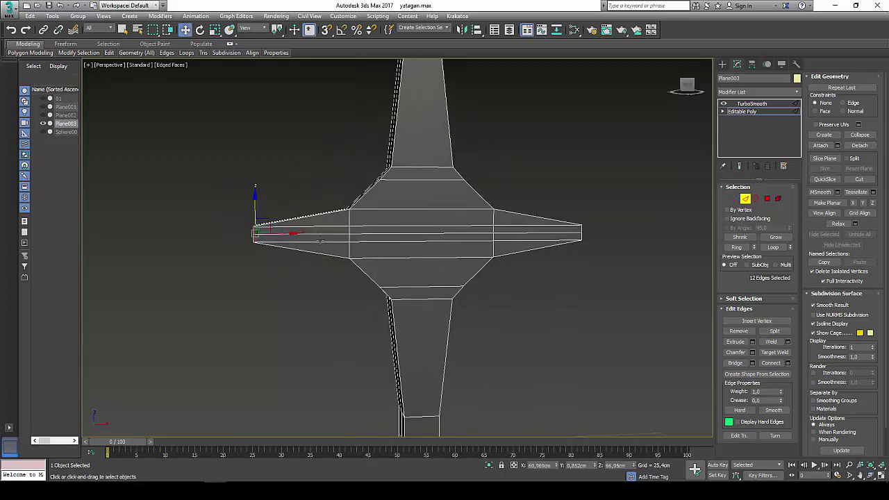
{"action": "left_click_drag", "start_coordinate": [297, 199], "coordinate": [311, 290]}
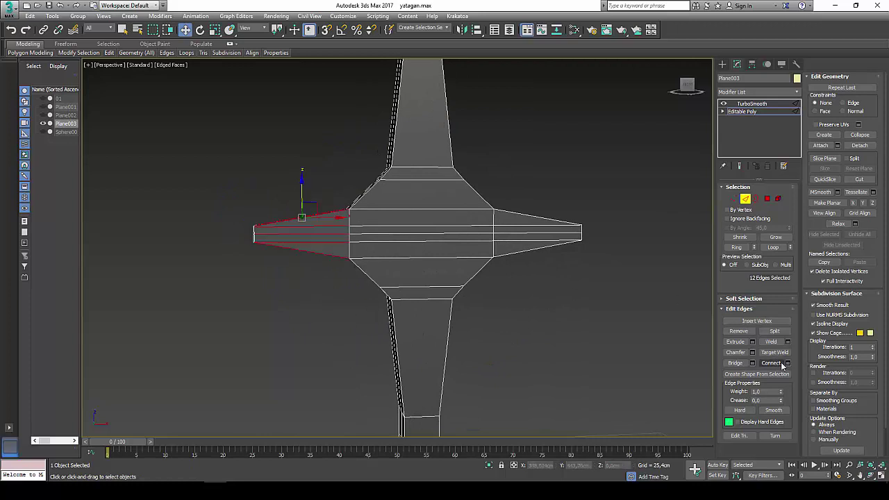
Connect the selected left-arm edges with three new edges.
{"action": "left_click", "coordinate": [787, 362]}
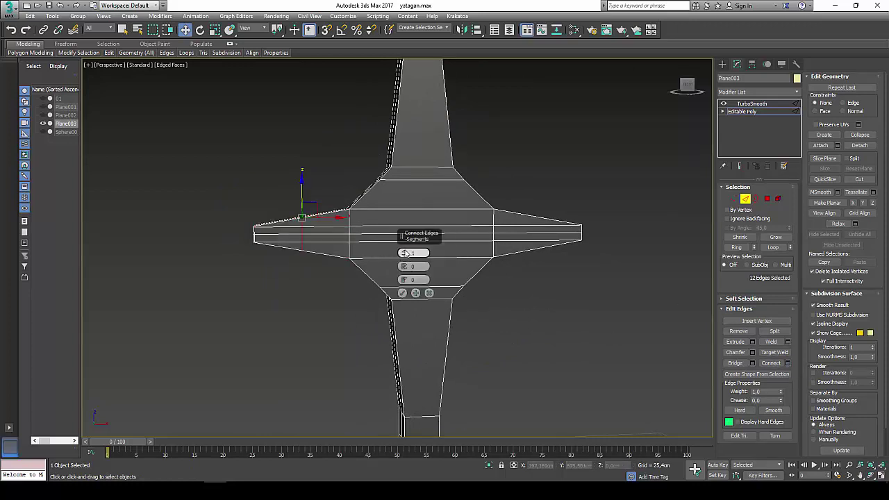
{"action": "left_click_drag", "start_coordinate": [405, 253], "coordinate": [406, 250]}
{"action": "left_click", "coordinate": [402, 292]}
{"action": "scroll", "coordinate": [401, 294], "scroll_direction": "down", "scroll_amount": 2}
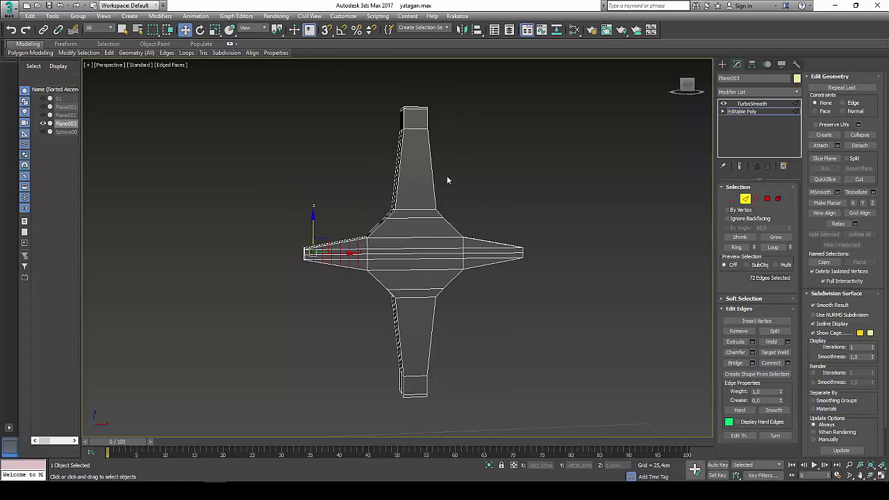
Connect new edges across the upper and lower arms' vertical side edges.
{"action": "left_click_drag", "start_coordinate": [459, 157], "coordinate": [358, 172]}
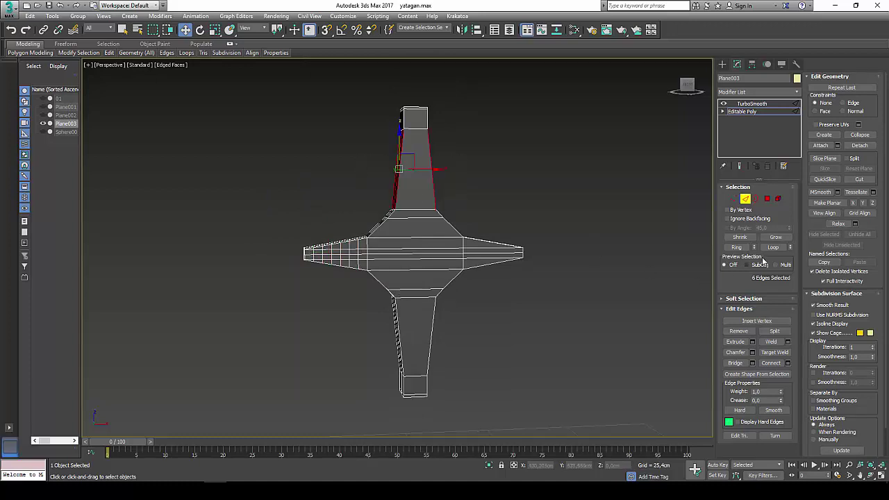
{"action": "left_click", "coordinate": [787, 362]}
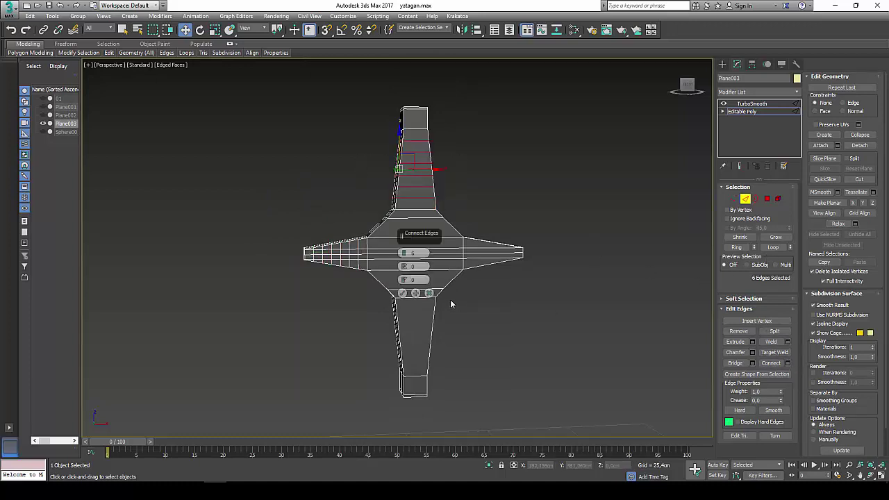
{"action": "left_click", "coordinate": [402, 293]}
{"action": "left_click_drag", "start_coordinate": [455, 314], "coordinate": [379, 338]}
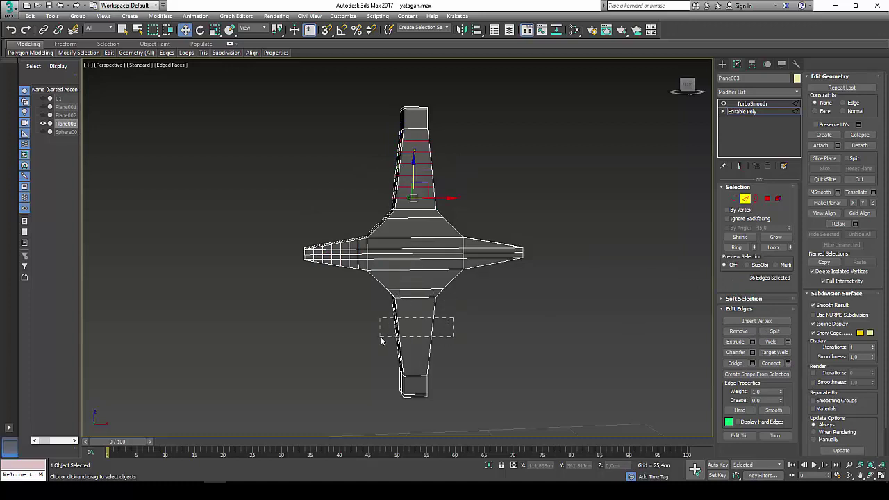
{"action": "left_click", "coordinate": [788, 361]}
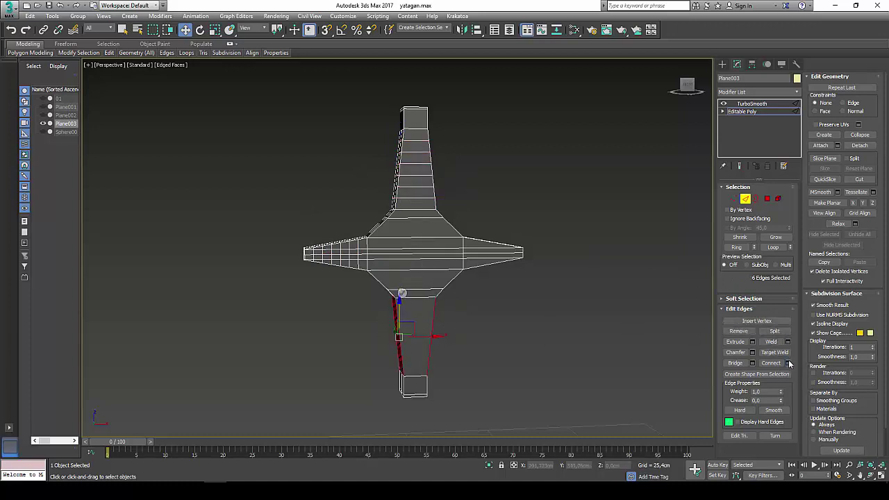
{"action": "left_click", "coordinate": [402, 293]}
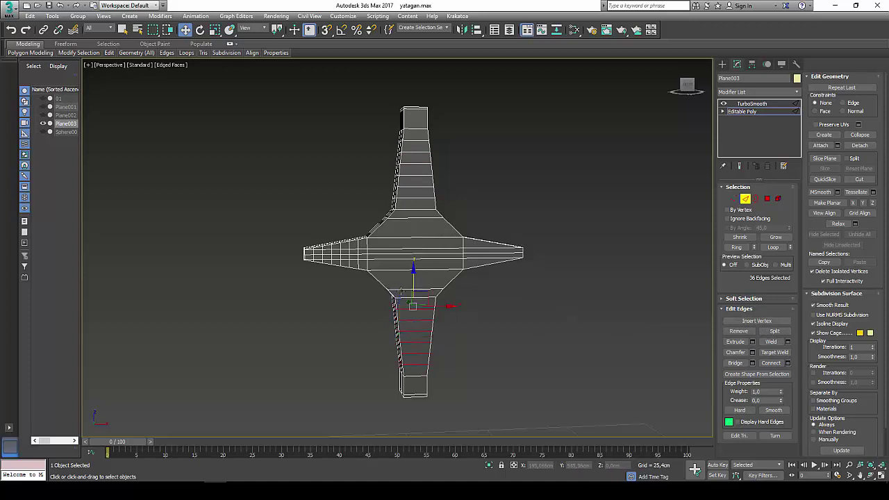
Ring-select the horizontal edges and connect them into six vertical loops pinched by 55.
{"action": "left_click", "coordinate": [418, 116]}
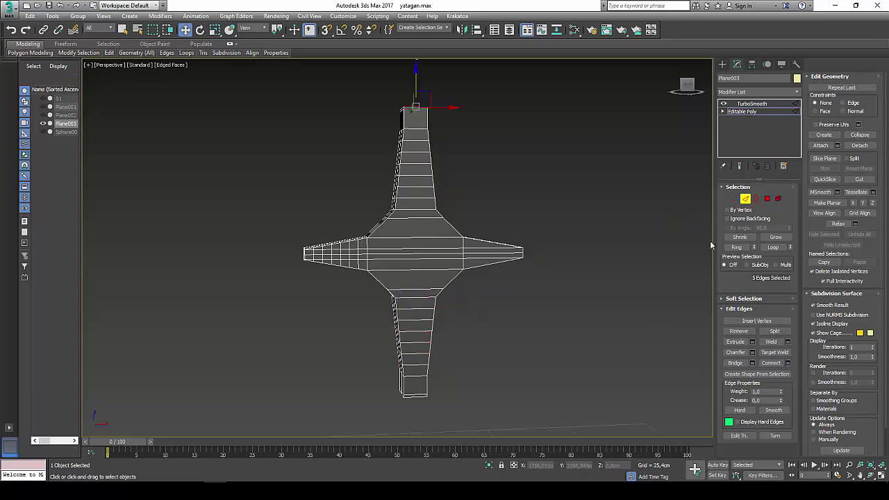
{"action": "left_click", "coordinate": [734, 247]}
{"action": "left_click", "coordinate": [788, 362]}
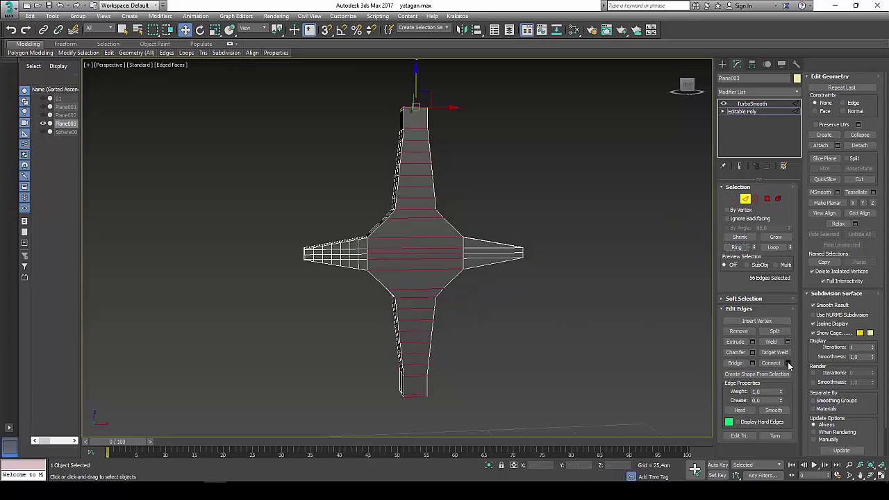
{"action": "scroll", "coordinate": [446, 279], "scroll_direction": "up", "scroll_amount": 2}
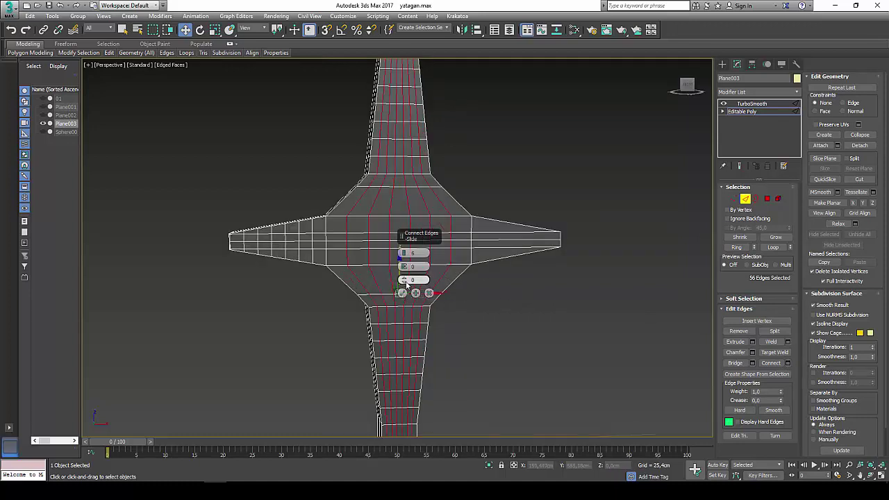
{"action": "left_click_drag", "start_coordinate": [404, 268], "coordinate": [417, 161]}
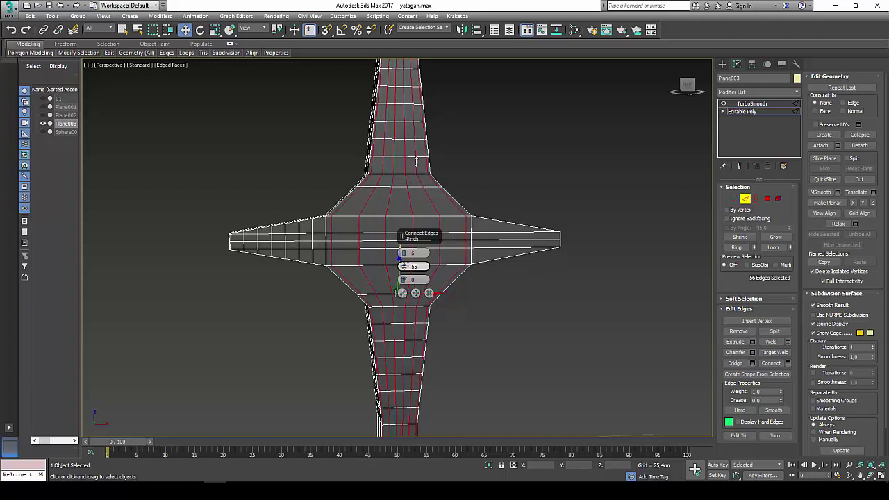
{"action": "left_click", "coordinate": [401, 292]}
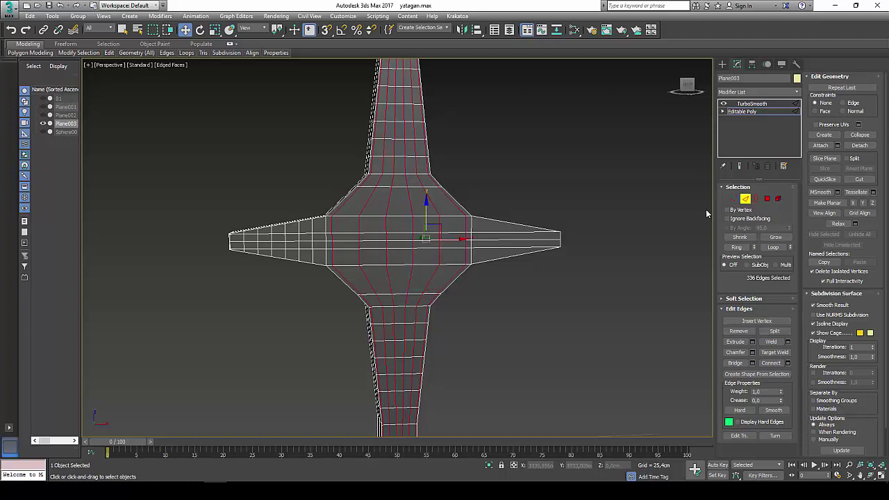
Insert a Swift Loop near the arm's tip, then return the Editable Poly to object level.
{"action": "scroll", "coordinate": [540, 243], "scroll_direction": "down", "scroll_amount": 3}
{"action": "scroll", "coordinate": [540, 243], "scroll_direction": "up", "scroll_amount": 2}
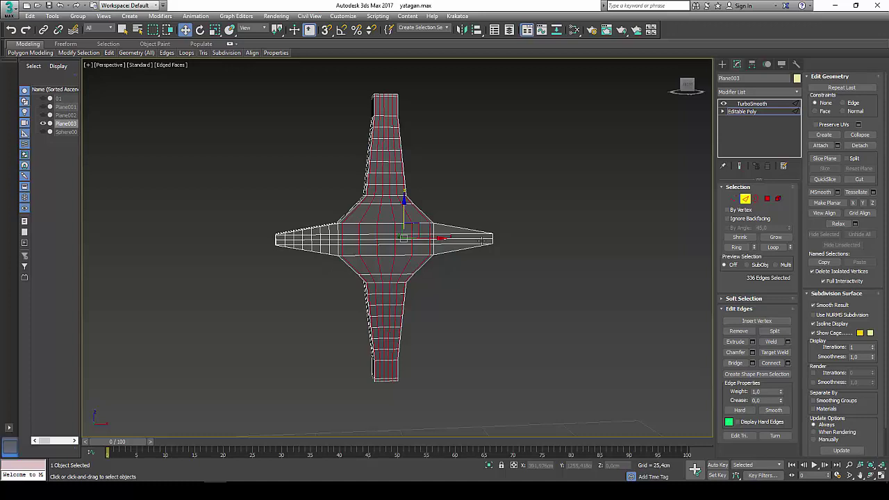
{"action": "left_click", "coordinate": [479, 221]}
{"action": "scroll", "coordinate": [479, 221], "scroll_direction": "up", "scroll_amount": 2}
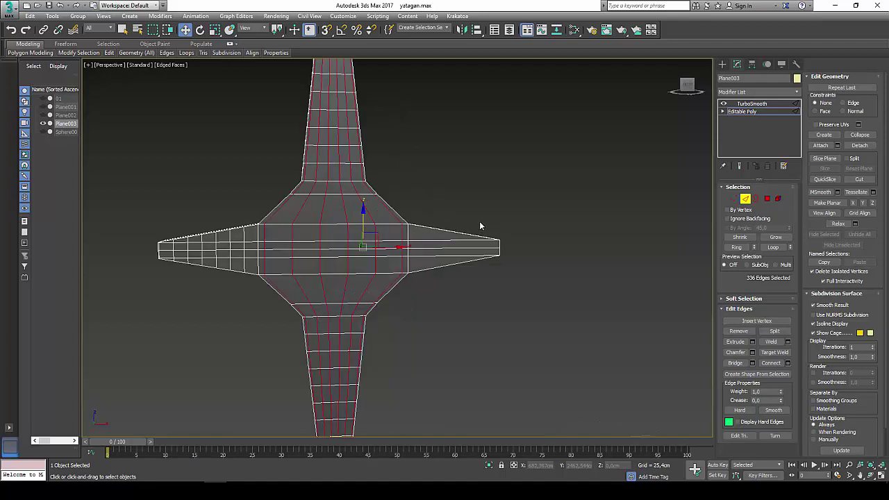
{"action": "mouse_move", "coordinate": [479, 221]}
{"action": "middle_mouse_down", "text": "alt"}
{"action": "mouse_move", "coordinate": [515, 251]}
{"action": "mouse_move", "coordinate": [435, 190]}
{"action": "middle_mouse_up", "text": "alt"}
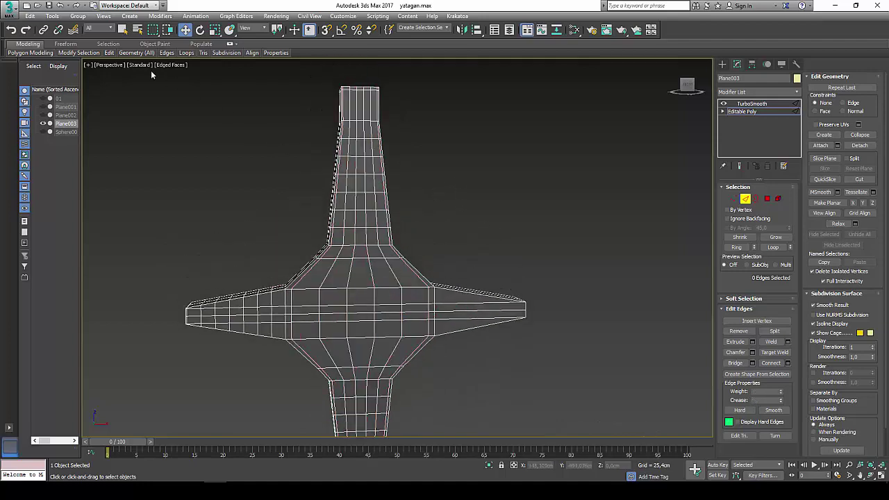
{"action": "left_click", "coordinate": [183, 75]}
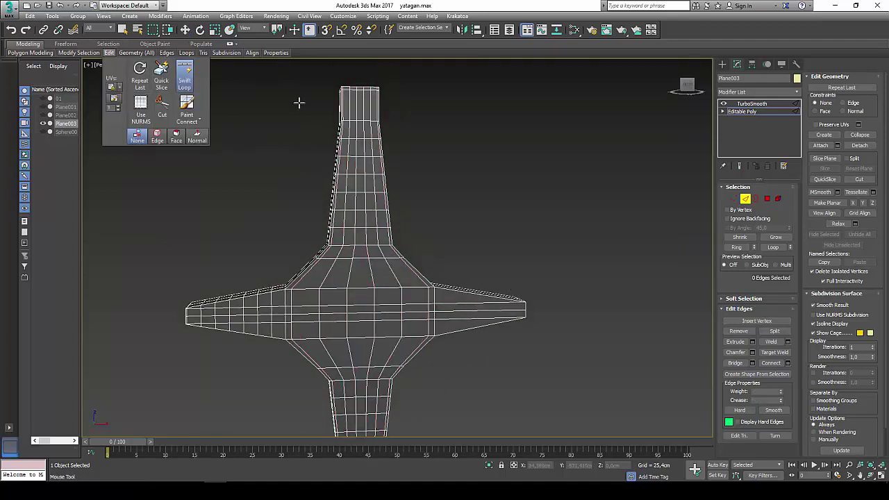
{"action": "left_click", "coordinate": [360, 105]}
{"action": "mouse_move", "coordinate": [472, 214]}
{"action": "middle_mouse_down"}
{"action": "mouse_move", "coordinate": [479, 101]}
{"action": "mouse_move", "coordinate": [407, 297]}
{"action": "middle_mouse_up"}
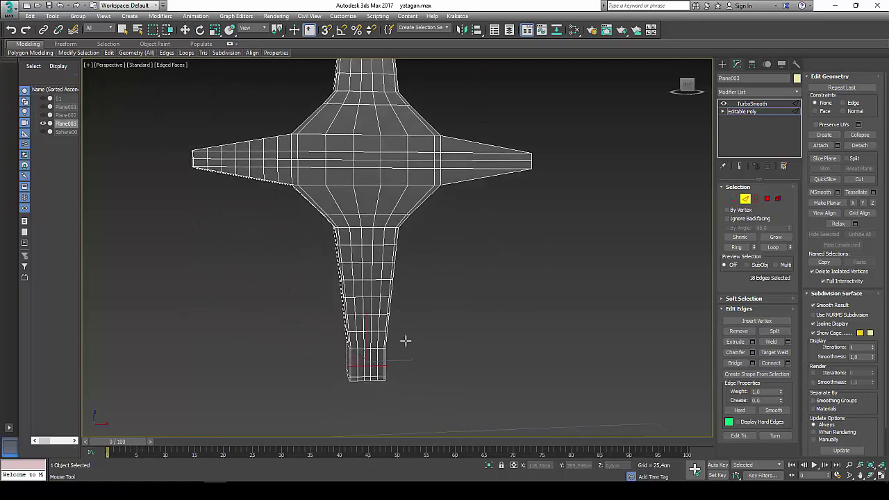
{"action": "right_click", "coordinate": [444, 308]}
{"action": "scroll", "coordinate": [445, 309], "scroll_direction": "down", "scroll_amount": 4}
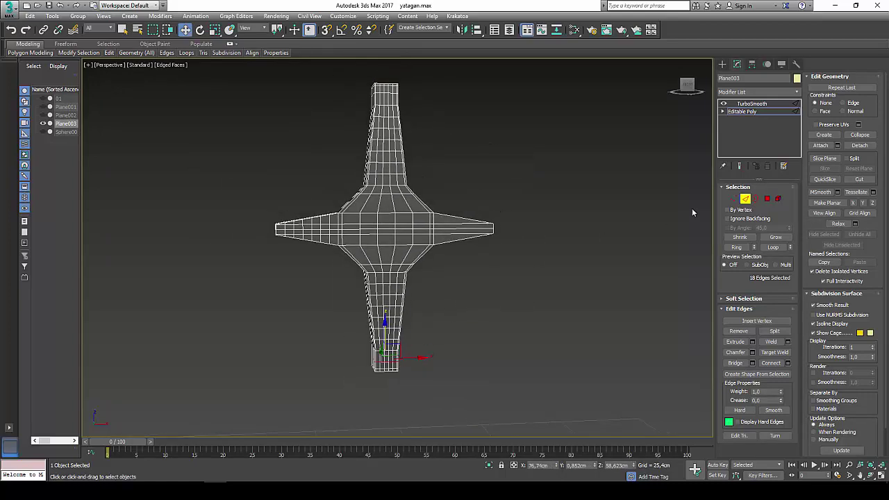
{"action": "left_click", "coordinate": [744, 198]}
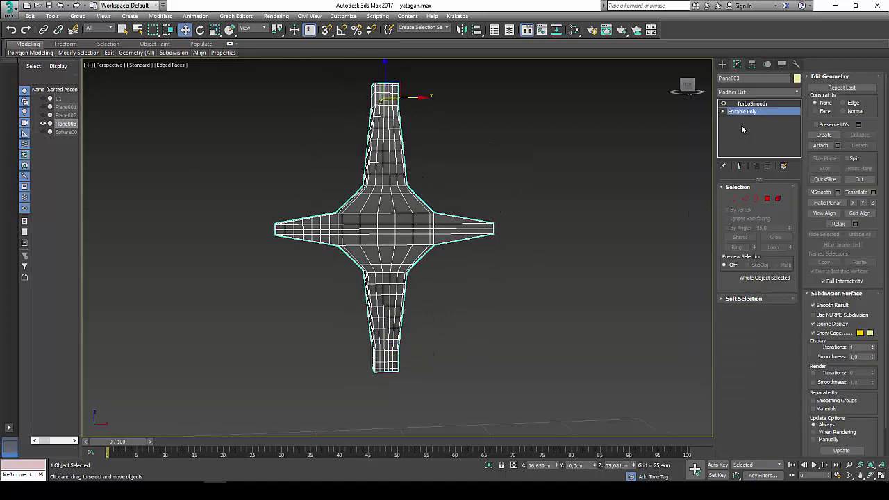
Replace TurboSmooth with a flipped X-axis Symmetry modifier and shift its mirror plane along X.
{"action": "left_click", "coordinate": [753, 104]}
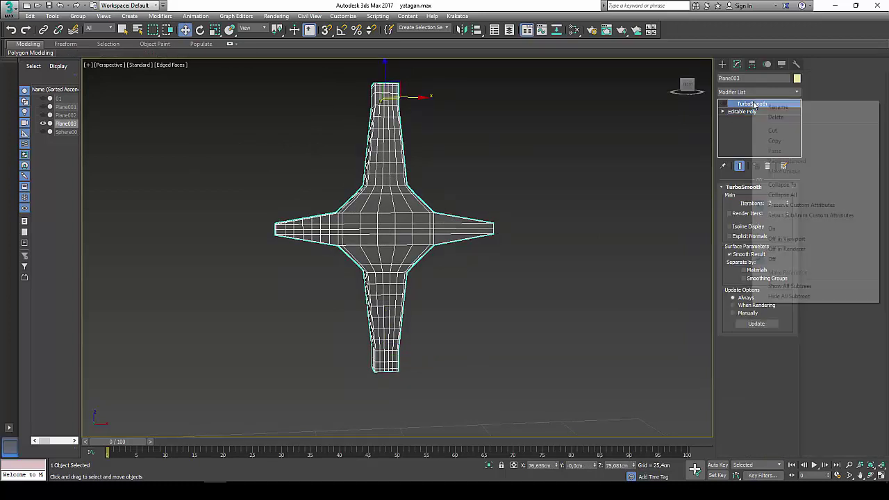
{"action": "right_click", "coordinate": [754, 104]}
{"action": "left_click", "coordinate": [760, 117]}
{"action": "left_click", "coordinate": [795, 93]}
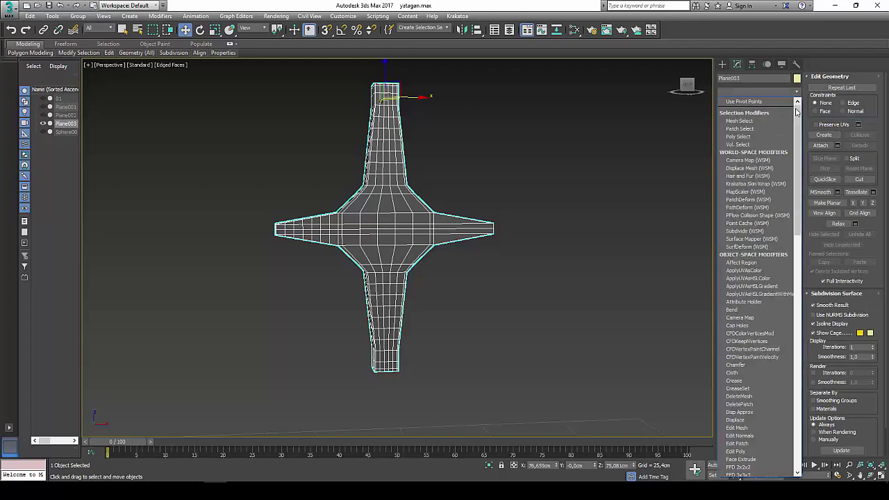
{"action": "left_click_drag", "start_coordinate": [797, 132], "coordinate": [812, 378]}
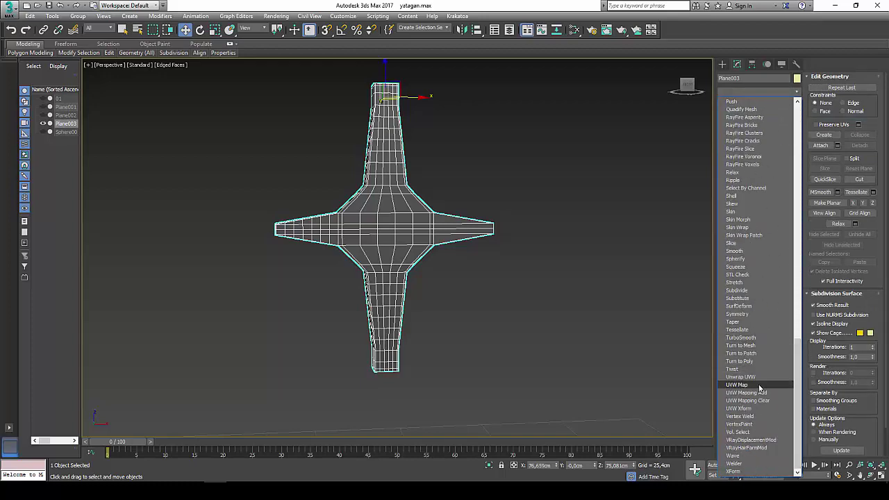
{"action": "left_click", "coordinate": [759, 313]}
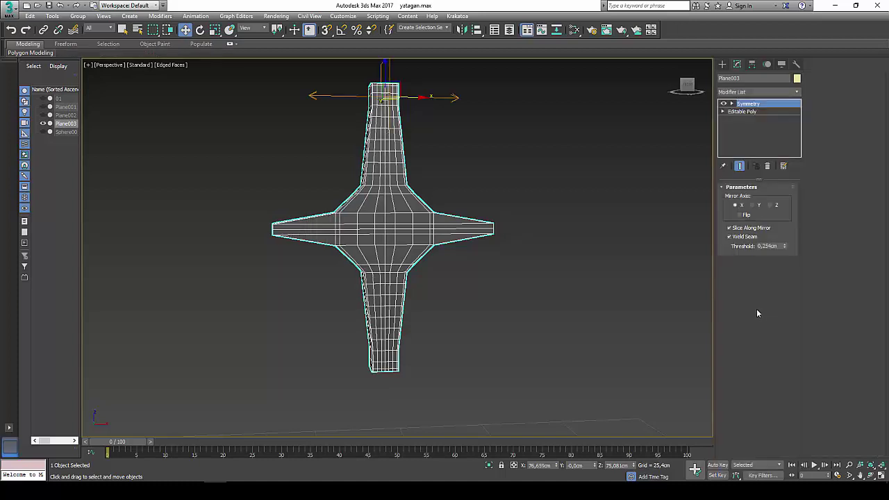
{"action": "left_click", "coordinate": [742, 216]}
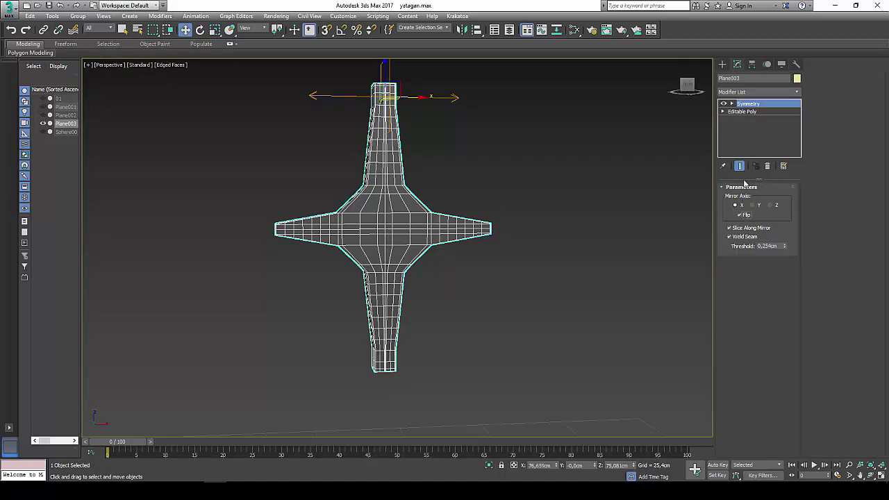
{"action": "left_click", "coordinate": [744, 106], "text": "ctrl"}
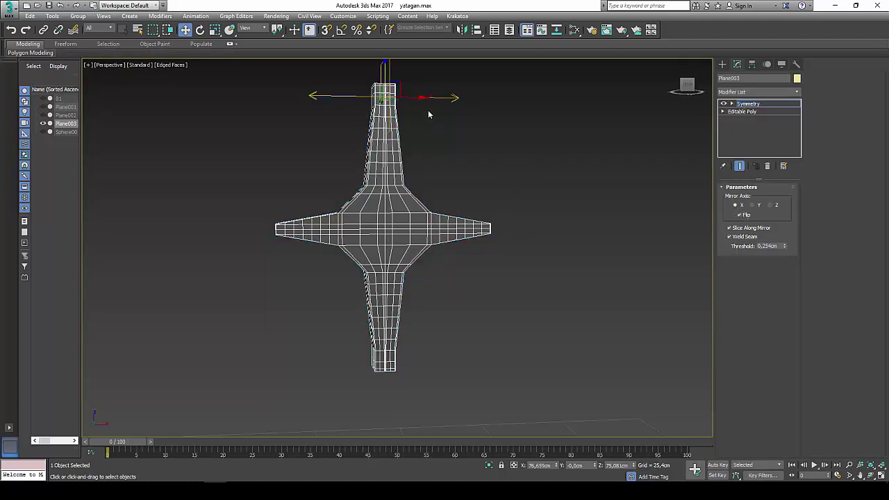
{"action": "left_click_drag", "start_coordinate": [418, 98], "coordinate": [420, 98]}
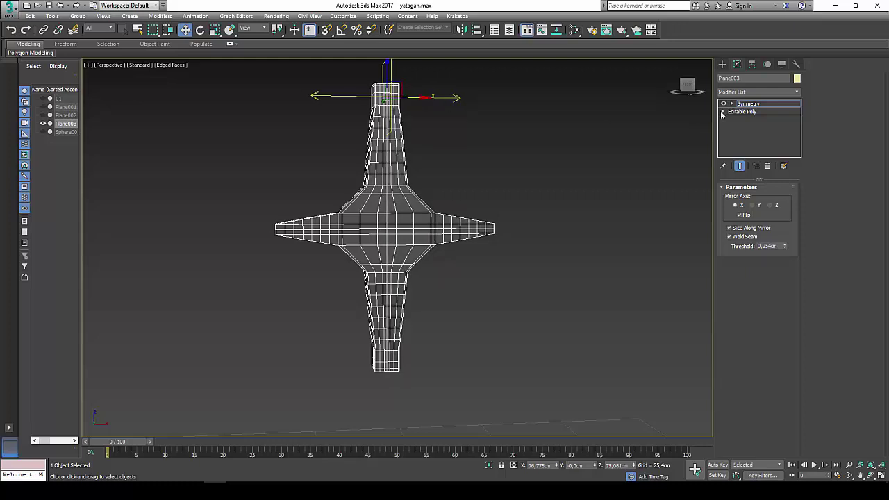
{"action": "left_click", "coordinate": [746, 105]}
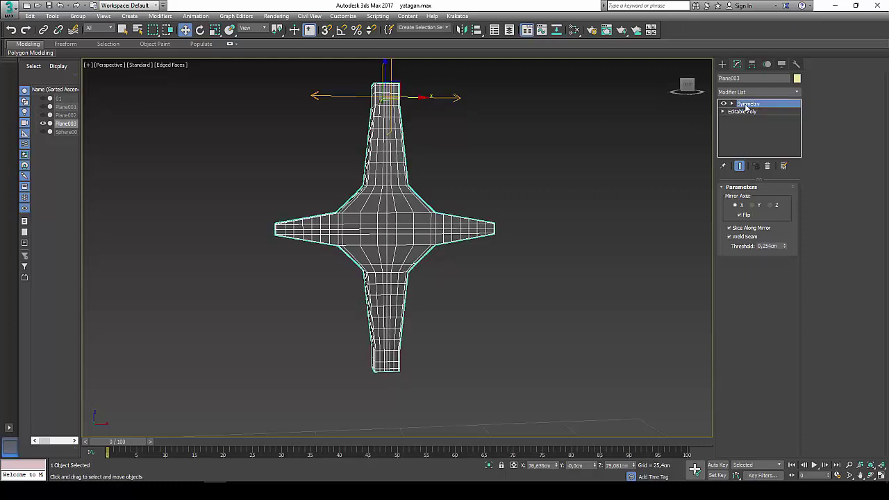
Add TurboSmooth above the Symmetry modifier.
{"action": "left_click", "coordinate": [797, 91]}
{"action": "left_click_drag", "start_coordinate": [797, 104], "coordinate": [797, 381]}
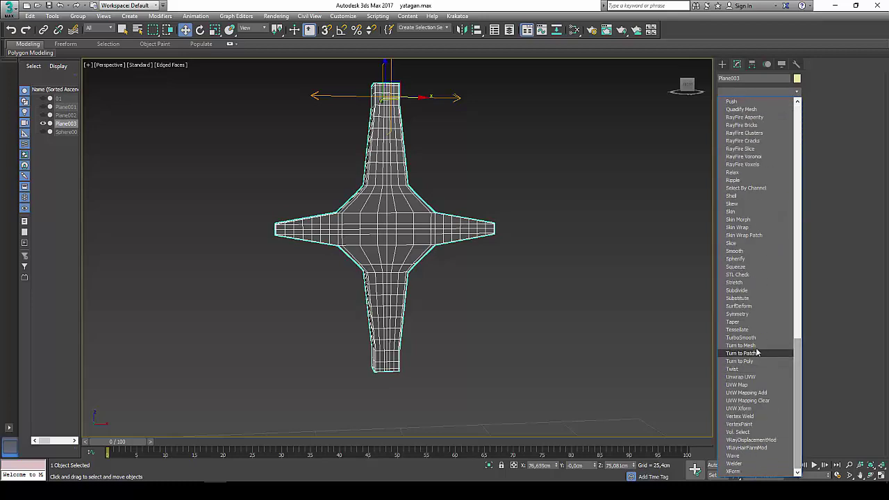
{"action": "left_click", "coordinate": [740, 337]}
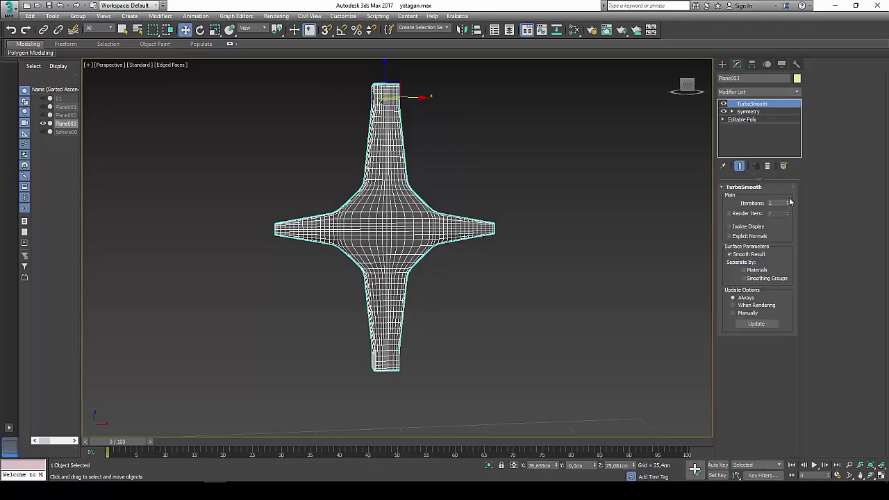
Raise TurboSmooth to 2 iterations, switch to shaded display and unhide all sword parts.
{"action": "left_click", "coordinate": [788, 201]}
{"action": "middle_click_drag", "start_coordinate": [495, 294], "coordinate": [476, 304]}
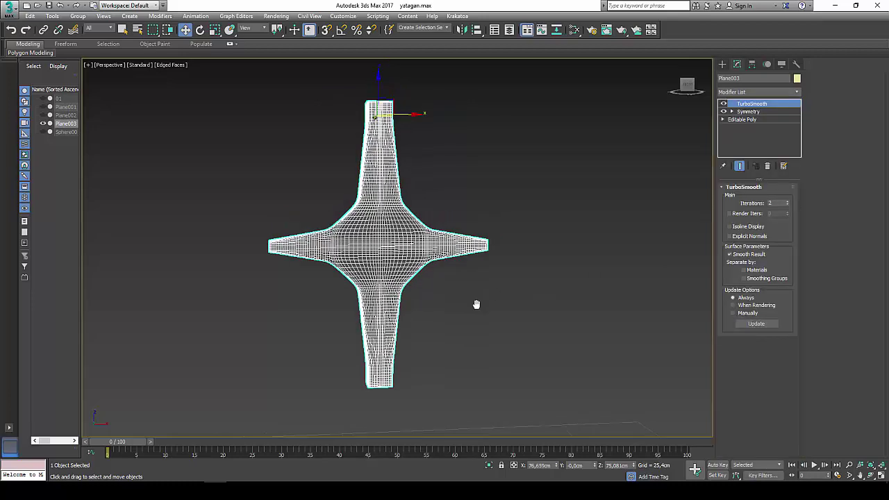
{"action": "key", "text": "F4"}
{"action": "right_click", "coordinate": [476, 304]}
{"action": "left_click", "coordinate": [498, 269]}
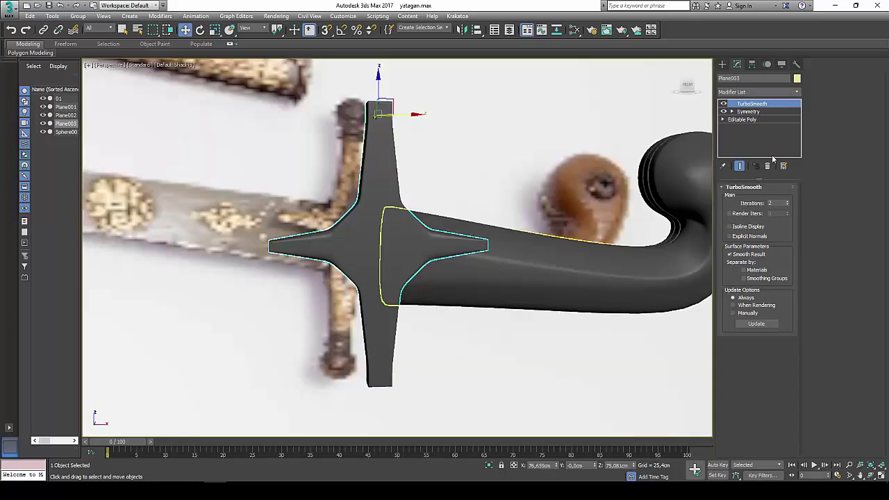
Turn off TurboSmooth and insert an Edit Poly modifier directly above Symmetry.
{"action": "left_click", "coordinate": [747, 112]}
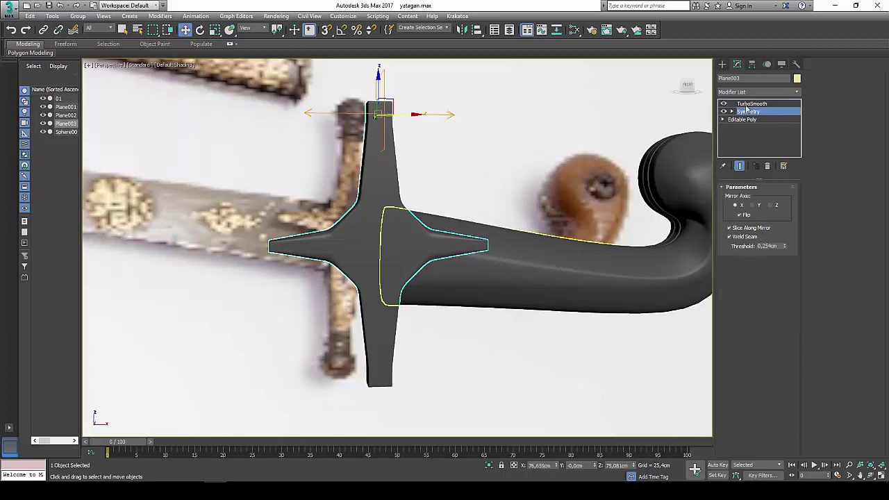
{"action": "left_click", "coordinate": [723, 103]}
{"action": "left_click", "coordinate": [797, 93]}
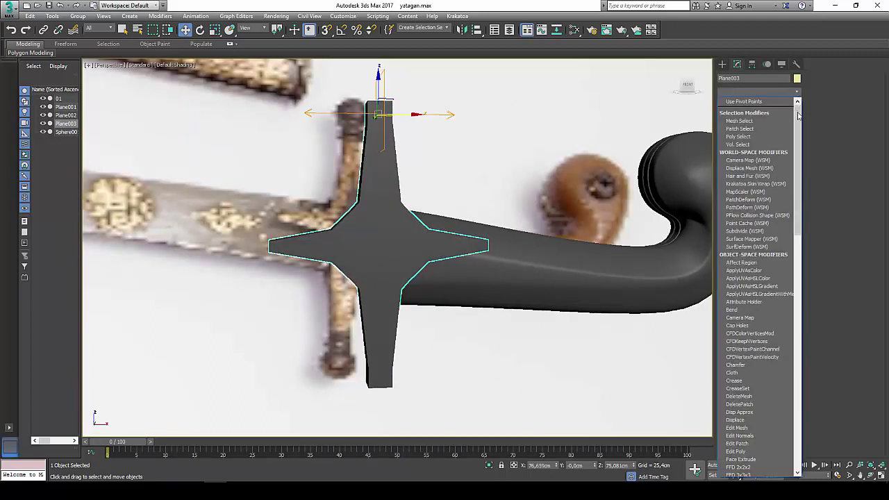
{"action": "scroll", "coordinate": [759, 288], "scroll_direction": "down", "scroll_amount": 5}
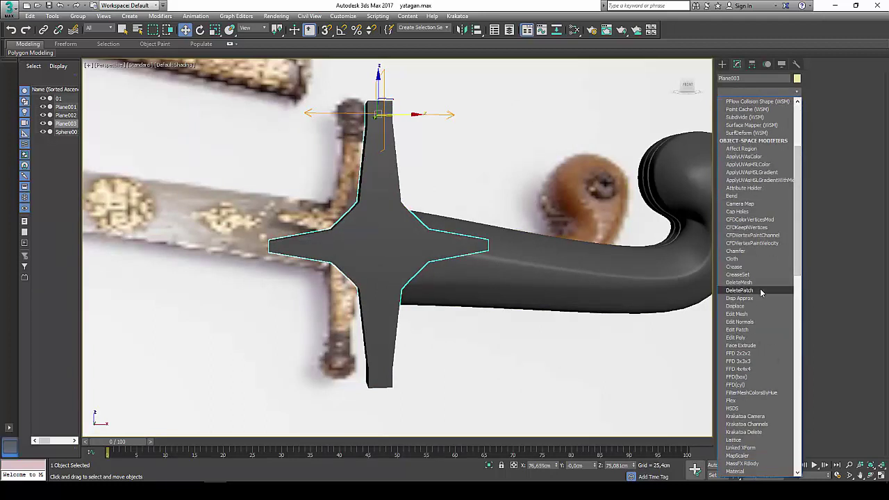
{"action": "left_click", "coordinate": [746, 337]}
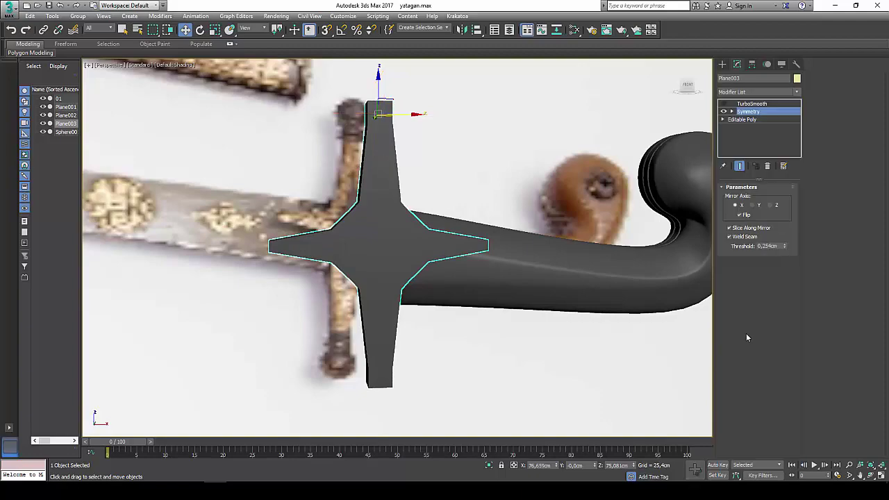
{"action": "left_click", "coordinate": [869, 474]}
In Edge mode, insert a new edge loop across the crossguard with Swift Loop.
{"action": "left_click_drag", "start_coordinate": [324, 244], "coordinate": [400, 211]}
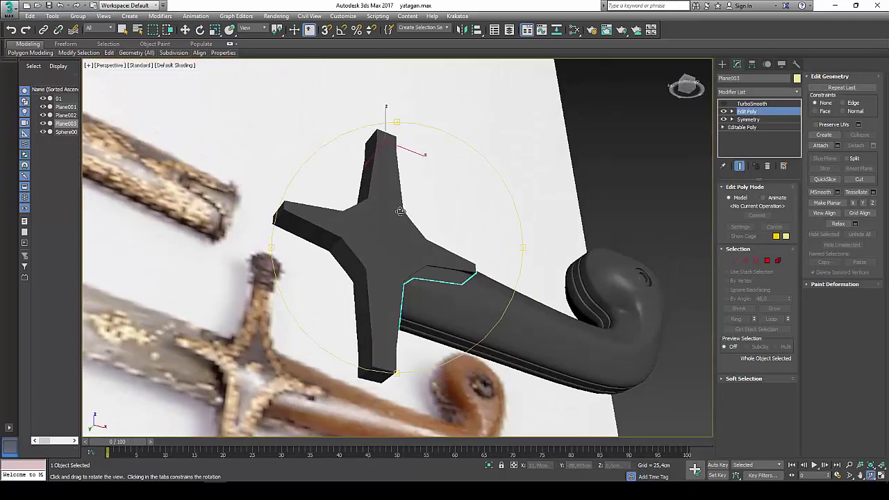
{"action": "key", "text": "F4"}
{"action": "key", "text": "w"}
{"action": "scroll", "coordinate": [400, 211], "scroll_direction": "up", "scroll_amount": 3}
{"action": "scroll", "coordinate": [387, 229], "scroll_direction": "up", "scroll_amount": 3}
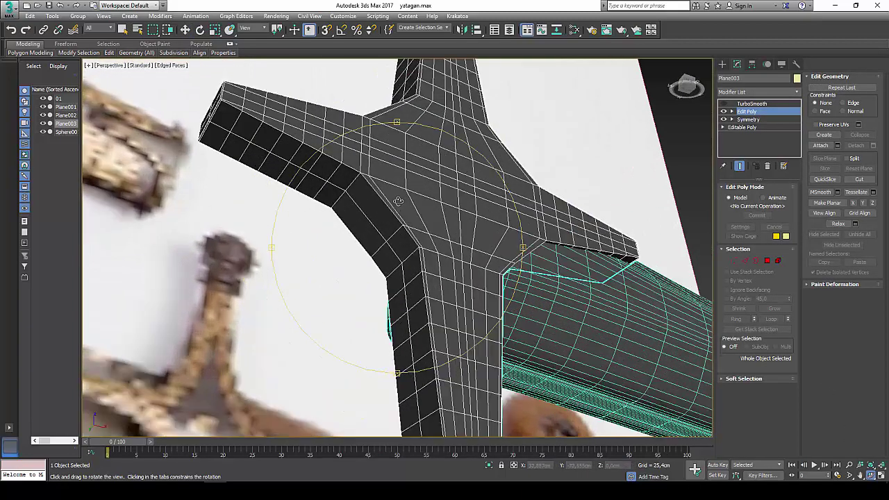
{"action": "left_click", "coordinate": [745, 260]}
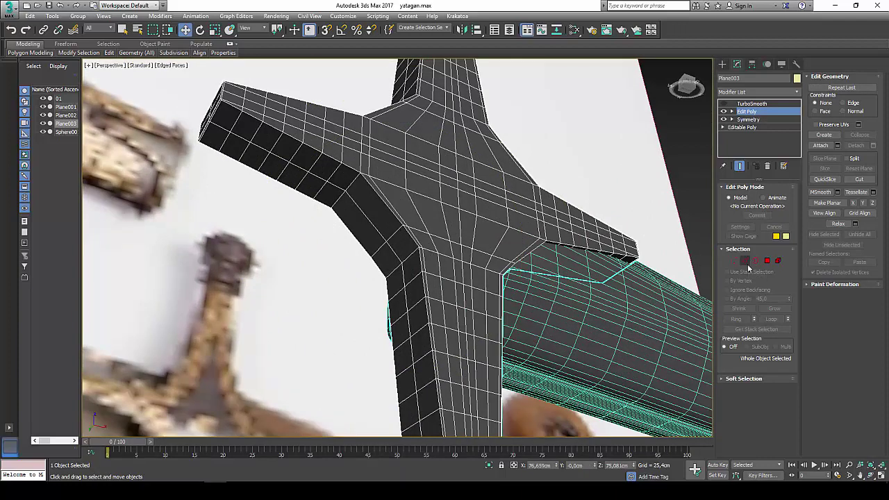
{"action": "left_click", "coordinate": [394, 233]}
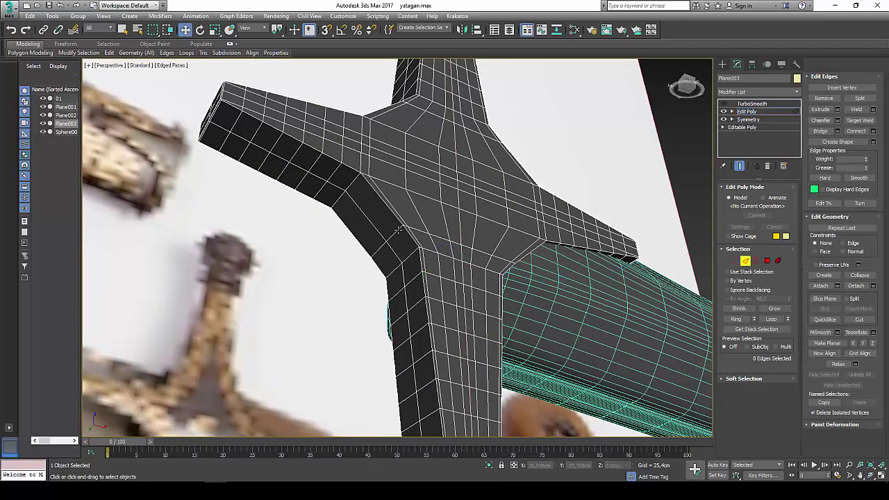
{"action": "left_click", "coordinate": [134, 145]}
{"action": "left_click", "coordinate": [185, 68]}
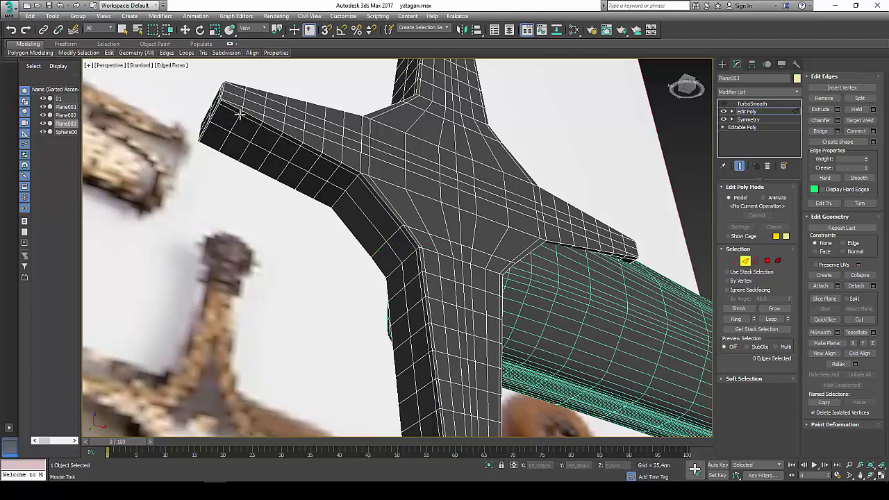
{"action": "left_click", "coordinate": [237, 115]}
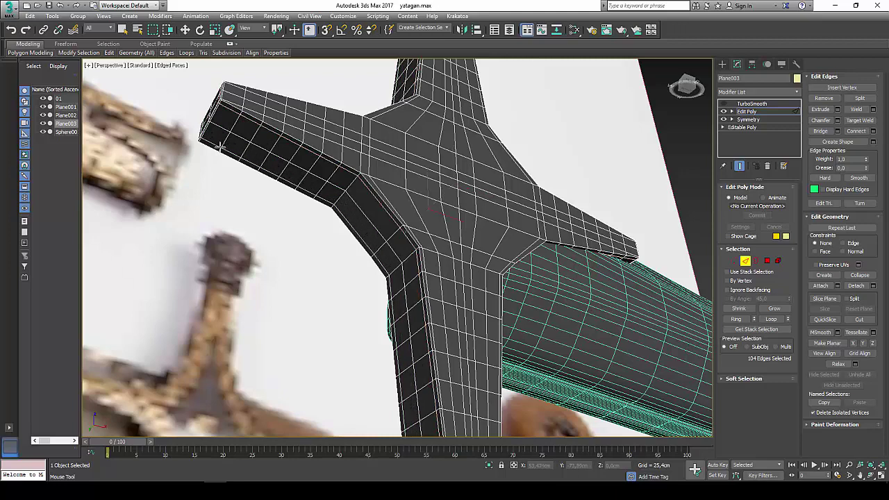
{"action": "right_click", "coordinate": [219, 145]}
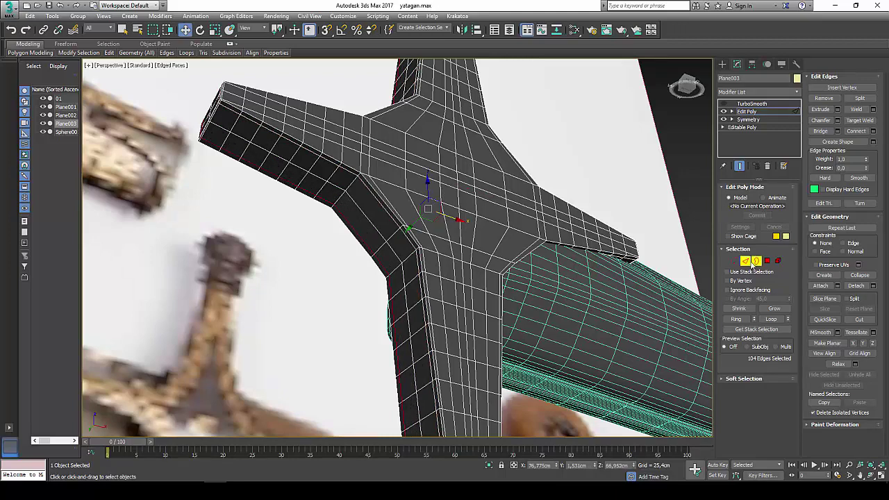
Leave Edge mode and turn TurboSmooth back on.
{"action": "left_click", "coordinate": [745, 260]}
{"action": "left_click", "coordinate": [723, 103]}
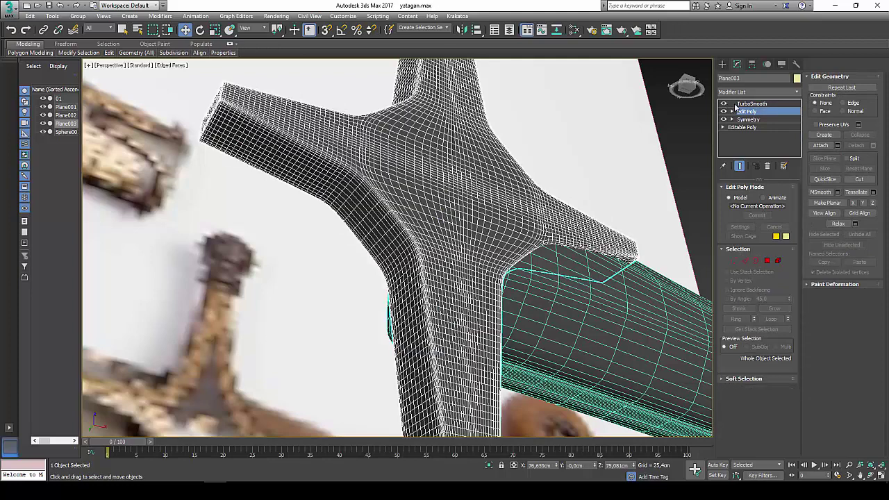
{"action": "left_click", "coordinate": [751, 103]}
{"action": "scroll", "coordinate": [500, 186], "scroll_direction": "down", "scroll_amount": 5}
In the Front view, move the crossguard slightly down and left to match the reference photo.
{"action": "key", "text": "F4"}
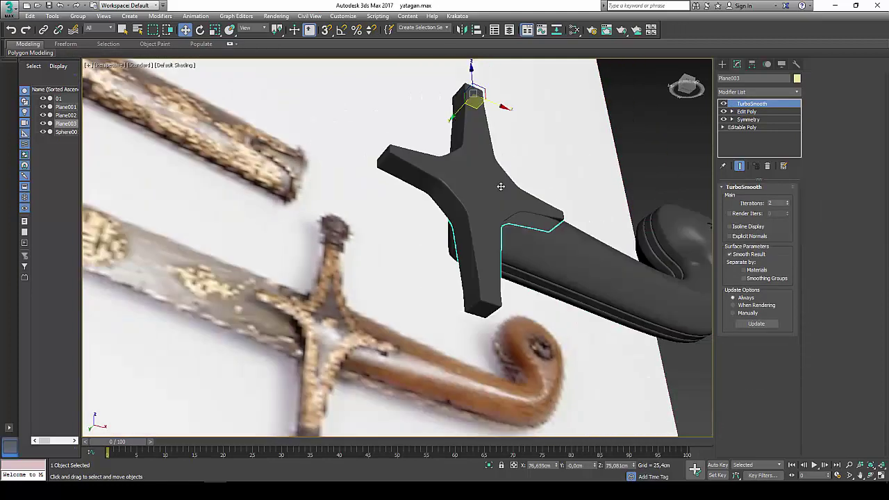
{"action": "scroll", "coordinate": [514, 201], "scroll_direction": "down", "scroll_amount": 2}
{"action": "left_click", "coordinate": [871, 466]}
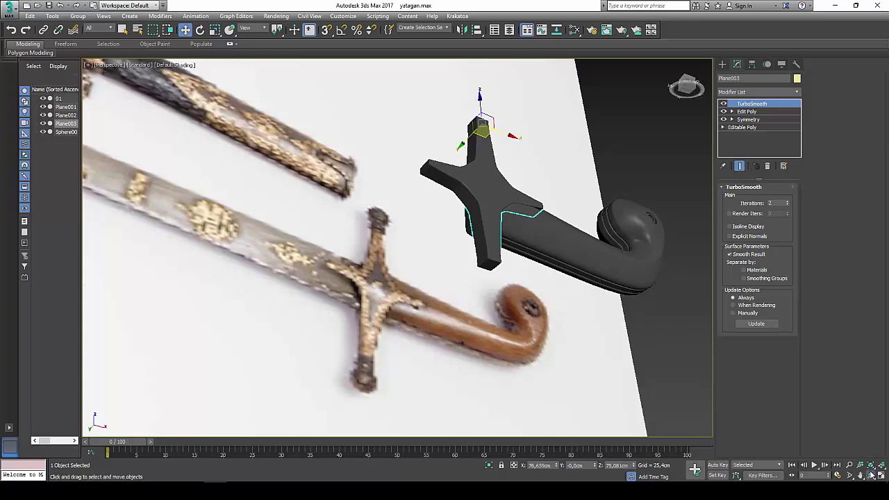
{"action": "left_click_drag", "start_coordinate": [527, 252], "coordinate": [448, 266]}
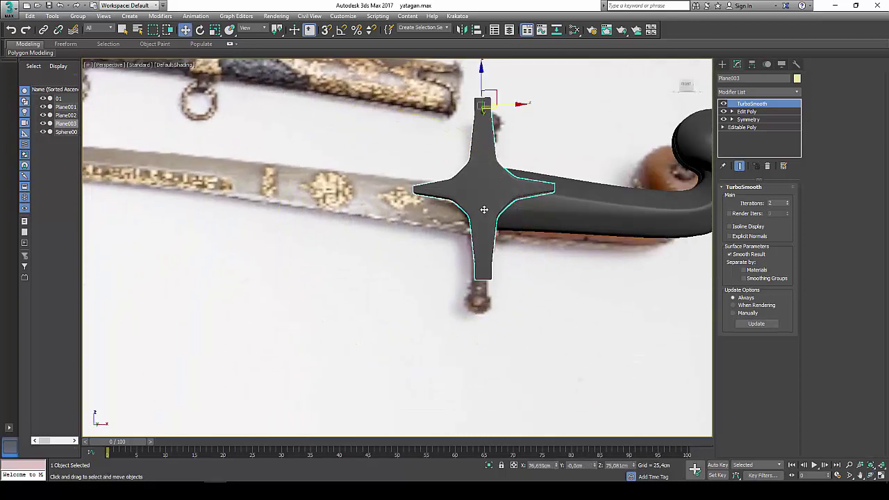
{"action": "left_click", "coordinate": [881, 475]}
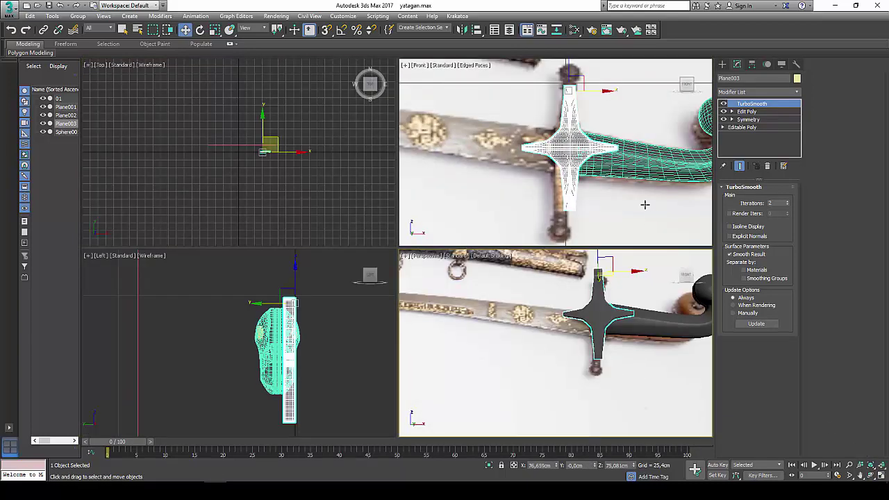
{"action": "middle_click_drag", "start_coordinate": [644, 205], "coordinate": [620, 190]}
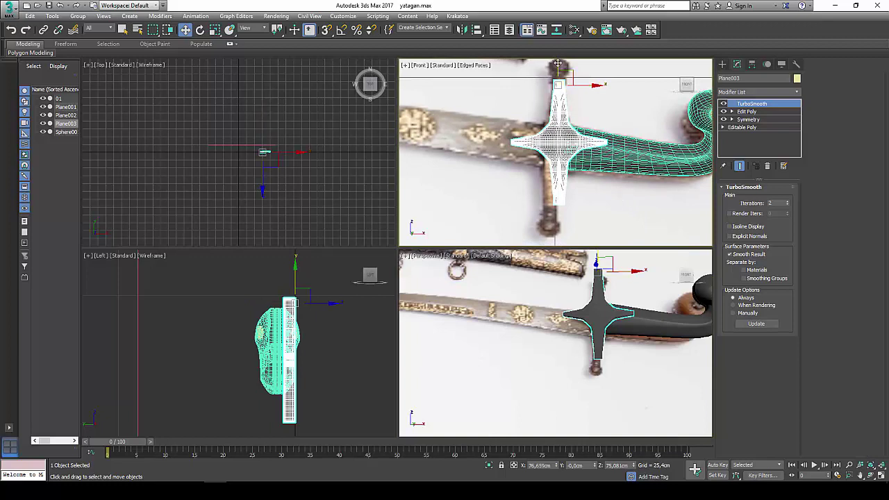
{"action": "left_click_drag", "start_coordinate": [558, 62], "coordinate": [558, 71]}
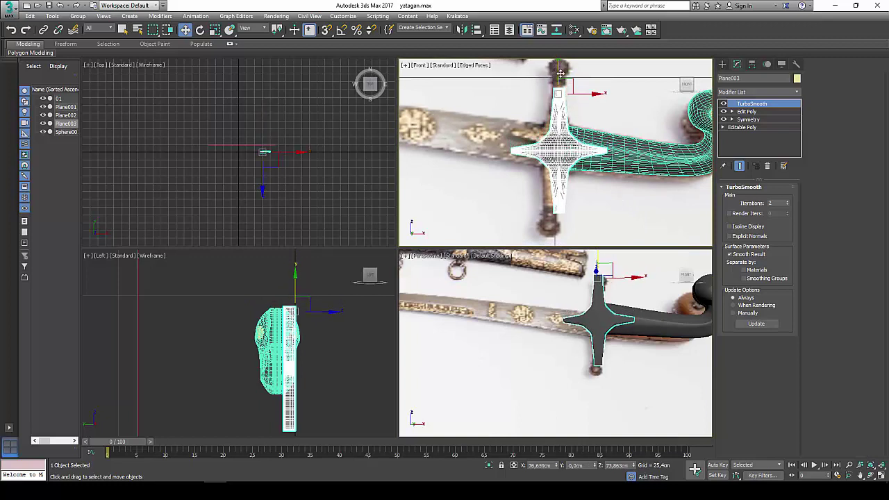
{"action": "left_click_drag", "start_coordinate": [583, 94], "coordinate": [579, 95]}
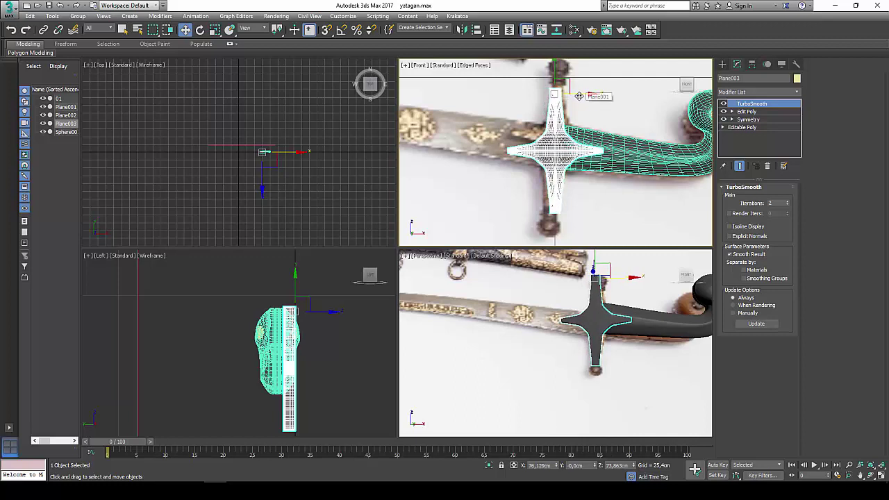
Check the guard against the photo in a maximized Perspective view, then reselect Plane003.
{"action": "left_click", "coordinate": [659, 284]}
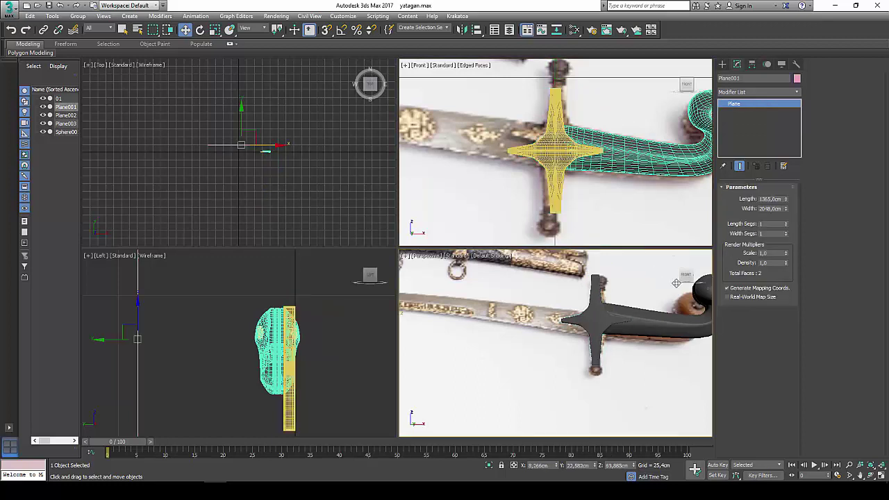
{"action": "left_click", "coordinate": [880, 476]}
{"action": "left_click", "coordinate": [871, 476]}
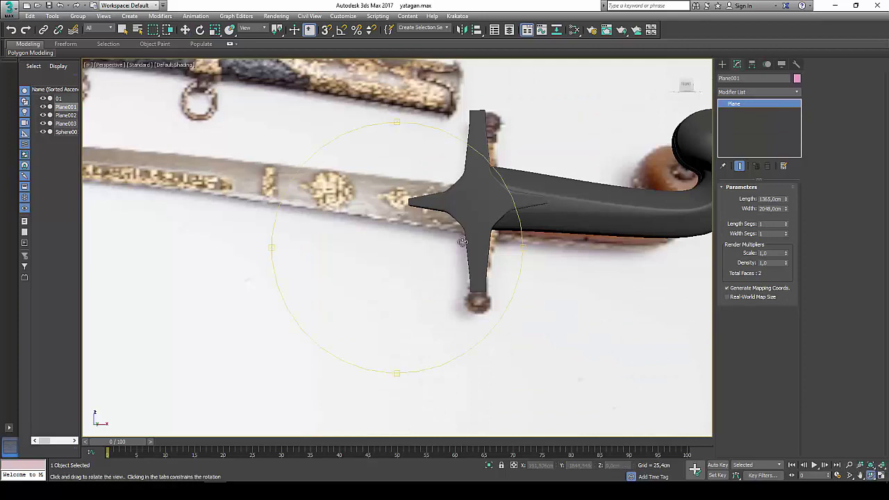
{"action": "scroll", "coordinate": [437, 242], "scroll_direction": "down", "scroll_amount": 3}
{"action": "mouse_move", "coordinate": [437, 242]}
{"action": "left_mouse_down"}
{"action": "mouse_move", "coordinate": [483, 232]}
{"action": "mouse_move", "coordinate": [470, 249]}
{"action": "mouse_move", "coordinate": [489, 229]}
{"action": "left_mouse_up"}
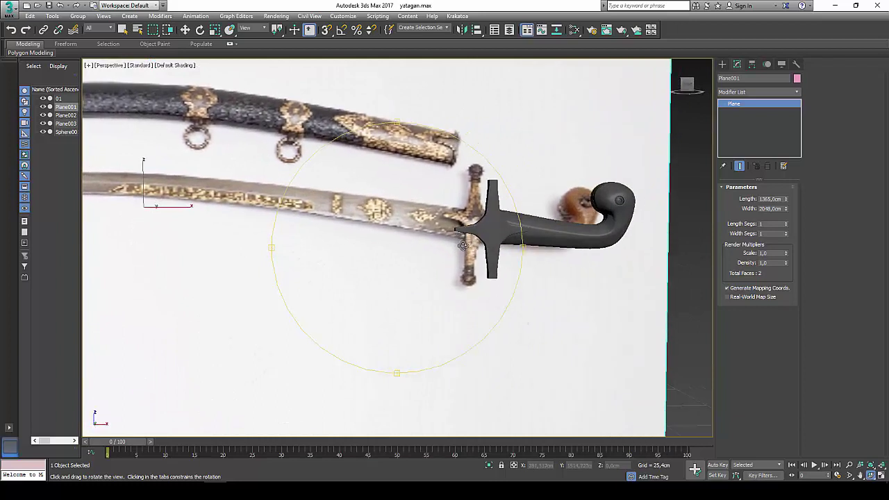
{"action": "key", "text": "w"}
{"action": "left_click", "coordinate": [490, 229]}
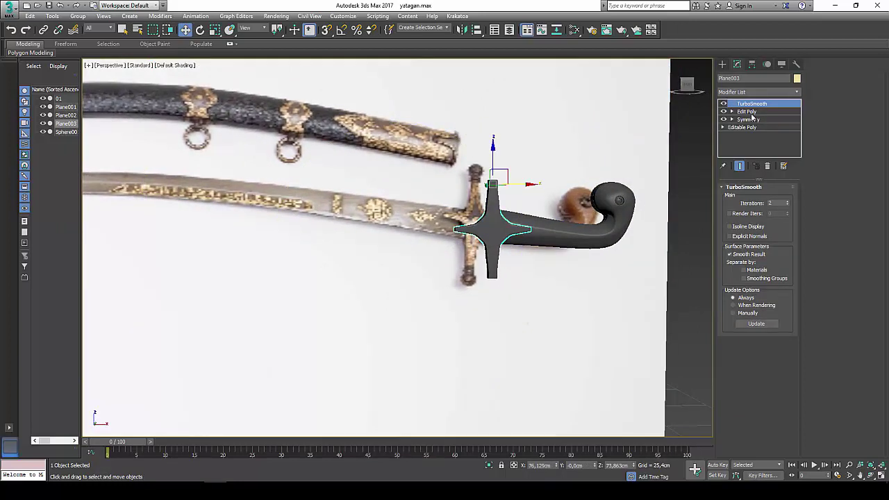
Add an FFD 4x4x4 modifier above Edit Poly on Plane003 and restore the four-view layout.
{"action": "left_click", "coordinate": [757, 112]}
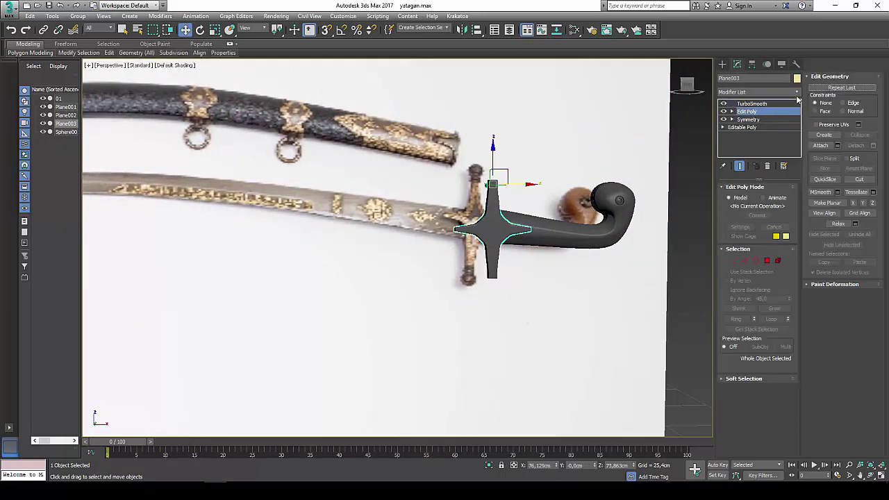
{"action": "left_click", "coordinate": [797, 92]}
{"action": "left_click_drag", "start_coordinate": [798, 109], "coordinate": [799, 282]}
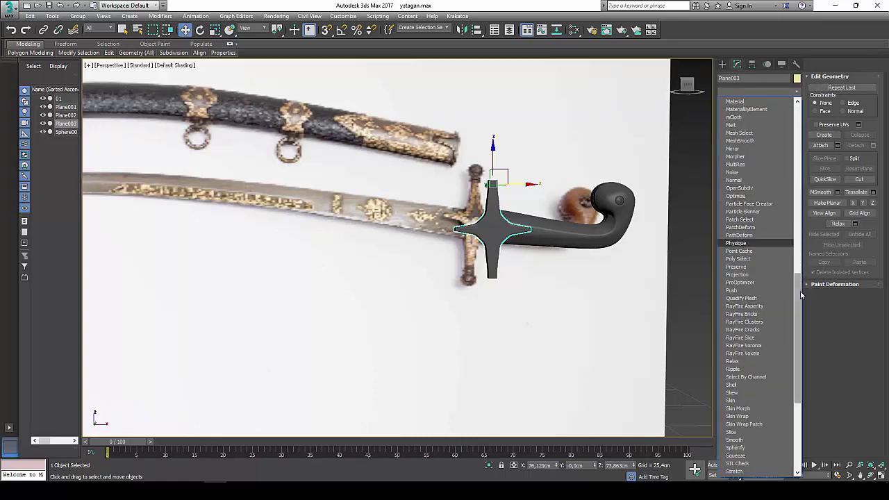
{"action": "scroll", "coordinate": [763, 208], "scroll_direction": "up", "scroll_amount": 15}
{"action": "left_click", "coordinate": [764, 137]}
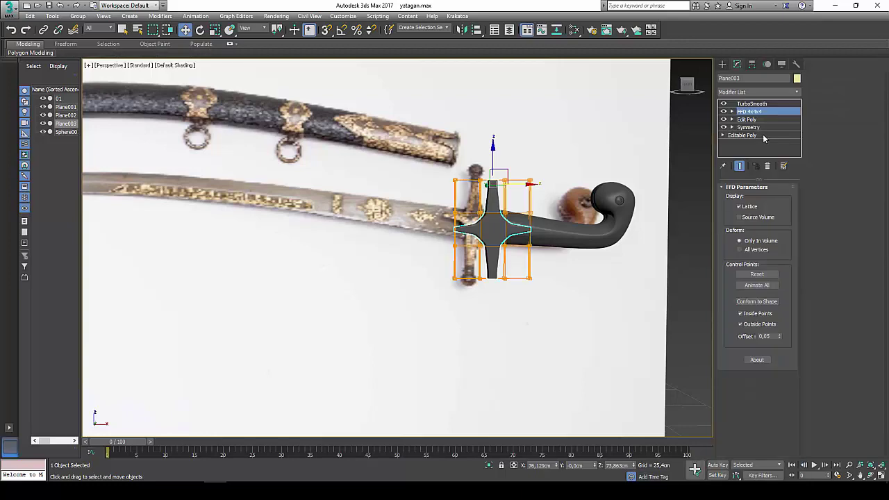
{"action": "left_click", "coordinate": [880, 477]}
In a maximized Left view, scale a group of FFD lattice points outward and recentre the guard.
{"action": "middle_click_drag", "start_coordinate": [269, 350], "coordinate": [288, 315]}
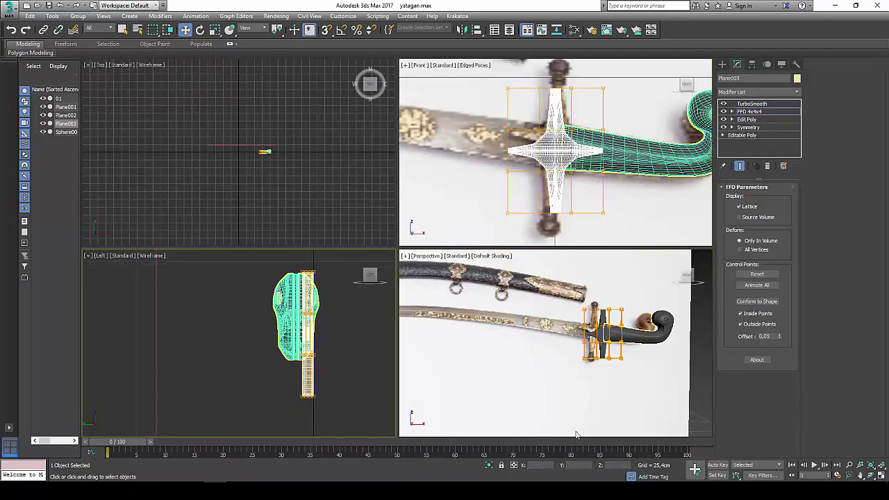
{"action": "key", "text": "alt+w"}
{"action": "middle_click_drag", "start_coordinate": [480, 294], "coordinate": [433, 330]}
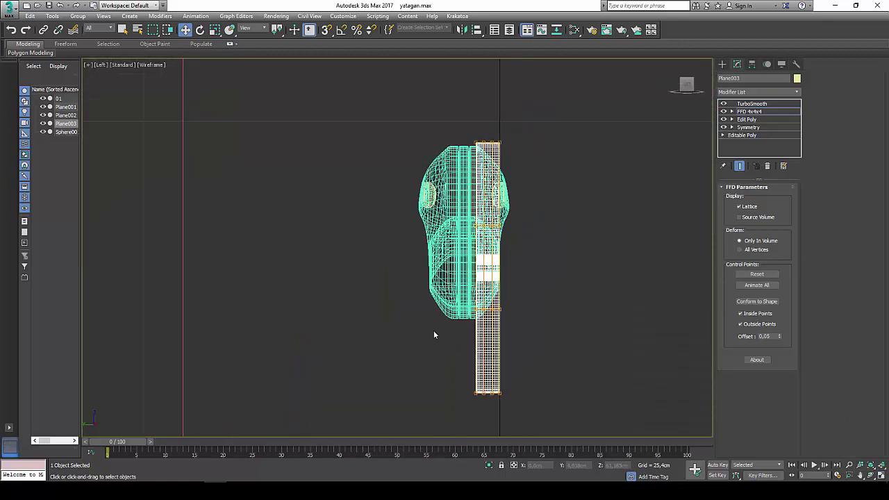
{"action": "left_click_drag", "start_coordinate": [441, 350], "coordinate": [442, 350]}
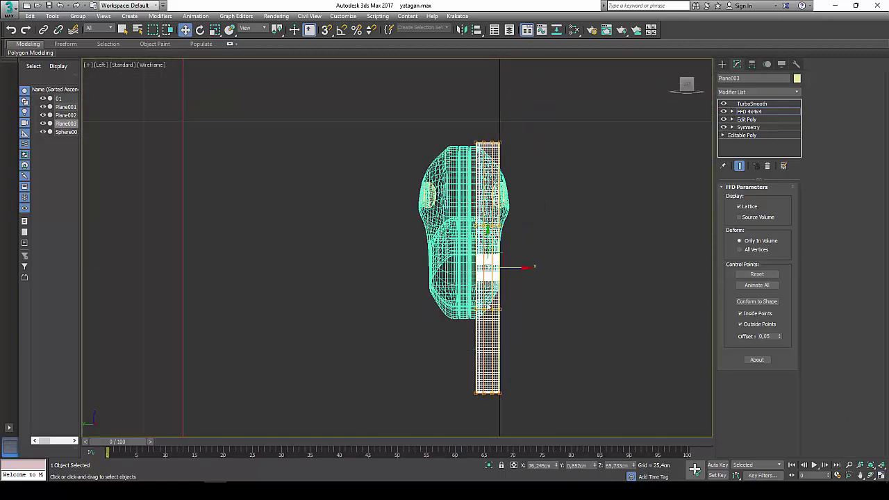
{"action": "scroll", "coordinate": [488, 306], "scroll_direction": "up", "scroll_amount": 2}
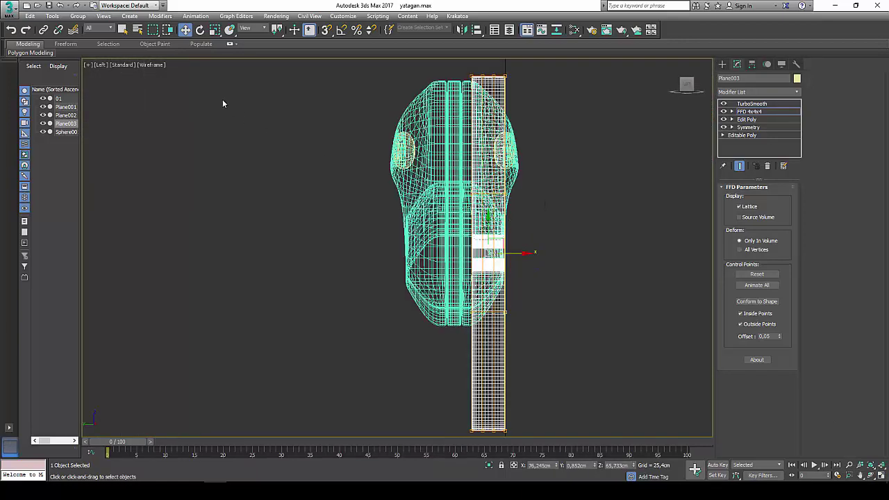
{"action": "left_click", "coordinate": [214, 30]}
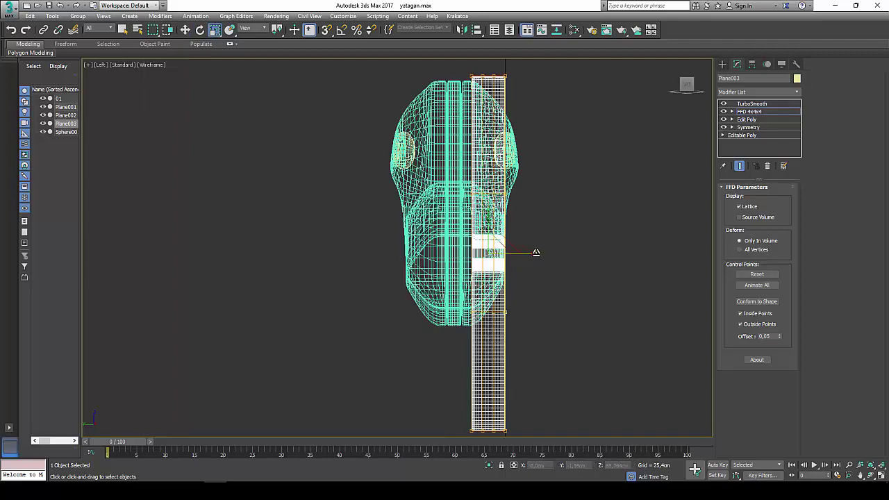
{"action": "left_click_drag", "start_coordinate": [535, 252], "coordinate": [568, 258]}
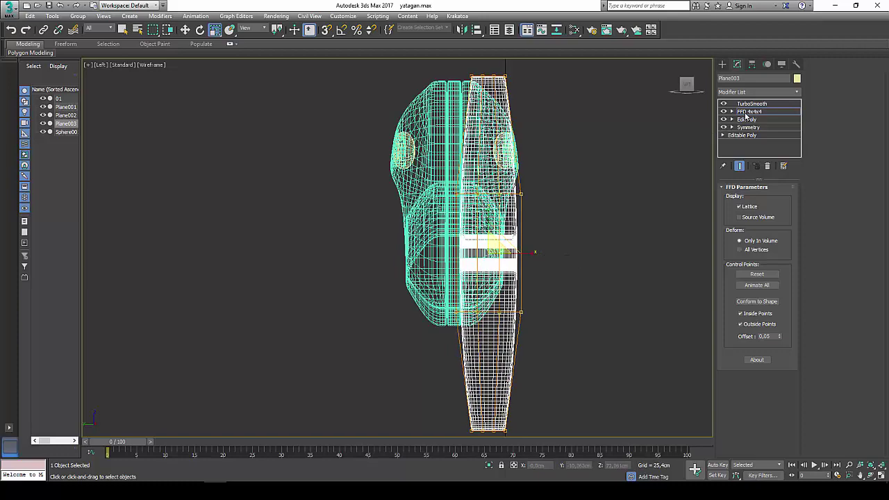
{"action": "left_click", "coordinate": [745, 112]}
{"action": "left_click", "coordinate": [185, 29]}
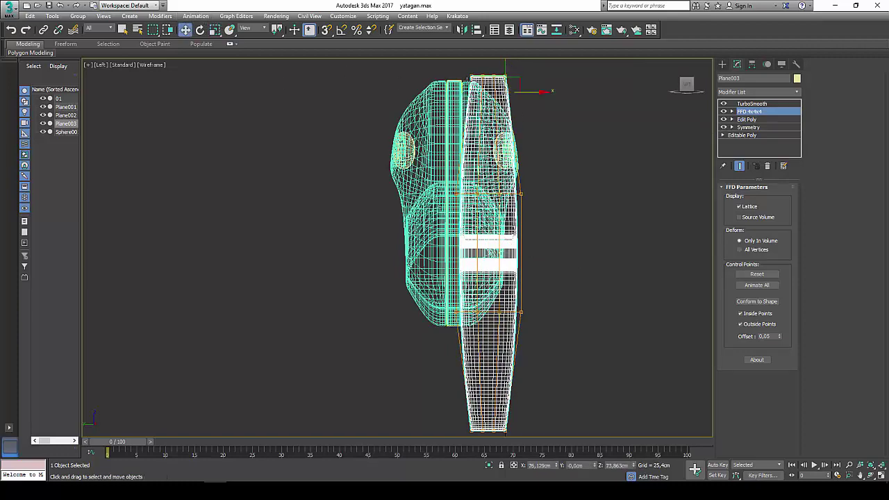
{"action": "left_click_drag", "start_coordinate": [536, 91], "coordinate": [502, 91]}
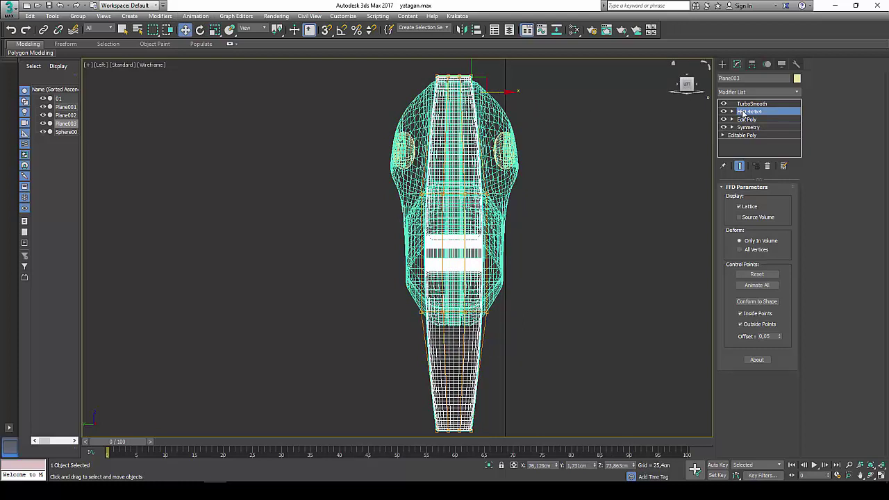
Scale the central lattice control points wider and show the smoothed result in four views.
{"action": "left_click", "coordinate": [741, 113]}
{"action": "left_click_drag", "start_coordinate": [393, 302], "coordinate": [385, 345]}
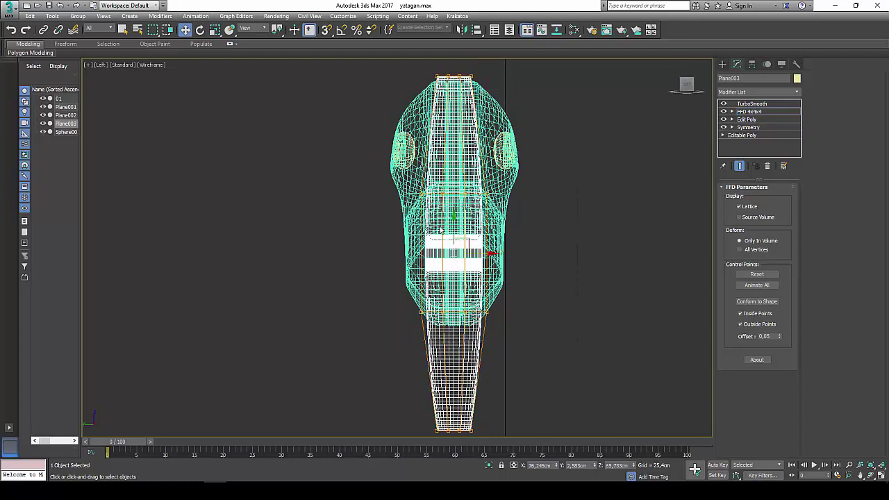
{"action": "left_click", "coordinate": [219, 33]}
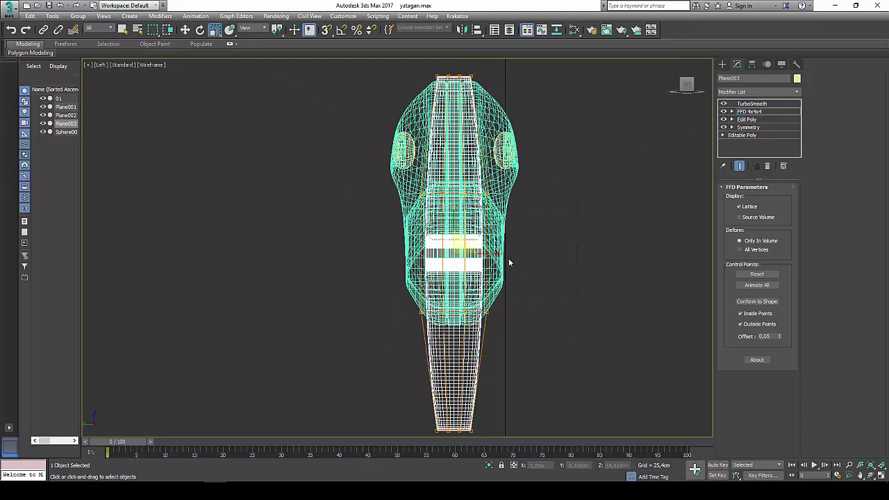
{"action": "left_click_drag", "start_coordinate": [508, 257], "coordinate": [528, 258]}
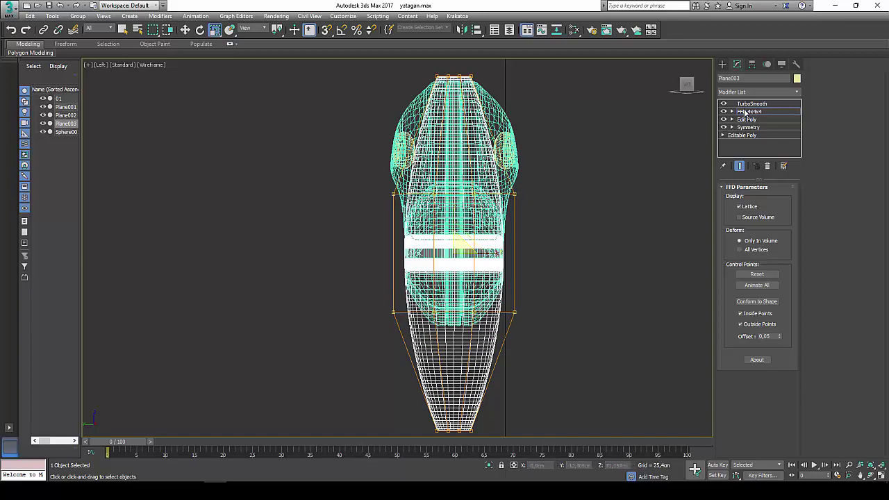
{"action": "left_click", "coordinate": [749, 103]}
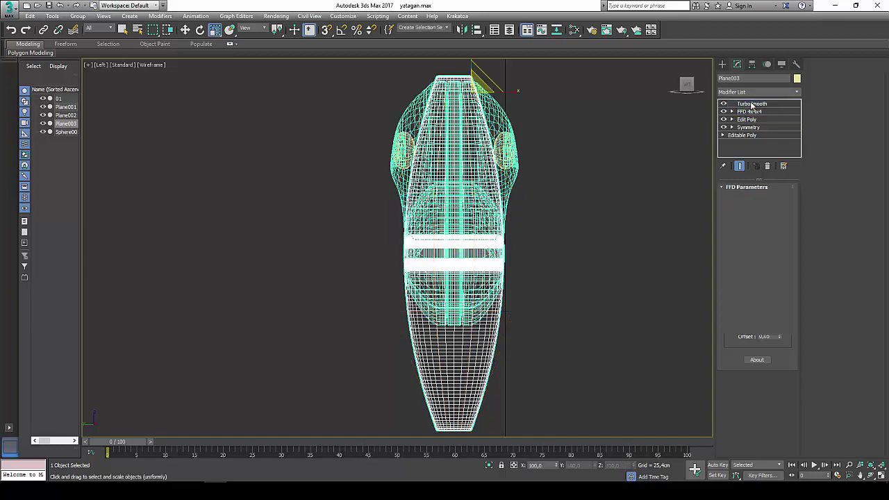
{"action": "left_click", "coordinate": [880, 472]}
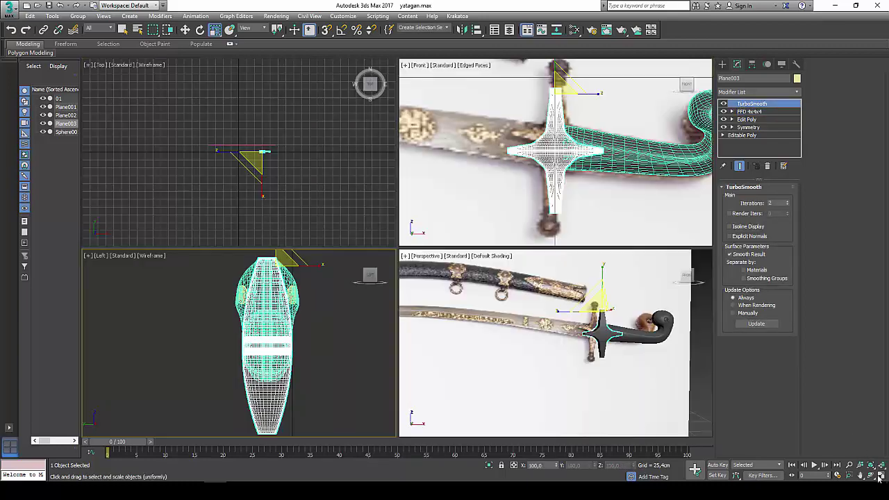
Hide everything but the crossguard and handle, then zoom in on them in a maximized Perspective view.
{"action": "left_click", "coordinate": [641, 345], "text": "ctrl"}
{"action": "right_click", "coordinate": [643, 342]}
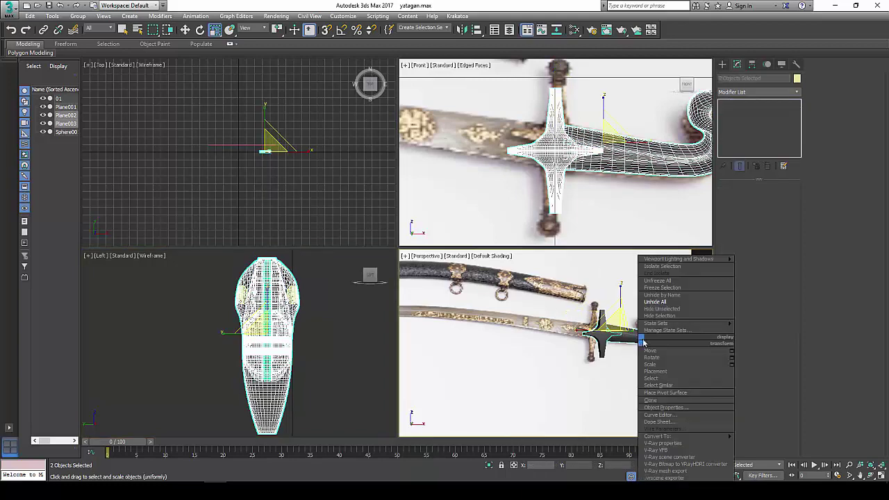
{"action": "left_click", "coordinate": [659, 308]}
{"action": "left_click", "coordinate": [618, 373]}
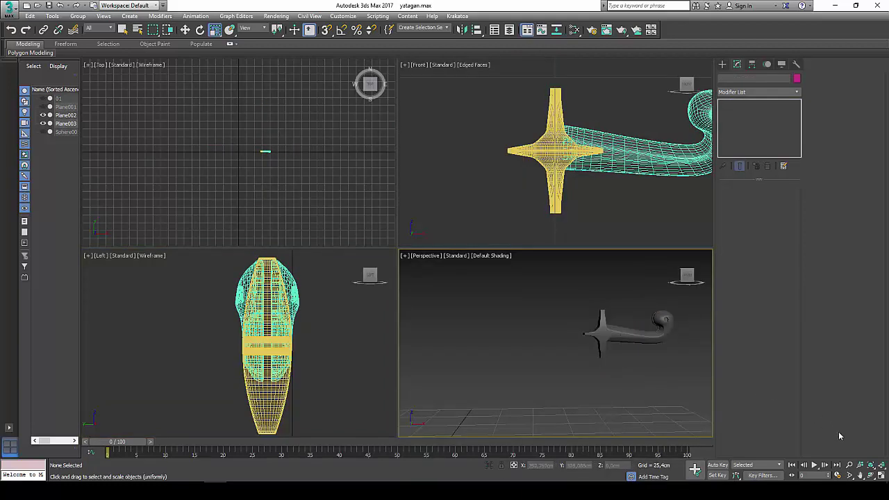
{"action": "left_click", "coordinate": [880, 476]}
{"action": "left_click", "coordinate": [869, 475]}
{"action": "scroll", "coordinate": [496, 252], "scroll_direction": "up", "scroll_amount": 3}
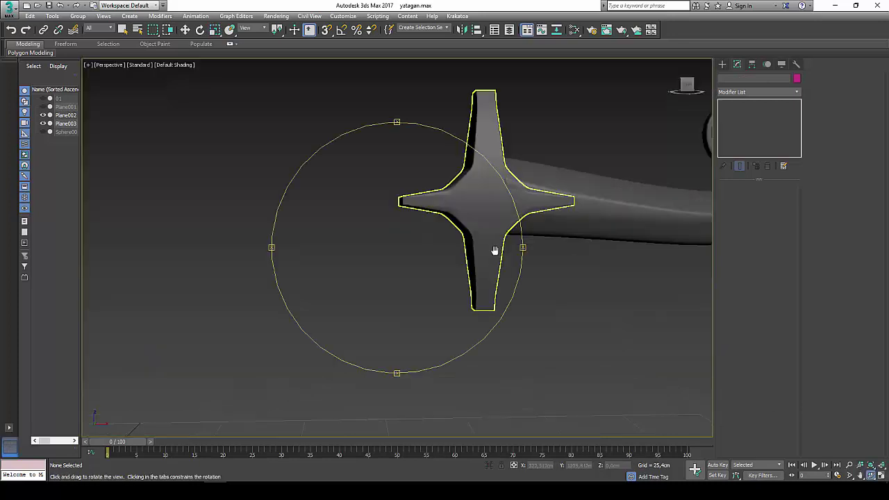
{"action": "scroll", "coordinate": [458, 254], "scroll_direction": "up", "scroll_amount": 3}
Select the crossguard, nudge it slightly along Y, and orbit to check it face-on.
{"action": "mouse_move", "coordinate": [415, 254]}
{"action": "left_mouse_down"}
{"action": "mouse_move", "coordinate": [558, 278]}
{"action": "mouse_move", "coordinate": [591, 266]}
{"action": "mouse_move", "coordinate": [438, 229]}
{"action": "mouse_move", "coordinate": [441, 222]}
{"action": "mouse_move", "coordinate": [417, 260]}
{"action": "mouse_move", "coordinate": [350, 248]}
{"action": "mouse_move", "coordinate": [327, 257]}
{"action": "mouse_move", "coordinate": [320, 282]}
{"action": "mouse_move", "coordinate": [341, 317]}
{"action": "mouse_move", "coordinate": [383, 276]}
{"action": "mouse_move", "coordinate": [383, 256]}
{"action": "mouse_move", "coordinate": [353, 248]}
{"action": "mouse_move", "coordinate": [378, 247]}
{"action": "left_mouse_up"}
{"action": "key", "text": "r"}
{"action": "left_click", "coordinate": [466, 217]}
{"action": "left_click", "coordinate": [870, 475]}
{"action": "key", "text": "r"}
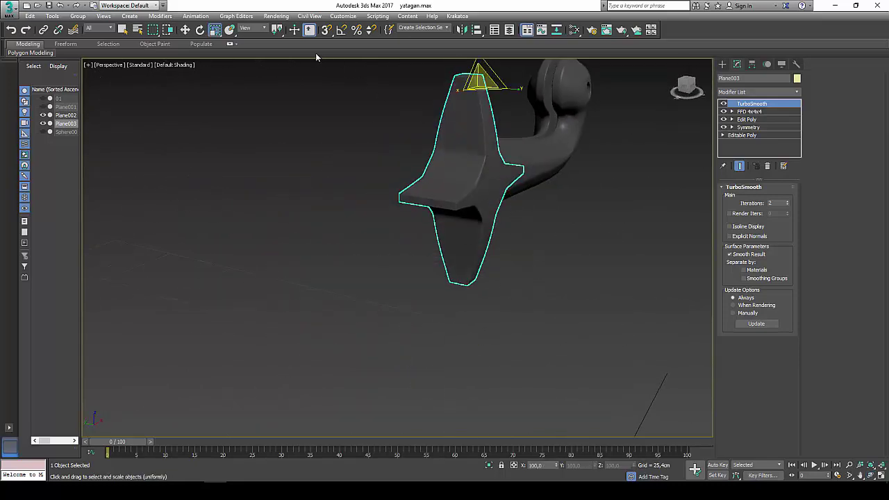
{"action": "left_click", "coordinate": [184, 30]}
{"action": "scroll", "coordinate": [398, 152], "scroll_direction": "up", "scroll_amount": 3}
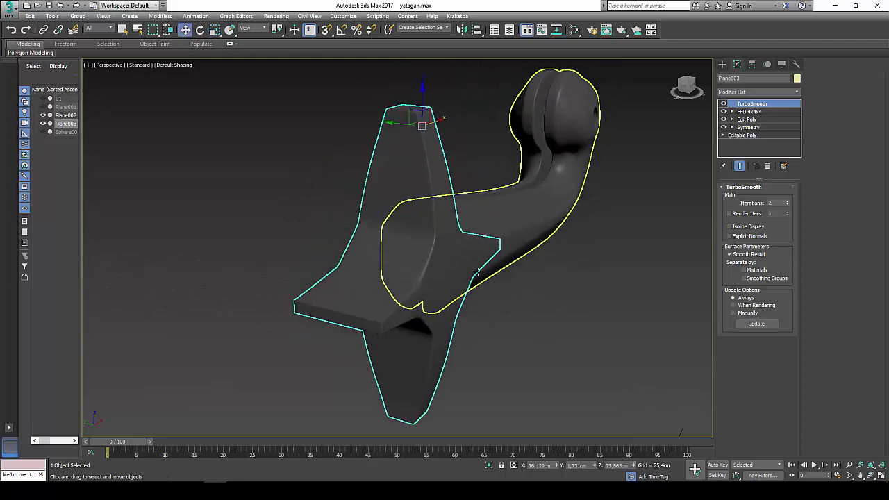
{"action": "scroll", "coordinate": [398, 153], "scroll_direction": "down", "scroll_amount": 2}
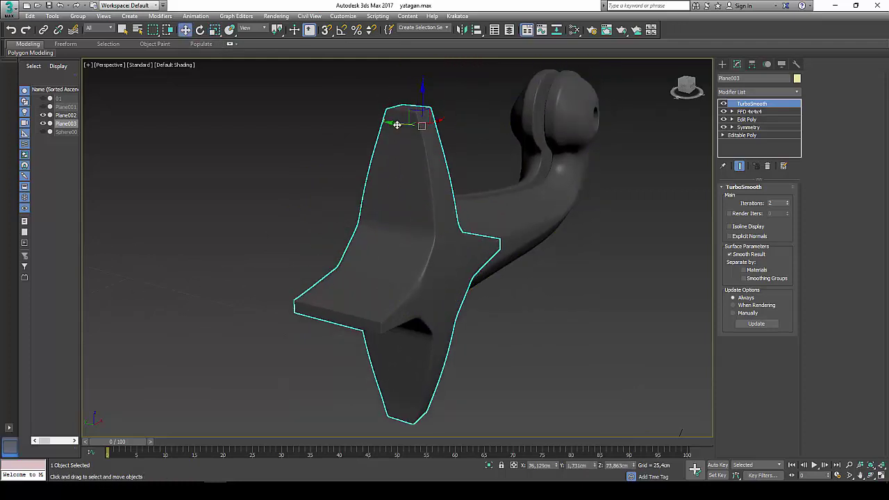
{"action": "left_click_drag", "start_coordinate": [396, 124], "coordinate": [398, 124]}
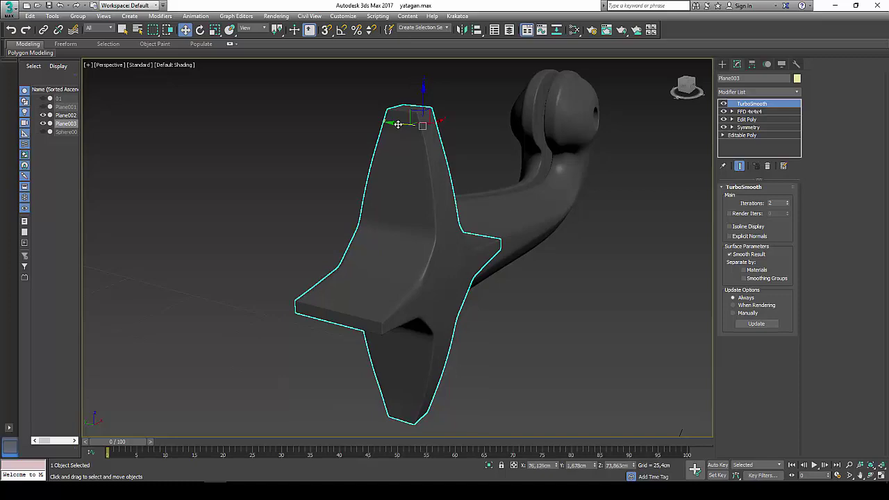
{"action": "left_click", "coordinate": [867, 473]}
{"action": "mouse_move", "coordinate": [458, 269]}
{"action": "left_mouse_down"}
{"action": "mouse_move", "coordinate": [530, 243]}
{"action": "mouse_move", "coordinate": [555, 241]}
{"action": "mouse_move", "coordinate": [574, 252]}
{"action": "mouse_move", "coordinate": [518, 273]}
{"action": "left_mouse_up"}
{"action": "right_click", "coordinate": [518, 273]}
Scale the FFD 4x4x4 control points to 105% on Y and shift the lattice slightly.
{"action": "left_click", "coordinate": [749, 111]}
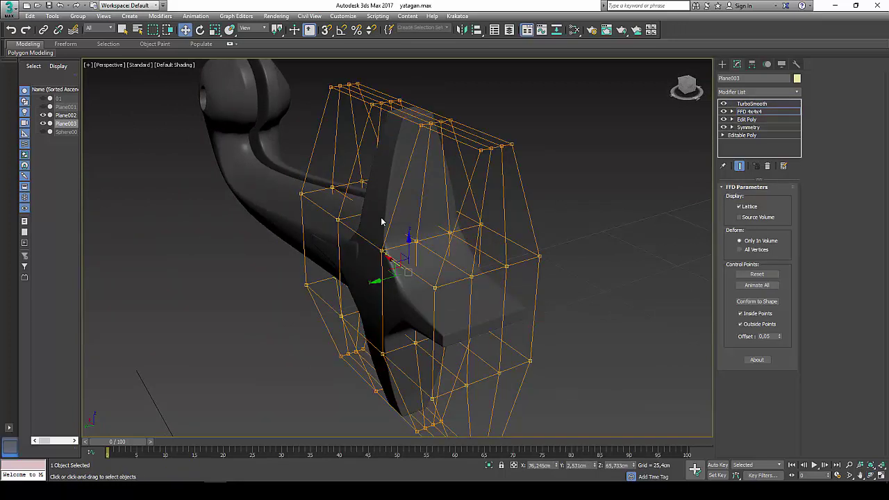
{"action": "left_click", "coordinate": [216, 31]}
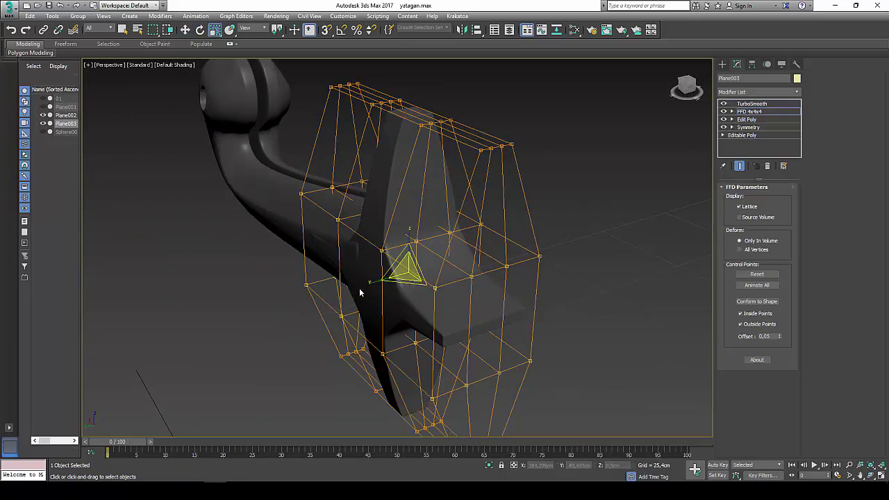
{"action": "left_click_drag", "start_coordinate": [367, 283], "coordinate": [367, 283]}
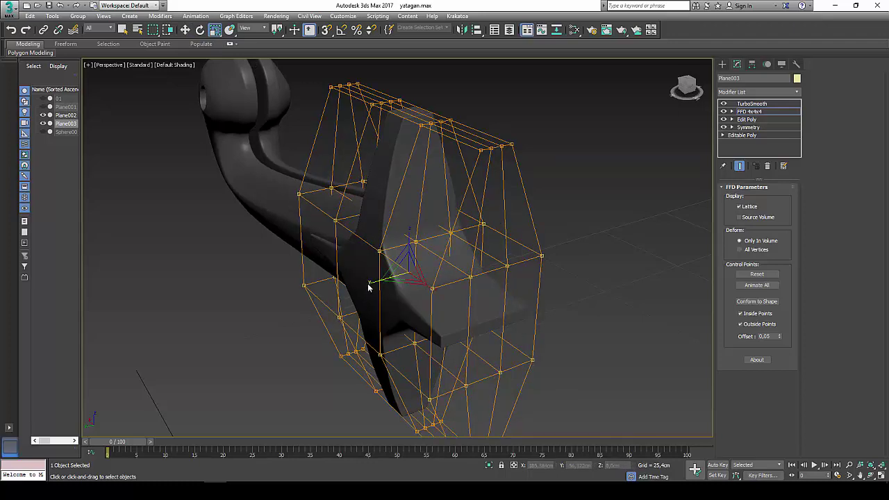
{"action": "left_click", "coordinate": [747, 111]}
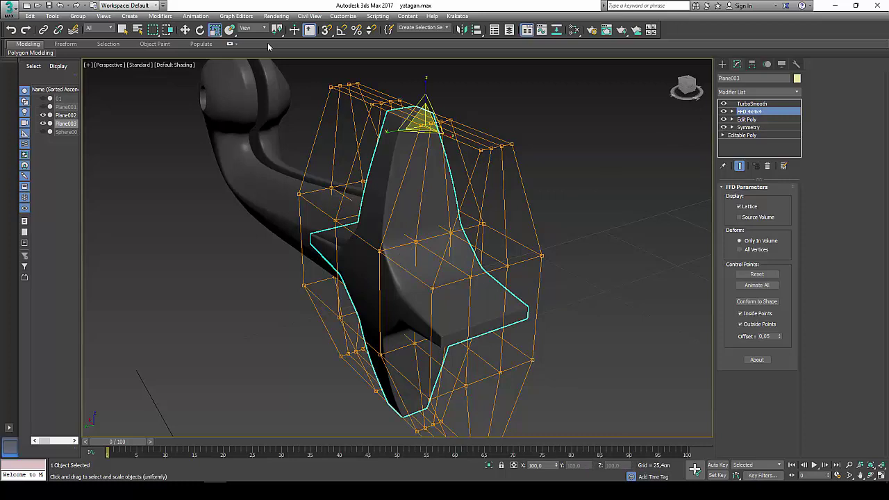
{"action": "left_click", "coordinate": [185, 29]}
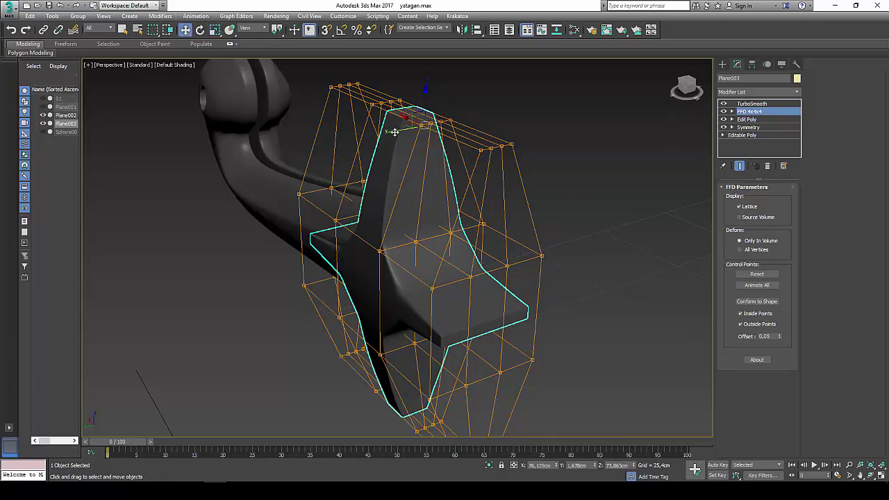
{"action": "left_click_drag", "start_coordinate": [394, 132], "coordinate": [393, 133]}
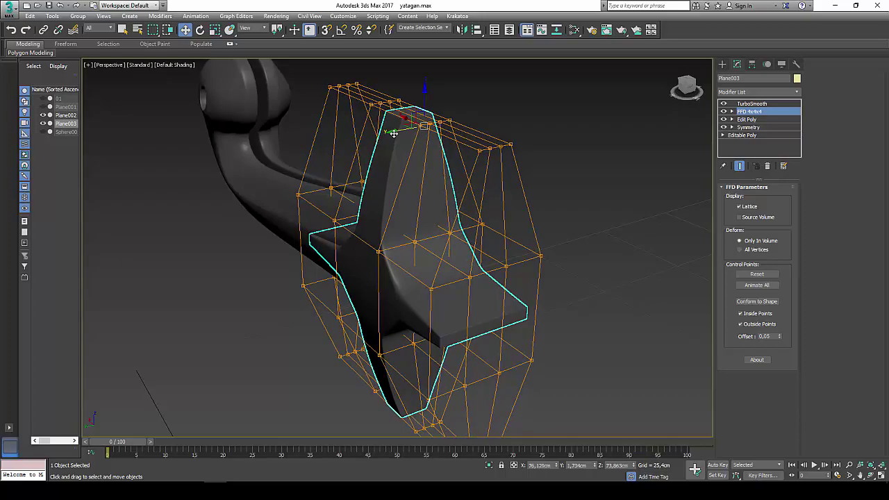
Orbit, zoom out and pan to inspect the reshaped guard with the whole handle.
{"action": "left_click", "coordinate": [870, 474]}
{"action": "left_click_drag", "start_coordinate": [461, 278], "coordinate": [340, 247]}
{"action": "right_click", "coordinate": [339, 247]}
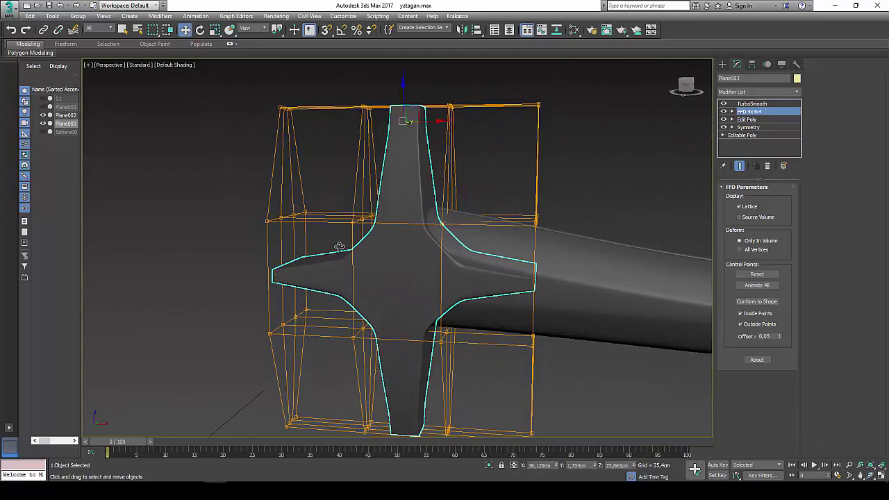
{"action": "left_click", "coordinate": [747, 112]}
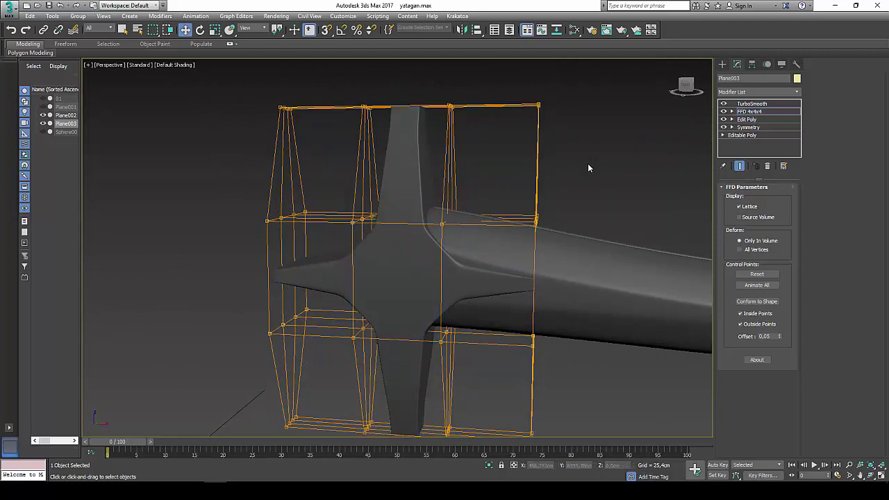
{"action": "scroll", "coordinate": [587, 163], "scroll_direction": "down", "scroll_amount": 5}
{"action": "middle_click_drag", "start_coordinate": [587, 164], "coordinate": [540, 174]}
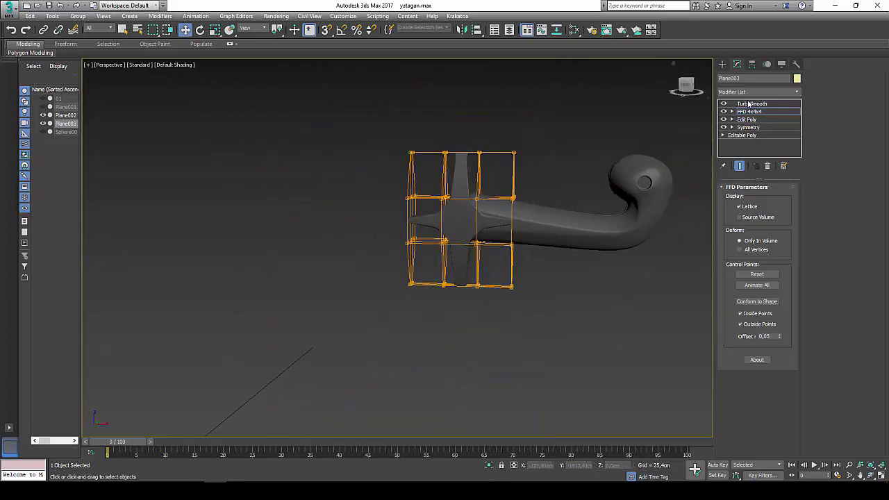
Delete the TurboSmooth modifier from the crossguard's stack.
{"action": "left_click", "coordinate": [748, 104]}
{"action": "right_click", "coordinate": [748, 102]}
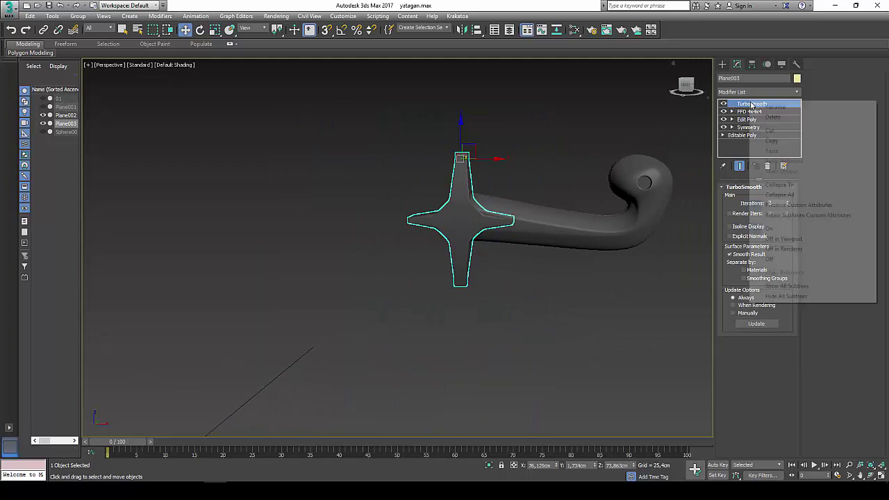
{"action": "left_click", "coordinate": [772, 118]}
Convert the crossguard to an Editable Poly, baking in the FFD deformation.
{"action": "right_click", "coordinate": [461, 211]}
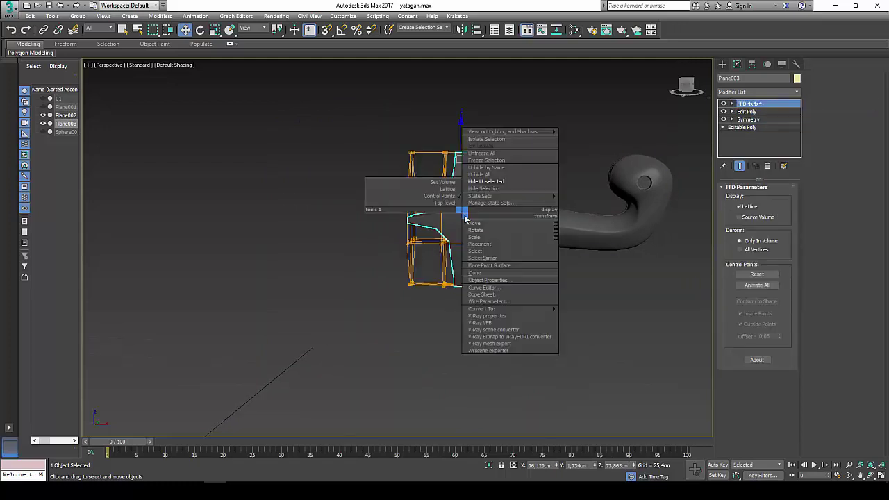
{"action": "mouse_move", "coordinate": [486, 308]}
{"action": "left_click", "coordinate": [590, 315]}
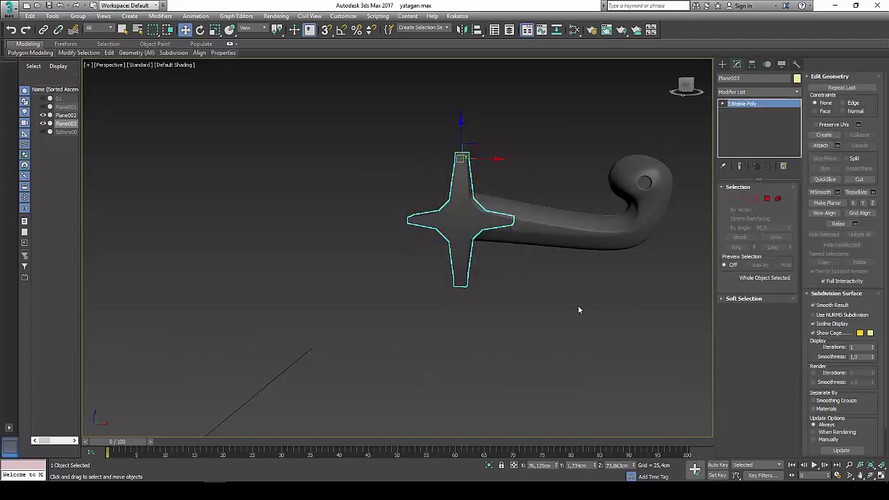
{"action": "left_click", "coordinate": [871, 475]}
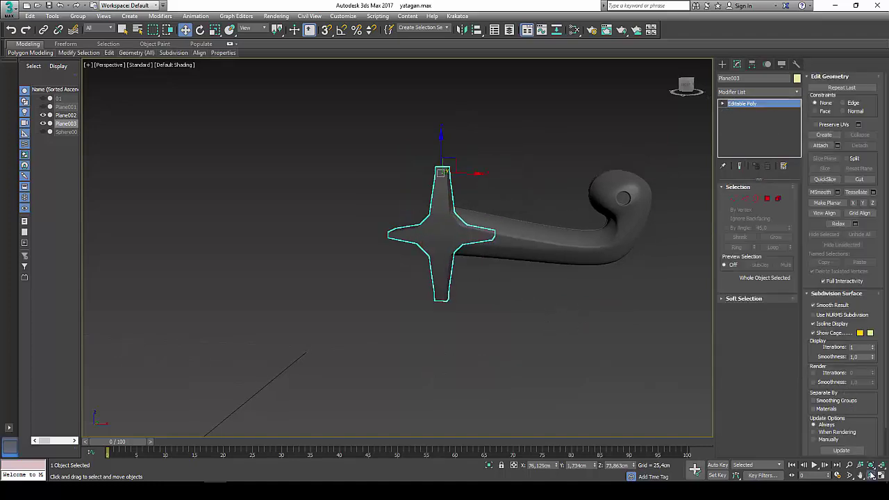
{"action": "mouse_move", "coordinate": [436, 236]}
{"action": "left_mouse_down"}
{"action": "mouse_move", "coordinate": [505, 262]}
{"action": "mouse_move", "coordinate": [452, 236]}
{"action": "left_mouse_up"}
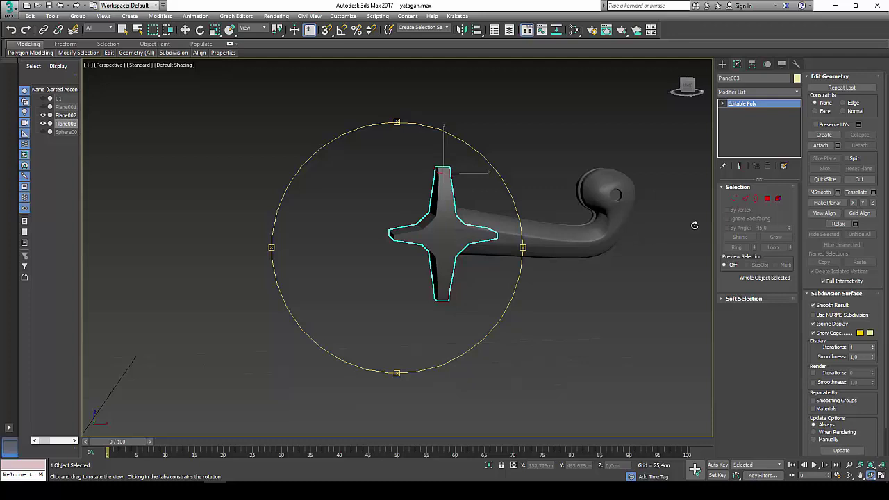
Enter Polygon mode, turn on Edged Faces, and orbit the Perspective view until the guard faces the camera.
{"action": "left_click", "coordinate": [766, 199]}
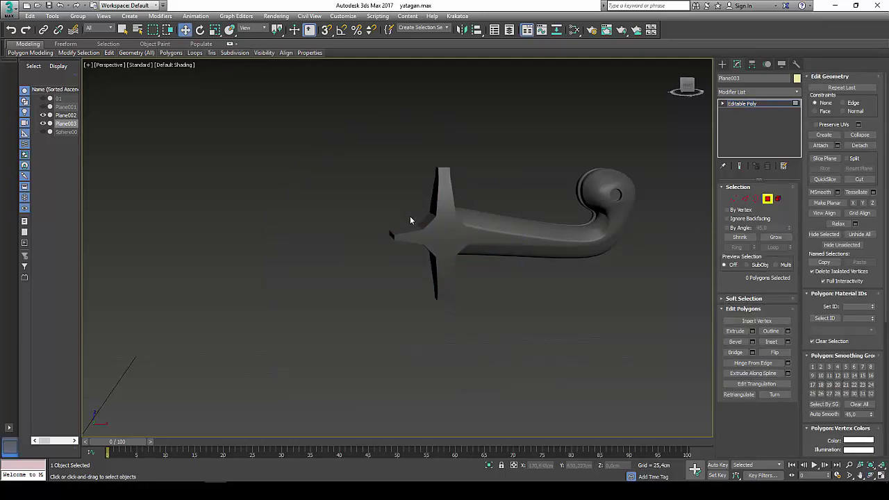
{"action": "key", "text": "F4"}
{"action": "left_click", "coordinate": [870, 476]}
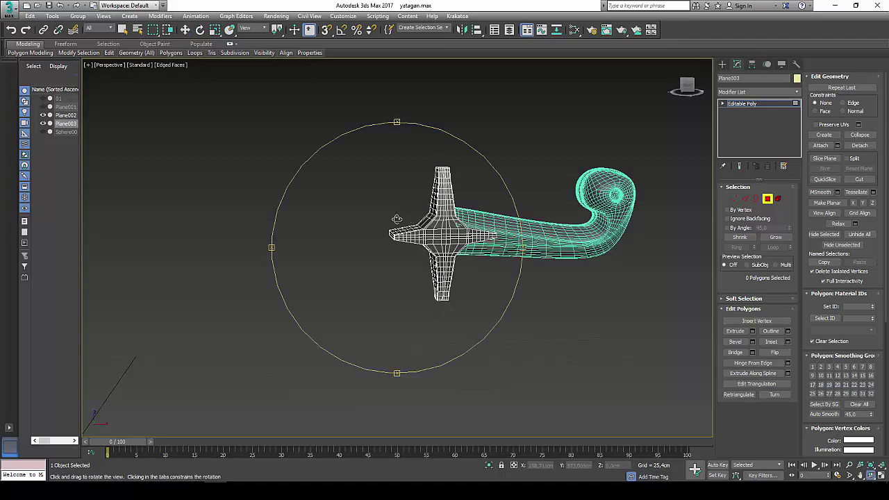
{"action": "mouse_move", "coordinate": [402, 229]}
{"action": "left_mouse_down"}
{"action": "mouse_move", "coordinate": [469, 229]}
{"action": "mouse_move", "coordinate": [428, 231]}
{"action": "mouse_move", "coordinate": [403, 250]}
{"action": "left_mouse_up"}
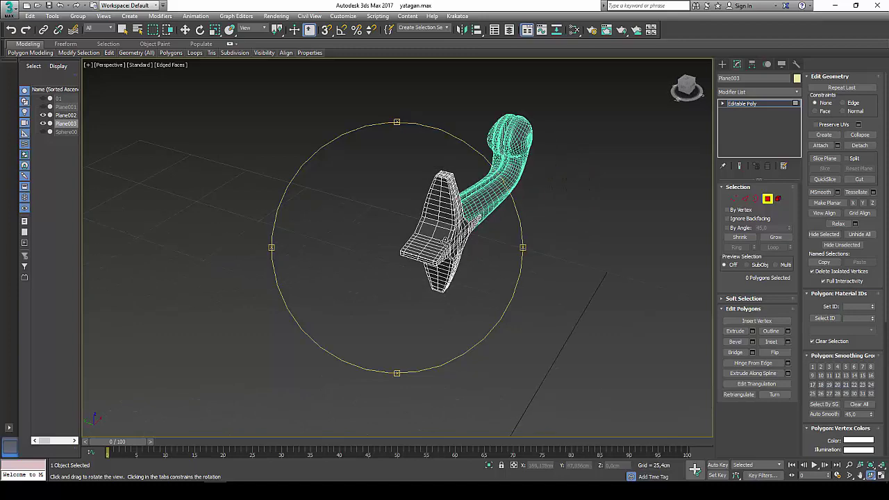
{"action": "key", "text": "w"}
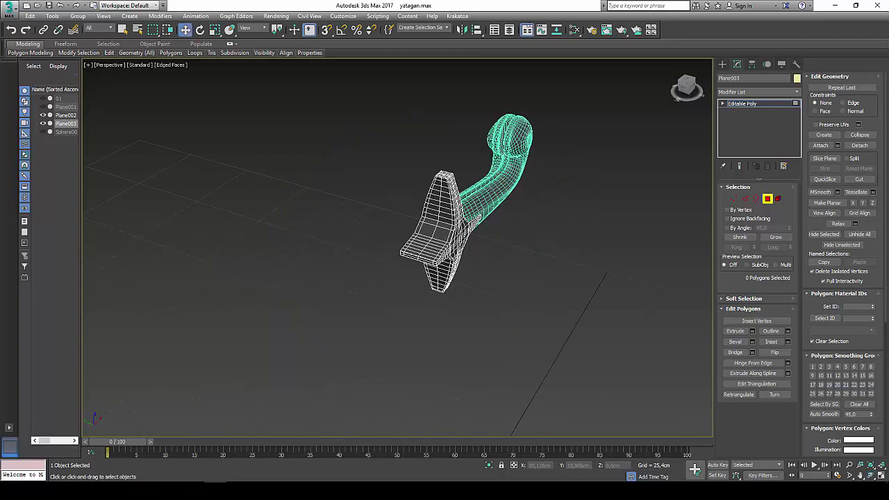
{"action": "scroll", "coordinate": [548, 267], "scroll_direction": "up", "scroll_amount": 3}
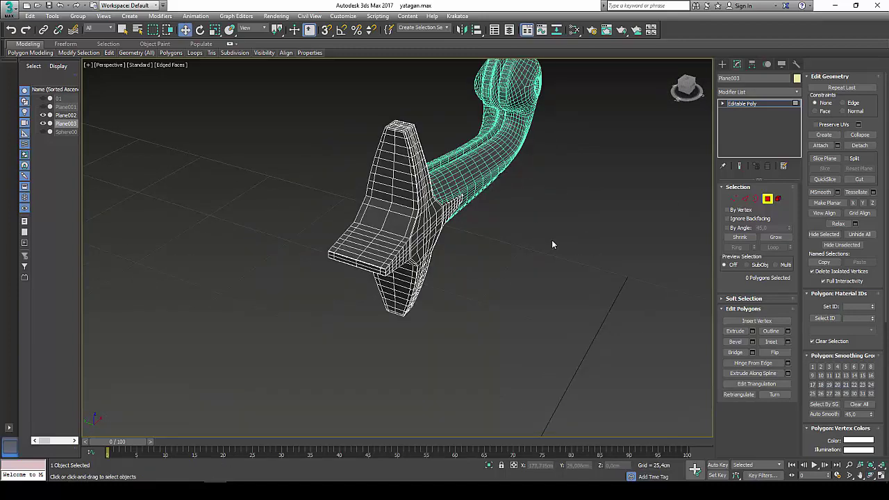
{"action": "left_click", "coordinate": [869, 475]}
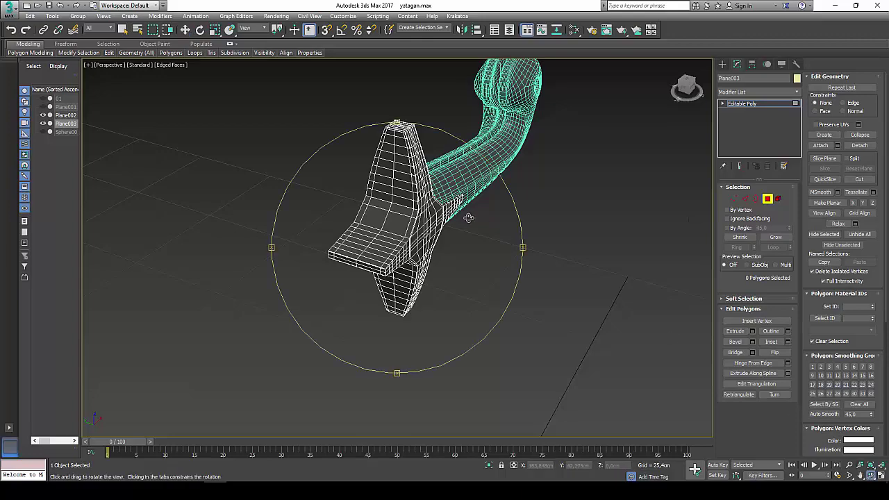
{"action": "mouse_move", "coordinate": [469, 218]}
{"action": "left_mouse_down"}
{"action": "mouse_move", "coordinate": [495, 216]}
{"action": "mouse_move", "coordinate": [524, 192]}
{"action": "mouse_move", "coordinate": [527, 199]}
{"action": "mouse_move", "coordinate": [493, 218]}
{"action": "left_mouse_up"}
Select a column of polygons running up the middle of the guard's flat side.
{"action": "right_click", "coordinate": [436, 233]}
{"action": "left_click", "coordinate": [395, 226]}
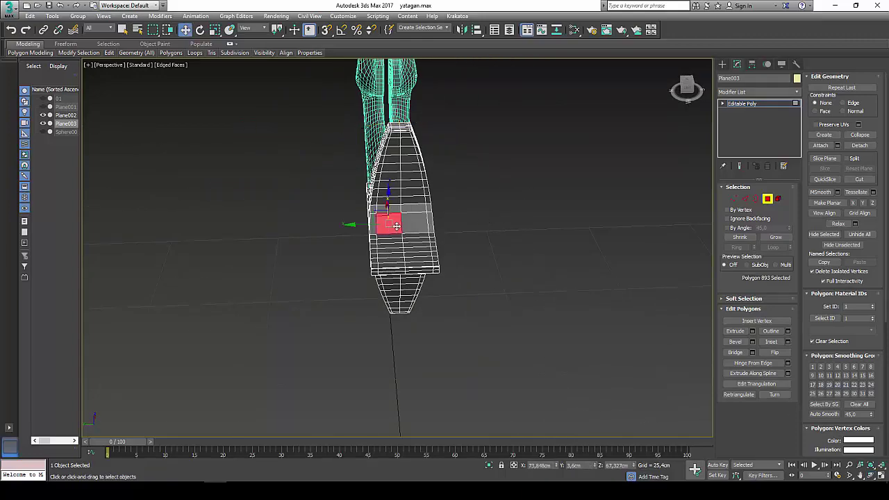
{"action": "left_click", "coordinate": [413, 223], "text": "ctrl"}
{"action": "key", "text": "z"}
{"action": "left_click", "coordinate": [358, 182], "text": "ctrl"}
{"action": "left_click", "coordinate": [401, 181], "text": "ctrl"}
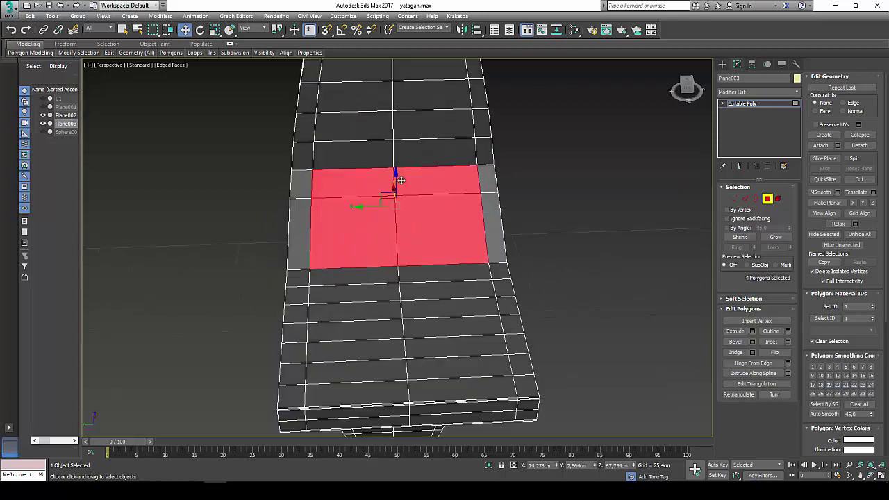
{"action": "left_click", "coordinate": [422, 156], "text": "ctrl"}
{"action": "left_click", "coordinate": [376, 145], "text": "ctrl"}
{"action": "left_click", "coordinate": [376, 130], "text": "ctrl"}
{"action": "left_click", "coordinate": [423, 125], "text": "ctrl"}
{"action": "left_click", "coordinate": [420, 103], "text": "ctrl"}
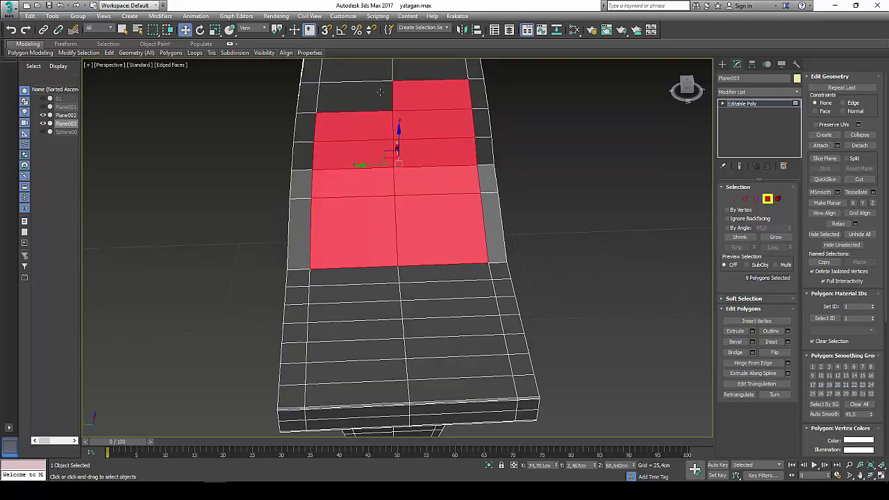
{"action": "left_click", "coordinate": [380, 92], "text": "ctrl"}
{"action": "left_click", "coordinate": [383, 74], "text": "ctrl"}
{"action": "left_click", "coordinate": [412, 73], "text": "ctrl"}
Extend the guard polygon selection with the faces just above it.
{"action": "scroll", "coordinate": [412, 76], "scroll_direction": "down", "scroll_amount": 3}
{"action": "middle_click_drag", "start_coordinate": [411, 90], "coordinate": [403, 171]}
{"action": "left_click", "coordinate": [388, 152], "text": "ctrl"}
{"action": "left_click", "coordinate": [403, 151], "text": "ctrl"}
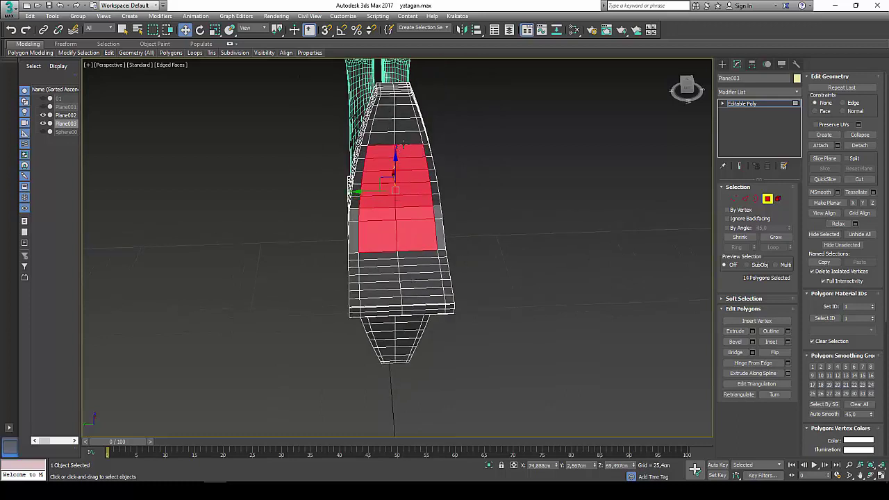
{"action": "left_click", "coordinate": [404, 140], "text": "ctrl"}
{"action": "left_click", "coordinate": [389, 139], "text": "ctrl"}
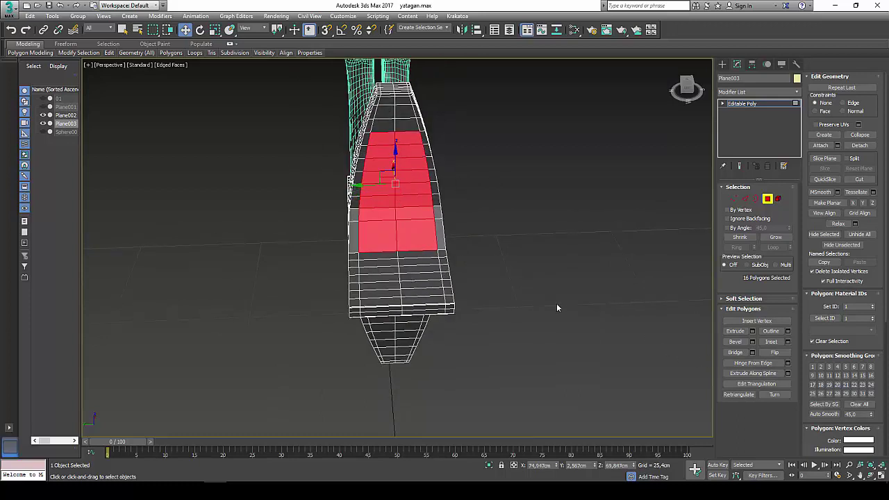
Clear the selection and pick a smaller group of central polygons lower on the guard.
{"action": "left_click", "coordinate": [496, 241]}
{"action": "left_click", "coordinate": [417, 236]}
{"action": "left_click", "coordinate": [377, 236], "text": "ctrl"}
{"action": "left_click", "coordinate": [373, 215], "text": "ctrl"}
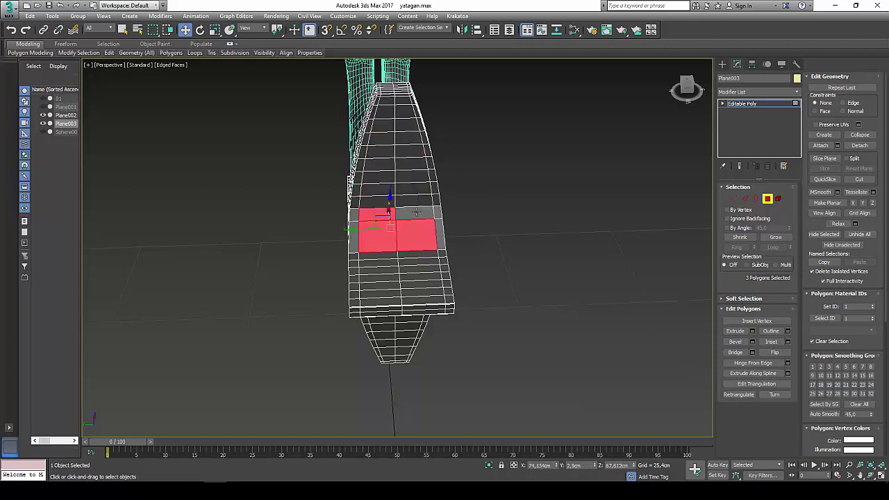
{"action": "left_click", "coordinate": [415, 212], "text": "ctrl"}
{"action": "left_click", "coordinate": [406, 257], "text": "ctrl"}
{"action": "left_click", "coordinate": [427, 258], "text": "ctrl"}
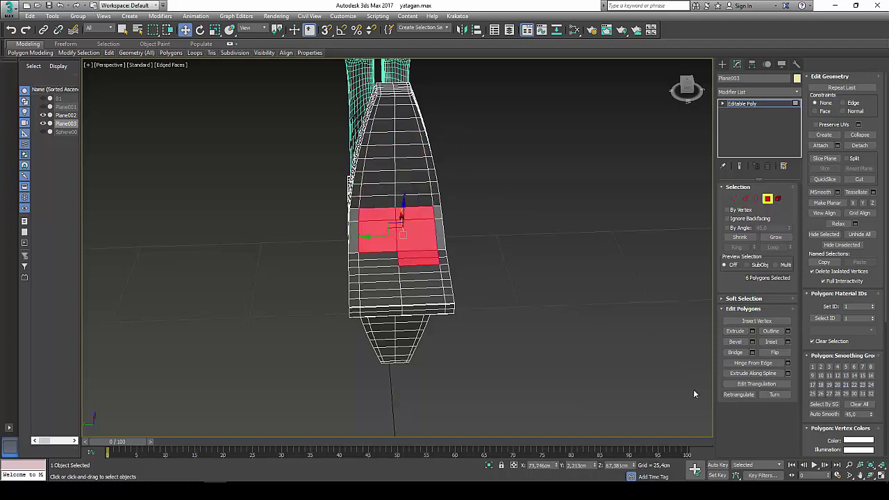
Switch to four viewports and box-select the central block of guard faces in Top view.
{"action": "left_click", "coordinate": [870, 475]}
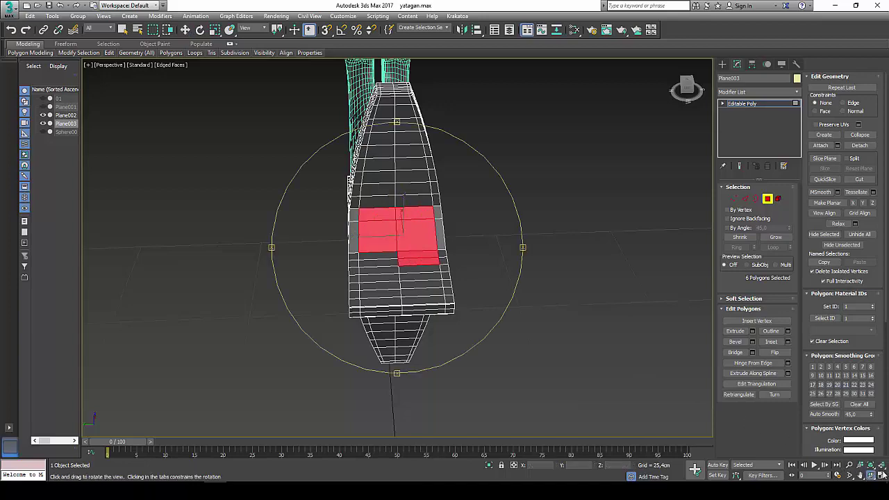
{"action": "left_click", "coordinate": [881, 475]}
{"action": "left_click", "coordinate": [251, 173]}
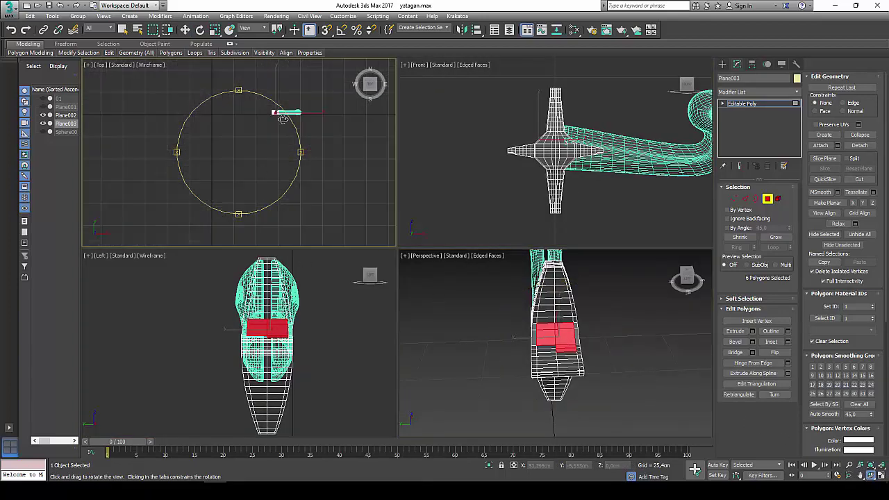
{"action": "scroll", "coordinate": [274, 149], "scroll_direction": "up", "scroll_amount": 5}
{"action": "scroll", "coordinate": [269, 178], "scroll_direction": "up", "scroll_amount": 3}
{"action": "scroll", "coordinate": [257, 170], "scroll_direction": "up", "scroll_amount": 2}
{"action": "scroll", "coordinate": [229, 167], "scroll_direction": "up", "scroll_amount": 1}
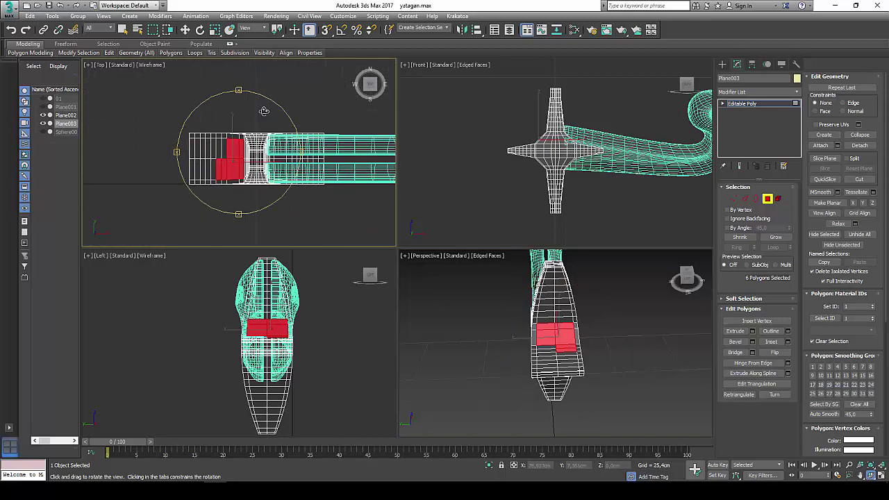
{"action": "key", "text": "w"}
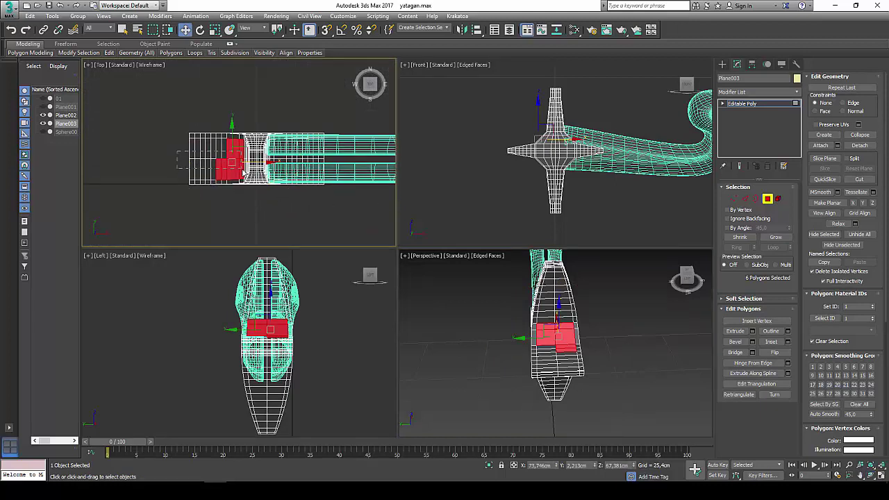
{"action": "left_click_drag", "start_coordinate": [242, 174], "coordinate": [243, 173]}
Delete the 48 selected guard polygons from the Perspective view.
{"action": "left_click", "coordinate": [548, 345]}
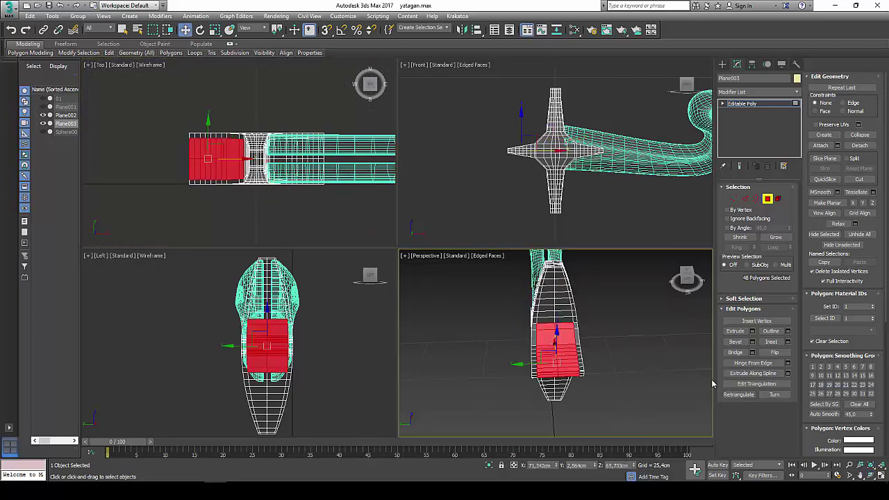
{"action": "key", "text": "Delete"}
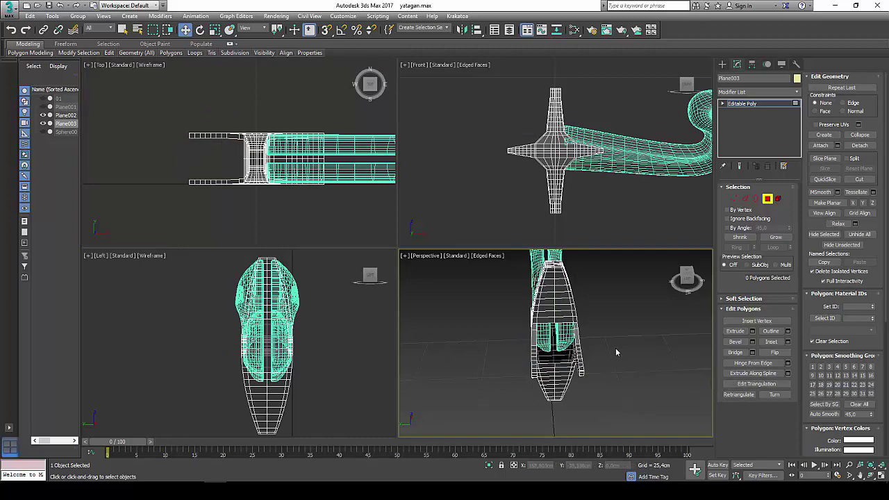
{"action": "right_click", "coordinate": [614, 347]}
Isolate the guard in a maximized Perspective view and orbit to inspect the hole.
{"action": "left_click", "coordinate": [650, 315]}
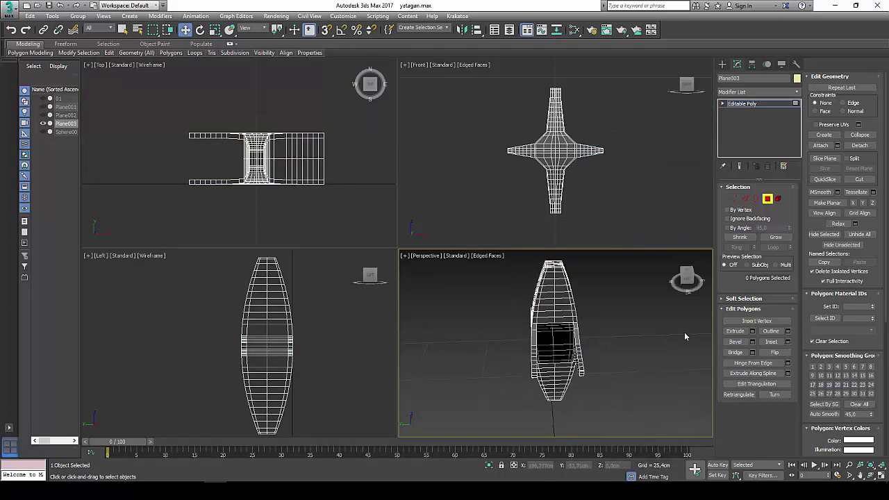
{"action": "left_click", "coordinate": [880, 476]}
{"action": "left_click", "coordinate": [870, 475]}
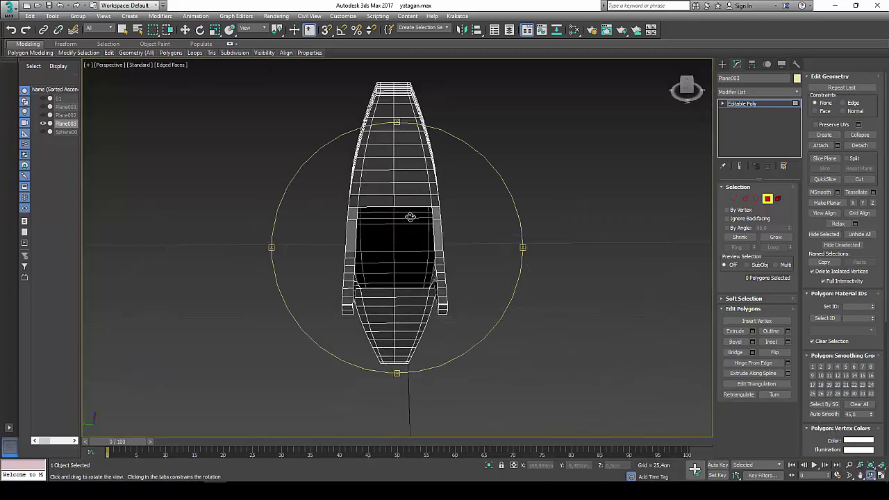
{"action": "mouse_move", "coordinate": [409, 214]}
{"action": "left_mouse_down"}
{"action": "mouse_move", "coordinate": [432, 169]}
{"action": "mouse_move", "coordinate": [458, 199]}
{"action": "mouse_move", "coordinate": [412, 198]}
{"action": "mouse_move", "coordinate": [423, 197]}
{"action": "left_mouse_up"}
{"action": "key", "text": "w"}
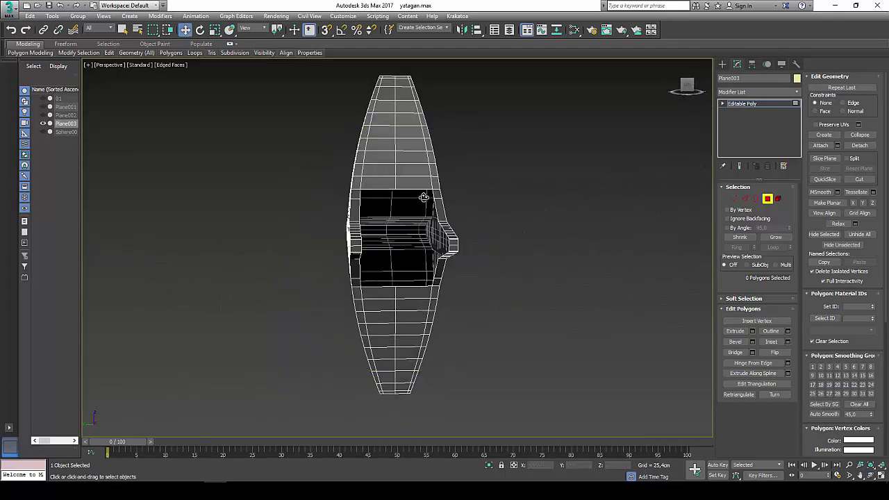
Bridge the top and bottom edges of the hole in two places to close the gaps.
{"action": "left_click", "coordinate": [744, 199]}
{"action": "left_click", "coordinate": [420, 189]}
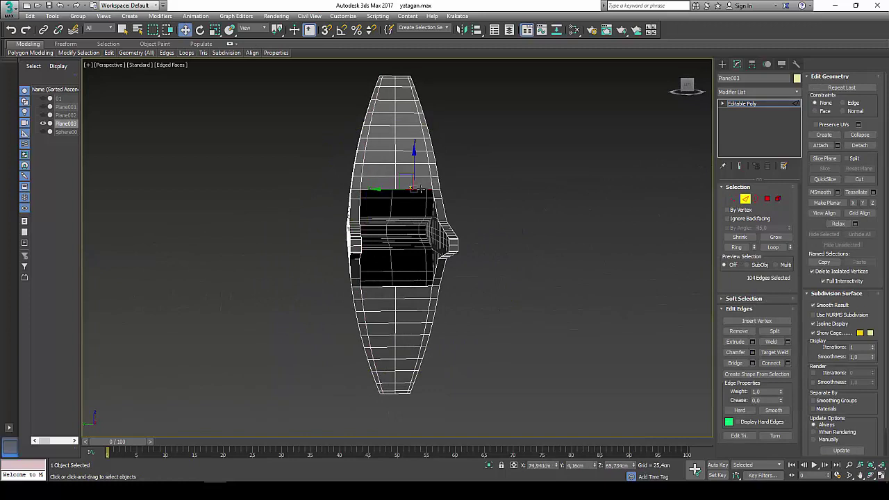
{"action": "left_click", "coordinate": [413, 285], "text": "ctrl"}
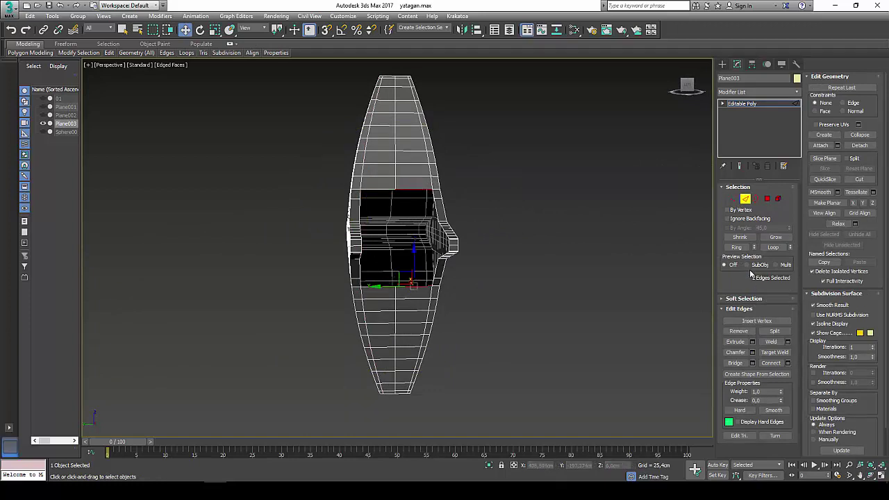
{"action": "left_click", "coordinate": [739, 363]}
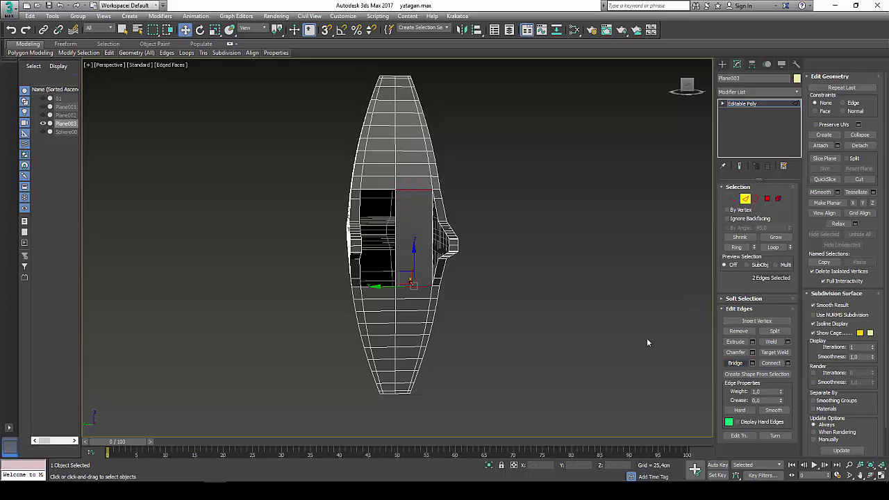
{"action": "left_click", "coordinate": [376, 190]}
{"action": "left_click", "coordinate": [380, 286], "text": "ctrl"}
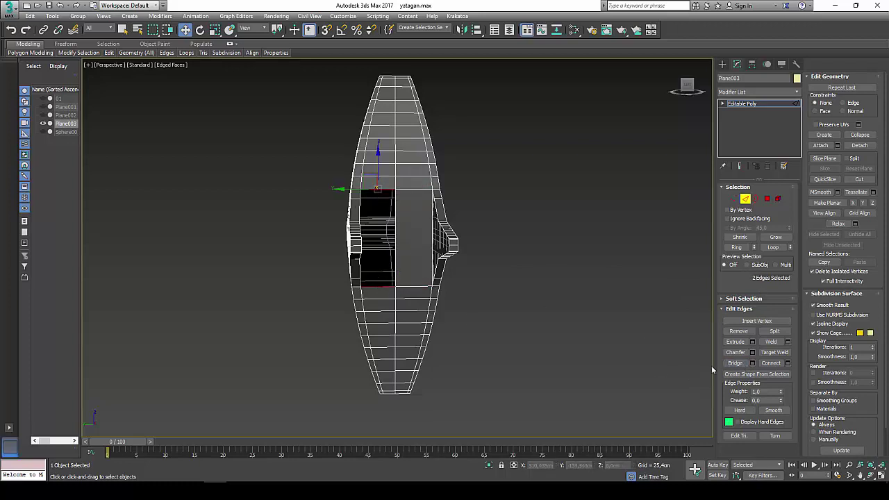
{"action": "left_click", "coordinate": [735, 363]}
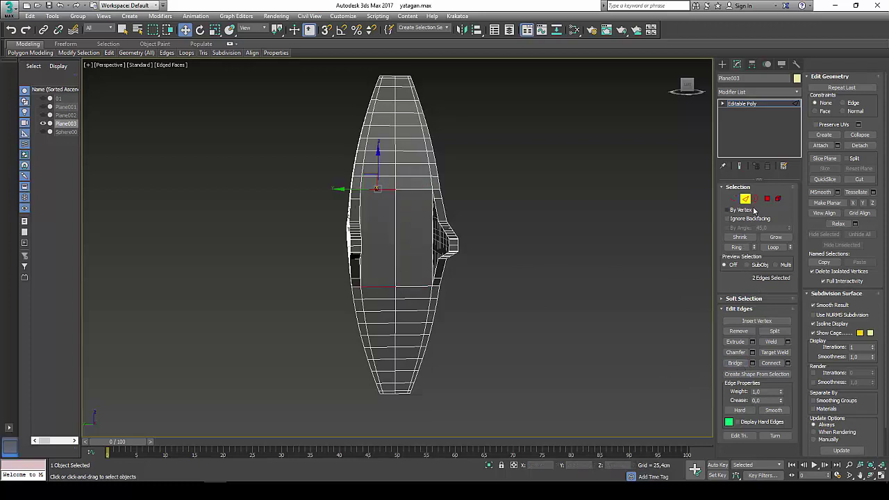
Cap the right fin's open border with a single polygon.
{"action": "left_click", "coordinate": [755, 199]}
{"action": "left_click", "coordinate": [880, 476]}
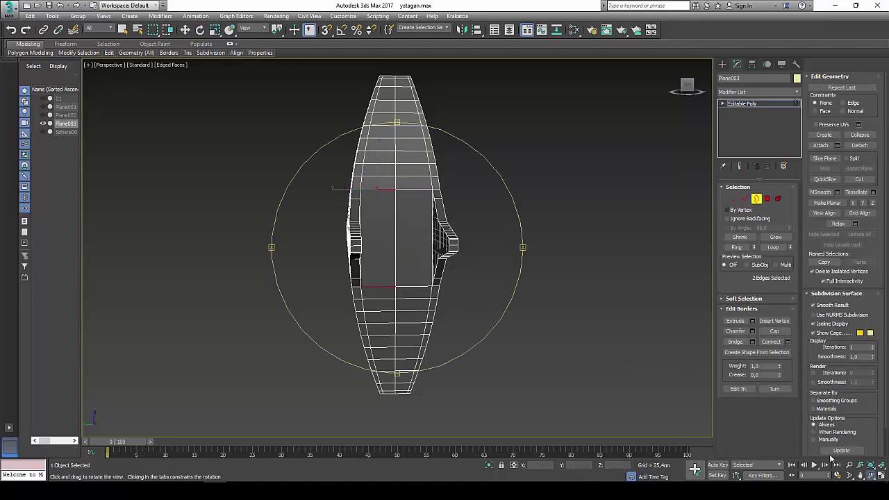
{"action": "left_click_drag", "start_coordinate": [445, 228], "coordinate": [497, 256]}
{"action": "scroll", "coordinate": [439, 233], "scroll_direction": "up", "scroll_amount": 3}
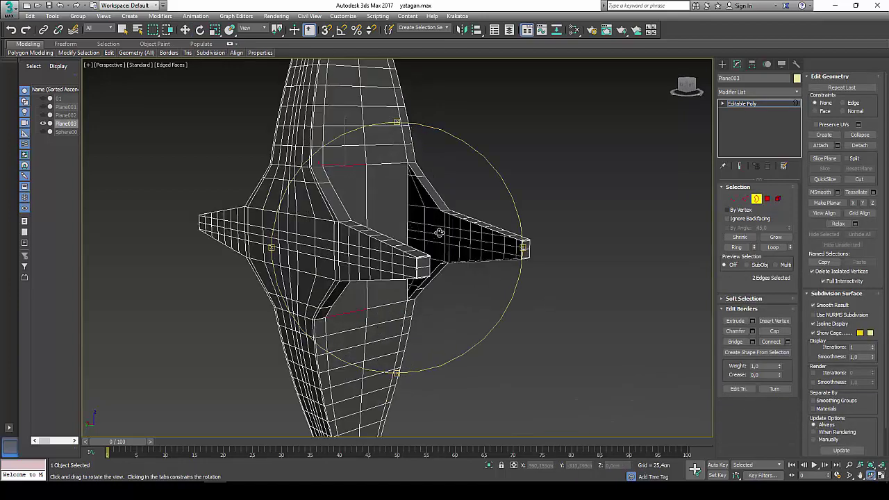
{"action": "scroll", "coordinate": [439, 233], "scroll_direction": "up", "scroll_amount": 2}
{"action": "key", "text": "w"}
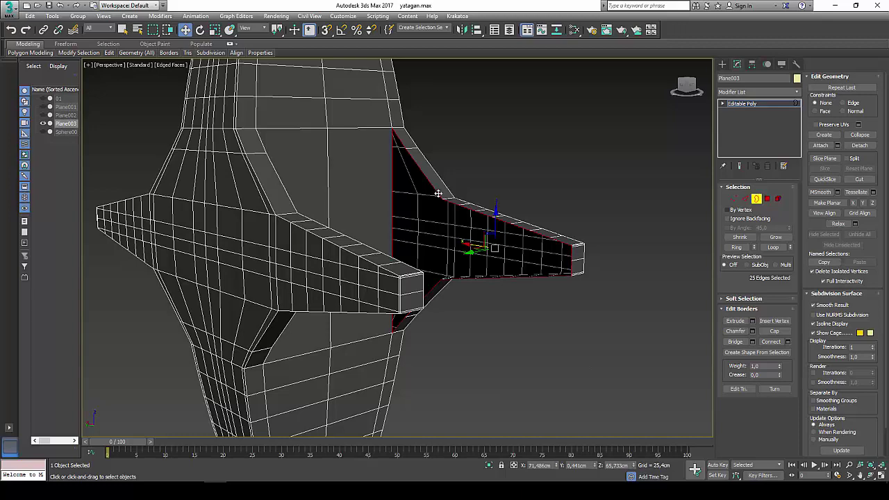
{"action": "left_click", "coordinate": [773, 331]}
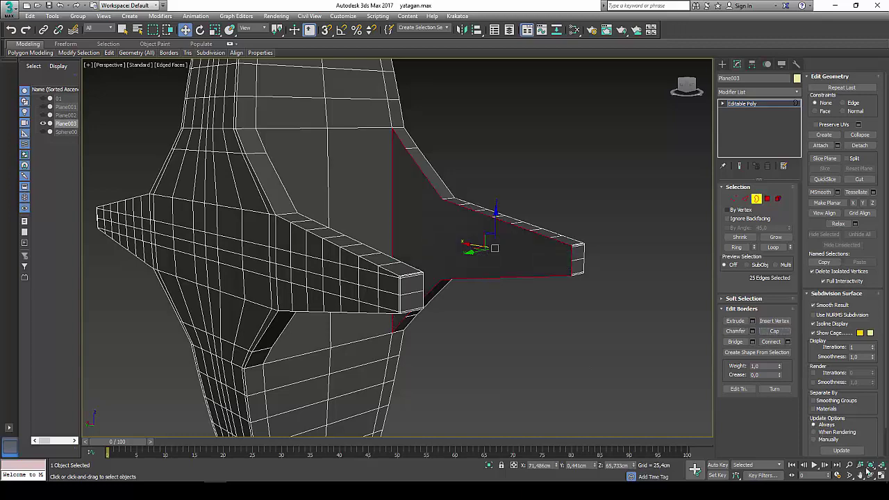
Cap the left fin's open border with a single polygon.
{"action": "left_click", "coordinate": [867, 472]}
{"action": "left_click_drag", "start_coordinate": [500, 208], "coordinate": [329, 201]}
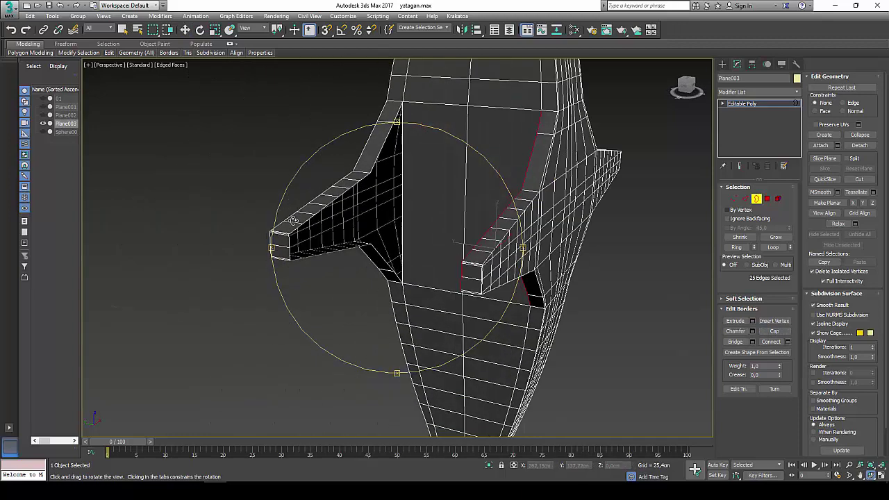
{"action": "left_click", "coordinate": [327, 207]}
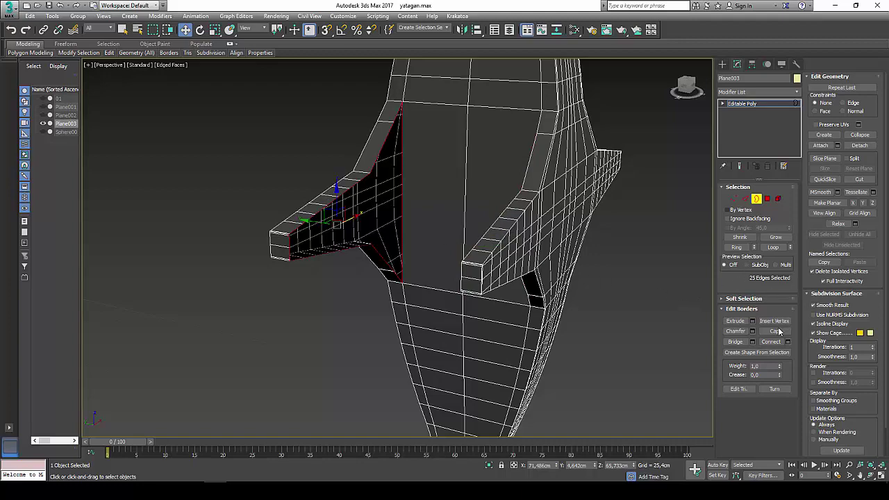
{"action": "left_click", "coordinate": [774, 331]}
{"action": "left_click", "coordinate": [734, 199]}
Connect the first four top-and-bottom vertex pairs at the left fin's end with vertical edges.
{"action": "scroll", "coordinate": [315, 185], "scroll_direction": "up", "scroll_amount": 3}
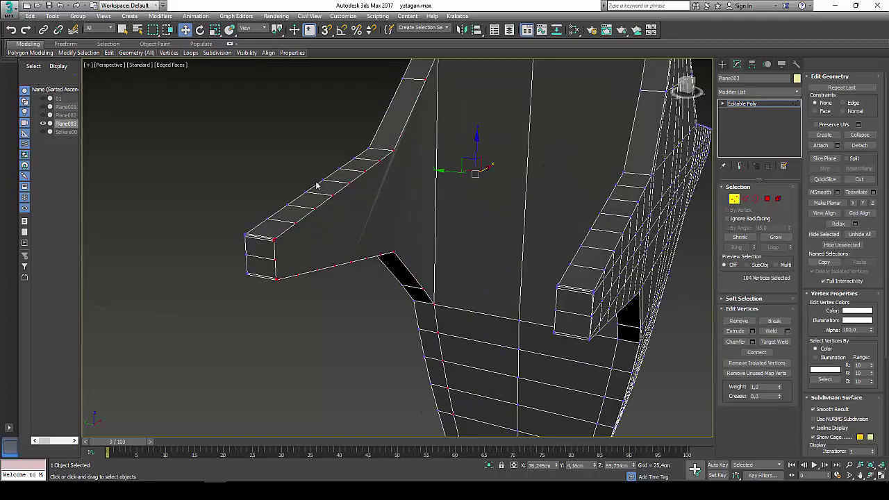
{"action": "scroll", "coordinate": [316, 185], "scroll_direction": "up", "scroll_amount": 1}
{"action": "scroll", "coordinate": [303, 197], "scroll_direction": "up", "scroll_amount": 3}
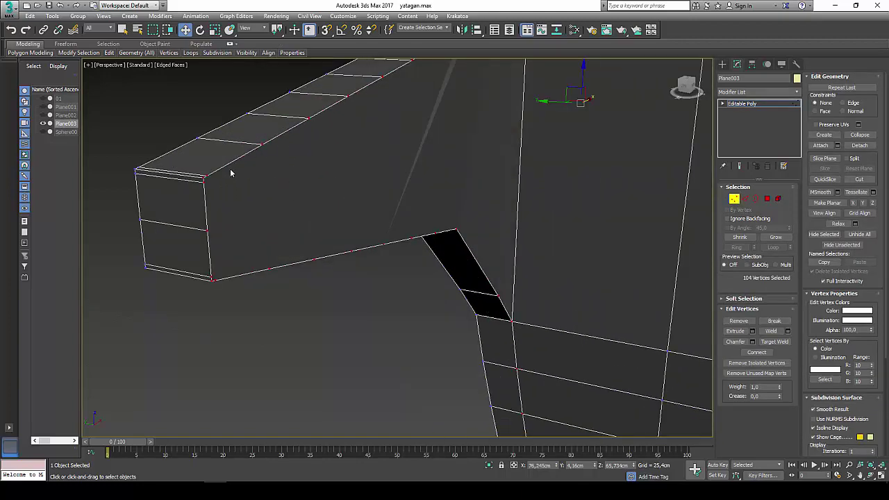
{"action": "scroll", "coordinate": [231, 172], "scroll_direction": "up", "scroll_amount": 2}
{"action": "left_click", "coordinate": [201, 167]}
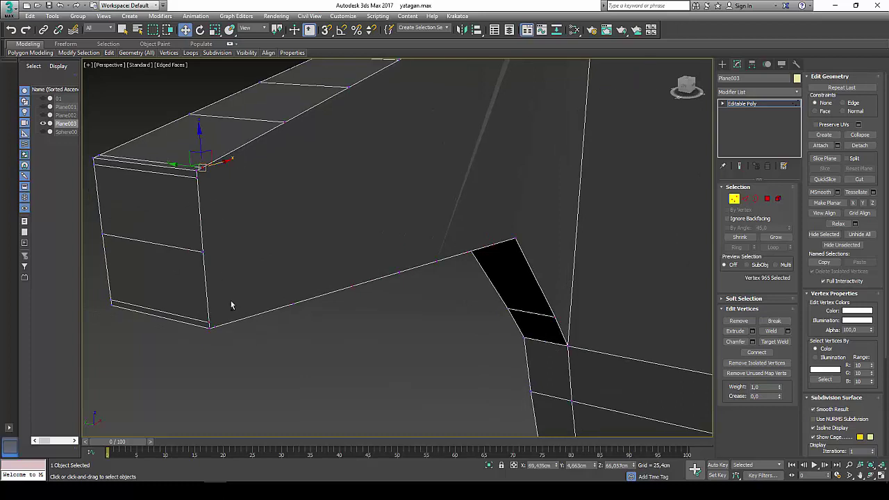
{"action": "left_click", "coordinate": [211, 326], "text": "ctrl"}
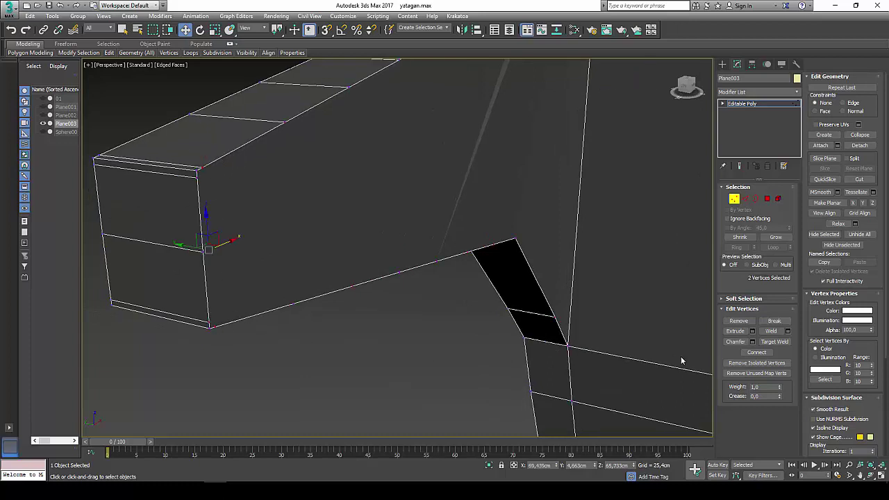
{"action": "left_click", "coordinate": [750, 352]}
{"action": "left_click", "coordinate": [284, 123]}
{"action": "left_click", "coordinate": [291, 303], "text": "ctrl"}
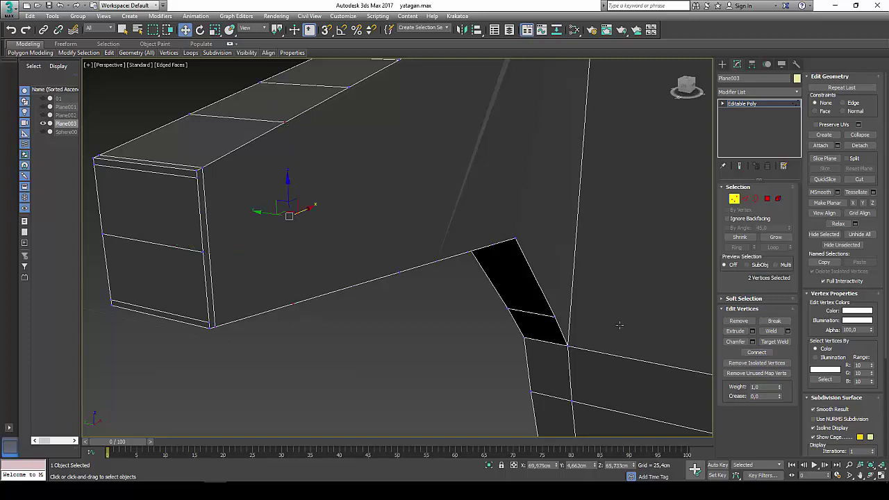
{"action": "left_click", "coordinate": [747, 352]}
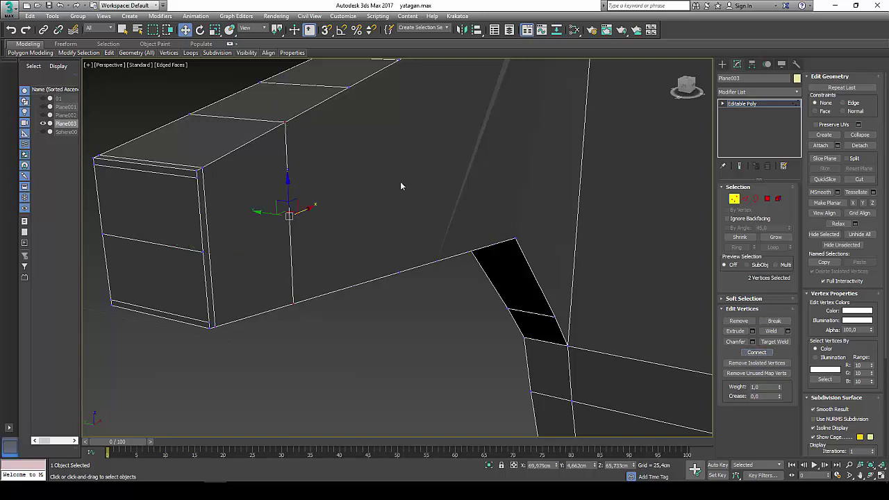
{"action": "left_click", "coordinate": [348, 89]}
{"action": "left_click", "coordinate": [354, 288], "text": "ctrl"}
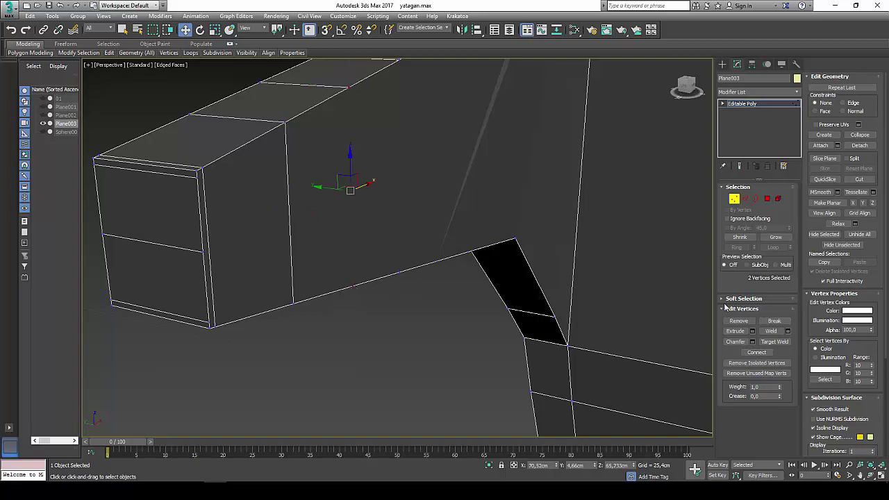
{"action": "left_click", "coordinate": [756, 351]}
{"action": "middle_click_drag", "start_coordinate": [401, 86], "coordinate": [404, 137]}
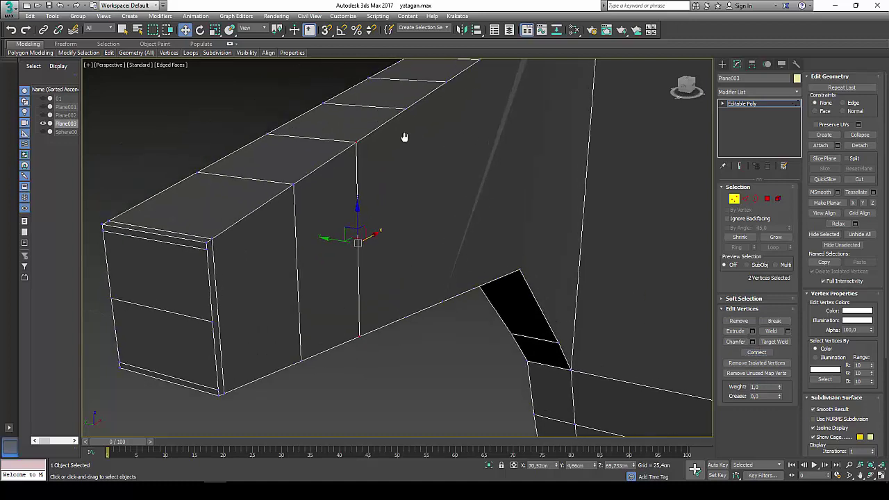
{"action": "left_click", "coordinate": [406, 109]}
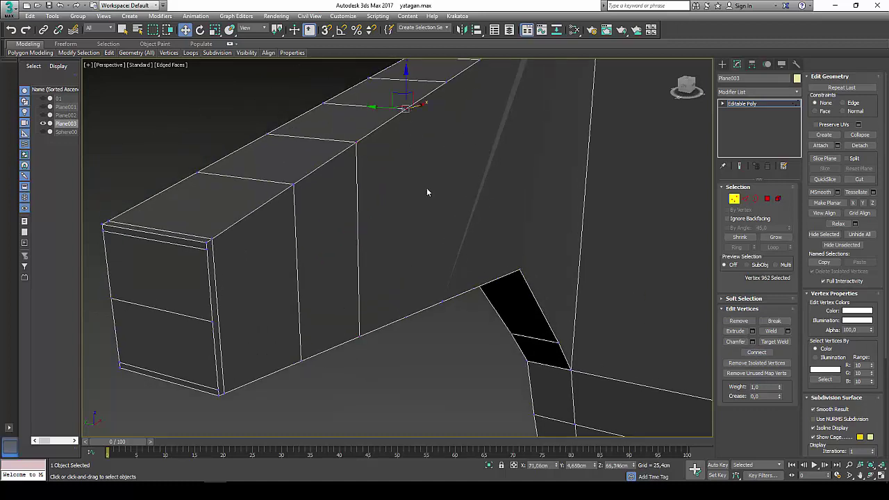
{"action": "left_click", "coordinate": [403, 318], "text": "ctrl"}
{"action": "left_click", "coordinate": [756, 352]}
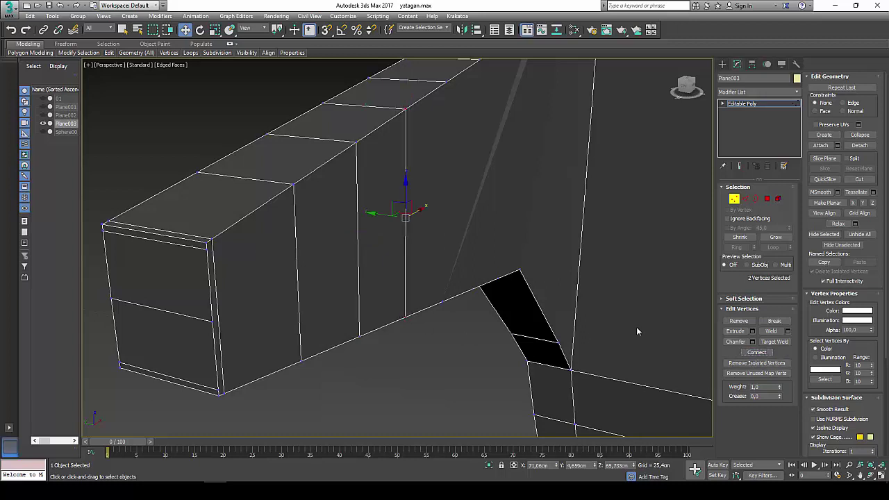
Connect four more vertex pairs along the fin wall toward the guard root.
{"action": "left_click", "coordinate": [443, 297]}
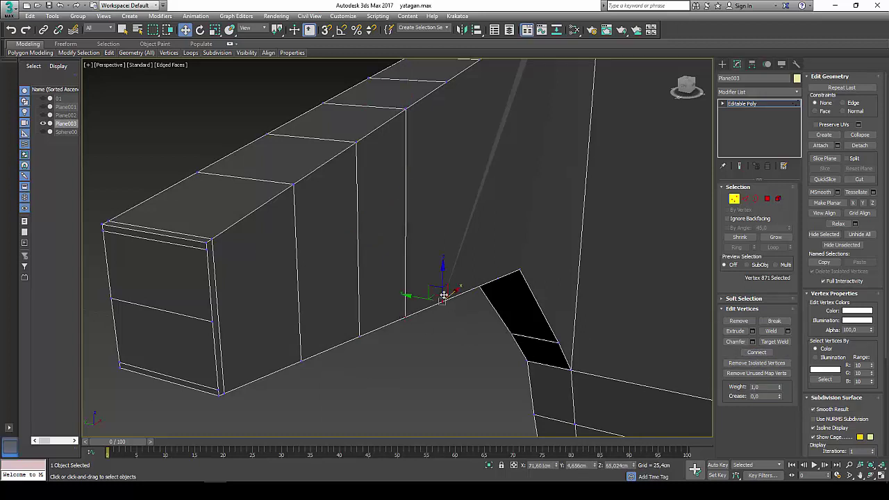
{"action": "left_click", "coordinate": [442, 88], "text": "ctrl"}
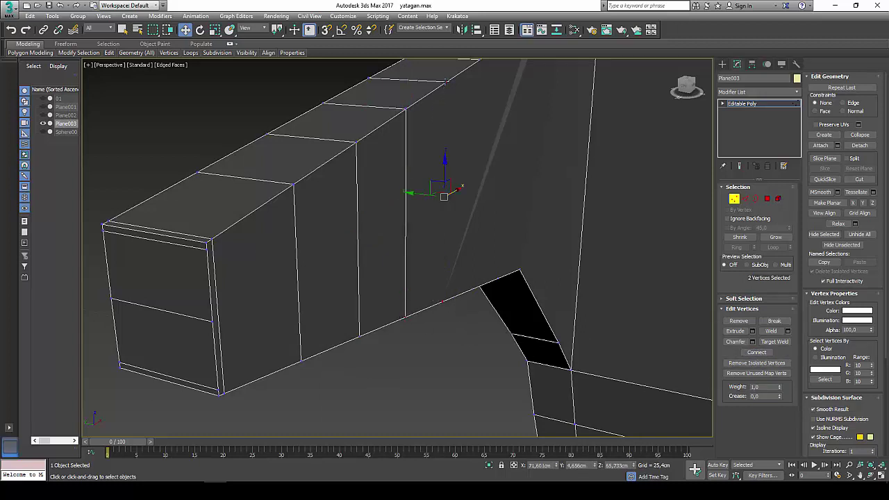
{"action": "left_click", "coordinate": [756, 352]}
{"action": "middle_click_drag", "start_coordinate": [506, 128], "coordinate": [496, 155], "text": "alt"}
{"action": "left_click", "coordinate": [467, 88]}
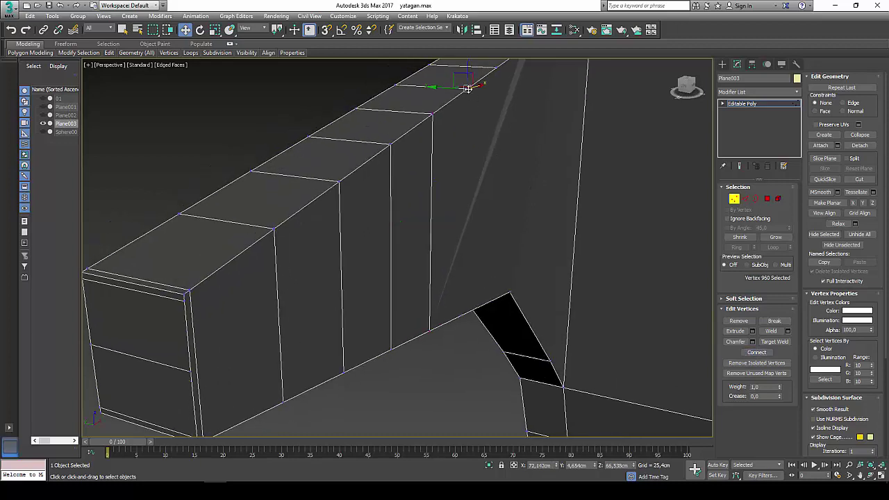
{"action": "left_click", "coordinate": [462, 314], "text": "ctrl"}
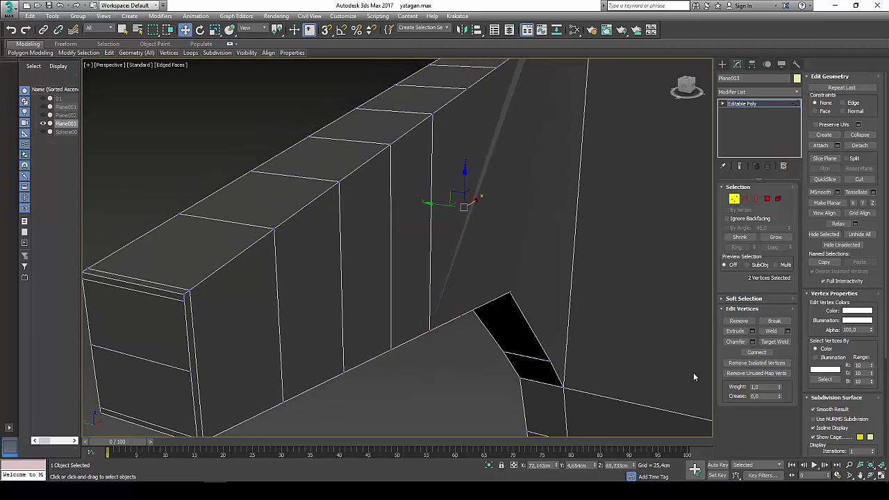
{"action": "left_click", "coordinate": [756, 352]}
{"action": "left_click", "coordinate": [488, 304]}
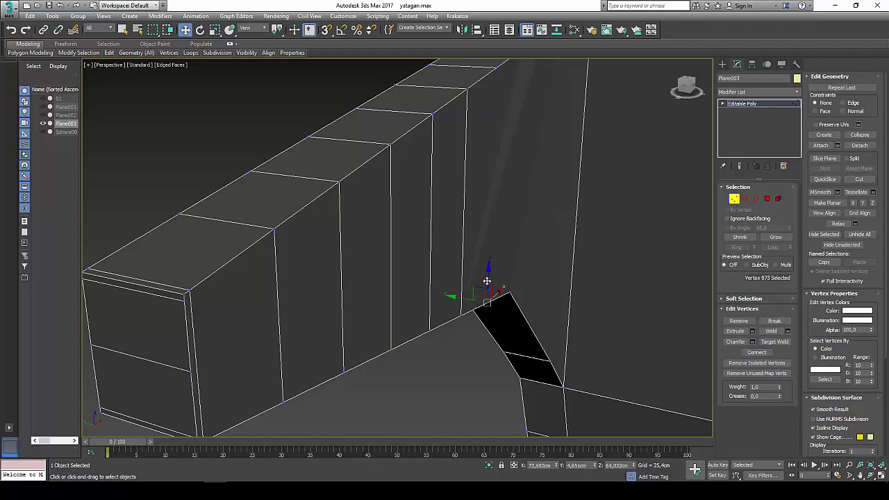
{"action": "left_click", "coordinate": [496, 68], "text": "ctrl"}
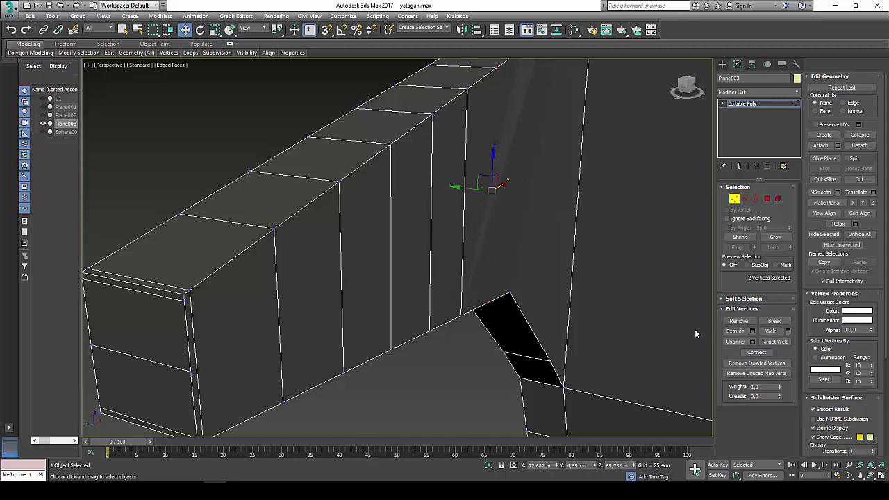
{"action": "left_click", "coordinate": [756, 352]}
{"action": "middle_click_drag", "start_coordinate": [616, 306], "coordinate": [504, 139], "text": "alt"}
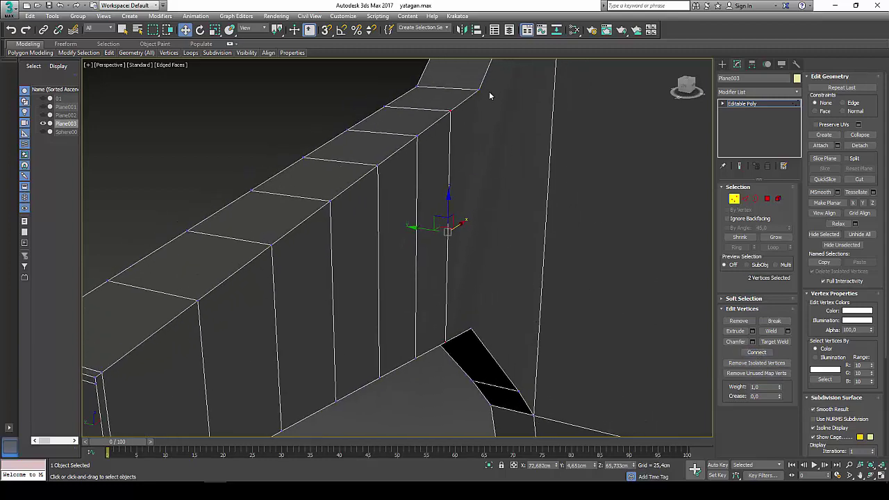
{"action": "left_click", "coordinate": [480, 90]}
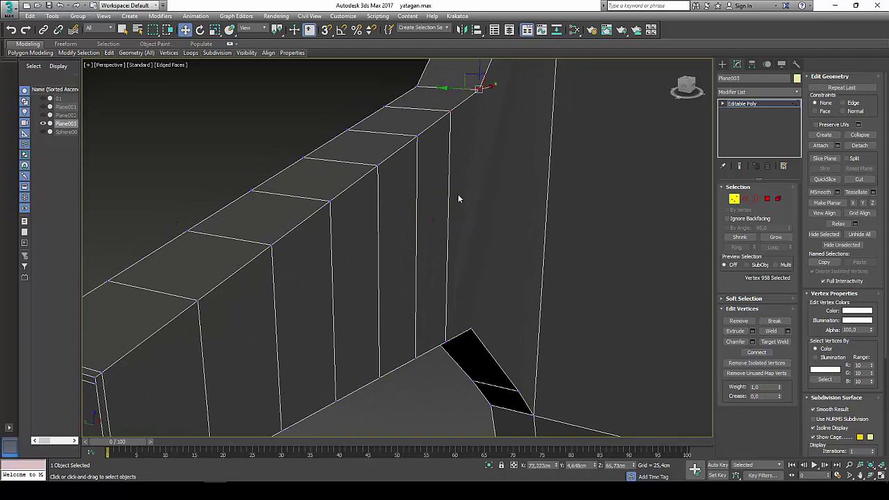
{"action": "left_click", "coordinate": [472, 329], "text": "ctrl"}
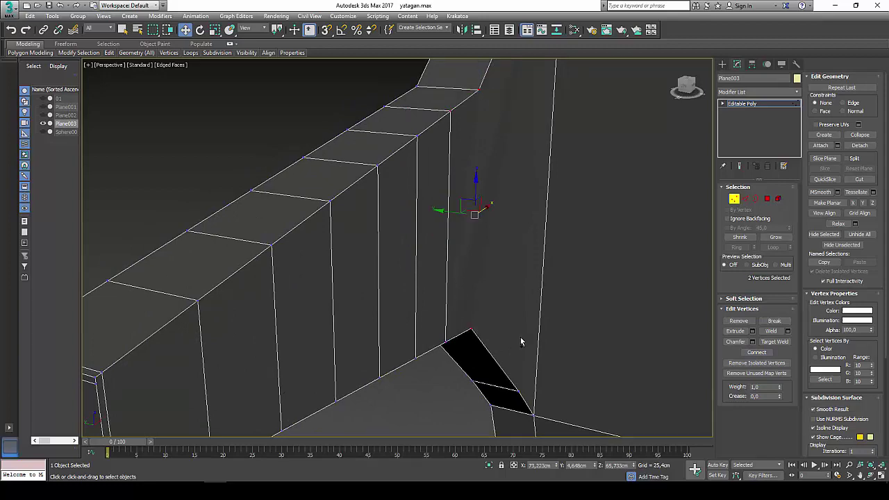
{"action": "left_click", "coordinate": [751, 354]}
{"action": "middle_click_drag", "start_coordinate": [500, 277], "coordinate": [453, 270], "text": "alt"}
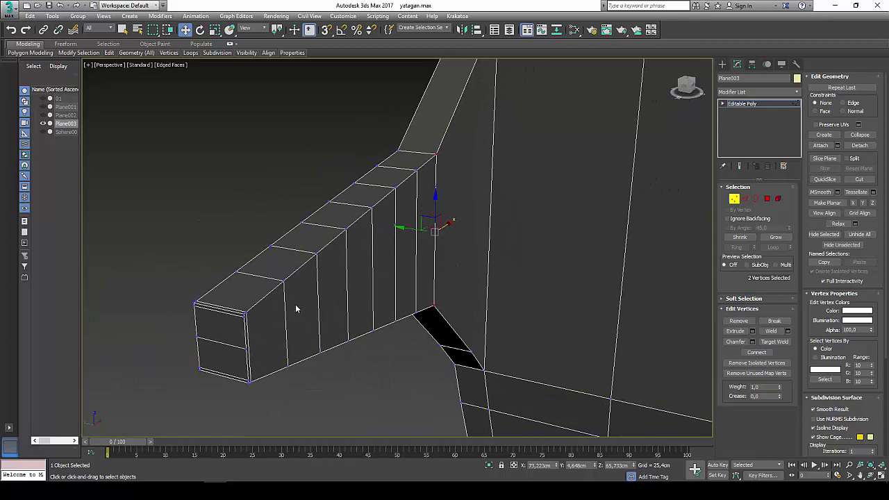
{"action": "middle_click_drag", "start_coordinate": [248, 330], "coordinate": [247, 260], "text": "alt"}
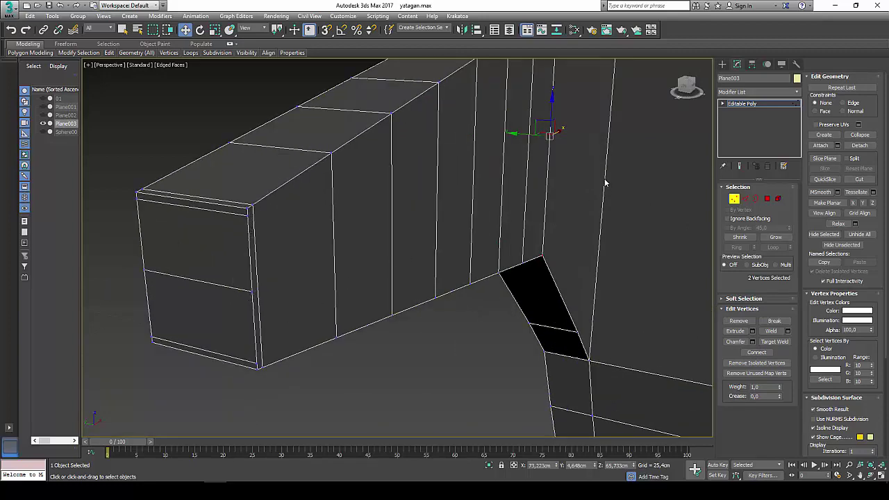
Select the ring of vertical edges along the left guard arm's side wall.
{"action": "left_click", "coordinate": [745, 198]}
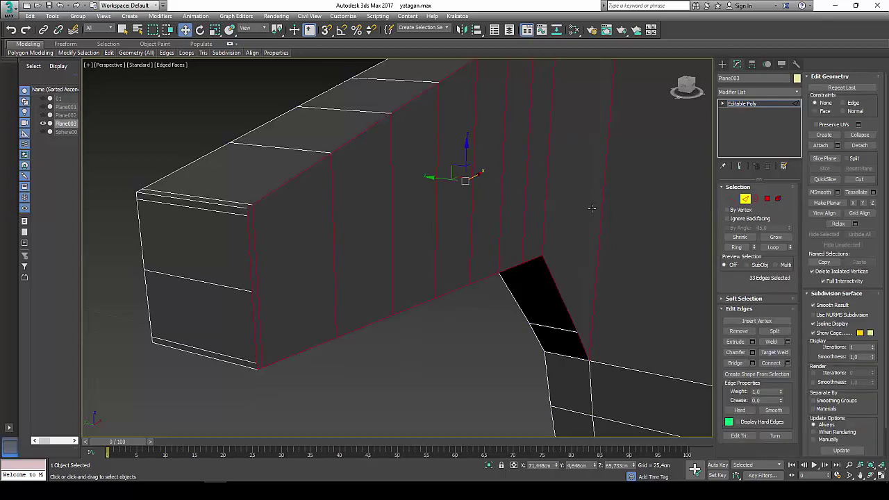
{"action": "left_click", "coordinate": [282, 231]}
{"action": "left_click", "coordinate": [254, 254]}
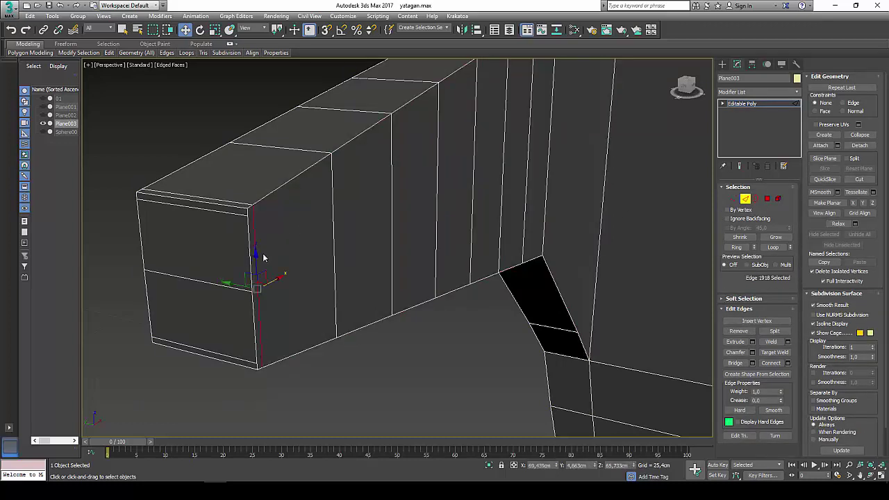
{"action": "left_click", "coordinate": [333, 255], "text": "ctrl"}
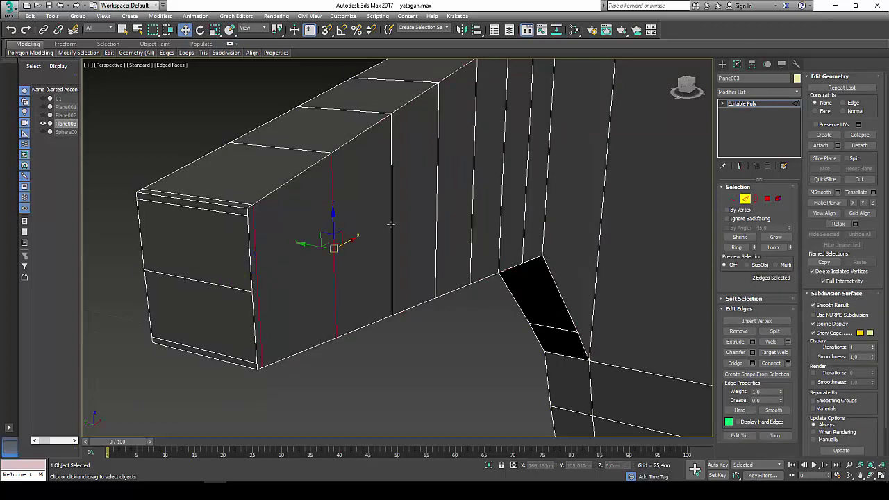
{"action": "left_click", "coordinate": [392, 221], "text": "ctrl"}
{"action": "left_click", "coordinate": [437, 192], "text": "ctrl"}
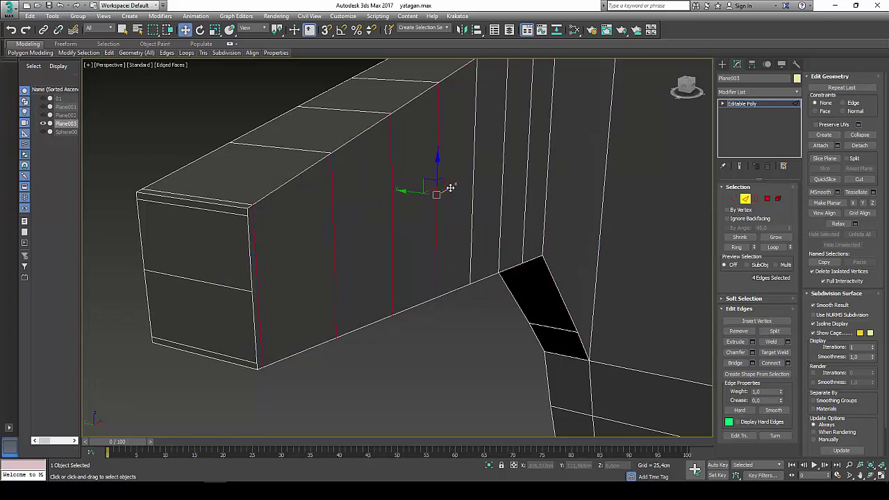
{"action": "left_click", "coordinate": [473, 173], "text": "ctrl"}
{"action": "left_click", "coordinate": [502, 169], "text": "ctrl"}
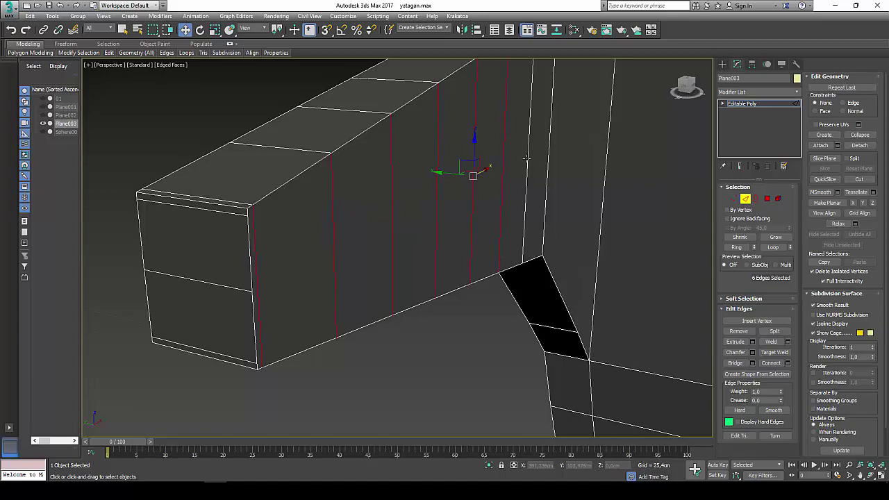
{"action": "left_click", "coordinate": [526, 159], "text": "ctrl"}
{"action": "left_click", "coordinate": [549, 160], "text": "ctrl"}
{"action": "left_click", "coordinate": [604, 154], "text": "ctrl"}
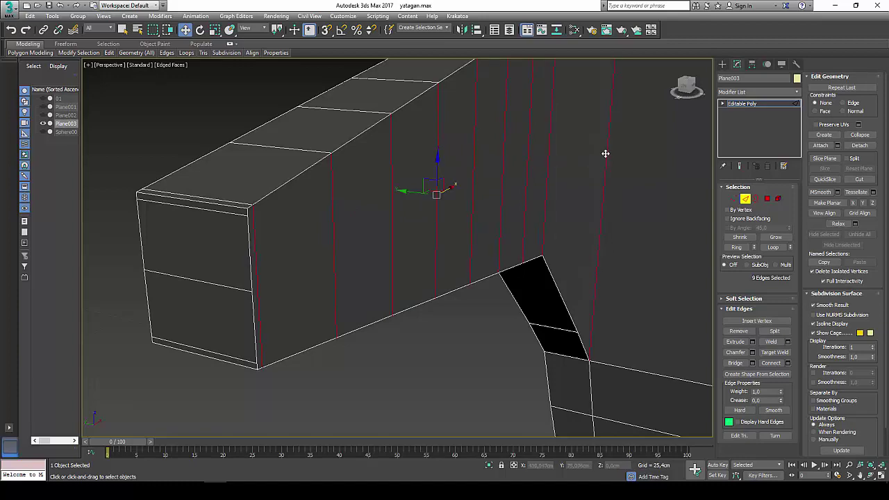
{"action": "scroll", "coordinate": [605, 153], "scroll_direction": "down", "scroll_amount": 3}
{"action": "middle_click_drag", "start_coordinate": [575, 159], "coordinate": [452, 197], "text": "alt"}
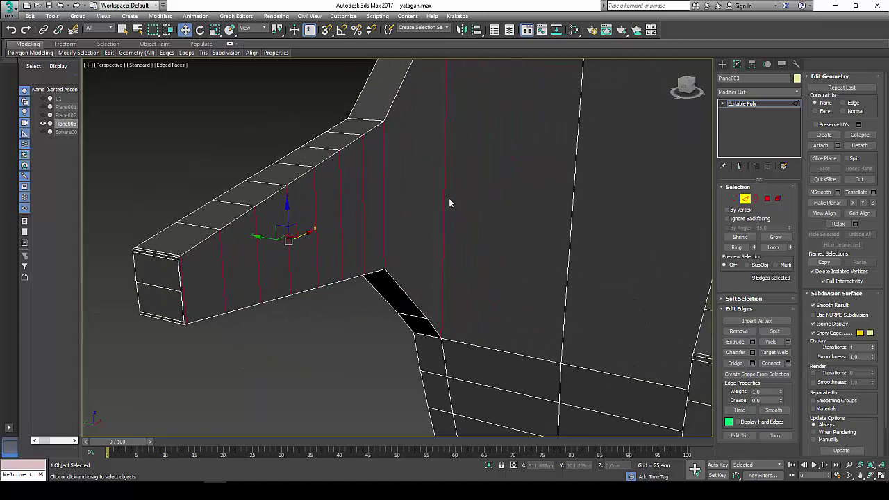
{"action": "scroll", "coordinate": [452, 200], "scroll_direction": "down", "scroll_amount": 2}
{"action": "left_click", "coordinate": [531, 186], "text": "ctrl"}
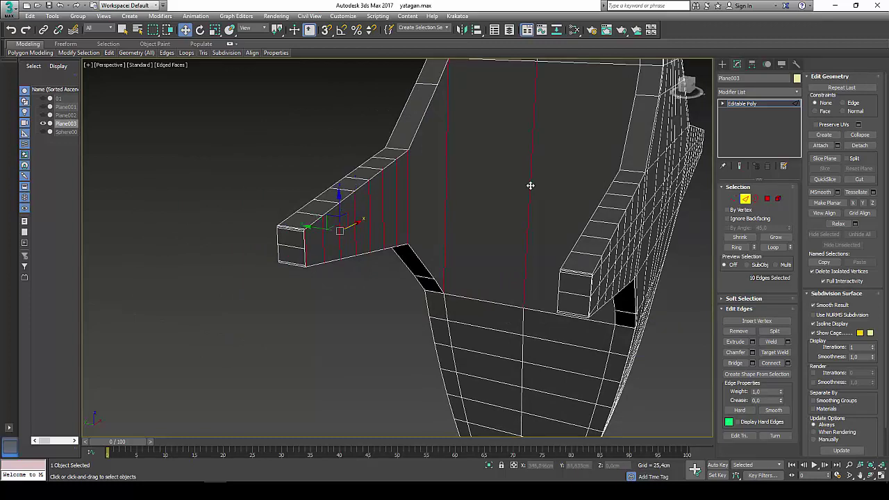
Connect the edge ring with Segments set to 2, then clear the edge selection.
{"action": "left_click", "coordinate": [787, 363]}
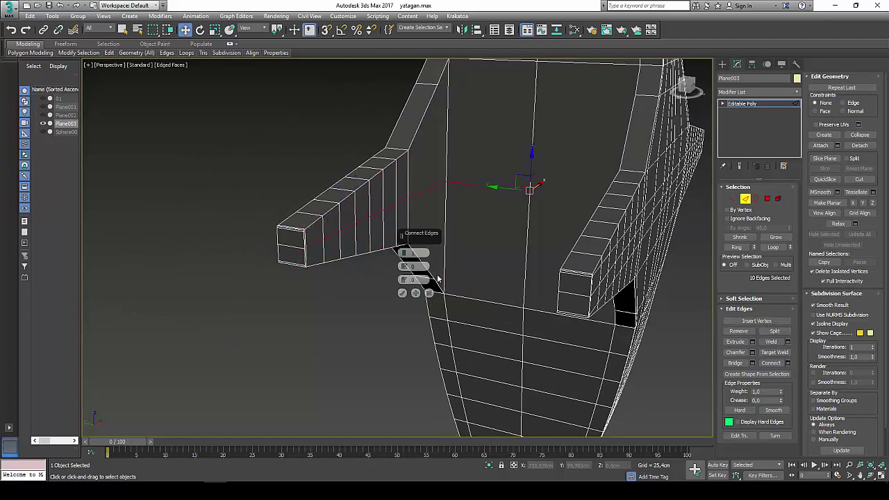
{"action": "left_click_drag", "start_coordinate": [406, 256], "coordinate": [404, 252]}
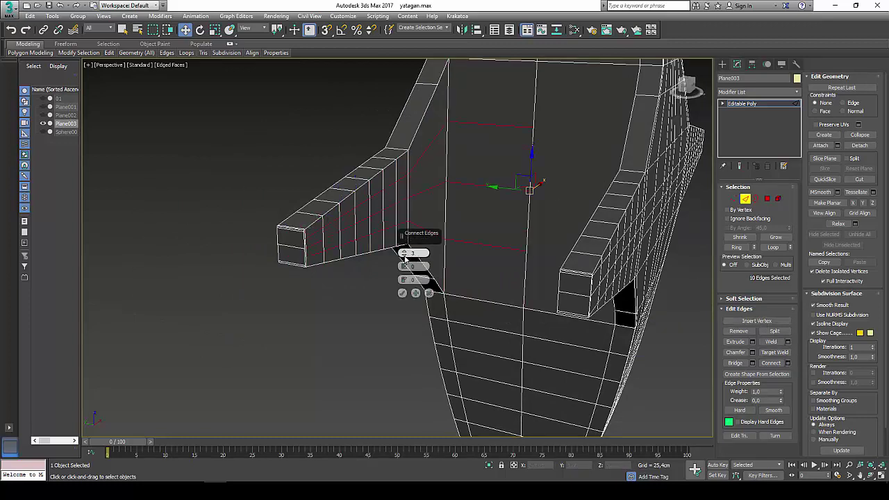
{"action": "left_click", "coordinate": [402, 292]}
{"action": "middle_click_drag", "start_coordinate": [322, 270], "coordinate": [304, 251]}
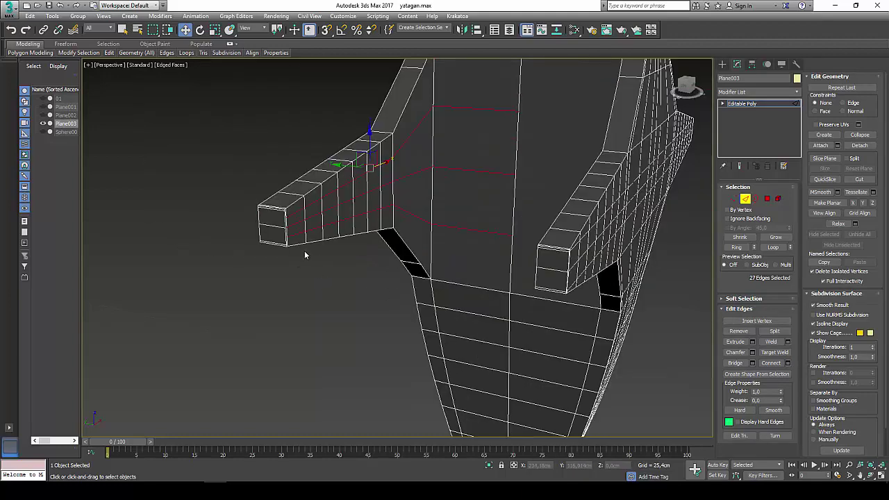
{"action": "scroll", "coordinate": [304, 255], "scroll_direction": "up", "scroll_amount": 5}
{"action": "middle_click_drag", "start_coordinate": [277, 223], "coordinate": [324, 274]}
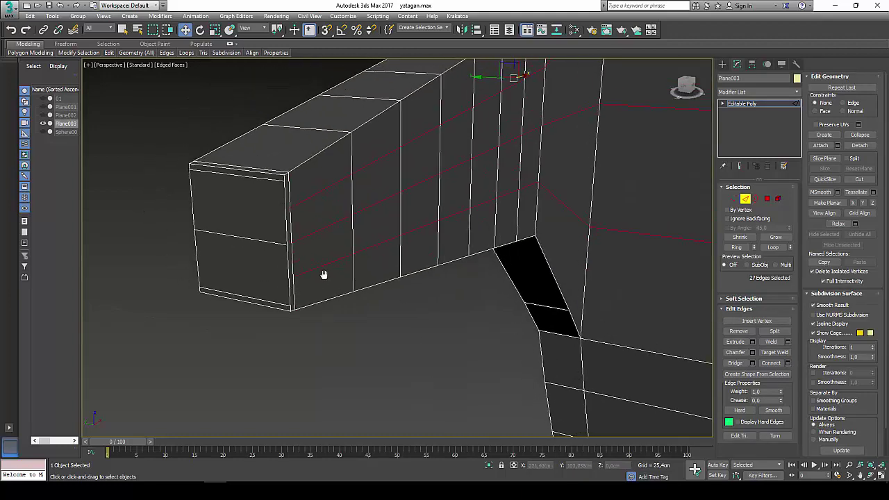
{"action": "left_click", "coordinate": [331, 207]}
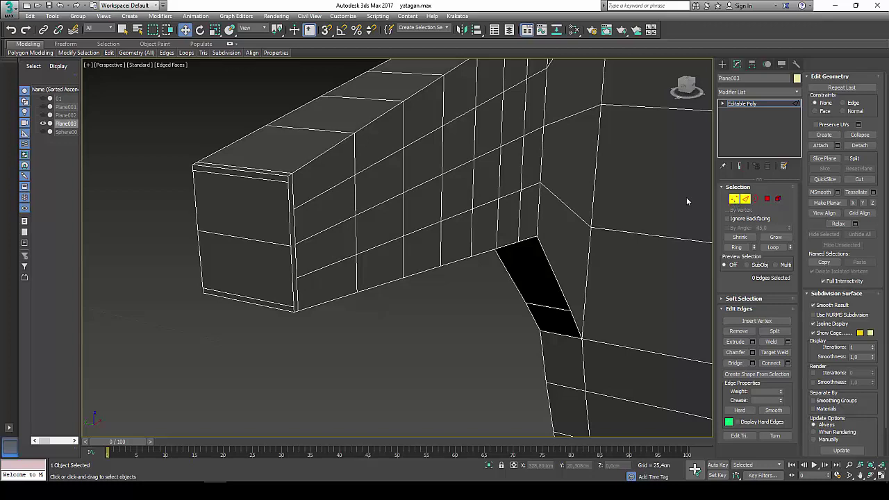
{"action": "left_click", "coordinate": [734, 198]}
Reposition the left arm's front-end vertices and connect them with new edges.
{"action": "left_click", "coordinate": [292, 209]}
{"action": "left_click_drag", "start_coordinate": [292, 208], "coordinate": [293, 159]}
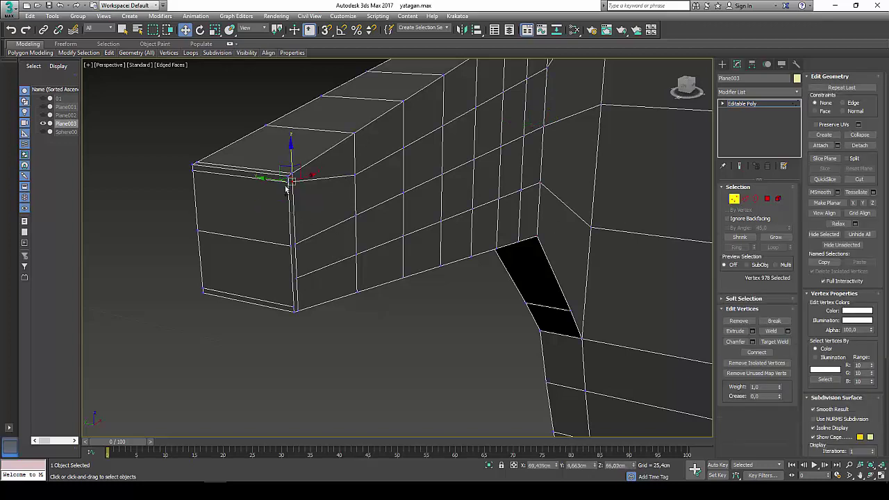
{"action": "left_click_drag", "start_coordinate": [278, 160], "coordinate": [351, 213]}
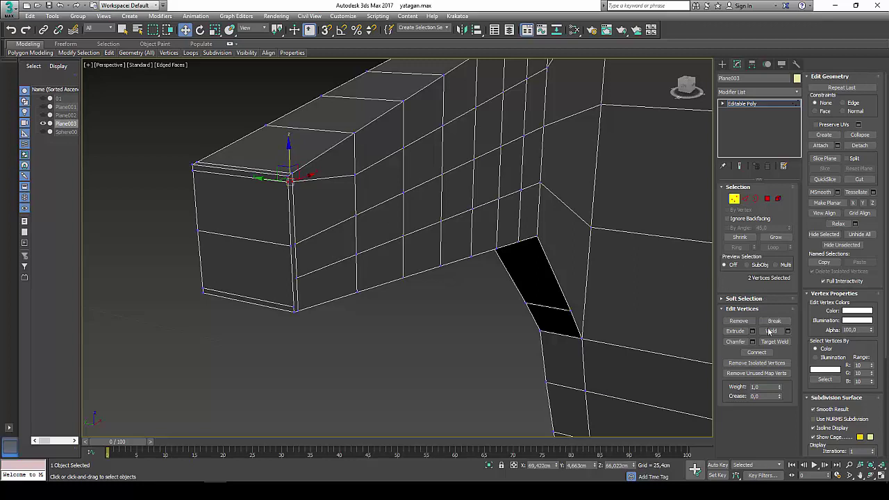
{"action": "left_click", "coordinate": [297, 276]}
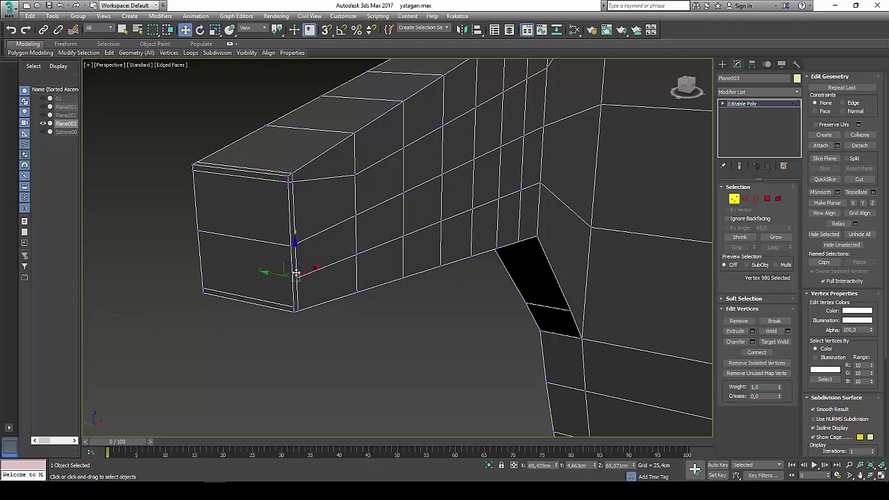
{"action": "mouse_move", "coordinate": [294, 255]}
{"action": "left_mouse_down"}
{"action": "mouse_move", "coordinate": [297, 305]}
{"action": "mouse_move", "coordinate": [368, 329]}
{"action": "left_mouse_up"}
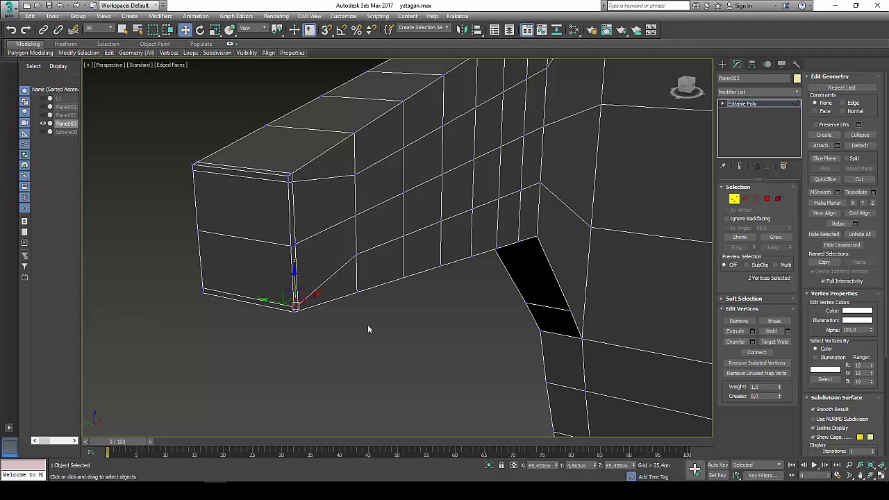
{"action": "left_click", "coordinate": [768, 352]}
{"action": "left_click", "coordinate": [292, 243]}
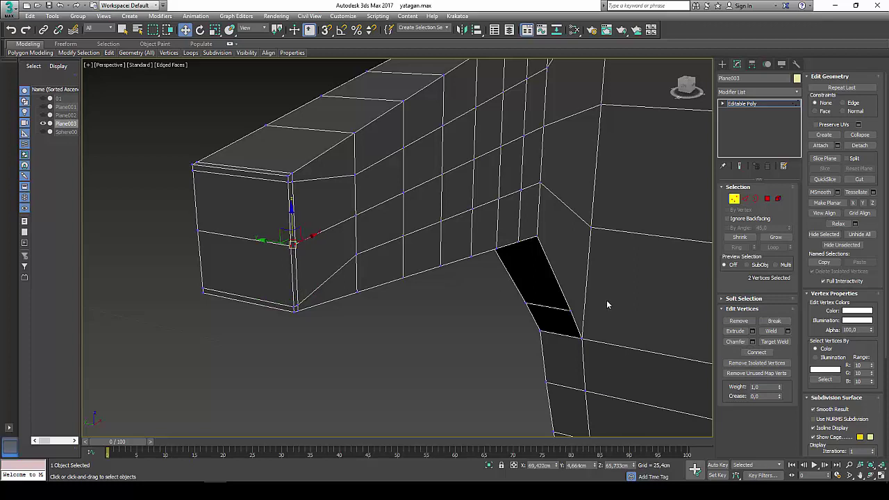
{"action": "left_click", "coordinate": [739, 354]}
Drop each lower-loop vertex down along Z onto the arm's bottom edge.
{"action": "left_click", "coordinate": [355, 251]}
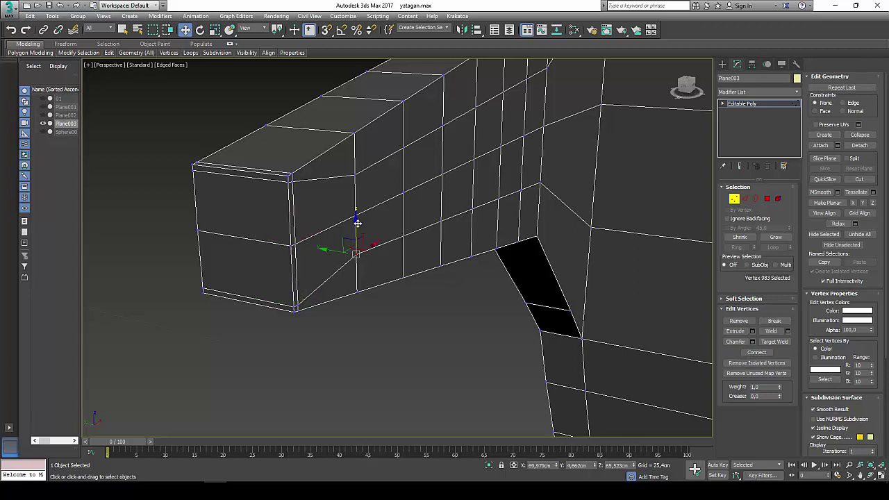
{"action": "left_click_drag", "start_coordinate": [357, 222], "coordinate": [407, 259]}
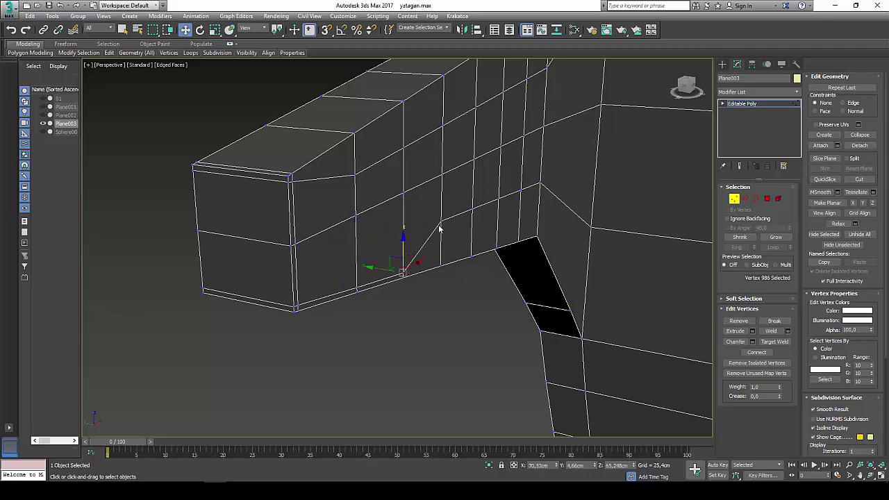
{"action": "left_click_drag", "start_coordinate": [439, 226], "coordinate": [445, 257]}
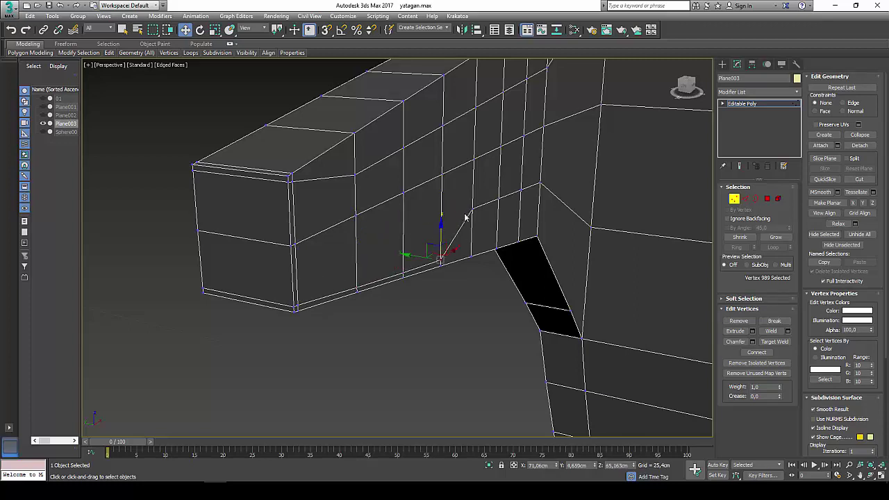
{"action": "left_click_drag", "start_coordinate": [477, 252], "coordinate": [520, 190]}
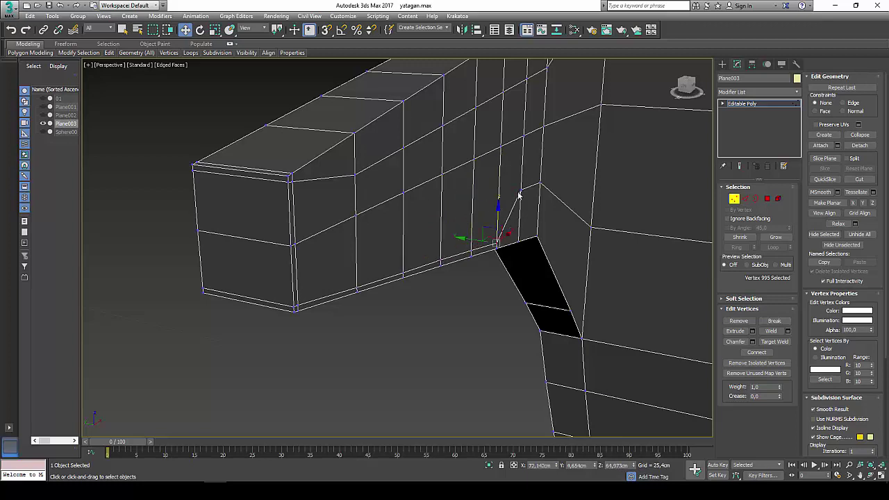
{"action": "left_click_drag", "start_coordinate": [519, 189], "coordinate": [518, 235]}
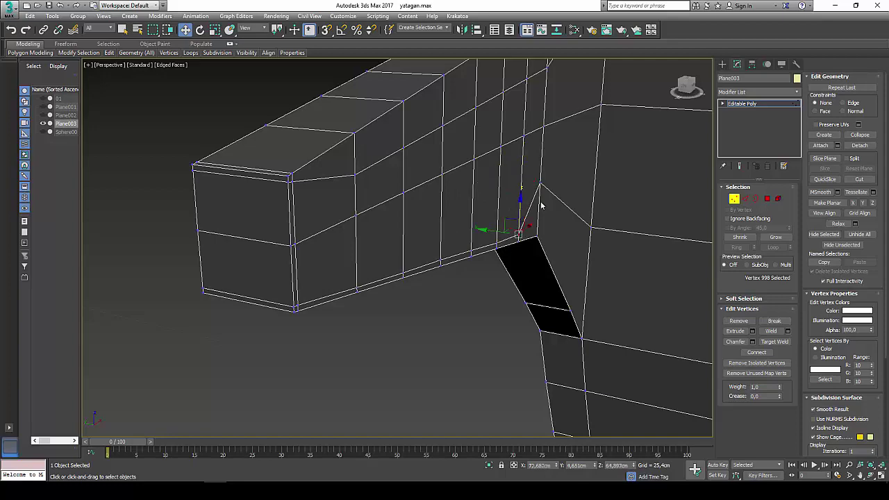
{"action": "left_click_drag", "start_coordinate": [539, 186], "coordinate": [539, 232]}
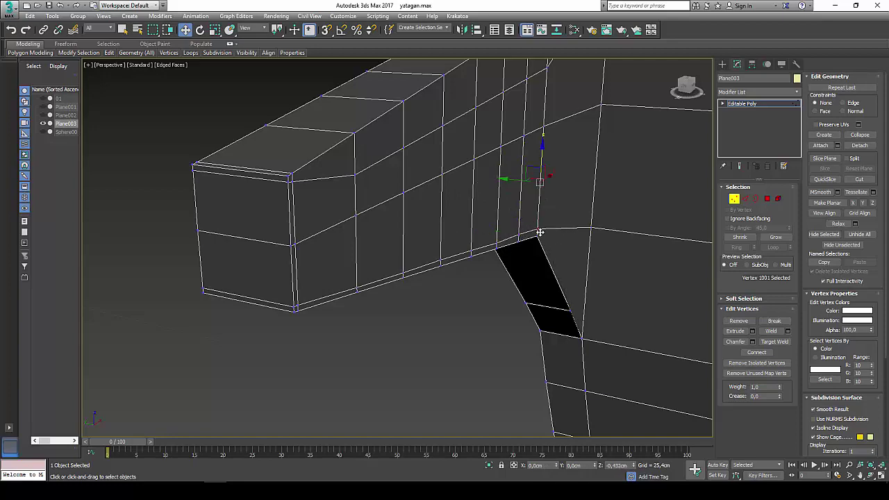
{"action": "scroll", "coordinate": [570, 236], "scroll_direction": "down", "scroll_amount": 2}
{"action": "mouse_move", "coordinate": [570, 236]}
{"action": "middle_mouse_down"}
{"action": "mouse_move", "coordinate": [475, 176]}
{"action": "mouse_move", "coordinate": [462, 181]}
{"action": "middle_mouse_up"}
{"action": "scroll", "coordinate": [490, 187], "scroll_direction": "up", "scroll_amount": 3}
{"action": "scroll", "coordinate": [476, 179], "scroll_direction": "down", "scroll_amount": 2}
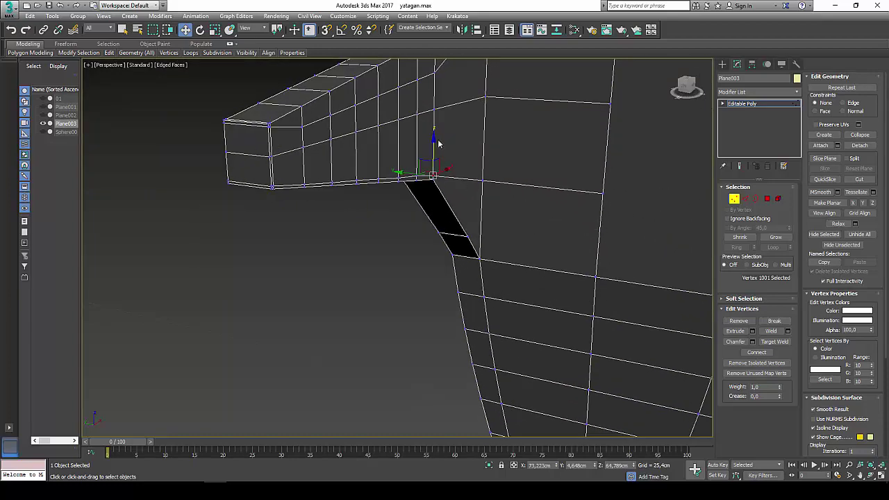
Raise each upper-loop vertex of the left arm along Z toward its top edge.
{"action": "mouse_move", "coordinate": [421, 113]}
{"action": "middle_mouse_down", "text": "alt"}
{"action": "mouse_move", "coordinate": [421, 184]}
{"action": "mouse_move", "coordinate": [436, 166]}
{"action": "middle_mouse_up", "text": "alt"}
{"action": "left_click", "coordinate": [436, 114]}
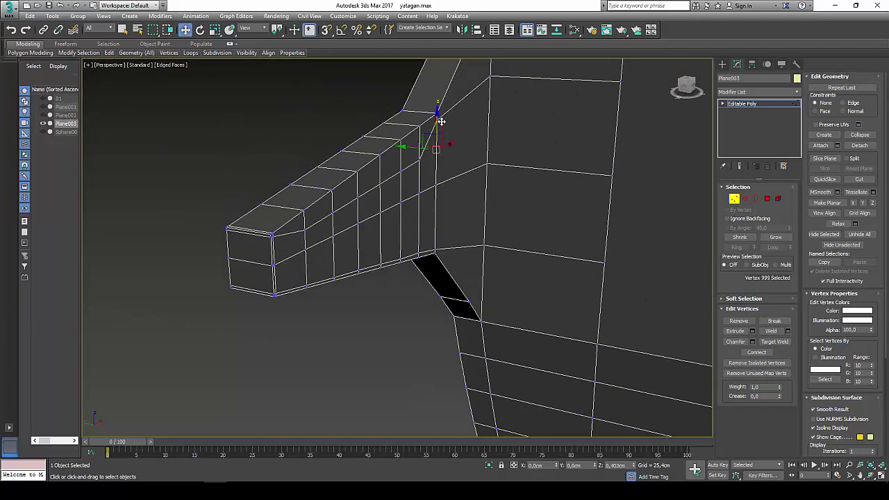
{"action": "left_click", "coordinate": [417, 158]}
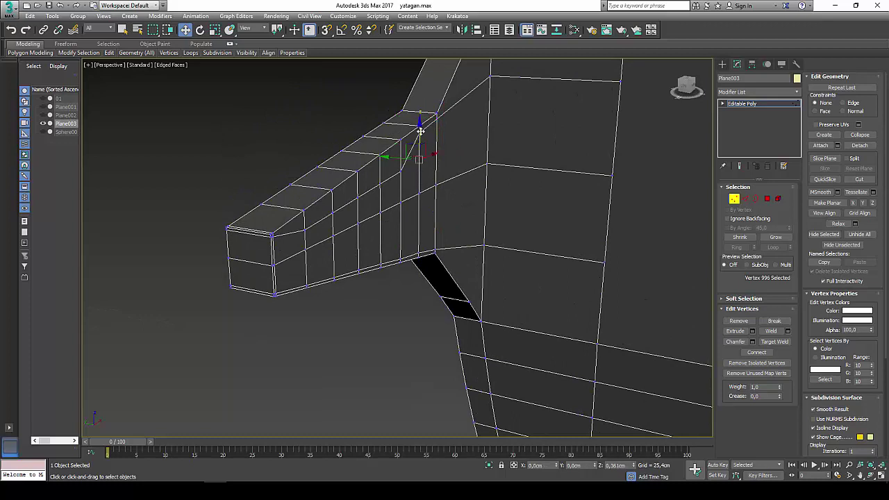
{"action": "left_click_drag", "start_coordinate": [419, 139], "coordinate": [420, 125]}
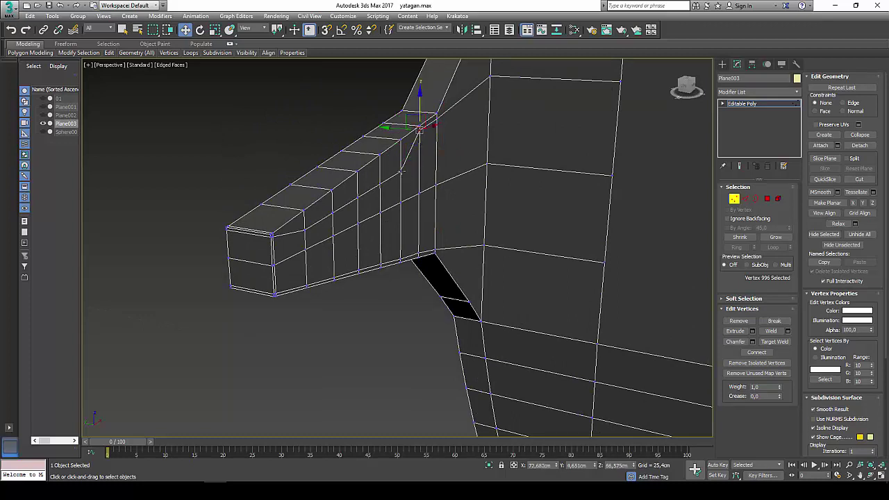
{"action": "left_click_drag", "start_coordinate": [401, 170], "coordinate": [401, 144]}
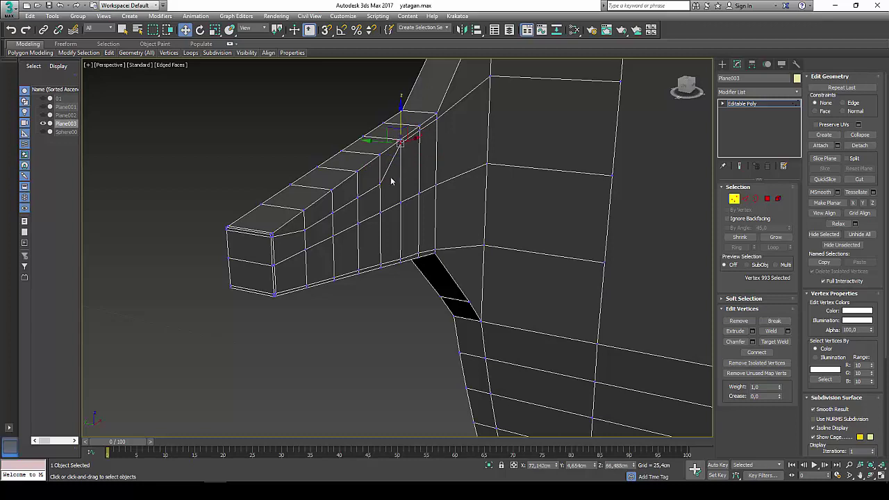
{"action": "left_click", "coordinate": [381, 183]}
{"action": "left_click_drag", "start_coordinate": [374, 202], "coordinate": [356, 173]}
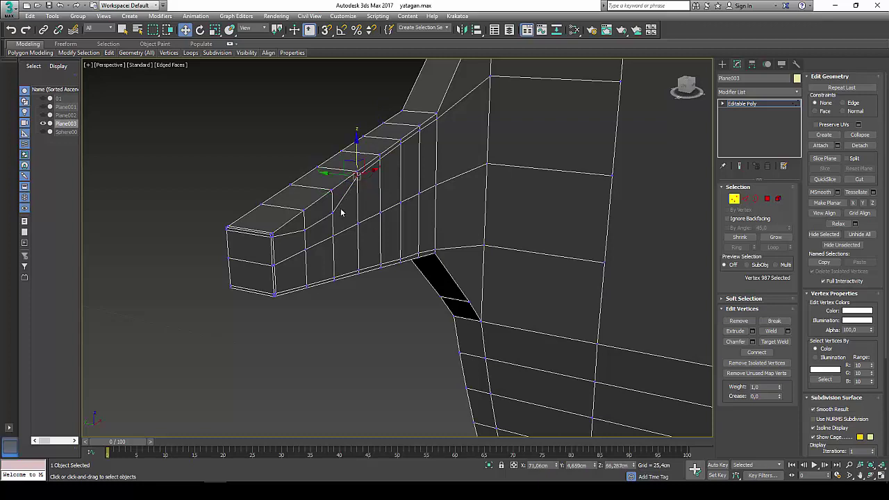
{"action": "left_click", "coordinate": [331, 211]}
{"action": "left_click_drag", "start_coordinate": [331, 210], "coordinate": [331, 188]}
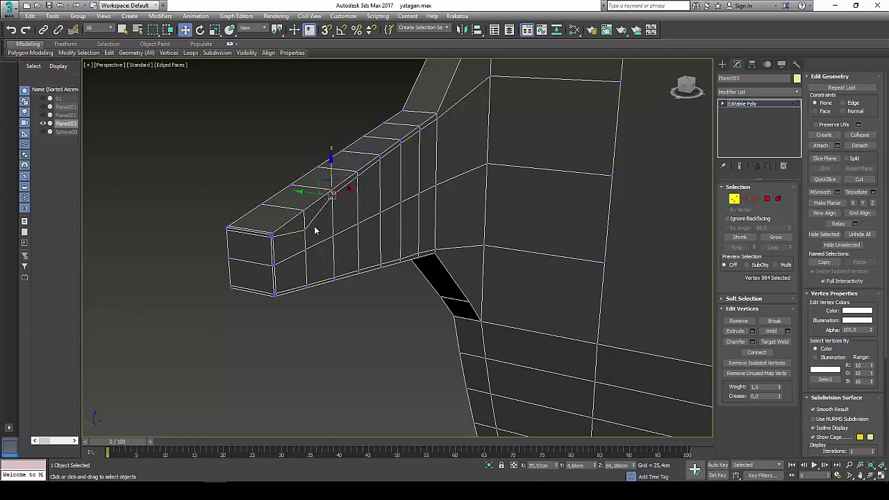
{"action": "left_click", "coordinate": [302, 211]}
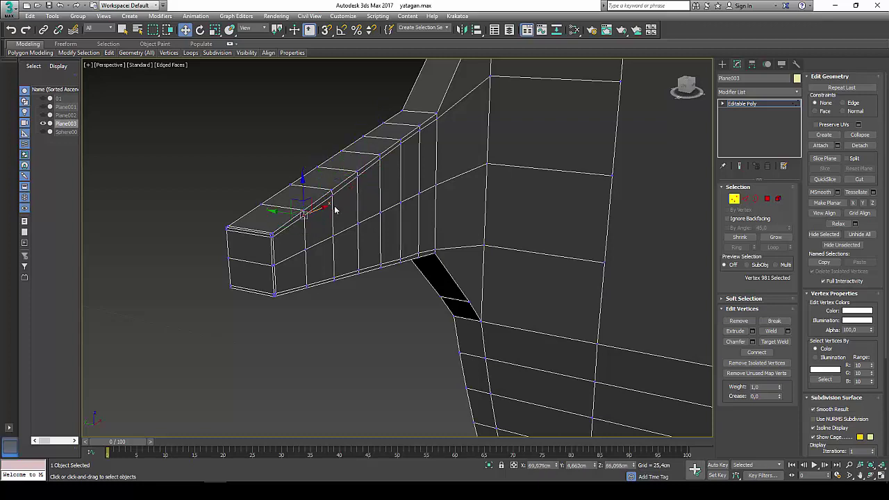
{"action": "scroll", "coordinate": [410, 180], "scroll_direction": "down", "scroll_amount": 3}
{"action": "mouse_move", "coordinate": [410, 179]}
{"action": "middle_mouse_down"}
{"action": "mouse_move", "coordinate": [366, 218]}
{"action": "mouse_move", "coordinate": [380, 202]}
{"action": "mouse_move", "coordinate": [365, 208]}
{"action": "middle_mouse_up"}
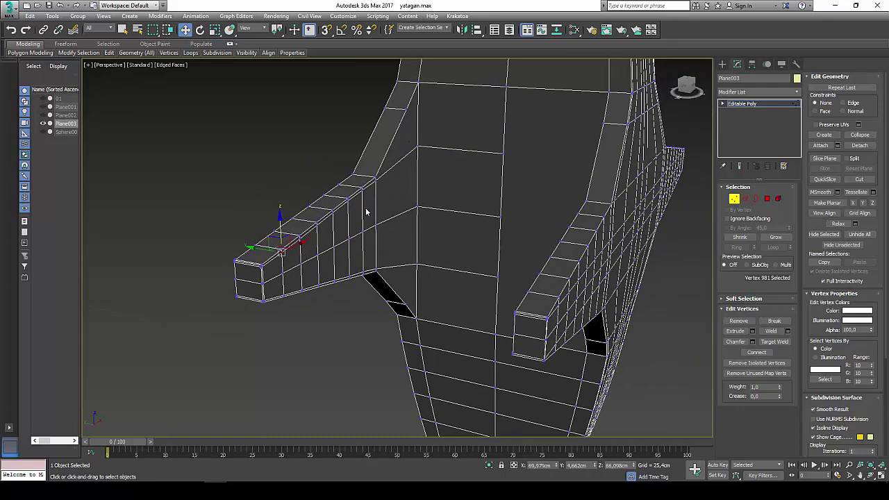
{"action": "left_click", "coordinate": [859, 179]}
{"action": "left_click", "coordinate": [407, 109]}
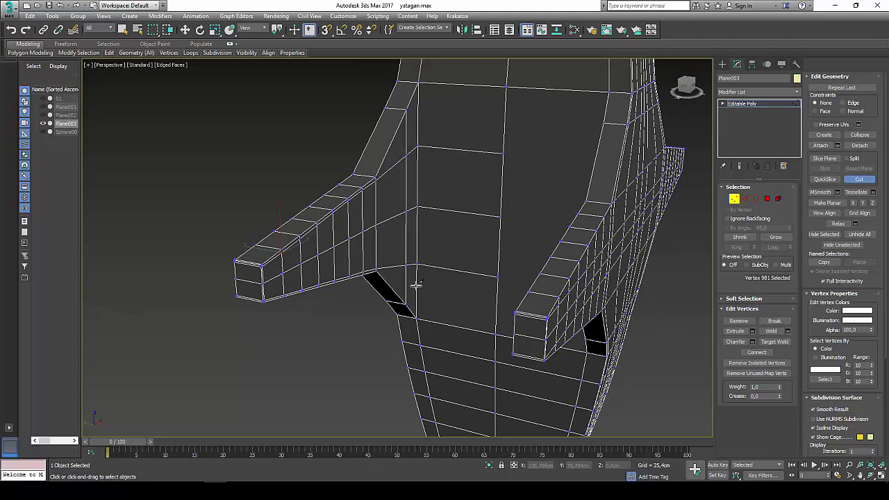
{"action": "scroll", "coordinate": [412, 285], "scroll_direction": "down", "scroll_amount": 3}
{"action": "scroll", "coordinate": [420, 281], "scroll_direction": "down", "scroll_amount": 2}
{"action": "right_click", "coordinate": [464, 268]}
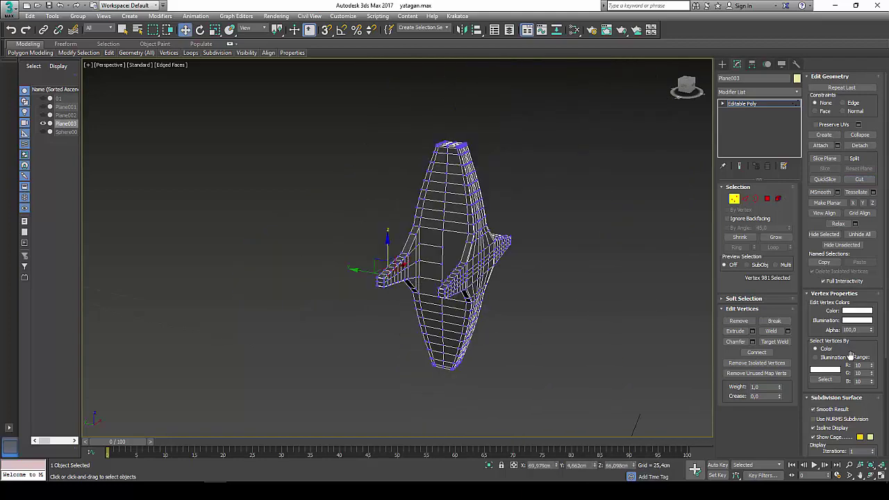
{"action": "left_click", "coordinate": [871, 478]}
{"action": "mouse_move", "coordinate": [423, 191]}
{"action": "left_mouse_down"}
{"action": "mouse_move", "coordinate": [402, 143]}
{"action": "mouse_move", "coordinate": [397, 161]}
{"action": "mouse_move", "coordinate": [384, 107]}
{"action": "mouse_move", "coordinate": [371, 138]}
{"action": "mouse_move", "coordinate": [347, 139]}
{"action": "mouse_move", "coordinate": [421, 155]}
{"action": "mouse_move", "coordinate": [444, 142]}
{"action": "mouse_move", "coordinate": [416, 143]}
{"action": "mouse_move", "coordinate": [432, 139]}
{"action": "mouse_move", "coordinate": [418, 153]}
{"action": "left_mouse_up"}
Insert a lengthwise Swift Loop along the guard's side, then zoom extents on the whole guard.
{"action": "right_click", "coordinate": [429, 167]}
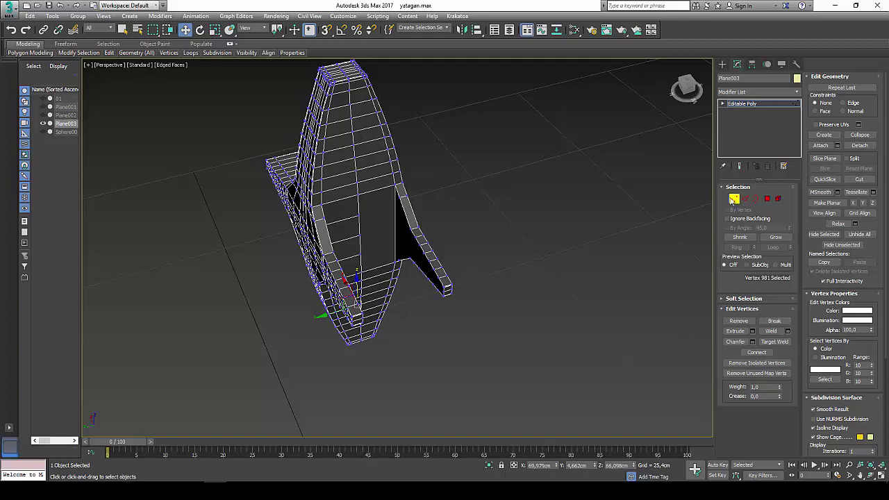
{"action": "left_click", "coordinate": [544, 216]}
{"action": "scroll", "coordinate": [319, 221], "scroll_direction": "up", "scroll_amount": 5}
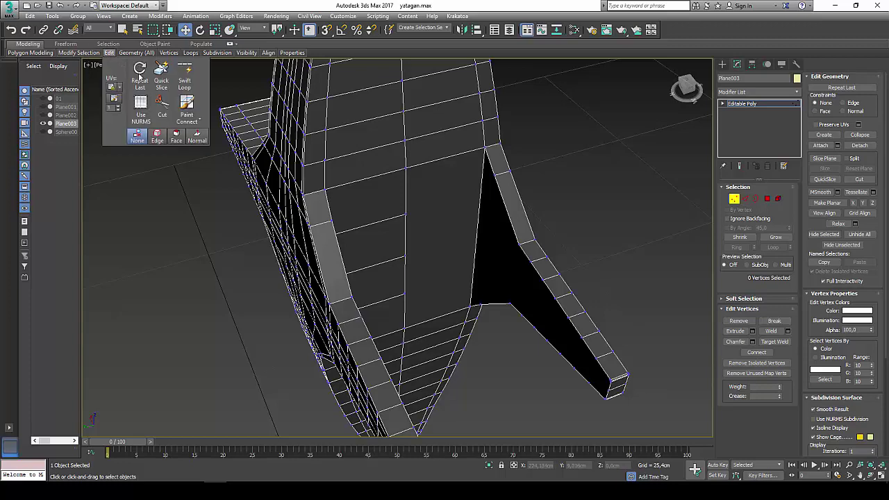
{"action": "left_click", "coordinate": [184, 75]}
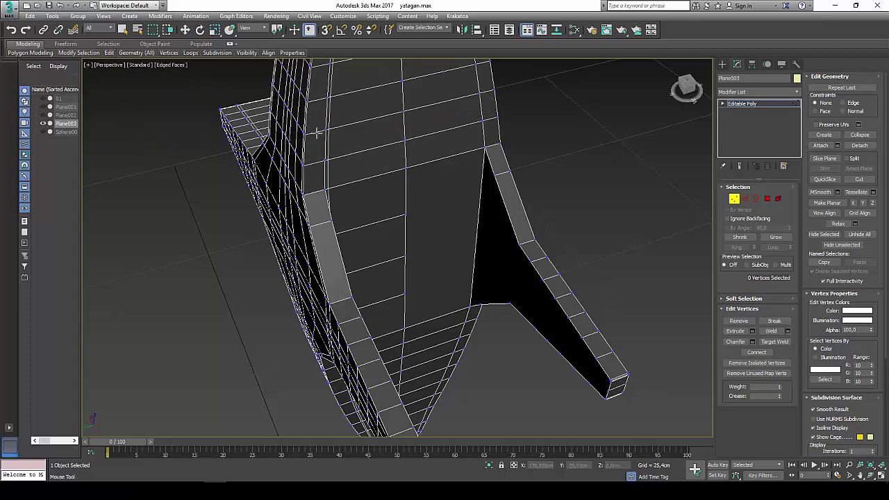
{"action": "left_click", "coordinate": [333, 266]}
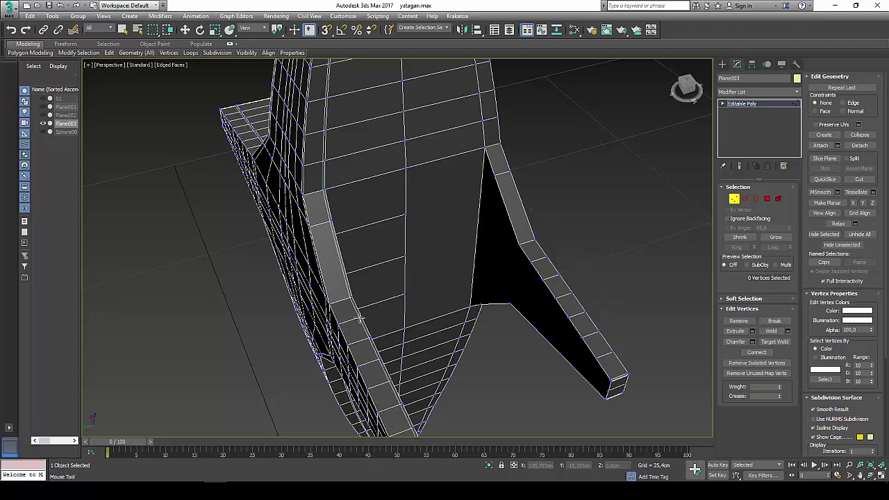
{"action": "left_click", "coordinate": [342, 320]}
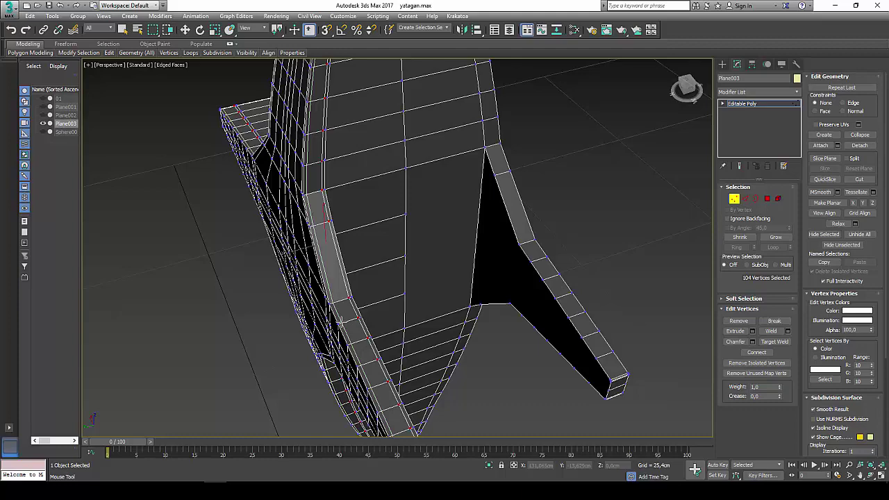
{"action": "left_click", "coordinate": [734, 199]}
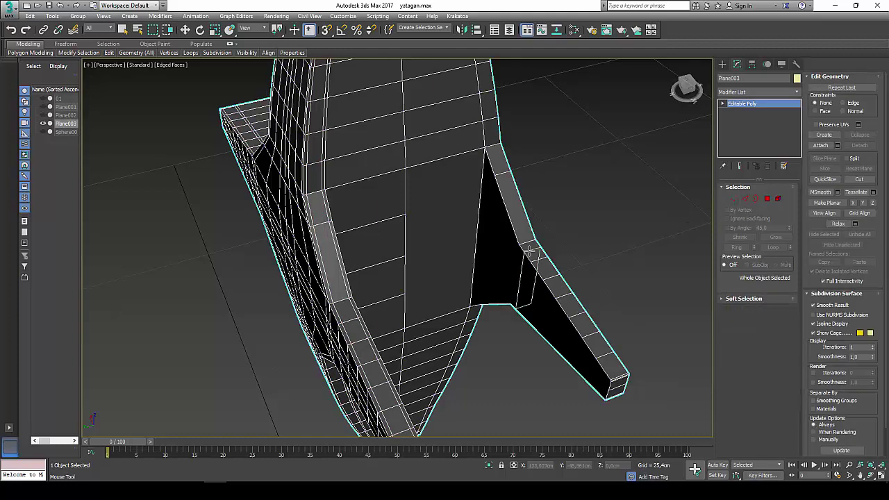
{"action": "key", "text": "z"}
{"action": "key", "text": "w"}
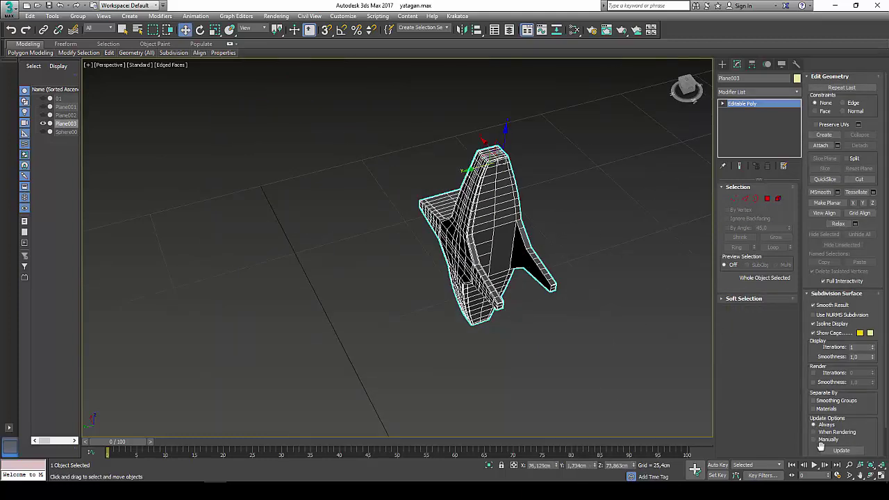
{"action": "left_click", "coordinate": [766, 199]}
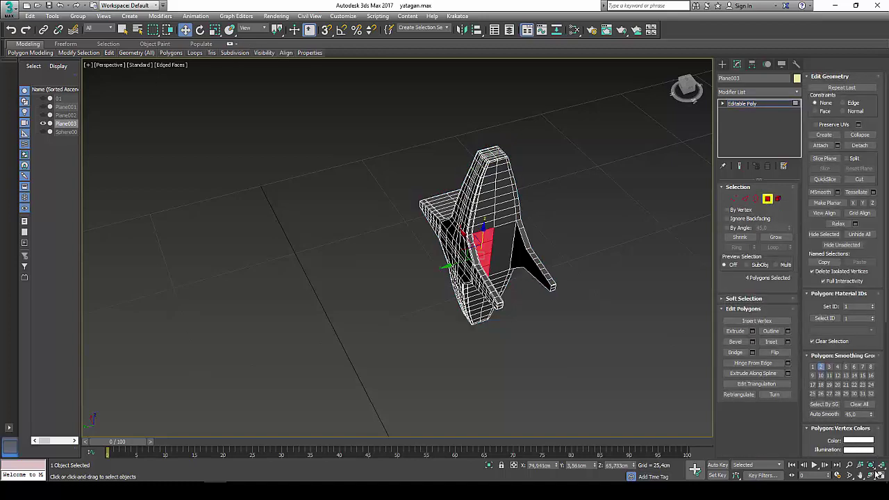
Box-select and delete the guard's right-half polygons in the maximized Left view.
{"action": "left_click", "coordinate": [879, 475]}
{"action": "scroll", "coordinate": [354, 346], "scroll_direction": "down", "scroll_amount": 2}
{"action": "middle_click_drag", "start_coordinate": [354, 346], "coordinate": [341, 333]}
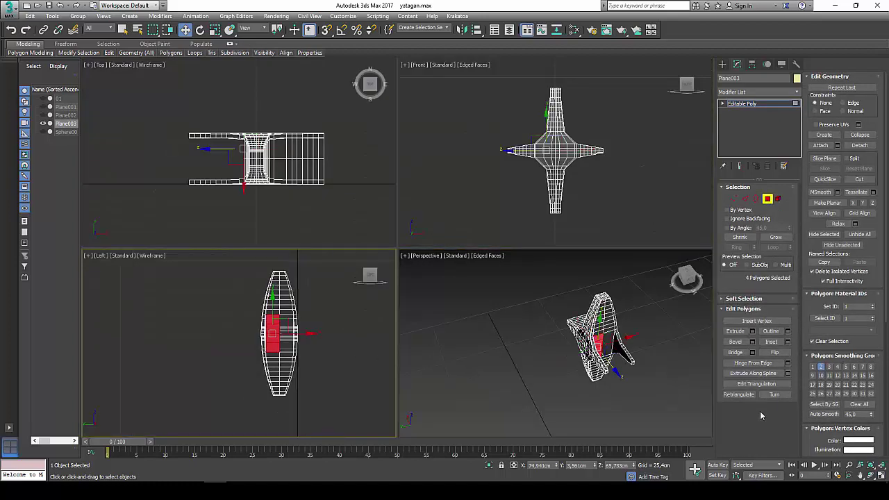
{"action": "left_click", "coordinate": [879, 475]}
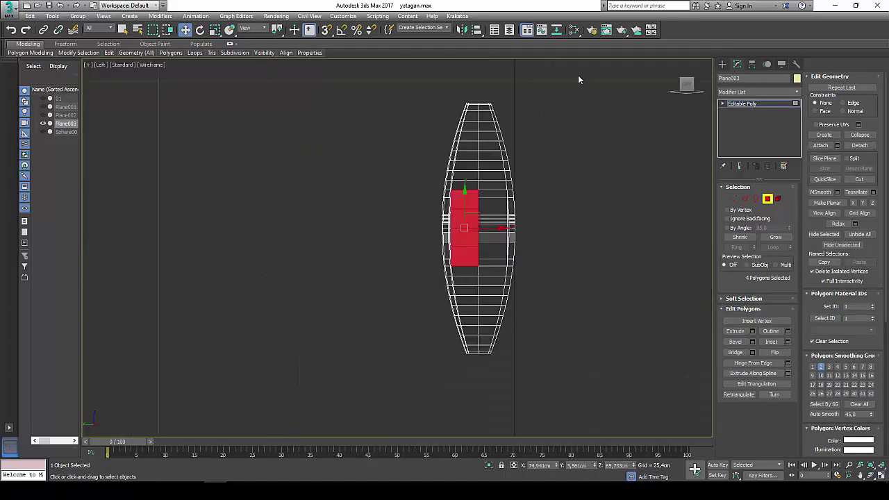
{"action": "mouse_move", "coordinate": [578, 75]}
{"action": "left_mouse_down"}
{"action": "mouse_move", "coordinate": [541, 425]}
{"action": "mouse_move", "coordinate": [482, 427]}
{"action": "left_mouse_up"}
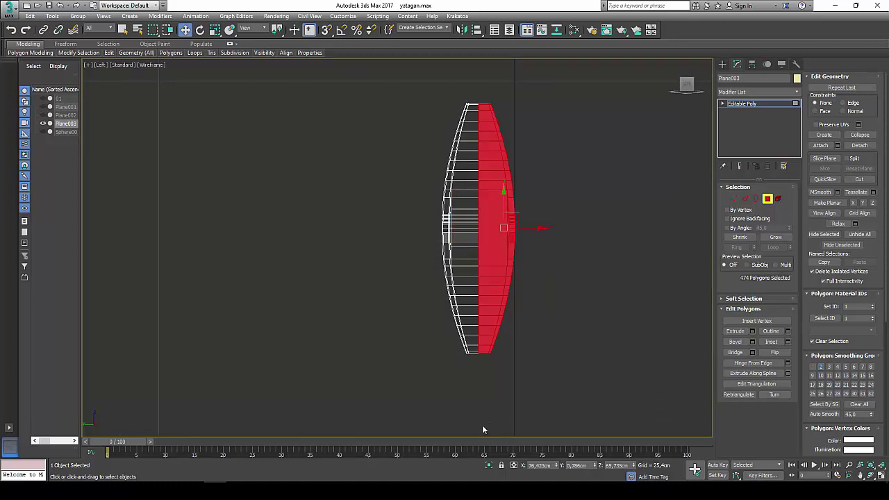
{"action": "key", "text": "Delete"}
Add a Symmetry modifier to the half guard with Mirror Axis set to Z.
{"action": "left_click", "coordinate": [741, 103]}
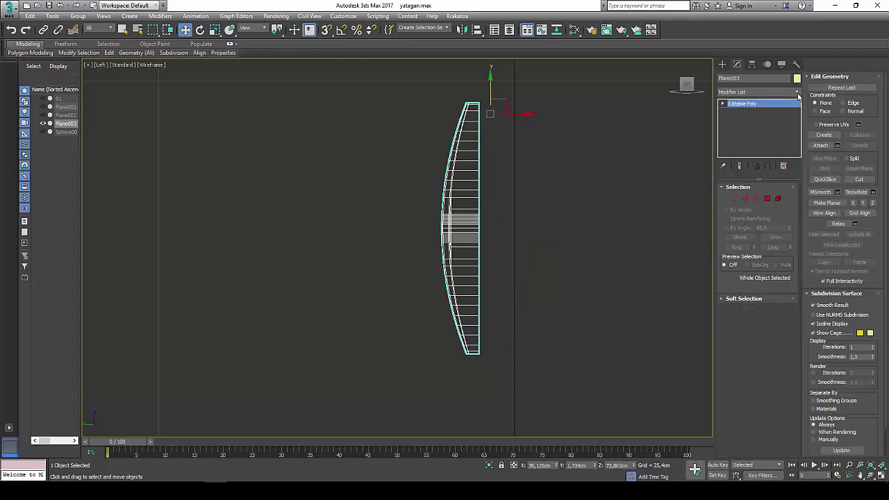
{"action": "left_click", "coordinate": [757, 91]}
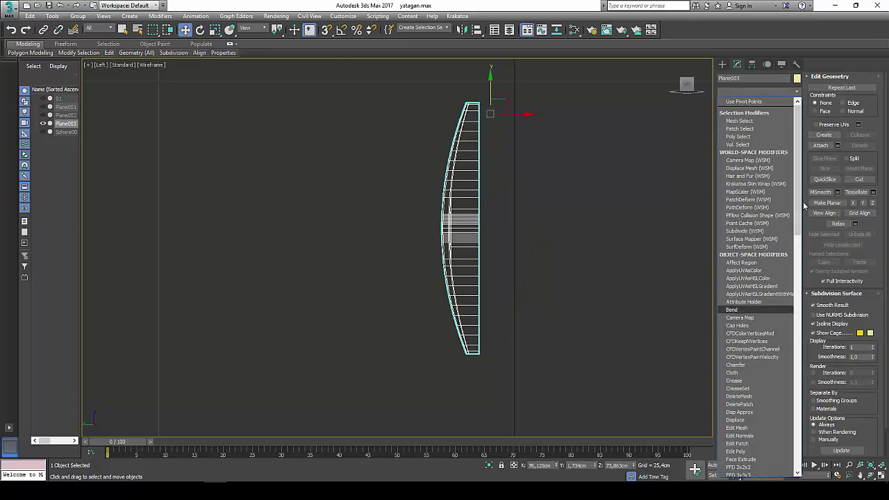
{"action": "left_click_drag", "start_coordinate": [798, 174], "coordinate": [797, 409]}
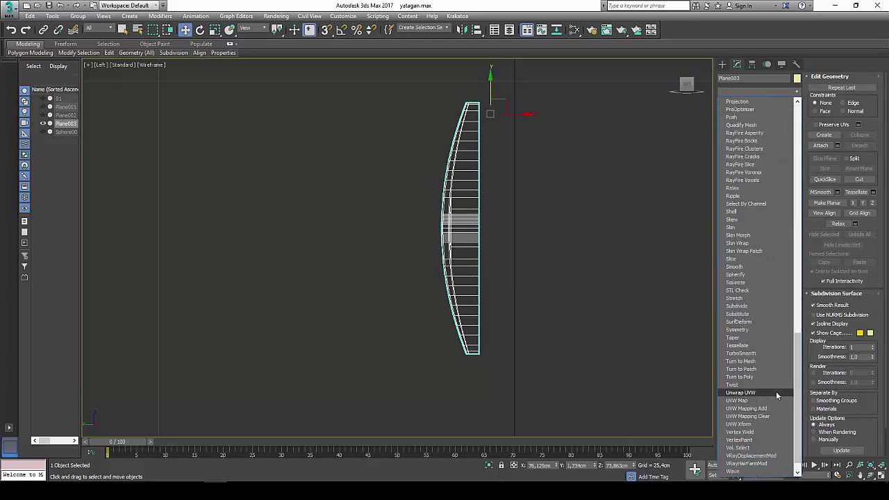
{"action": "left_click", "coordinate": [743, 329]}
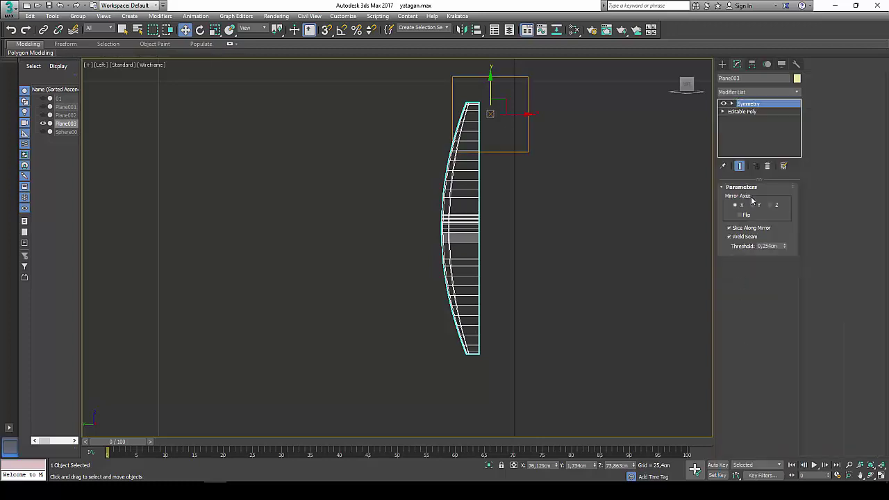
{"action": "left_click", "coordinate": [752, 206]}
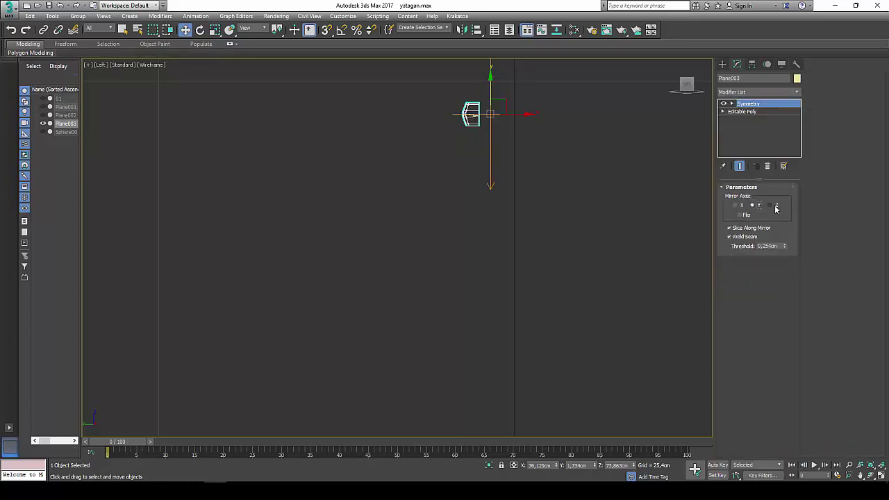
{"action": "left_click", "coordinate": [775, 207]}
Turn on Flip and move the mirror gizmo so both halves appear.
{"action": "left_click", "coordinate": [747, 111]}
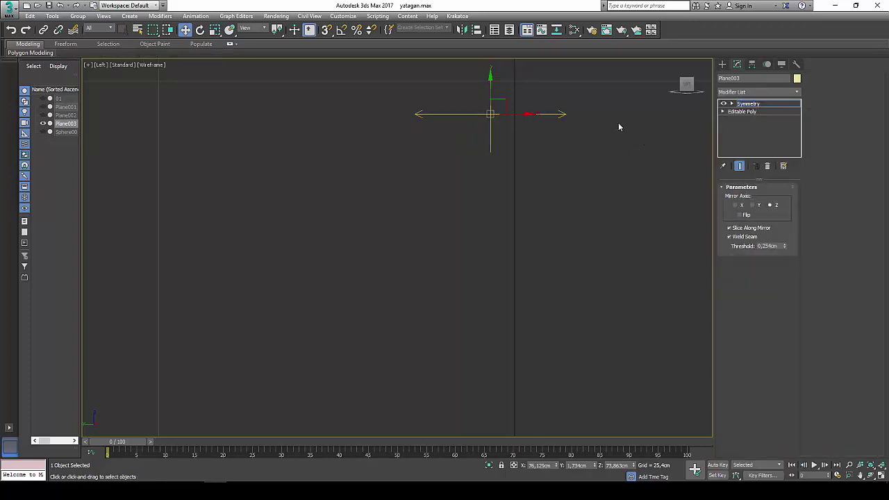
{"action": "left_click_drag", "start_coordinate": [521, 115], "coordinate": [526, 115]}
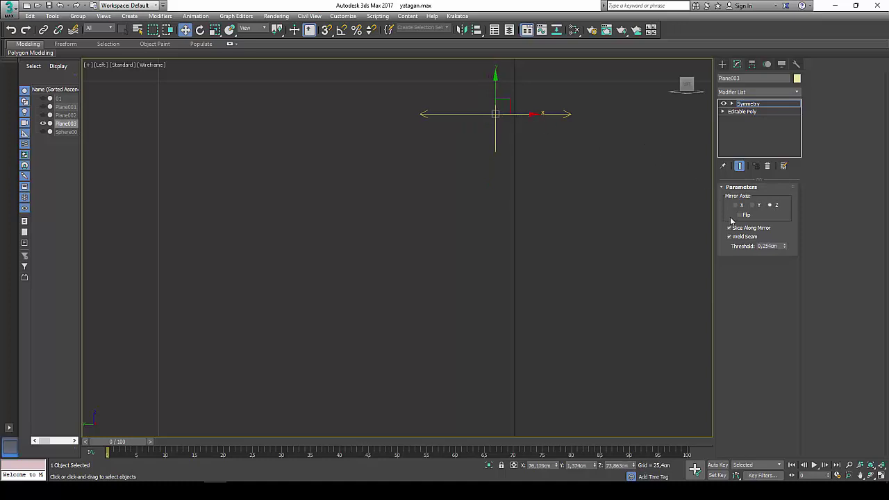
{"action": "left_click", "coordinate": [738, 215]}
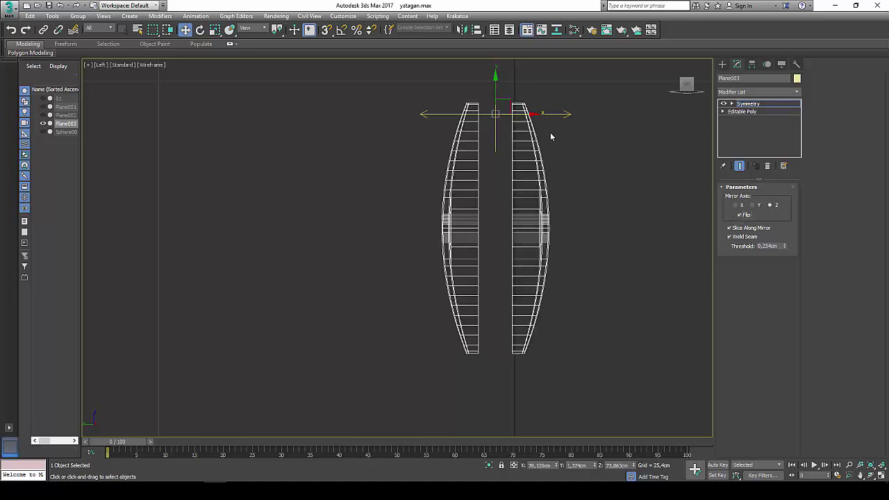
{"action": "key", "text": "ctrl+z"}
{"action": "key", "text": "ctrl+z"}
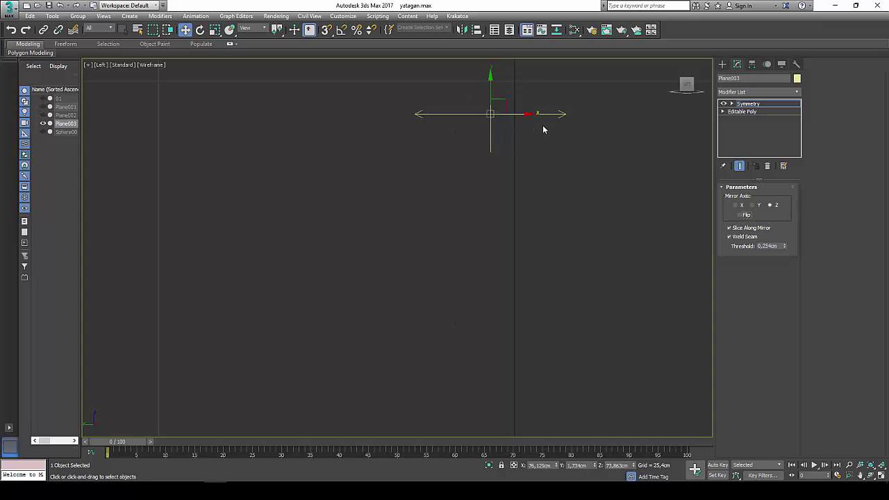
{"action": "left_click", "coordinate": [738, 215]}
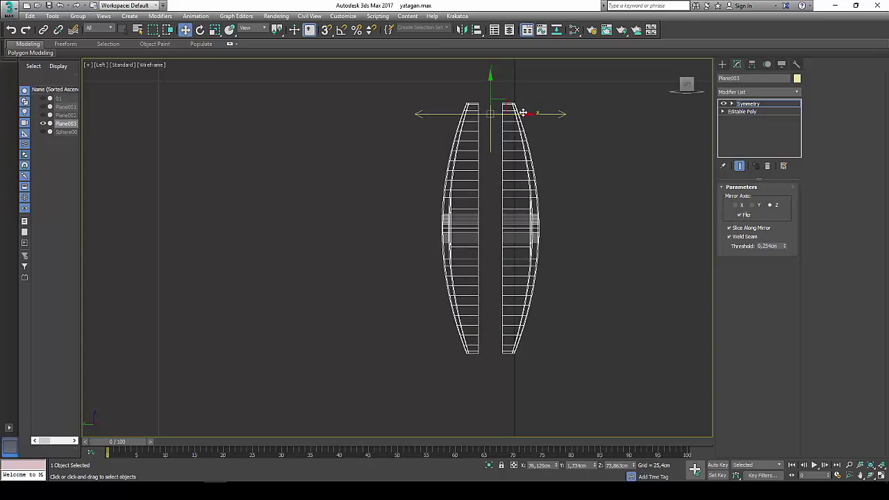
{"action": "left_click_drag", "start_coordinate": [522, 113], "coordinate": [509, 113]}
{"action": "scroll", "coordinate": [511, 108], "scroll_direction": "up", "scroll_amount": 2}
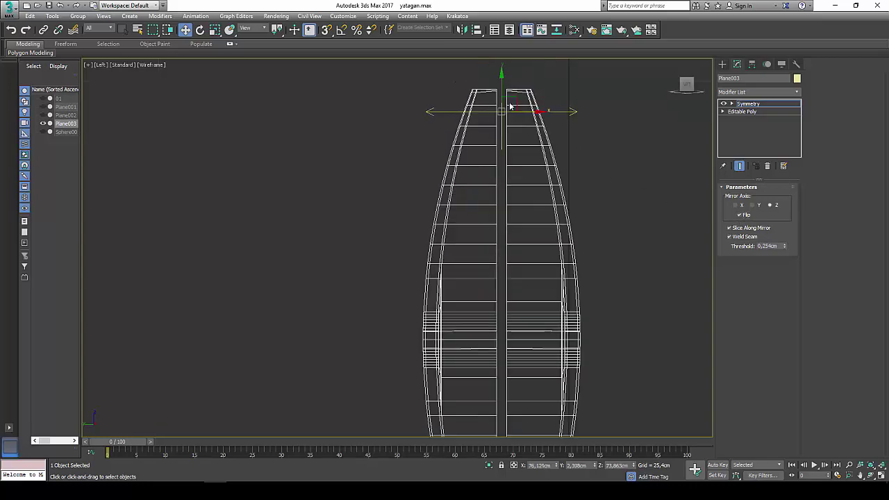
{"action": "scroll", "coordinate": [493, 160], "scroll_direction": "up", "scroll_amount": 3}
{"action": "scroll", "coordinate": [461, 219], "scroll_direction": "up", "scroll_amount": 2}
{"action": "scroll", "coordinate": [445, 243], "scroll_direction": "up", "scroll_amount": 2}
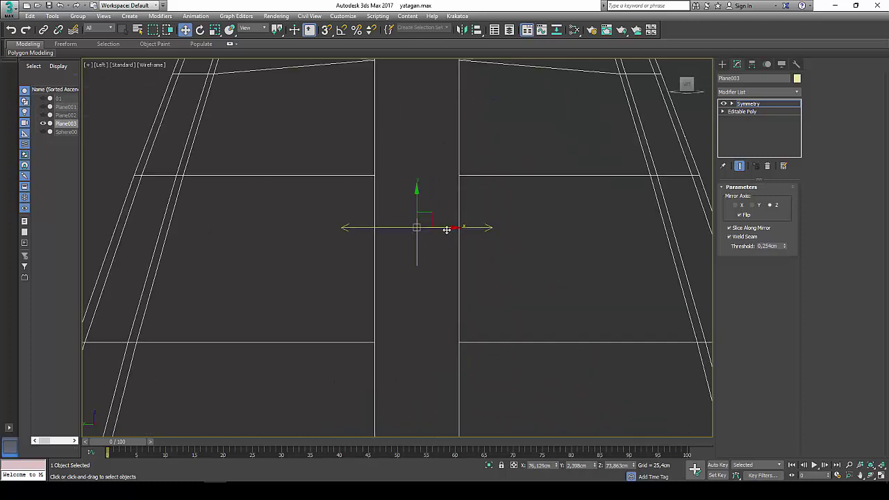
{"action": "mouse_move", "coordinate": [446, 230]}
{"action": "left_mouse_down"}
{"action": "mouse_move", "coordinate": [423, 233]}
{"action": "mouse_move", "coordinate": [430, 232]}
{"action": "left_mouse_up"}
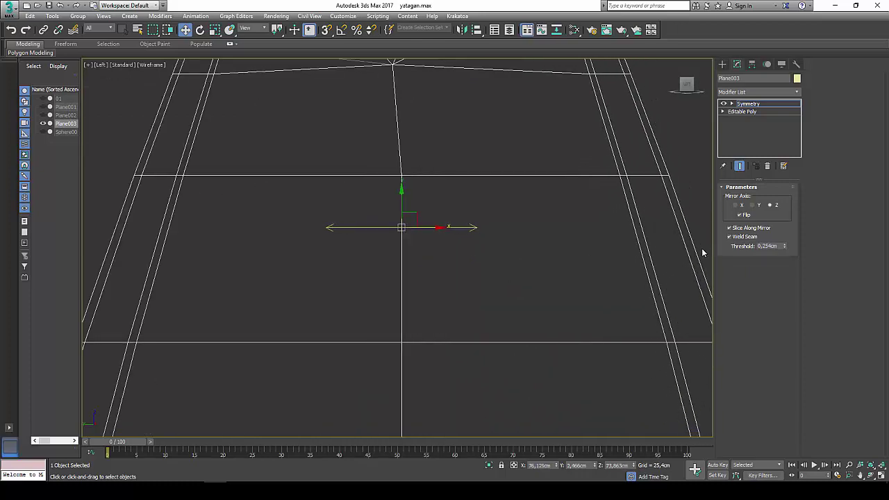
Uncheck Weld Seam and shift the mirror plane left to close the centre gap.
{"action": "left_click", "coordinate": [738, 237]}
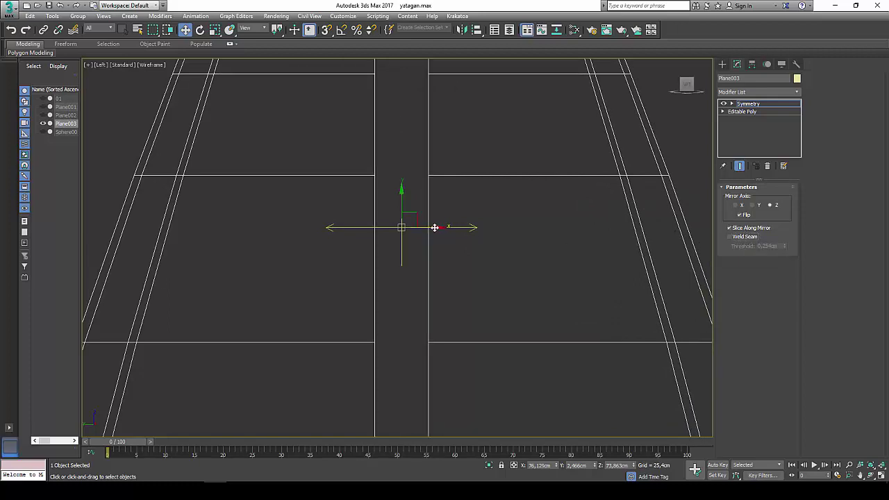
{"action": "left_click_drag", "start_coordinate": [434, 228], "coordinate": [408, 233]}
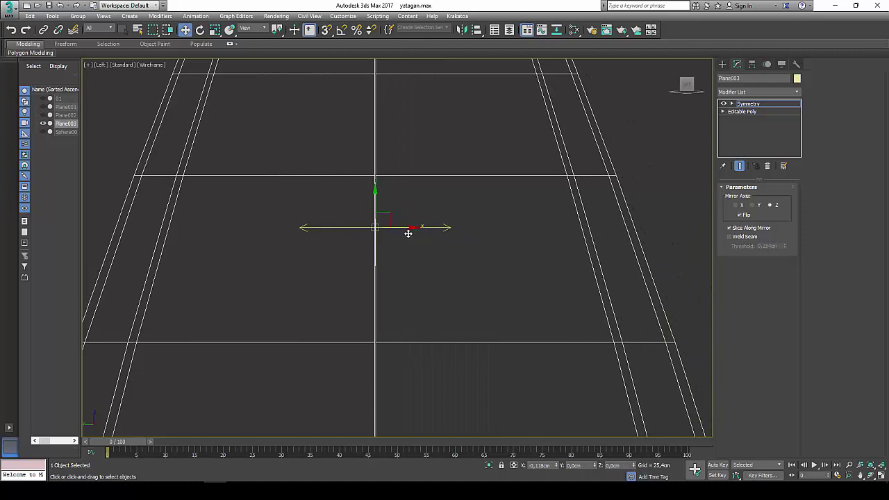
{"action": "scroll", "coordinate": [408, 233], "scroll_direction": "down", "scroll_amount": 6}
{"action": "middle_click_drag", "start_coordinate": [407, 231], "coordinate": [420, 149]}
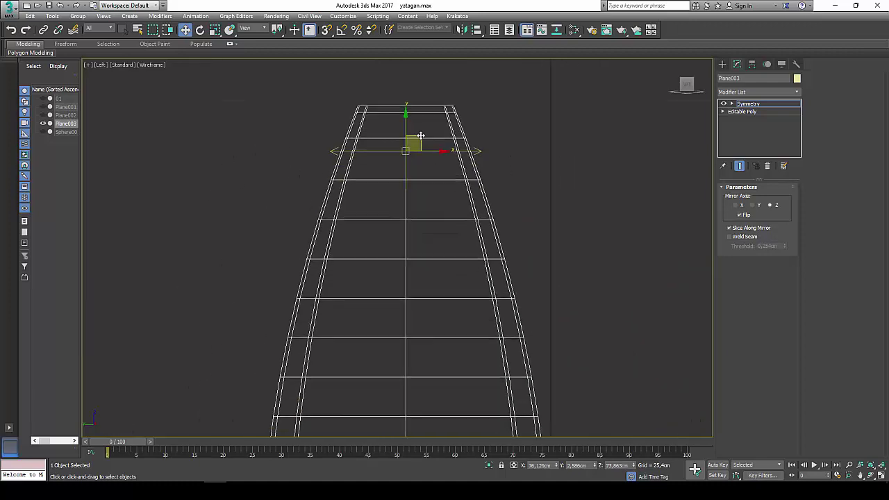
{"action": "left_click", "coordinate": [746, 104]}
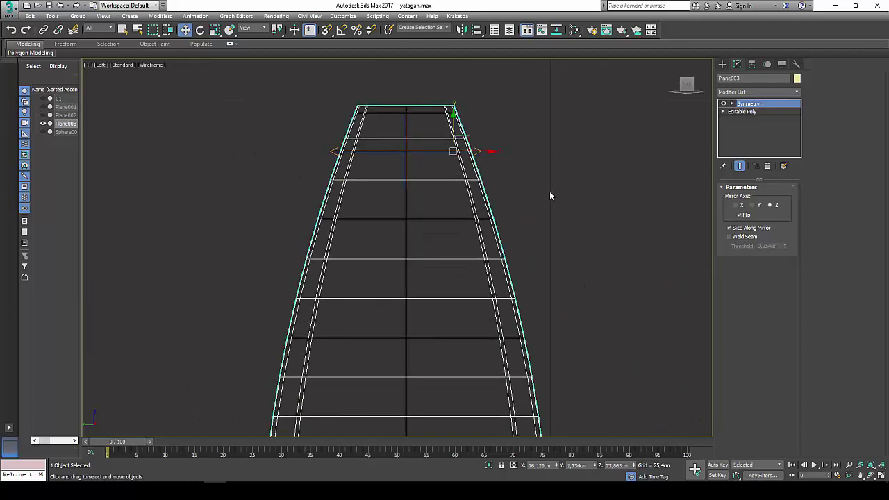
Collapse the mirrored guard into an editable poly and enter Vertex mode.
{"action": "right_click", "coordinate": [478, 226]}
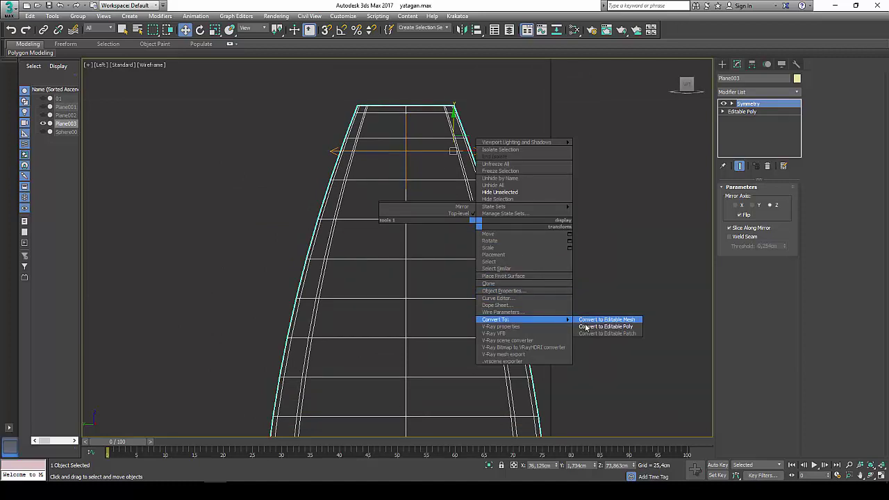
{"action": "left_click", "coordinate": [589, 325]}
{"action": "left_click", "coordinate": [756, 199]}
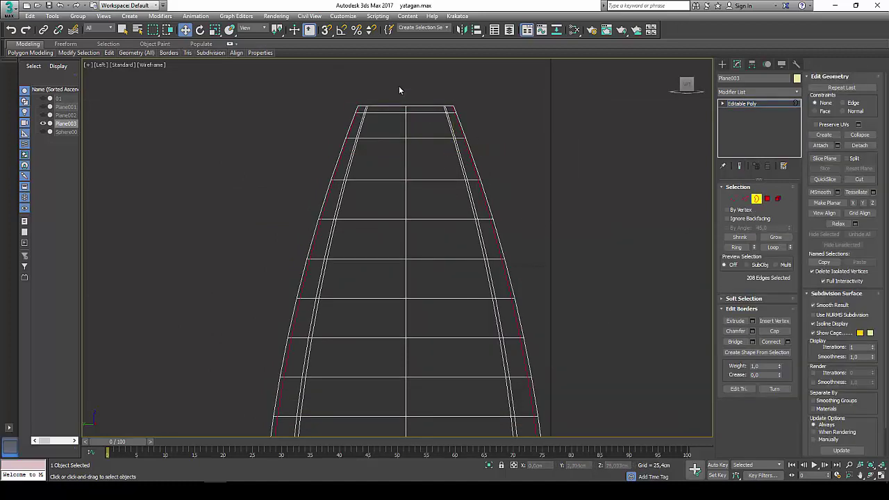
{"action": "scroll", "coordinate": [416, 201], "scroll_direction": "down", "scroll_amount": 3}
{"action": "left_click", "coordinate": [734, 199]}
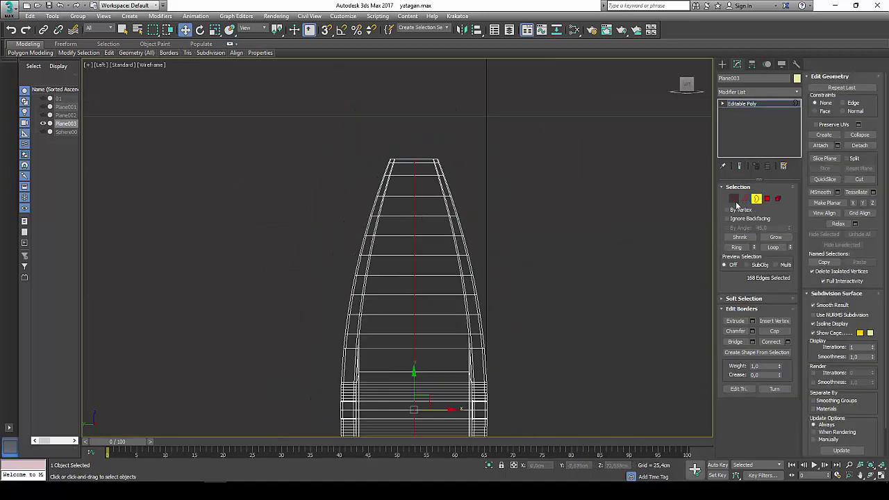
{"action": "scroll", "coordinate": [417, 185], "scroll_direction": "up", "scroll_amount": 2}
{"action": "scroll", "coordinate": [416, 185], "scroll_direction": "up", "scroll_amount": 1}
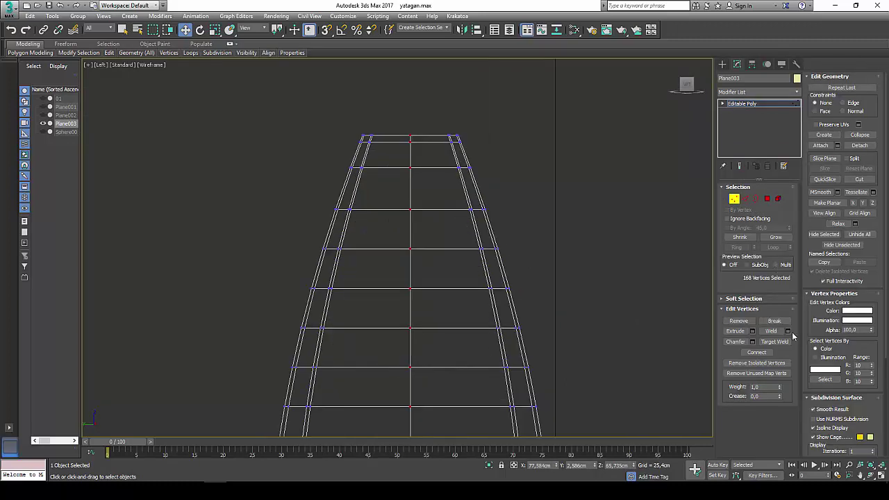
Weld the seam vertices with a 0.014 cm threshold, then leave sub-object mode.
{"action": "left_click", "coordinate": [788, 332]}
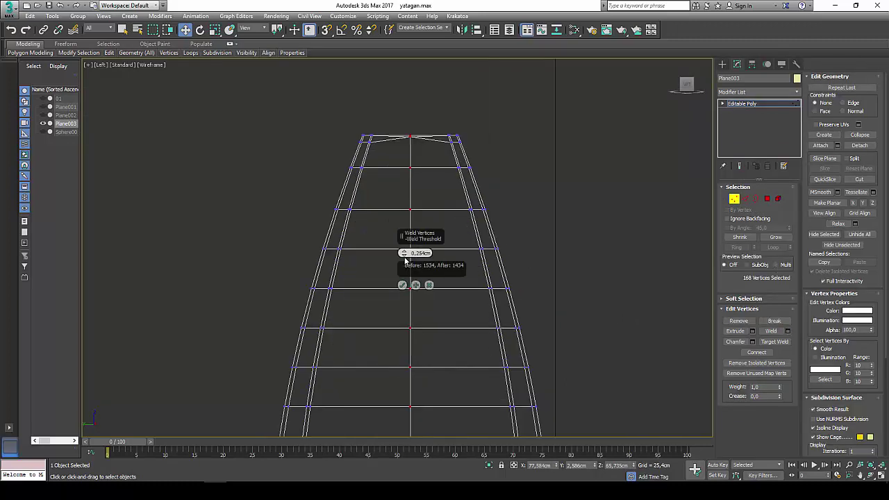
{"action": "left_click_drag", "start_coordinate": [404, 254], "coordinate": [404, 264]}
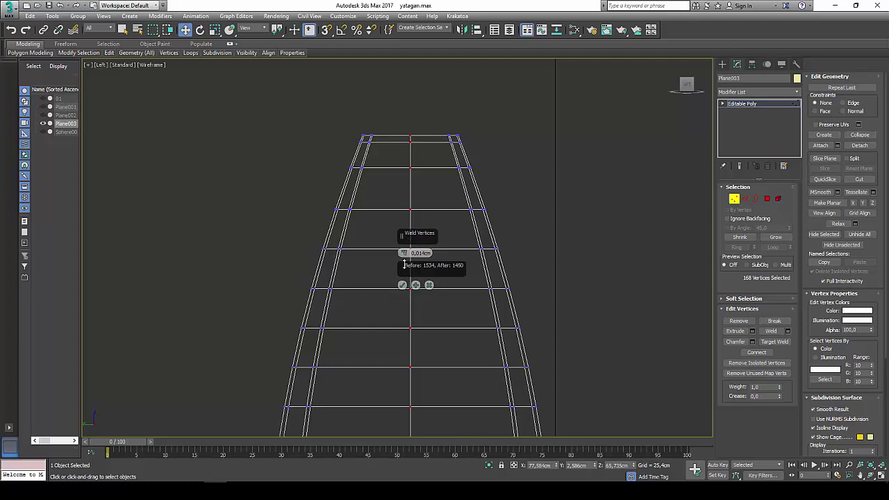
{"action": "left_click", "coordinate": [402, 285]}
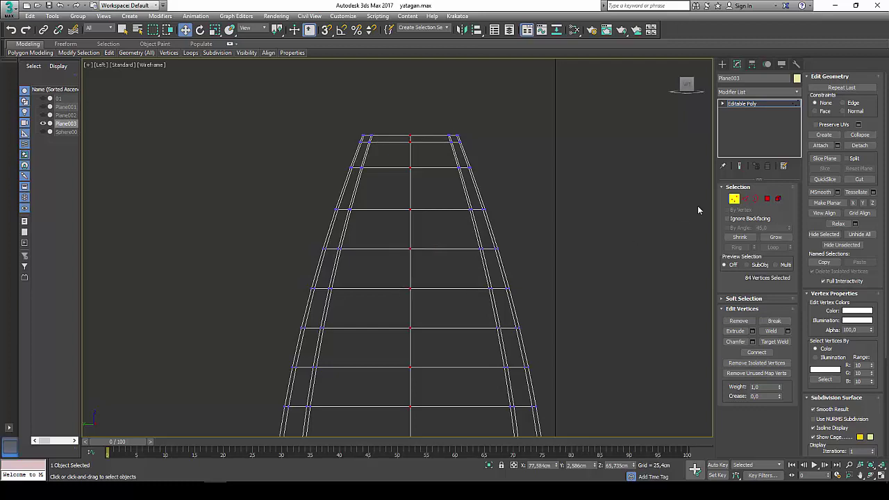
{"action": "left_click", "coordinate": [756, 199]}
{"action": "left_click_drag", "start_coordinate": [420, 174], "coordinate": [421, 173]}
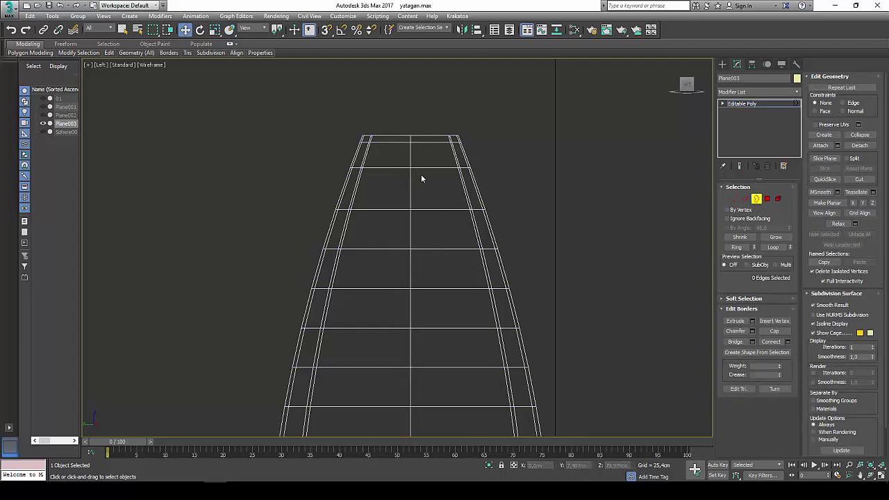
{"action": "left_click", "coordinate": [765, 200]}
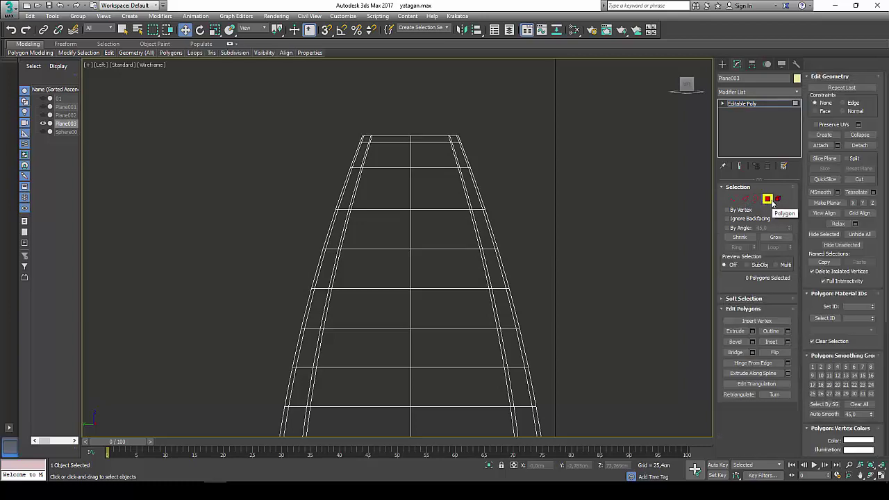
{"action": "left_click", "coordinate": [768, 201]}
{"action": "scroll", "coordinate": [483, 262], "scroll_direction": "down", "scroll_amount": 8}
{"action": "middle_click_drag", "start_coordinate": [483, 263], "coordinate": [460, 209]}
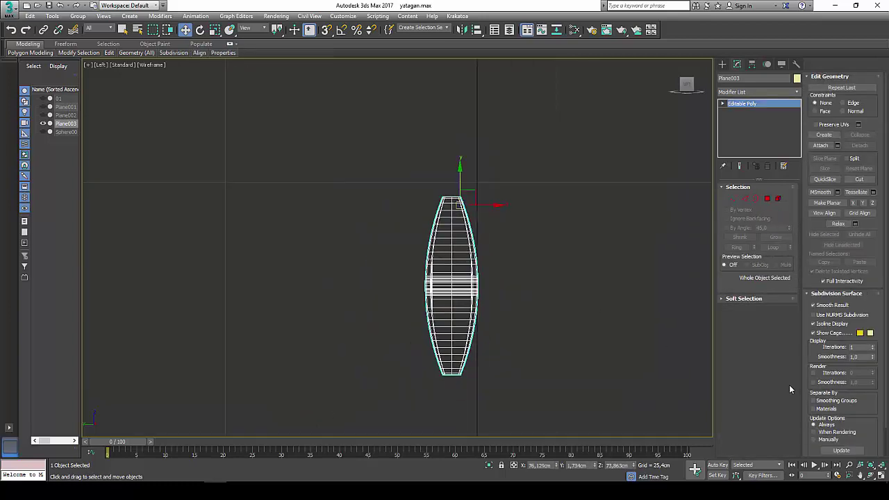
Unhide all objects and show the maximized Perspective view shaded without wireframe (F4).
{"action": "left_click", "coordinate": [882, 470]}
{"action": "right_click", "coordinate": [569, 340]}
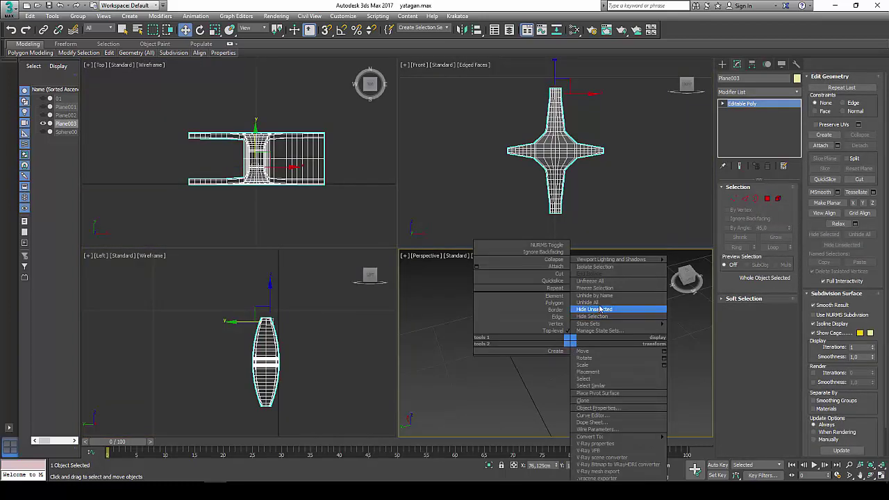
{"action": "left_click", "coordinate": [588, 302]}
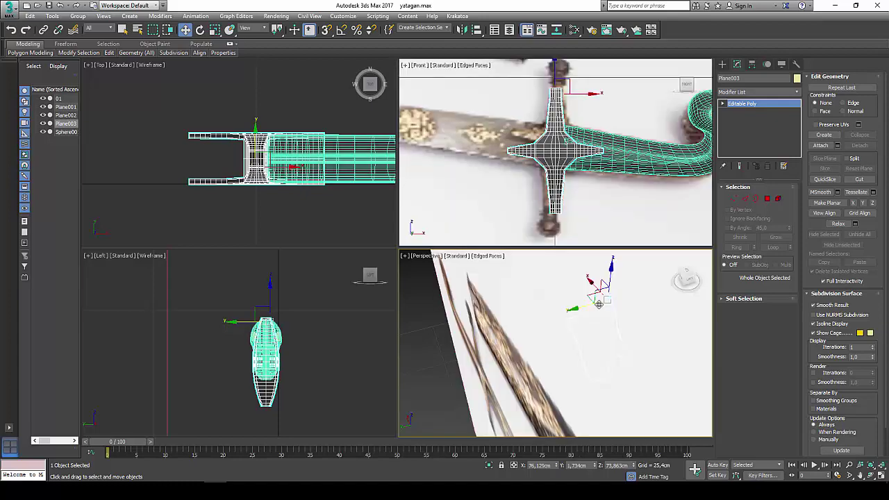
{"action": "left_click", "coordinate": [881, 474]}
{"action": "left_click", "coordinate": [871, 474]}
{"action": "mouse_move", "coordinate": [576, 317]}
{"action": "left_mouse_down"}
{"action": "mouse_move", "coordinate": [452, 245]}
{"action": "mouse_move", "coordinate": [486, 208]}
{"action": "left_mouse_up"}
{"action": "key", "text": "w"}
{"action": "left_click", "coordinate": [558, 137]}
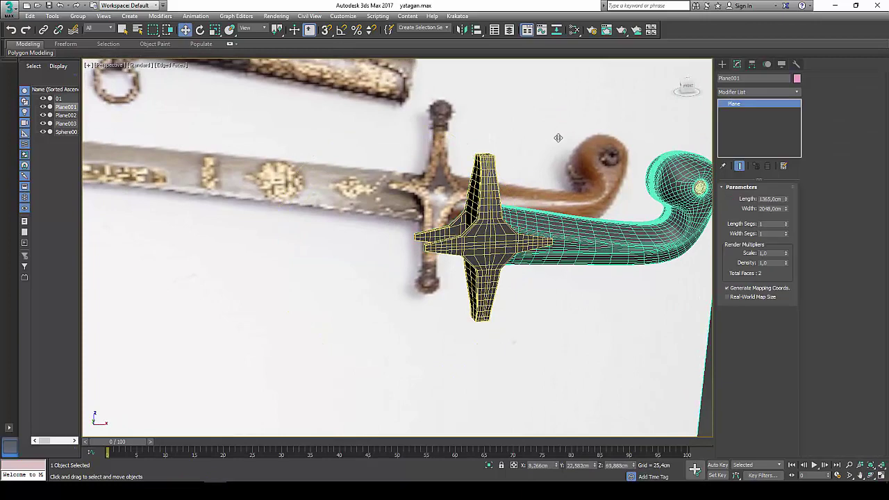
{"action": "scroll", "coordinate": [558, 138], "scroll_direction": "down", "scroll_amount": 5}
{"action": "key", "text": "F4"}
{"action": "middle_click_drag", "start_coordinate": [558, 137], "coordinate": [507, 153], "text": "alt"}
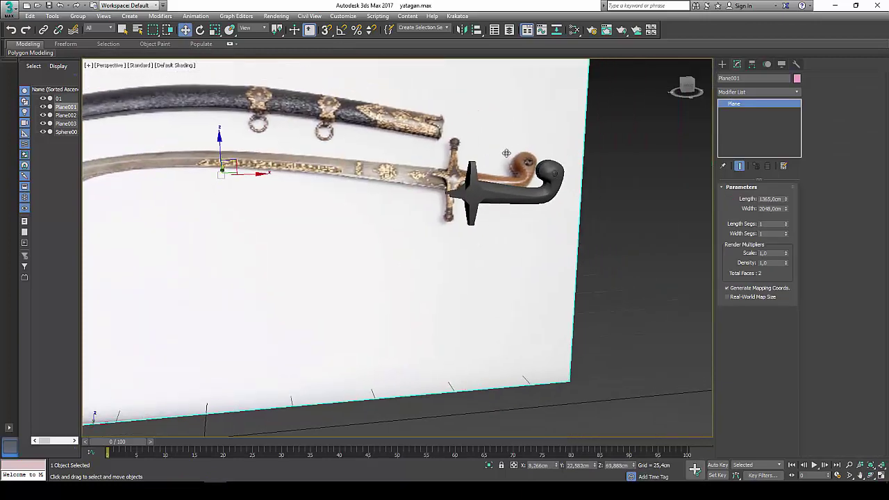
{"action": "scroll", "coordinate": [507, 153], "scroll_direction": "up", "scroll_amount": 3}
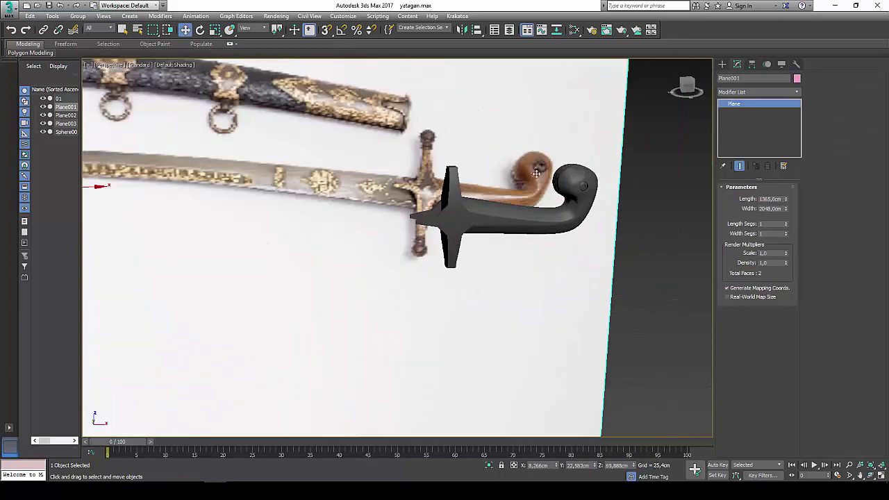
Add a TurboSmooth modifier with 2 iterations to the hilt.
{"action": "left_click", "coordinate": [457, 224]}
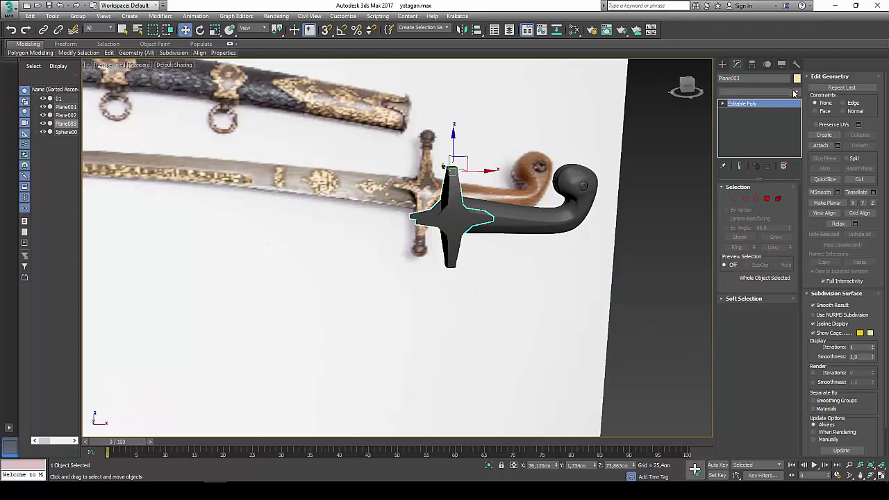
{"action": "left_click", "coordinate": [796, 92]}
{"action": "left_click_drag", "start_coordinate": [798, 139], "coordinate": [804, 375]}
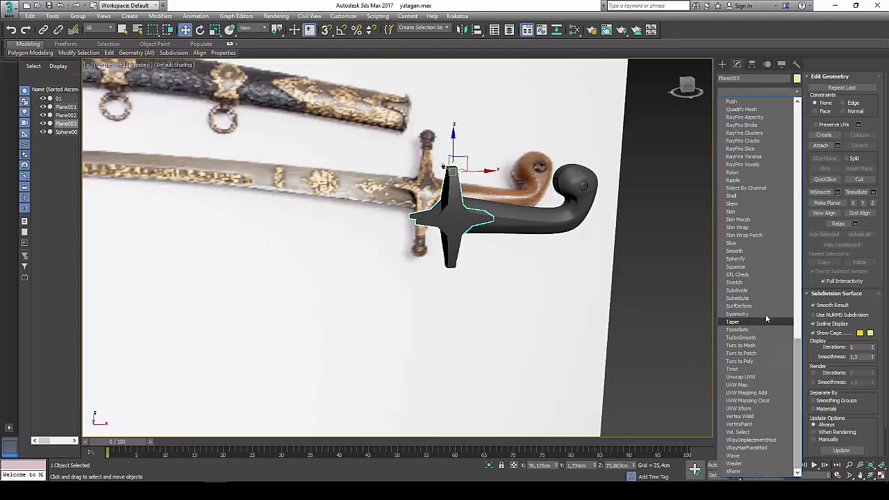
{"action": "left_click", "coordinate": [773, 338]}
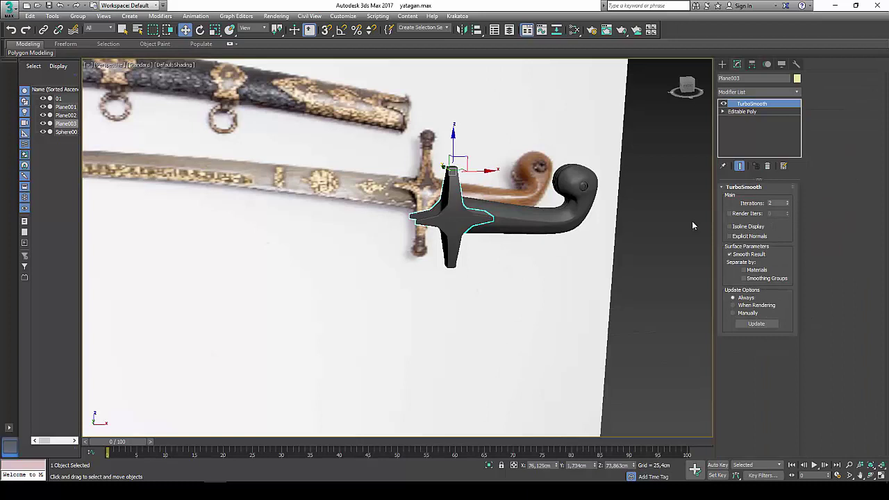
{"action": "left_click", "coordinate": [547, 298]}
Hide the Plane001 reference photo and orbit around the smoothed hilt to inspect it.
{"action": "right_click", "coordinate": [547, 297]}
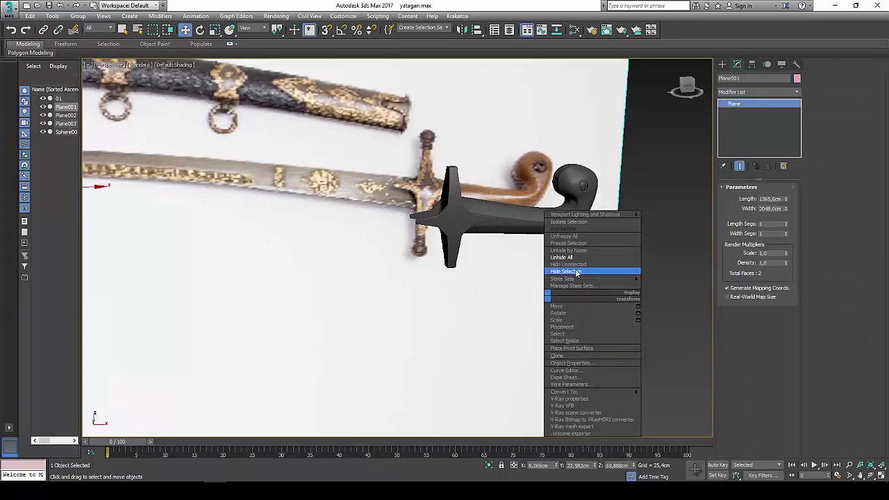
{"action": "left_click", "coordinate": [575, 270]}
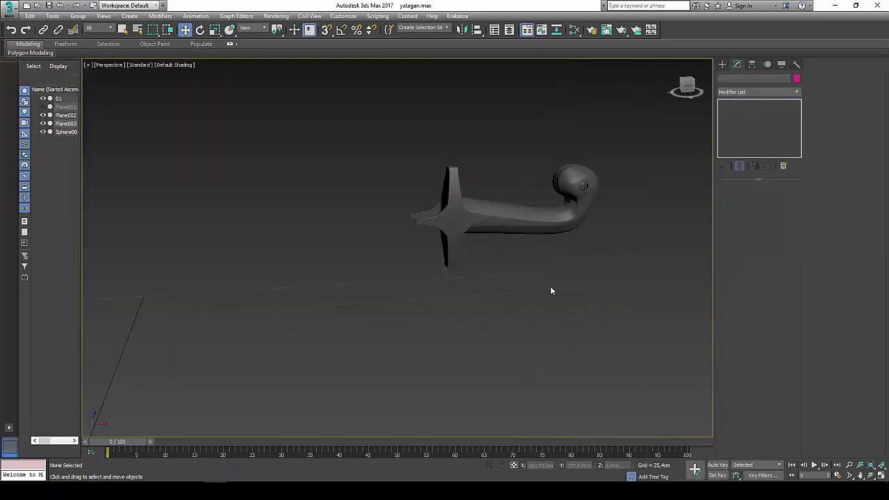
{"action": "left_click", "coordinate": [871, 475]}
{"action": "mouse_move", "coordinate": [389, 229]}
{"action": "left_mouse_down"}
{"action": "mouse_move", "coordinate": [369, 196]}
{"action": "mouse_move", "coordinate": [380, 252]}
{"action": "mouse_move", "coordinate": [349, 182]}
{"action": "mouse_move", "coordinate": [313, 211]}
{"action": "mouse_move", "coordinate": [354, 213]}
{"action": "mouse_move", "coordinate": [366, 197]}
{"action": "mouse_move", "coordinate": [354, 196]}
{"action": "left_mouse_up"}
{"action": "right_click", "coordinate": [354, 197]}
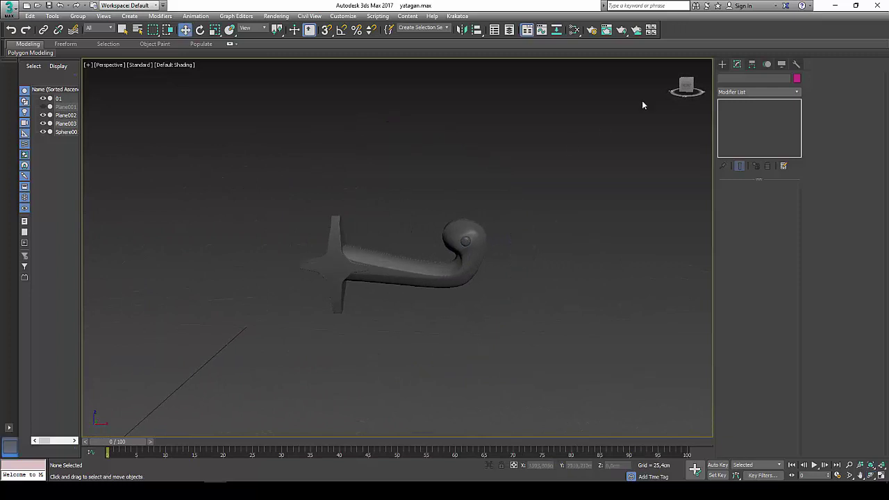
Unhide all objects, restore four viewports, and zoom the Front view onto the guard's top.
{"action": "left_click", "coordinate": [722, 63]}
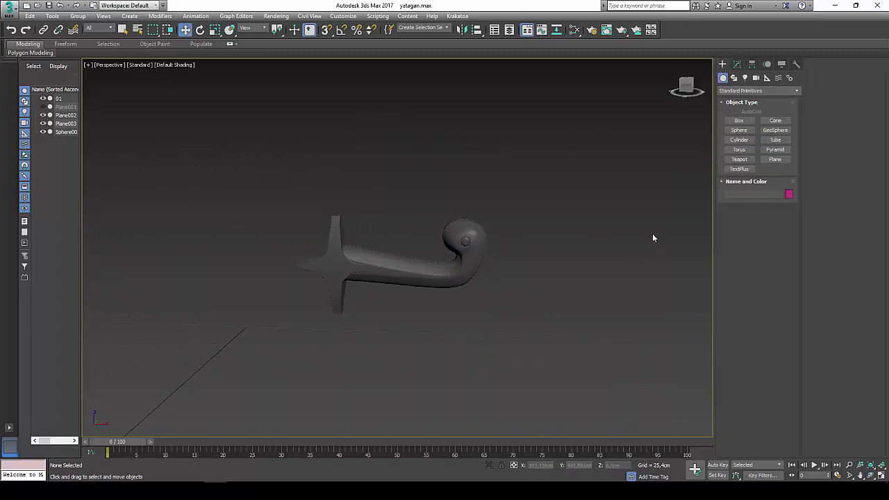
{"action": "left_click", "coordinate": [749, 131]}
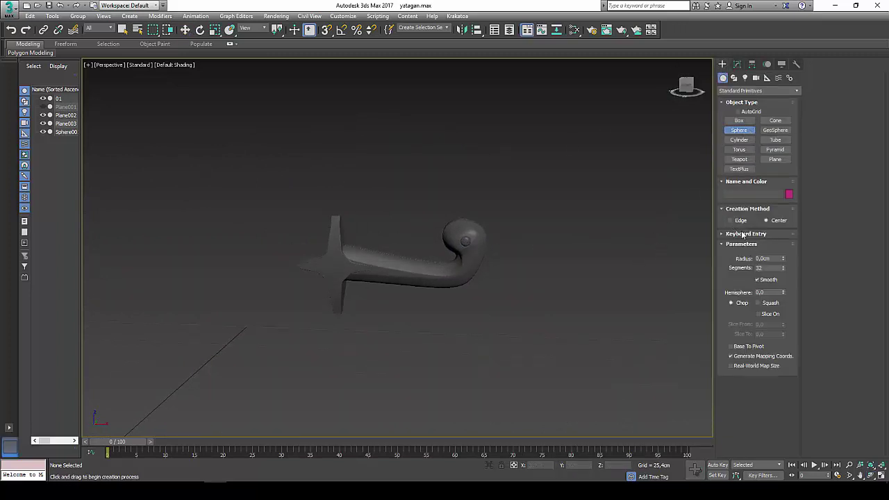
{"action": "right_click", "coordinate": [477, 238]}
{"action": "right_click", "coordinate": [477, 239]}
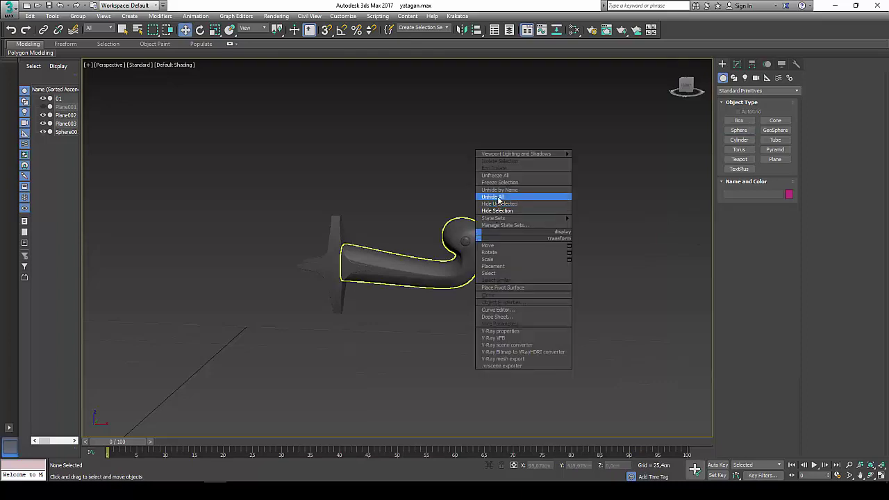
{"action": "left_click", "coordinate": [500, 201]}
{"action": "middle_click_drag", "start_coordinate": [349, 184], "coordinate": [438, 207]}
{"action": "scroll", "coordinate": [361, 199], "scroll_direction": "up", "scroll_amount": 5}
{"action": "scroll", "coordinate": [363, 199], "scroll_direction": "down", "scroll_amount": 3}
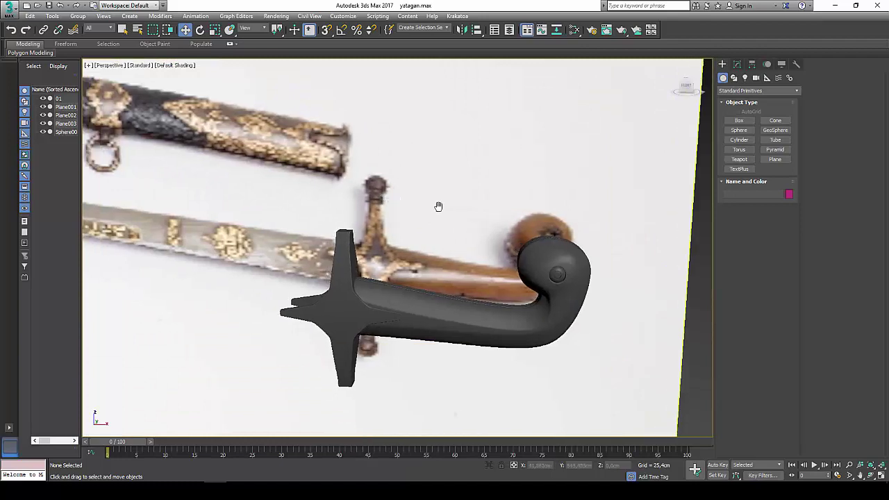
{"action": "left_click", "coordinate": [739, 131]}
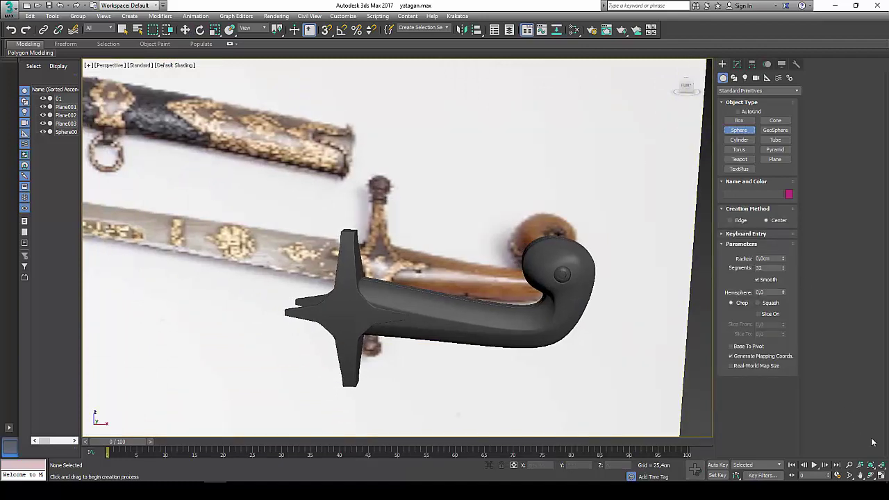
{"action": "left_click", "coordinate": [882, 474]}
{"action": "scroll", "coordinate": [546, 148], "scroll_direction": "up", "scroll_amount": 2}
{"action": "scroll", "coordinate": [530, 154], "scroll_direction": "up", "scroll_amount": 5}
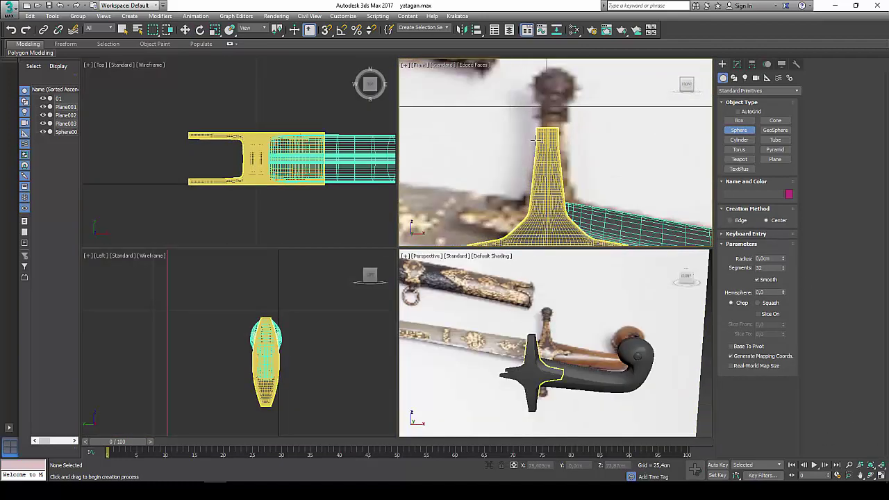
{"action": "middle_click_drag", "start_coordinate": [534, 139], "coordinate": [533, 142]}
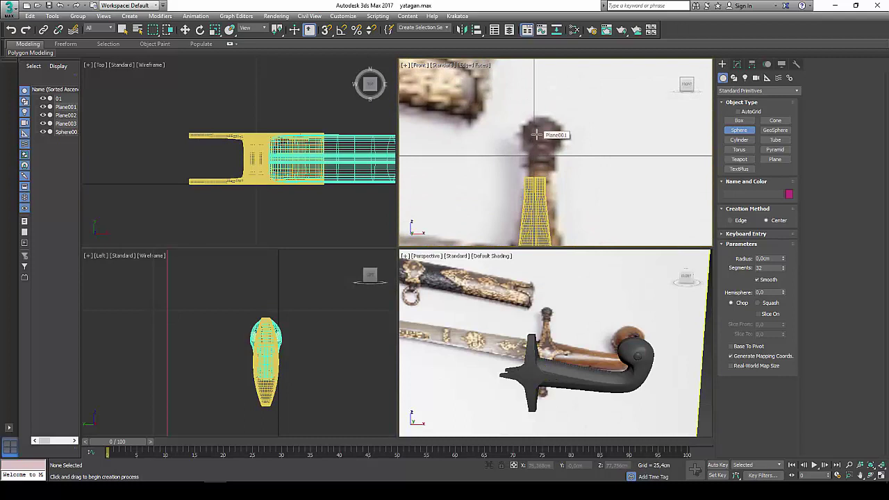
Create a small sphere at the guard arm's top and rotate it with angle snap in Left view.
{"action": "left_click_drag", "start_coordinate": [536, 134], "coordinate": [552, 135]}
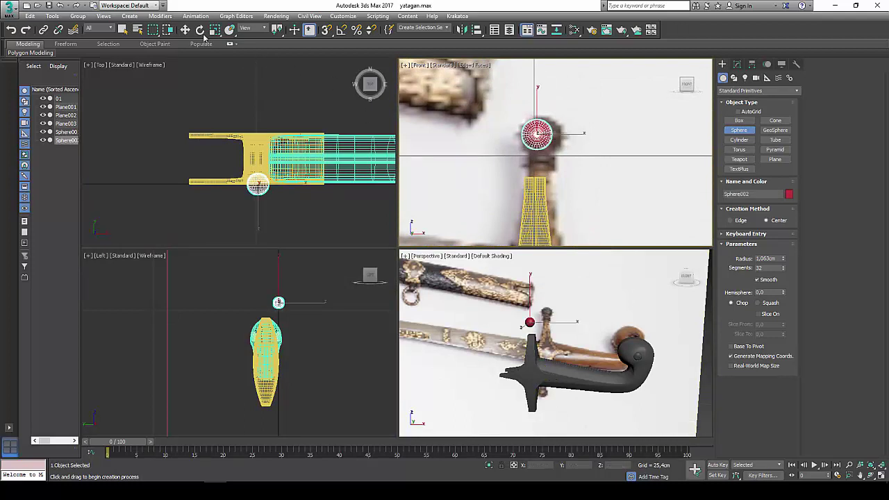
{"action": "left_click", "coordinate": [199, 29]}
{"action": "left_click", "coordinate": [341, 30]}
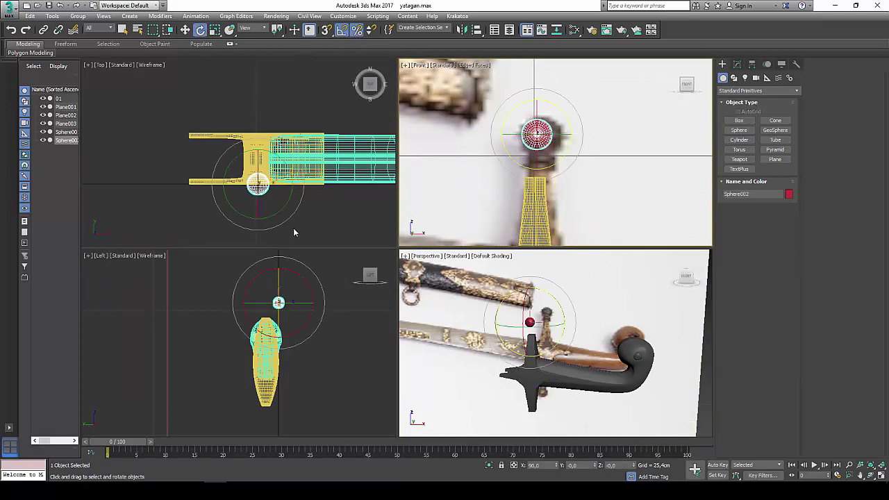
{"action": "left_click", "coordinate": [293, 284]}
{"action": "left_click_drag", "start_coordinate": [298, 275], "coordinate": [270, 257]}
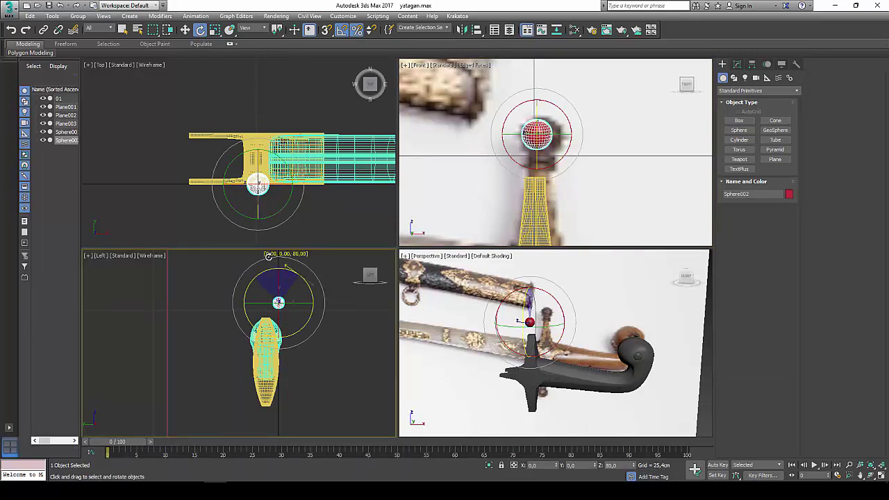
{"action": "scroll", "coordinate": [267, 306], "scroll_direction": "up", "scroll_amount": 3}
{"action": "scroll", "coordinate": [267, 306], "scroll_direction": "up", "scroll_amount": 2}
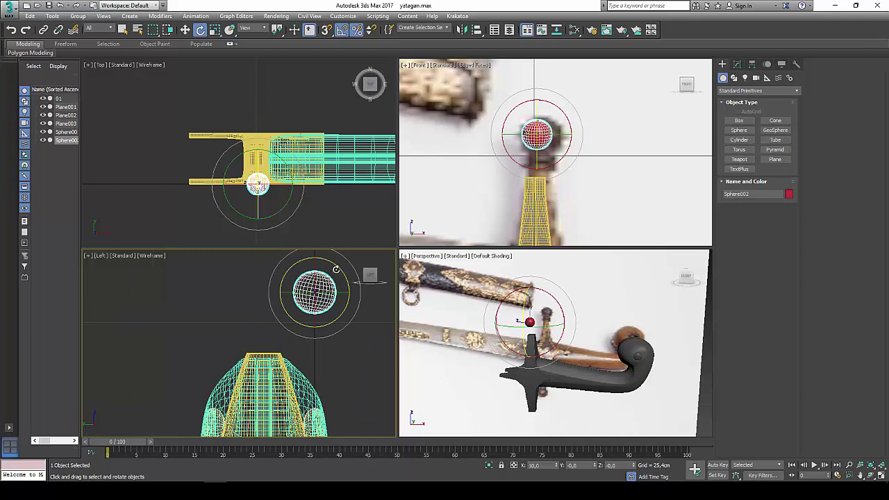
{"action": "left_click_drag", "start_coordinate": [336, 268], "coordinate": [333, 268]}
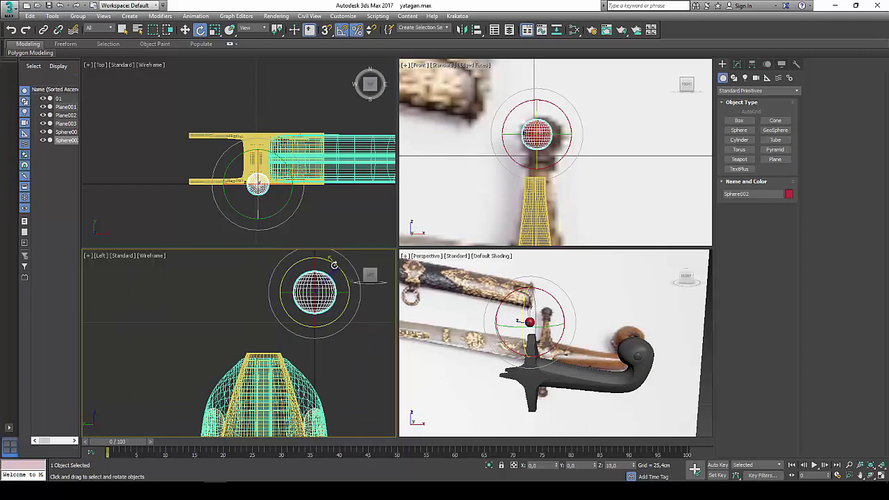
Move the sphere to sit just above the vertical arm's top in the maximized Left view.
{"action": "key", "text": "w"}
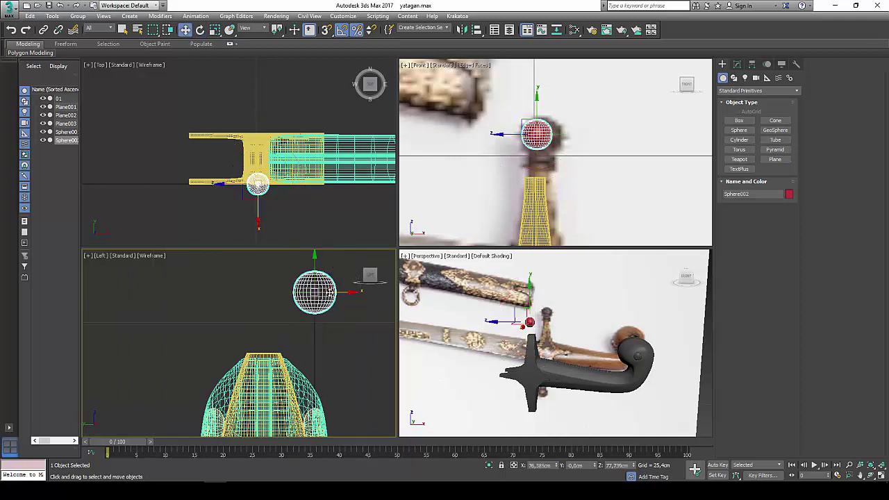
{"action": "left_click_drag", "start_coordinate": [324, 295], "coordinate": [270, 294]}
{"action": "scroll", "coordinate": [260, 293], "scroll_direction": "up", "scroll_amount": 2}
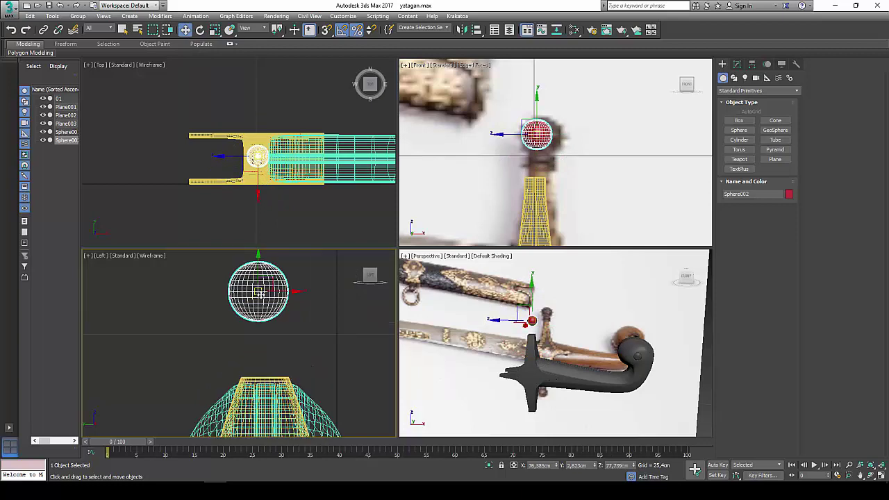
{"action": "left_click", "coordinate": [879, 475]}
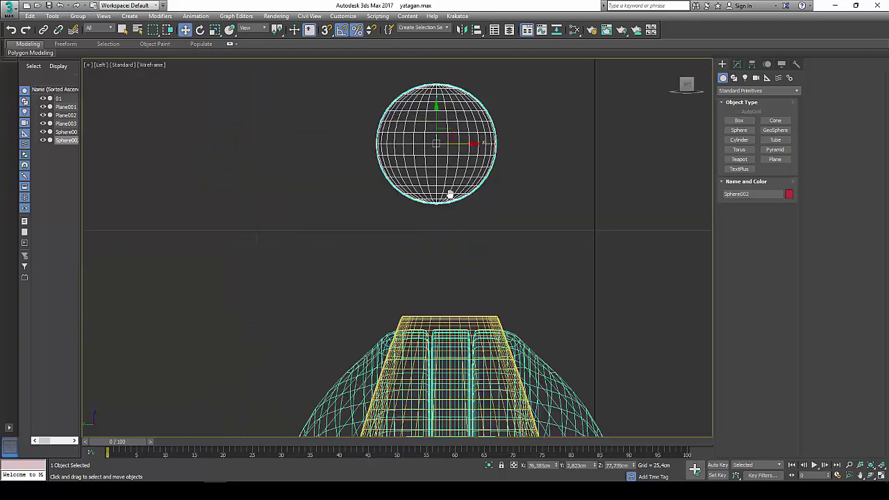
{"action": "mouse_move", "coordinate": [422, 87]}
{"action": "left_mouse_down"}
{"action": "mouse_move", "coordinate": [457, 228]}
{"action": "mouse_move", "coordinate": [466, 232]}
{"action": "left_mouse_up"}
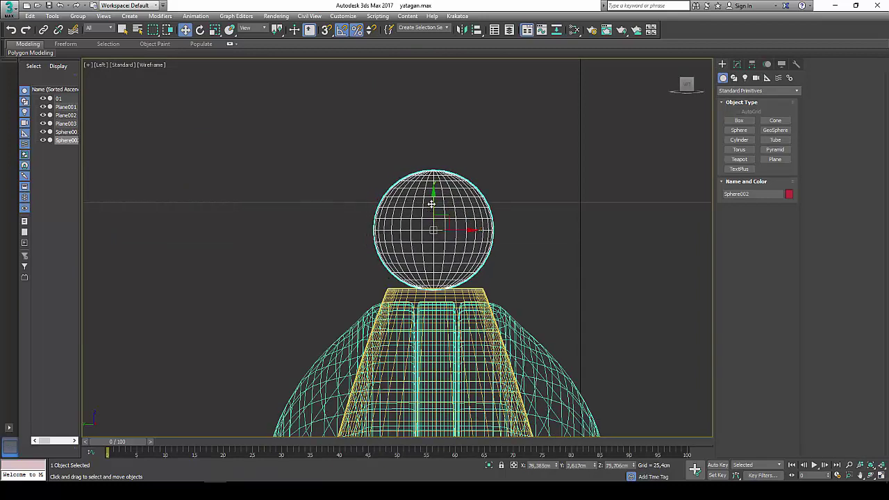
{"action": "left_click_drag", "start_coordinate": [433, 203], "coordinate": [435, 180]}
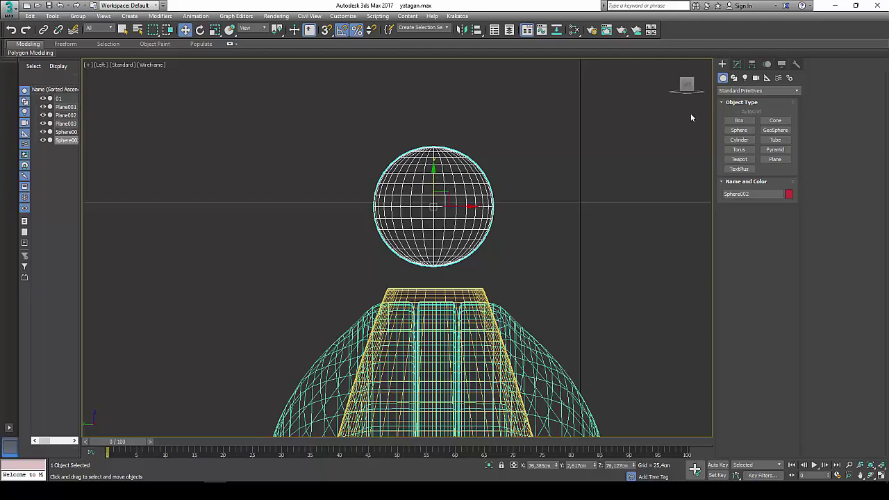
{"action": "left_click", "coordinate": [737, 64]}
Convert the sphere to an Editable Poly and delete its bottom polygons.
{"action": "left_click_drag", "start_coordinate": [783, 202], "coordinate": [783, 200]}
{"action": "right_click", "coordinate": [456, 250]}
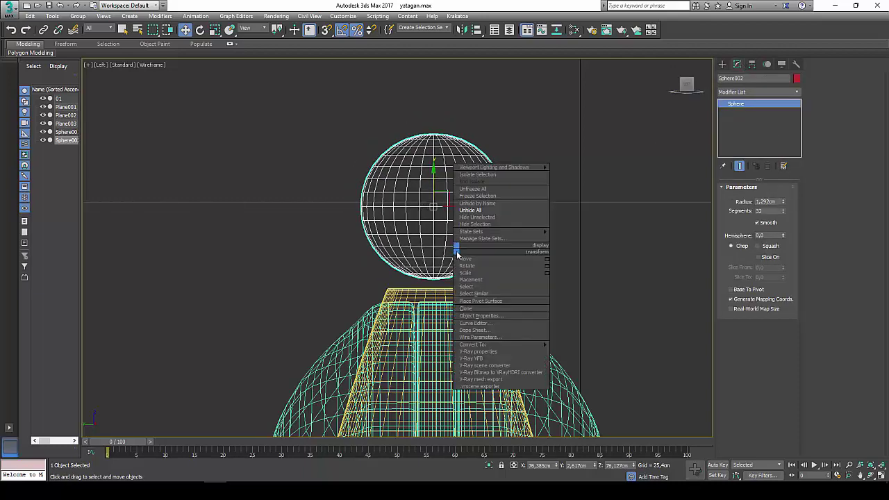
{"action": "mouse_move", "coordinate": [499, 345]}
{"action": "left_click", "coordinate": [583, 352]}
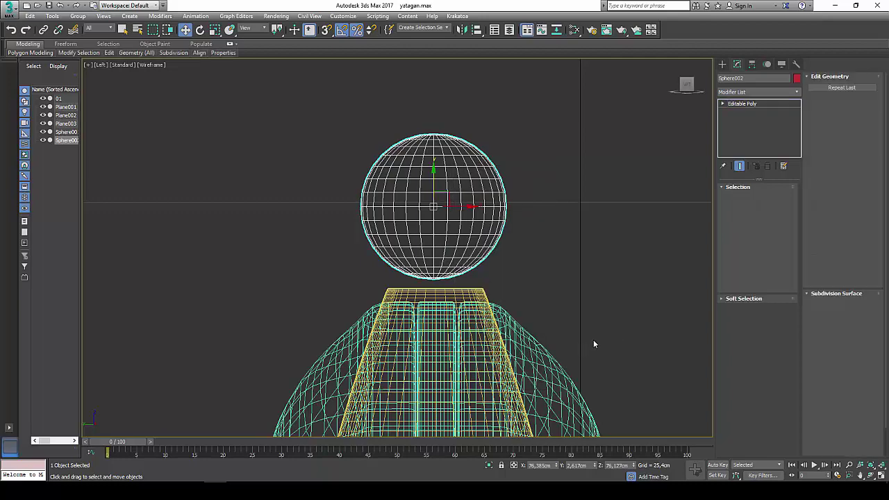
{"action": "left_click", "coordinate": [767, 199]}
{"action": "left_click_drag", "start_coordinate": [291, 342], "coordinate": [519, 262]}
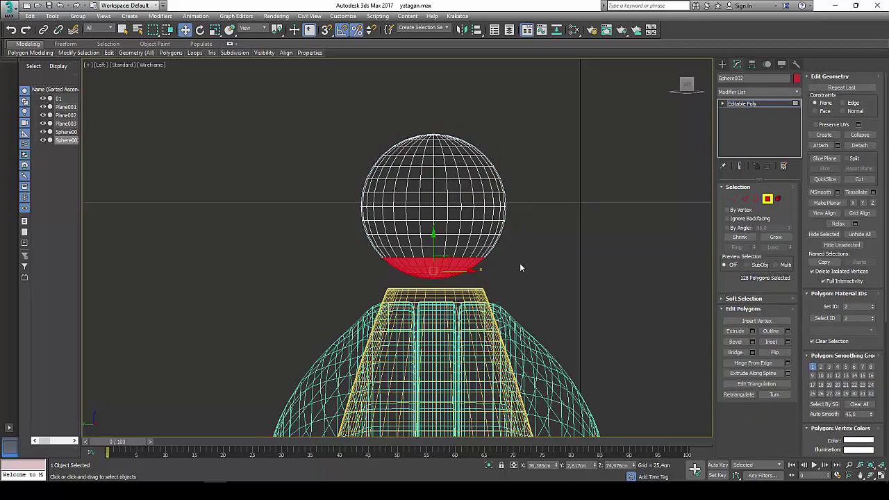
{"action": "key", "text": "Delete"}
Select the open bottom border and Shift-drag it down into a collar.
{"action": "left_click", "coordinate": [756, 199]}
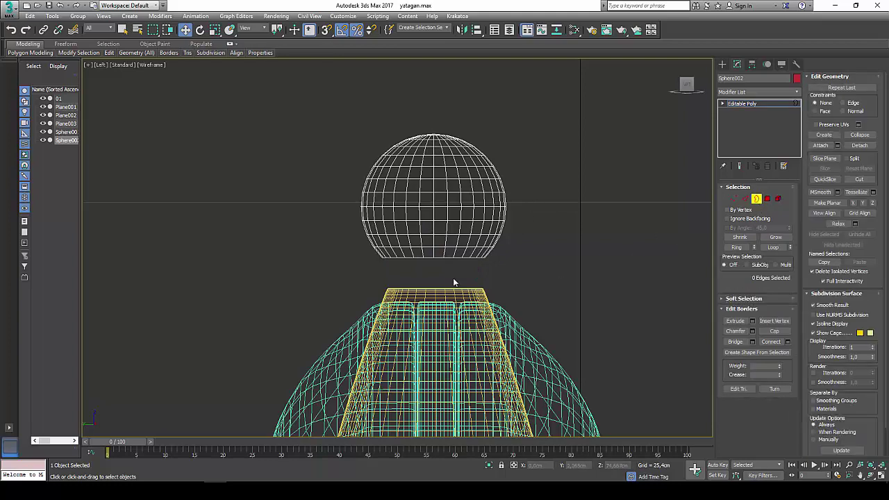
{"action": "left_click", "coordinate": [456, 258]}
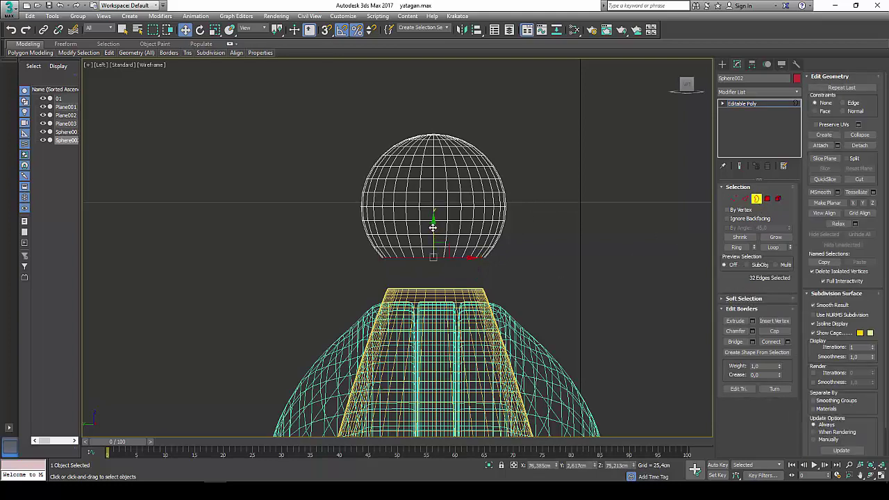
{"action": "scroll", "coordinate": [433, 254], "scroll_direction": "up", "scroll_amount": 2}
{"action": "middle_click_drag", "start_coordinate": [433, 254], "coordinate": [430, 200]}
{"action": "scroll", "coordinate": [429, 200], "scroll_direction": "up", "scroll_amount": 2}
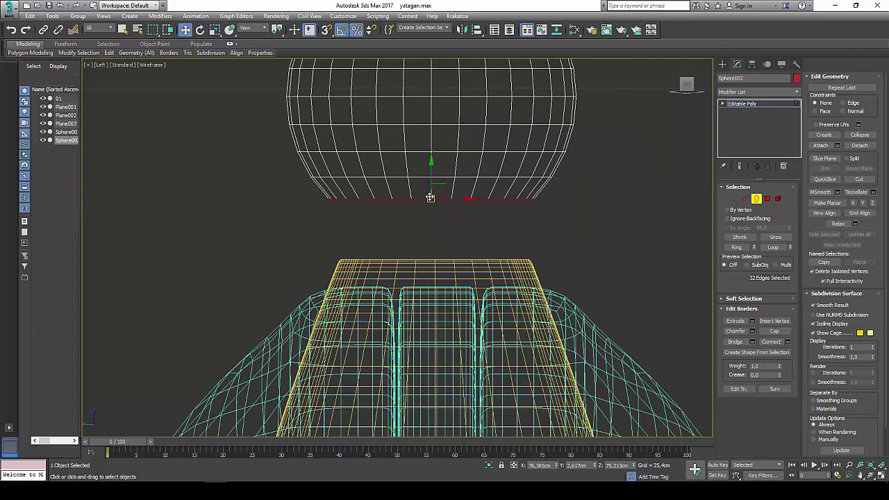
{"action": "left_click_drag", "start_coordinate": [430, 176], "coordinate": [437, 259]}
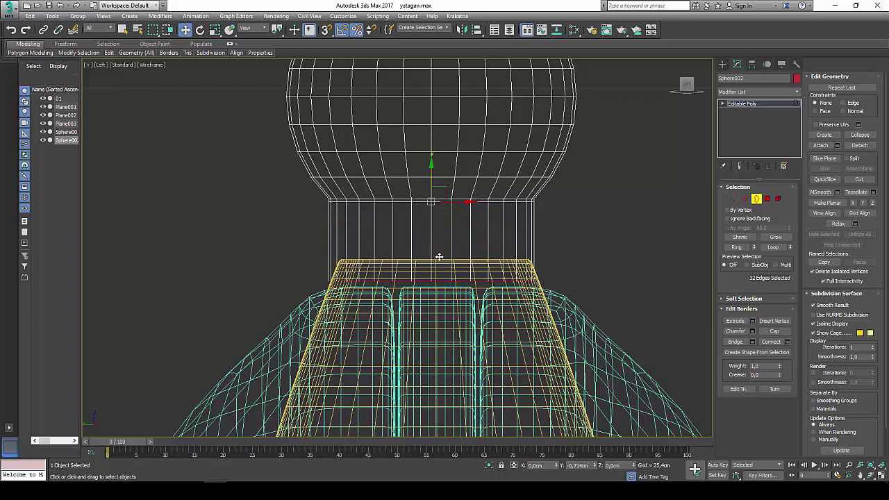
Scale the rim, then extend a second band of faces down onto the arm's top.
{"action": "left_click", "coordinate": [214, 29]}
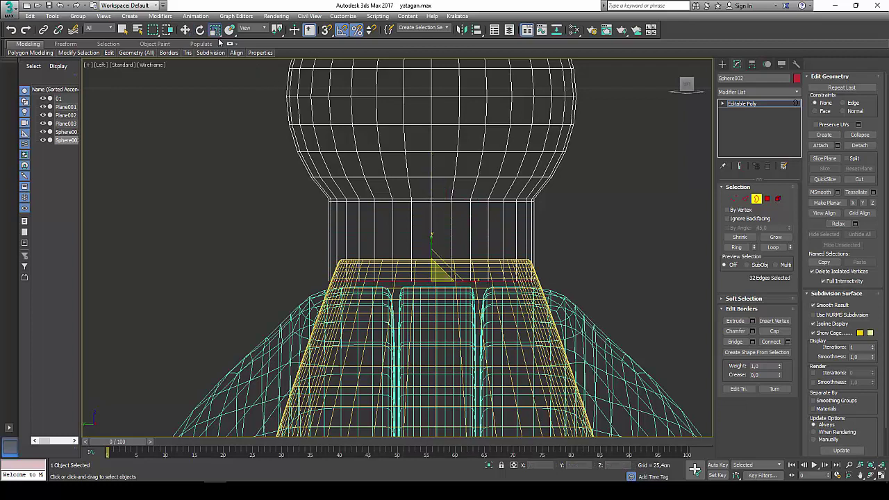
{"action": "left_click_drag", "start_coordinate": [433, 274], "coordinate": [435, 272]}
{"action": "left_click", "coordinate": [184, 29]}
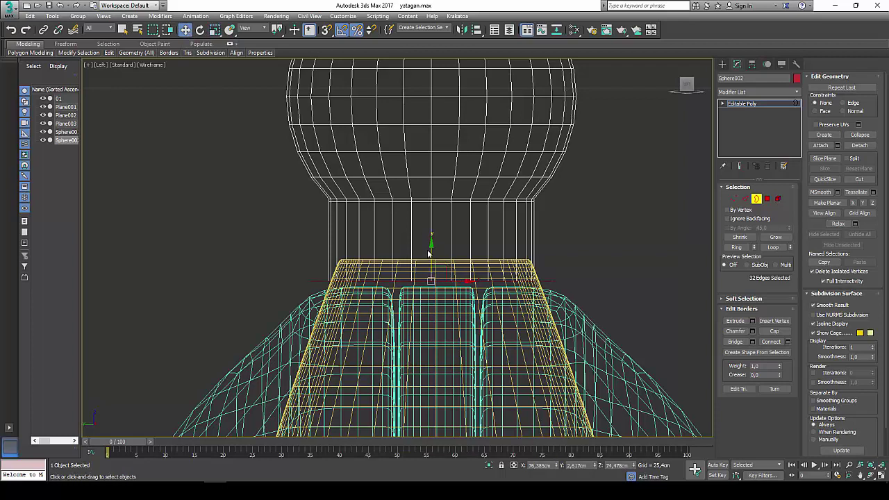
{"action": "left_click_drag", "start_coordinate": [430, 249], "coordinate": [431, 266], "text": "shift"}
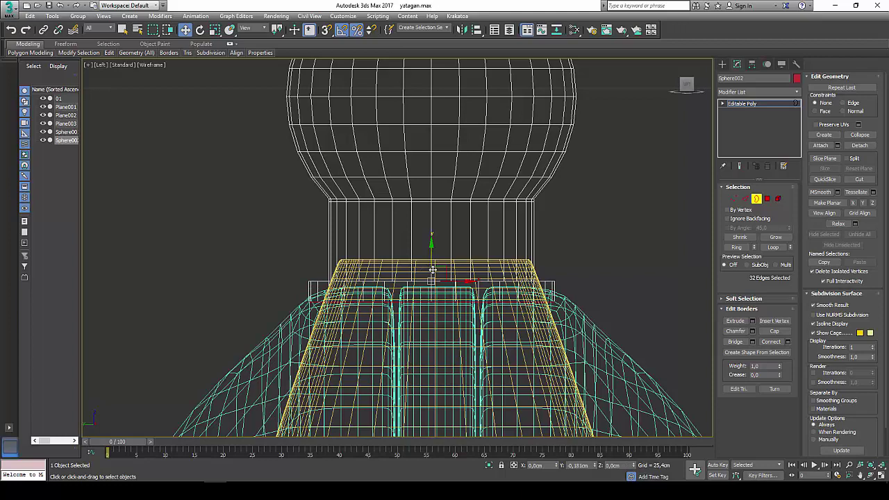
{"action": "left_click_drag", "start_coordinate": [432, 269], "coordinate": [436, 275], "text": "shift"}
{"action": "left_click", "coordinate": [880, 475]}
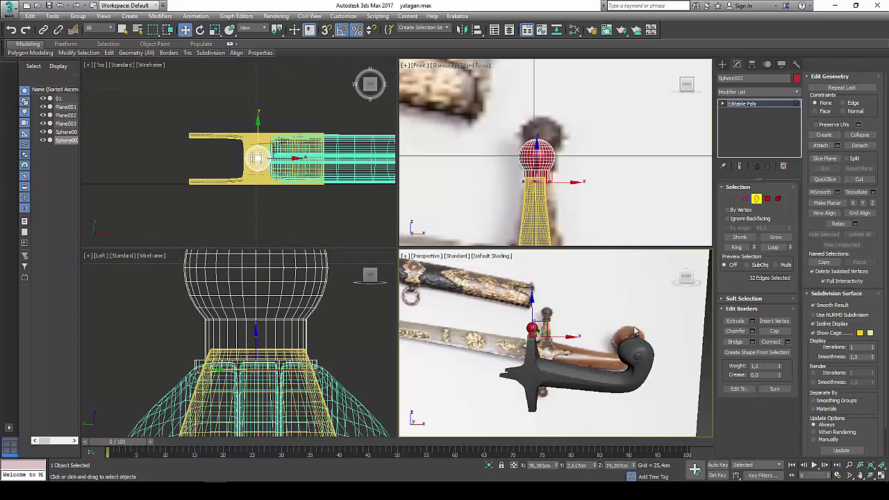
In a maximized Perspective view, move the collar's rim edges lower over the grip top.
{"action": "left_click", "coordinate": [880, 474]}
{"action": "left_click", "coordinate": [871, 474]}
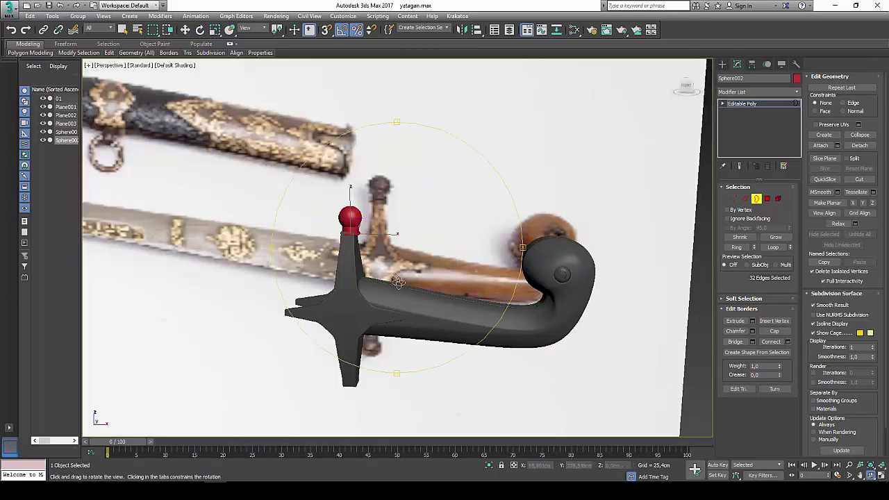
{"action": "mouse_move", "coordinate": [398, 282]}
{"action": "left_mouse_down"}
{"action": "mouse_move", "coordinate": [393, 254]}
{"action": "mouse_move", "coordinate": [476, 277]}
{"action": "mouse_move", "coordinate": [389, 245]}
{"action": "left_mouse_up"}
{"action": "scroll", "coordinate": [346, 238], "scroll_direction": "up", "scroll_amount": 5}
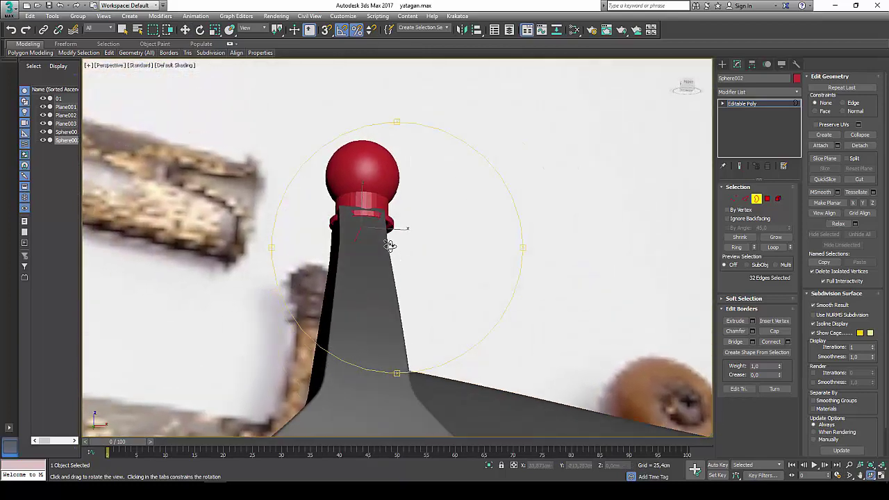
{"action": "key", "text": "w"}
{"action": "scroll", "coordinate": [371, 214], "scroll_direction": "up", "scroll_amount": 3}
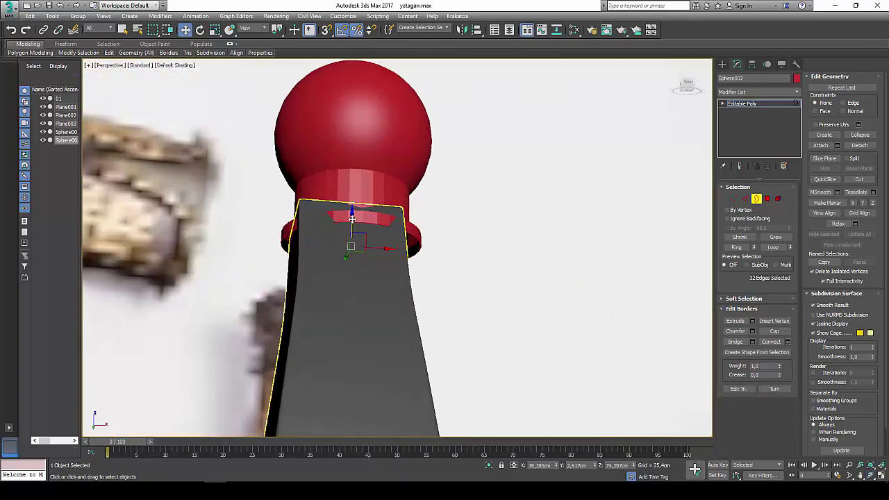
{"action": "left_click_drag", "start_coordinate": [352, 219], "coordinate": [350, 234]}
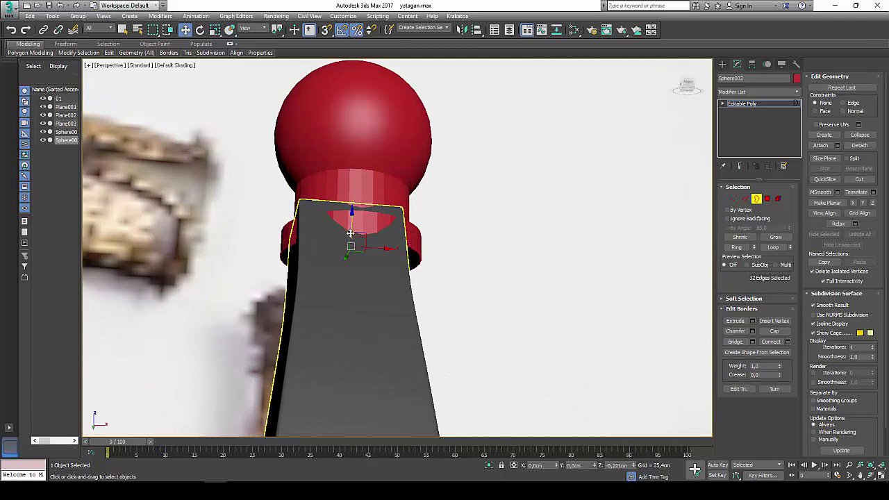
{"action": "left_click_drag", "start_coordinate": [349, 232], "coordinate": [350, 234]}
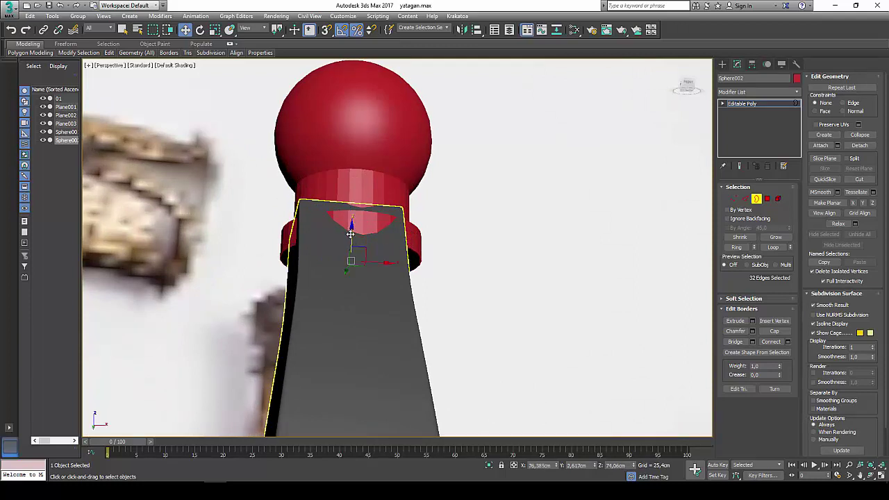
Hide every object except the sphere cap.
{"action": "right_click", "coordinate": [359, 228]}
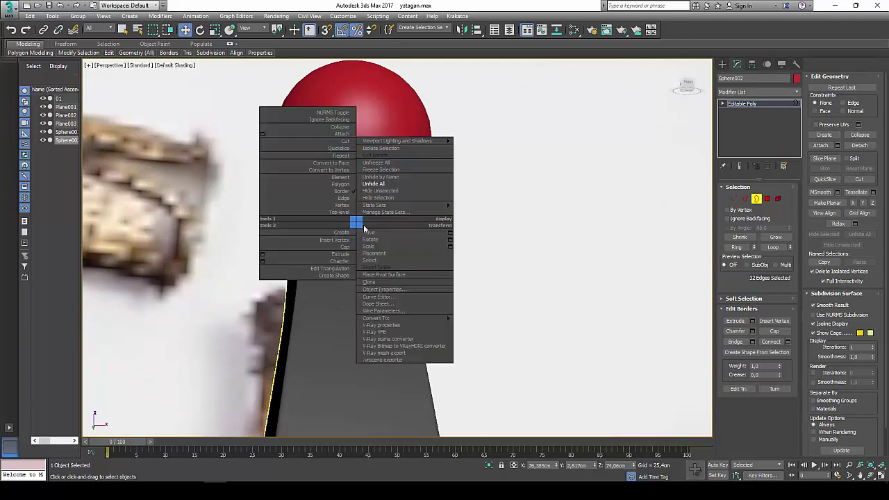
{"action": "right_click", "coordinate": [419, 214]}
{"action": "left_click", "coordinate": [451, 174]}
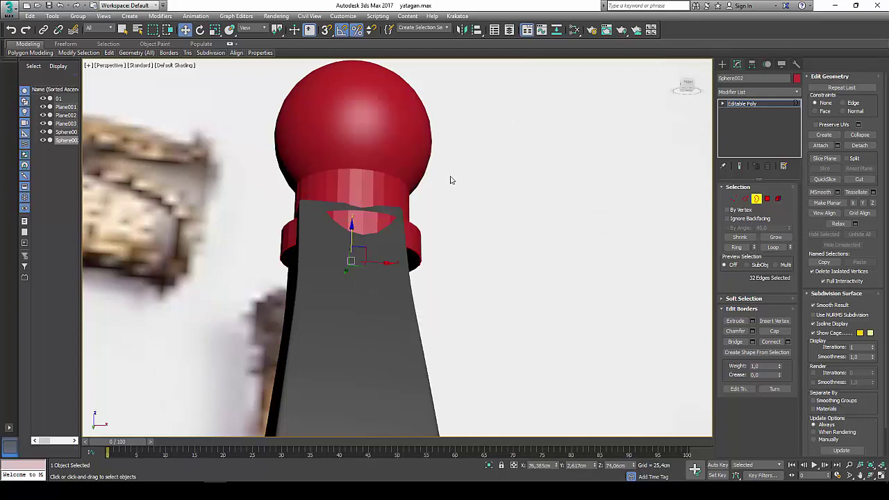
{"action": "left_click", "coordinate": [879, 476]}
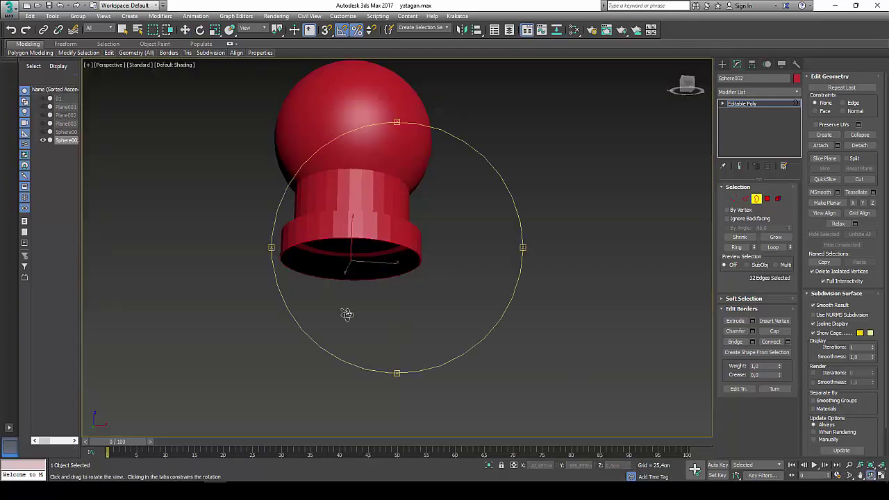
Turn on Edged Faces and scale the open rim inward into an inner ring of faces.
{"action": "key", "text": "F4"}
{"action": "mouse_move", "coordinate": [341, 290]}
{"action": "left_mouse_down"}
{"action": "mouse_move", "coordinate": [351, 261]}
{"action": "mouse_move", "coordinate": [331, 212]}
{"action": "left_mouse_up"}
{"action": "key", "text": "w"}
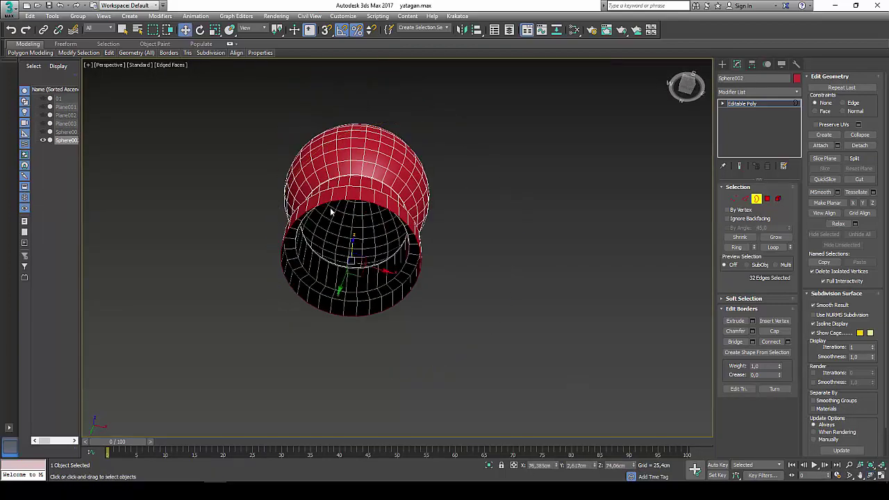
{"action": "left_click", "coordinate": [214, 29]}
{"action": "scroll", "coordinate": [355, 265], "scroll_direction": "up", "scroll_amount": 2}
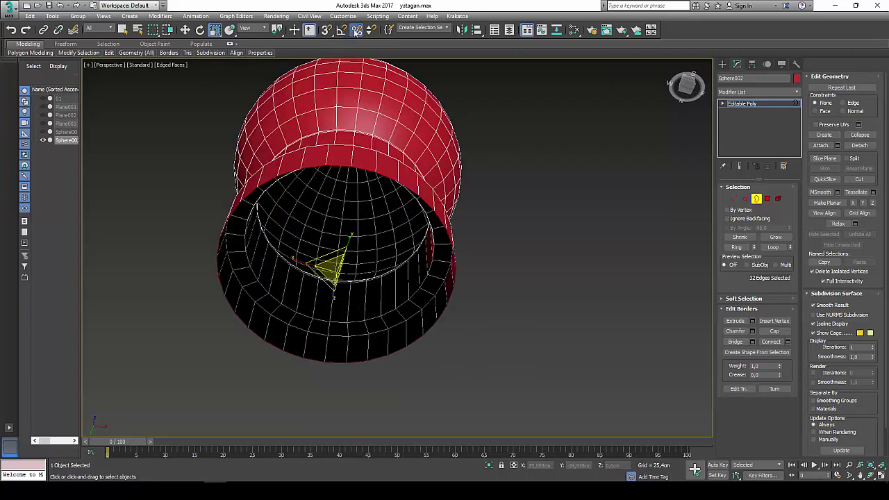
{"action": "left_click_drag", "start_coordinate": [334, 268], "coordinate": [334, 270], "text": "shift"}
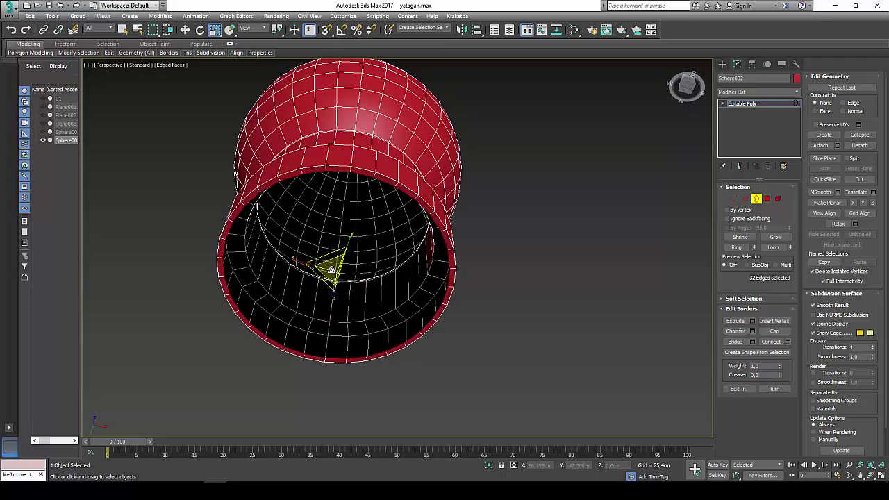
{"action": "left_click_drag", "start_coordinate": [332, 269], "coordinate": [331, 288], "text": "shift"}
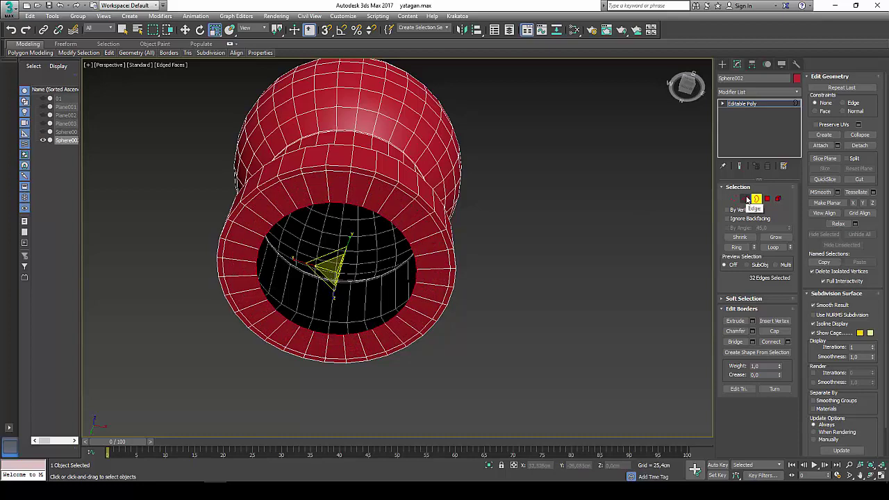
Close the cap's open end and weld its crowded centre vertices into one point.
{"action": "left_click", "coordinate": [746, 200]}
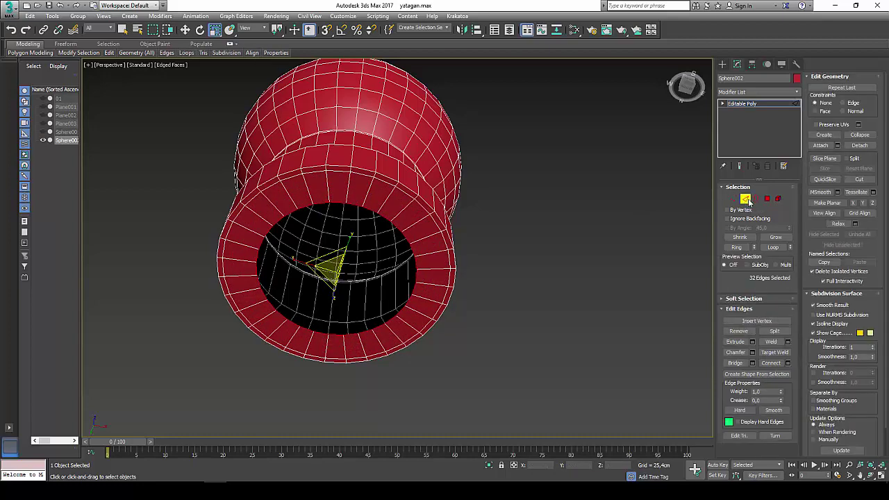
{"action": "left_click", "coordinate": [756, 199]}
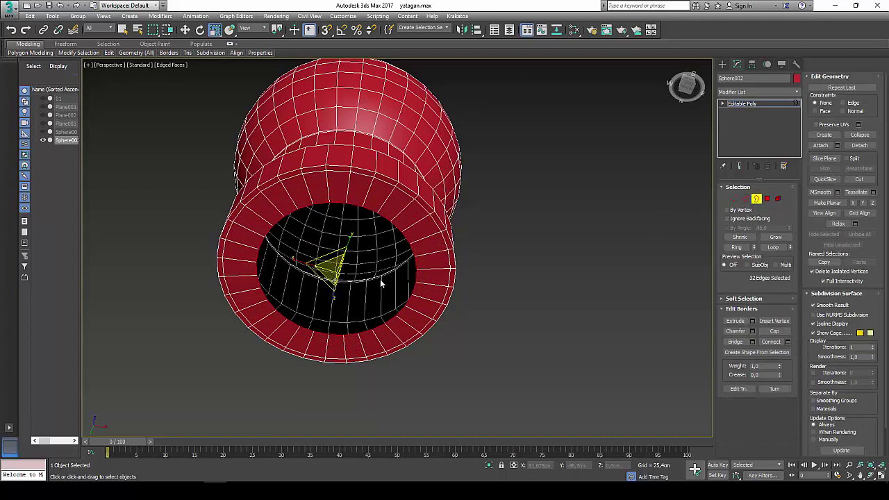
{"action": "left_click_drag", "start_coordinate": [333, 267], "coordinate": [705, 224], "text": "shift"}
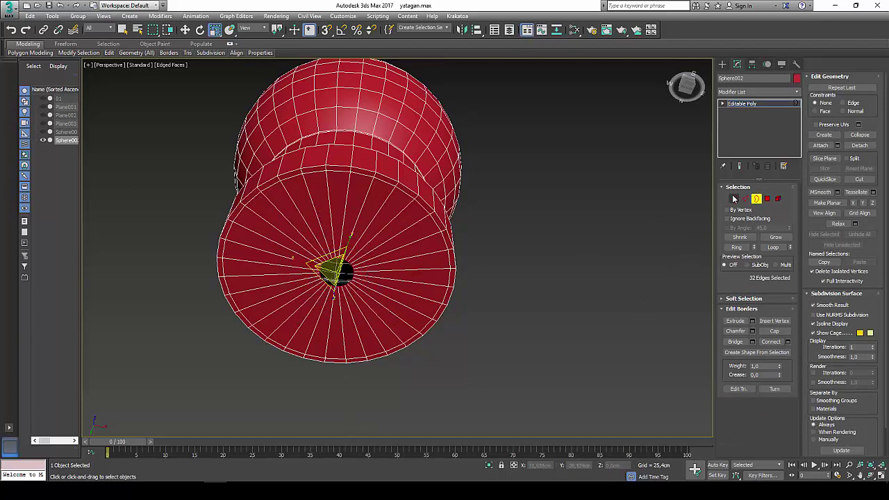
{"action": "left_click", "coordinate": [732, 197]}
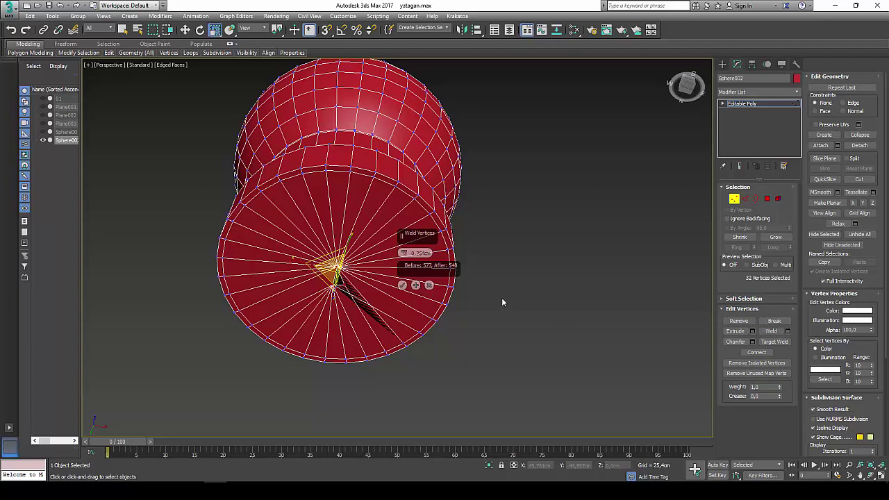
{"action": "left_click_drag", "start_coordinate": [403, 253], "coordinate": [403, 249]}
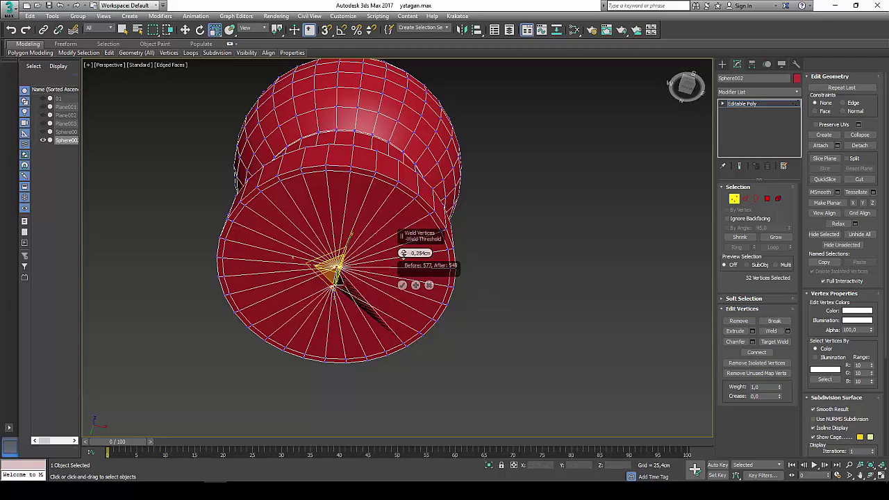
{"action": "left_click", "coordinate": [402, 284]}
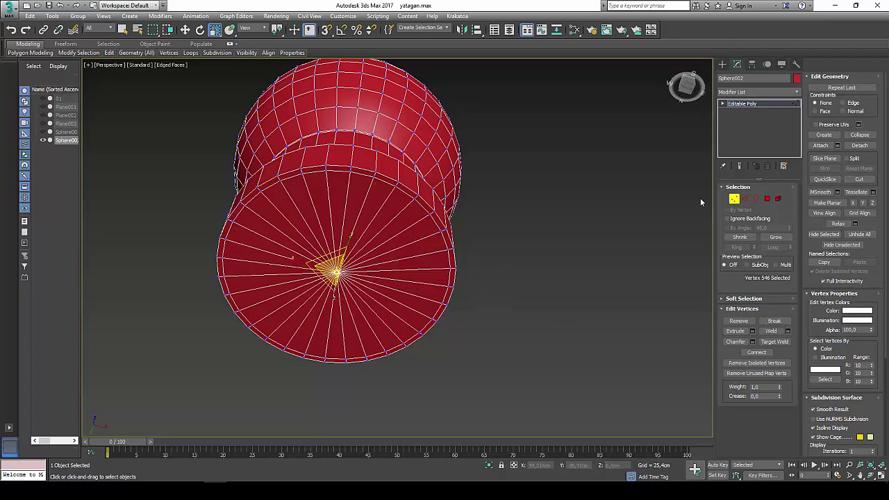
{"action": "left_click", "coordinate": [744, 199]}
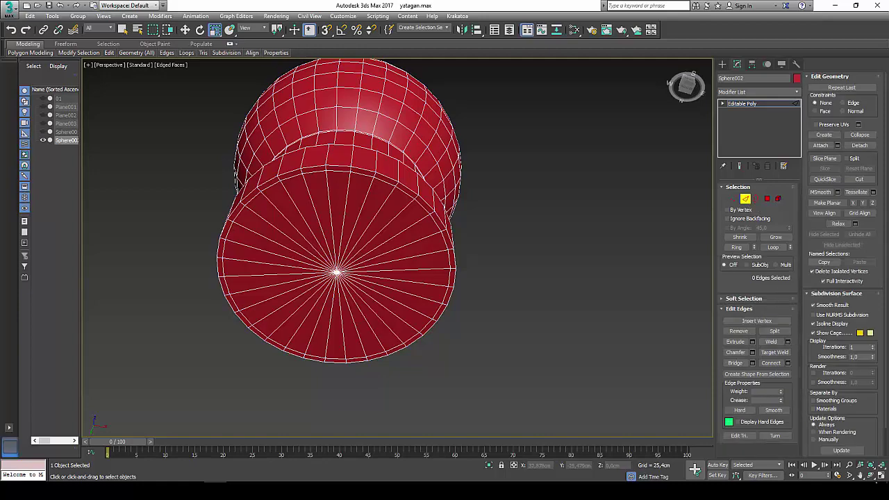
Select the edge loop where the cap's neck meets its base and chamfer it by 0.05cm.
{"action": "left_click", "coordinate": [871, 479]}
{"action": "left_click_drag", "start_coordinate": [310, 222], "coordinate": [325, 274]}
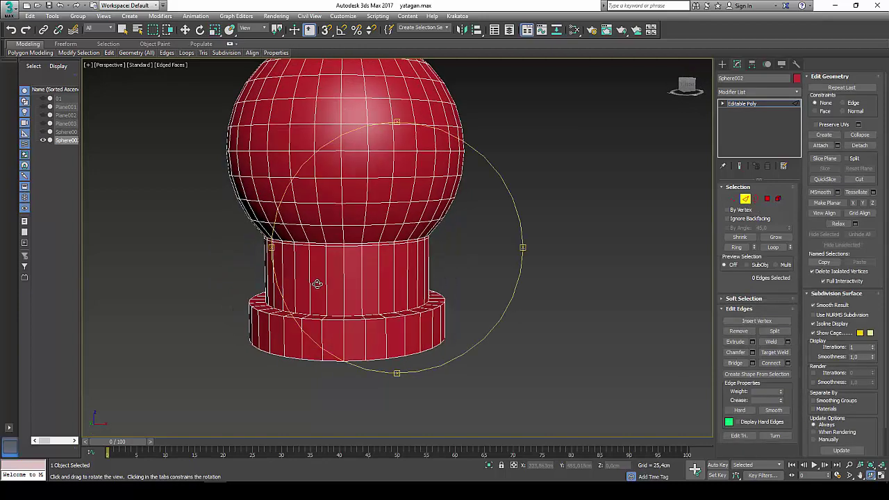
{"action": "scroll", "coordinate": [328, 268], "scroll_direction": "up", "scroll_amount": 2}
{"action": "scroll", "coordinate": [328, 268], "scroll_direction": "up", "scroll_amount": 2}
{"action": "scroll", "coordinate": [351, 244], "scroll_direction": "up", "scroll_amount": 2}
{"action": "right_click", "coordinate": [350, 244]}
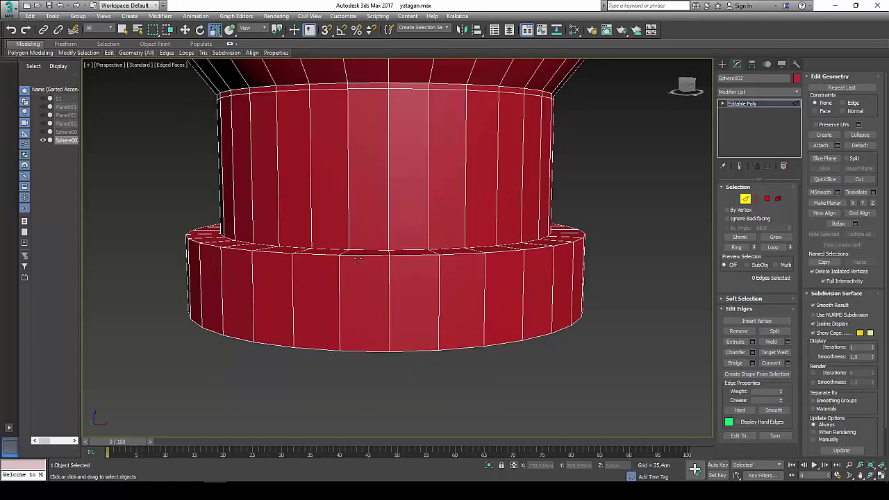
{"action": "left_click", "coordinate": [361, 255]}
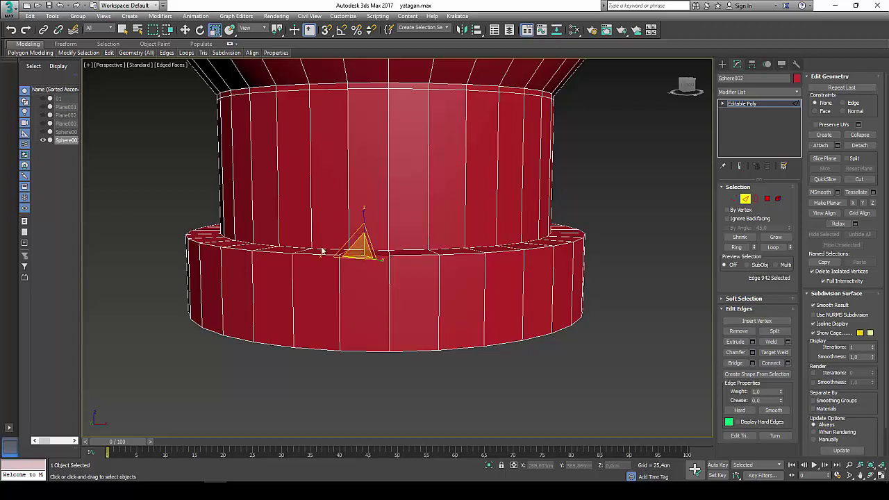
{"action": "left_click", "coordinate": [773, 247]}
{"action": "left_click", "coordinate": [752, 352]}
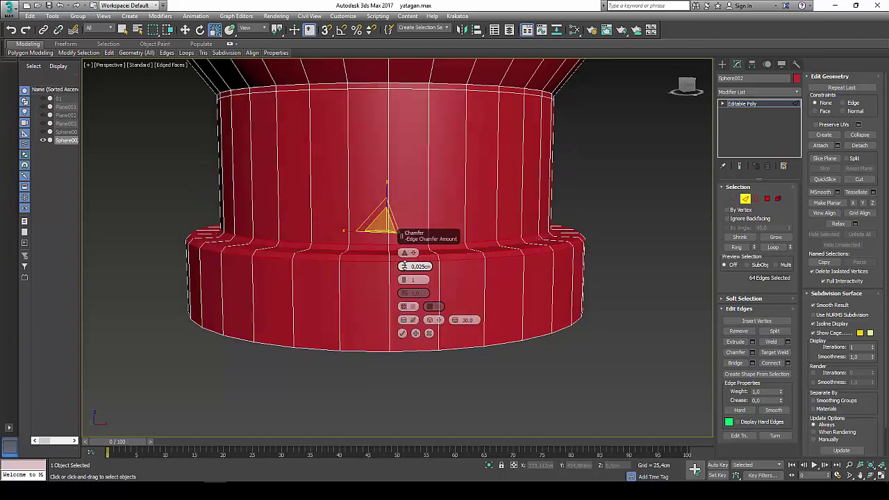
{"action": "mouse_move", "coordinate": [406, 270]}
{"action": "left_mouse_down"}
{"action": "mouse_move", "coordinate": [406, 261]}
{"action": "mouse_move", "coordinate": [406, 273]}
{"action": "left_mouse_up"}
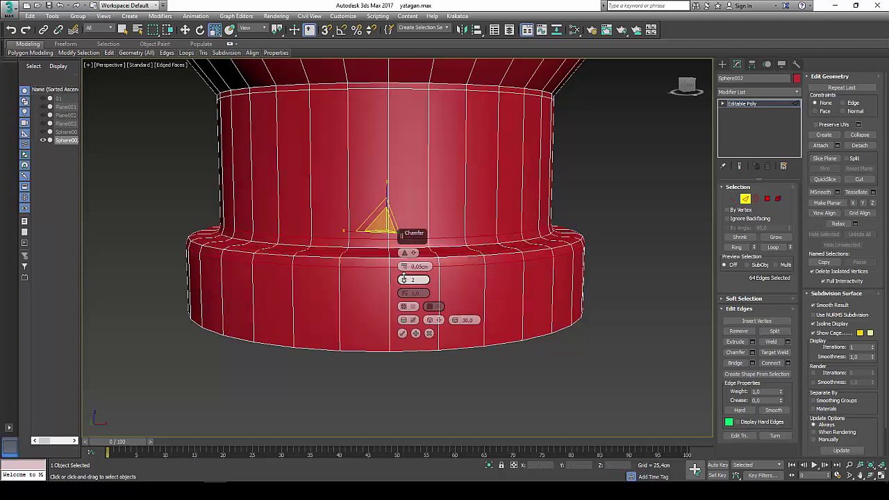
{"action": "left_click", "coordinate": [401, 334]}
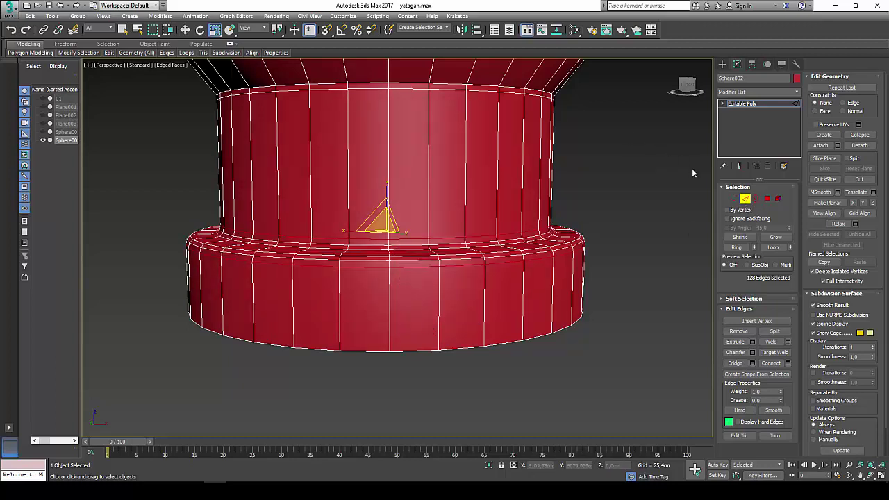
{"action": "left_click", "coordinate": [745, 199]}
Assign the grey material to the pommel cap from the Slate Material Editor.
{"action": "left_click", "coordinate": [576, 30]}
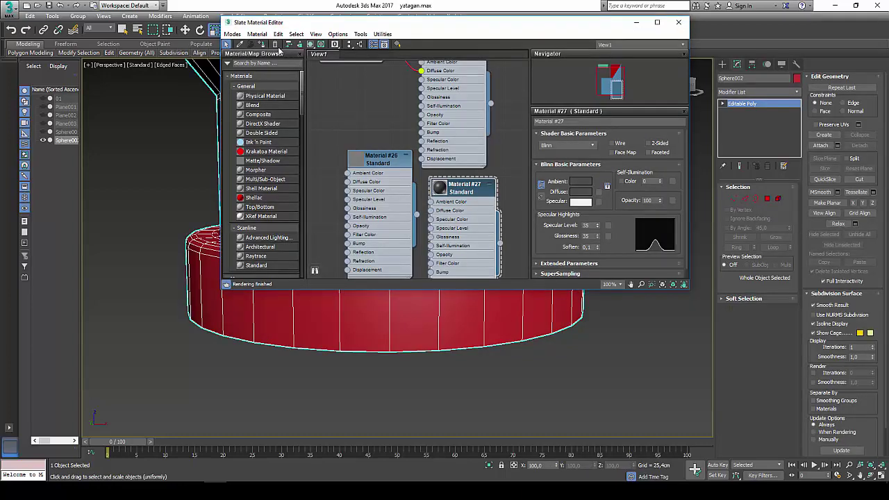
{"action": "left_click", "coordinate": [263, 47]}
{"action": "left_click", "coordinate": [679, 21]}
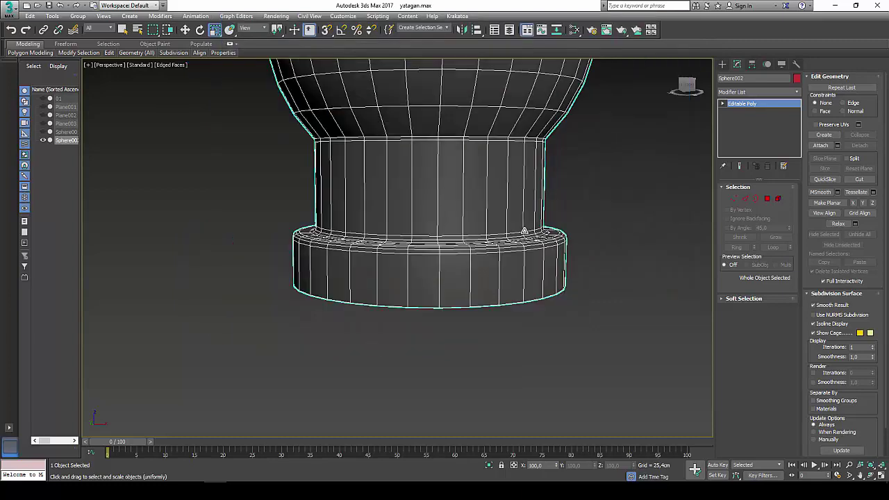
{"action": "scroll", "coordinate": [540, 231], "scroll_direction": "down", "scroll_amount": 5}
{"action": "left_click", "coordinate": [579, 198]}
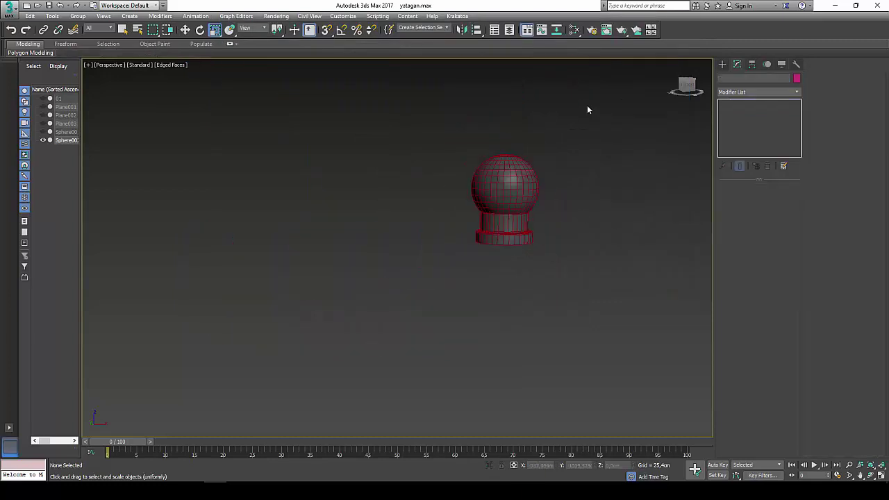
Turn off Edged Faces and select the whole sphere element of the cap.
{"action": "key", "text": "F4"}
{"action": "left_click", "coordinate": [505, 209]}
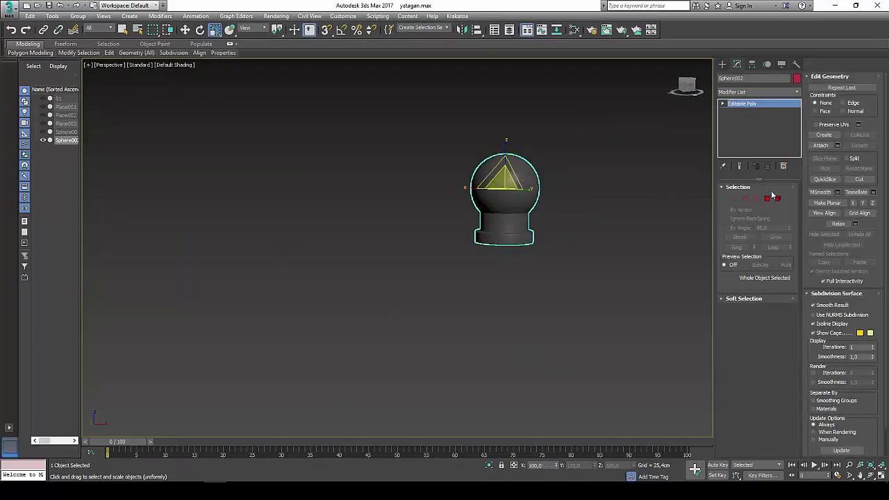
{"action": "left_click", "coordinate": [777, 199]}
{"action": "left_click_drag", "start_coordinate": [409, 337], "coordinate": [409, 336]}
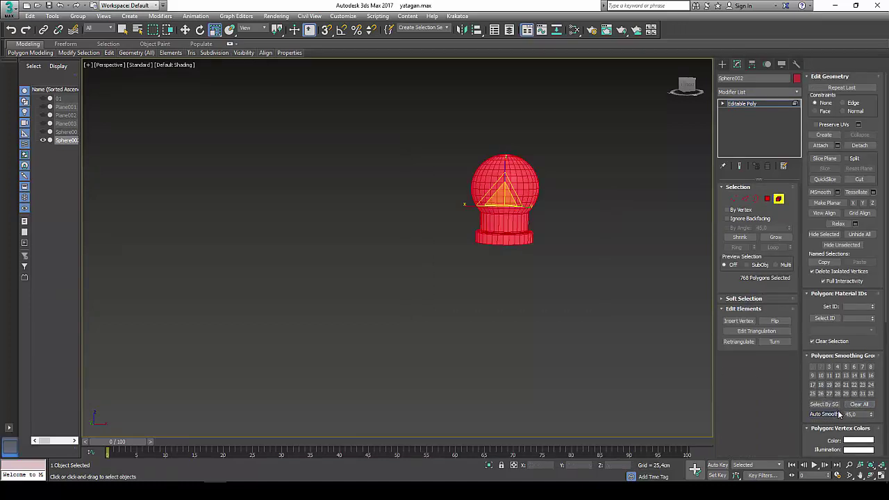
{"action": "left_click", "coordinate": [778, 199]}
{"action": "middle_click_drag", "start_coordinate": [524, 301], "coordinate": [468, 308]}
Unhide all objects, then enlarge the cap and move it up and slightly left.
{"action": "right_click", "coordinate": [449, 317]}
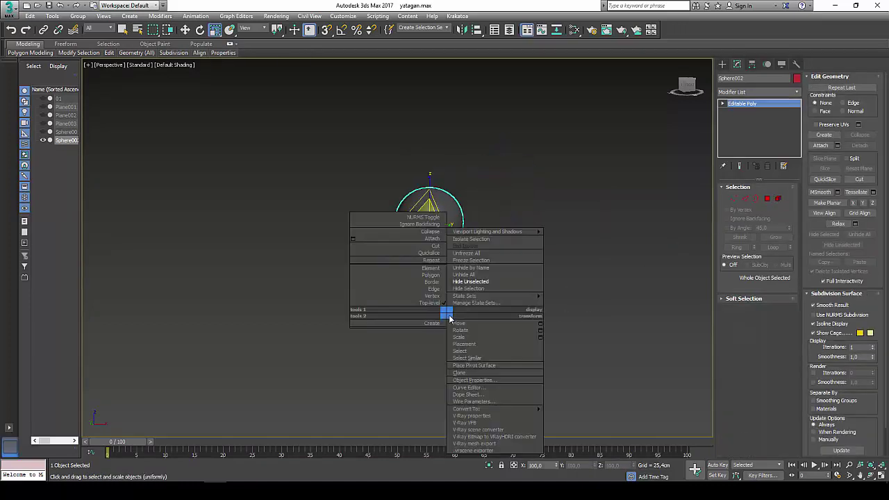
{"action": "left_click", "coordinate": [479, 275]}
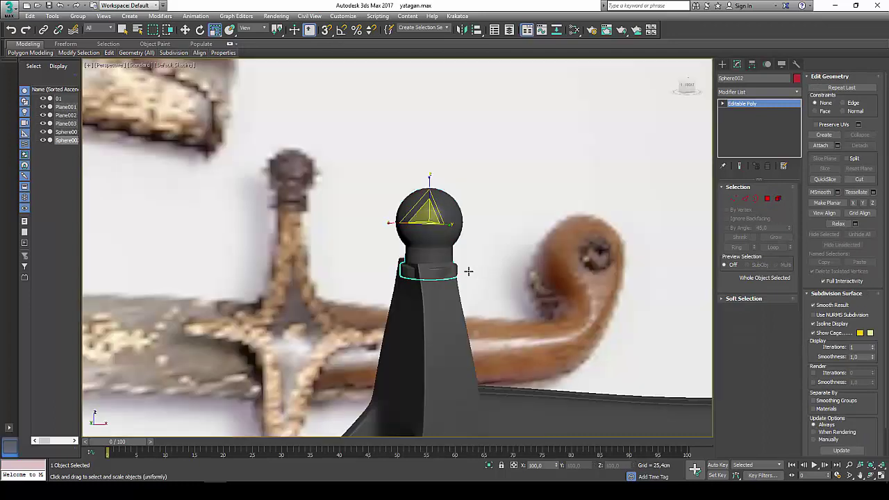
{"action": "left_click_drag", "start_coordinate": [425, 215], "coordinate": [424, 203]}
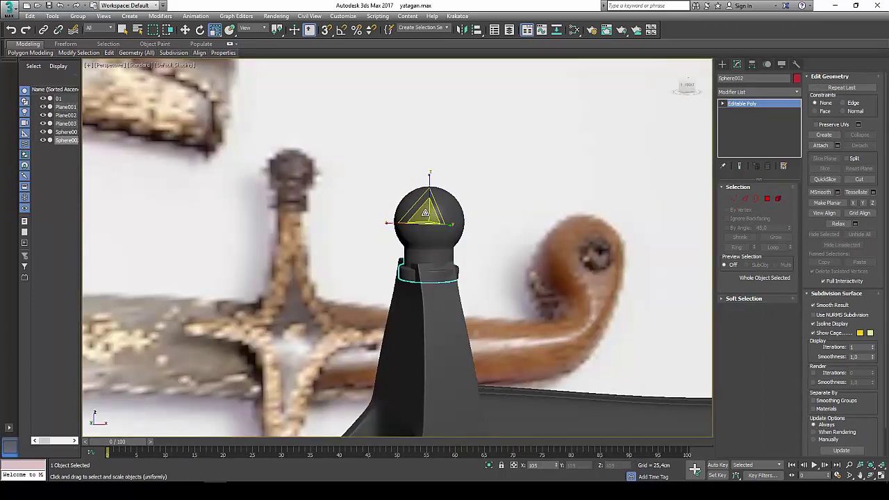
{"action": "left_click", "coordinate": [184, 31]}
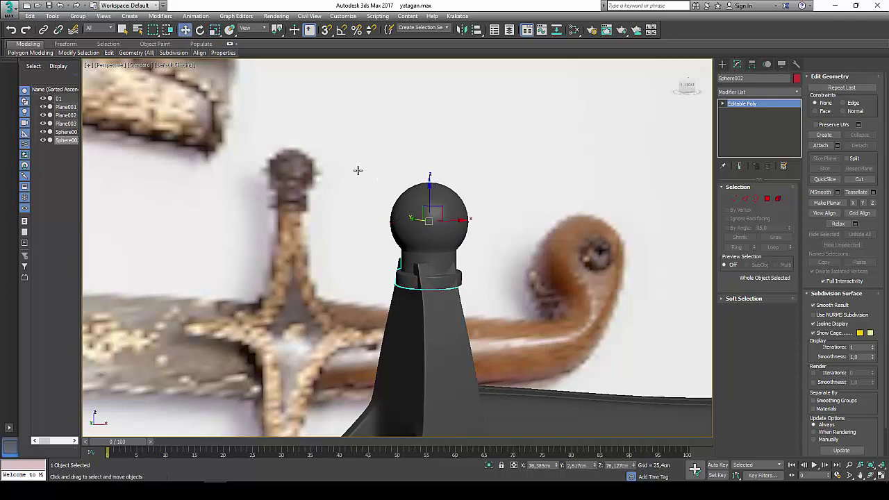
{"action": "left_click_drag", "start_coordinate": [428, 193], "coordinate": [428, 177]}
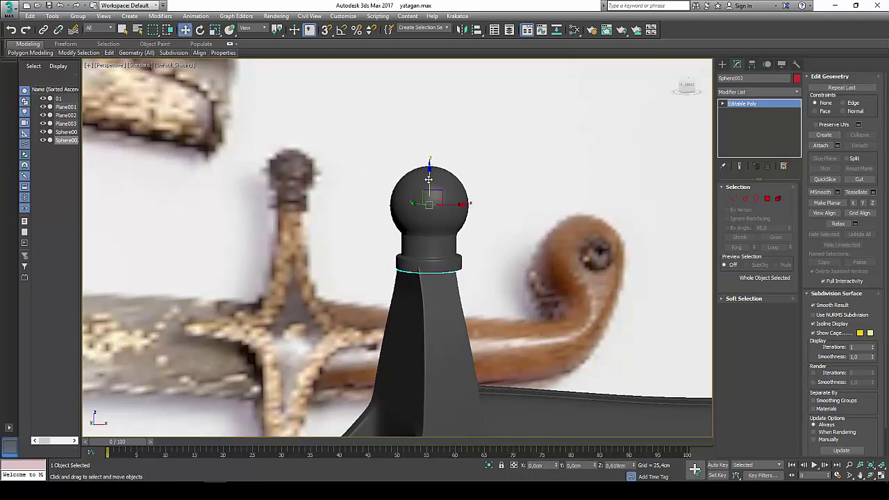
{"action": "scroll", "coordinate": [450, 210], "scroll_direction": "up", "scroll_amount": 5}
{"action": "middle_click_drag", "start_coordinate": [450, 212], "coordinate": [463, 168]}
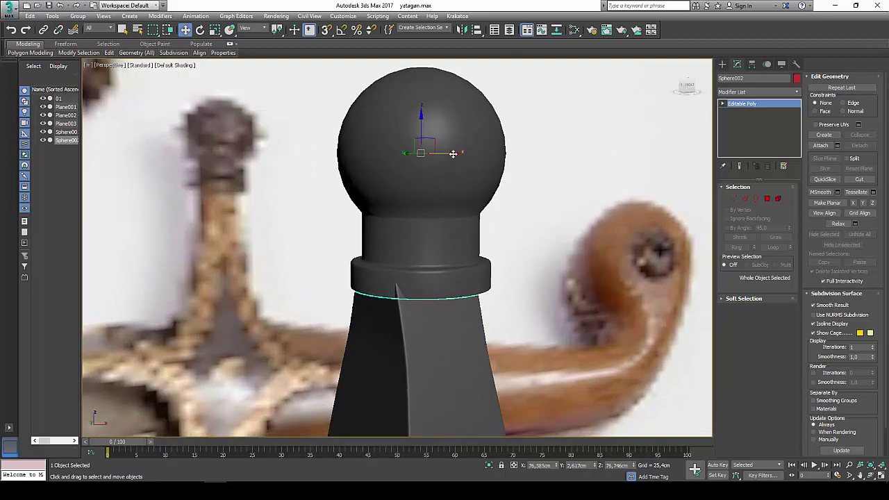
{"action": "left_click_drag", "start_coordinate": [452, 154], "coordinate": [446, 153]}
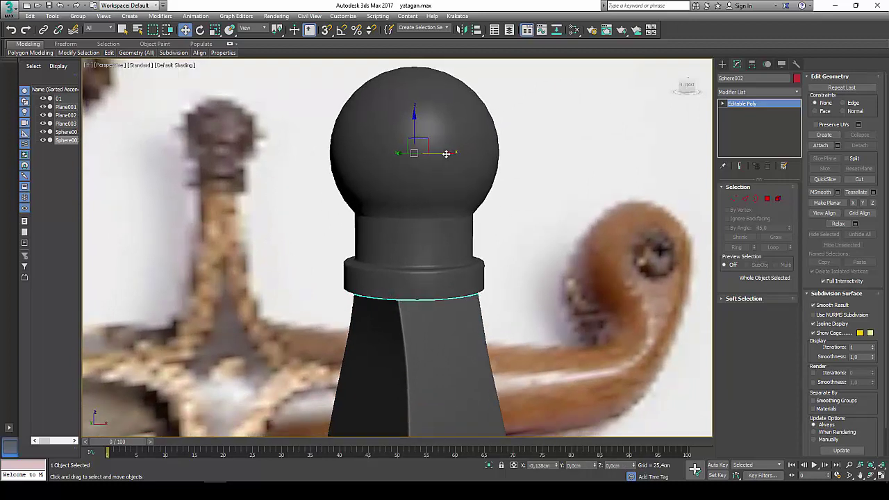
Orbit to check the cap's alignment, then select the reference photo plane.
{"action": "left_click", "coordinate": [876, 475]}
{"action": "mouse_move", "coordinate": [444, 264]}
{"action": "left_mouse_down"}
{"action": "mouse_move", "coordinate": [433, 271]}
{"action": "mouse_move", "coordinate": [438, 156]}
{"action": "left_mouse_up"}
{"action": "right_click", "coordinate": [435, 163]}
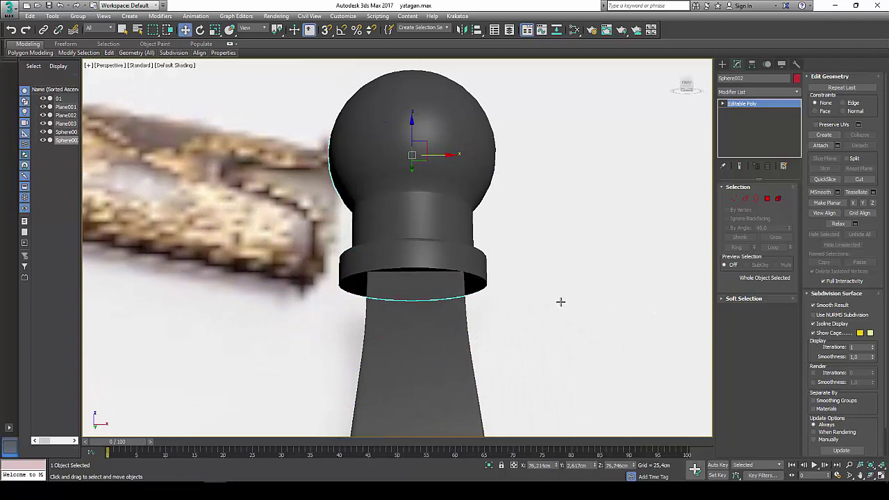
{"action": "scroll", "coordinate": [560, 302], "scroll_direction": "down", "scroll_amount": 5}
{"action": "left_click", "coordinate": [597, 254]}
{"action": "right_click", "coordinate": [597, 255]}
Hide the reference photo plane, select the pommel cap, and nudge it sideways.
{"action": "left_click", "coordinate": [619, 236]}
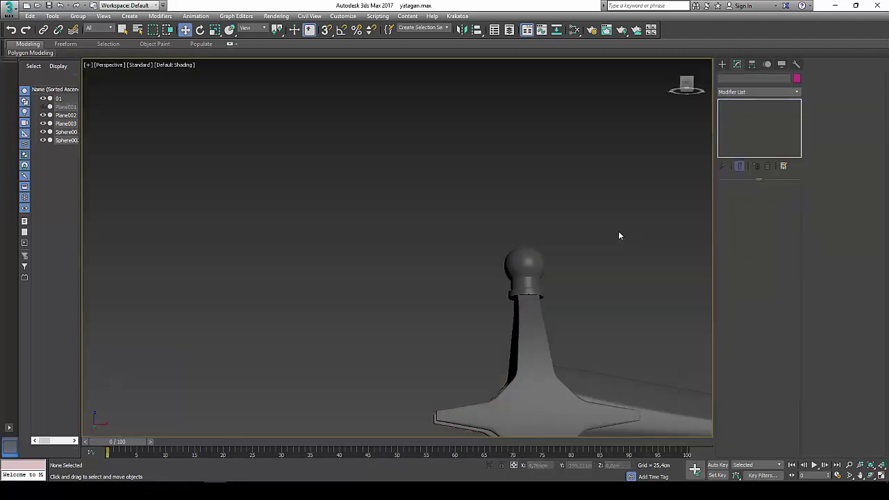
{"action": "mouse_move", "coordinate": [620, 236]}
{"action": "middle_mouse_down", "text": "alt"}
{"action": "mouse_move", "coordinate": [553, 252]}
{"action": "mouse_move", "coordinate": [497, 246]}
{"action": "middle_mouse_up", "text": "alt"}
{"action": "left_click", "coordinate": [476, 239]}
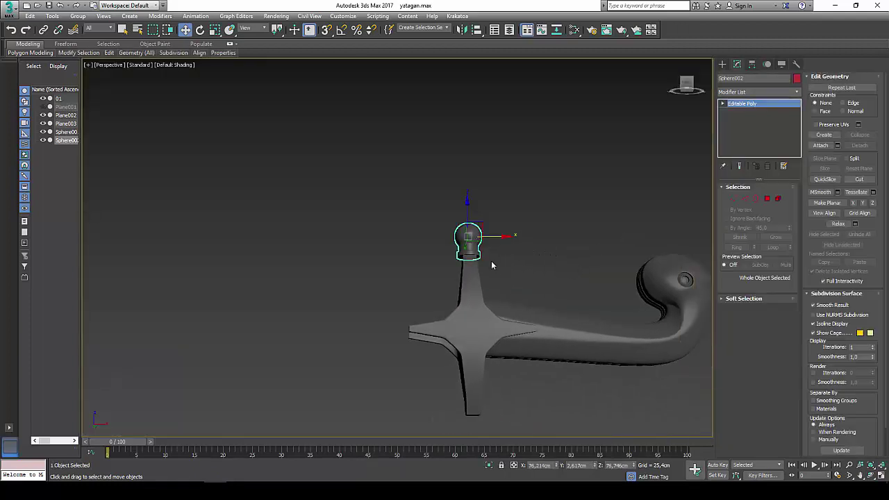
{"action": "scroll", "coordinate": [490, 261], "scroll_direction": "up", "scroll_amount": 5}
{"action": "left_click", "coordinate": [859, 474]}
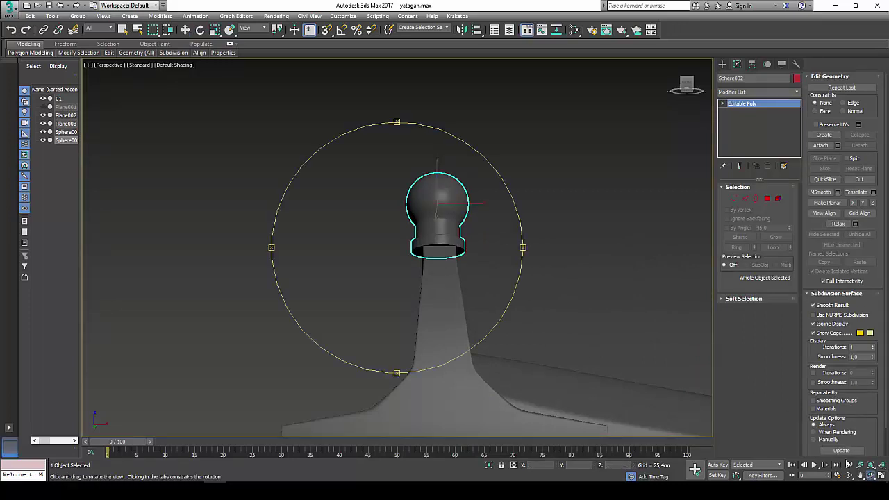
{"action": "mouse_move", "coordinate": [412, 266]}
{"action": "left_mouse_down"}
{"action": "mouse_move", "coordinate": [491, 228]}
{"action": "mouse_move", "coordinate": [562, 238]}
{"action": "mouse_move", "coordinate": [569, 254]}
{"action": "left_mouse_up"}
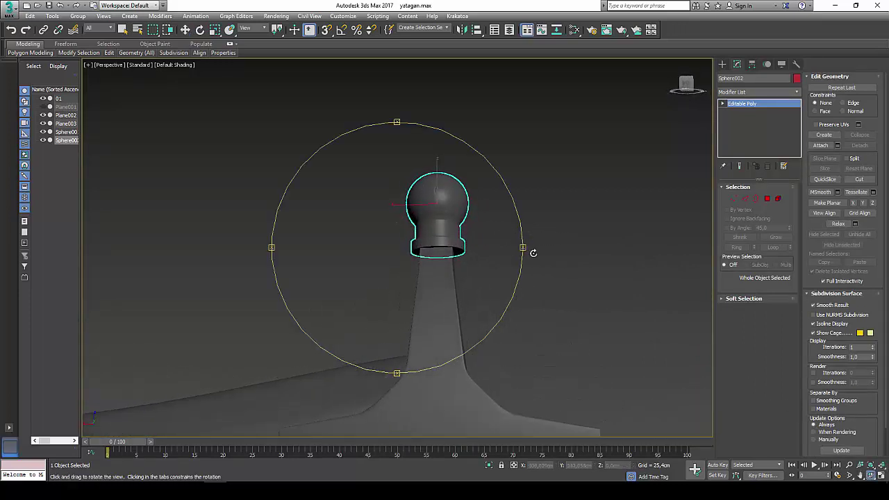
{"action": "key", "text": "w"}
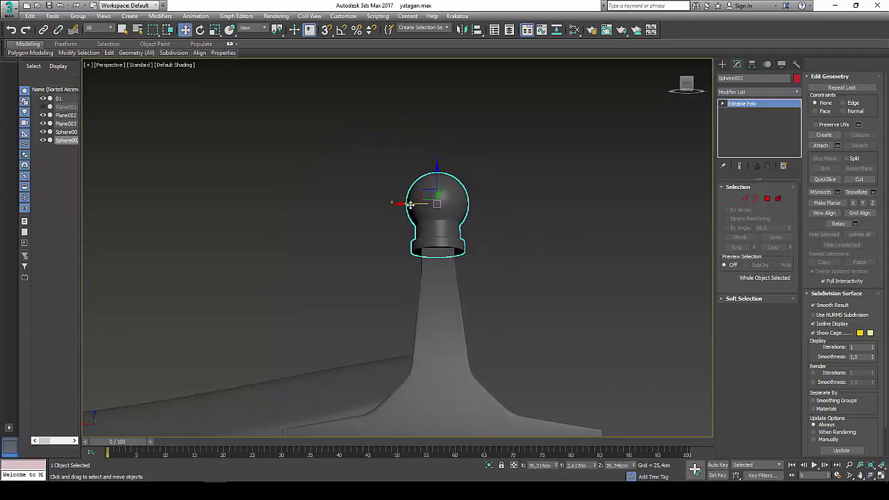
{"action": "left_click_drag", "start_coordinate": [409, 204], "coordinate": [408, 203]}
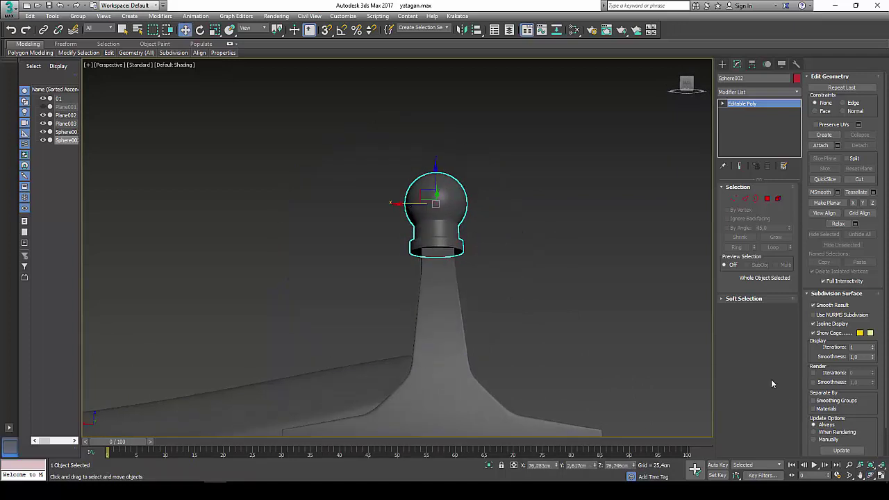
Orbit around the top cap and shrink it slightly.
{"action": "left_click", "coordinate": [860, 472]}
{"action": "left_click_drag", "start_coordinate": [375, 281], "coordinate": [268, 289]}
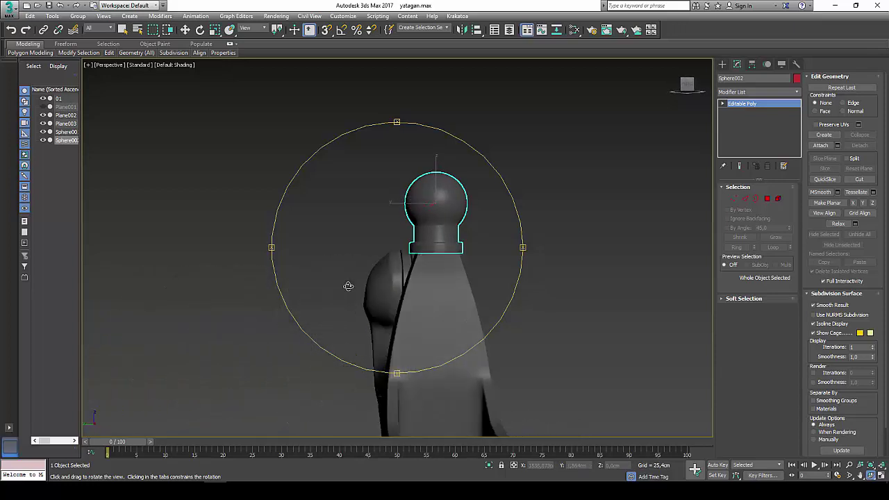
{"action": "left_click_drag", "start_coordinate": [363, 289], "coordinate": [409, 295]}
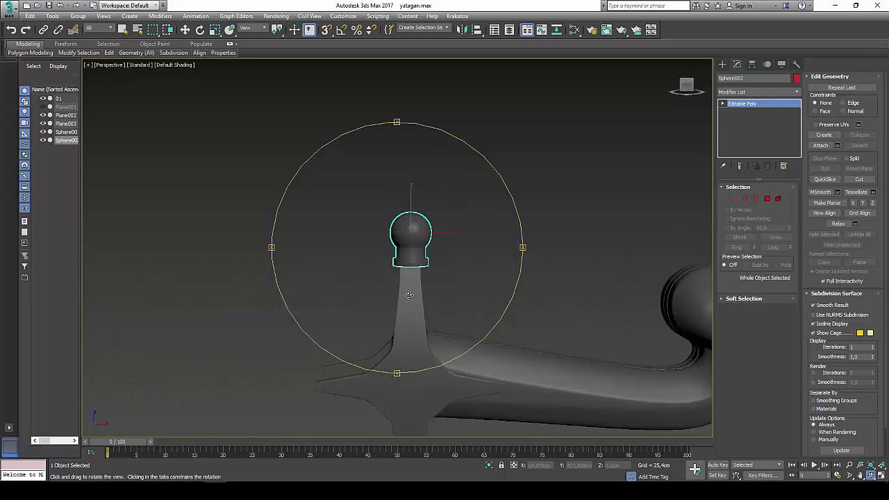
{"action": "right_click", "coordinate": [428, 292]}
{"action": "scroll", "coordinate": [424, 287], "scroll_direction": "up", "scroll_amount": 2}
{"action": "scroll", "coordinate": [423, 286], "scroll_direction": "up", "scroll_amount": 3}
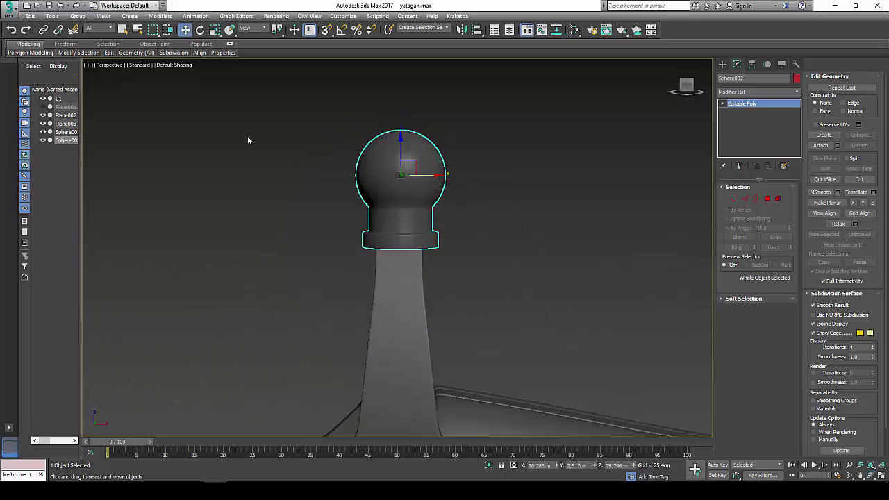
{"action": "left_click", "coordinate": [215, 29]}
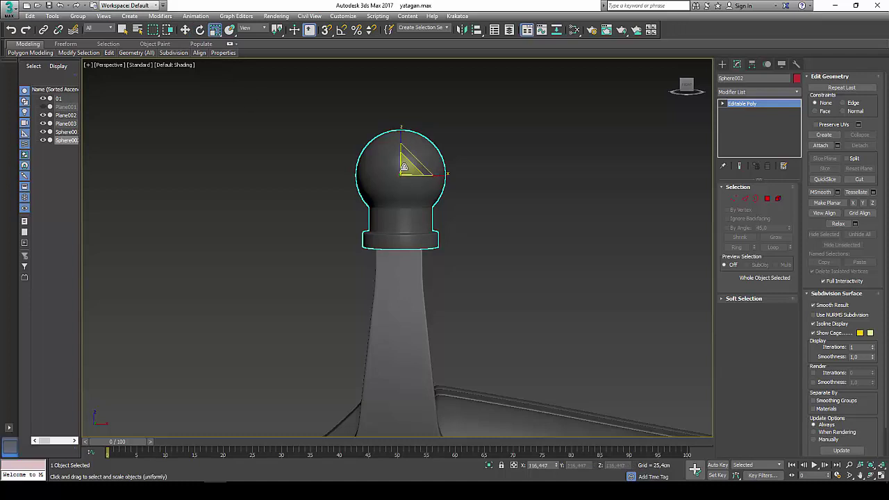
{"action": "left_click_drag", "start_coordinate": [404, 165], "coordinate": [404, 172]}
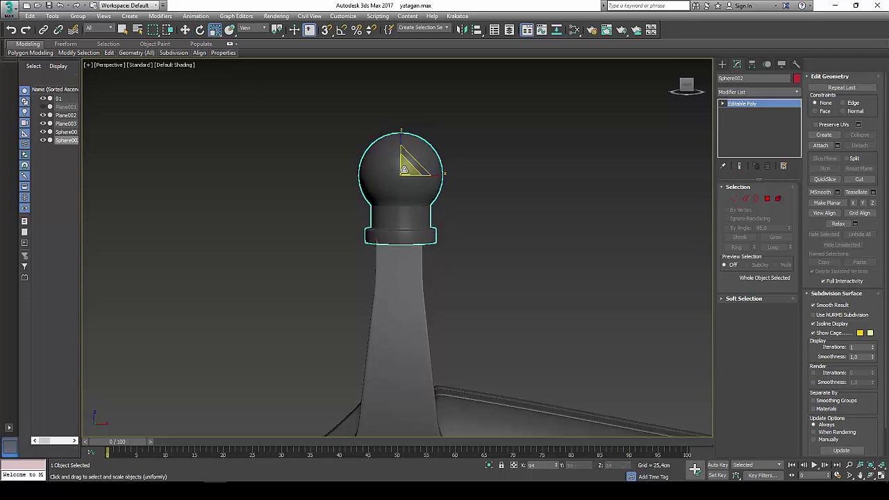
Nudge the cap slightly left and up onto the arm's tip, then reselect it.
{"action": "left_click", "coordinate": [185, 30]}
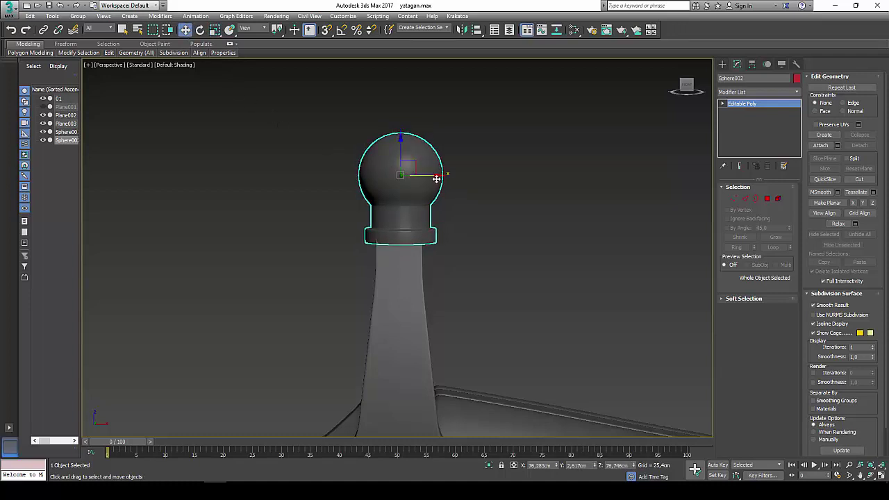
{"action": "left_click_drag", "start_coordinate": [434, 176], "coordinate": [433, 176]}
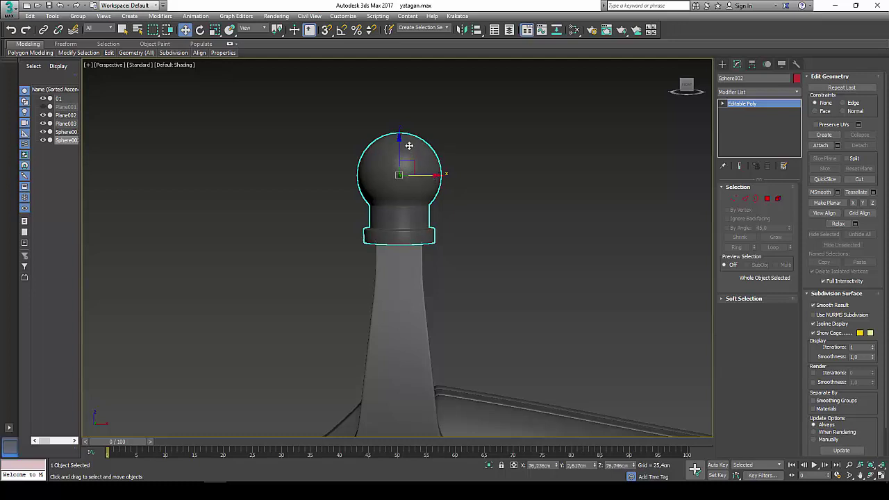
{"action": "left_click_drag", "start_coordinate": [401, 143], "coordinate": [400, 140]}
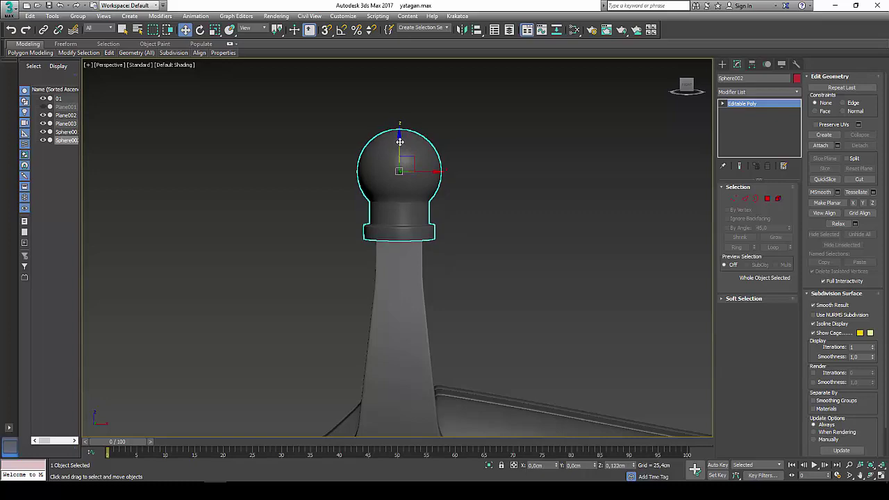
{"action": "scroll", "coordinate": [463, 254], "scroll_direction": "down", "scroll_amount": 5}
{"action": "left_click", "coordinate": [503, 251]}
{"action": "scroll", "coordinate": [490, 236], "scroll_direction": "down", "scroll_amount": 3}
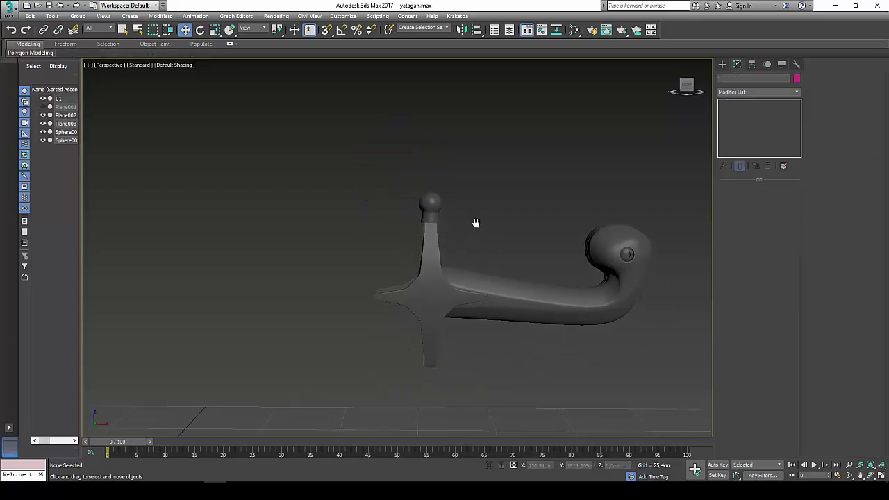
{"action": "left_click", "coordinate": [431, 204]}
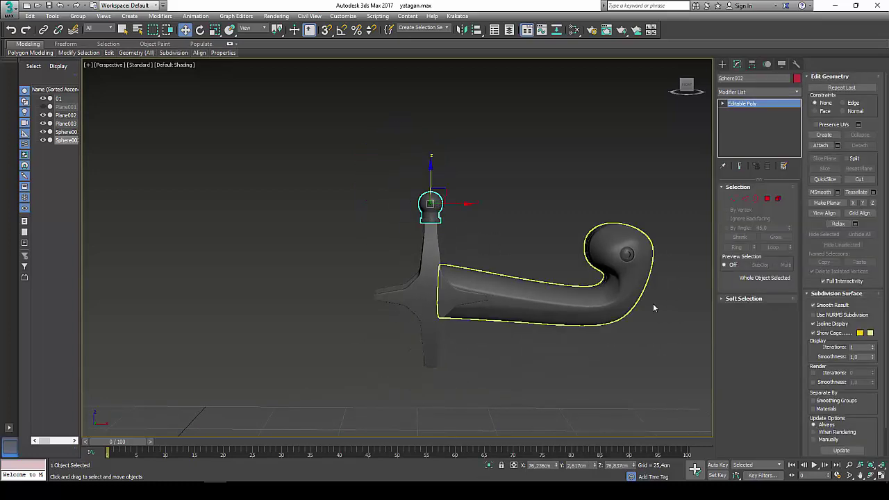
In the four-view layout, Shift-drag the cap to create the copy Sphere003.
{"action": "left_click", "coordinate": [882, 479]}
{"action": "scroll", "coordinate": [531, 97], "scroll_direction": "down", "scroll_amount": 3}
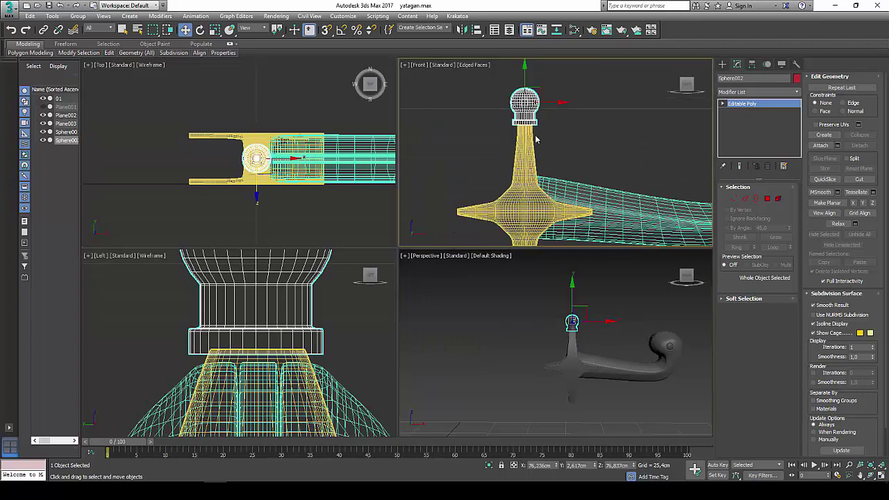
{"action": "scroll", "coordinate": [531, 97], "scroll_direction": "down", "scroll_amount": 2}
{"action": "middle_click_drag", "start_coordinate": [533, 82], "coordinate": [515, 63]}
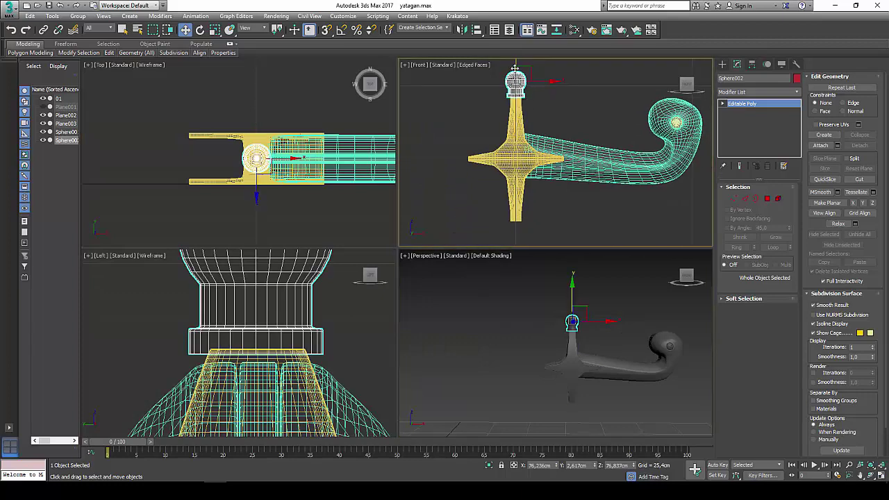
{"action": "left_click_drag", "start_coordinate": [515, 64], "coordinate": [525, 201], "text": "shift"}
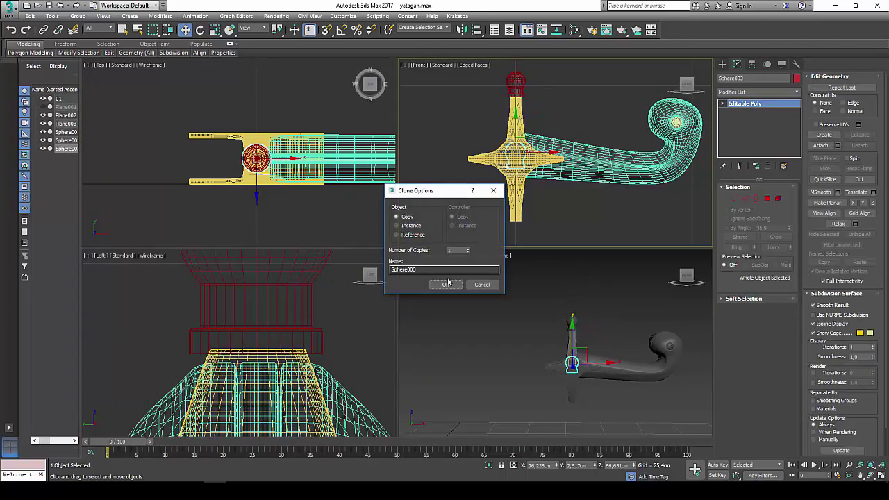
{"action": "left_click", "coordinate": [445, 284]}
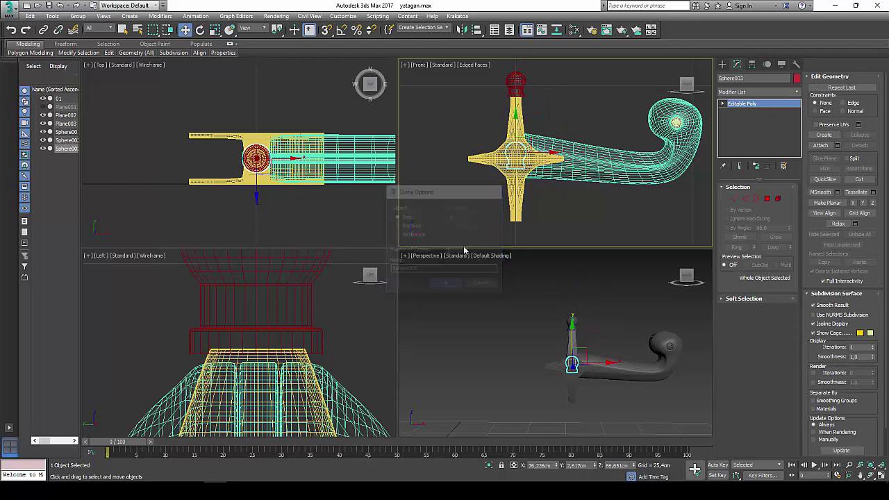
Mirror Sphere003 on Y and move it to the lower end of the guard arm.
{"action": "left_click", "coordinate": [461, 29]}
{"action": "left_click", "coordinate": [429, 209]}
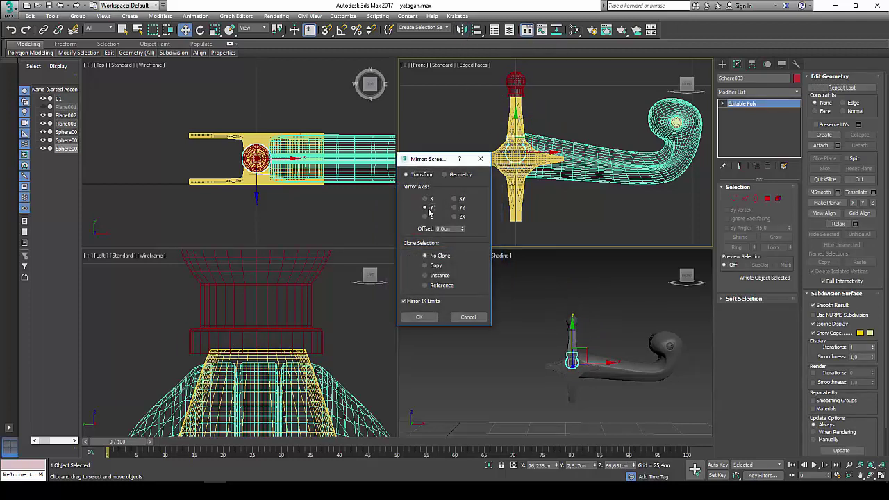
{"action": "left_click", "coordinate": [419, 316]}
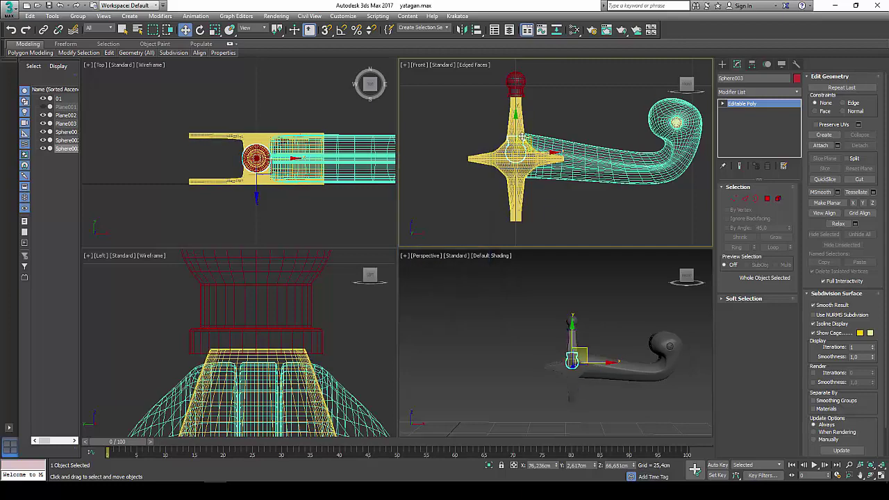
{"action": "left_click_drag", "start_coordinate": [514, 171], "coordinate": [514, 210]}
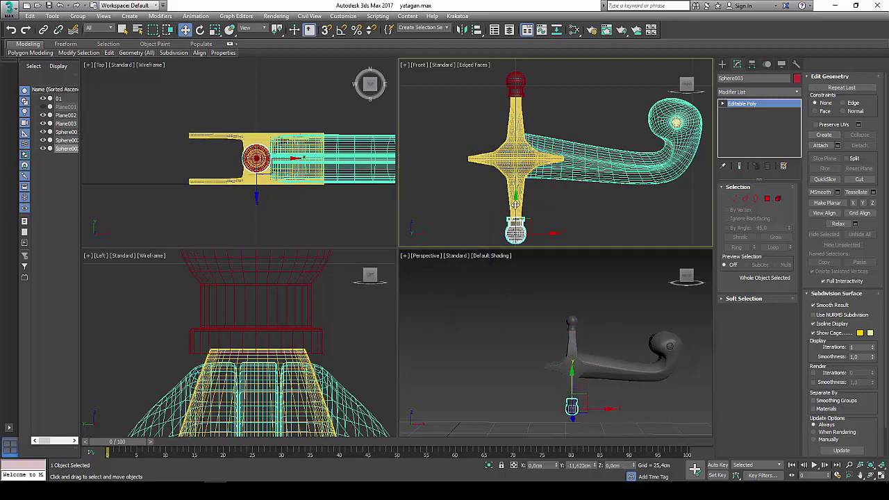
{"action": "middle_click_drag", "start_coordinate": [514, 221], "coordinate": [514, 146]}
{"action": "scroll", "coordinate": [513, 148], "scroll_direction": "up", "scroll_amount": 5}
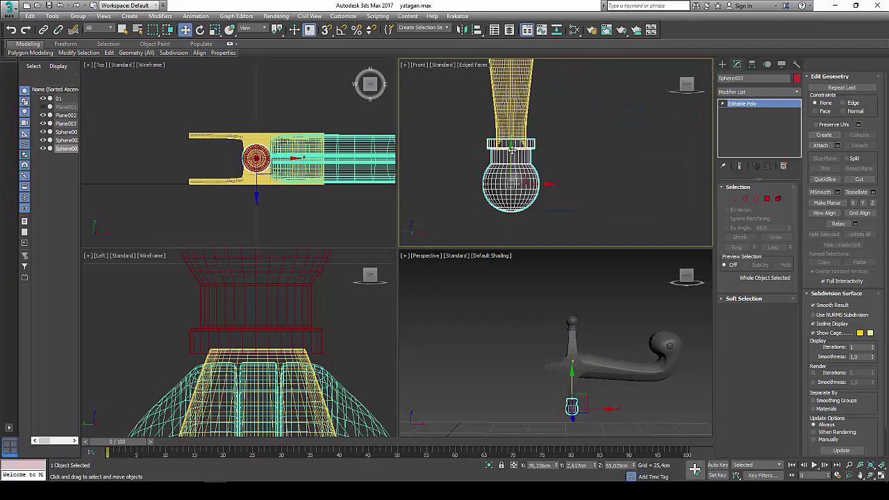
{"action": "left_click_drag", "start_coordinate": [512, 147], "coordinate": [511, 157]}
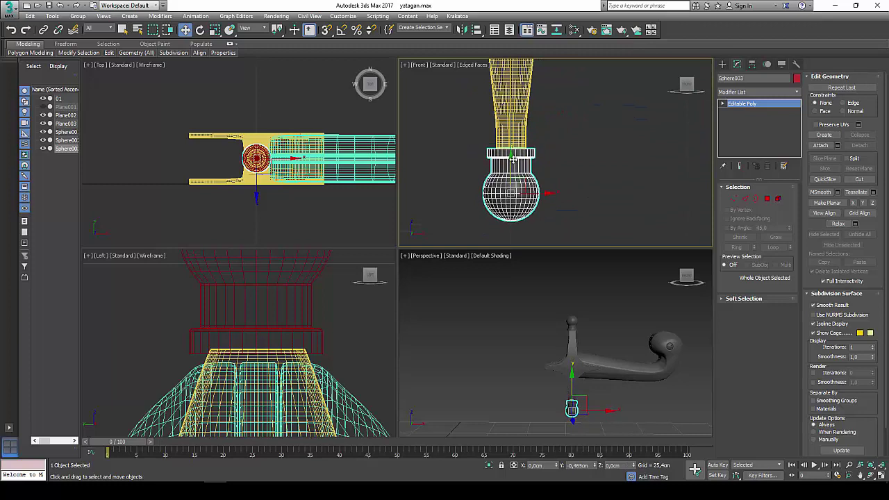
{"action": "left_click", "coordinate": [591, 307]}
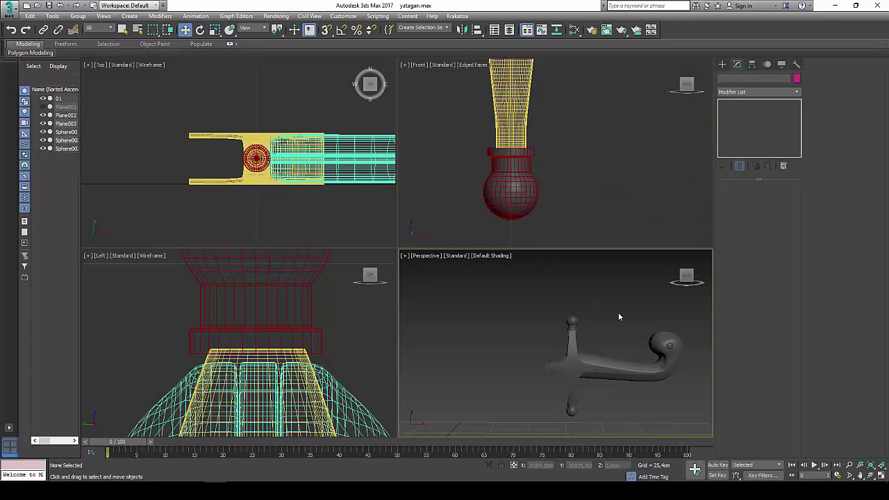
Maximize the Perspective view and orbit around the finished hilt.
{"action": "left_click", "coordinate": [880, 475]}
{"action": "left_click", "coordinate": [871, 475]}
{"action": "left_click_drag", "start_coordinate": [423, 258], "coordinate": [432, 265]}
{"action": "key", "text": "w"}
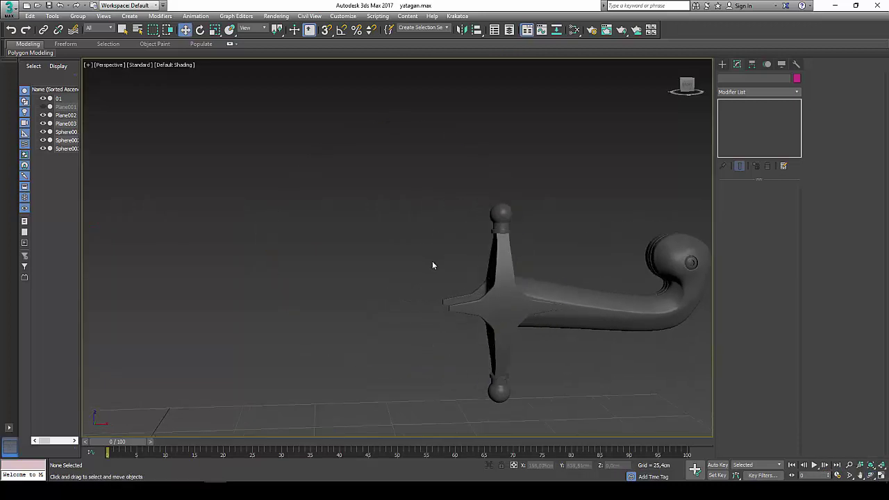
{"action": "left_click", "coordinate": [871, 465]}
{"action": "mouse_move", "coordinate": [673, 385]}
{"action": "left_mouse_down"}
{"action": "mouse_move", "coordinate": [364, 258]}
{"action": "mouse_move", "coordinate": [429, 224]}
{"action": "mouse_move", "coordinate": [500, 214]}
{"action": "mouse_move", "coordinate": [414, 264]}
{"action": "mouse_move", "coordinate": [361, 264]}
{"action": "mouse_move", "coordinate": [371, 262]}
{"action": "left_mouse_up"}
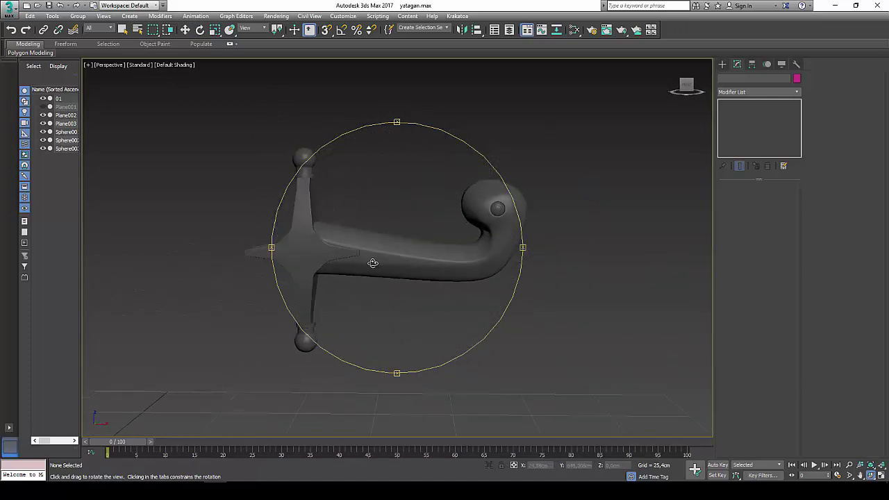
{"action": "key", "text": "w"}
Unhide the reference plane Plane001, then pan and zoom to compare the guard with it.
{"action": "right_click", "coordinate": [396, 238]}
{"action": "left_click", "coordinate": [428, 197]}
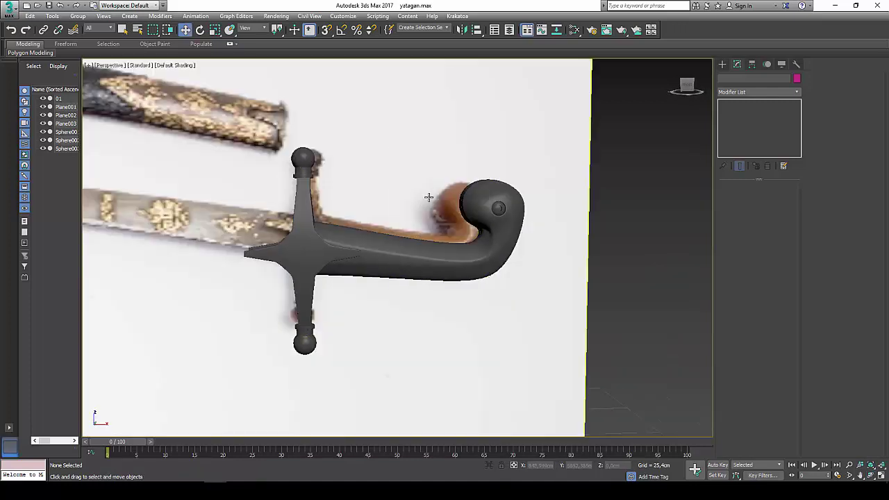
{"action": "scroll", "coordinate": [379, 214], "scroll_direction": "down", "scroll_amount": 3}
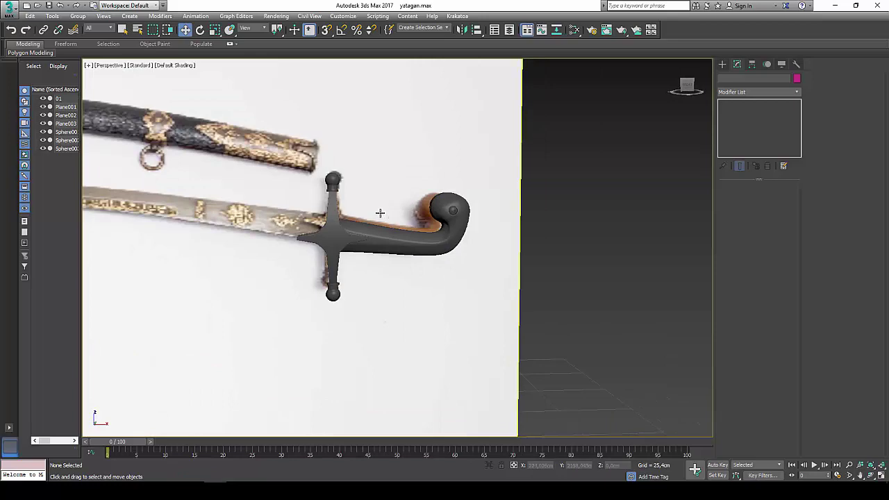
{"action": "middle_click_drag", "start_coordinate": [379, 211], "coordinate": [429, 206]}
{"action": "scroll", "coordinate": [428, 205], "scroll_direction": "down", "scroll_amount": 2}
{"action": "middle_click_drag", "start_coordinate": [460, 254], "coordinate": [520, 247]}
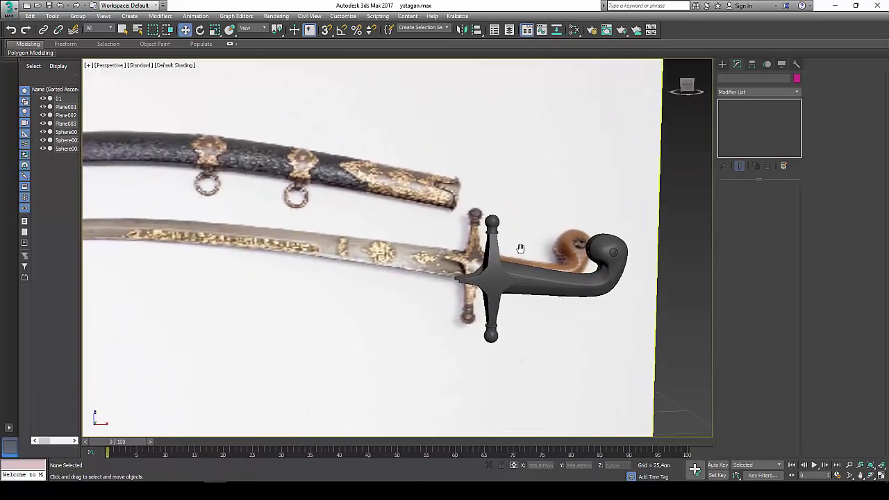
{"action": "scroll", "coordinate": [520, 248], "scroll_direction": "up", "scroll_amount": 2}
{"action": "scroll", "coordinate": [486, 226], "scroll_direction": "up", "scroll_amount": 2}
{"action": "scroll", "coordinate": [463, 211], "scroll_direction": "up", "scroll_amount": 3}
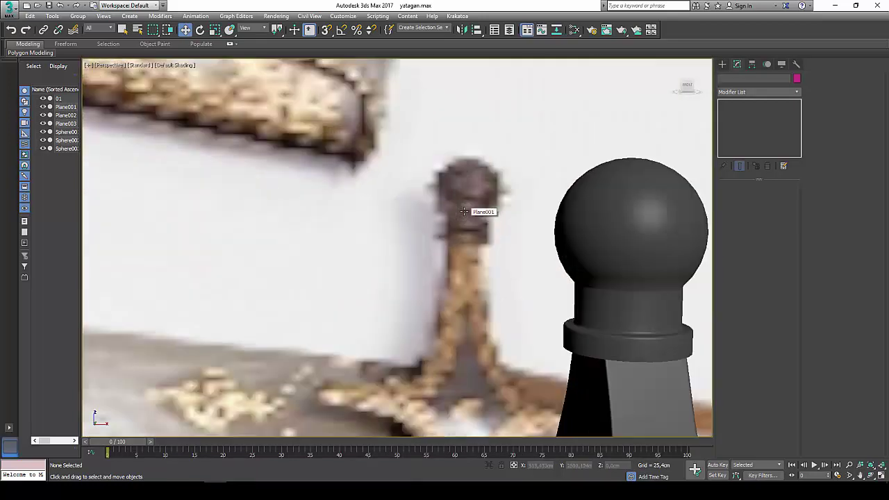
{"action": "scroll", "coordinate": [463, 211], "scroll_direction": "down", "scroll_amount": 3}
{"action": "scroll", "coordinate": [463, 211], "scroll_direction": "down", "scroll_amount": 4}
{"action": "middle_click_drag", "start_coordinate": [516, 220], "coordinate": [492, 214]}
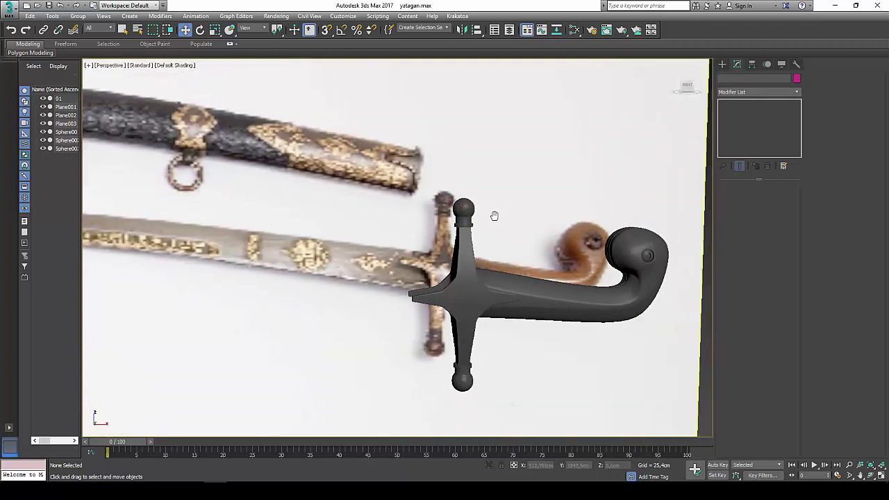
{"action": "scroll", "coordinate": [469, 208], "scroll_direction": "up", "scroll_amount": 2}
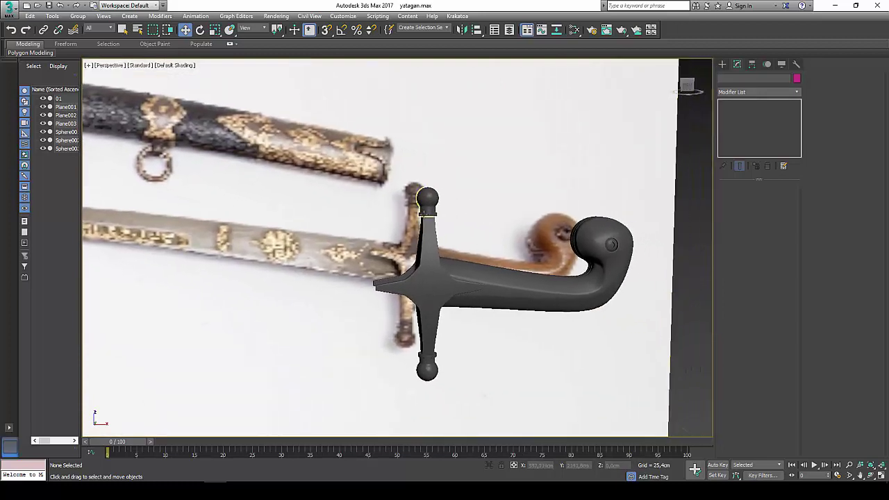
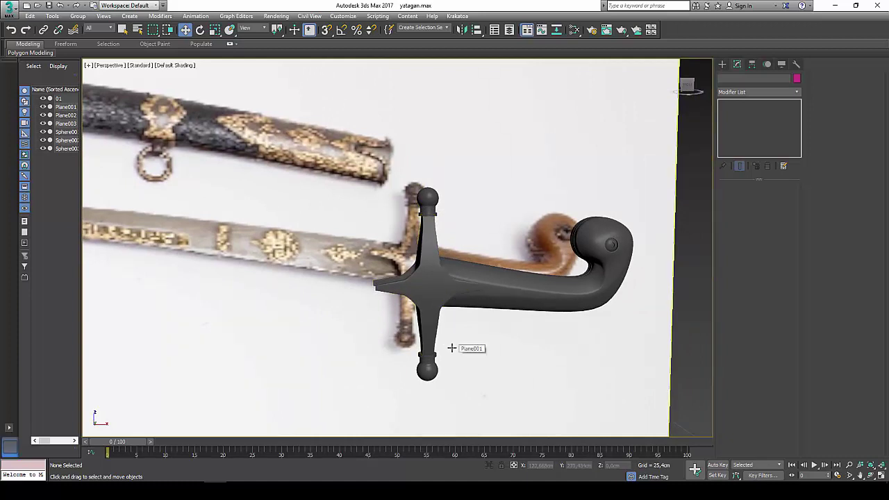
Hide the reference photo plane Plane001 with Hide Selection.
{"action": "scroll", "coordinate": [451, 348], "scroll_direction": "up", "scroll_amount": 3}
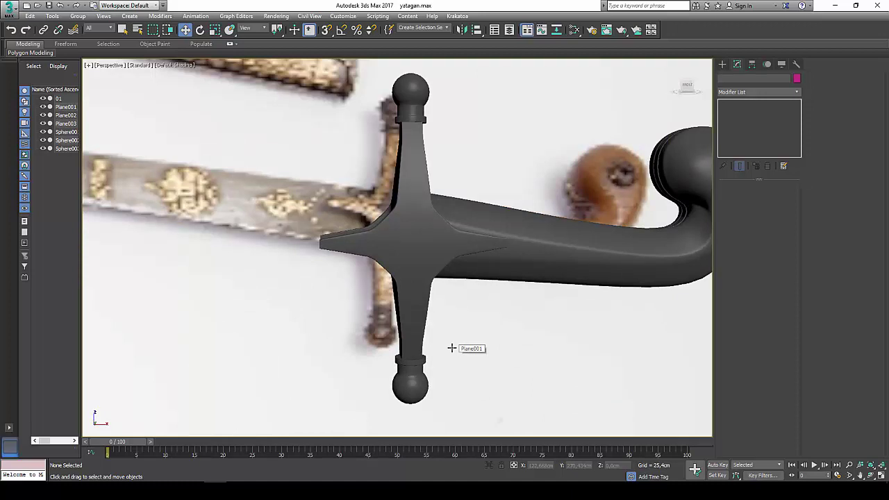
{"action": "scroll", "coordinate": [452, 348], "scroll_direction": "down", "scroll_amount": 5}
{"action": "mouse_move", "coordinate": [451, 347]}
{"action": "middle_mouse_down"}
{"action": "mouse_move", "coordinate": [482, 331]}
{"action": "mouse_move", "coordinate": [452, 290]}
{"action": "middle_mouse_up"}
{"action": "scroll", "coordinate": [455, 290], "scroll_direction": "up", "scroll_amount": 2}
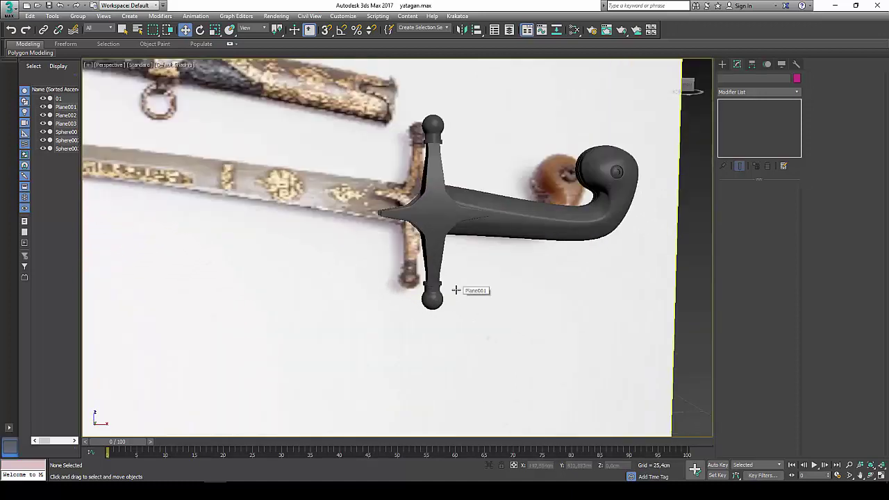
{"action": "left_click", "coordinate": [492, 294]}
{"action": "right_click", "coordinate": [492, 292]}
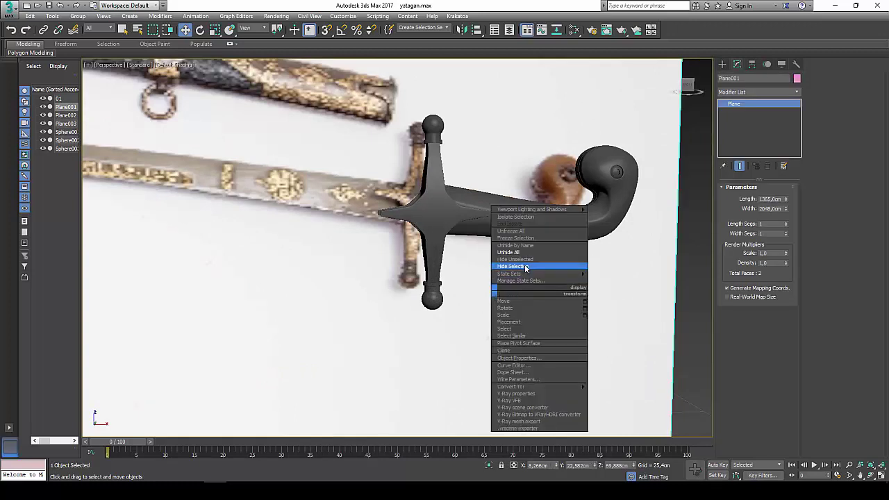
{"action": "left_click", "coordinate": [512, 266]}
Select the grip, turn off its TurboSmooth and show edged faces (F4).
{"action": "left_click", "coordinate": [607, 221]}
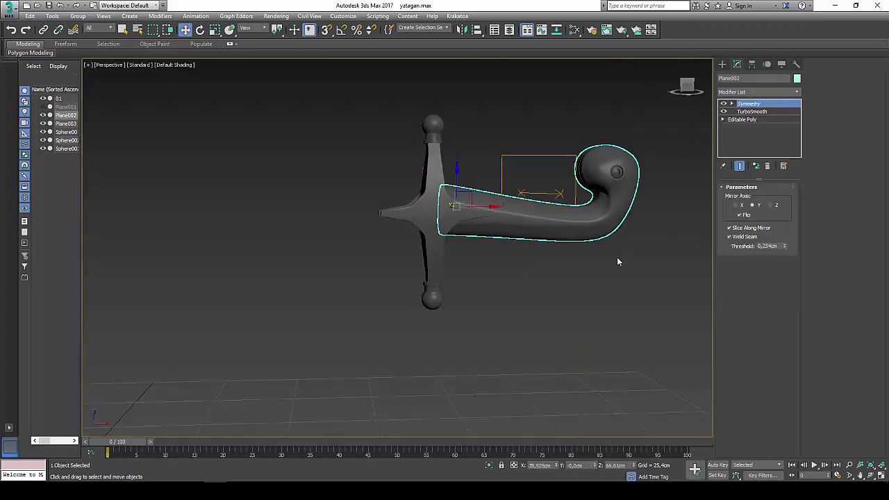
{"action": "left_click", "coordinate": [876, 476]}
{"action": "left_click_drag", "start_coordinate": [597, 208], "coordinate": [396, 230]}
{"action": "key", "text": "w"}
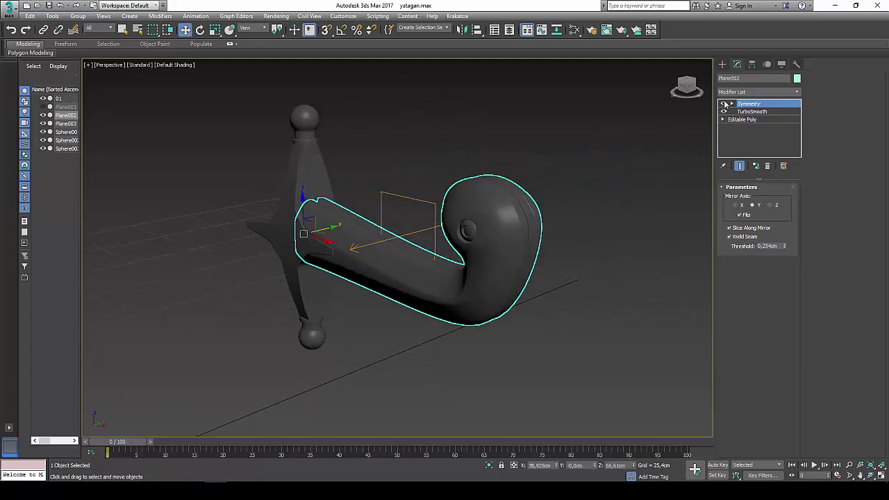
{"action": "left_click", "coordinate": [724, 111]}
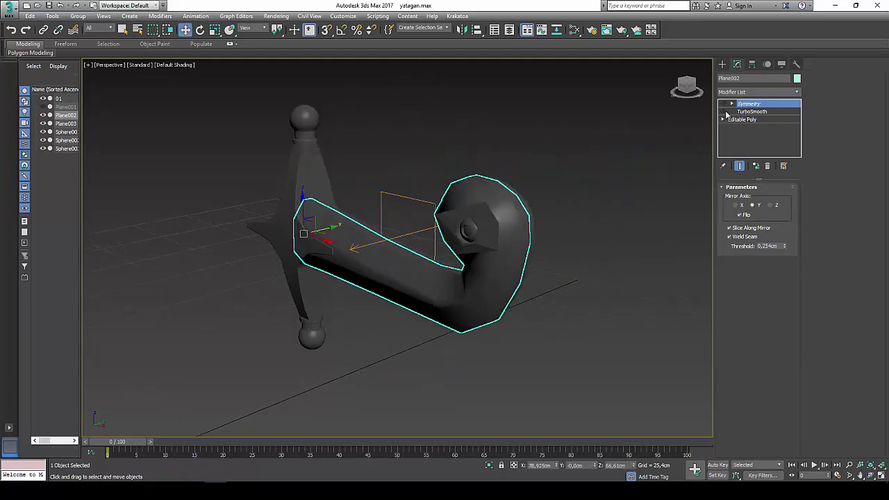
{"action": "key", "text": "F4"}
In the grip's Editable Poly vertex level, cut new edges across the pommel near its top rim.
{"action": "left_click", "coordinate": [749, 119]}
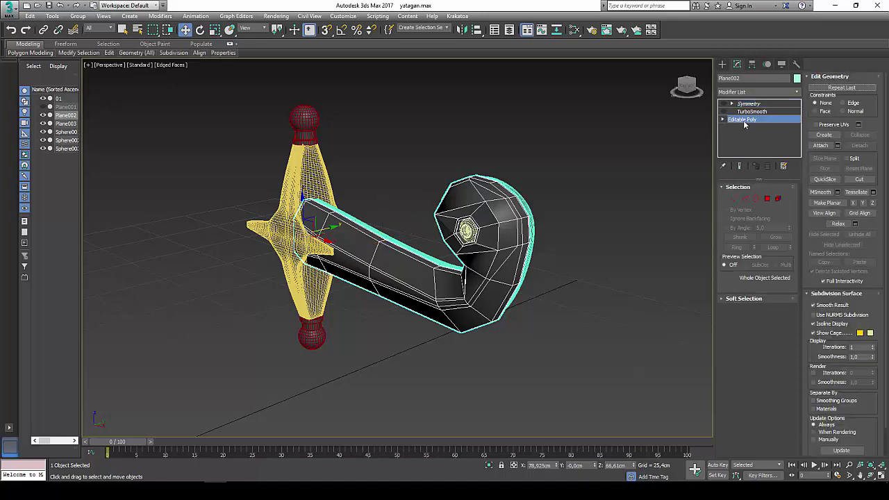
{"action": "left_click", "coordinate": [734, 198]}
{"action": "scroll", "coordinate": [491, 195], "scroll_direction": "up", "scroll_amount": 2}
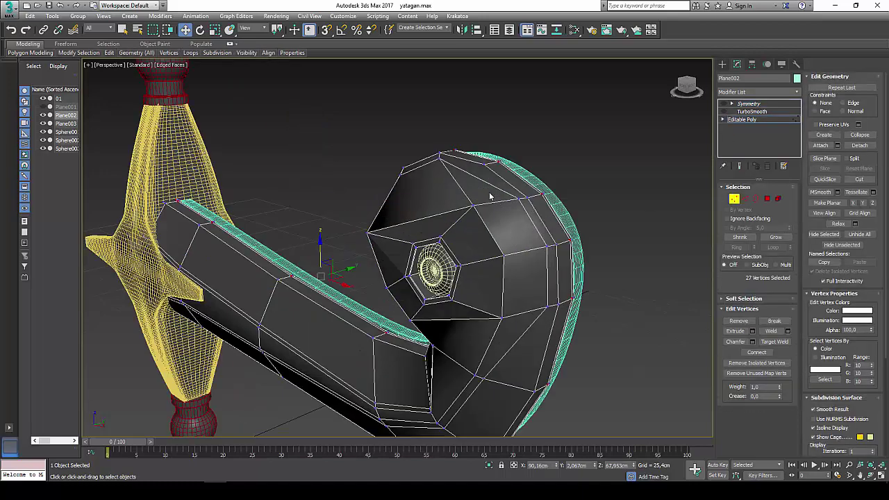
{"action": "scroll", "coordinate": [491, 194], "scroll_direction": "up", "scroll_amount": 2}
{"action": "scroll", "coordinate": [486, 209], "scroll_direction": "up", "scroll_amount": 2}
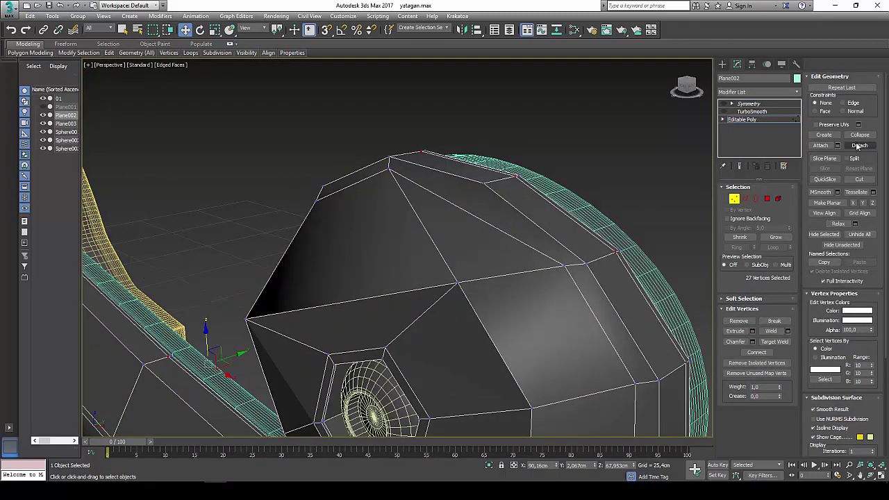
{"action": "left_click", "coordinate": [858, 179]}
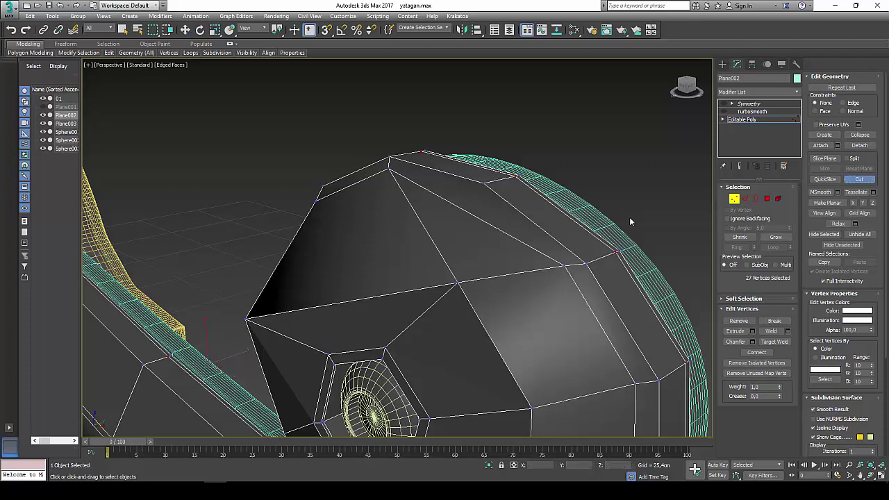
{"action": "left_click", "coordinate": [484, 181]}
{"action": "left_click", "coordinate": [468, 211]}
{"action": "left_click", "coordinate": [499, 194]}
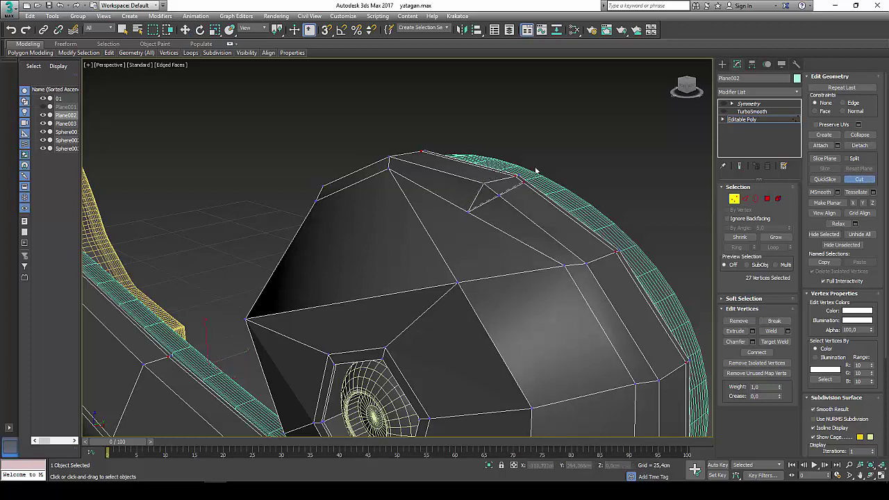
{"action": "right_click", "coordinate": [617, 130]}
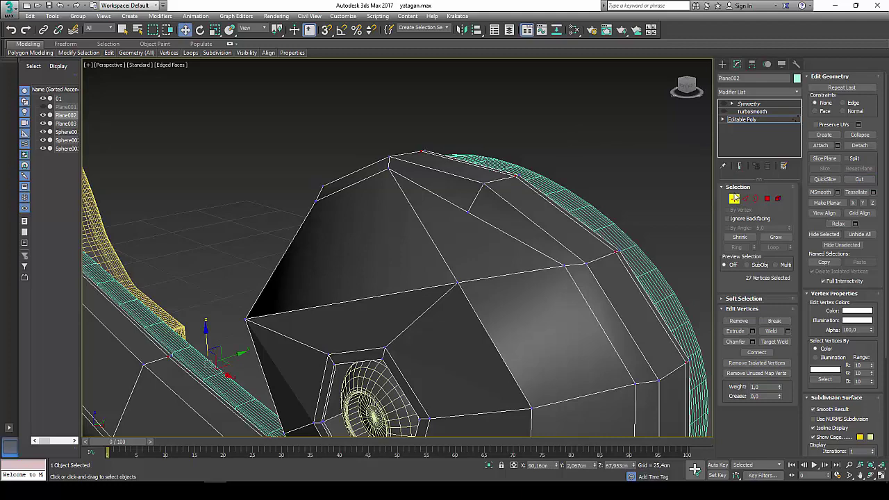
Show the smoothed Symmetry result in plain shading, framed with Z.
{"action": "left_click", "coordinate": [734, 198]}
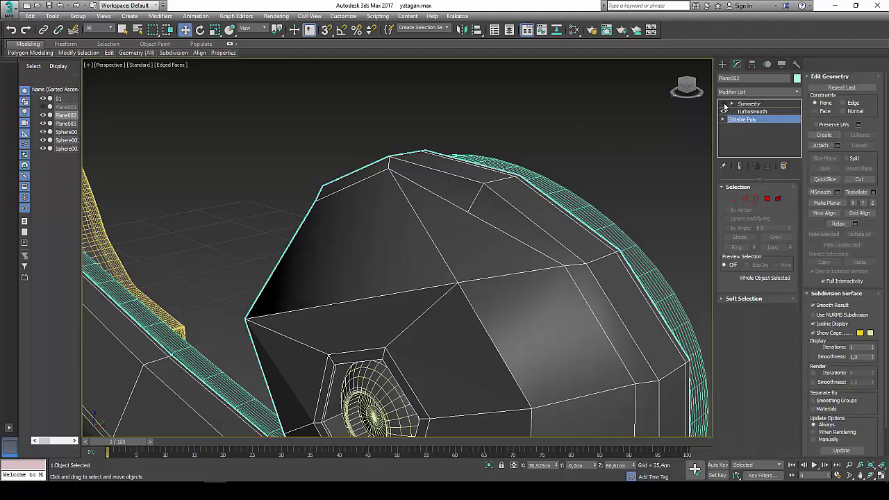
{"action": "left_click", "coordinate": [741, 104]}
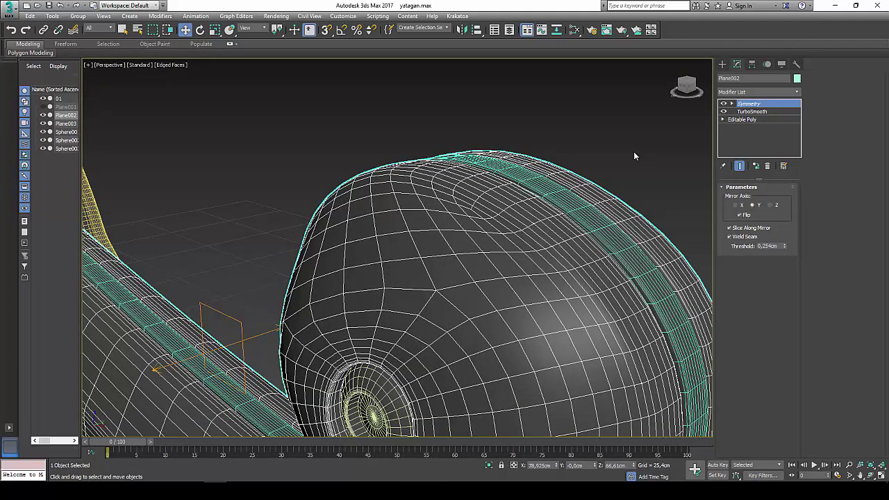
{"action": "key", "text": "F4"}
{"action": "key", "text": "z"}
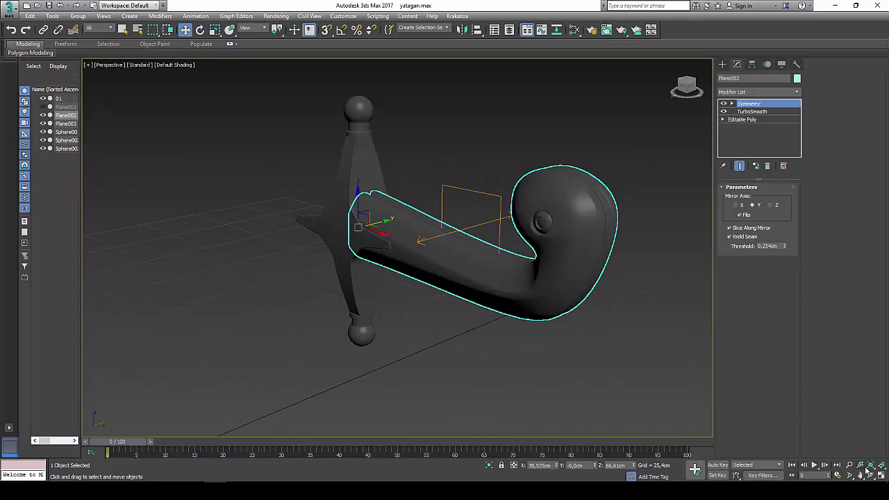
With edged faces on, drag Symmetry below TurboSmooth and select TurboSmooth to view its 2 iterations.
{"action": "left_click", "coordinate": [871, 475]}
{"action": "mouse_move", "coordinate": [417, 229]}
{"action": "left_mouse_down"}
{"action": "mouse_move", "coordinate": [410, 294]}
{"action": "mouse_move", "coordinate": [401, 280]}
{"action": "left_mouse_up"}
{"action": "key", "text": "w"}
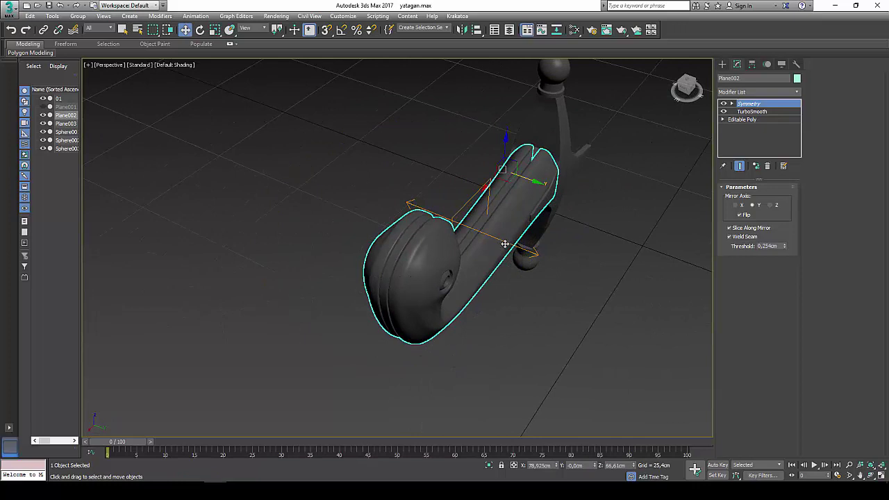
{"action": "key", "text": "F4"}
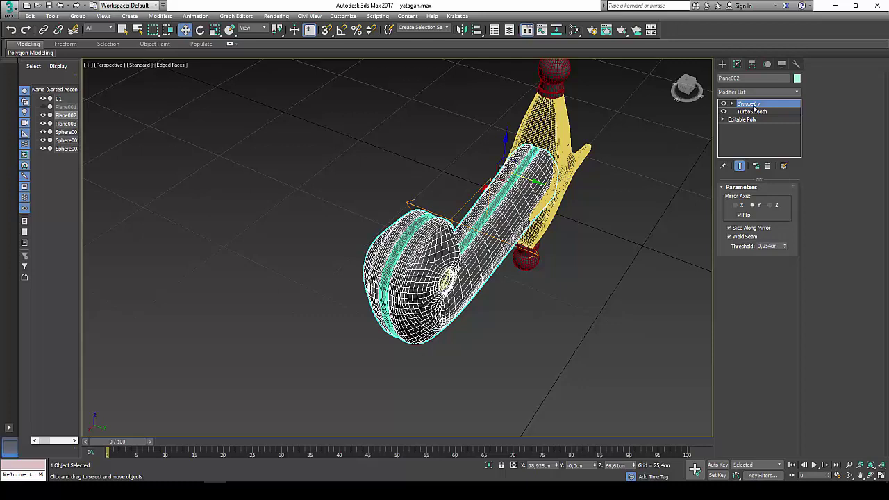
{"action": "left_click", "coordinate": [750, 108]}
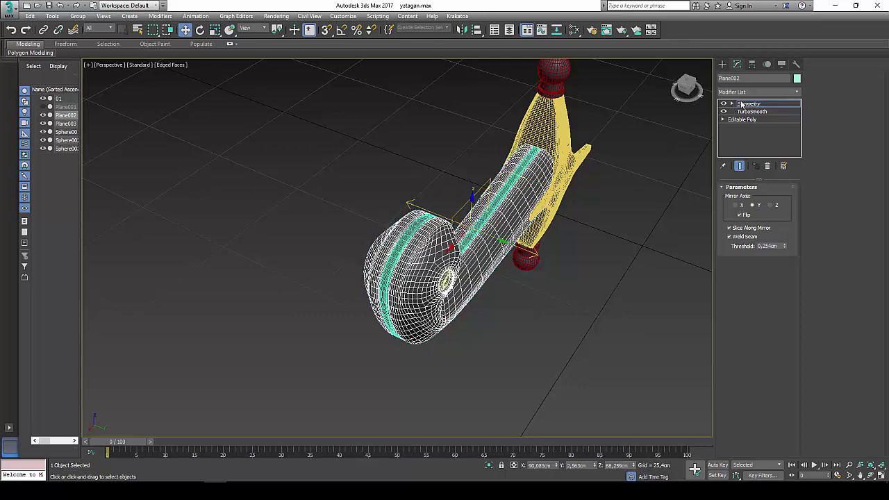
{"action": "left_click_drag", "start_coordinate": [741, 103], "coordinate": [742, 116]}
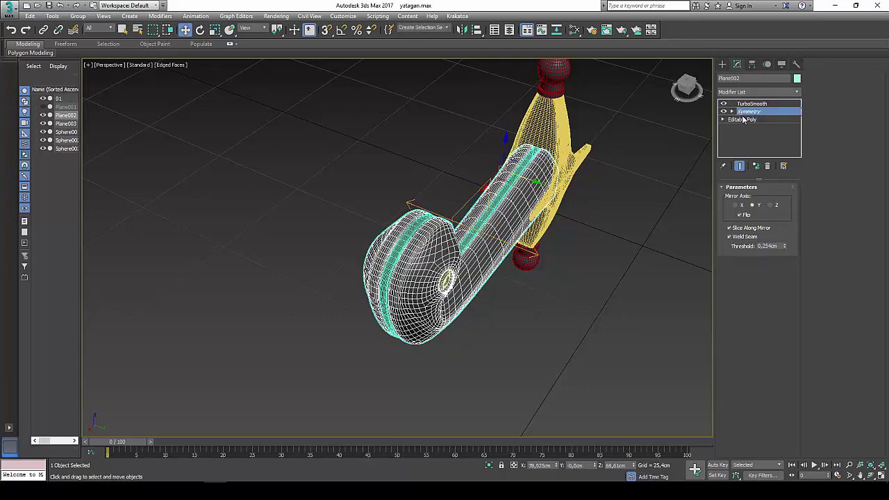
{"action": "scroll", "coordinate": [440, 276], "scroll_direction": "up", "scroll_amount": 2}
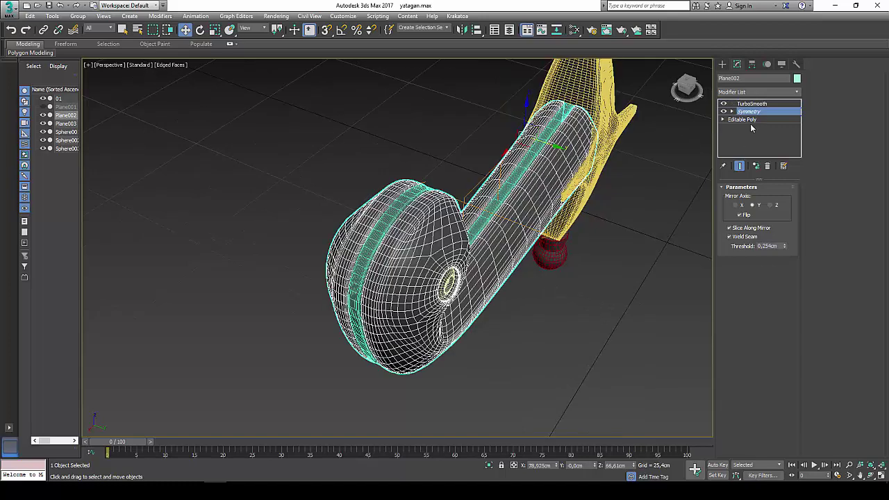
{"action": "left_click", "coordinate": [739, 166]}
{"action": "scroll", "coordinate": [448, 252], "scroll_direction": "up", "scroll_amount": 2}
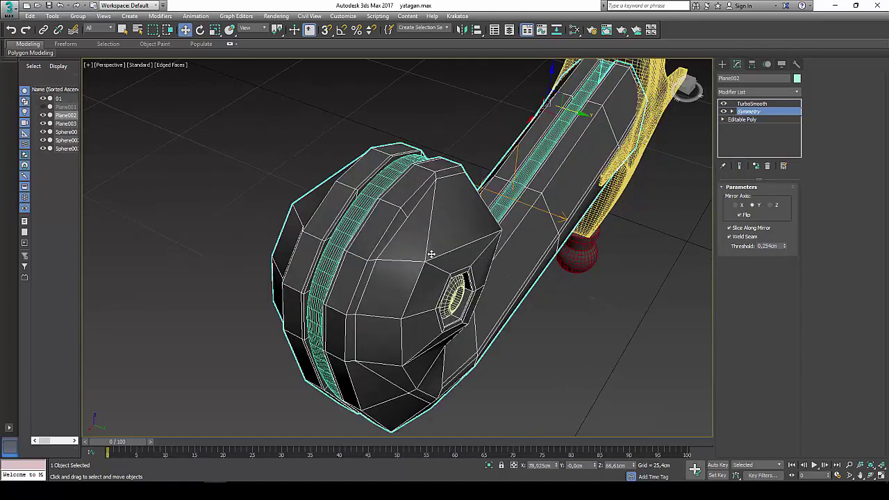
{"action": "left_click", "coordinate": [753, 105]}
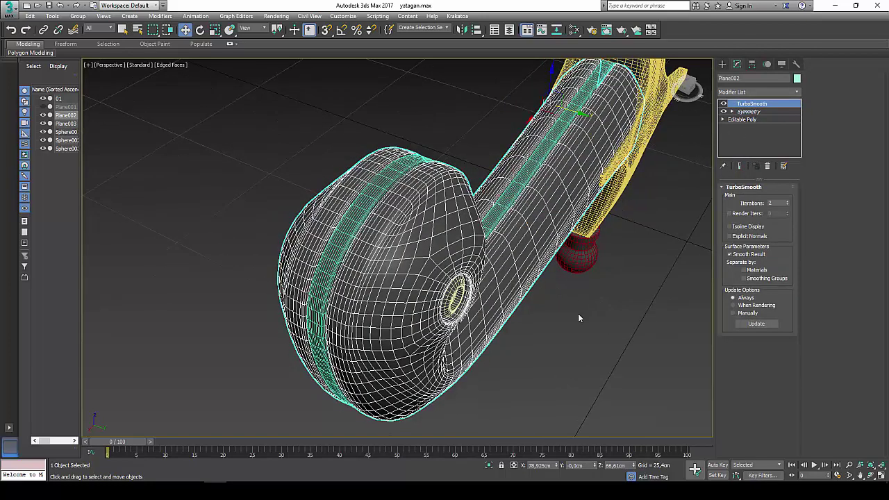
In the grip's Editable Poly vertex level, nudge one pommel-side vertex slightly.
{"action": "left_click", "coordinate": [742, 120]}
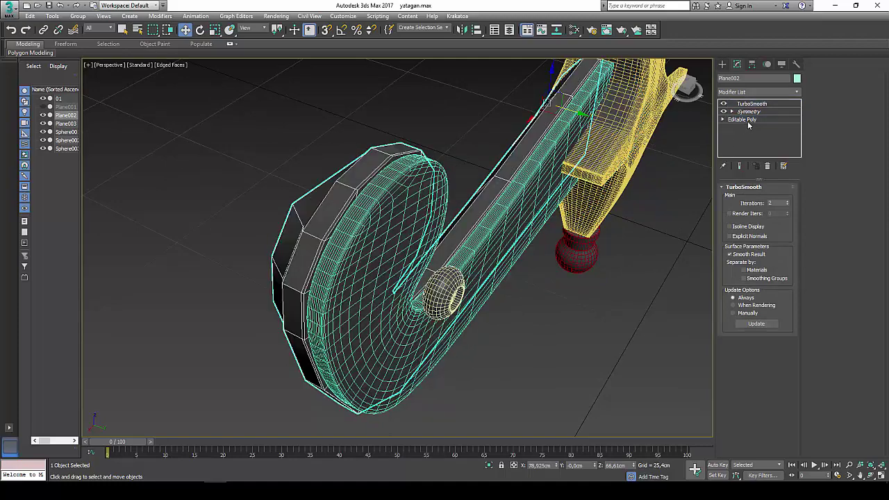
{"action": "left_click", "coordinate": [871, 475]}
{"action": "left_click_drag", "start_coordinate": [336, 233], "coordinate": [373, 239]}
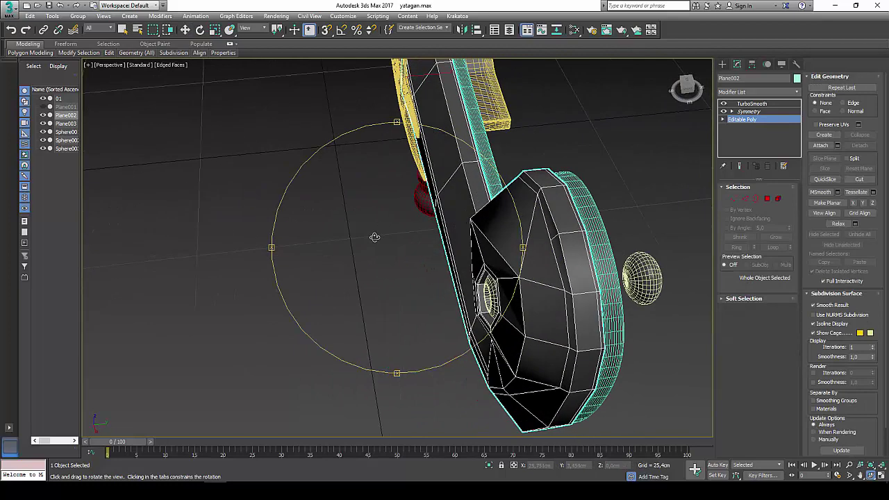
{"action": "key", "text": "w"}
{"action": "left_click", "coordinate": [733, 199]}
{"action": "scroll", "coordinate": [576, 249], "scroll_direction": "up", "scroll_amount": 2}
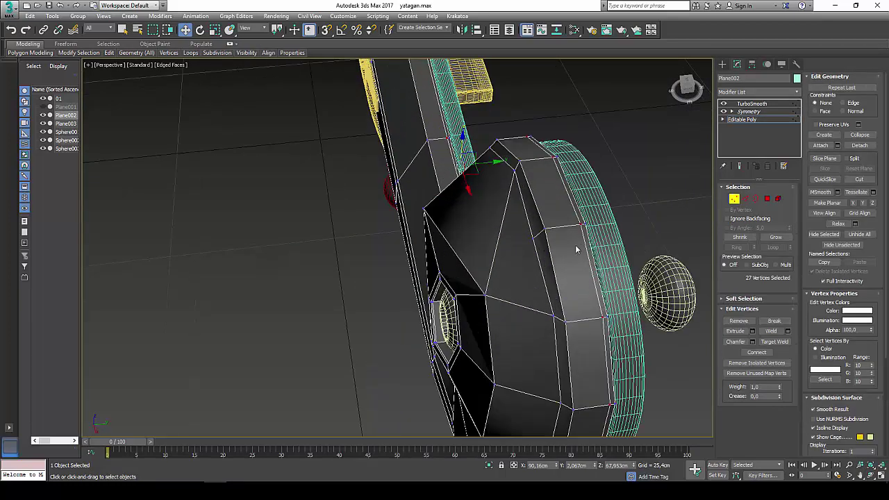
{"action": "left_click", "coordinate": [534, 239]}
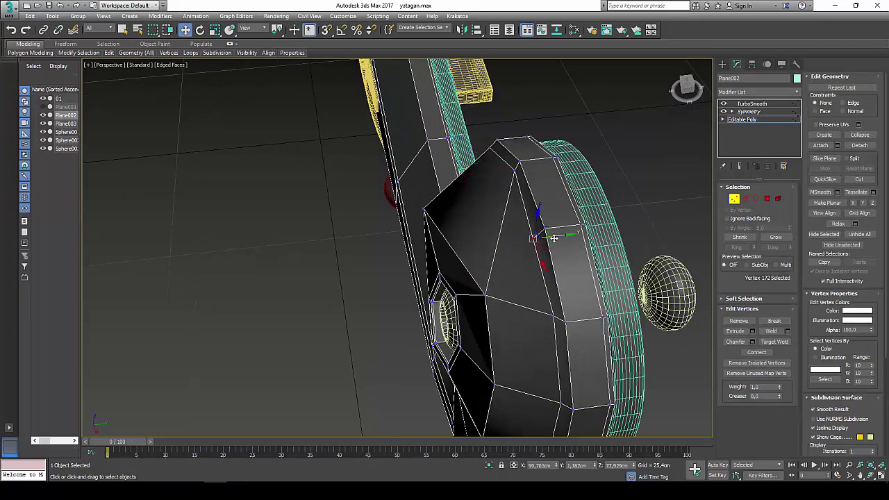
{"action": "left_click_drag", "start_coordinate": [553, 237], "coordinate": [551, 238]}
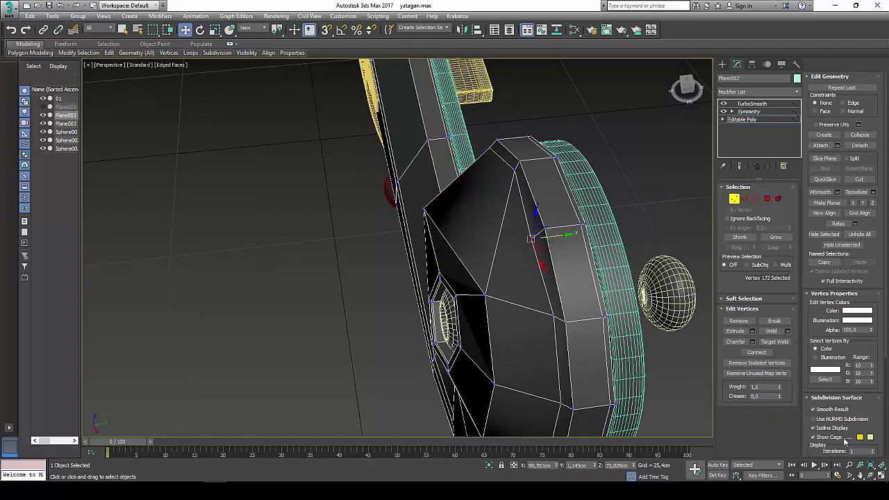
Inspect the grip from below, exit vertex editing and deselect to view the smoothed hilt.
{"action": "left_click", "coordinate": [870, 474]}
{"action": "mouse_move", "coordinate": [472, 229]}
{"action": "left_mouse_down"}
{"action": "mouse_move", "coordinate": [536, 250]}
{"action": "mouse_move", "coordinate": [445, 281]}
{"action": "mouse_move", "coordinate": [422, 274]}
{"action": "mouse_move", "coordinate": [462, 264]}
{"action": "mouse_move", "coordinate": [407, 274]}
{"action": "mouse_move", "coordinate": [422, 295]}
{"action": "left_mouse_up"}
{"action": "right_click", "coordinate": [422, 295]}
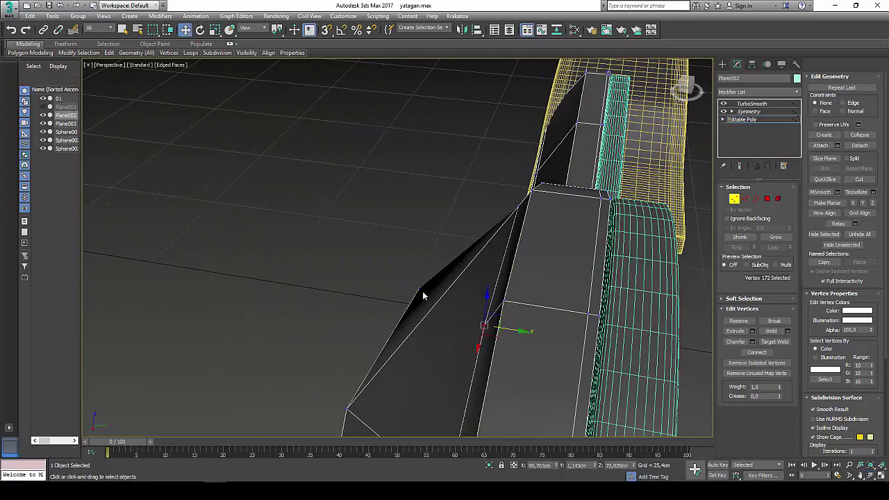
{"action": "scroll", "coordinate": [504, 329], "scroll_direction": "down", "scroll_amount": 3}
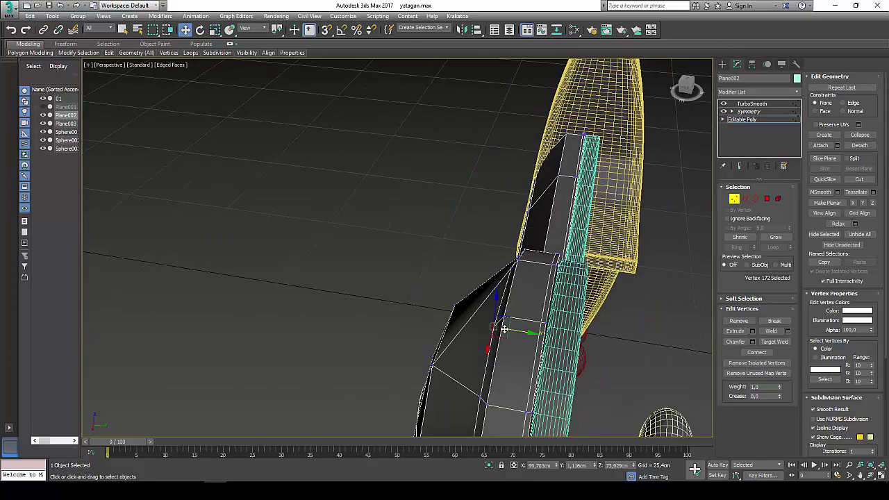
{"action": "left_click", "coordinate": [869, 477]}
{"action": "mouse_move", "coordinate": [462, 302]}
{"action": "left_mouse_down"}
{"action": "mouse_move", "coordinate": [528, 288]}
{"action": "mouse_move", "coordinate": [448, 264]}
{"action": "mouse_move", "coordinate": [471, 243]}
{"action": "mouse_move", "coordinate": [466, 238]}
{"action": "mouse_move", "coordinate": [533, 241]}
{"action": "left_mouse_up"}
{"action": "right_click", "coordinate": [534, 241]}
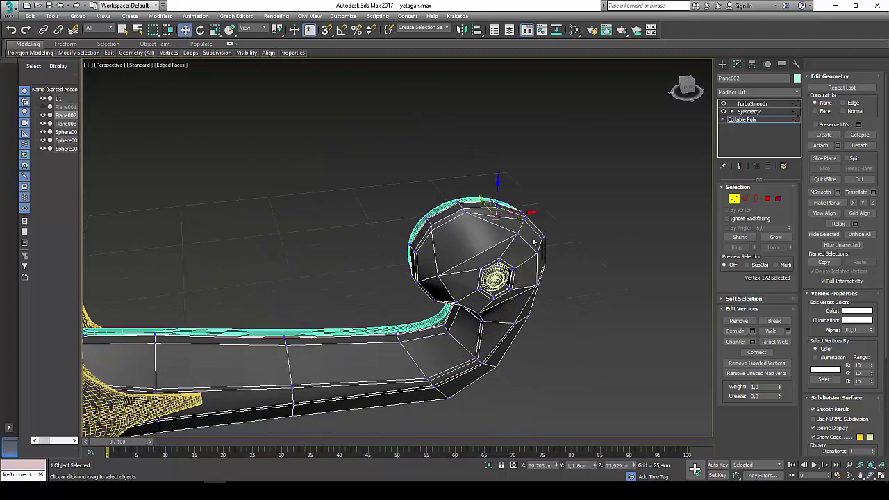
{"action": "left_click", "coordinate": [733, 199]}
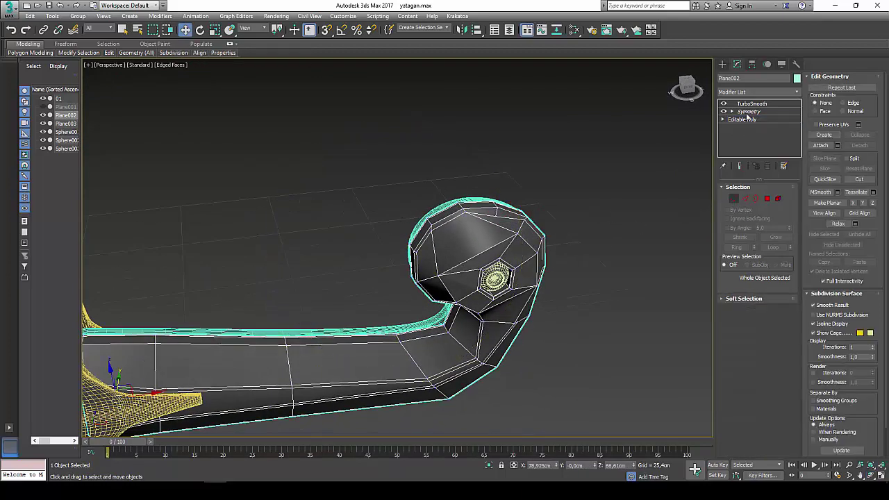
{"action": "left_click", "coordinate": [751, 104]}
{"action": "left_click", "coordinate": [611, 177]}
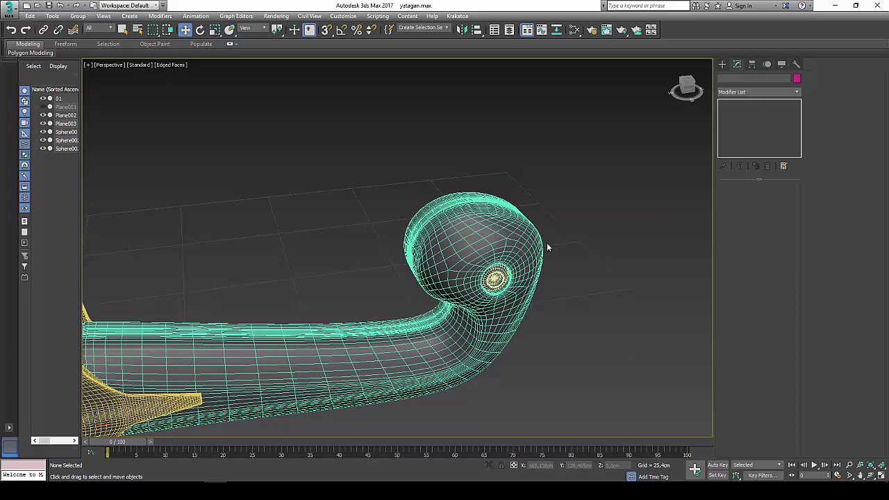
Turn off edged faces and orbit the Perspective view around the sword.
{"action": "key", "text": "F4"}
{"action": "scroll", "coordinate": [546, 247], "scroll_direction": "down", "scroll_amount": 5}
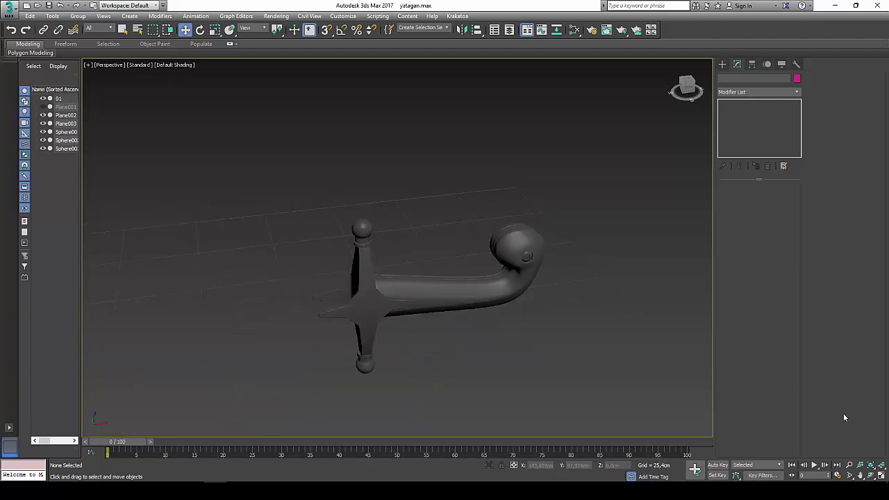
{"action": "left_click", "coordinate": [869, 474]}
{"action": "mouse_move", "coordinate": [442, 222]}
{"action": "left_mouse_down"}
{"action": "mouse_move", "coordinate": [438, 211]}
{"action": "mouse_move", "coordinate": [463, 211]}
{"action": "left_mouse_up"}
{"action": "left_click_drag", "start_coordinate": [418, 234], "coordinate": [400, 243]}
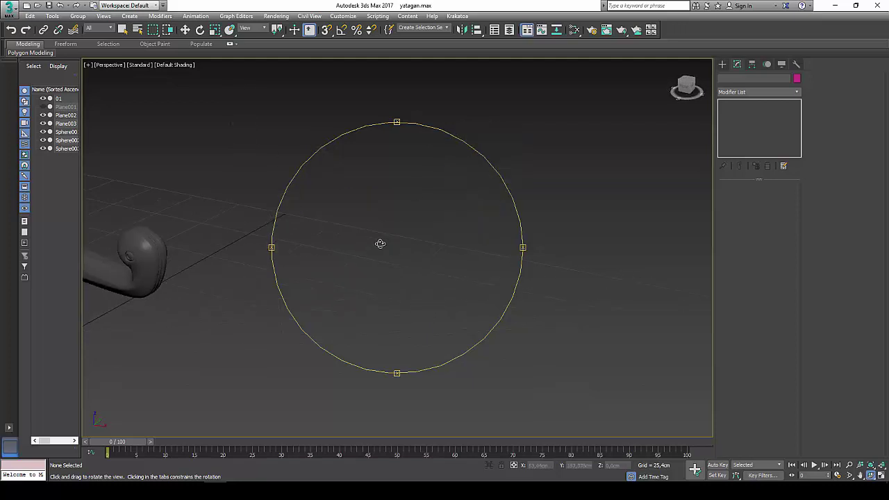
{"action": "right_click", "coordinate": [401, 243]}
{"action": "middle_click_drag", "start_coordinate": [411, 254], "coordinate": [535, 212], "text": "alt"}
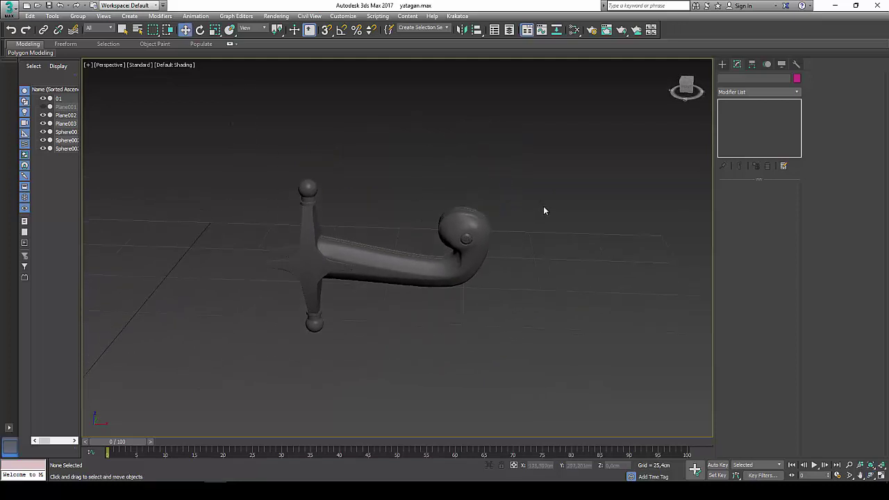
Unhide all objects to restore the reference photo and frame the sword over it.
{"action": "right_click", "coordinate": [543, 205]}
{"action": "left_click", "coordinate": [580, 168]}
{"action": "middle_click_drag", "start_coordinate": [576, 159], "coordinate": [516, 248], "text": "alt"}
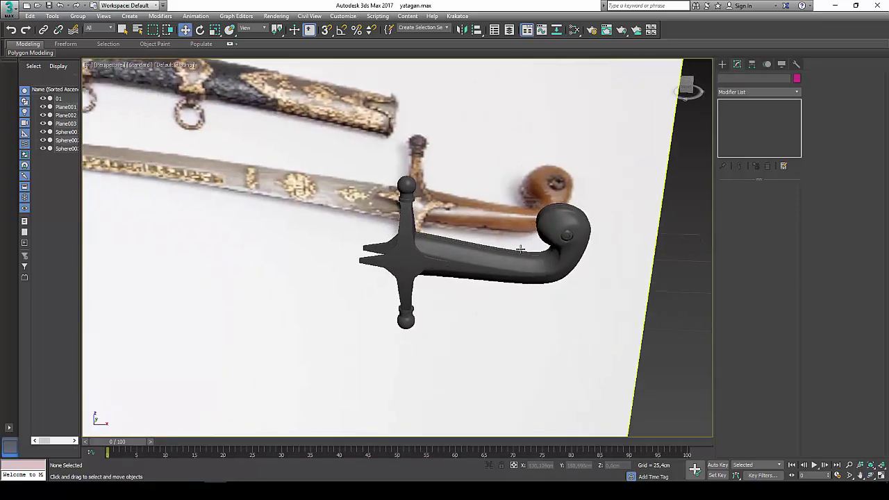
{"action": "scroll", "coordinate": [495, 271], "scroll_direction": "down", "scroll_amount": 3}
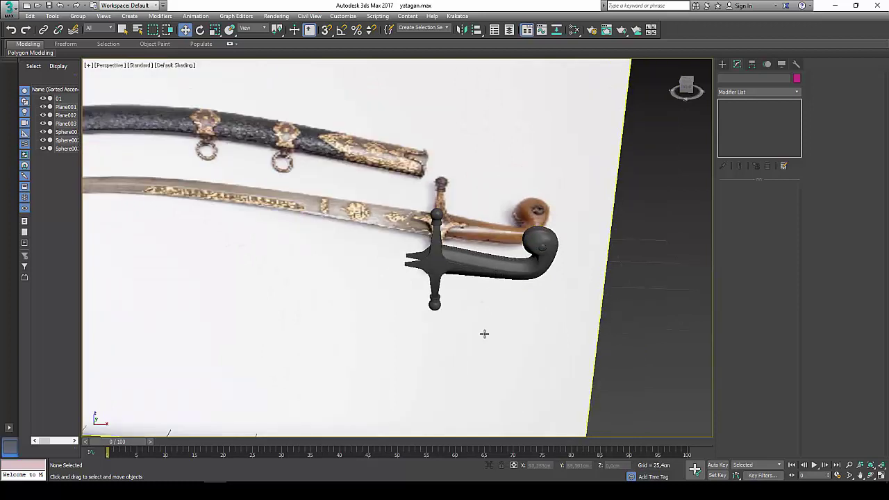
{"action": "scroll", "coordinate": [484, 334], "scroll_direction": "down", "scroll_amount": 2}
{"action": "middle_click_drag", "start_coordinate": [481, 333], "coordinate": [545, 316]}
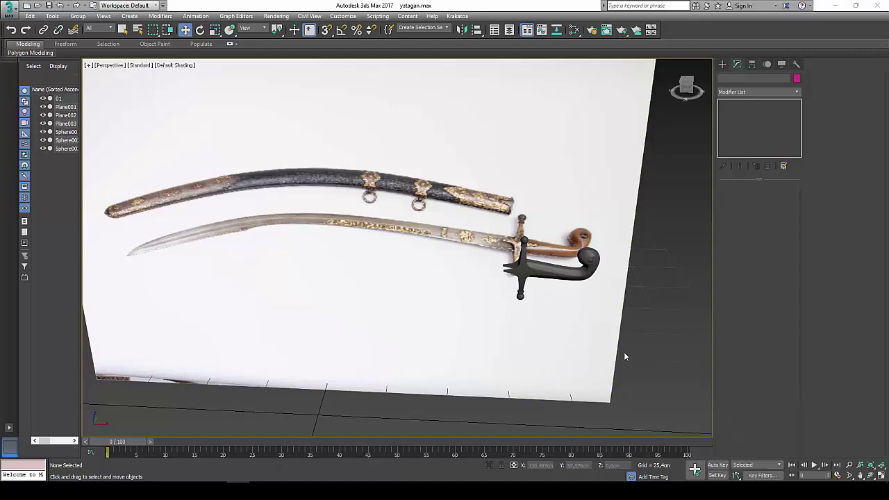
{"action": "middle_click_drag", "start_coordinate": [624, 355], "coordinate": [642, 350]}
Restore the four-viewport layout, then maximize the Front view.
{"action": "left_click", "coordinate": [879, 477]}
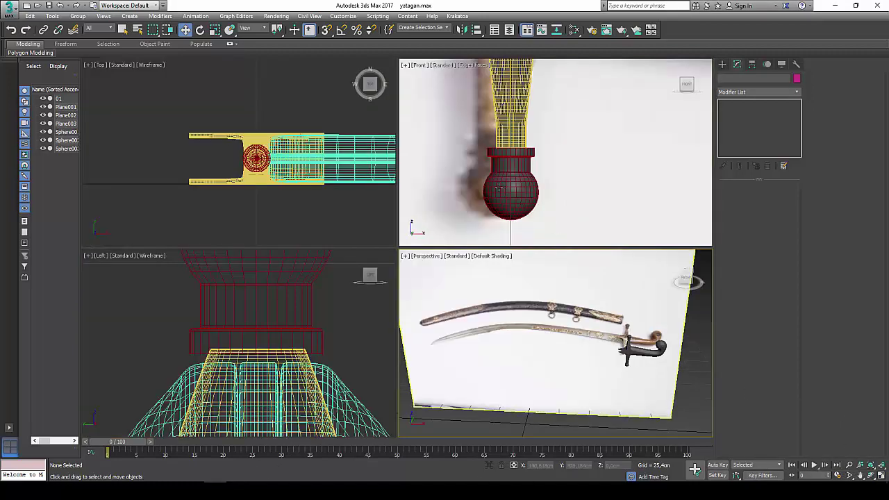
{"action": "middle_click_drag", "start_coordinate": [577, 174], "coordinate": [606, 184]}
{"action": "scroll", "coordinate": [605, 184], "scroll_direction": "down", "scroll_amount": 2}
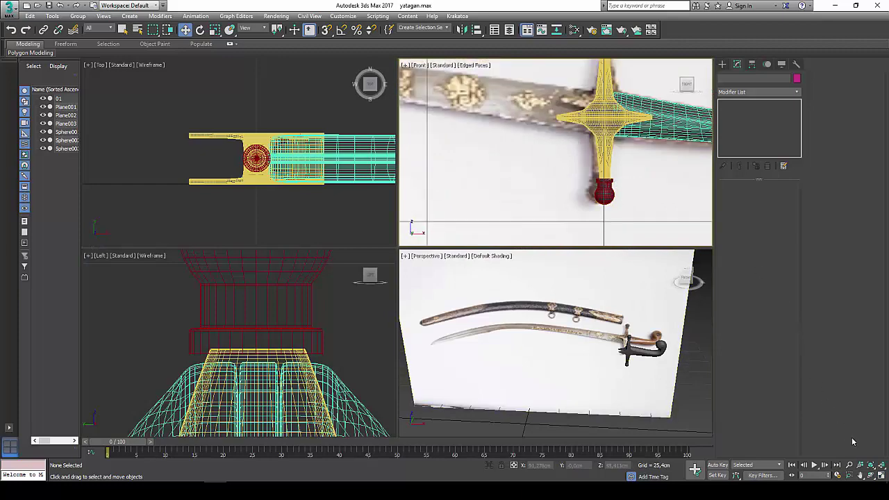
{"action": "left_click", "coordinate": [879, 476]}
{"action": "scroll", "coordinate": [529, 248], "scroll_direction": "down", "scroll_amount": 2}
{"action": "scroll", "coordinate": [529, 248], "scroll_direction": "down", "scroll_amount": 1}
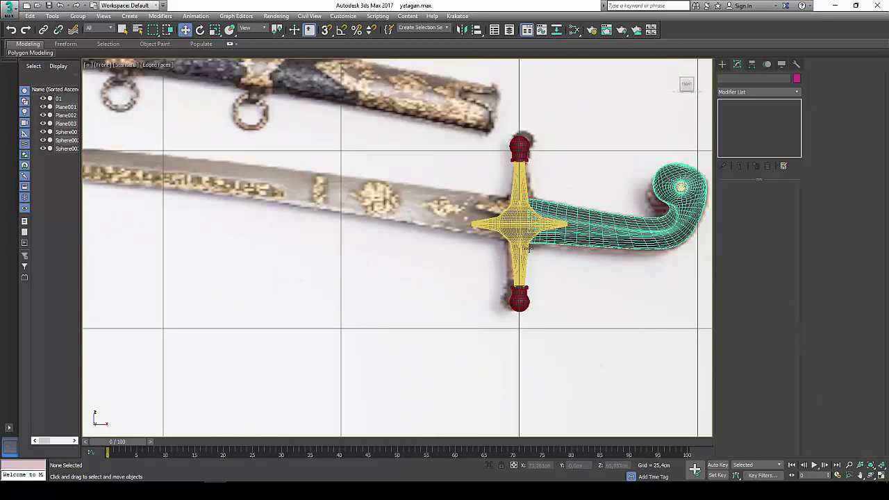
Draw a small Plane over the guard's blade end and convert it to Editable Poly.
{"action": "left_click", "coordinate": [722, 64]}
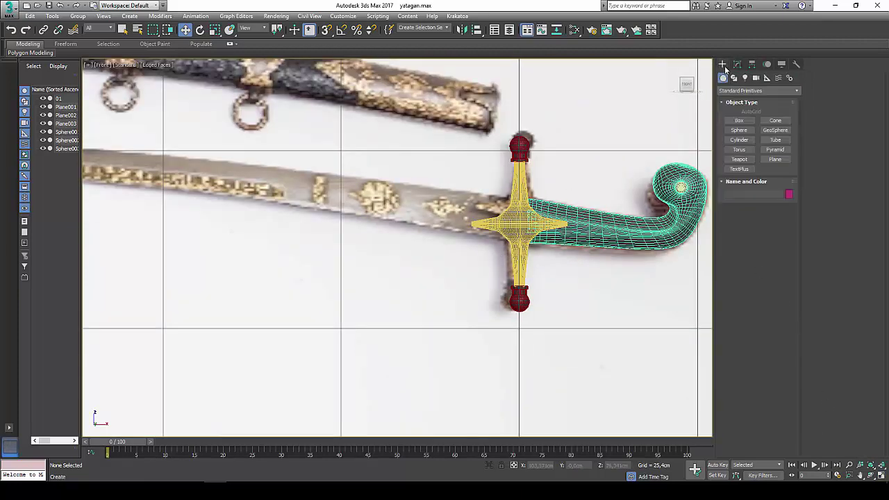
{"action": "left_click", "coordinate": [775, 159]}
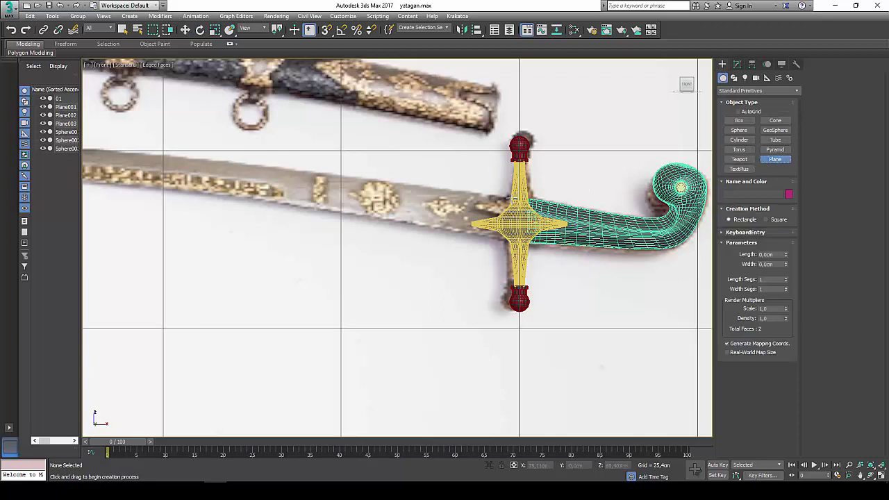
{"action": "mouse_move", "coordinate": [511, 197]}
{"action": "left_mouse_down"}
{"action": "mouse_move", "coordinate": [492, 242]}
{"action": "mouse_move", "coordinate": [468, 244]}
{"action": "left_mouse_up"}
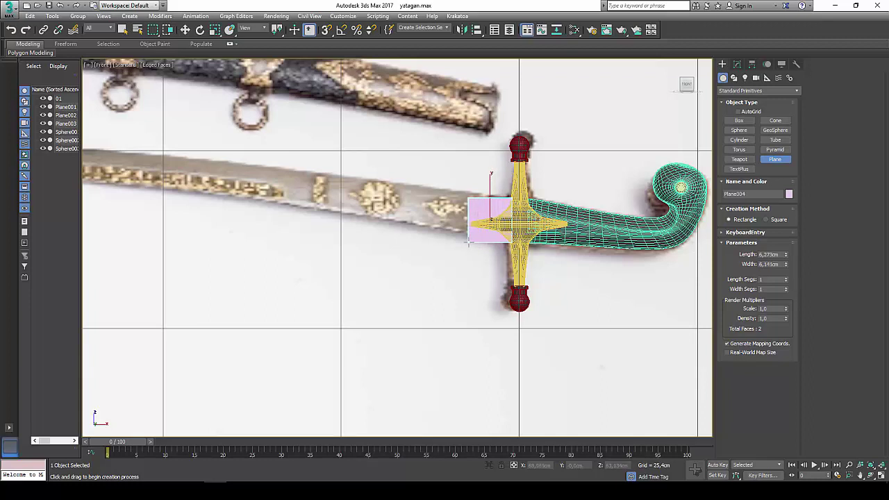
{"action": "scroll", "coordinate": [468, 243], "scroll_direction": "down", "scroll_amount": 3}
{"action": "middle_click_drag", "start_coordinate": [479, 243], "coordinate": [510, 247]}
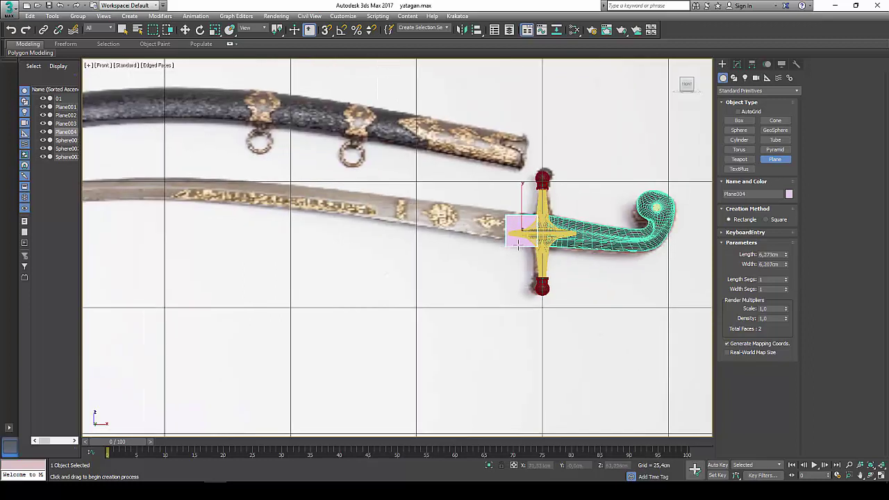
{"action": "right_click", "coordinate": [526, 238]}
{"action": "right_click", "coordinate": [525, 237]}
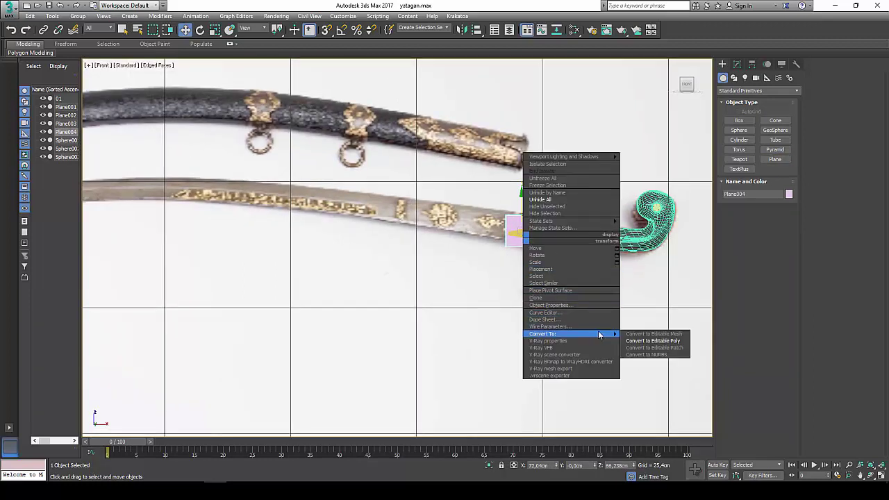
{"action": "left_click", "coordinate": [641, 341]}
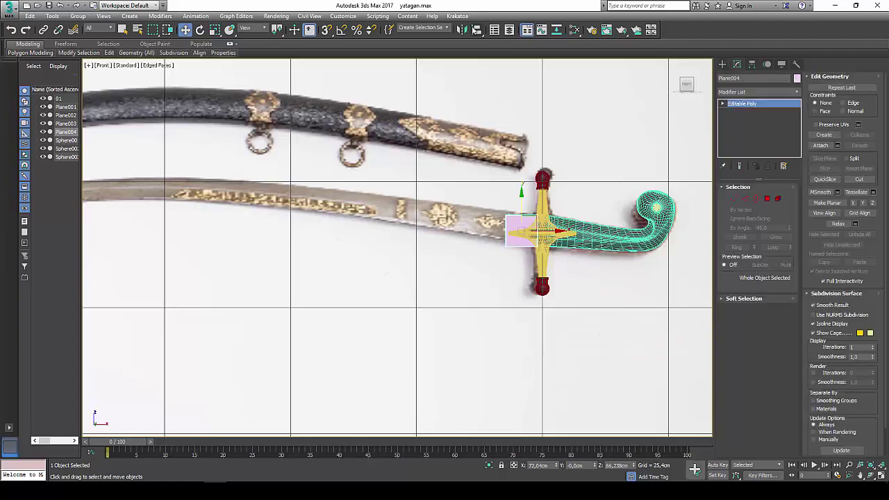
Give the plane a grey material and nudge its hilt-side edge to fit the blade.
{"action": "left_click", "coordinate": [575, 31]}
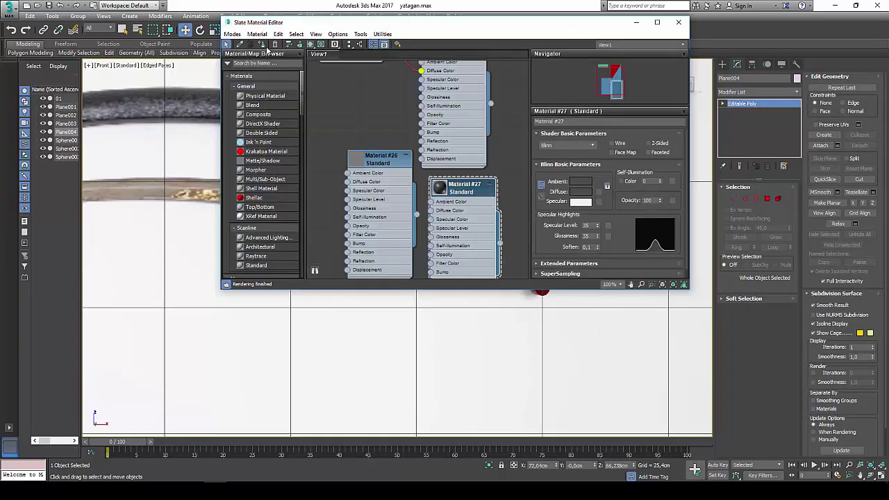
{"action": "left_click", "coordinate": [679, 23]}
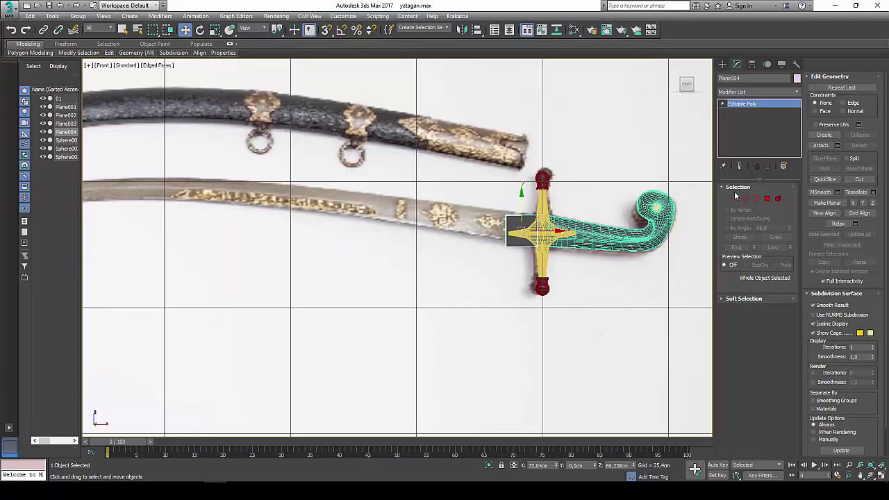
{"action": "left_click", "coordinate": [745, 200]}
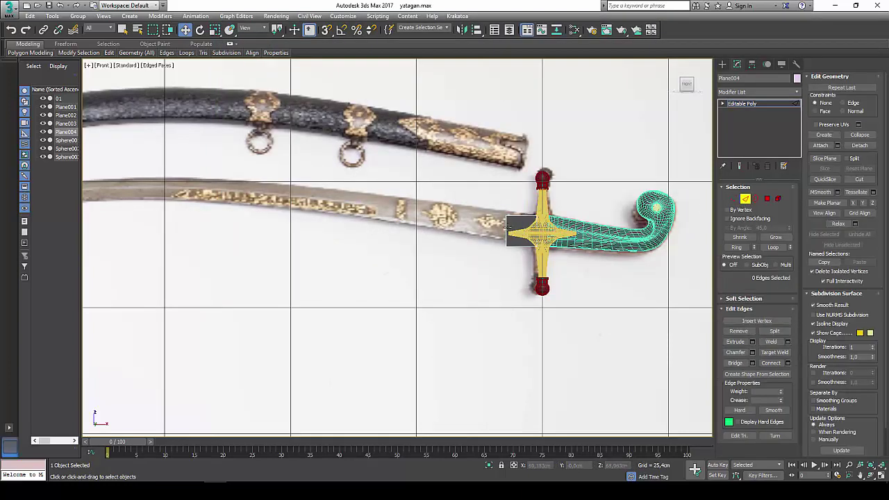
{"action": "left_click", "coordinate": [506, 227]}
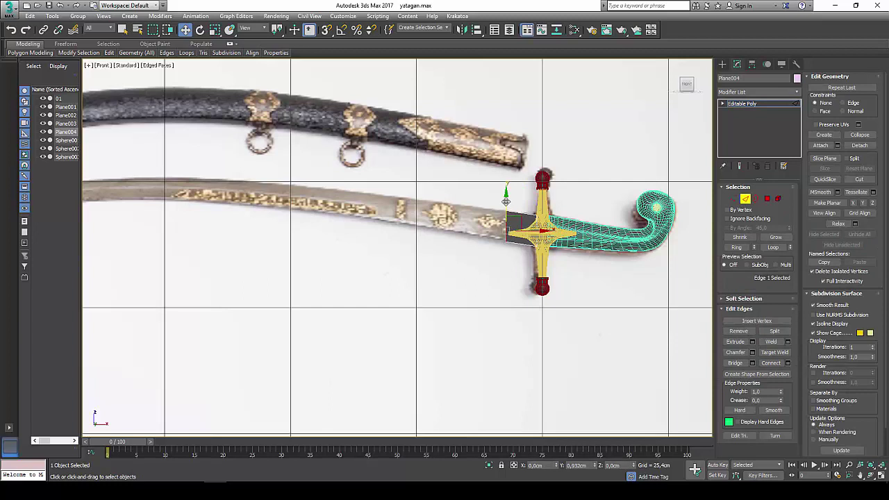
{"action": "scroll", "coordinate": [555, 261], "scroll_direction": "up", "scroll_amount": 2}
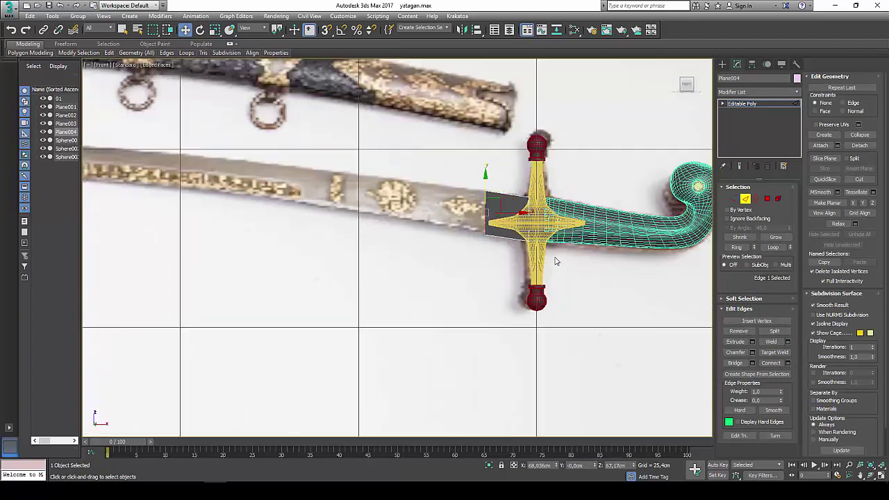
{"action": "left_click", "coordinate": [530, 223]}
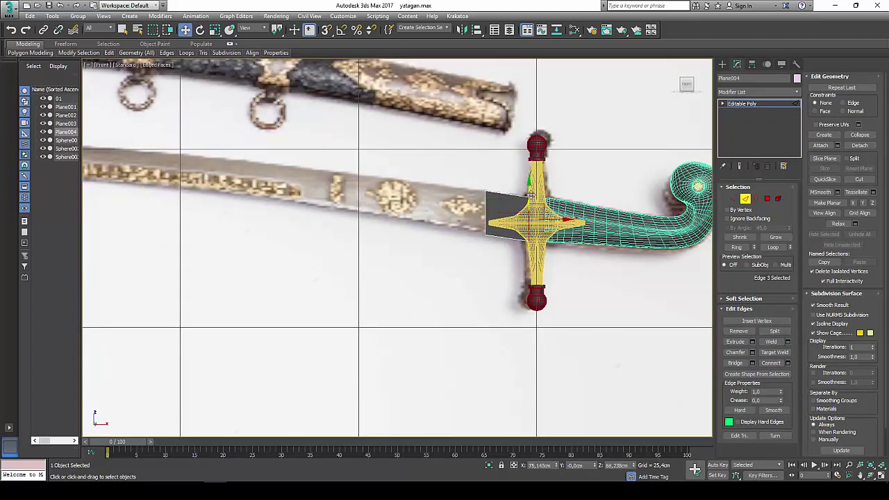
{"action": "left_click_drag", "start_coordinate": [530, 196], "coordinate": [530, 198]}
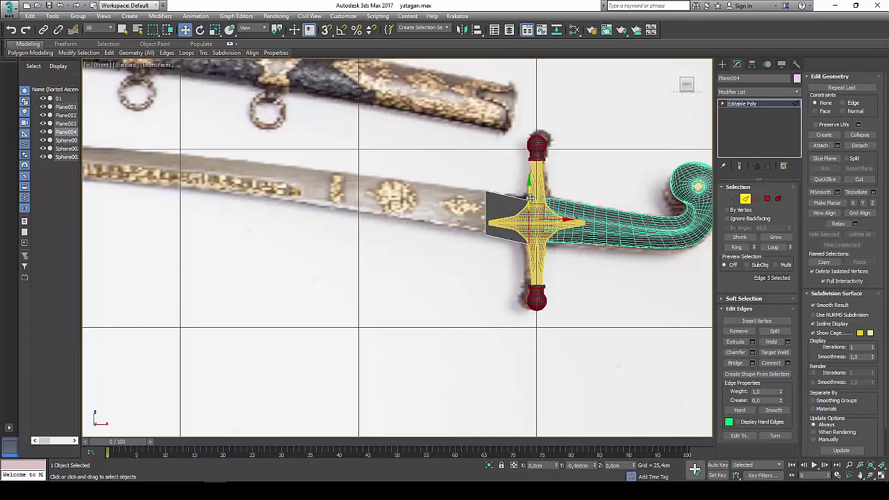
Extrude a new polygon strip leftward from the plane's outer edge along the blade.
{"action": "scroll", "coordinate": [522, 242], "scroll_direction": "up", "scroll_amount": 2}
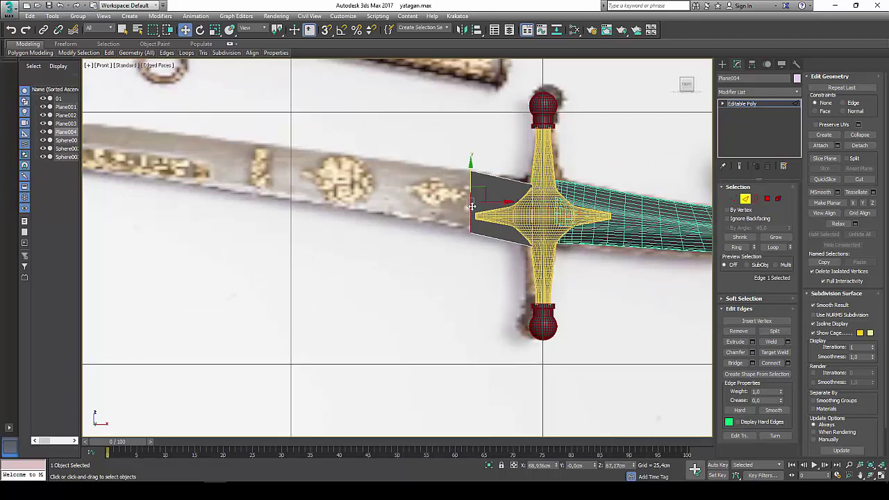
{"action": "scroll", "coordinate": [474, 210], "scroll_direction": "down", "scroll_amount": 2}
{"action": "middle_click_drag", "start_coordinate": [474, 211], "coordinate": [565, 229]}
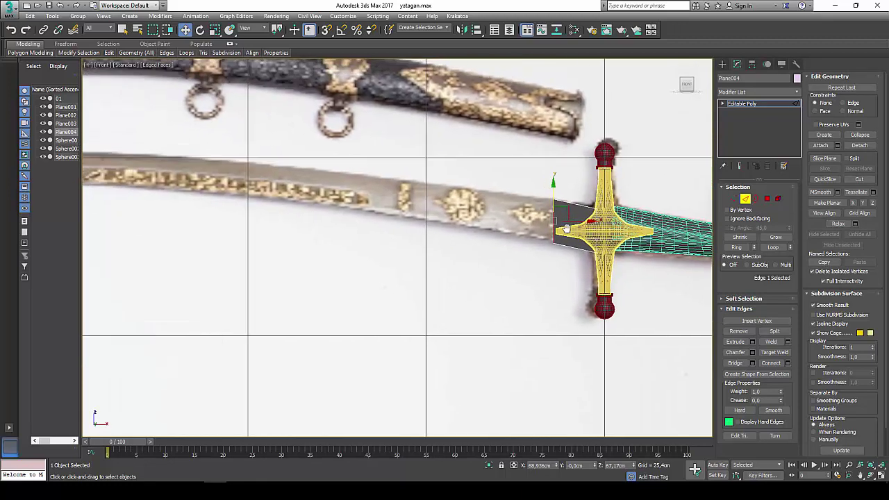
{"action": "left_click_drag", "start_coordinate": [570, 209], "coordinate": [495, 198], "text": "shift"}
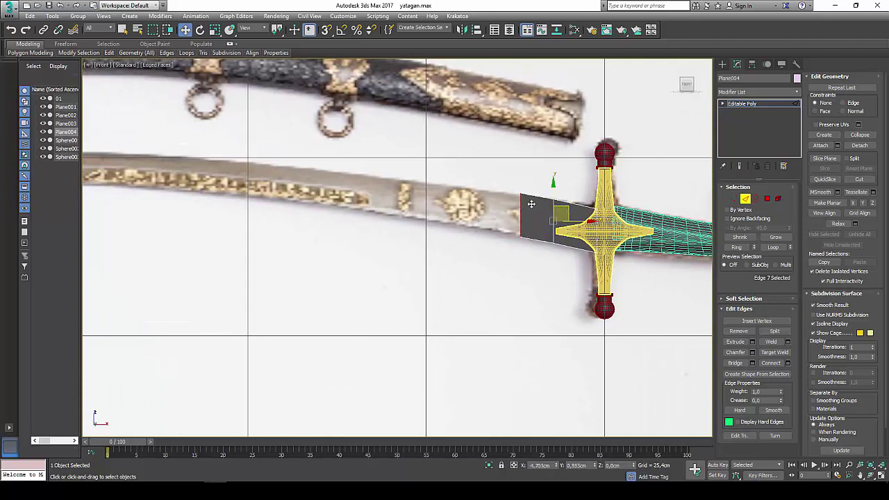
{"action": "left_click", "coordinate": [745, 199]}
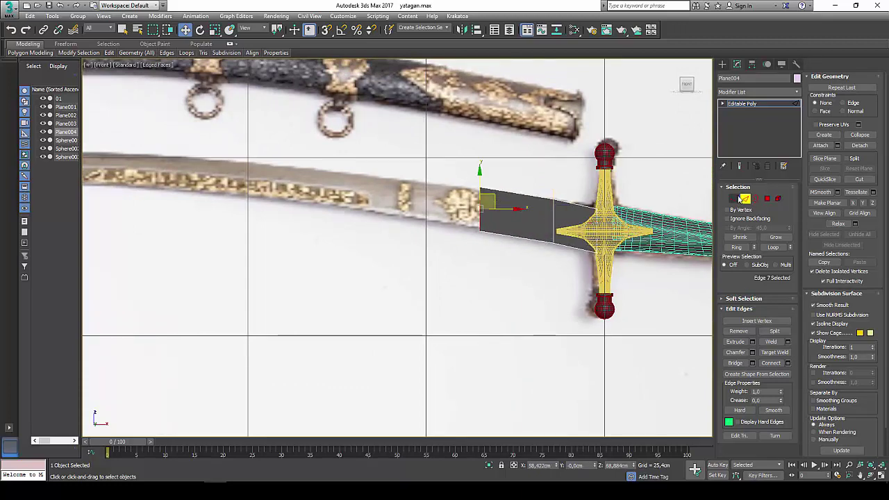
Check Material #26, then Shift-drag the strip's outer edge into new sections along the blade.
{"action": "left_click", "coordinate": [574, 29]}
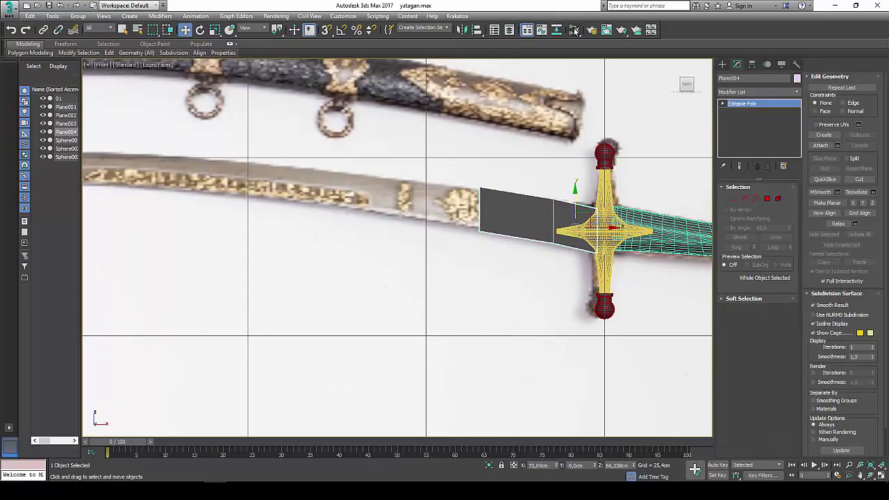
{"action": "left_click", "coordinate": [382, 166]}
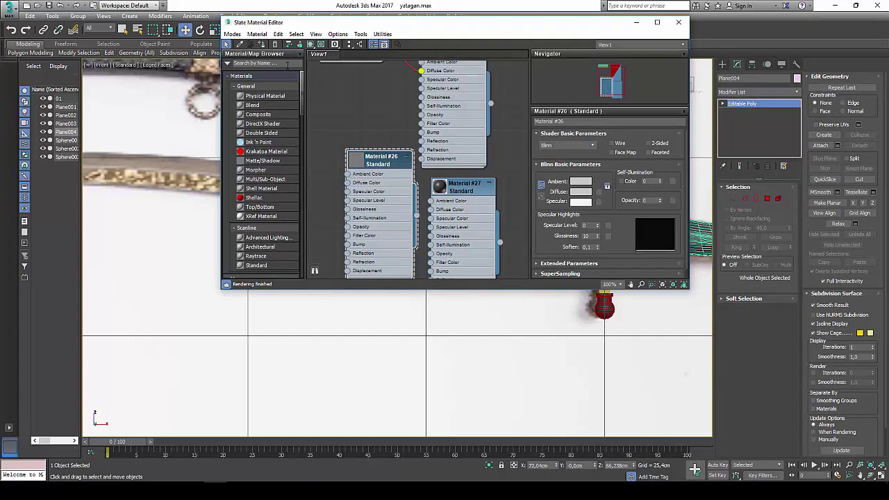
{"action": "left_click", "coordinate": [678, 23]}
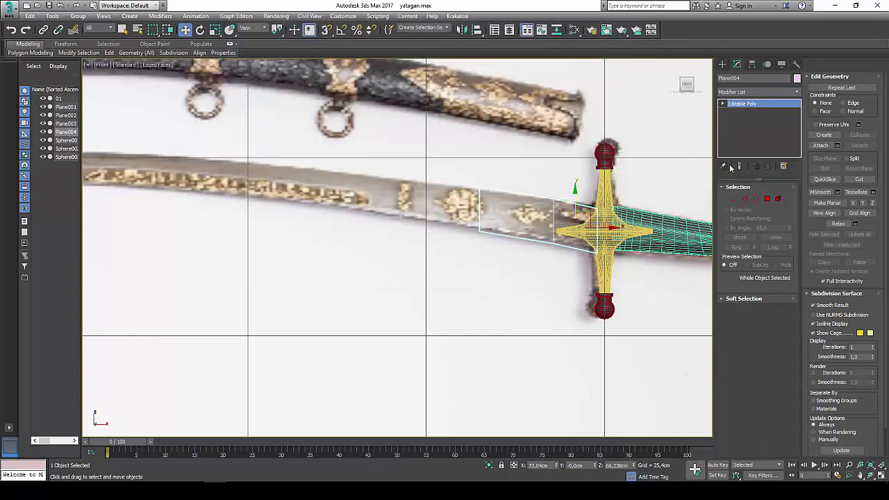
{"action": "left_click", "coordinate": [745, 200]}
{"action": "left_click", "coordinate": [488, 226]}
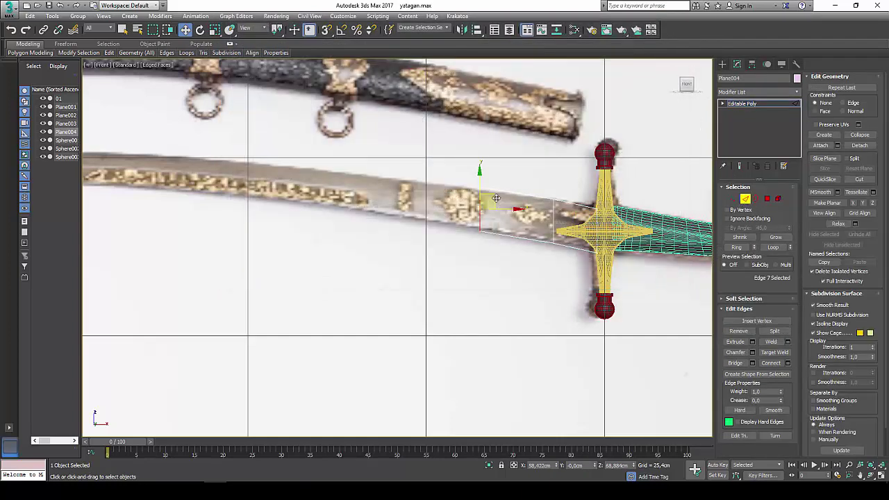
{"action": "left_click_drag", "start_coordinate": [496, 198], "coordinate": [380, 184], "text": "shift"}
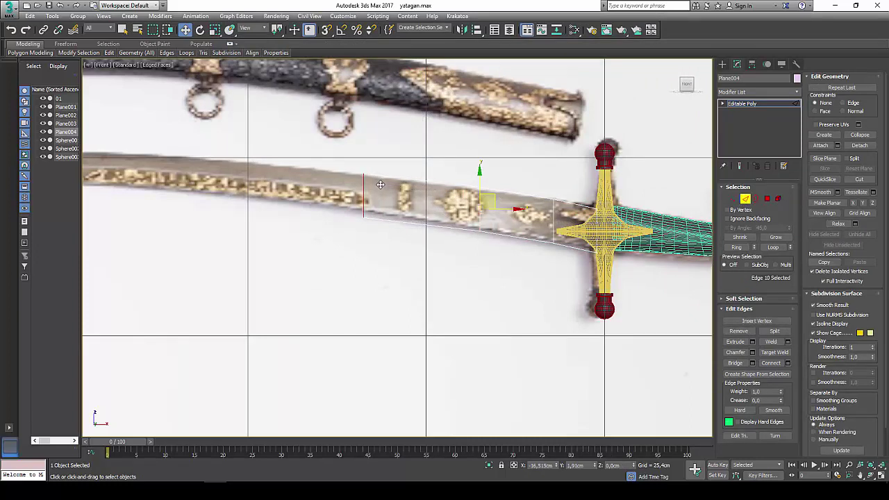
{"action": "middle_click_drag", "start_coordinate": [399, 192], "coordinate": [538, 215]}
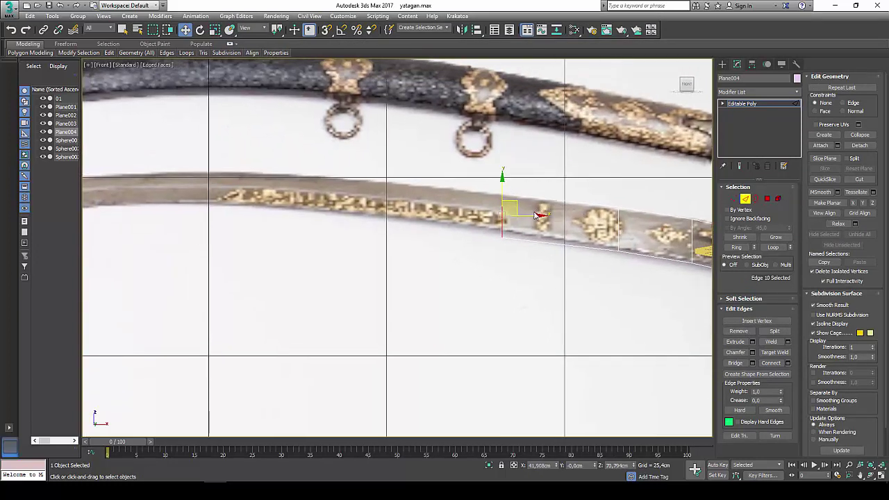
{"action": "left_click_drag", "start_coordinate": [519, 204], "coordinate": [421, 194], "text": "shift"}
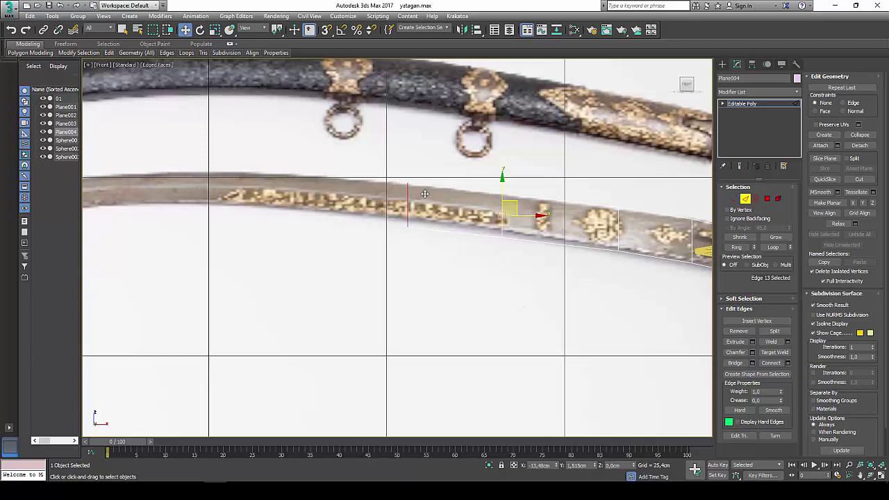
{"action": "middle_click_drag", "start_coordinate": [421, 194], "coordinate": [519, 217]}
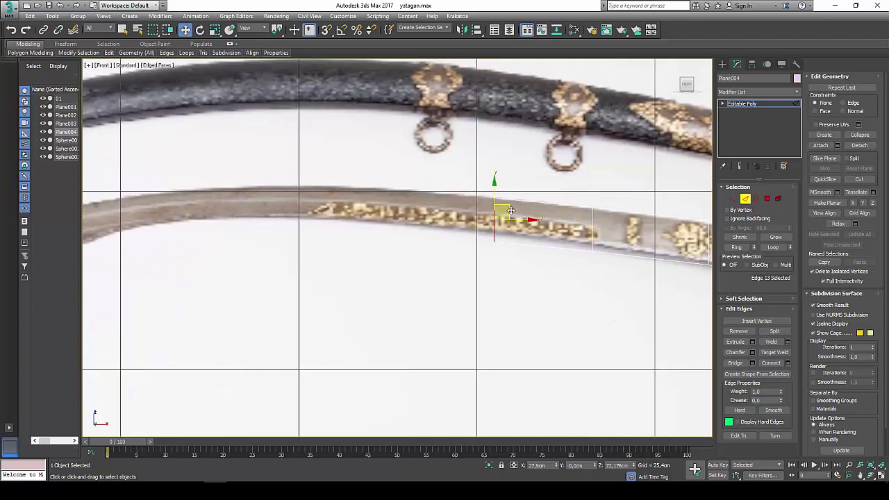
Keep extruding sections along the curved reference blade down to its tip.
{"action": "left_click_drag", "start_coordinate": [510, 210], "coordinate": [387, 200], "text": "shift"}
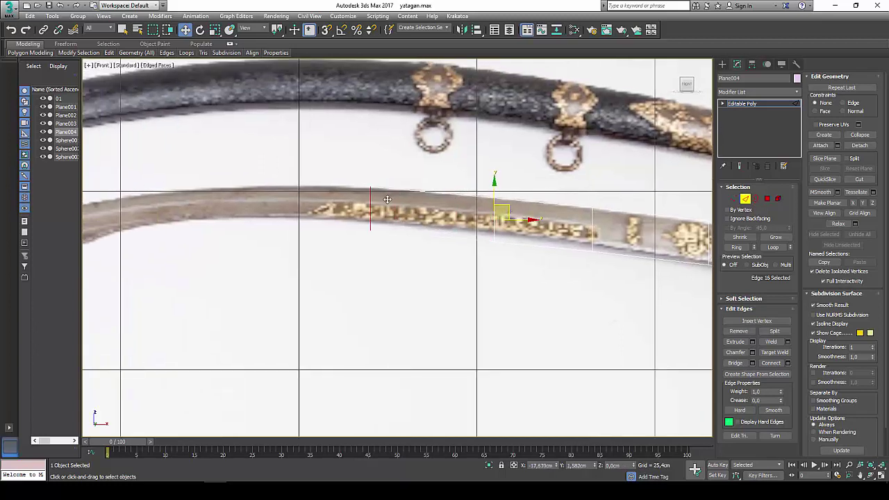
{"action": "middle_click_drag", "start_coordinate": [404, 204], "coordinate": [564, 187]}
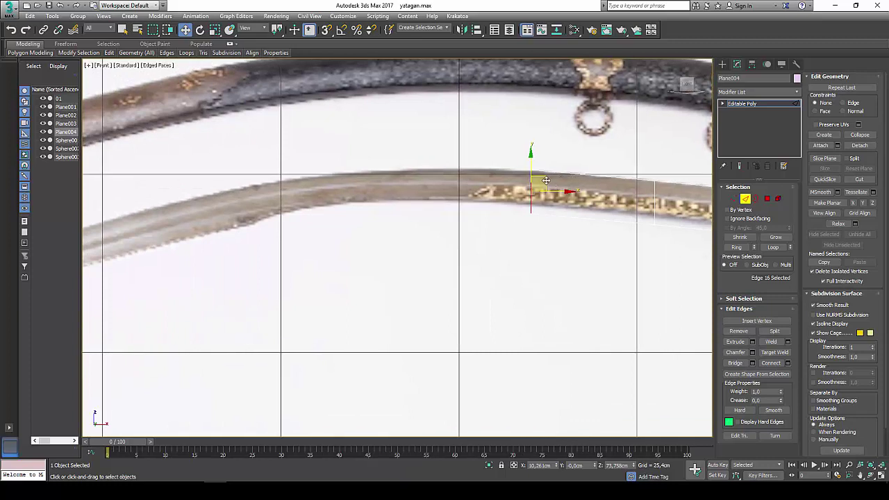
{"action": "left_click_drag", "start_coordinate": [545, 180], "coordinate": [440, 179], "text": "shift"}
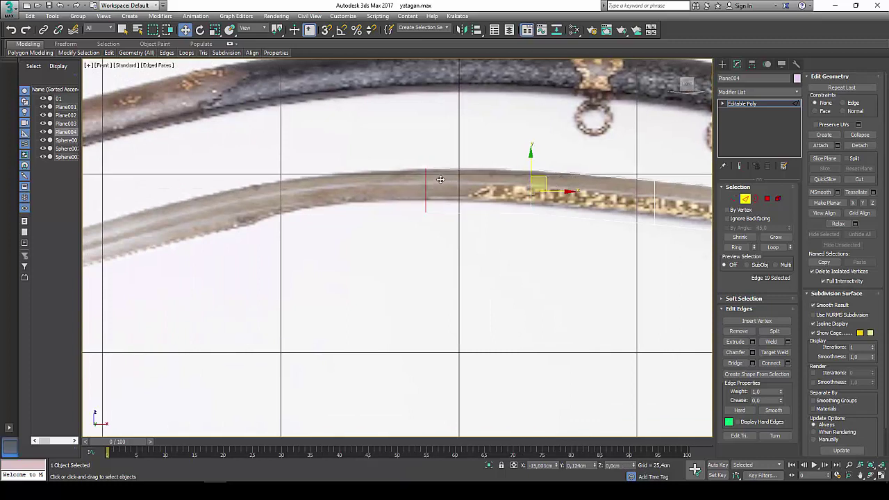
{"action": "middle_click_drag", "start_coordinate": [441, 179], "coordinate": [595, 167]}
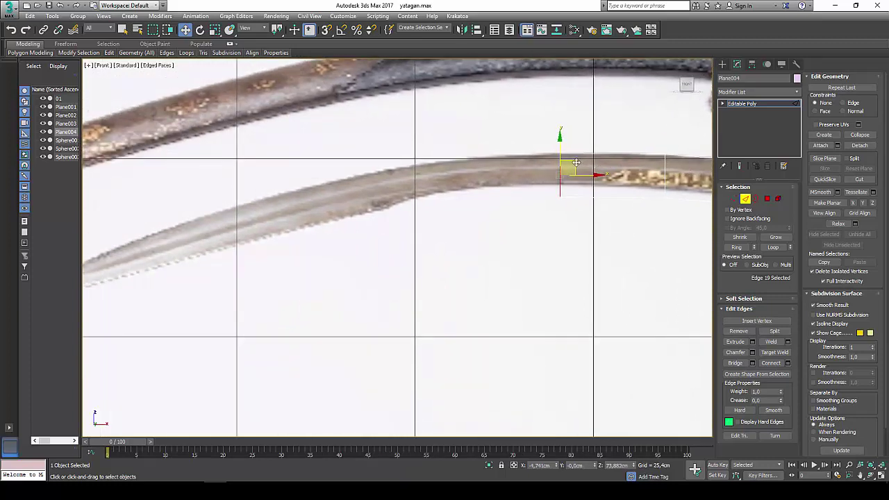
{"action": "left_click_drag", "start_coordinate": [577, 162], "coordinate": [339, 191], "text": "shift"}
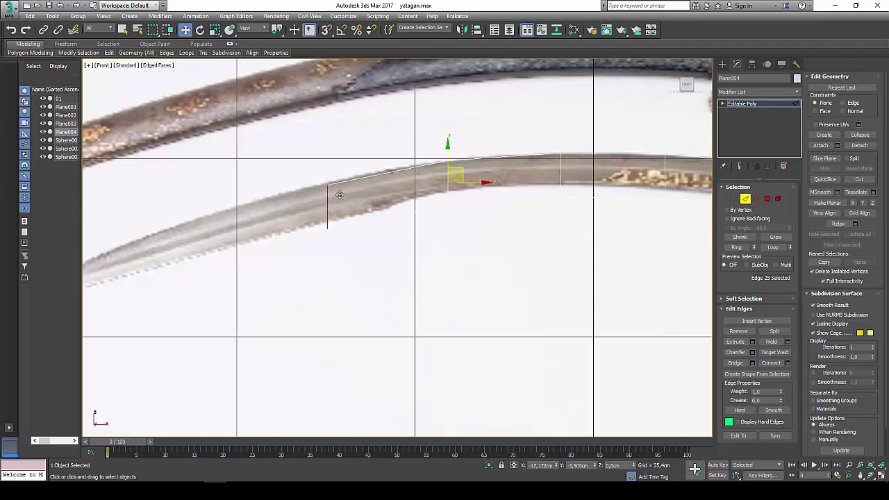
{"action": "middle_click_drag", "start_coordinate": [339, 191], "coordinate": [578, 126]}
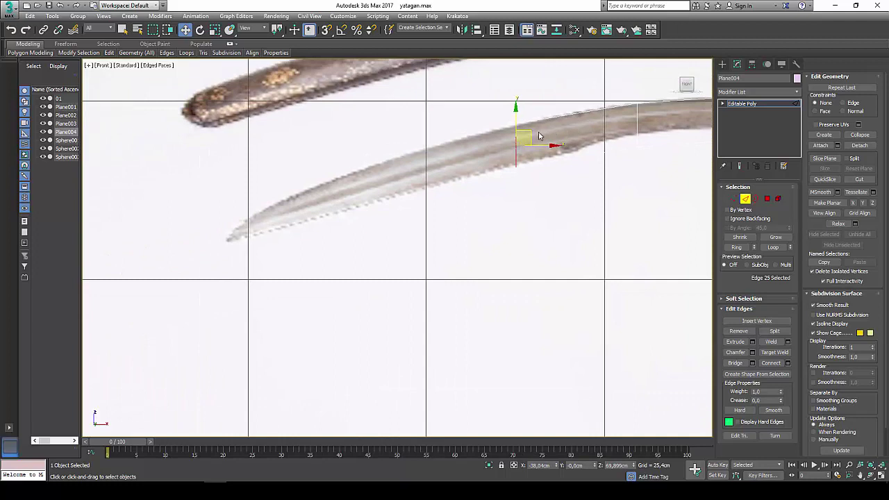
{"action": "left_click_drag", "start_coordinate": [532, 134], "coordinate": [370, 179], "text": "shift"}
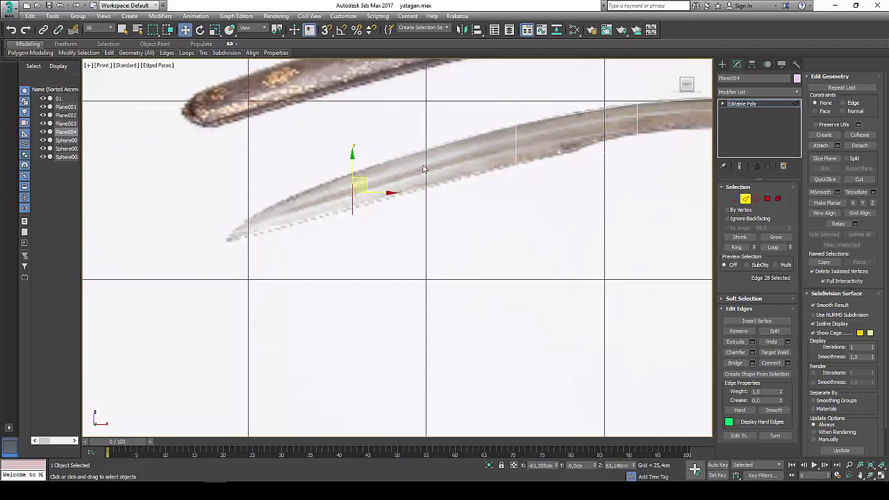
{"action": "middle_click_drag", "start_coordinate": [423, 169], "coordinate": [497, 152]}
{"action": "left_click_drag", "start_coordinate": [469, 152], "coordinate": [373, 192], "text": "shift"}
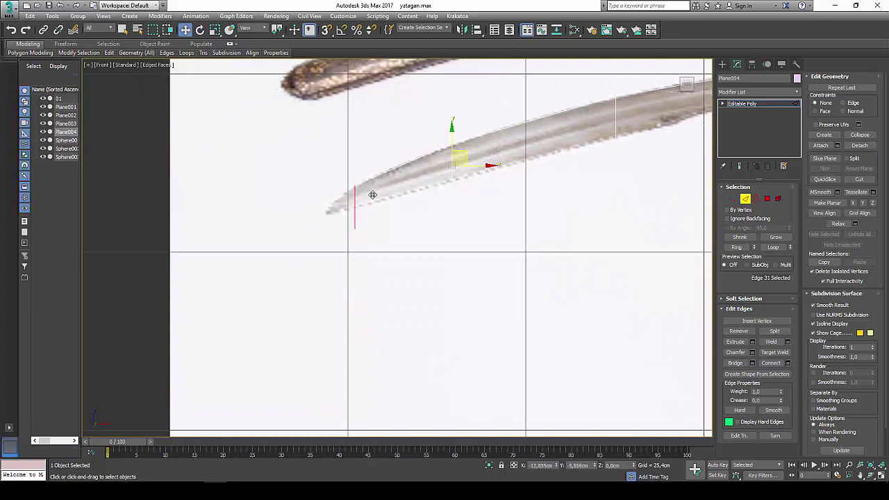
{"action": "middle_click_drag", "start_coordinate": [381, 191], "coordinate": [343, 196]}
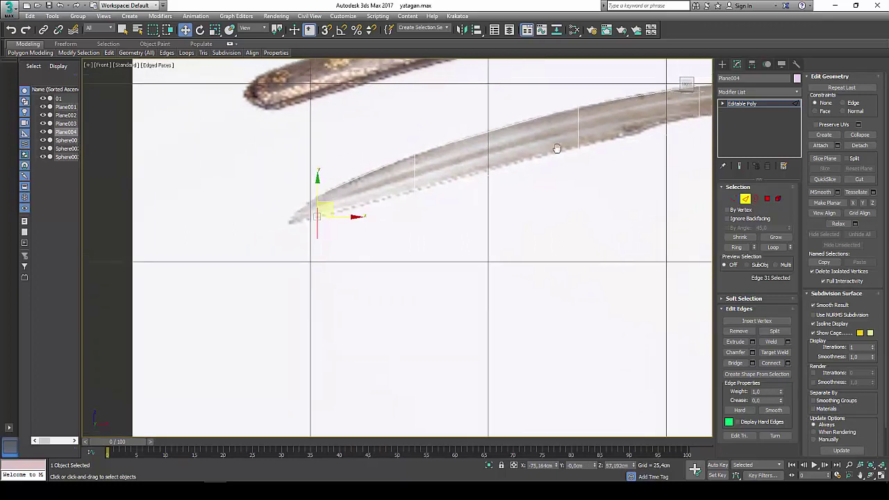
{"action": "middle_click_drag", "start_coordinate": [556, 148], "coordinate": [531, 190]}
{"action": "left_click", "coordinate": [734, 199]}
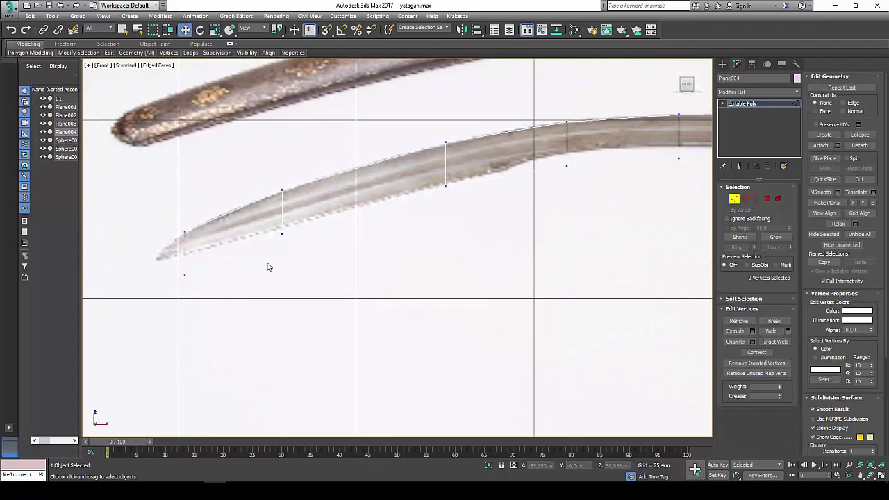
Move the tip-section vertices onto the photo's blade outline, narrowing the strip toward the point.
{"action": "mouse_move", "coordinate": [180, 293]}
{"action": "left_mouse_down"}
{"action": "mouse_move", "coordinate": [194, 271]}
{"action": "mouse_move", "coordinate": [195, 238]}
{"action": "left_mouse_up"}
{"action": "scroll", "coordinate": [193, 271], "scroll_direction": "up", "scroll_amount": 2}
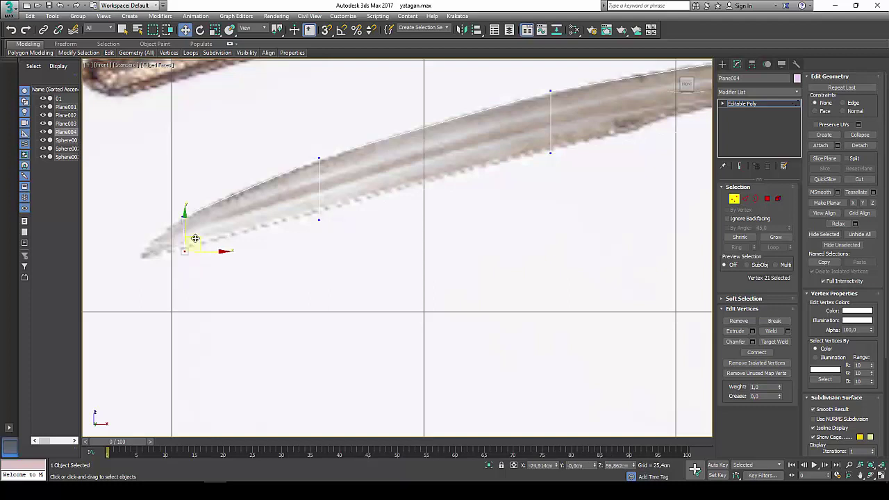
{"action": "mouse_move", "coordinate": [325, 204]}
{"action": "left_mouse_down"}
{"action": "mouse_move", "coordinate": [330, 213]}
{"action": "mouse_move", "coordinate": [333, 206]}
{"action": "left_mouse_up"}
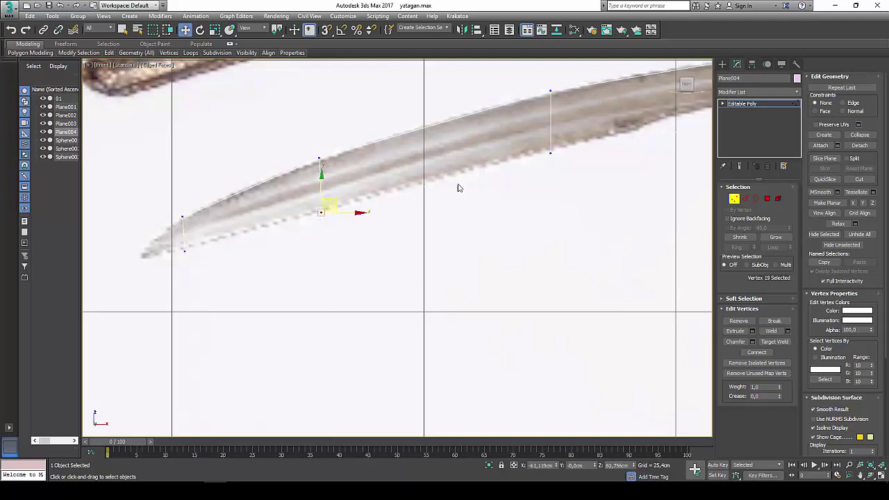
{"action": "middle_click_drag", "start_coordinate": [462, 187], "coordinate": [292, 295]}
{"action": "left_click", "coordinate": [387, 270]}
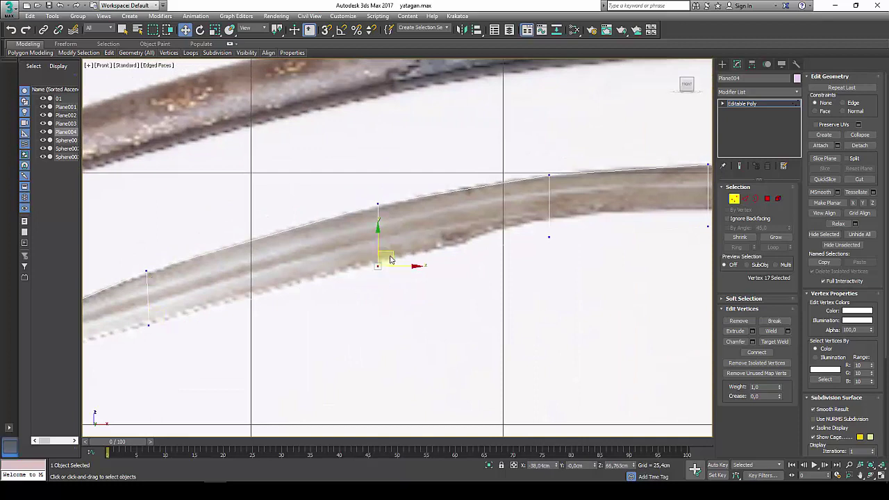
{"action": "left_click_drag", "start_coordinate": [387, 264], "coordinate": [390, 254]}
{"action": "scroll", "coordinate": [457, 252], "scroll_direction": "up", "scroll_amount": 3}
{"action": "middle_click_drag", "start_coordinate": [461, 250], "coordinate": [414, 261]}
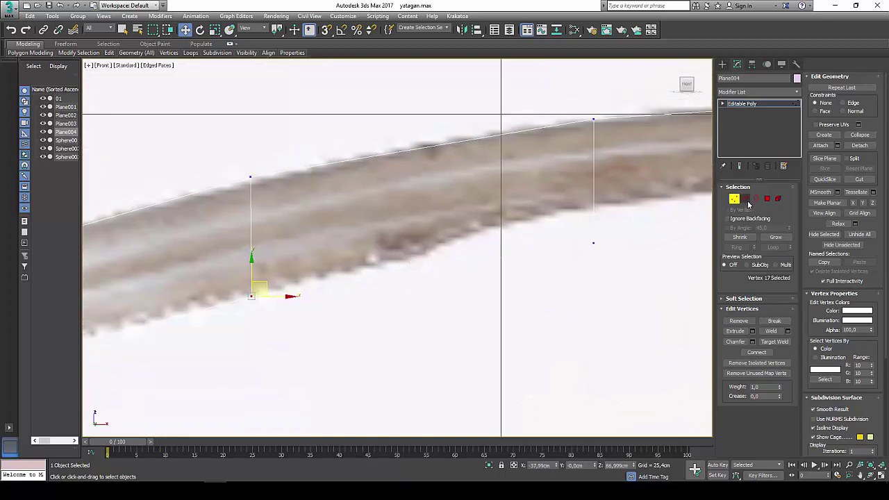
{"action": "left_click", "coordinate": [745, 199]}
Connect one edge across the first blade section and move its vertices so it stands upright on the outline.
{"action": "left_click_drag", "start_coordinate": [452, 348], "coordinate": [455, 348]}
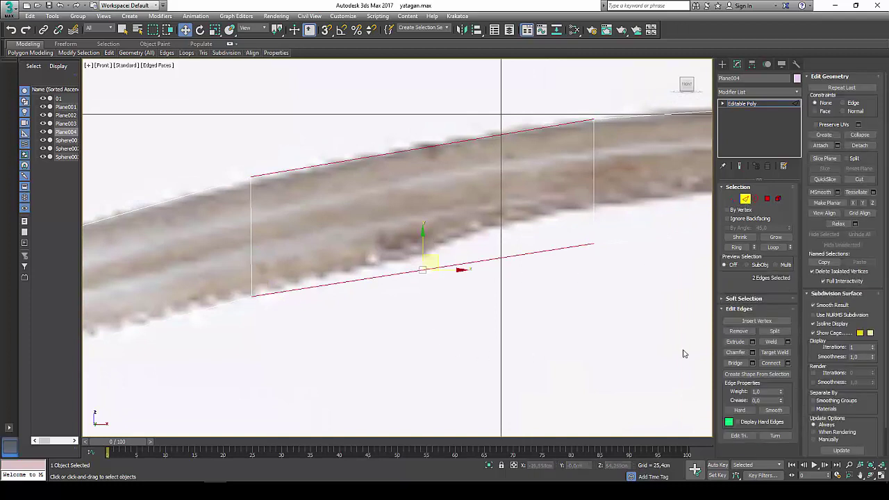
{"action": "left_click", "coordinate": [771, 362]}
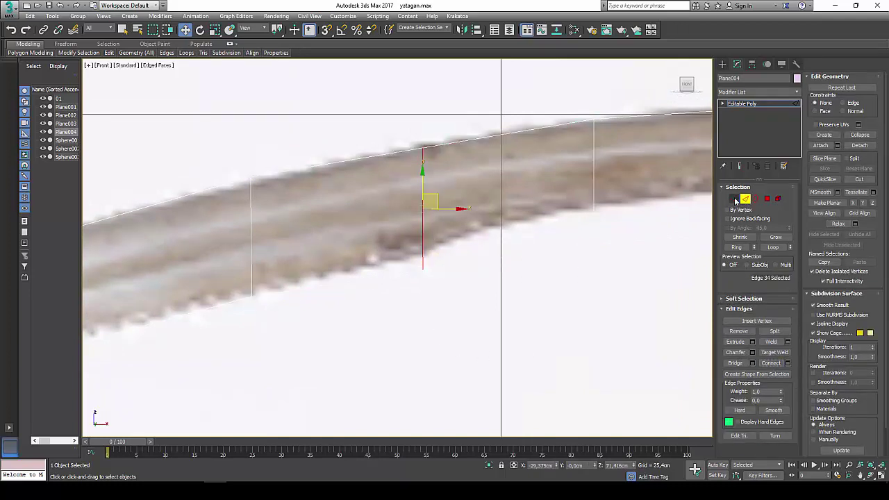
{"action": "left_click", "coordinate": [735, 200]}
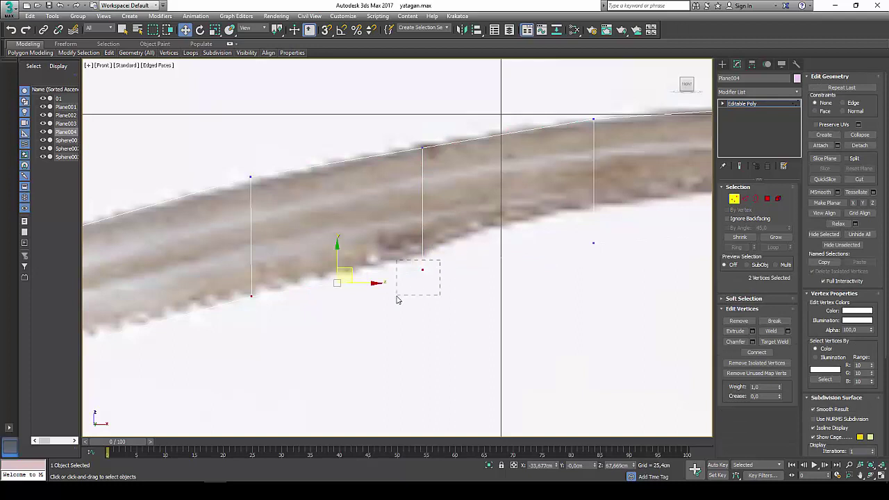
{"action": "left_click_drag", "start_coordinate": [398, 299], "coordinate": [398, 297]}
{"action": "left_click_drag", "start_coordinate": [438, 258], "coordinate": [397, 258]}
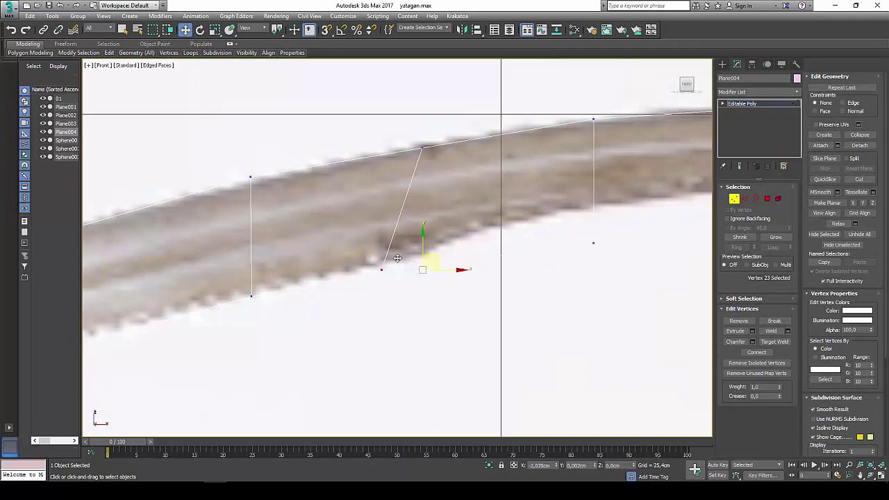
{"action": "left_click_drag", "start_coordinate": [446, 129], "coordinate": [402, 175]}
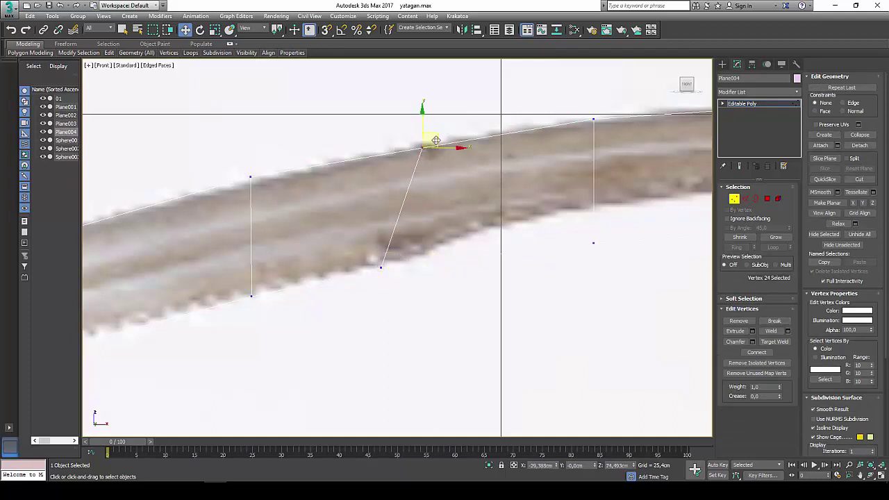
{"action": "left_click_drag", "start_coordinate": [436, 140], "coordinate": [395, 145]}
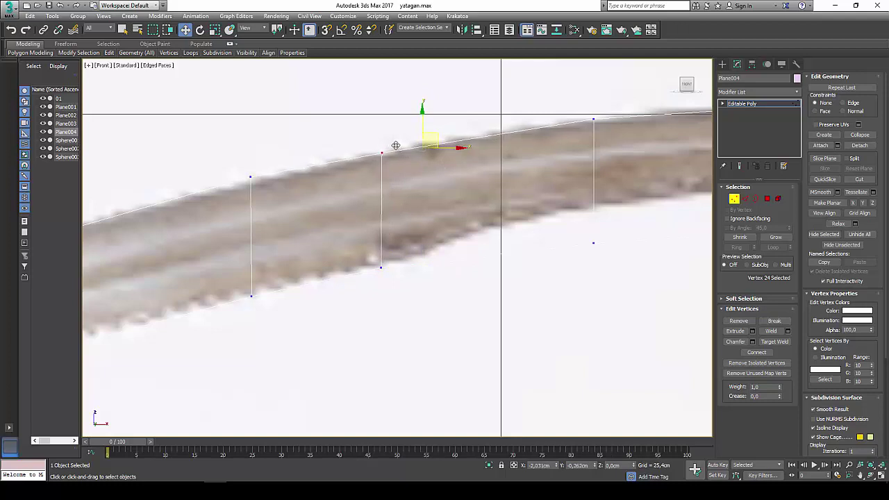
Connect the next blade section's long edges with 3 new crosswise edges.
{"action": "left_click", "coordinate": [592, 243]}
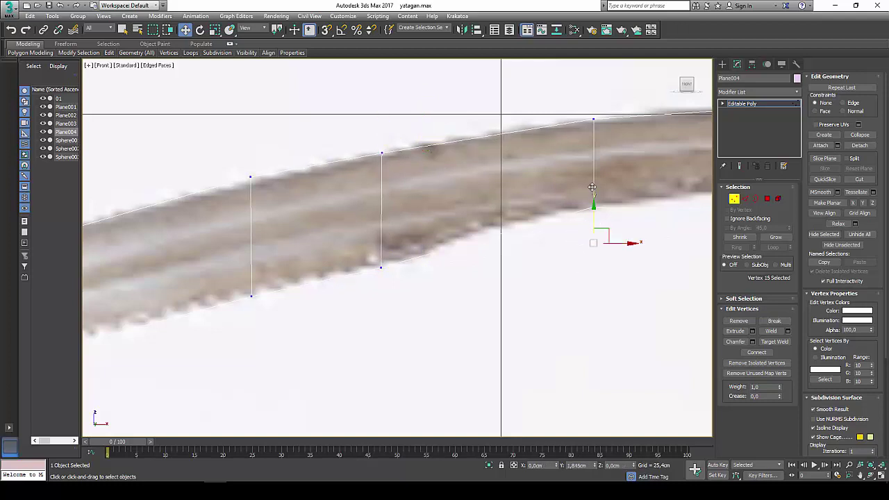
{"action": "scroll", "coordinate": [499, 257], "scroll_direction": "down", "scroll_amount": 2}
{"action": "middle_click_drag", "start_coordinate": [469, 277], "coordinate": [417, 306]}
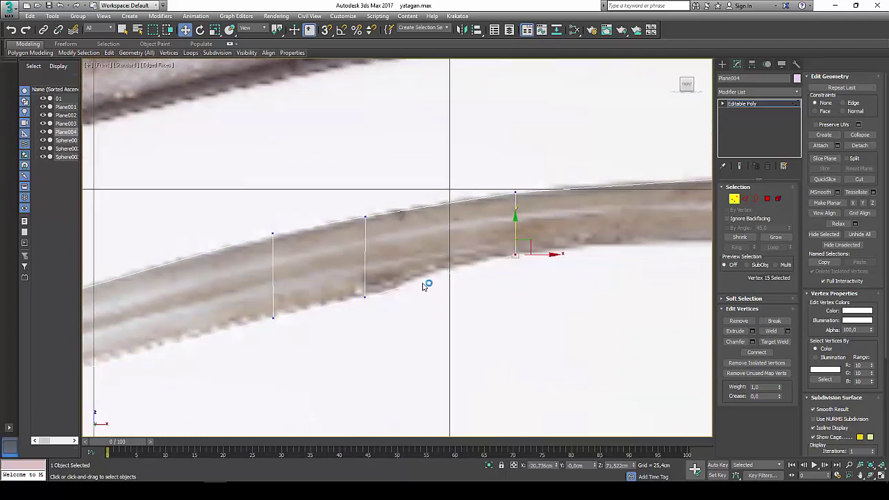
{"action": "scroll", "coordinate": [425, 286], "scroll_direction": "up", "scroll_amount": 2}
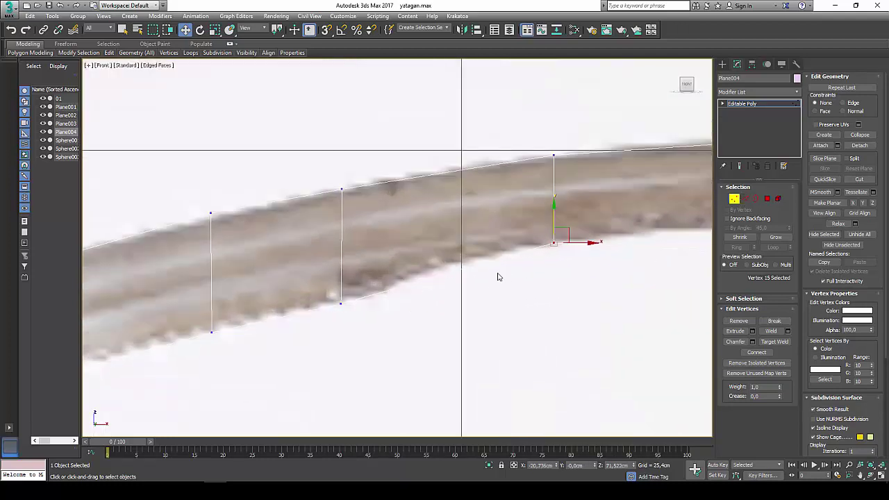
{"action": "left_click", "coordinate": [744, 199]}
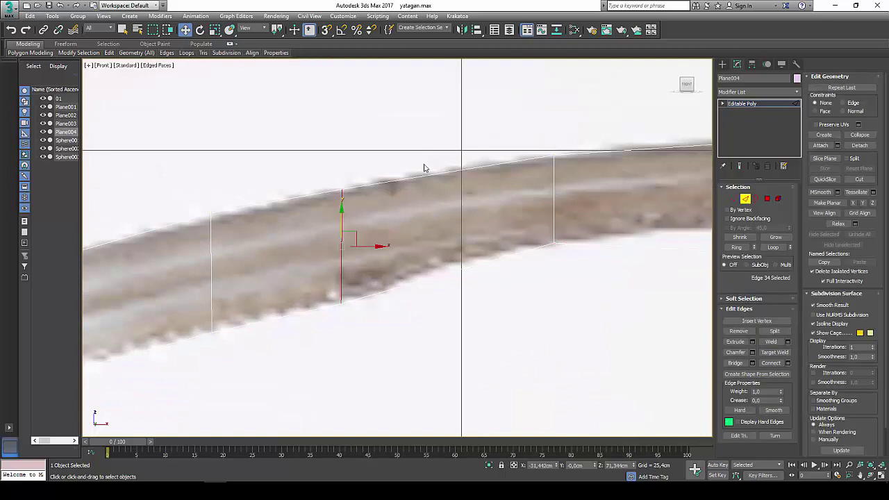
{"action": "left_click_drag", "start_coordinate": [442, 314], "coordinate": [443, 314]}
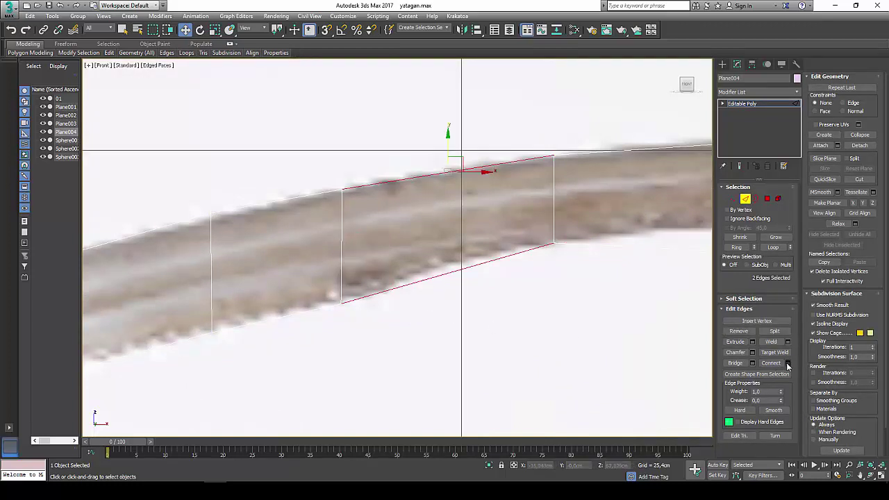
{"action": "left_click", "coordinate": [787, 362]}
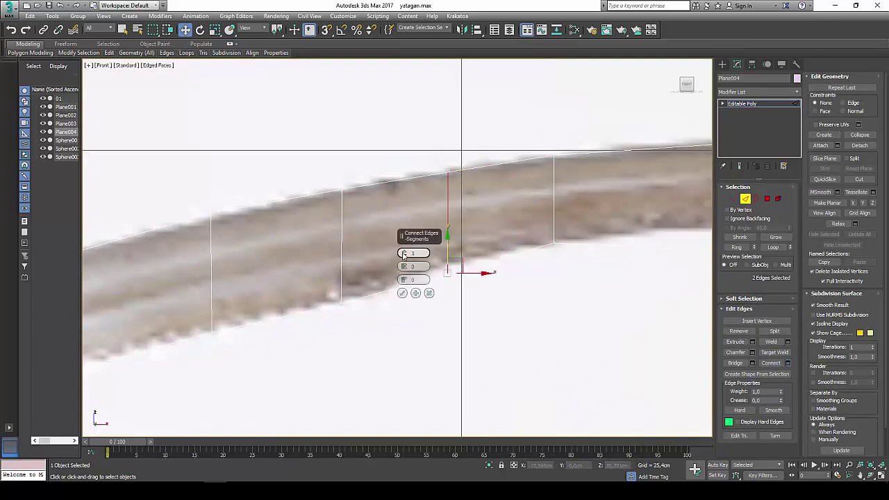
{"action": "left_click_drag", "start_coordinate": [402, 254], "coordinate": [402, 250]}
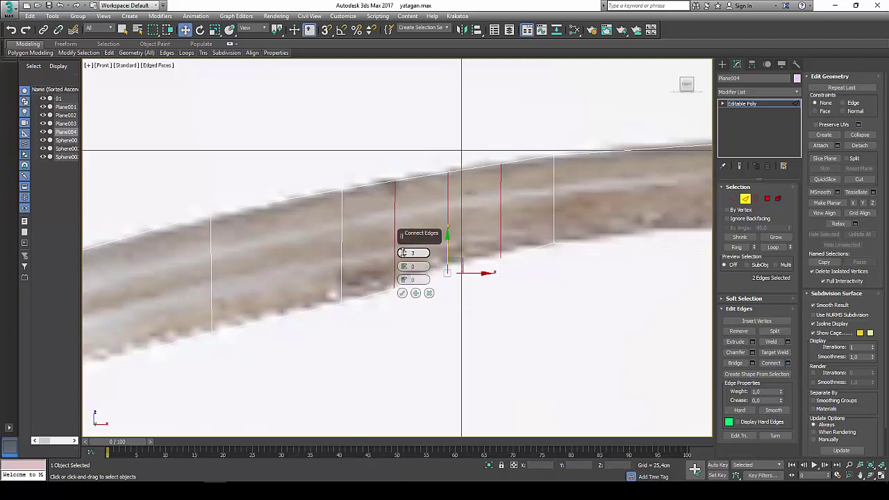
{"action": "left_click", "coordinate": [401, 293]}
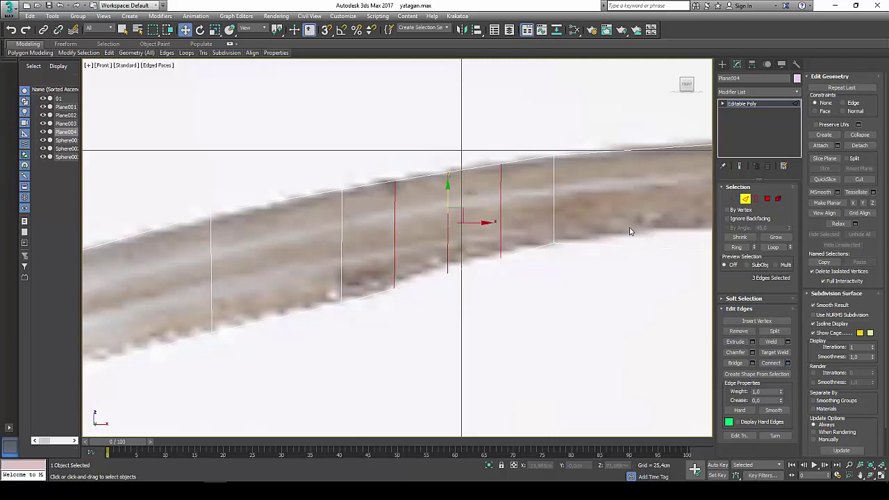
Slide the new edges' vertices left along the blade so they sit on the reference outline.
{"action": "left_click", "coordinate": [732, 200]}
{"action": "left_click", "coordinate": [394, 288]}
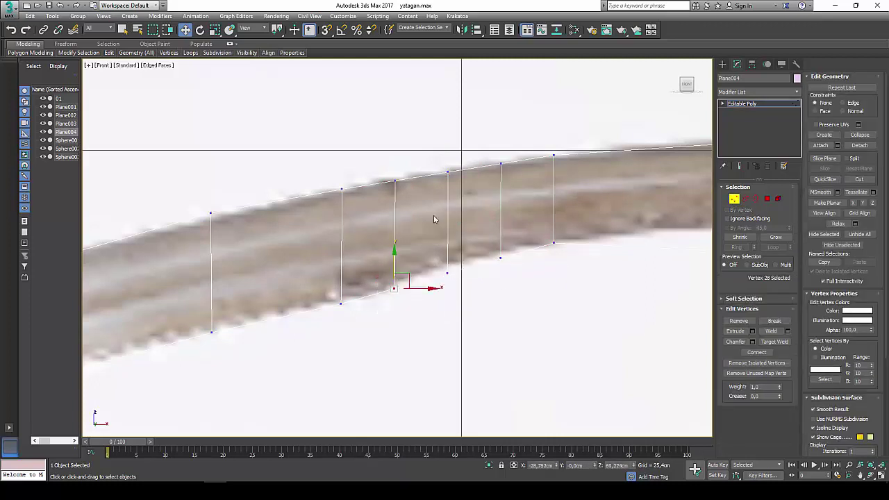
{"action": "left_click", "coordinate": [395, 182]}
{"action": "left_click", "coordinate": [447, 272]}
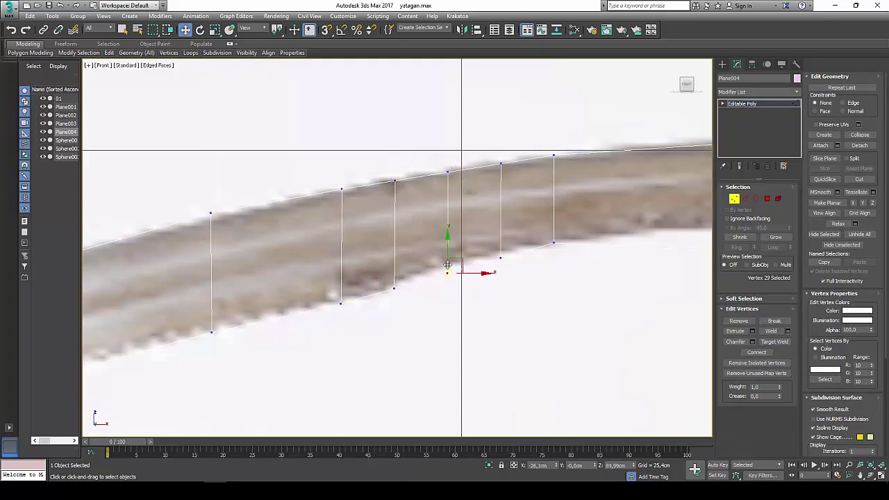
{"action": "left_click_drag", "start_coordinate": [447, 256], "coordinate": [447, 246]}
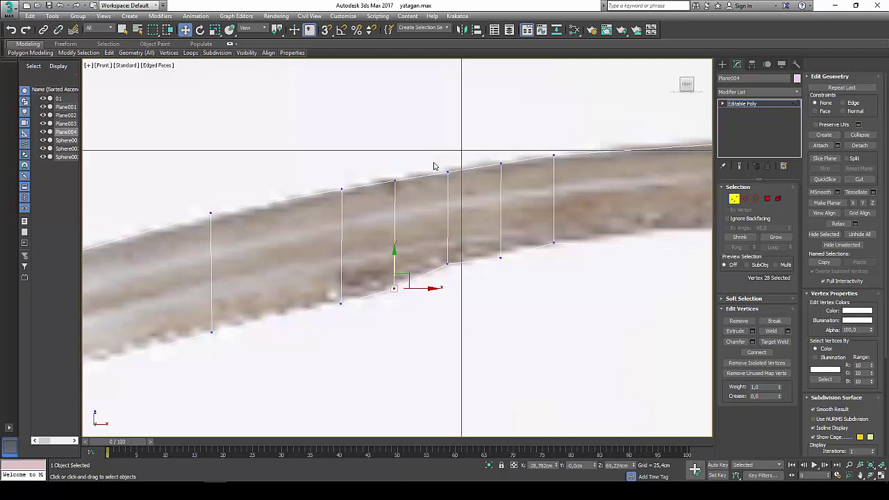
{"action": "left_click_drag", "start_coordinate": [433, 165], "coordinate": [460, 284]}
{"action": "left_click_drag", "start_coordinate": [458, 212], "coordinate": [439, 216]}
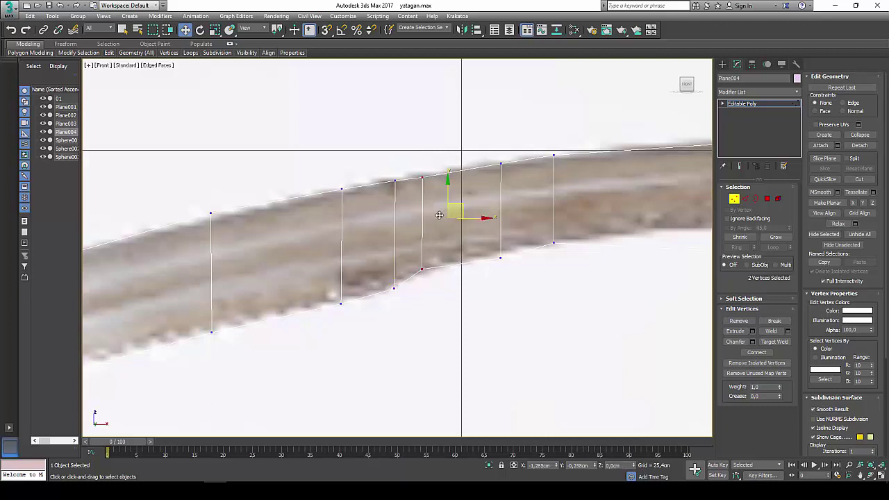
{"action": "left_click_drag", "start_coordinate": [505, 247], "coordinate": [512, 283]}
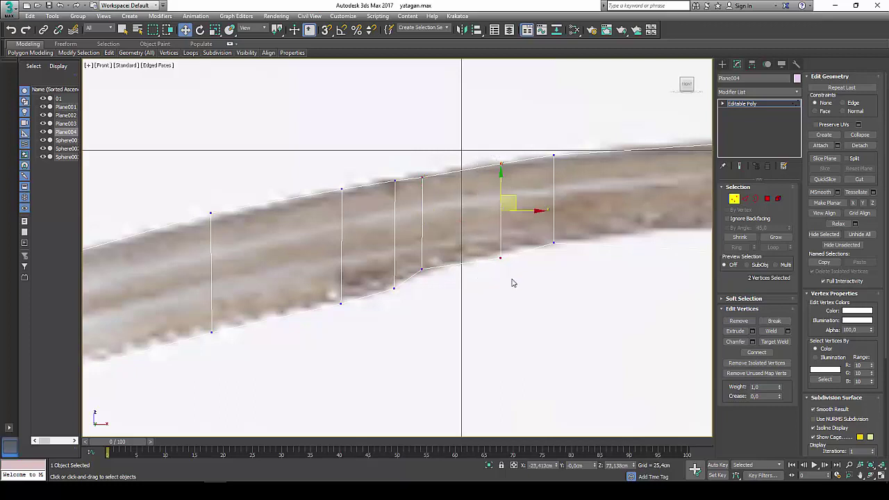
{"action": "left_click_drag", "start_coordinate": [514, 202], "coordinate": [485, 207]}
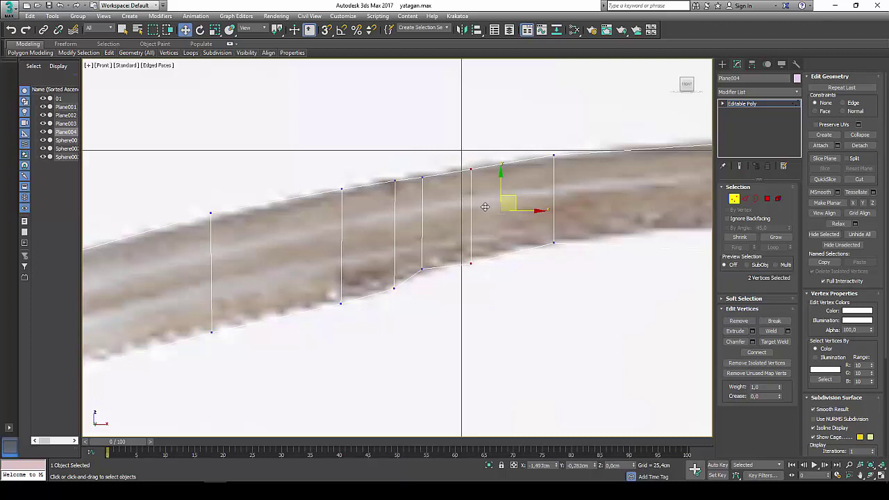
{"action": "scroll", "coordinate": [422, 178], "scroll_direction": "up", "scroll_amount": 2}
{"action": "left_click", "coordinate": [422, 173]}
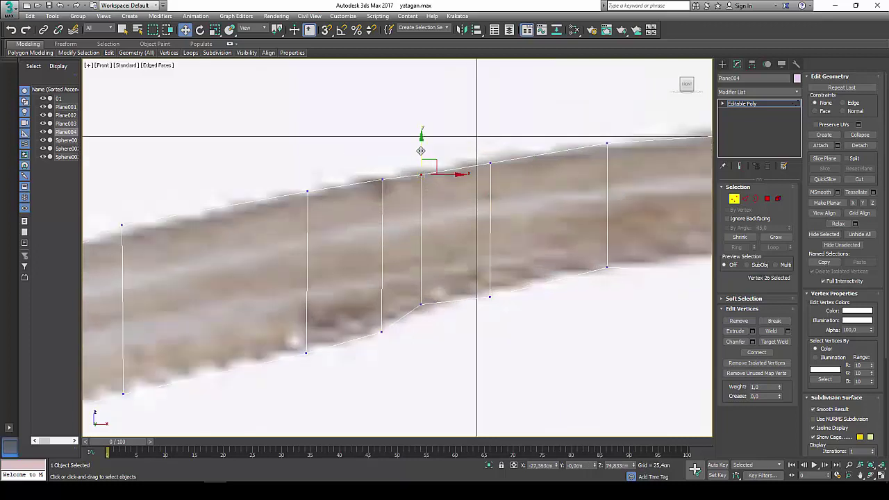
{"action": "left_click_drag", "start_coordinate": [421, 148], "coordinate": [421, 150]}
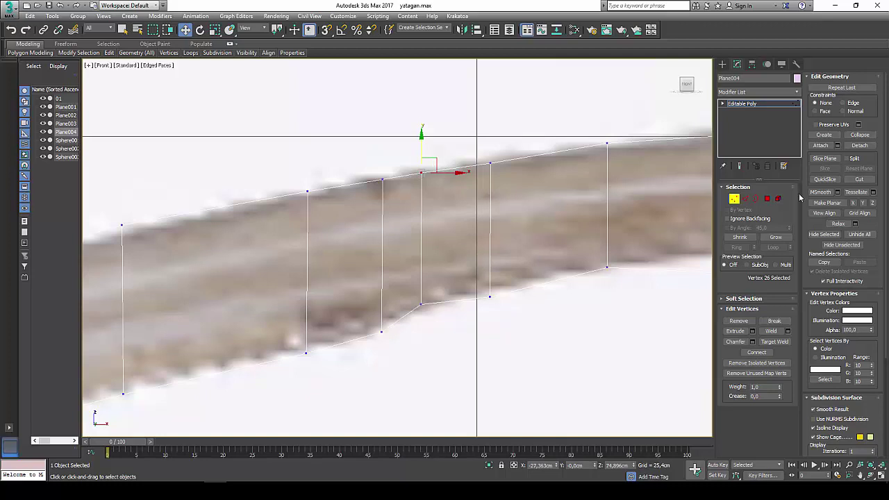
Remove the one unneeded vertical edge from the blade strip.
{"action": "left_click", "coordinate": [745, 199]}
{"action": "left_click", "coordinate": [490, 227], "text": "ctrl"}
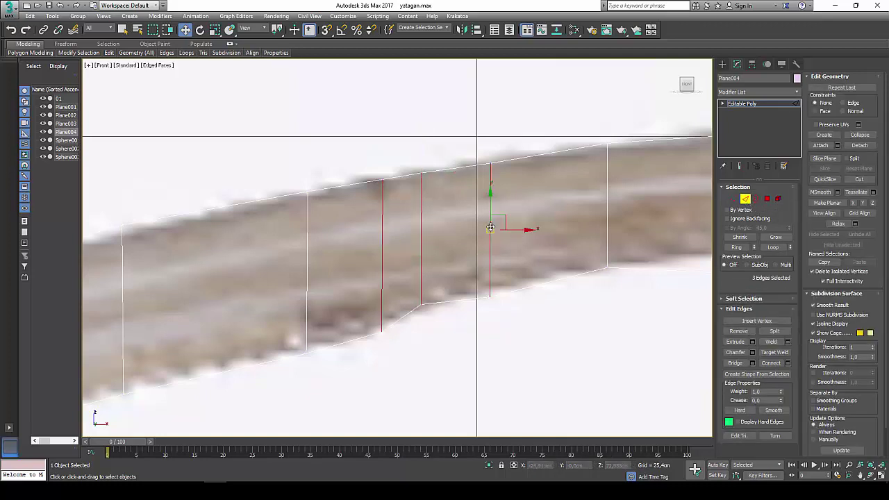
{"action": "left_click", "coordinate": [490, 227]}
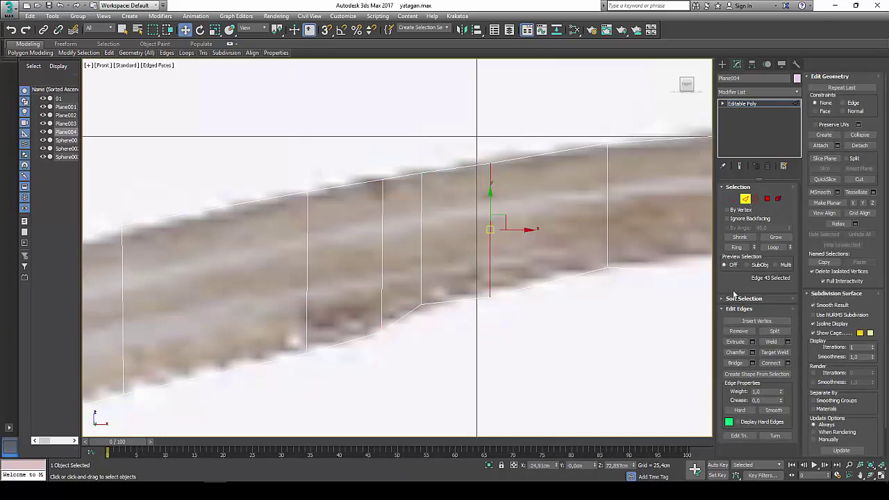
{"action": "left_click", "coordinate": [735, 334]}
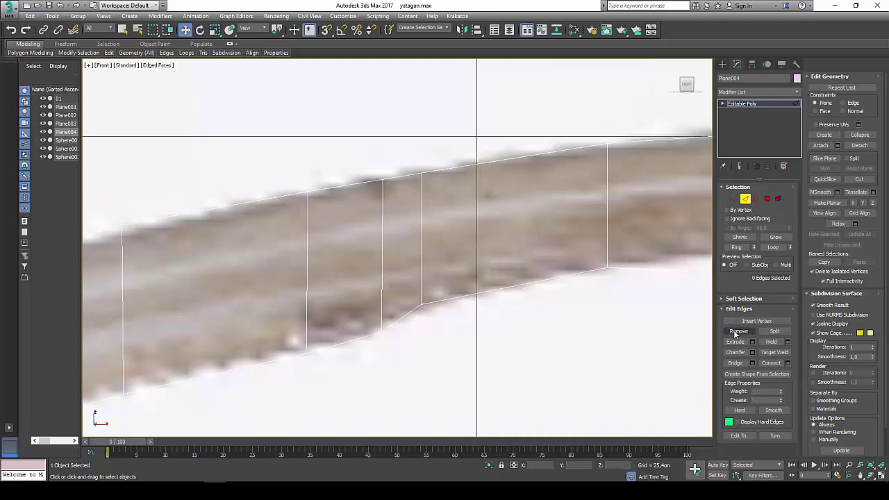
{"action": "scroll", "coordinate": [628, 300], "scroll_direction": "down", "scroll_amount": 2}
{"action": "middle_click_drag", "start_coordinate": [627, 301], "coordinate": [463, 294]}
Raise the first lower-edge vertices onto the photo's blade outline.
{"action": "scroll", "coordinate": [463, 293], "scroll_direction": "down", "scroll_amount": 1}
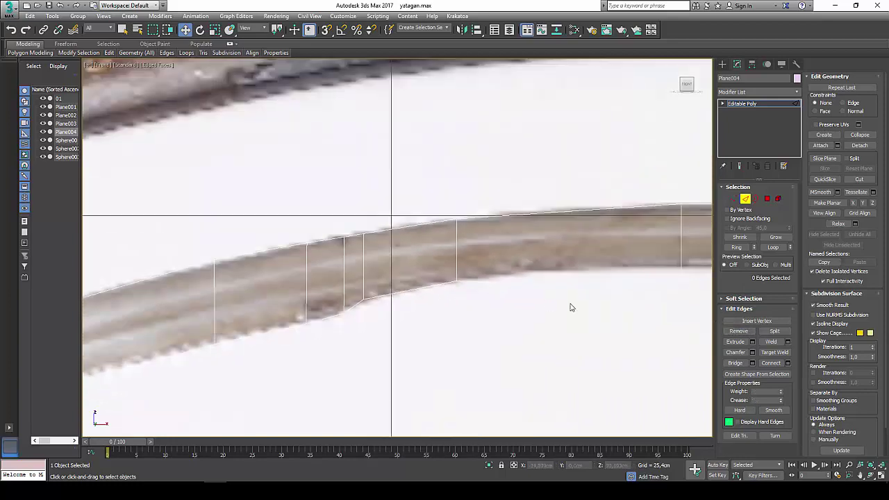
{"action": "middle_click_drag", "start_coordinate": [572, 307], "coordinate": [460, 284]}
{"action": "key", "text": "1"}
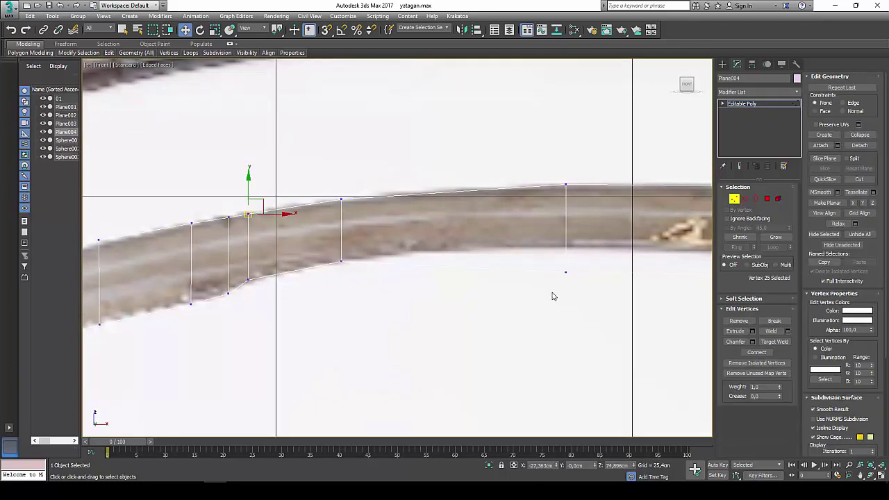
{"action": "left_click_drag", "start_coordinate": [553, 294], "coordinate": [586, 266]}
{"action": "left_click_drag", "start_coordinate": [567, 237], "coordinate": [567, 223]}
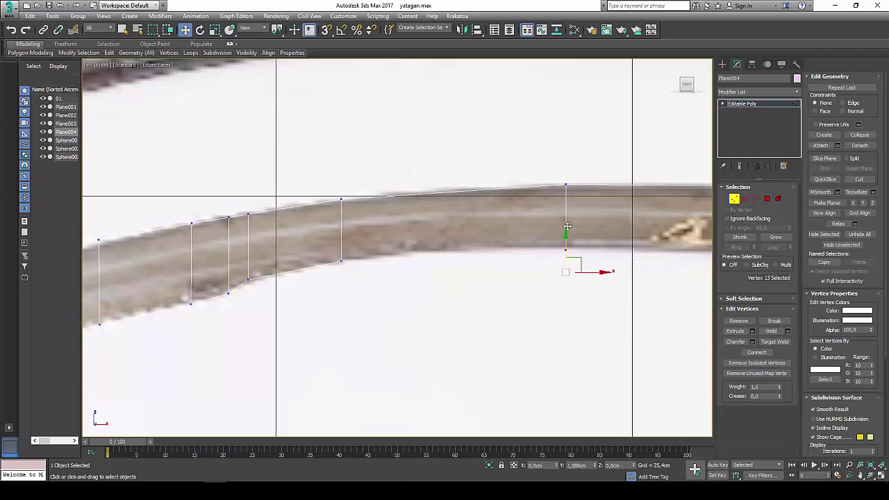
{"action": "middle_click_drag", "start_coordinate": [589, 274], "coordinate": [323, 280]}
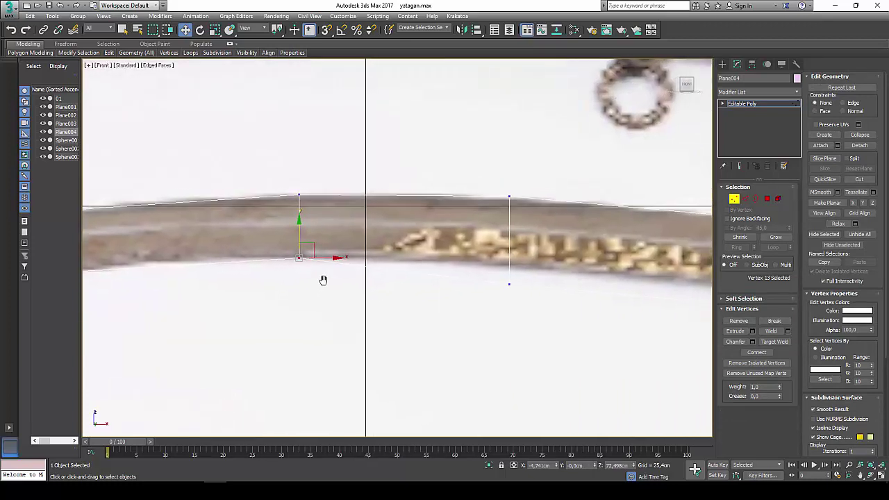
{"action": "left_click_drag", "start_coordinate": [538, 273], "coordinate": [536, 270]}
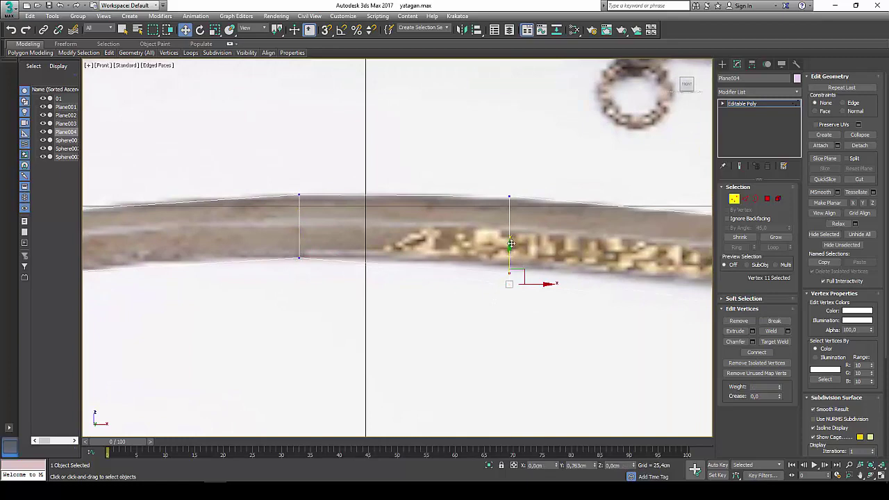
{"action": "scroll", "coordinate": [601, 313], "scroll_direction": "down", "scroll_amount": 3}
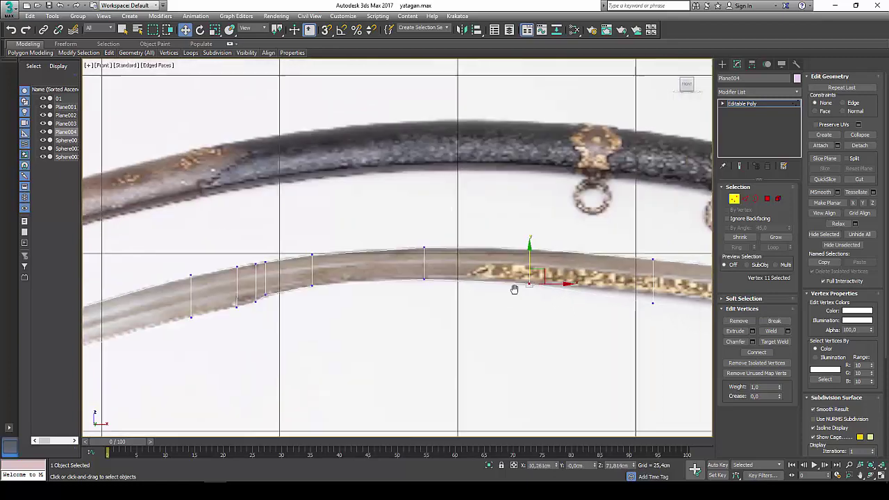
{"action": "scroll", "coordinate": [514, 290], "scroll_direction": "up", "scroll_amount": 1}
{"action": "scroll", "coordinate": [521, 332], "scroll_direction": "up", "scroll_amount": 3}
{"action": "middle_click_drag", "start_coordinate": [535, 317], "coordinate": [485, 379]}
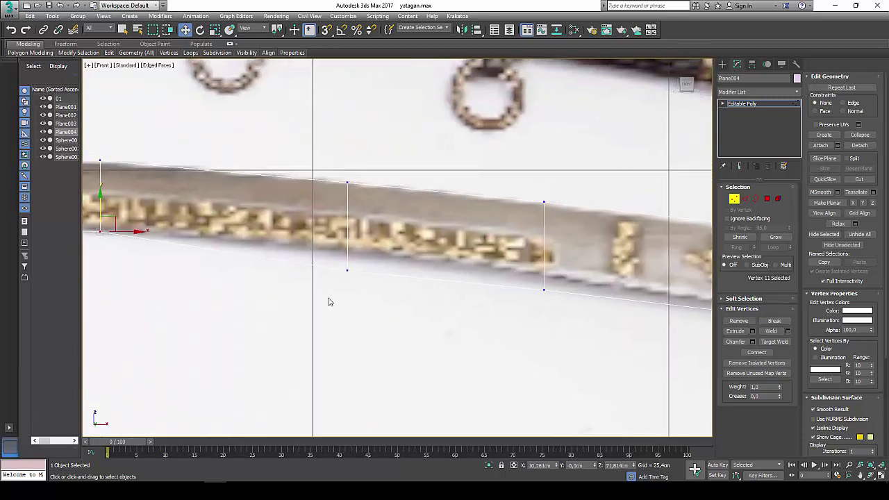
Pull the lower-edge vertices near the inscription and toward the guard up onto the outline.
{"action": "left_click", "coordinate": [347, 270]}
{"action": "left_click_drag", "start_coordinate": [354, 261], "coordinate": [356, 237]}
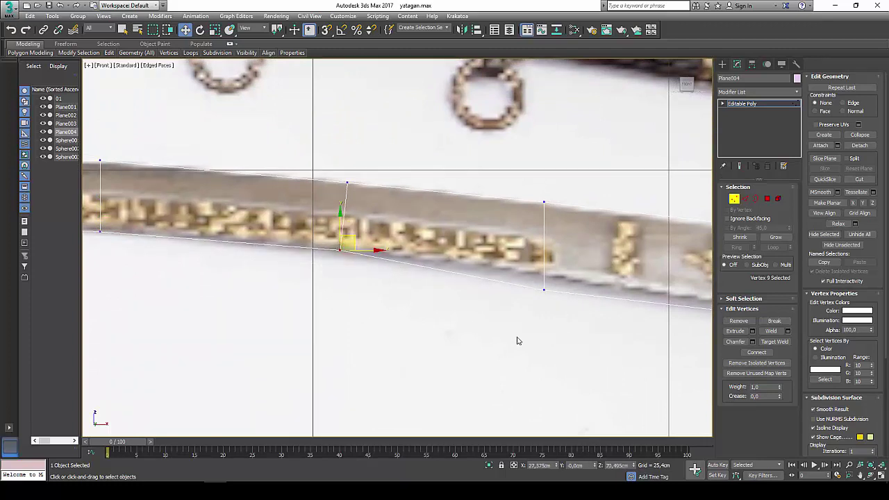
{"action": "left_click", "coordinate": [544, 290]}
{"action": "left_click_drag", "start_coordinate": [557, 279], "coordinate": [556, 265]}
{"action": "middle_click_drag", "start_coordinate": [577, 309], "coordinate": [353, 311]}
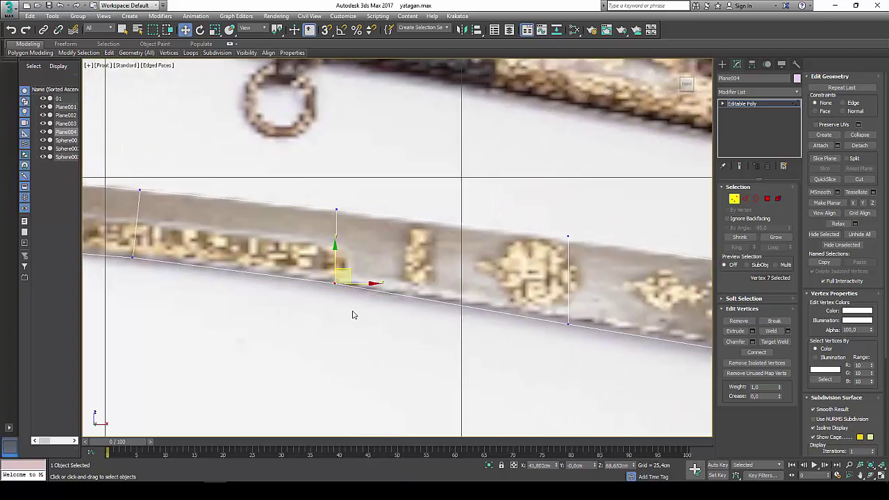
{"action": "scroll", "coordinate": [520, 331], "scroll_direction": "up", "scroll_amount": 1}
{"action": "middle_click_drag", "start_coordinate": [520, 331], "coordinate": [452, 339]}
{"action": "left_click", "coordinate": [463, 321]}
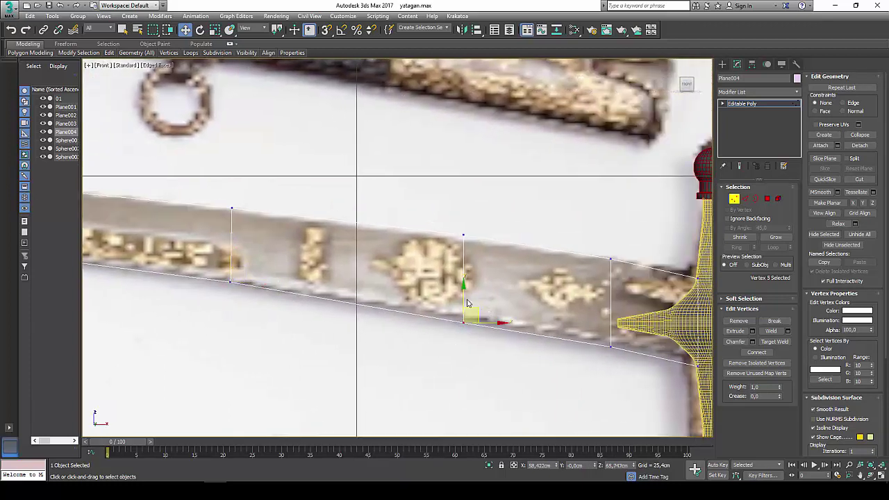
{"action": "left_click_drag", "start_coordinate": [467, 303], "coordinate": [467, 293]}
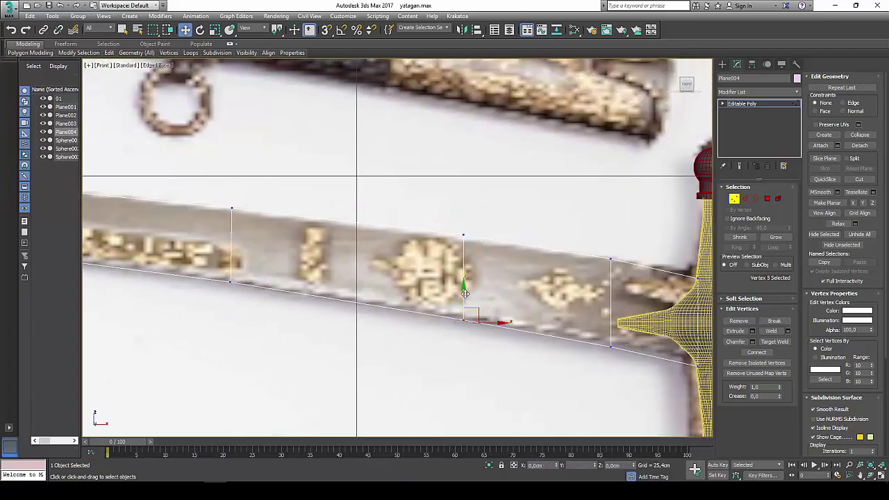
Select the four blade-end vertices inside the guard and hilt.
{"action": "left_click", "coordinate": [610, 345]}
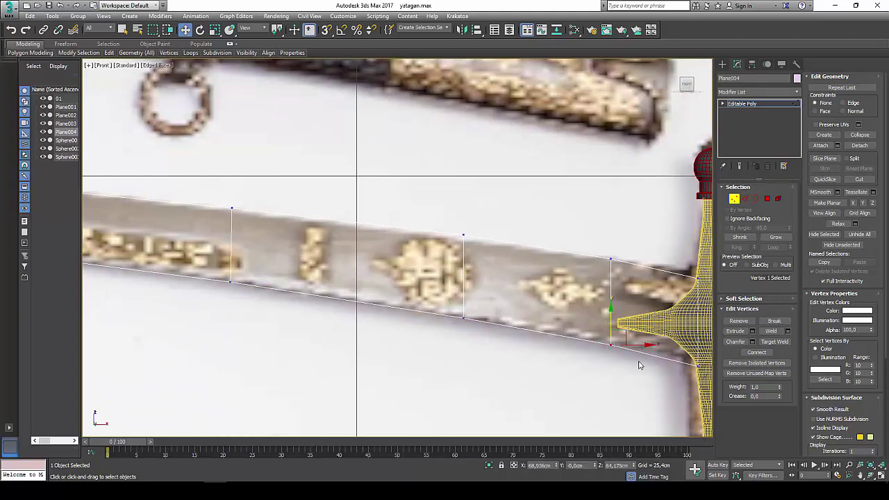
{"action": "middle_click_drag", "start_coordinate": [638, 363], "coordinate": [476, 363]}
{"action": "left_click_drag", "start_coordinate": [548, 364], "coordinate": [528, 320]}
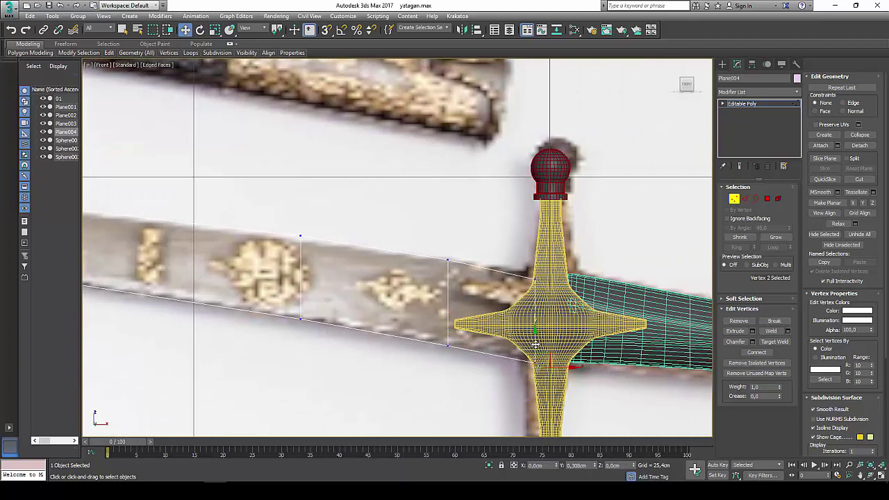
{"action": "left_click_drag", "start_coordinate": [520, 297], "coordinate": [537, 252]}
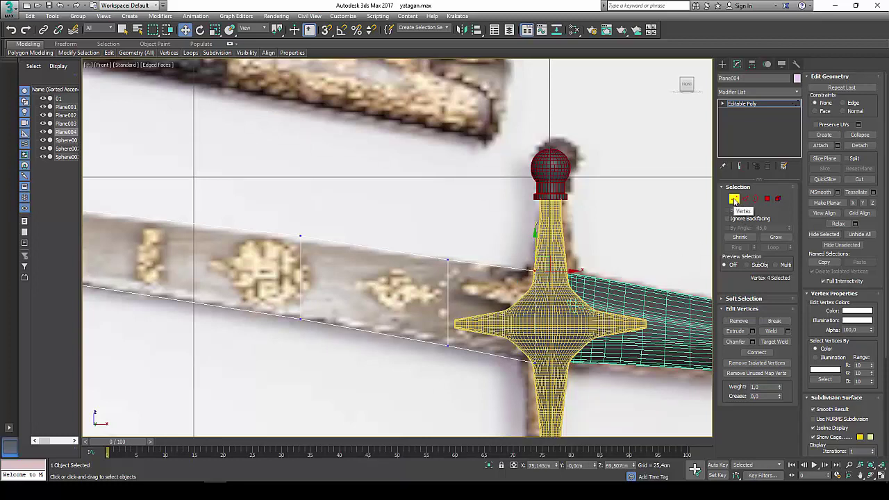
Select every crosswise edge of the blade strip as a ring.
{"action": "left_click", "coordinate": [745, 198]}
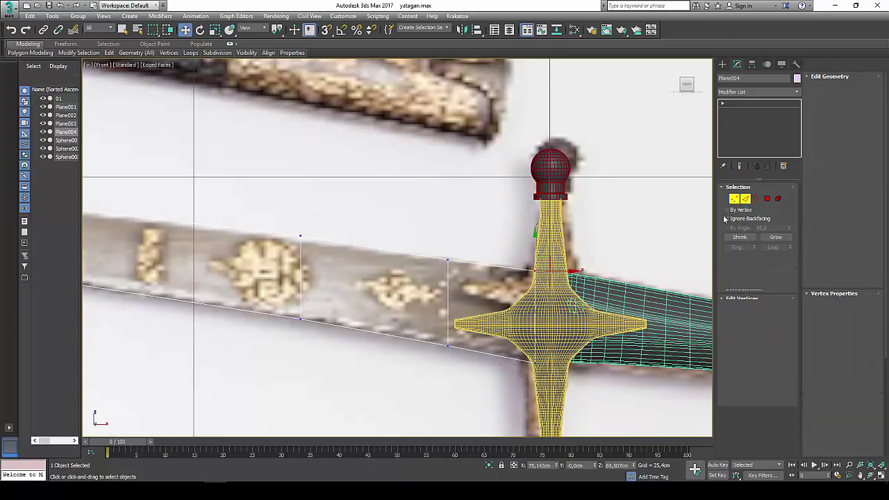
{"action": "left_click", "coordinate": [534, 326]}
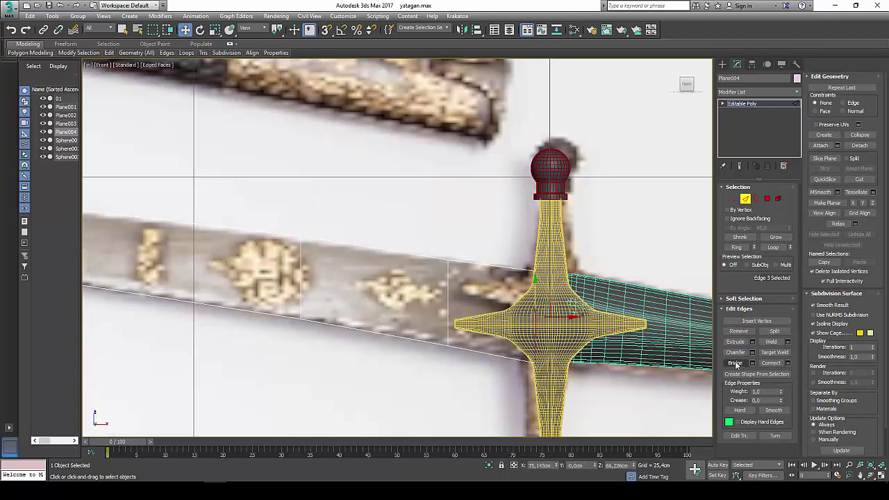
{"action": "left_click", "coordinate": [737, 249]}
{"action": "scroll", "coordinate": [327, 403], "scroll_direction": "down", "scroll_amount": 3}
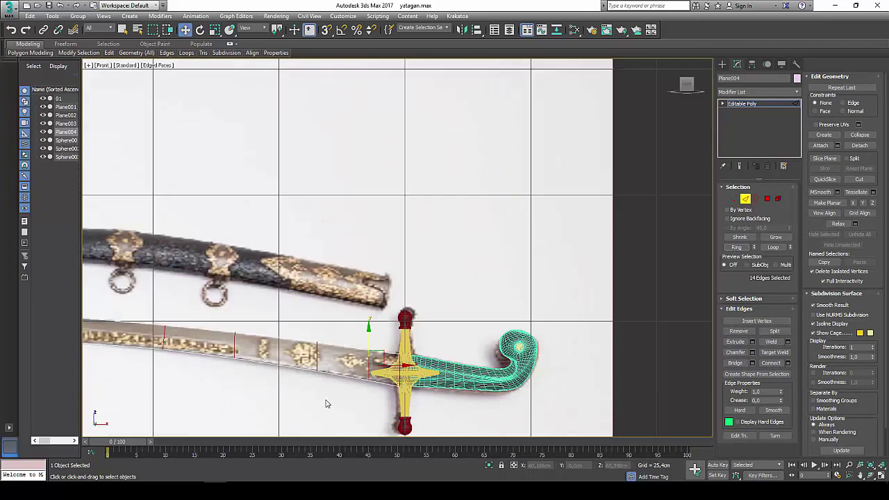
{"action": "scroll", "coordinate": [279, 397], "scroll_direction": "down", "scroll_amount": 2}
{"action": "scroll", "coordinate": [310, 298], "scroll_direction": "up", "scroll_amount": 3}
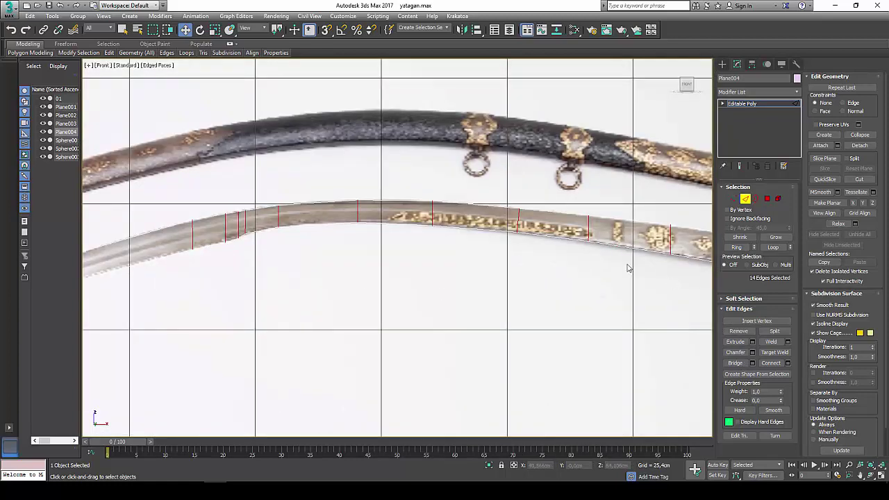
{"action": "middle_click_drag", "start_coordinate": [623, 246], "coordinate": [538, 247]}
{"action": "scroll", "coordinate": [644, 254], "scroll_direction": "up", "scroll_amount": 2}
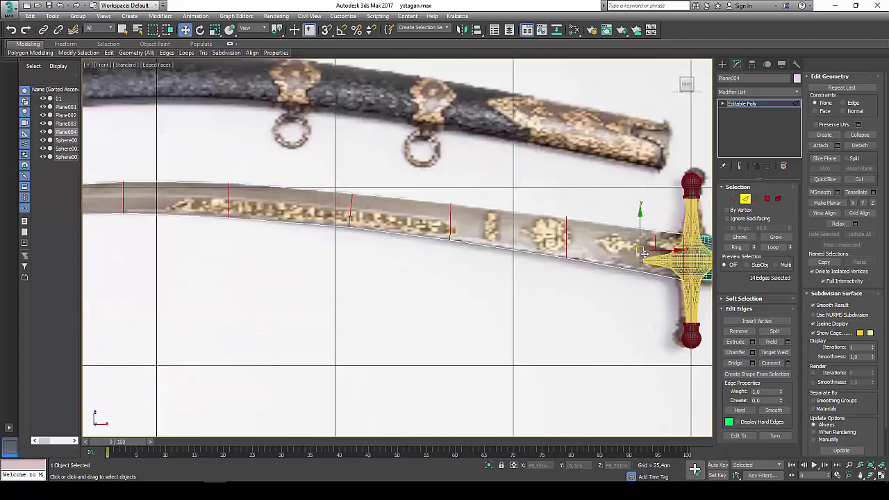
{"action": "scroll", "coordinate": [644, 254], "scroll_direction": "up", "scroll_amount": 2}
{"action": "scroll", "coordinate": [644, 254], "scroll_direction": "down", "scroll_amount": 2}
{"action": "scroll", "coordinate": [644, 254], "scroll_direction": "down", "scroll_amount": 2}
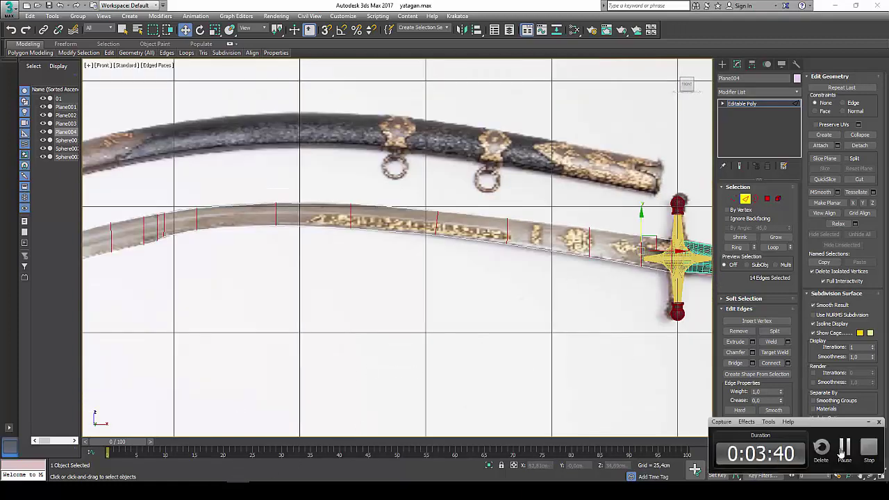
Clear the edge selection and select the blade's open border at Border level.
{"action": "left_click", "coordinate": [566, 345]}
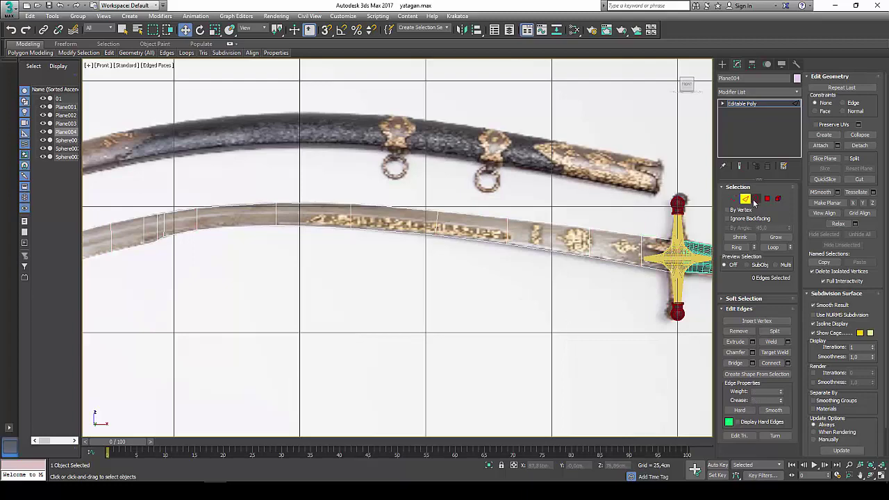
{"action": "left_click", "coordinate": [756, 199]}
{"action": "scroll", "coordinate": [462, 284], "scroll_direction": "down", "scroll_amount": 1}
{"action": "scroll", "coordinate": [470, 288], "scroll_direction": "down", "scroll_amount": 1}
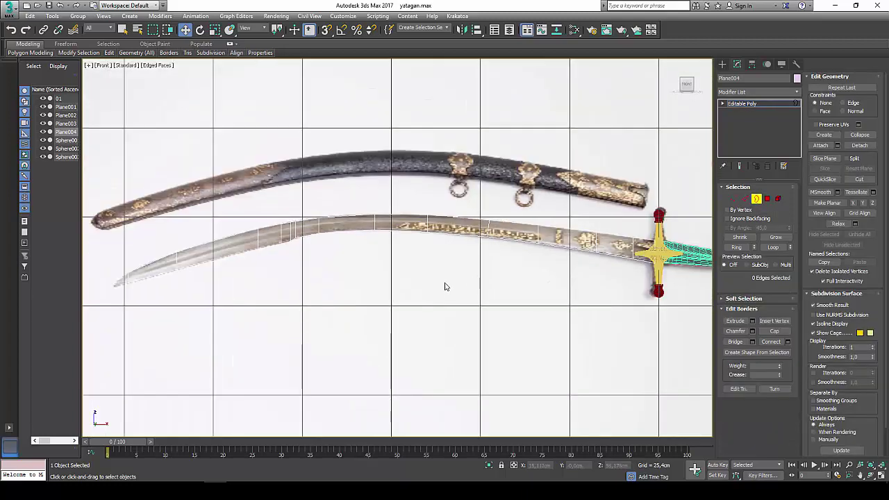
{"action": "left_click", "coordinate": [453, 236]}
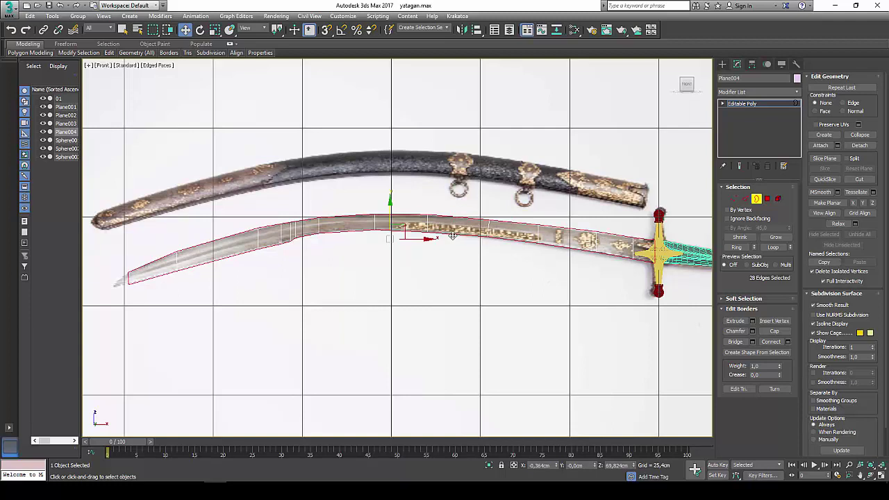
Shift-drag the blade's end edge out to extend the strip toward the tip.
{"action": "left_click", "coordinate": [745, 199]}
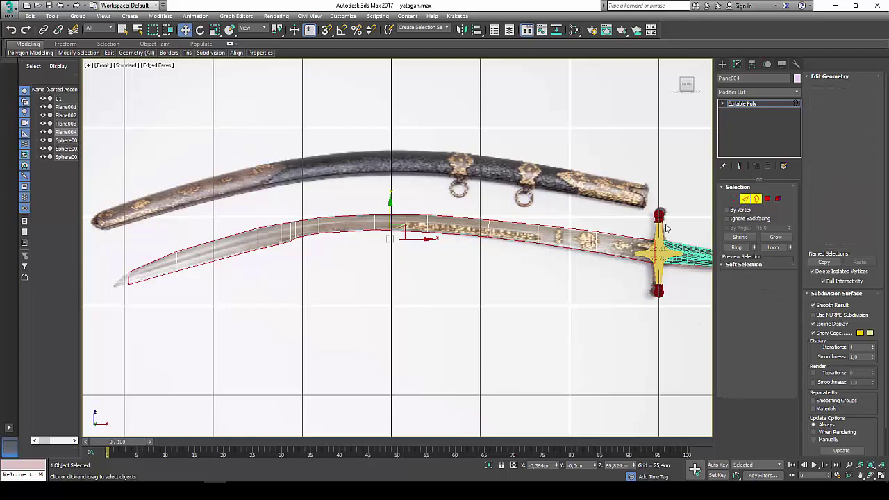
{"action": "middle_click_drag", "start_coordinate": [150, 312], "coordinate": [371, 300]}
{"action": "scroll", "coordinate": [359, 282], "scroll_direction": "up", "scroll_amount": 3}
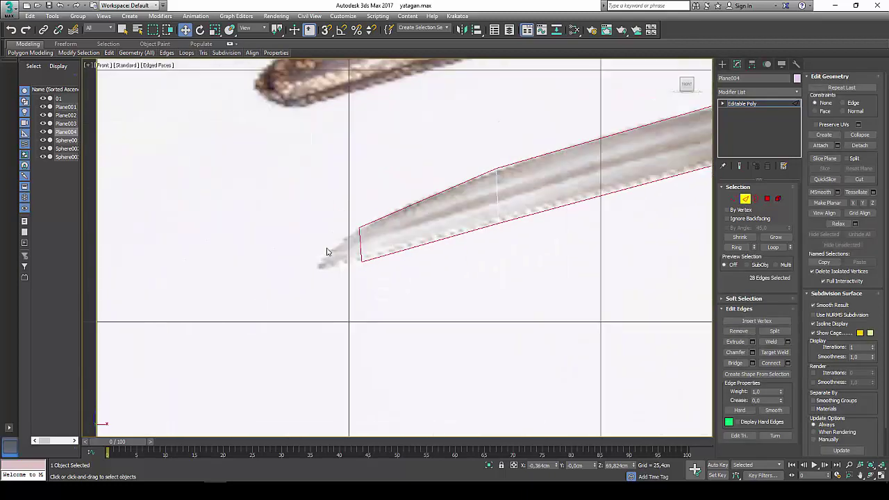
{"action": "left_click", "coordinate": [360, 240]}
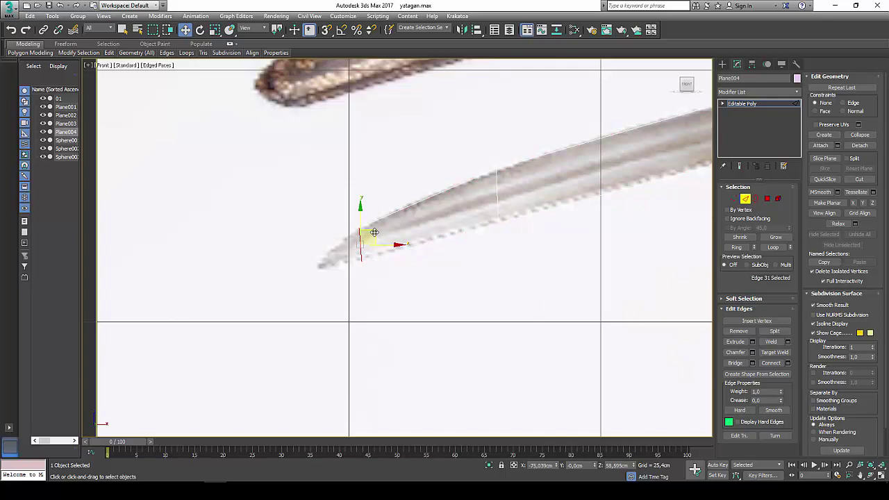
{"action": "left_click_drag", "start_coordinate": [374, 232], "coordinate": [336, 242], "text": "shift"}
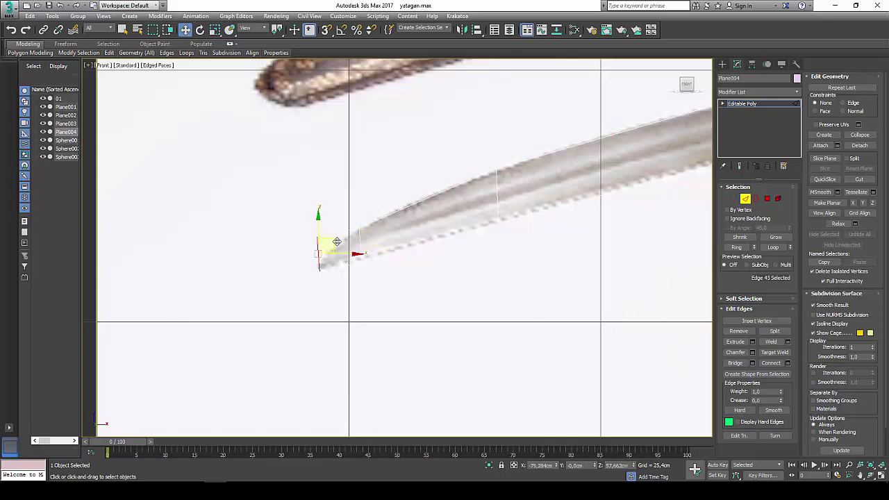
Move the new tip vertex down onto the reference blade's point.
{"action": "left_click", "coordinate": [734, 199]}
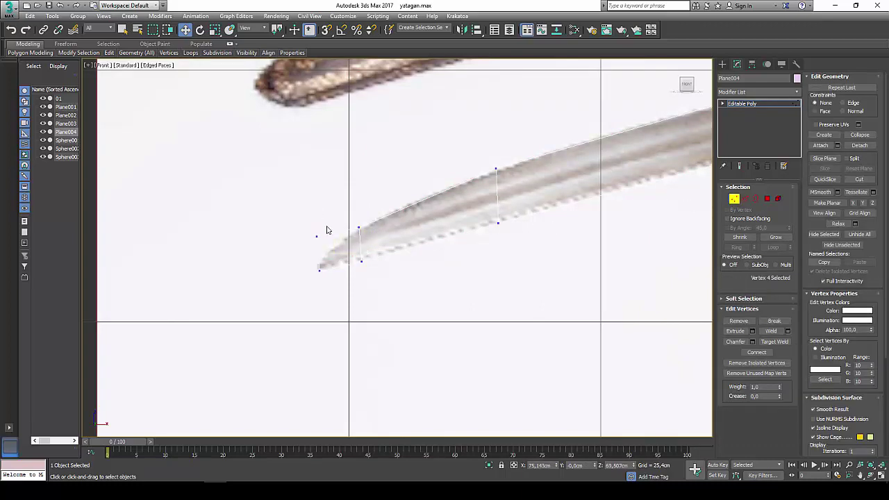
{"action": "left_click_drag", "start_coordinate": [305, 226], "coordinate": [329, 250]}
{"action": "scroll", "coordinate": [329, 250], "scroll_direction": "up", "scroll_amount": 4}
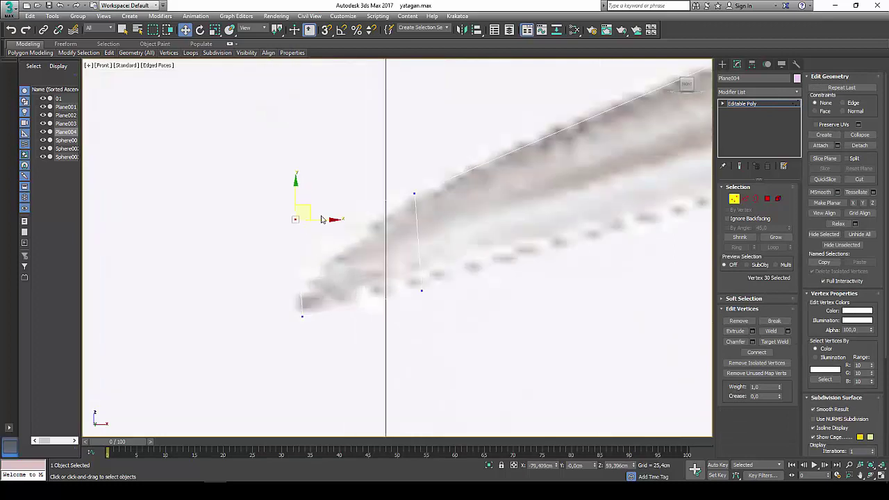
{"action": "left_click_drag", "start_coordinate": [310, 208], "coordinate": [310, 306]}
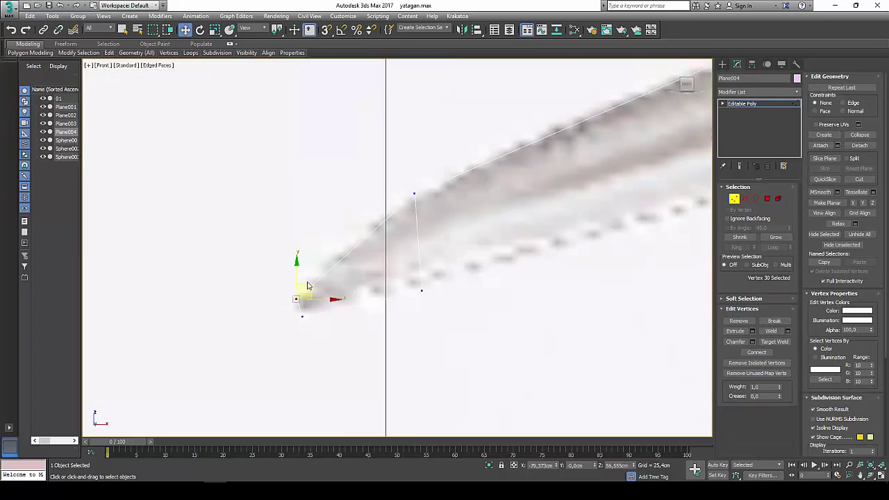
{"action": "left_click_drag", "start_coordinate": [308, 292], "coordinate": [274, 349]}
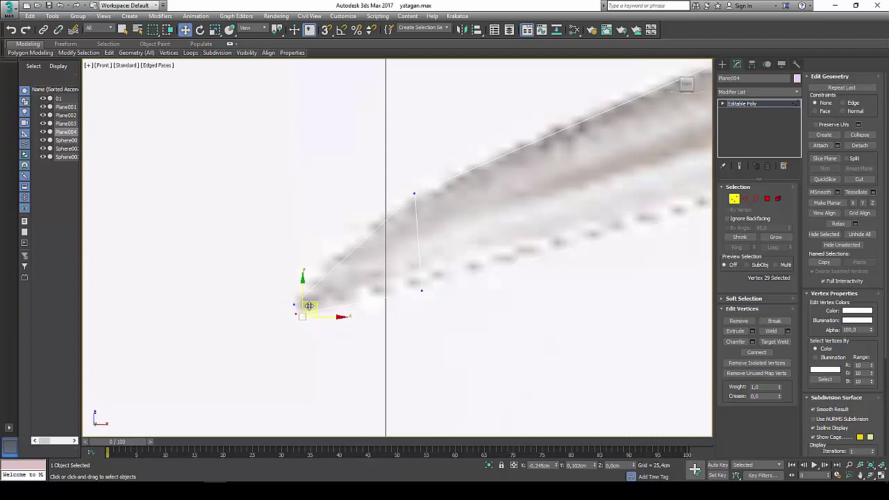
{"action": "scroll", "coordinate": [309, 306], "scroll_direction": "down", "scroll_amount": 2}
{"action": "middle_click_drag", "start_coordinate": [348, 296], "coordinate": [234, 328]}
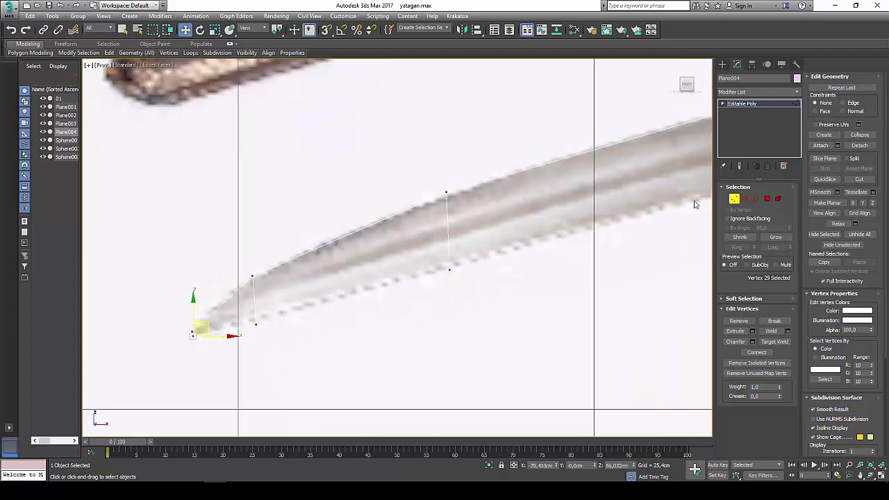
Select the extended blade's border, then maximize the front view at Vertex level.
{"action": "key", "text": "3"}
{"action": "left_click", "coordinate": [637, 220]}
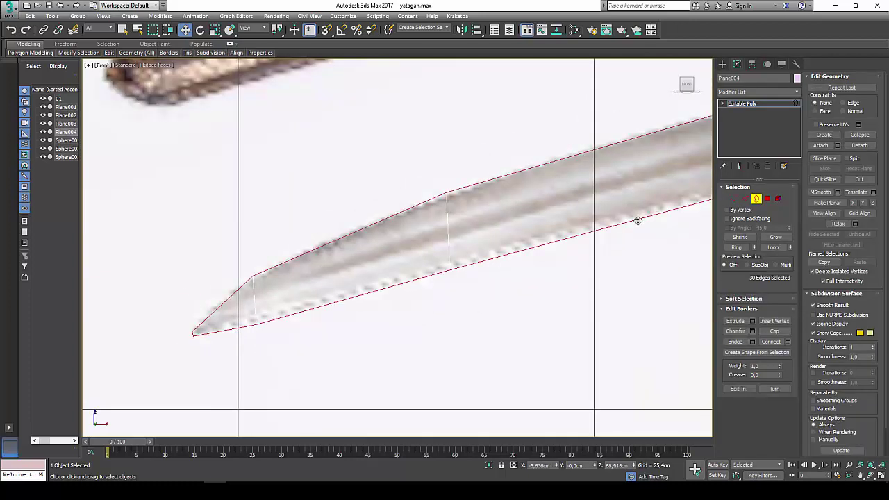
{"action": "left_click", "coordinate": [880, 477]}
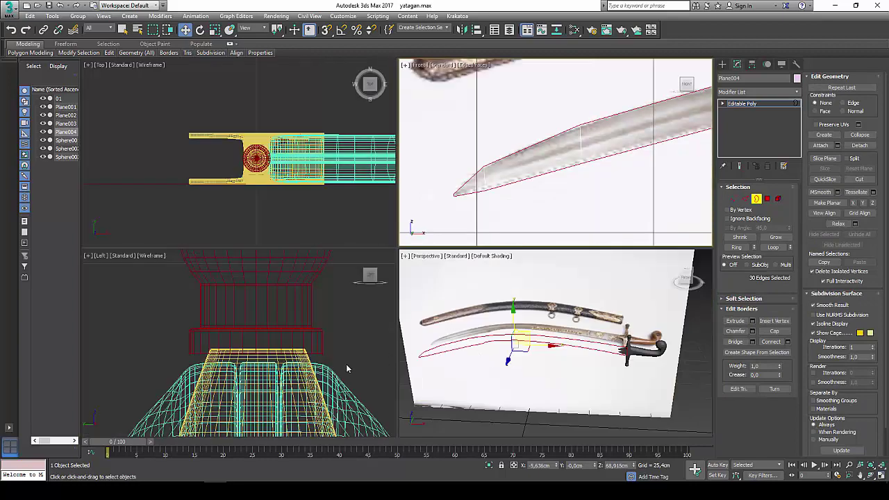
{"action": "mouse_move", "coordinate": [544, 185]}
{"action": "middle_mouse_down"}
{"action": "mouse_move", "coordinate": [500, 182]}
{"action": "mouse_move", "coordinate": [488, 196]}
{"action": "middle_mouse_up"}
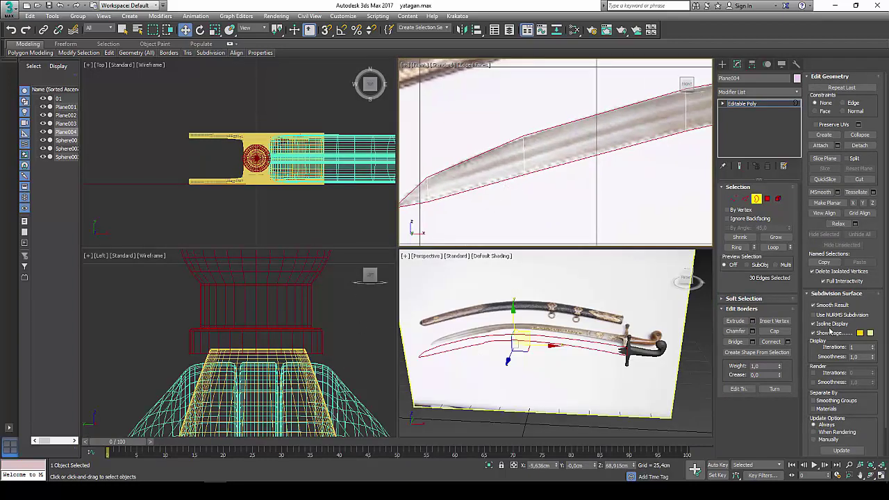
{"action": "left_click", "coordinate": [880, 477]}
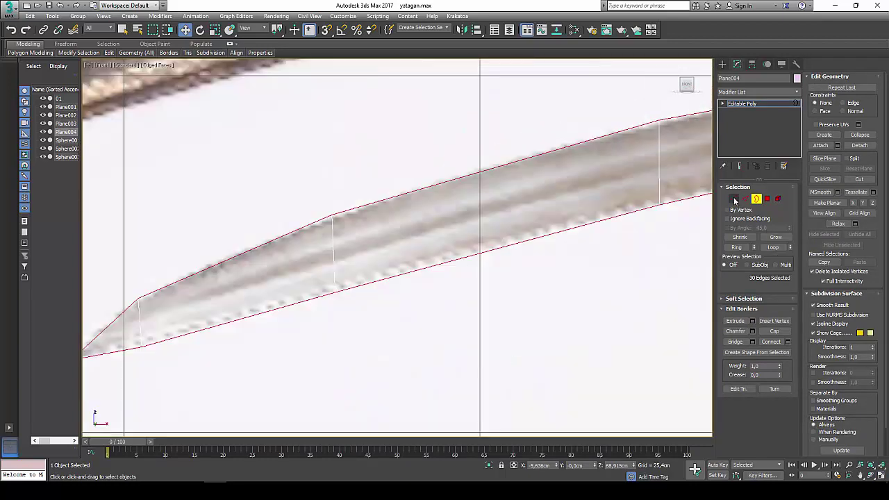
{"action": "left_click", "coordinate": [734, 198]}
{"action": "key", "text": "z"}
{"action": "middle_click_drag", "start_coordinate": [536, 236], "coordinate": [329, 240]}
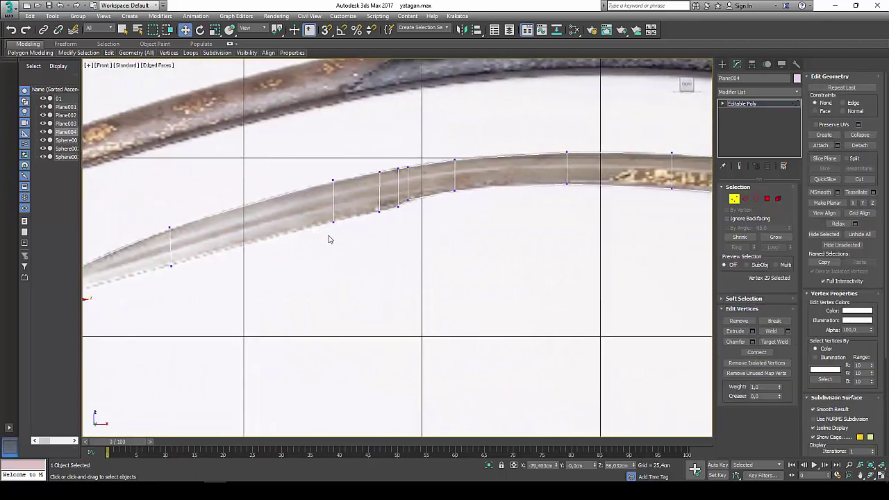
Activate Cut and begin the fuller line across the first vertical edges near the hilt.
{"action": "middle_click_drag", "start_coordinate": [540, 204], "coordinate": [470, 204]}
{"action": "middle_click_drag", "start_coordinate": [701, 221], "coordinate": [518, 222]}
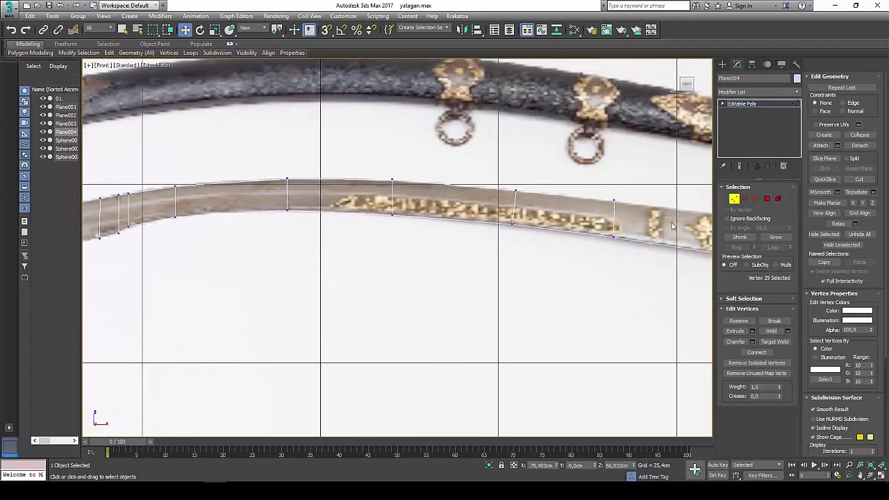
{"action": "scroll", "coordinate": [669, 227], "scroll_direction": "up", "scroll_amount": 2}
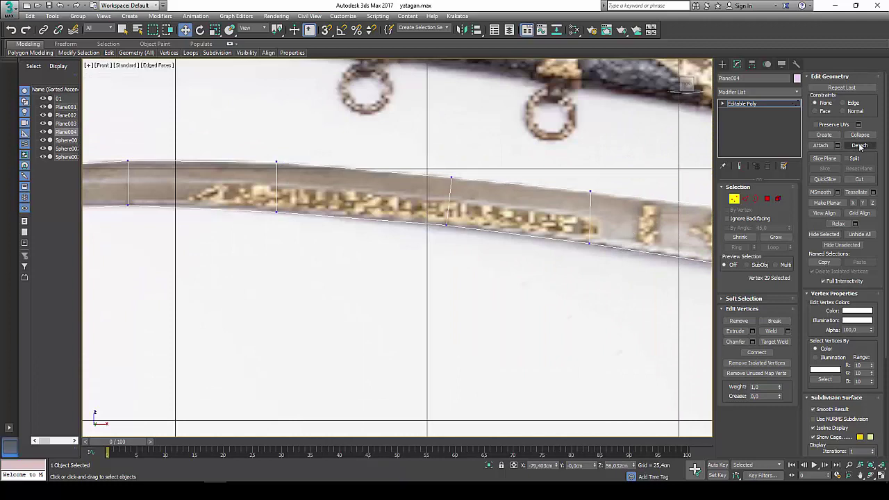
{"action": "left_click", "coordinate": [858, 179]}
{"action": "scroll", "coordinate": [611, 240], "scroll_direction": "up", "scroll_amount": 1}
{"action": "scroll", "coordinate": [609, 240], "scroll_direction": "up", "scroll_amount": 1}
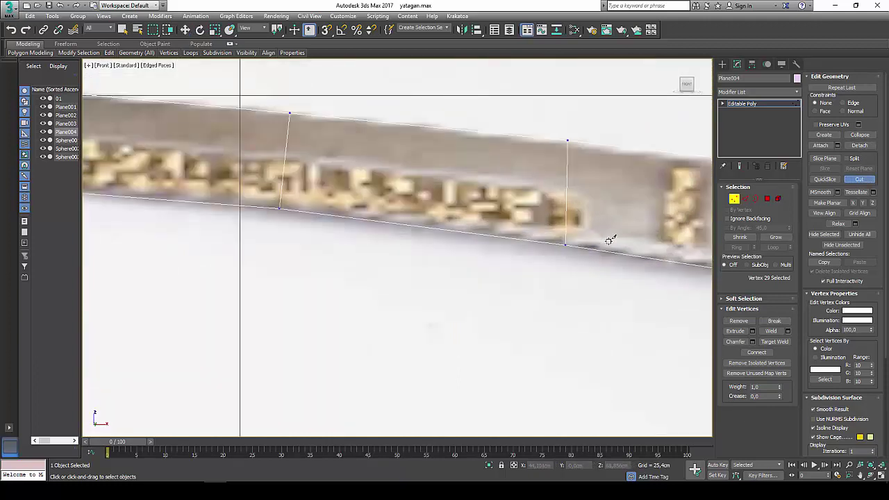
{"action": "left_click", "coordinate": [566, 228]}
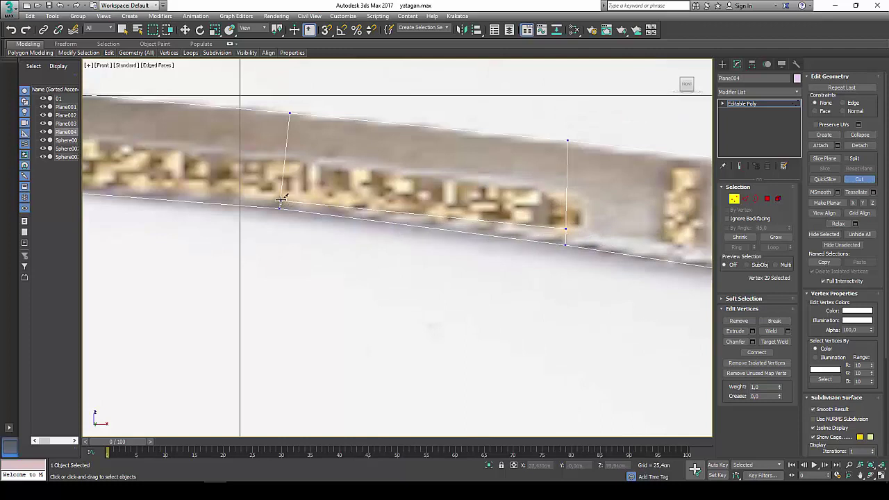
{"action": "middle_click_drag", "start_coordinate": [279, 199], "coordinate": [301, 192]}
{"action": "scroll", "coordinate": [486, 201], "scroll_direction": "up", "scroll_amount": 2}
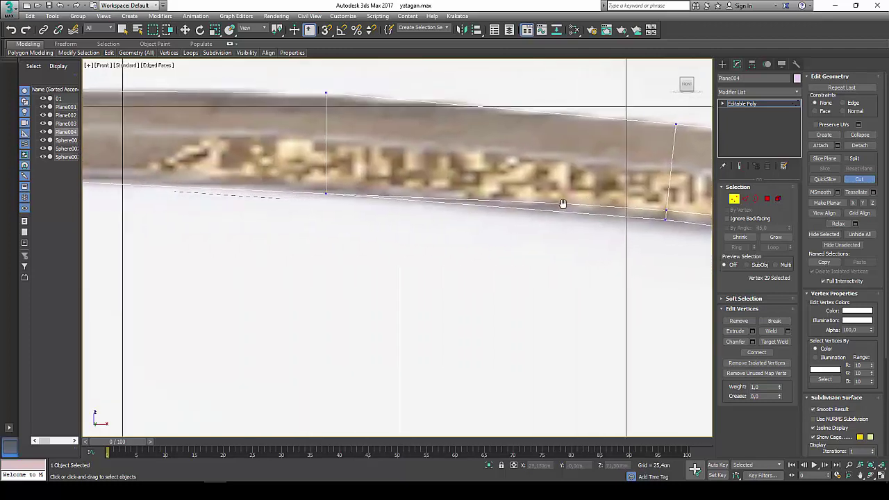
{"action": "left_click", "coordinate": [328, 193]}
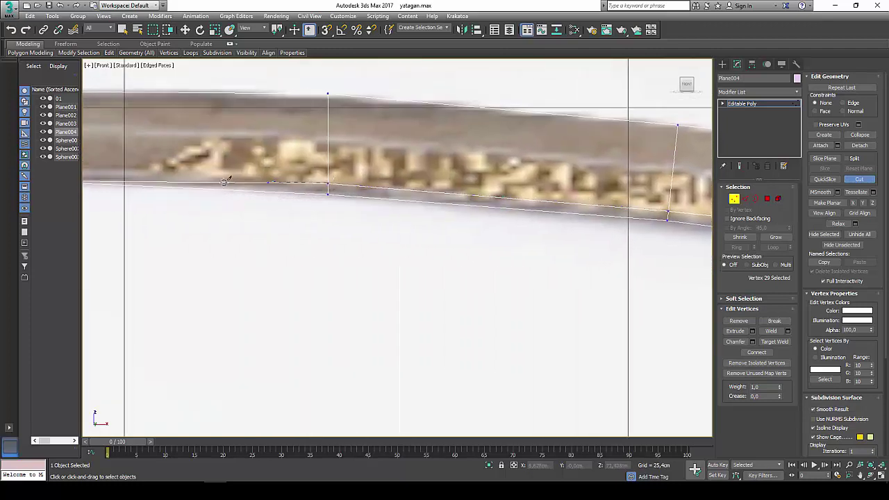
{"action": "mouse_move", "coordinate": [276, 188]}
{"action": "middle_mouse_down"}
{"action": "mouse_move", "coordinate": [443, 170]}
{"action": "mouse_move", "coordinate": [627, 224]}
{"action": "middle_mouse_up"}
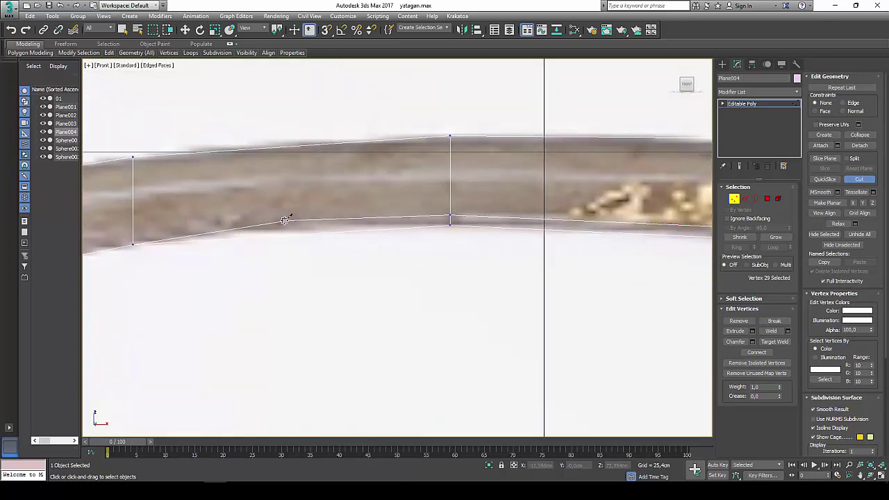
{"action": "mouse_move", "coordinate": [283, 214]}
{"action": "middle_mouse_down"}
{"action": "mouse_move", "coordinate": [493, 206]}
{"action": "mouse_move", "coordinate": [496, 192]}
{"action": "middle_mouse_up"}
{"action": "left_click", "coordinate": [429, 207]}
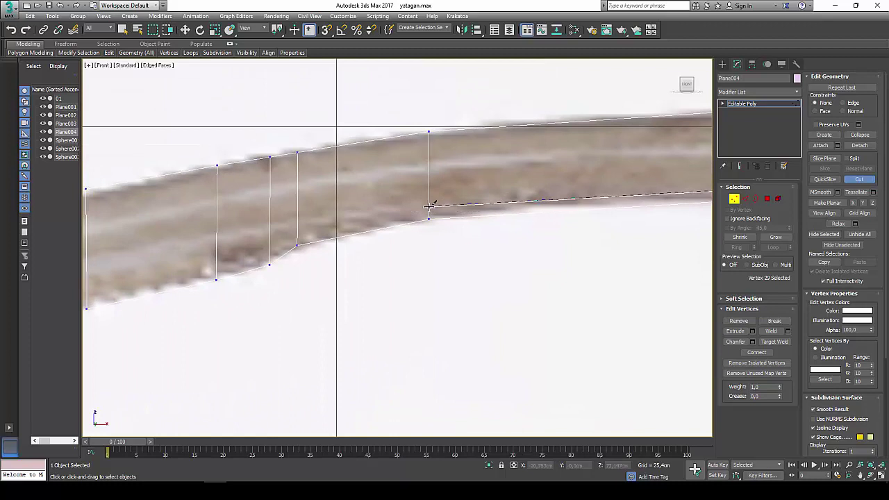
Continue the fuller cut across the remaining vertical edges into the blade's tip corner.
{"action": "left_click", "coordinate": [296, 230]}
{"action": "left_click", "coordinate": [269, 237]}
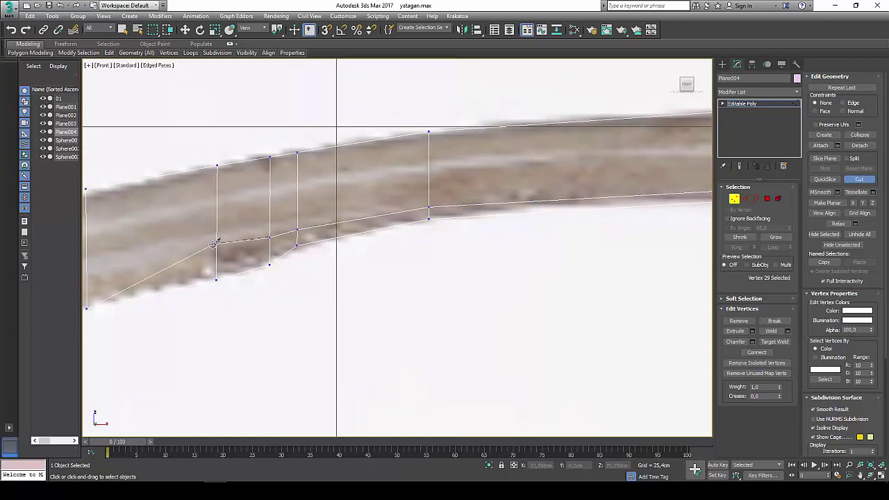
{"action": "left_click", "coordinate": [216, 244]}
{"action": "middle_click_drag", "start_coordinate": [212, 246], "coordinate": [603, 172]}
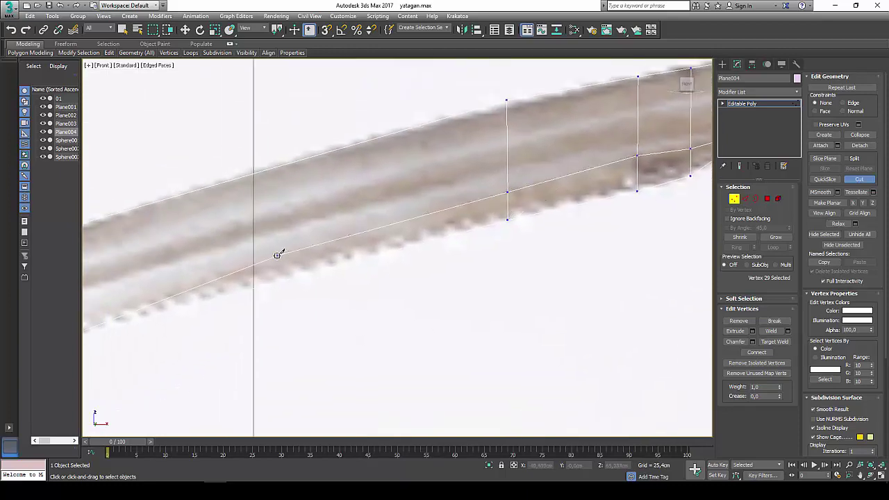
{"action": "middle_click_drag", "start_coordinate": [301, 239], "coordinate": [629, 124]}
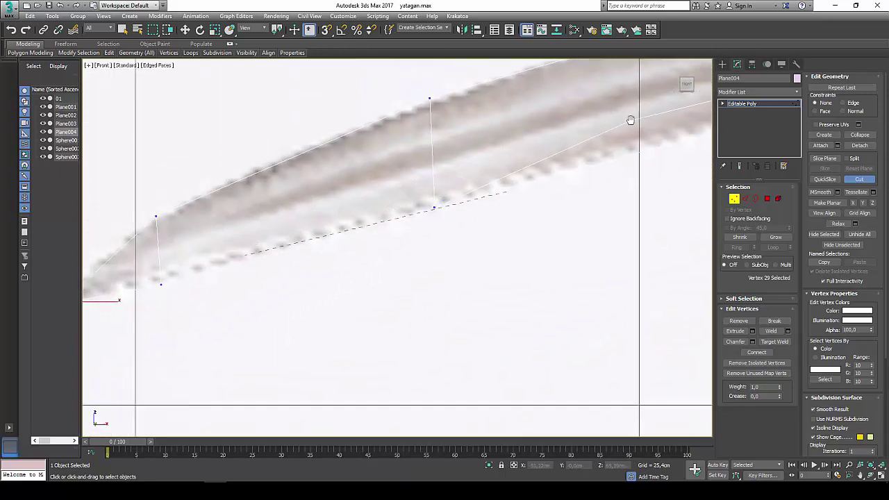
{"action": "left_click", "coordinate": [432, 179]}
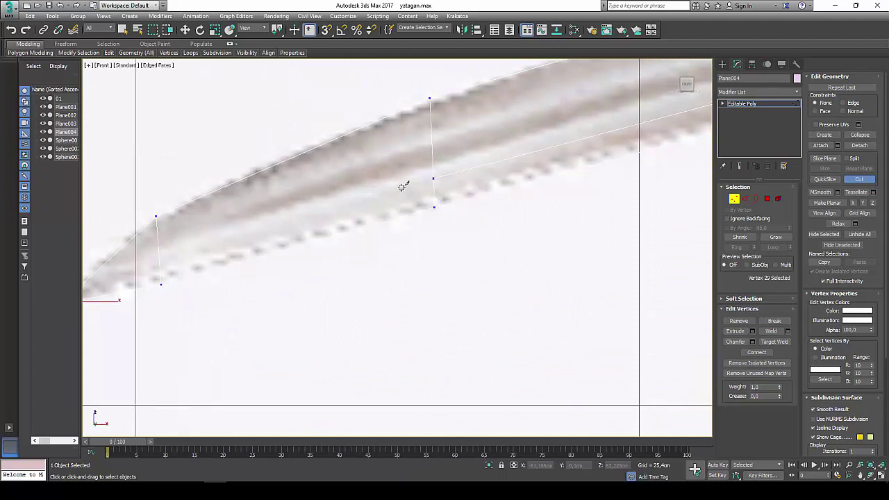
{"action": "left_click", "coordinate": [160, 260]}
{"action": "middle_click_drag", "start_coordinate": [160, 260], "coordinate": [312, 200]}
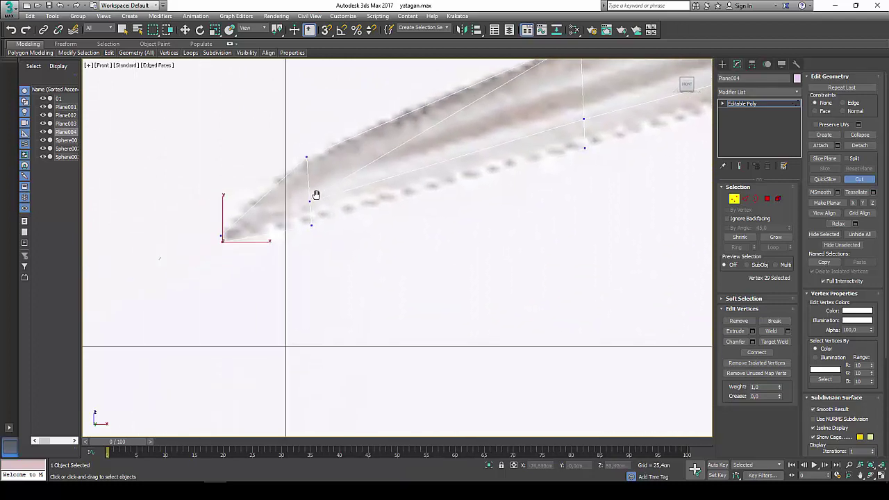
{"action": "left_click", "coordinate": [223, 240]}
{"action": "left_click", "coordinate": [309, 181]}
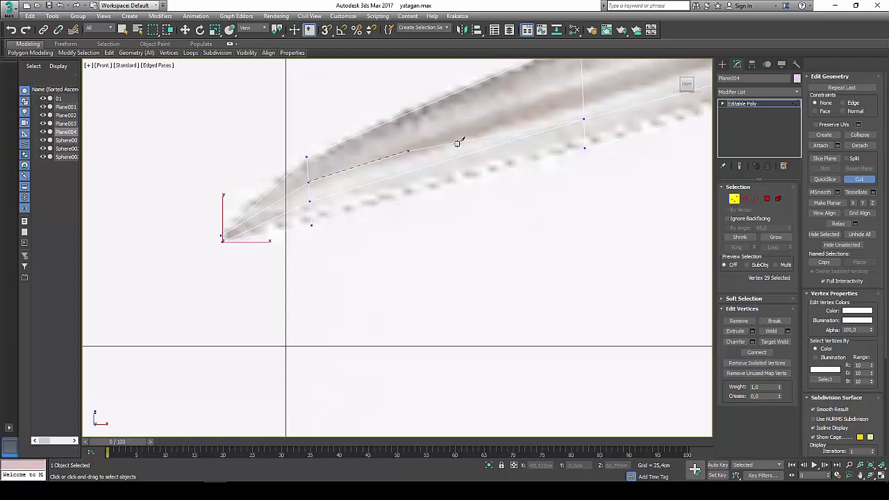
{"action": "left_click", "coordinate": [583, 77]}
Cut the fuller outline lengthwise across the cross edges of the blade's curved section.
{"action": "scroll", "coordinate": [288, 139], "scroll_direction": "up", "scroll_amount": 4}
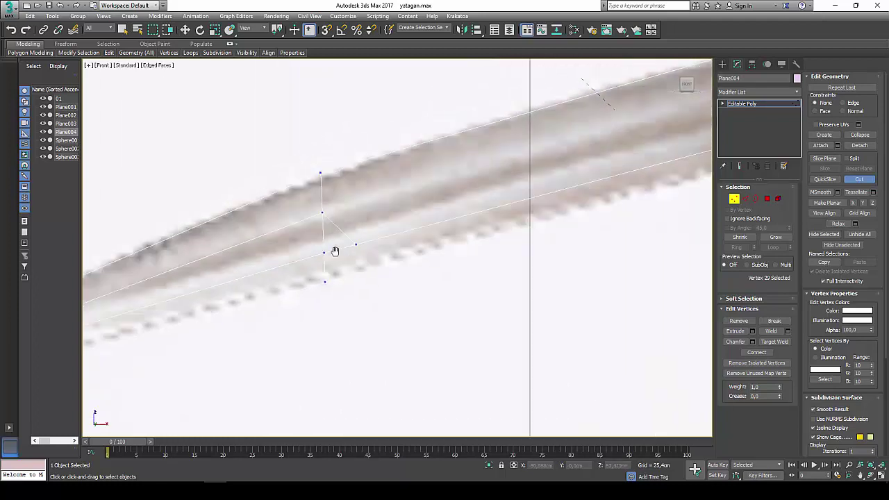
{"action": "middle_click_drag", "start_coordinate": [333, 248], "coordinate": [142, 293]}
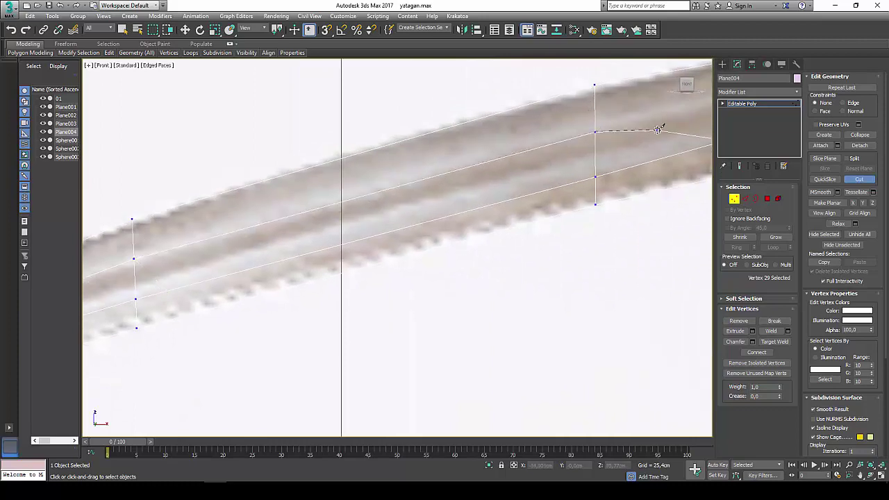
{"action": "middle_click_drag", "start_coordinate": [596, 131], "coordinate": [209, 236]}
{"action": "left_click", "coordinate": [208, 234]}
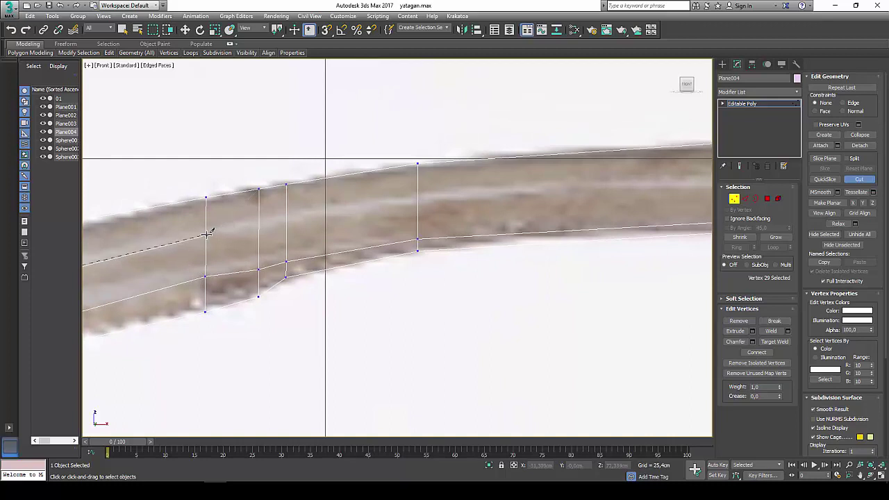
{"action": "left_click", "coordinate": [258, 219]}
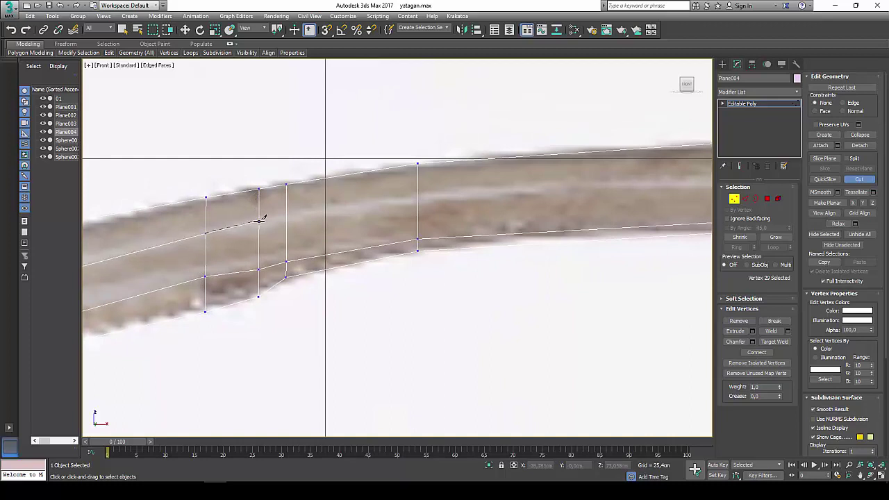
{"action": "left_click", "coordinate": [286, 214]}
{"action": "left_click", "coordinate": [417, 193]}
Continue the lengthwise cut past the inscription, bringing the groove's end down to the lower edge.
{"action": "scroll", "coordinate": [591, 195], "scroll_direction": "down", "scroll_amount": 5}
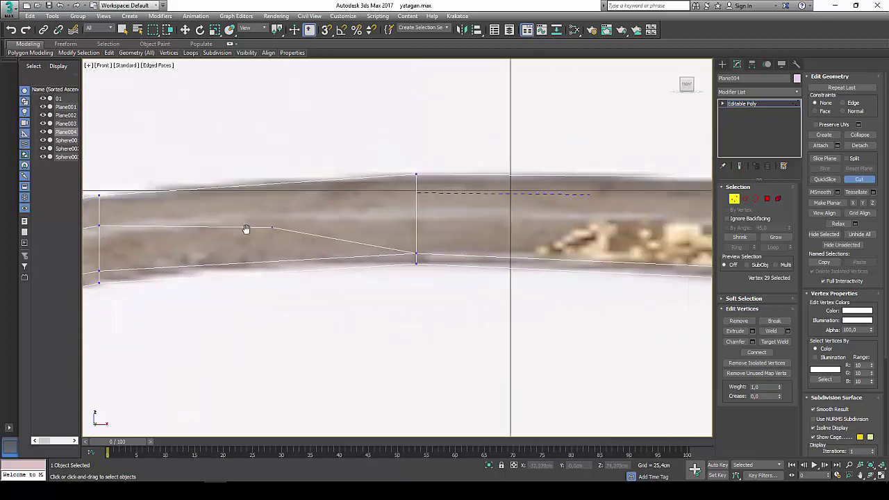
{"action": "scroll", "coordinate": [246, 229], "scroll_direction": "up", "scroll_amount": 5}
{"action": "left_click", "coordinate": [246, 220]}
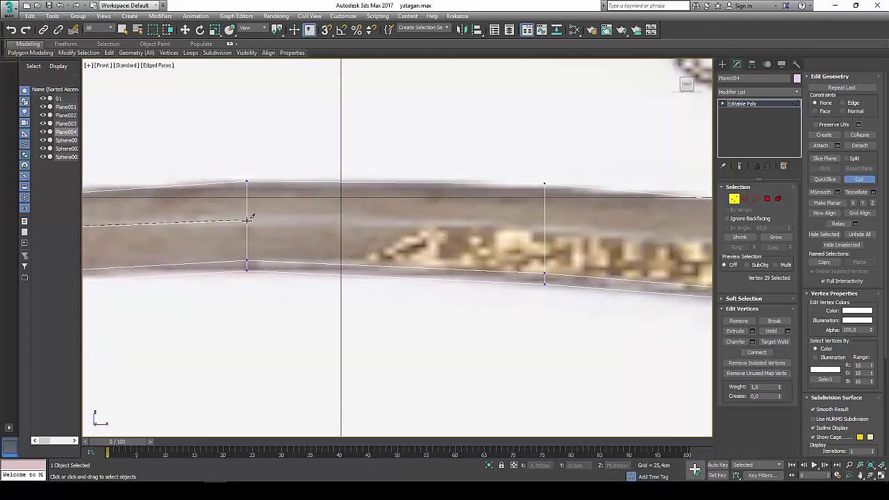
{"action": "left_click", "coordinate": [543, 229]}
{"action": "left_click", "coordinate": [650, 235]}
{"action": "mouse_move", "coordinate": [583, 230]}
{"action": "middle_mouse_down"}
{"action": "mouse_move", "coordinate": [452, 221]}
{"action": "mouse_move", "coordinate": [505, 223]}
{"action": "middle_mouse_up"}
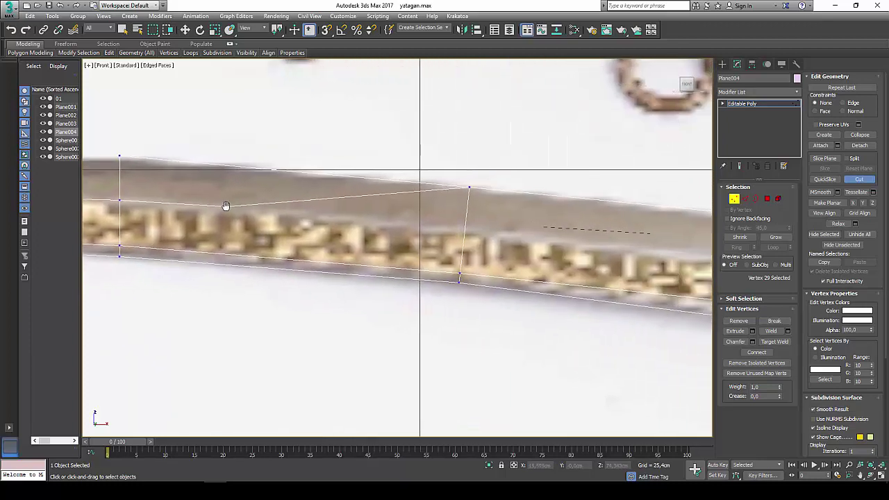
{"action": "left_click", "coordinate": [468, 229]}
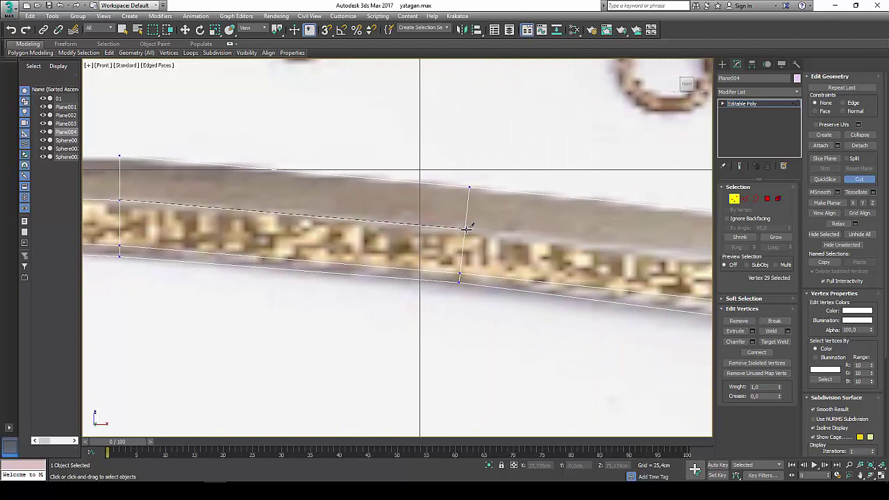
{"action": "scroll", "coordinate": [531, 234], "scroll_direction": "up", "scroll_amount": 2}
{"action": "middle_click_drag", "start_coordinate": [525, 243], "coordinate": [250, 229]}
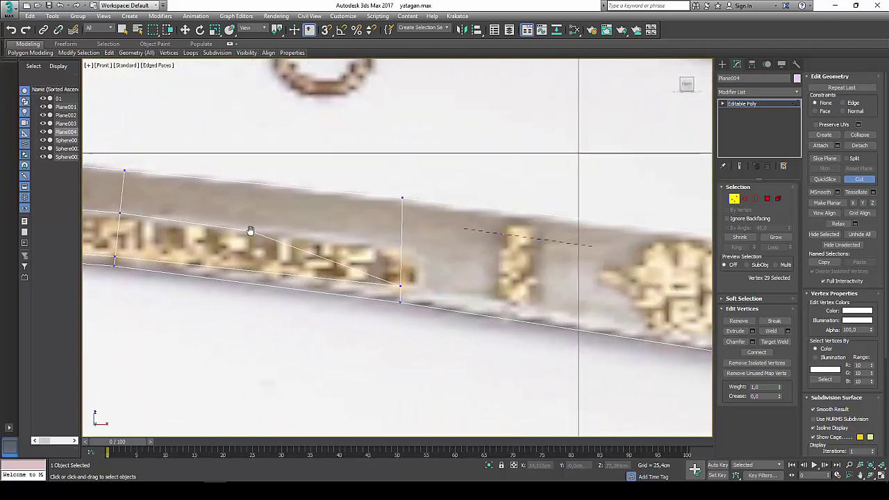
{"action": "left_click", "coordinate": [401, 243]}
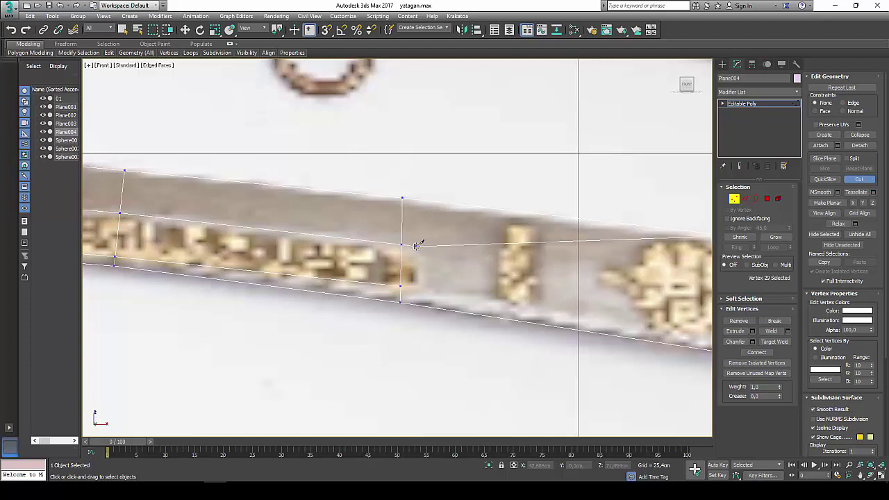
{"action": "left_click", "coordinate": [421, 255]}
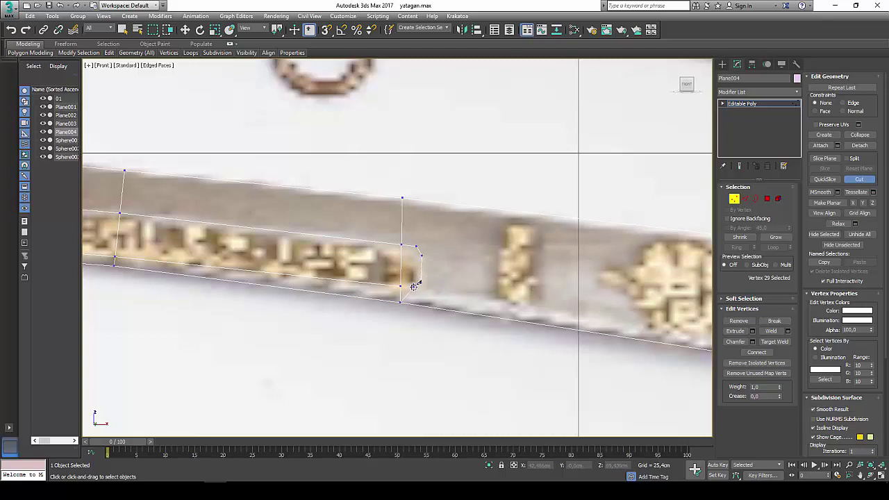
{"action": "left_click", "coordinate": [413, 286]}
{"action": "right_click", "coordinate": [467, 273]}
Restart Cut and draw the groove's closing end edge down to the blade's lower border.
{"action": "middle_click_drag", "start_coordinate": [528, 261], "coordinate": [390, 236]}
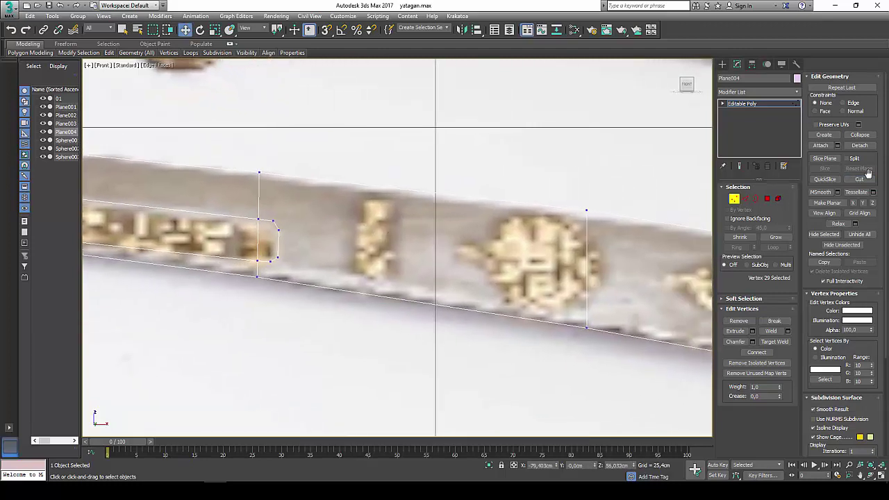
{"action": "left_click", "coordinate": [860, 179]}
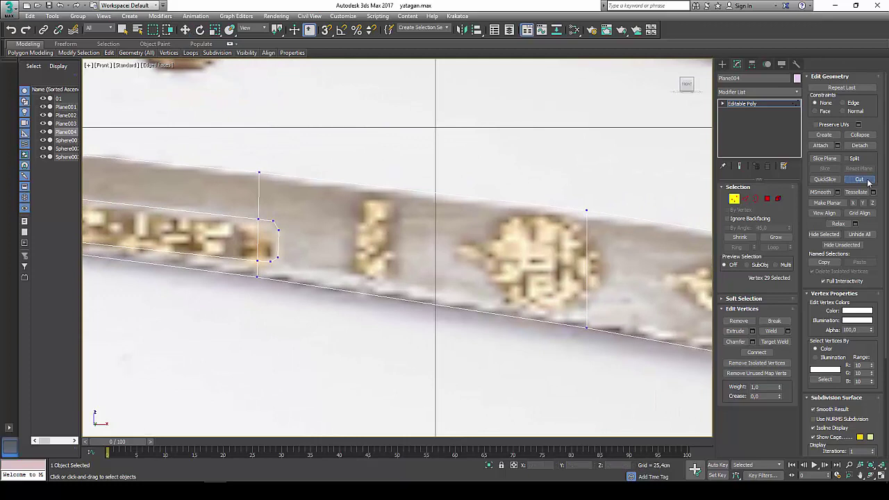
{"action": "left_click", "coordinate": [273, 220]}
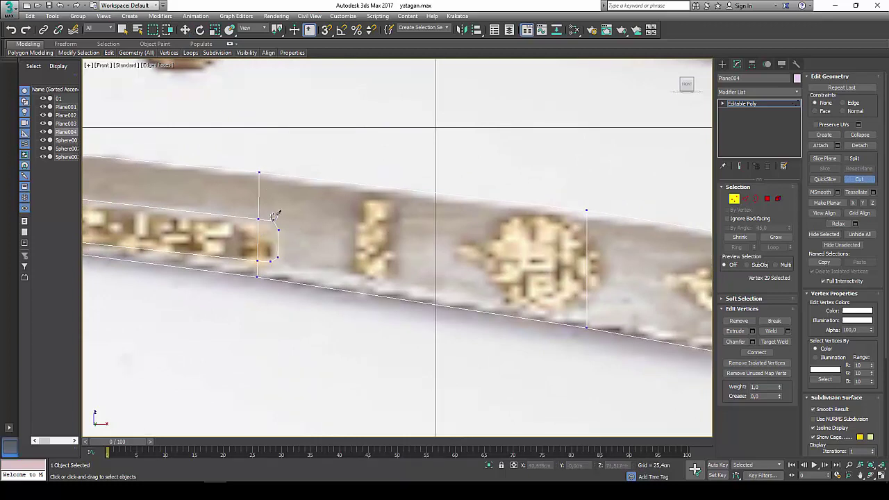
{"action": "left_click", "coordinate": [278, 174]}
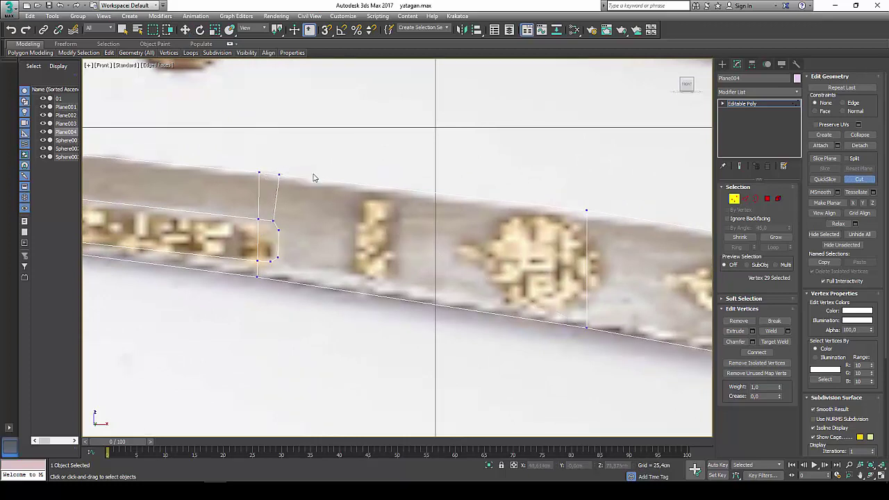
{"action": "left_click", "coordinate": [277, 257]}
{"action": "left_click", "coordinate": [271, 275]}
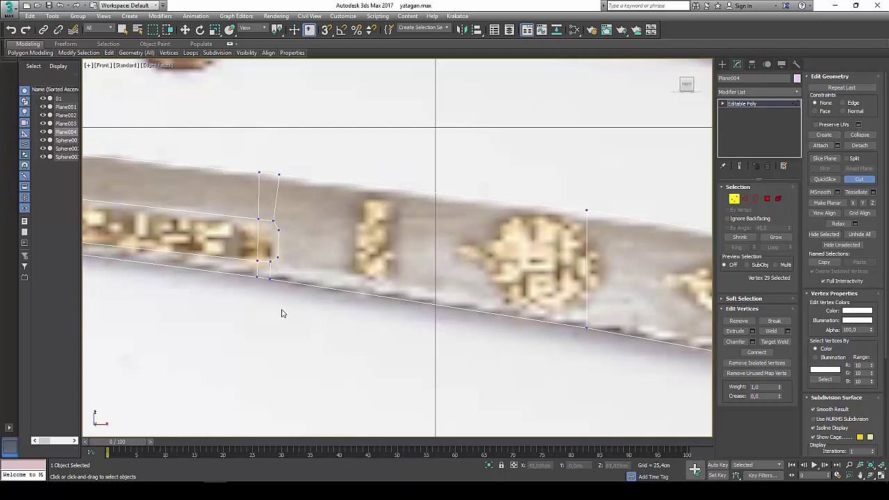
{"action": "left_click", "coordinate": [279, 228]}
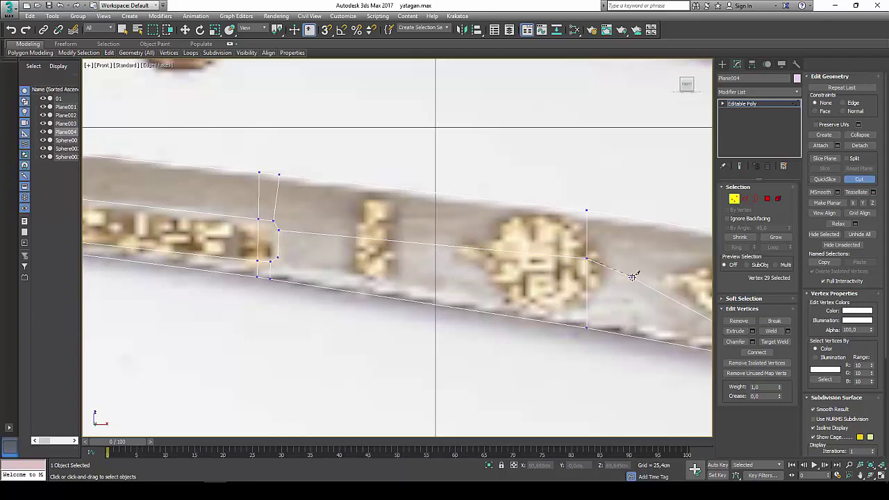
{"action": "scroll", "coordinate": [631, 271], "scroll_direction": "down", "scroll_amount": 2}
{"action": "middle_click_drag", "start_coordinate": [632, 271], "coordinate": [410, 197]}
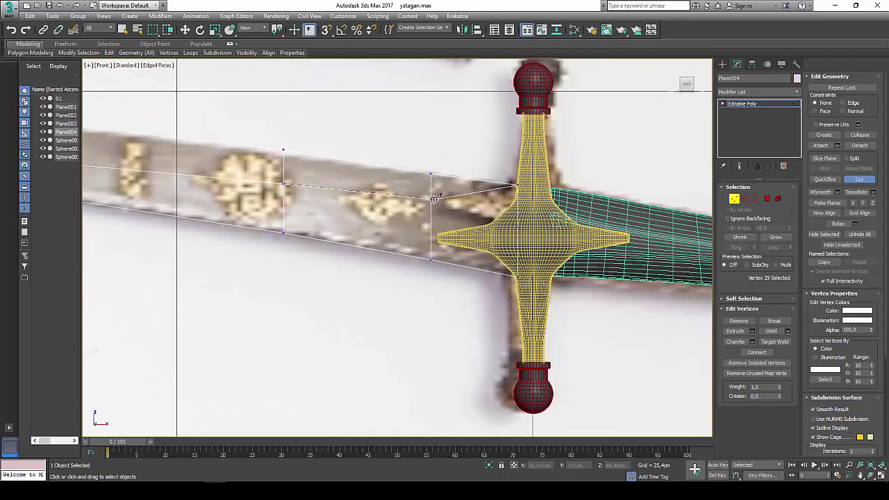
Extend the lengthwise fuller cut from the groove's inner vertex to the cross edge near the guard.
{"action": "left_click", "coordinate": [431, 199]}
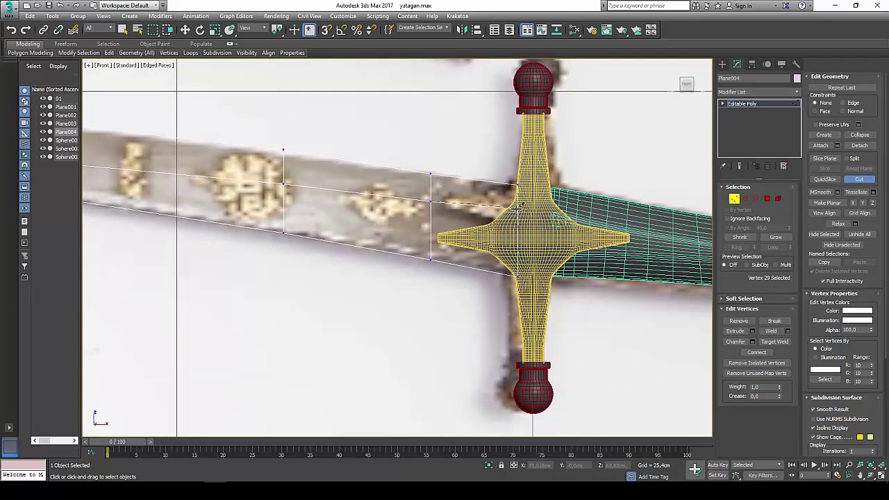
{"action": "middle_click_drag", "start_coordinate": [131, 221], "coordinate": [452, 209]}
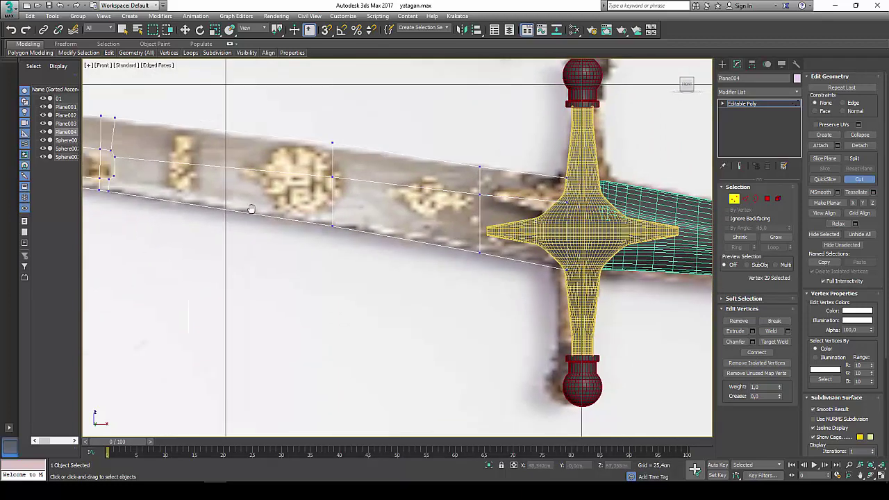
{"action": "left_click", "coordinate": [391, 173]}
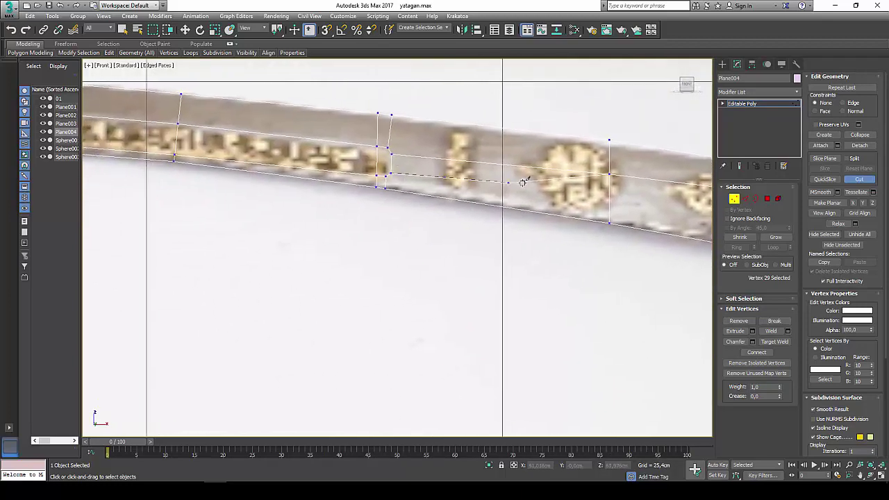
{"action": "left_click", "coordinate": [606, 204]}
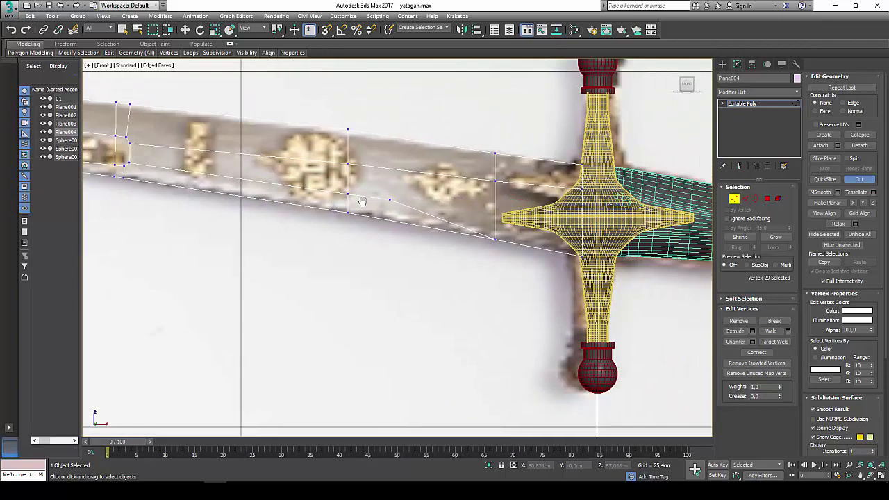
{"action": "middle_click_drag", "start_coordinate": [674, 198], "coordinate": [481, 216]}
{"action": "left_click", "coordinate": [417, 220]}
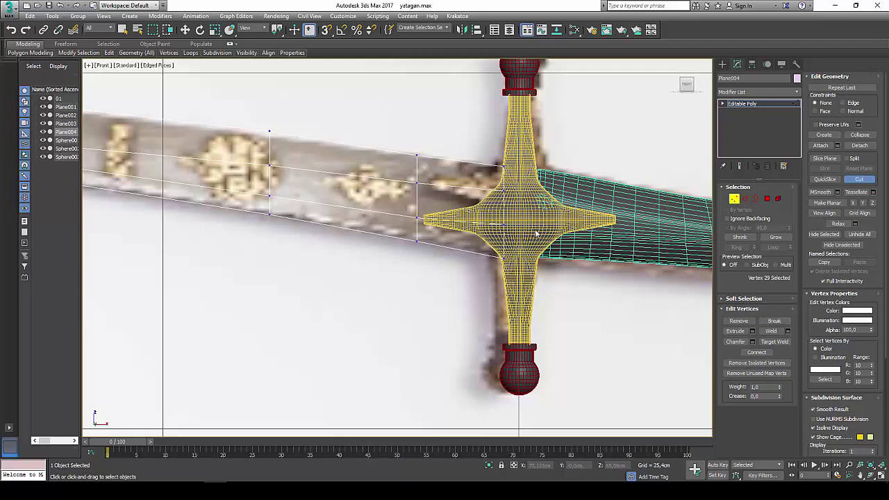
{"action": "scroll", "coordinate": [194, 188], "scroll_direction": "up", "scroll_amount": 2}
{"action": "scroll", "coordinate": [321, 200], "scroll_direction": "up", "scroll_amount": 3}
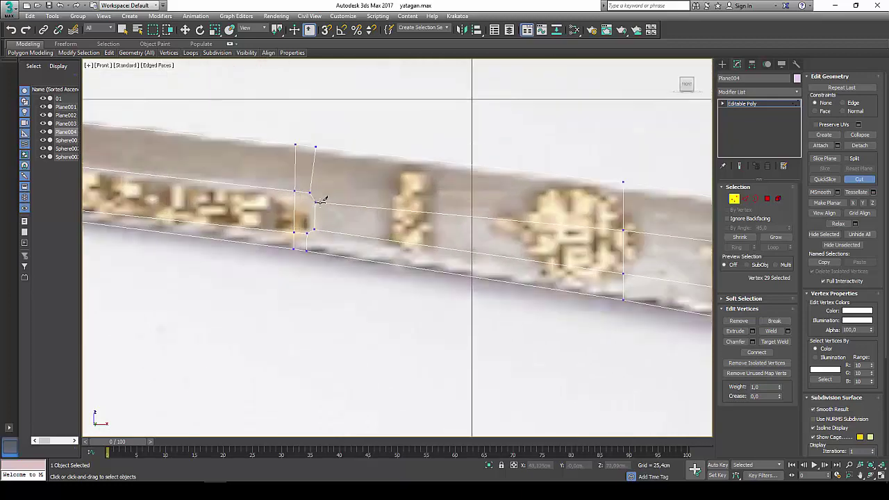
Add a second lengthwise cut from the lower groove-end vertex to the vertex beside the guard.
{"action": "left_click", "coordinate": [311, 190]}
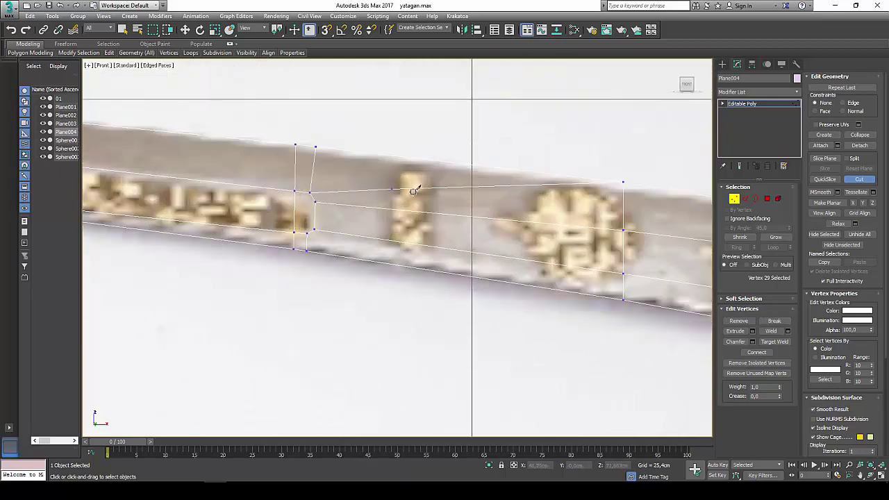
{"action": "left_click", "coordinate": [623, 214]}
{"action": "scroll", "coordinate": [666, 225], "scroll_direction": "down", "scroll_amount": 2}
{"action": "mouse_move", "coordinate": [667, 226]}
{"action": "middle_mouse_down"}
{"action": "mouse_move", "coordinate": [228, 185]}
{"action": "mouse_move", "coordinate": [258, 182]}
{"action": "middle_mouse_up"}
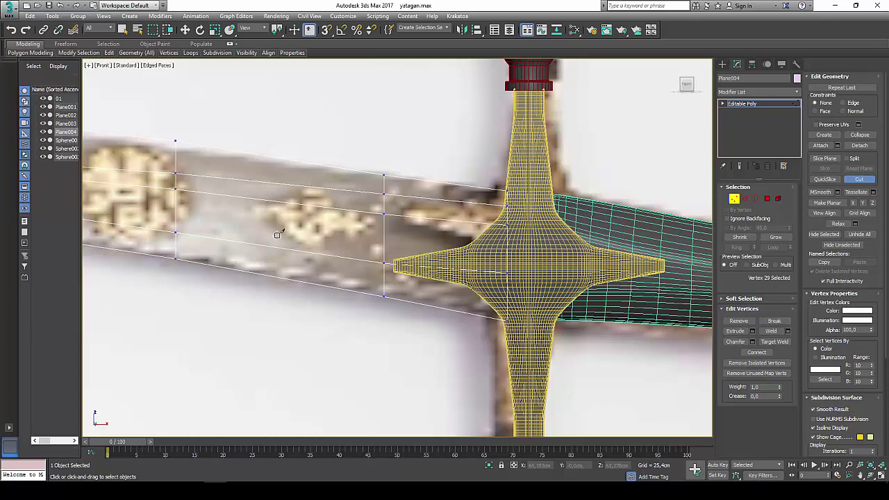
{"action": "middle_click_drag", "start_coordinate": [240, 231], "coordinate": [504, 150]}
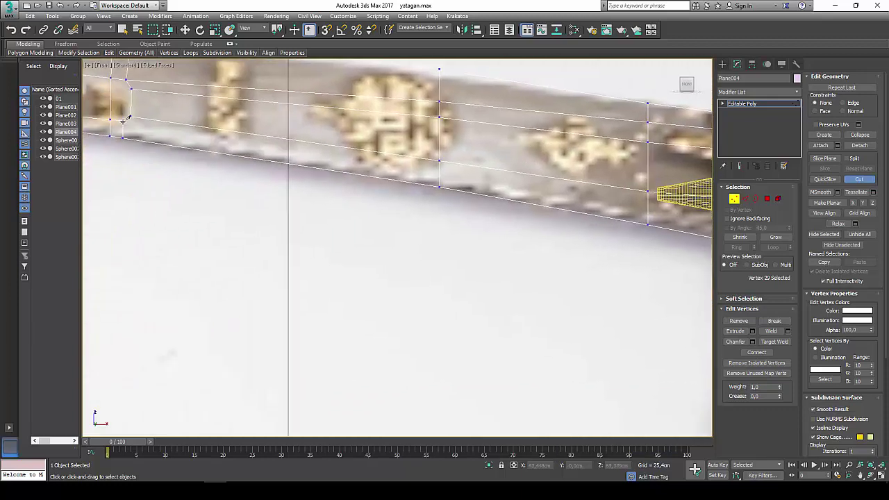
{"action": "left_click", "coordinate": [123, 121]}
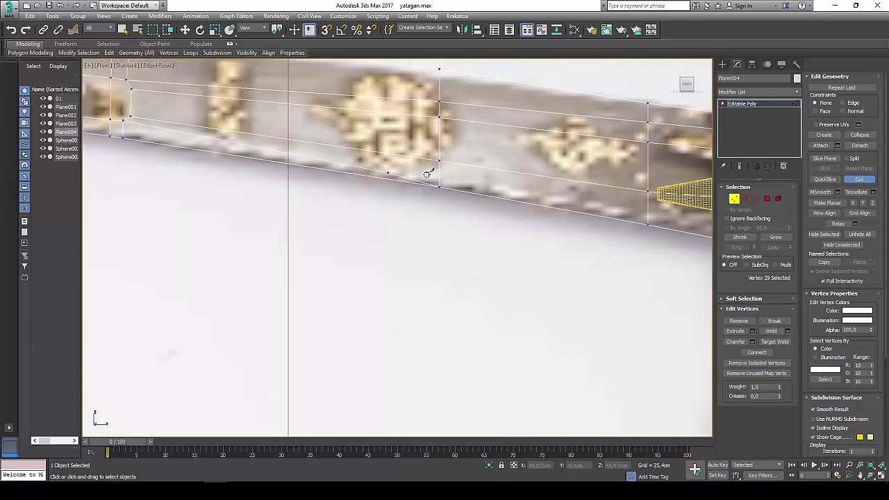
{"action": "left_click", "coordinate": [647, 206]}
{"action": "middle_click_drag", "start_coordinate": [646, 207], "coordinate": [484, 229]}
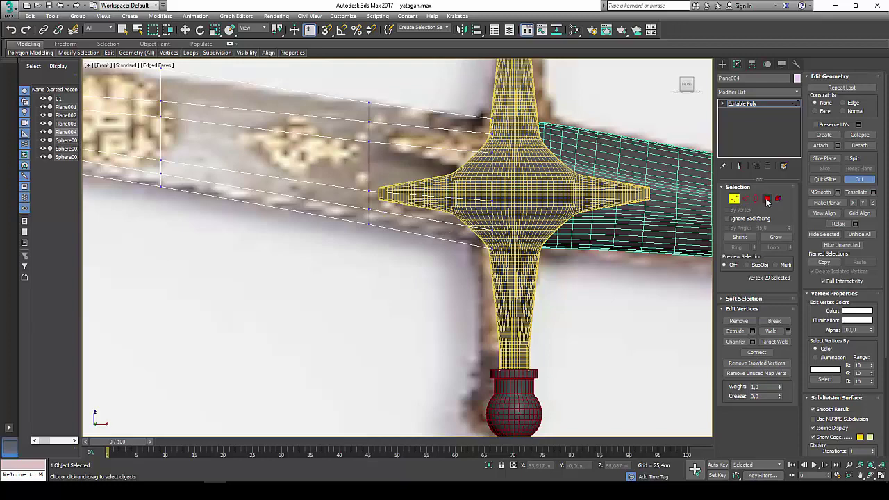
Select only the blade's outer open border in Border mode.
{"action": "left_click", "coordinate": [756, 199]}
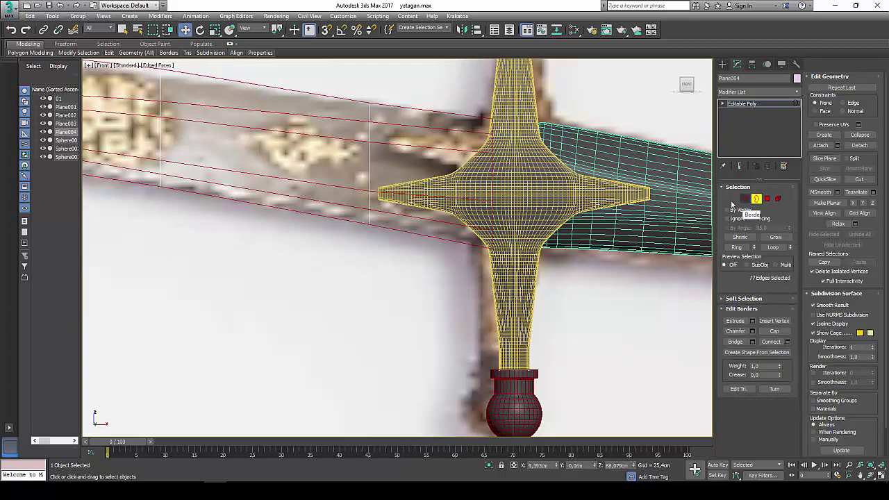
{"action": "left_click", "coordinate": [420, 236]}
{"action": "scroll", "coordinate": [420, 236], "scroll_direction": "down", "scroll_amount": 1}
{"action": "scroll", "coordinate": [420, 236], "scroll_direction": "down", "scroll_amount": 3}
{"action": "middle_click_drag", "start_coordinate": [420, 236], "coordinate": [655, 230]}
{"action": "scroll", "coordinate": [593, 238], "scroll_direction": "down", "scroll_amount": 3}
{"action": "scroll", "coordinate": [656, 230], "scroll_direction": "down", "scroll_amount": 2}
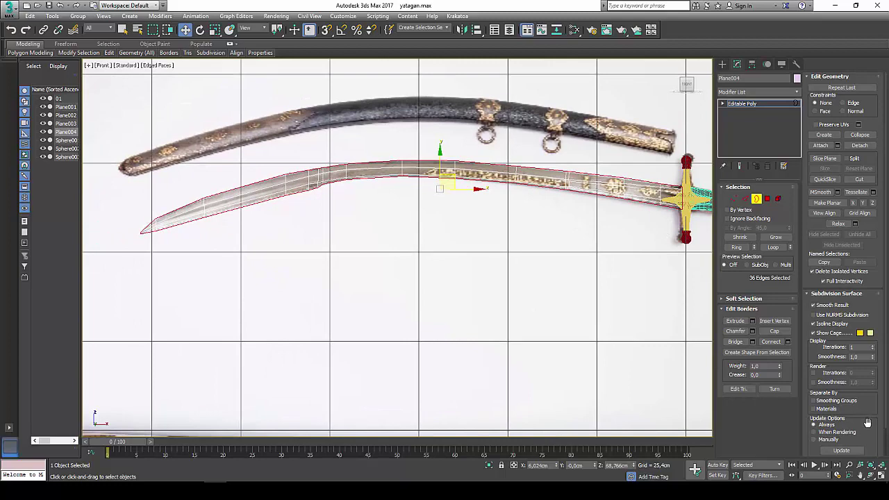
In the four-view layout, nudge the selected edges sideways and activate the Perspective view.
{"action": "left_click", "coordinate": [880, 477]}
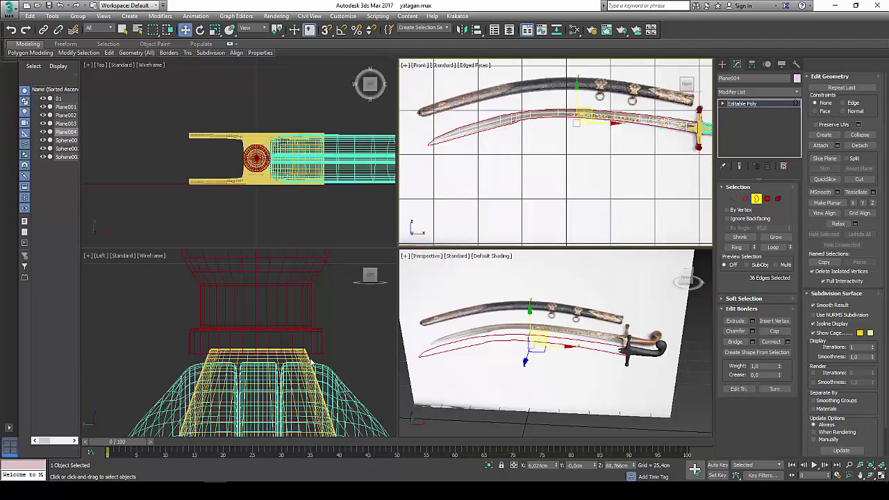
{"action": "scroll", "coordinate": [311, 362], "scroll_direction": "down", "scroll_amount": 5}
{"action": "scroll", "coordinate": [316, 336], "scroll_direction": "up", "scroll_amount": 3}
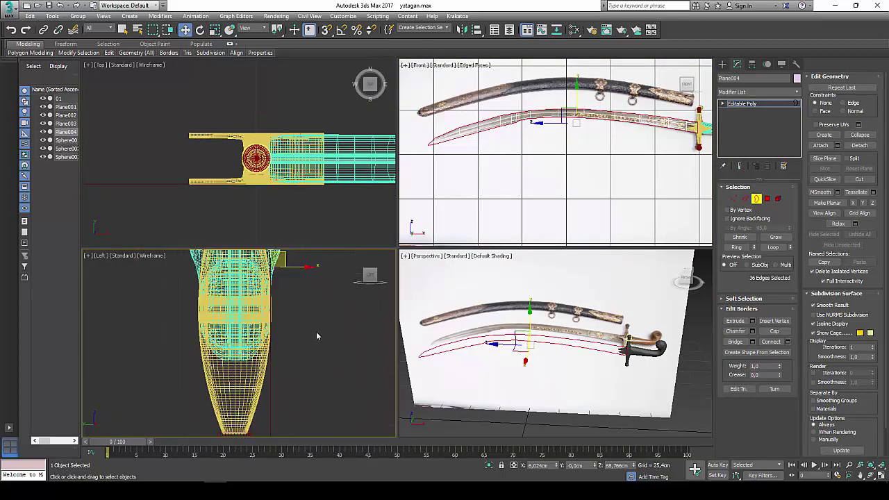
{"action": "scroll", "coordinate": [316, 336], "scroll_direction": "up", "scroll_amount": 2}
{"action": "scroll", "coordinate": [319, 369], "scroll_direction": "up", "scroll_amount": 2}
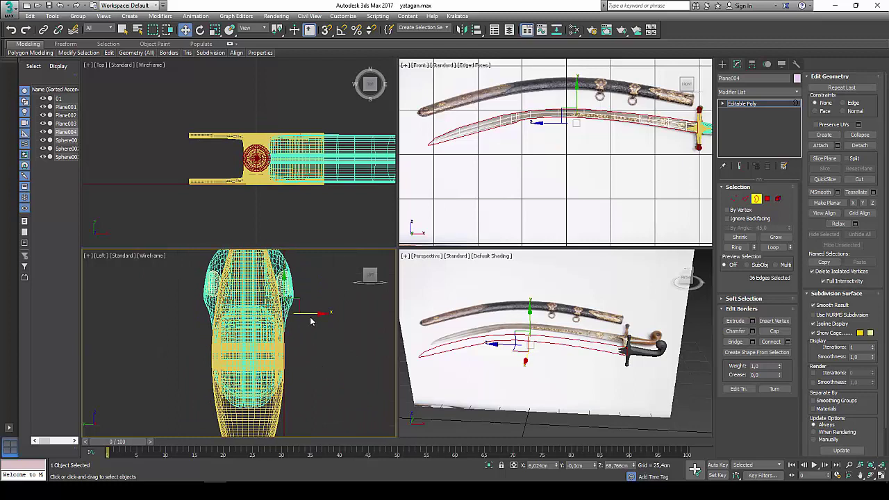
{"action": "left_click_drag", "start_coordinate": [311, 320], "coordinate": [301, 321]}
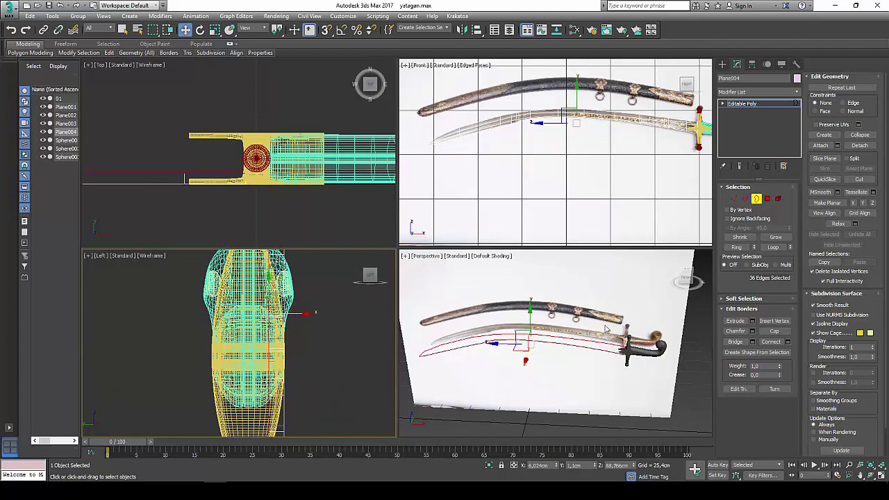
{"action": "right_click", "coordinate": [637, 325]}
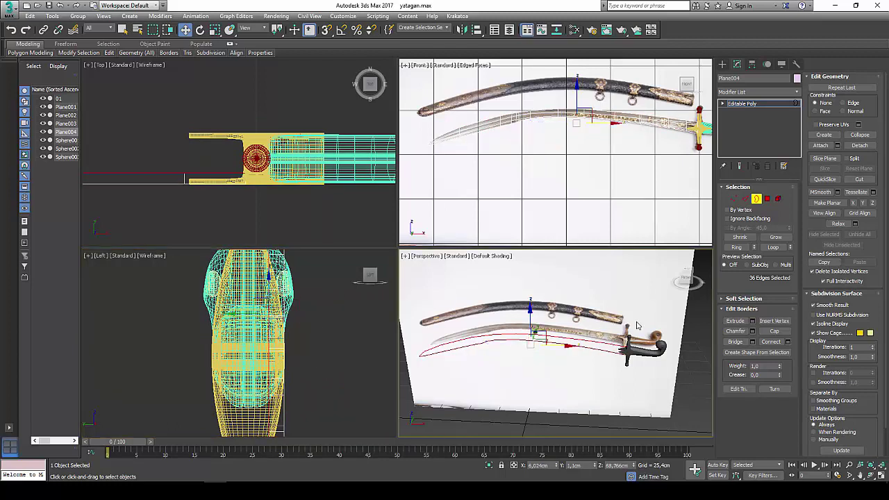
Assign the dark Material #27 to the blade from the Slate Material Editor.
{"action": "left_click", "coordinate": [573, 30]}
{"action": "double_click", "coordinate": [468, 198]}
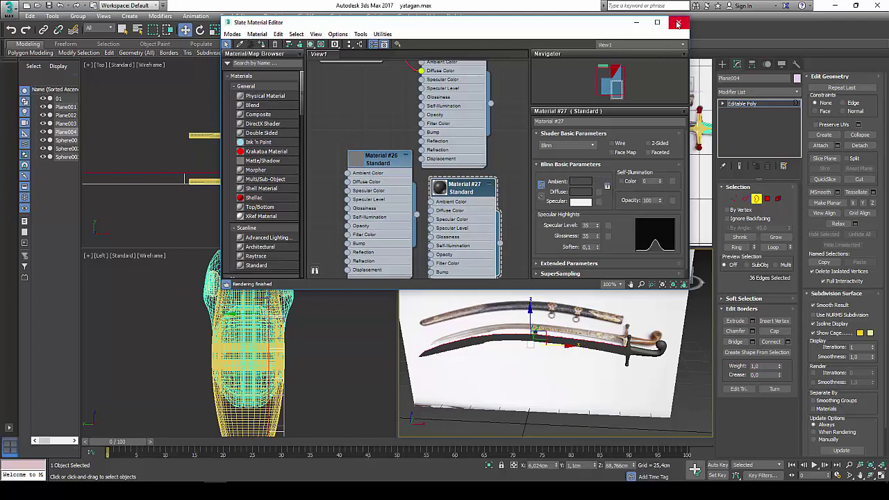
{"action": "left_click", "coordinate": [678, 22]}
Exit Edge mode and hide every object except the blade, then activate the Front view.
{"action": "left_click", "coordinate": [756, 199]}
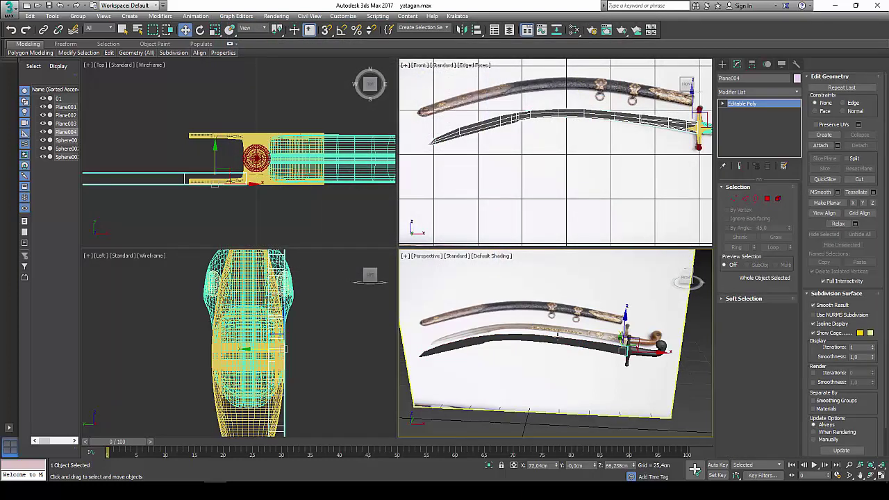
{"action": "right_click", "coordinate": [556, 334]}
{"action": "left_click", "coordinate": [579, 303]}
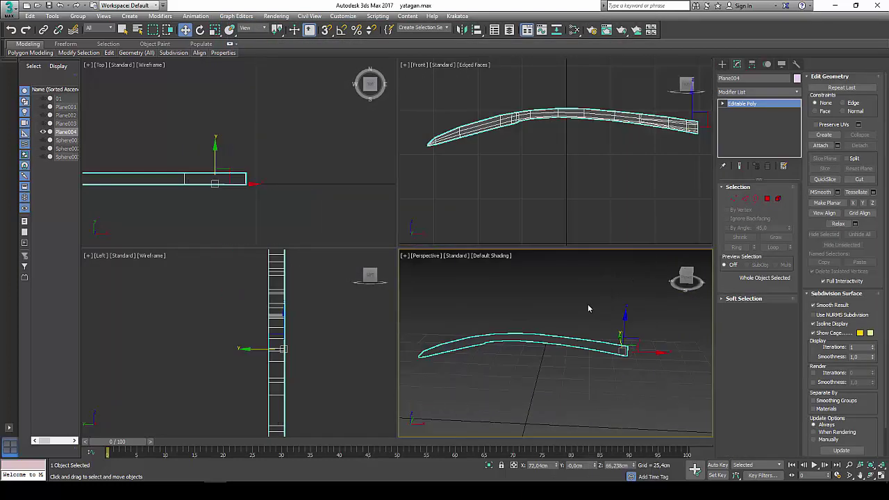
{"action": "right_click", "coordinate": [616, 153]}
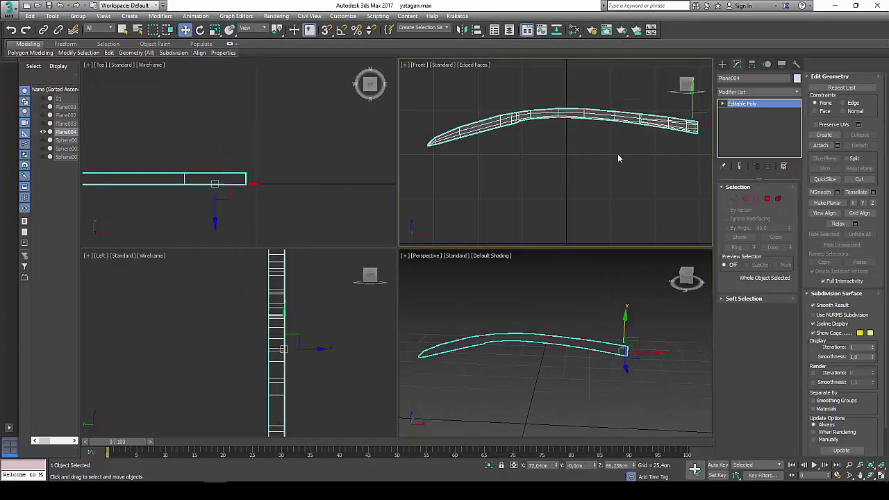
Maximize the Front view, enter Vertex mode, and raise the vertices around the blade's bend slightly.
{"action": "left_click", "coordinate": [880, 475]}
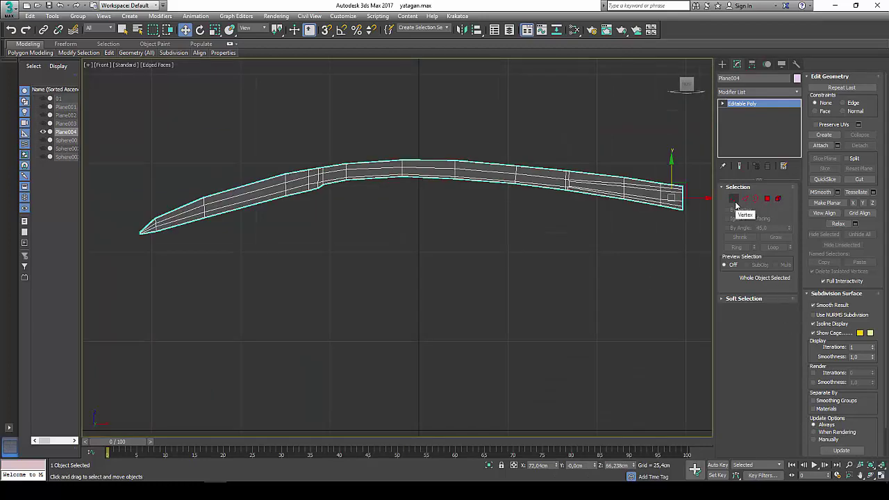
{"action": "left_click", "coordinate": [734, 199]}
{"action": "scroll", "coordinate": [357, 210], "scroll_direction": "up", "scroll_amount": 2}
{"action": "middle_click_drag", "start_coordinate": [358, 210], "coordinate": [375, 221]}
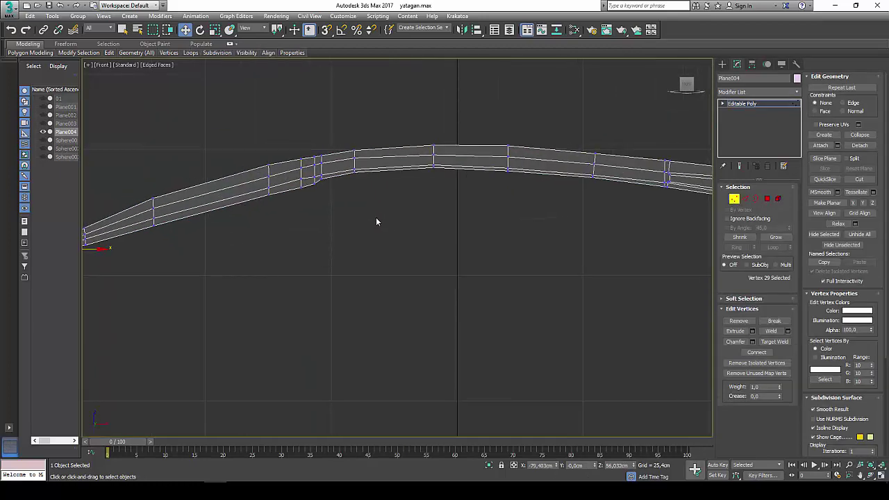
{"action": "scroll", "coordinate": [331, 173], "scroll_direction": "up", "scroll_amount": 2}
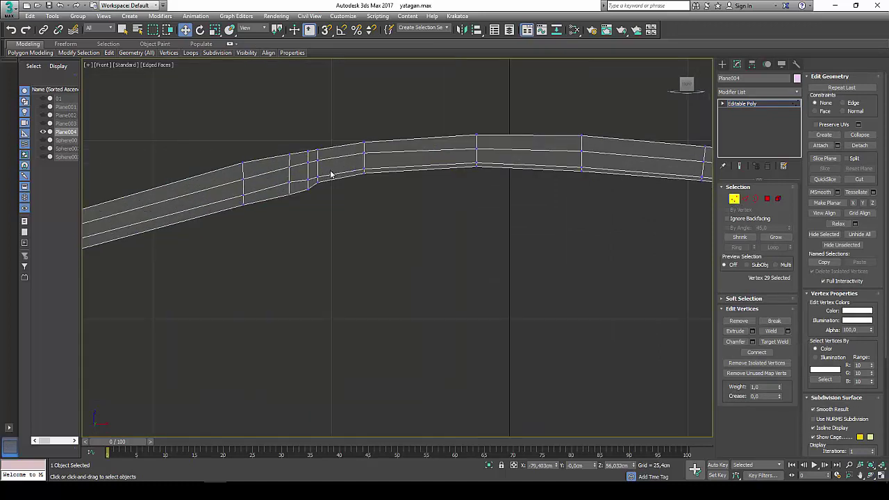
{"action": "middle_click_drag", "start_coordinate": [329, 168], "coordinate": [336, 170]}
{"action": "left_click_drag", "start_coordinate": [284, 132], "coordinate": [332, 160]}
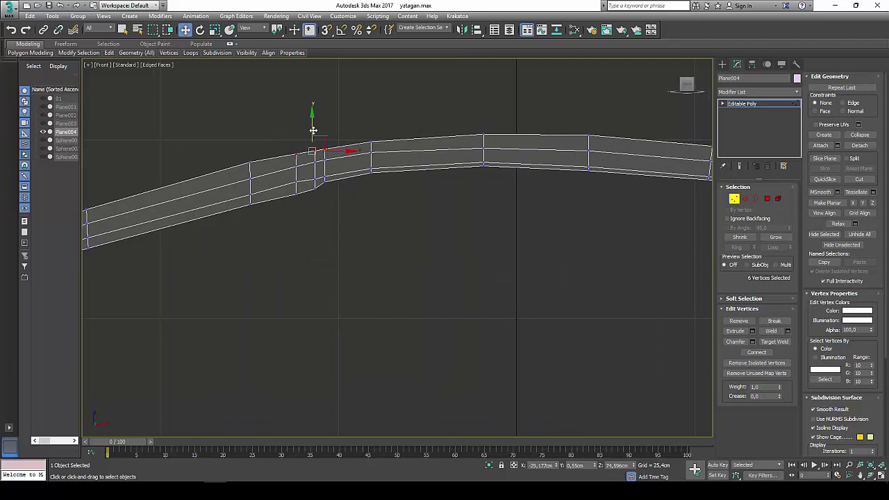
{"action": "left_click_drag", "start_coordinate": [312, 128], "coordinate": [312, 125]}
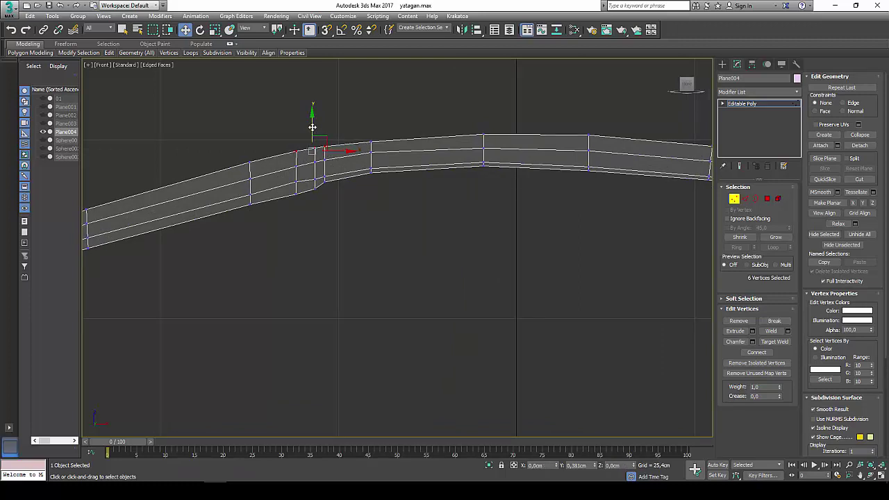
Select the two top-edge vertices and a vertex near the blade's right end.
{"action": "left_click", "coordinate": [375, 146]}
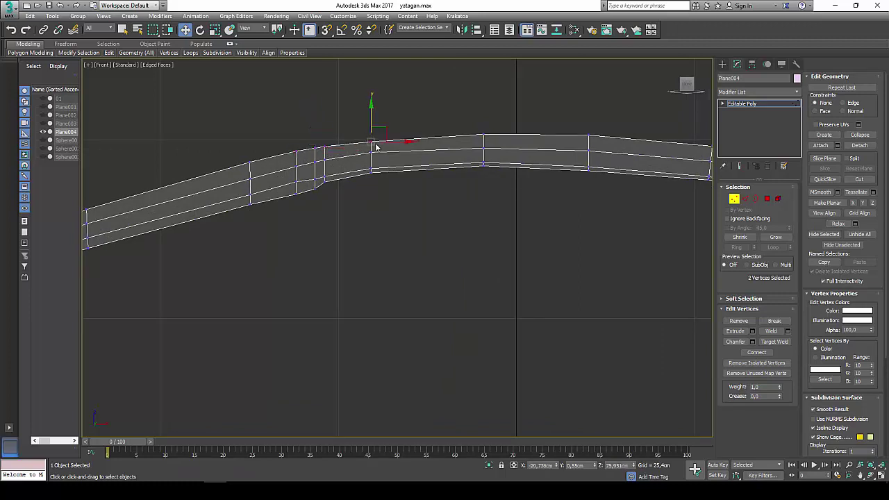
{"action": "scroll", "coordinate": [373, 184], "scroll_direction": "down", "scroll_amount": 2}
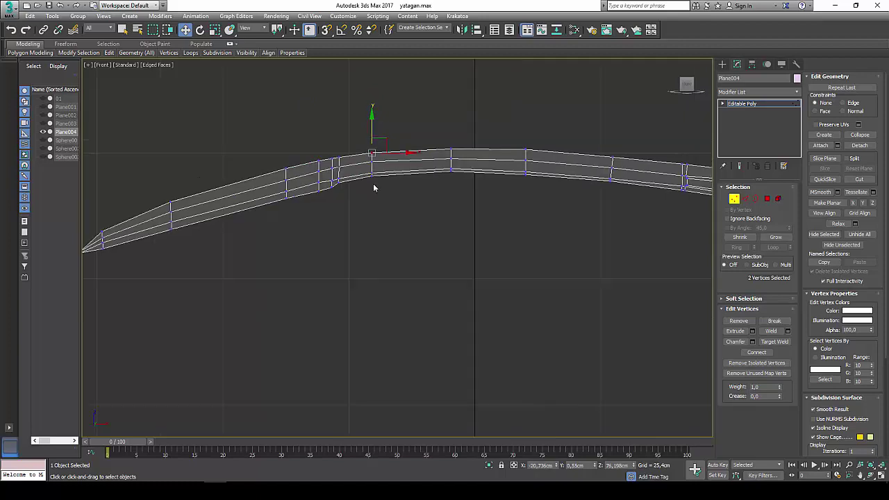
{"action": "middle_click_drag", "start_coordinate": [367, 183], "coordinate": [198, 165]}
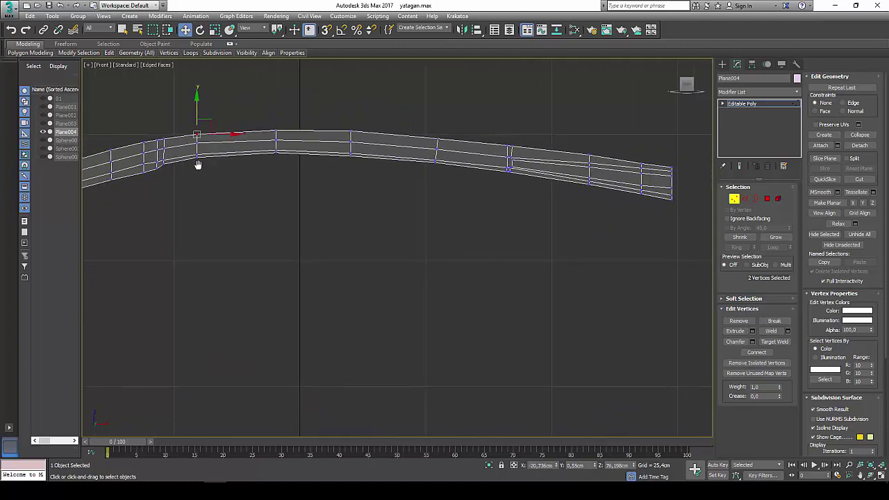
{"action": "scroll", "coordinate": [548, 175], "scroll_direction": "up", "scroll_amount": 2}
{"action": "middle_click_drag", "start_coordinate": [541, 169], "coordinate": [426, 170]}
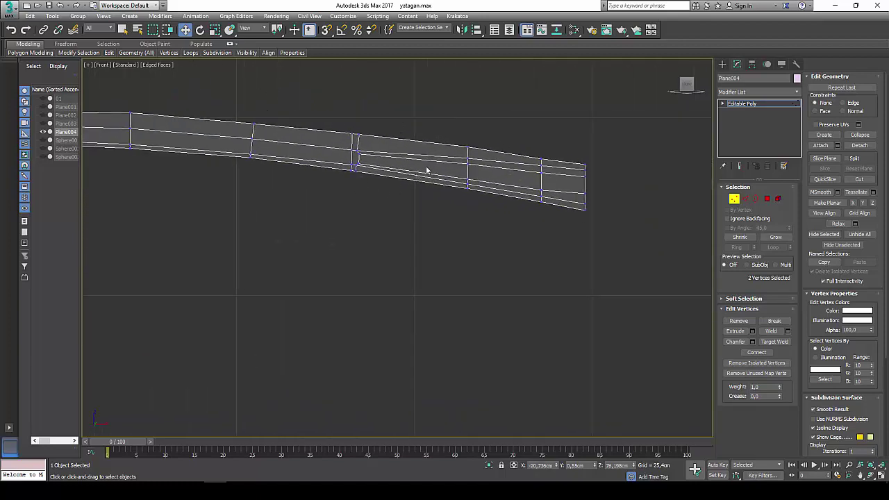
{"action": "left_click", "coordinate": [468, 147]}
Box-select the vertices at the blade tip's bend and nudge them slightly.
{"action": "scroll", "coordinate": [432, 182], "scroll_direction": "down", "scroll_amount": 2}
{"action": "middle_click_drag", "start_coordinate": [301, 182], "coordinate": [633, 173]}
{"action": "middle_click_drag", "start_coordinate": [397, 181], "coordinate": [435, 169]}
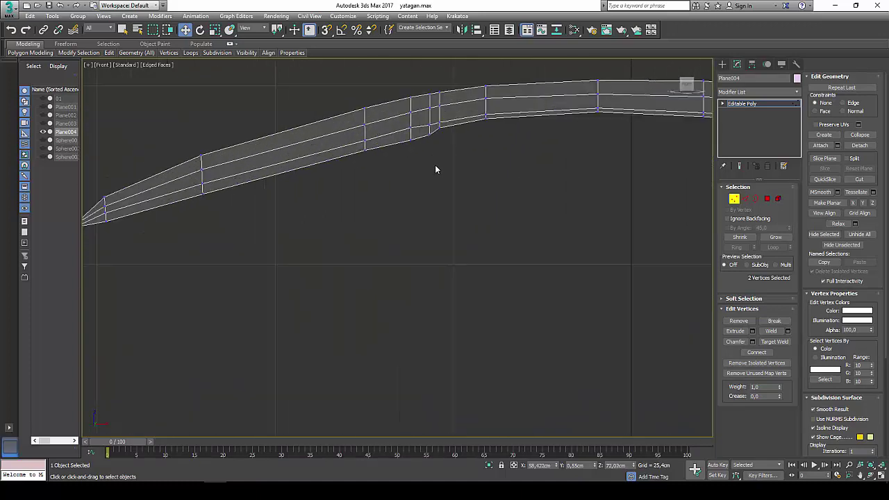
{"action": "middle_click_drag", "start_coordinate": [370, 173], "coordinate": [412, 173]}
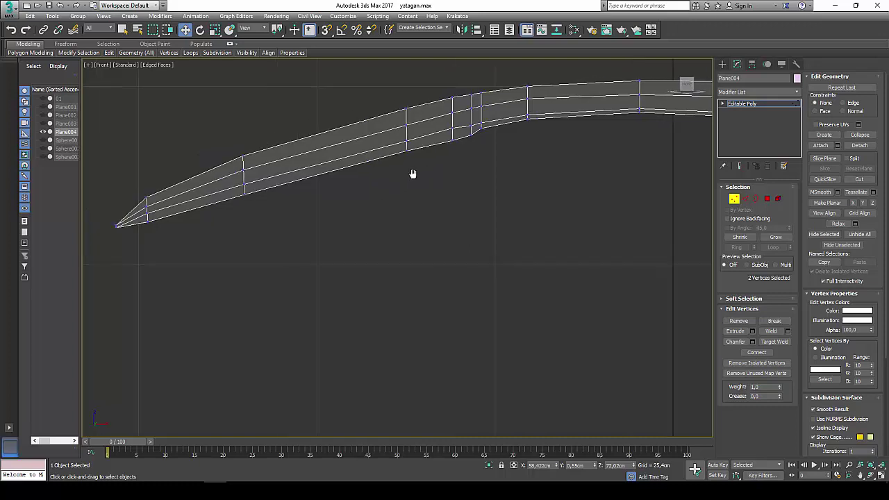
{"action": "middle_click_drag", "start_coordinate": [334, 203], "coordinate": [407, 189]}
{"action": "scroll", "coordinate": [243, 241], "scroll_direction": "up", "scroll_amount": 2}
{"action": "scroll", "coordinate": [234, 184], "scroll_direction": "up", "scroll_amount": 1}
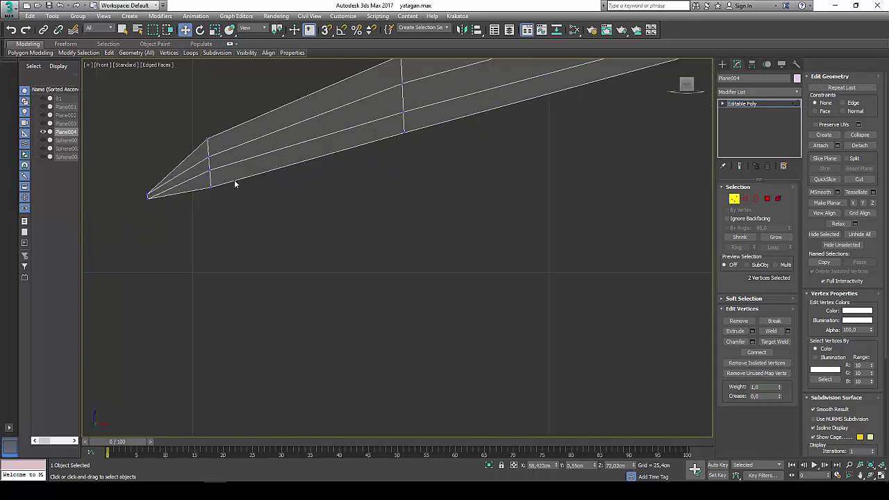
{"action": "left_click_drag", "start_coordinate": [190, 130], "coordinate": [213, 147]}
{"action": "scroll", "coordinate": [215, 145], "scroll_direction": "down", "scroll_amount": 1}
{"action": "scroll", "coordinate": [209, 194], "scroll_direction": "down", "scroll_amount": 2}
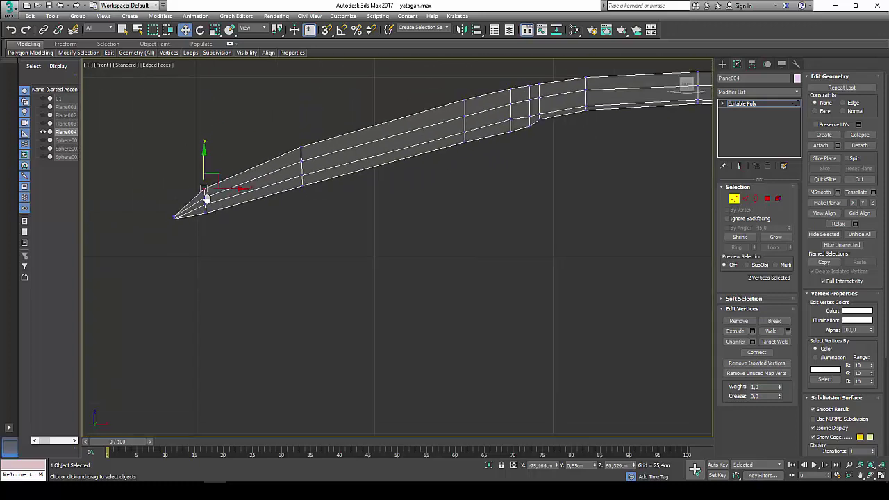
{"action": "left_click_drag", "start_coordinate": [221, 185], "coordinate": [219, 188]}
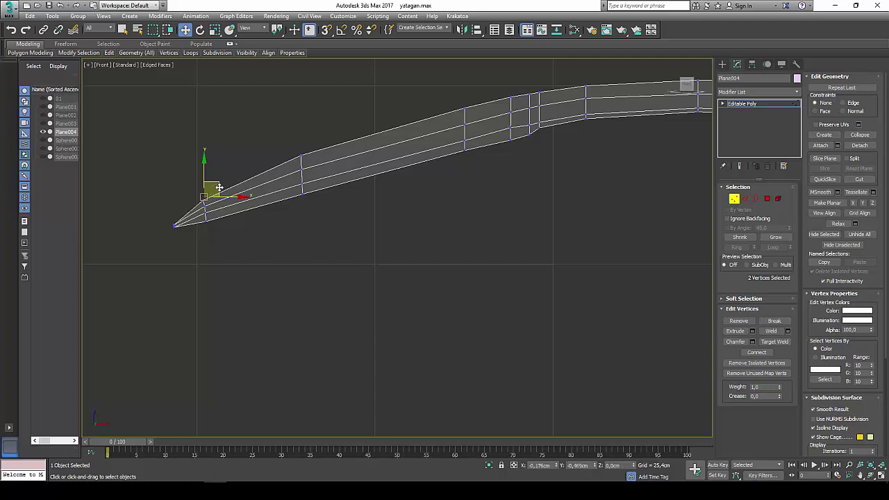
{"action": "middle_click_drag", "start_coordinate": [594, 188], "coordinate": [447, 208]}
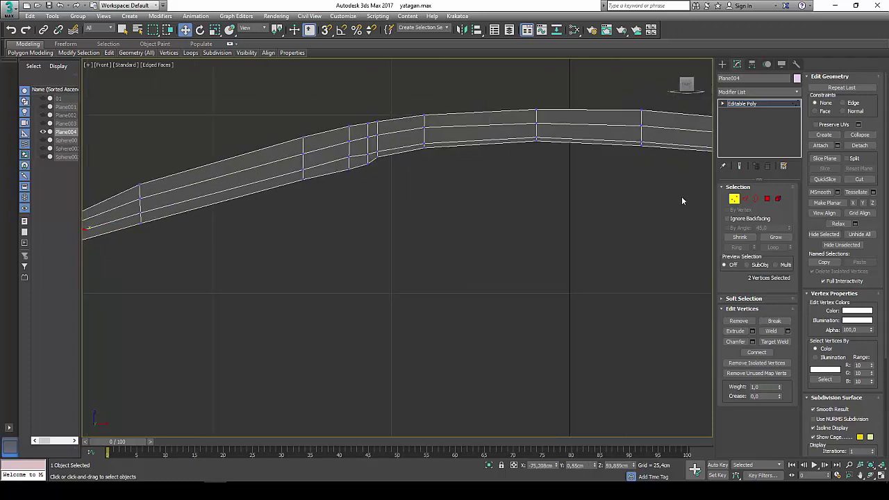
{"action": "left_click", "coordinate": [756, 199]}
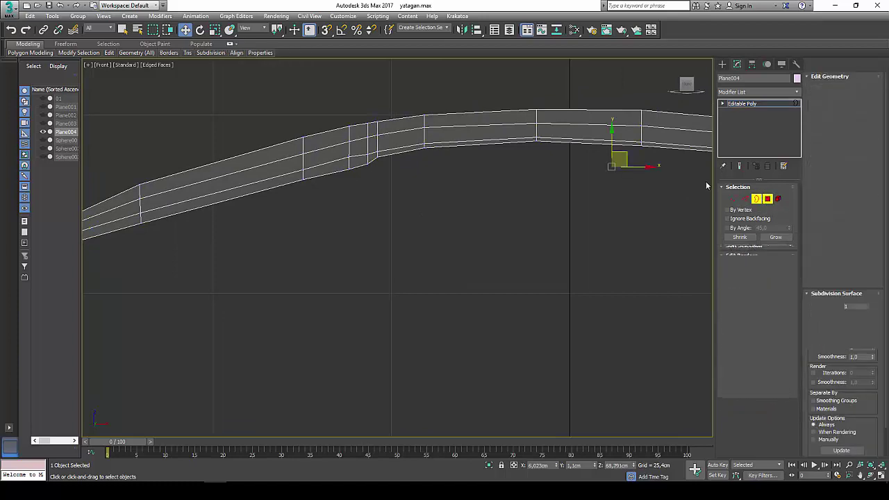
In Polygon mode, select a narrow polygon and its adjacent wide polygon on the blade.
{"action": "key", "text": "4"}
{"action": "middle_click_drag", "start_coordinate": [572, 182], "coordinate": [361, 180]}
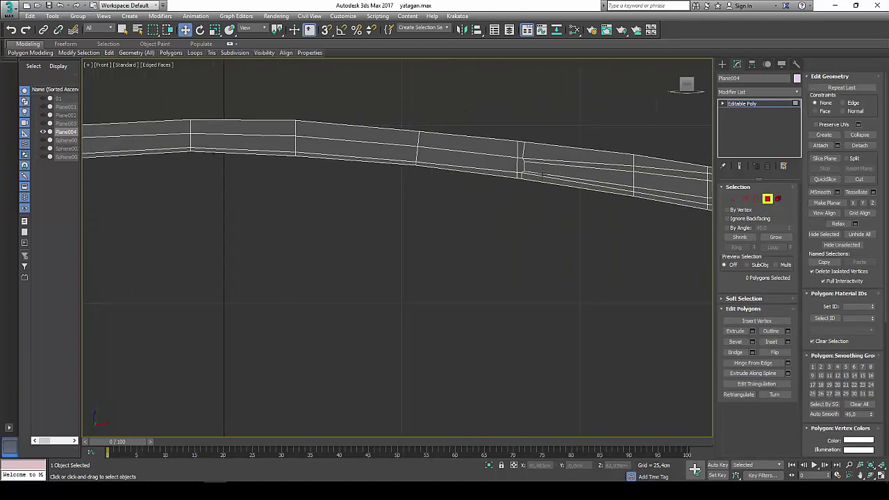
{"action": "left_click", "coordinate": [520, 166]}
{"action": "left_click", "coordinate": [504, 164], "text": "ctrl"}
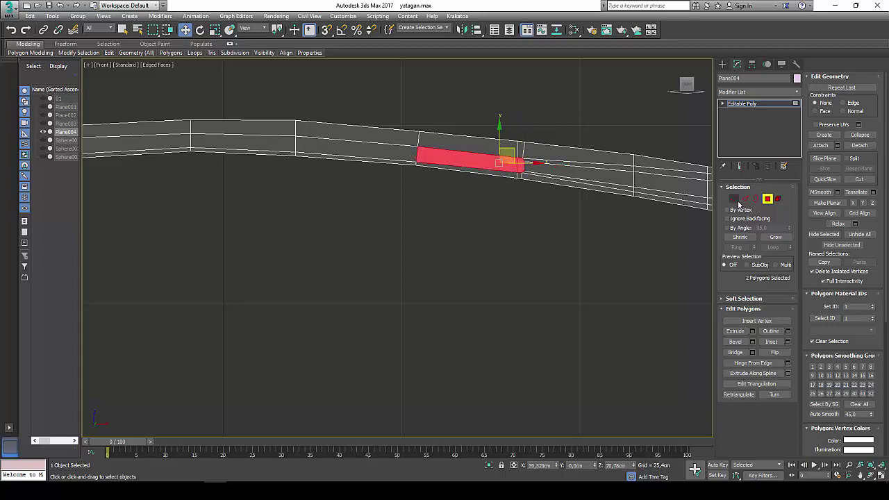
Back in Vertex mode, nudge two vertices at the edge's bottom down slightly.
{"action": "left_click", "coordinate": [734, 198]}
{"action": "scroll", "coordinate": [516, 174], "scroll_direction": "up", "scroll_amount": 3}
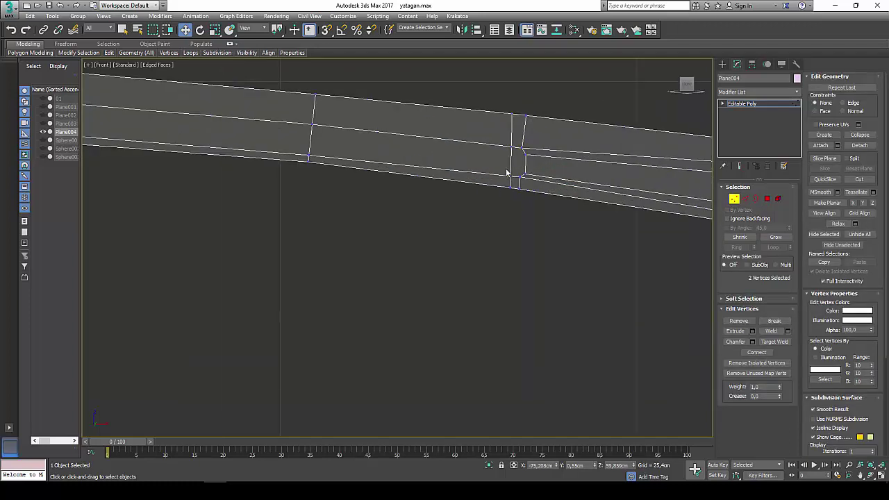
{"action": "left_click", "coordinate": [506, 171]}
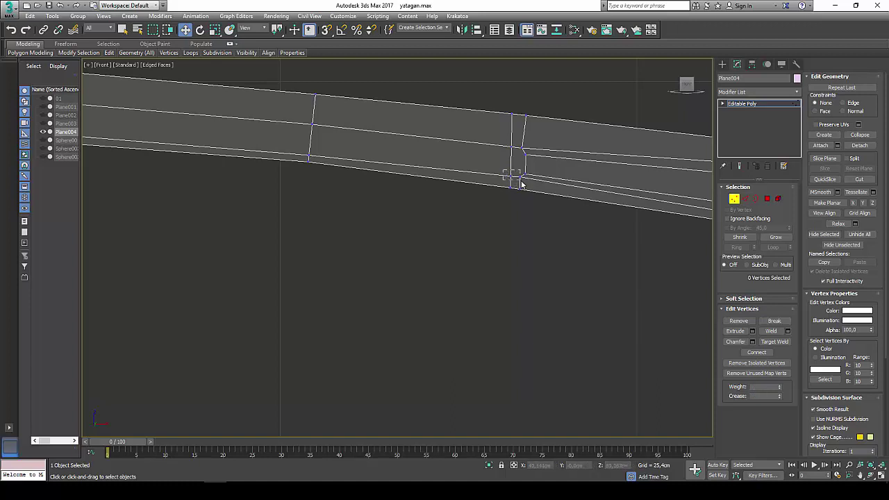
{"action": "left_click_drag", "start_coordinate": [515, 182], "coordinate": [522, 183]}
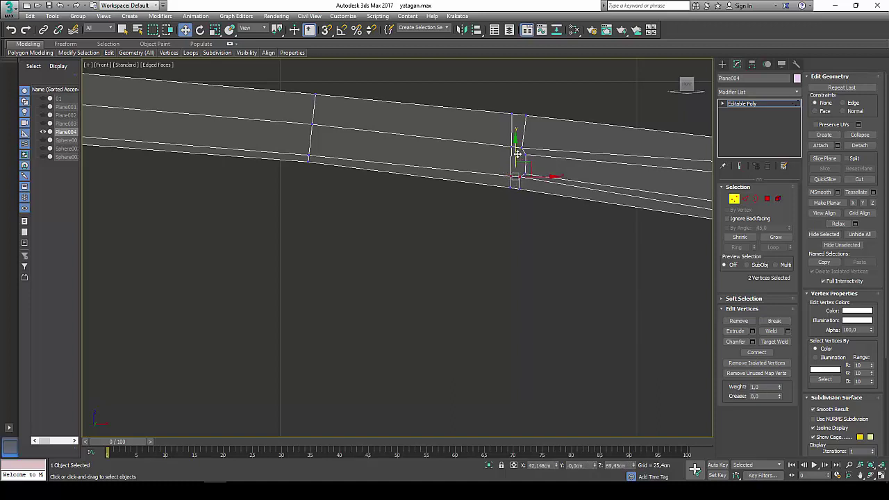
{"action": "left_click_drag", "start_coordinate": [517, 153], "coordinate": [515, 159]}
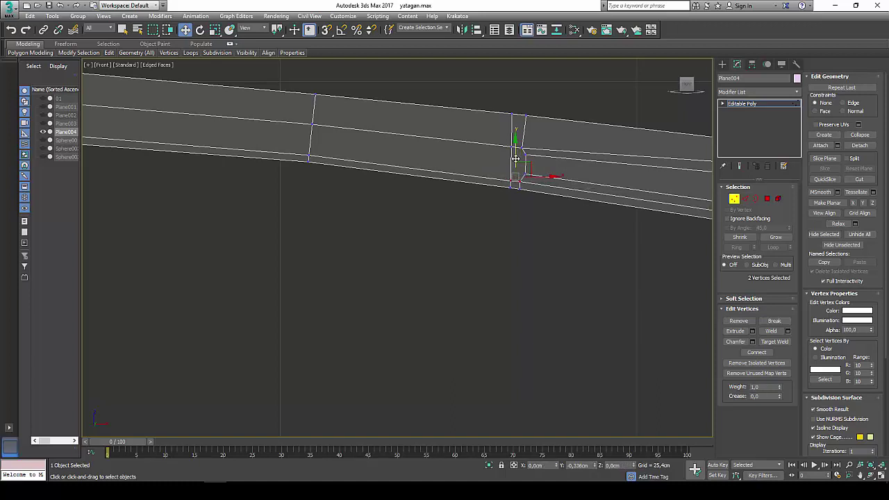
Lower a single vertex near the blade's bend and select a vertex on the strip's lower edge.
{"action": "middle_click_drag", "start_coordinate": [446, 169], "coordinate": [586, 175]}
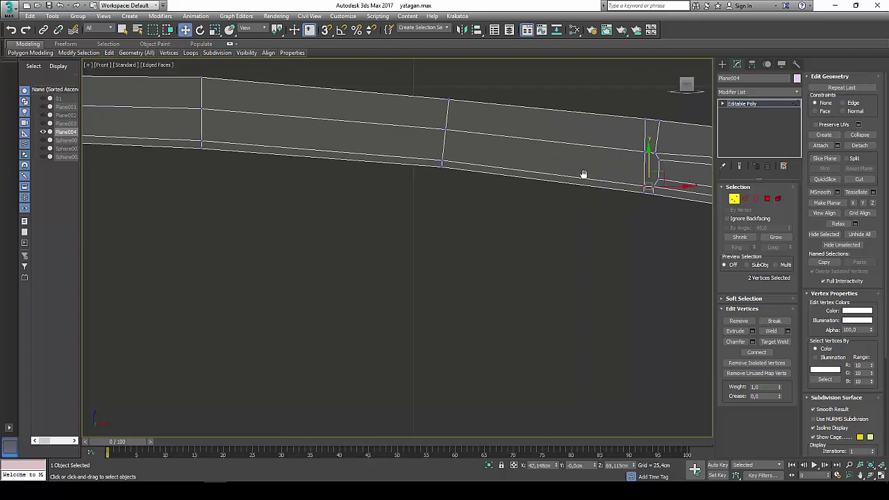
{"action": "middle_click_drag", "start_coordinate": [427, 145], "coordinate": [624, 145]}
{"action": "mouse_move", "coordinate": [297, 158]}
{"action": "middle_mouse_down"}
{"action": "mouse_move", "coordinate": [639, 190]}
{"action": "mouse_move", "coordinate": [739, 153]}
{"action": "middle_mouse_up"}
{"action": "middle_click_drag", "start_coordinate": [391, 177], "coordinate": [581, 129]}
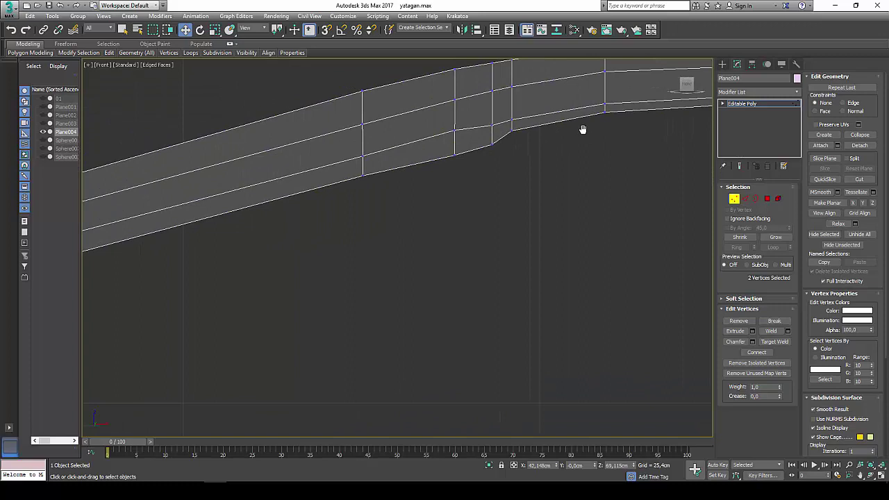
{"action": "left_click", "coordinate": [456, 128]}
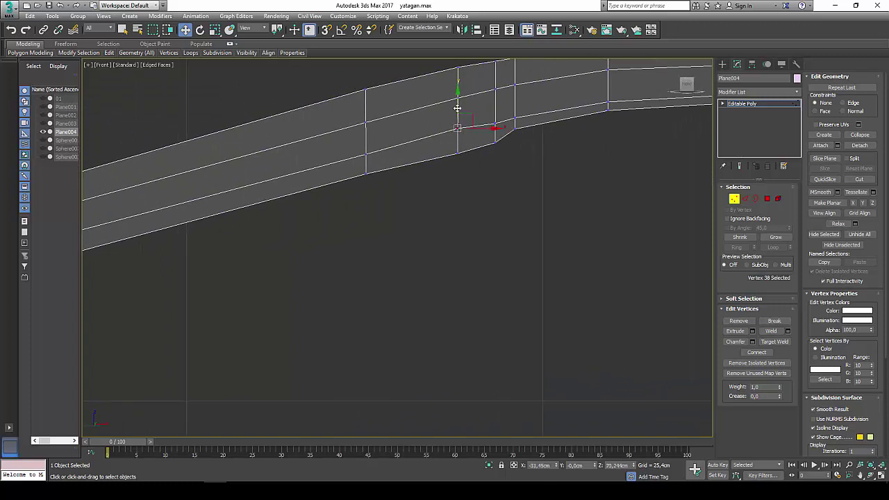
{"action": "left_click_drag", "start_coordinate": [456, 108], "coordinate": [455, 113]}
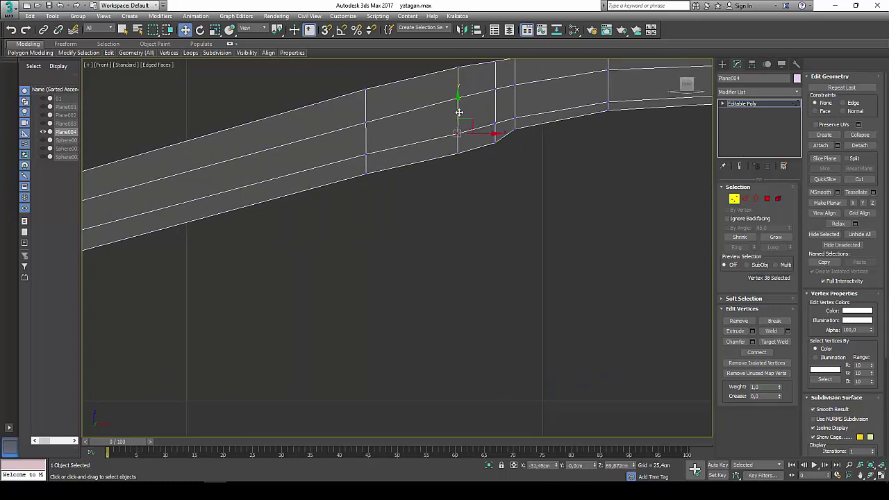
{"action": "left_click", "coordinate": [367, 154]}
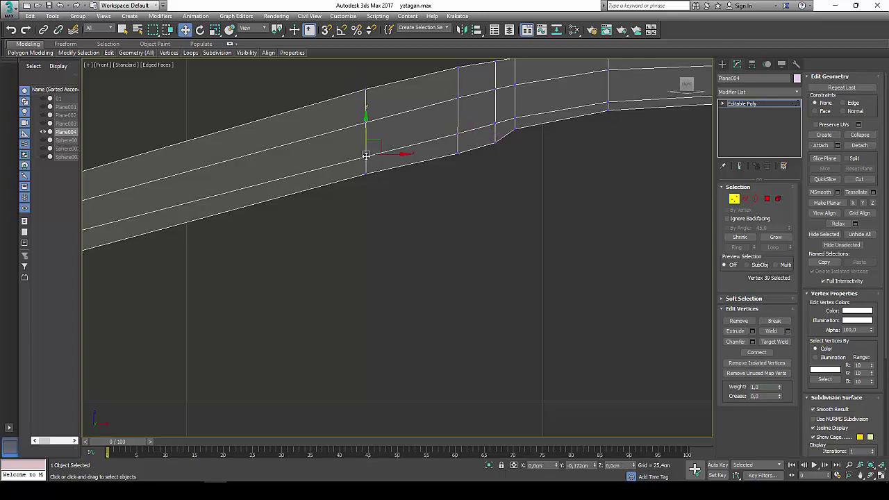
{"action": "scroll", "coordinate": [365, 159], "scroll_direction": "down", "scroll_amount": 2}
{"action": "middle_click_drag", "start_coordinate": [364, 159], "coordinate": [348, 155]}
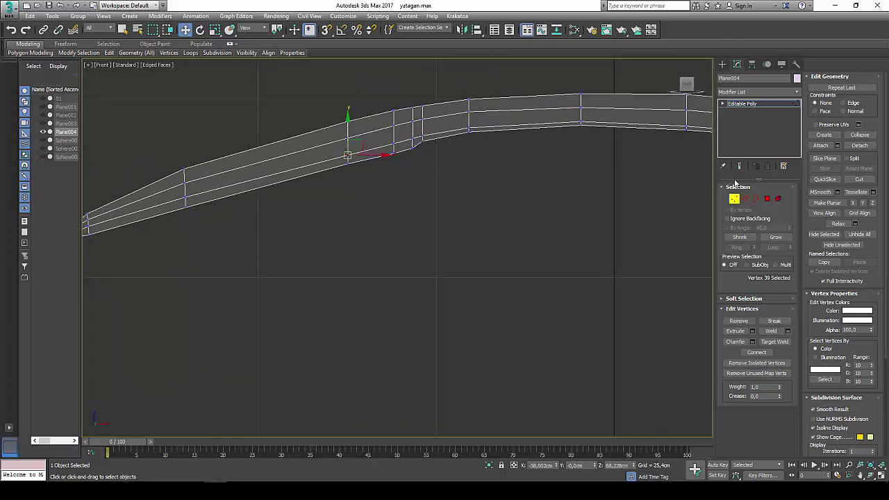
Enter Polygon mode and select the first central polygons along the blade strip.
{"action": "left_click", "coordinate": [766, 198]}
{"action": "mouse_move", "coordinate": [596, 176]}
{"action": "middle_mouse_down", "text": "alt"}
{"action": "mouse_move", "coordinate": [312, 186]}
{"action": "mouse_move", "coordinate": [419, 141]}
{"action": "middle_mouse_up", "text": "alt"}
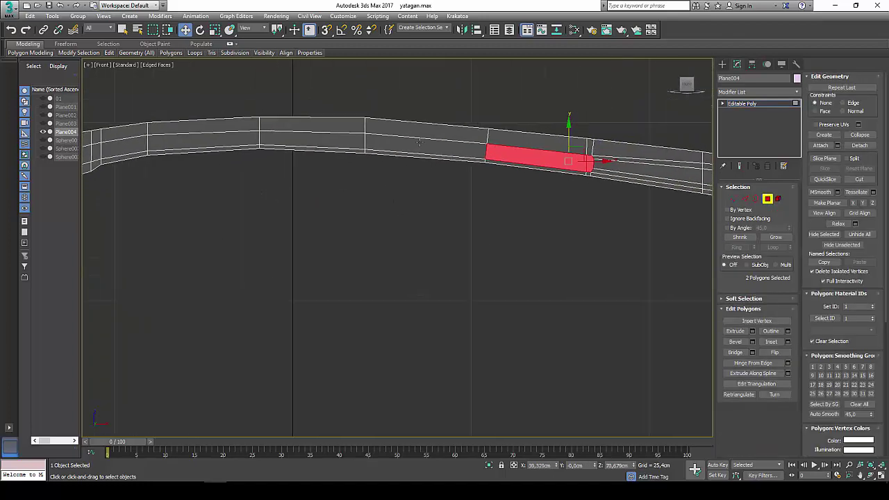
{"action": "left_click", "coordinate": [425, 141], "text": "ctrl"}
{"action": "left_click", "coordinate": [352, 146], "text": "ctrl"}
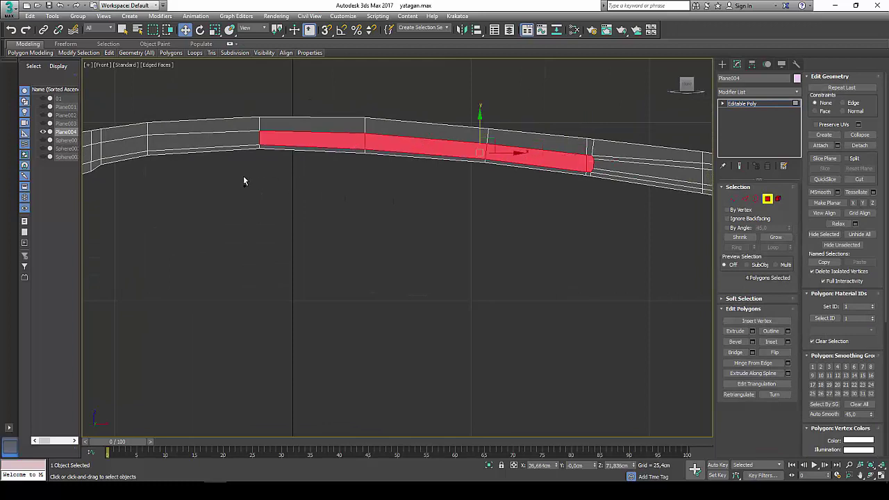
{"action": "left_click", "coordinate": [221, 138], "text": "ctrl"}
{"action": "left_click", "coordinate": [140, 144], "text": "ctrl"}
Extend the selection along the central row to the tip, twelve polygons in total.
{"action": "middle_click_drag", "start_coordinate": [140, 169], "coordinate": [476, 155], "text": "alt"}
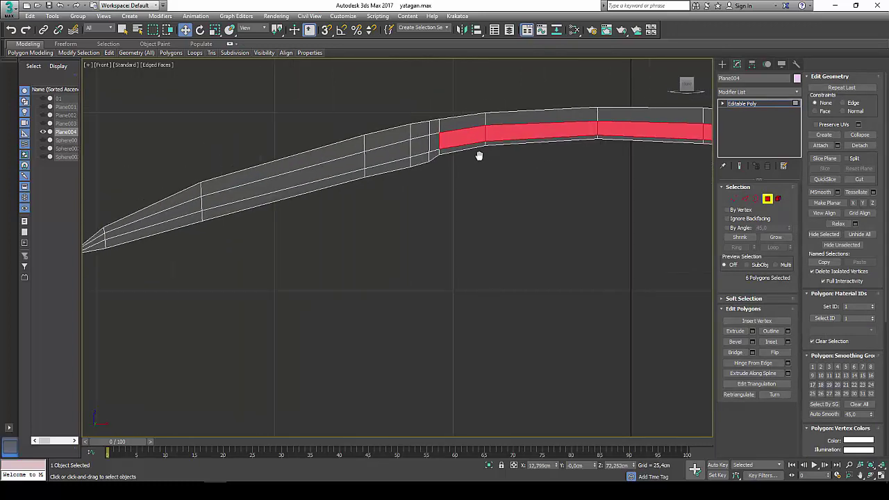
{"action": "left_click", "coordinate": [433, 142], "text": "ctrl"}
{"action": "left_click", "coordinate": [420, 144], "text": "ctrl"}
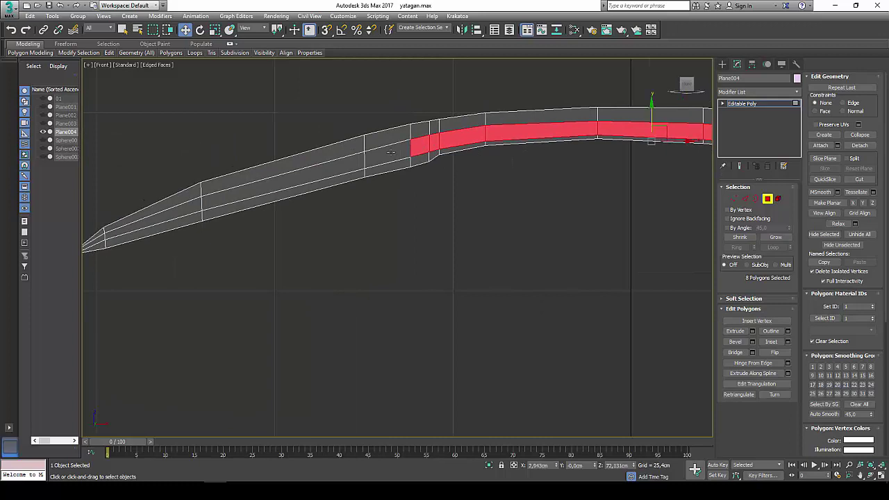
{"action": "left_click", "coordinate": [390, 152], "text": "ctrl"}
{"action": "left_click", "coordinate": [333, 169], "text": "ctrl"}
{"action": "left_click", "coordinate": [171, 212], "text": "ctrl"}
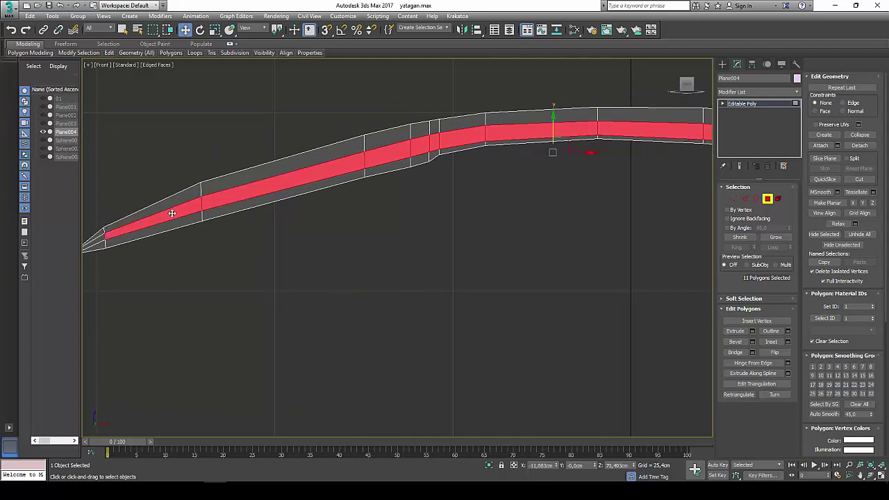
{"action": "scroll", "coordinate": [390, 173], "scroll_direction": "down", "scroll_amount": 3}
{"action": "scroll", "coordinate": [340, 188], "scroll_direction": "up", "scroll_amount": 2}
{"action": "scroll", "coordinate": [345, 186], "scroll_direction": "up", "scroll_amount": 3}
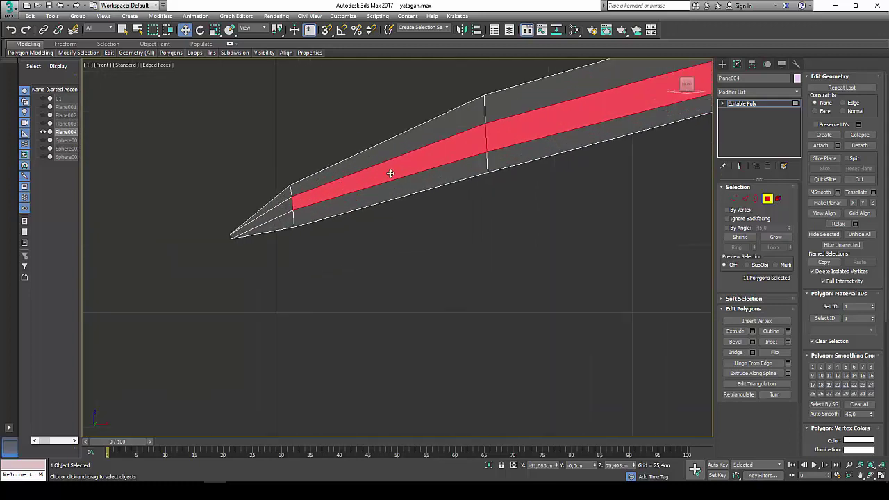
{"action": "scroll", "coordinate": [392, 172], "scroll_direction": "up", "scroll_amount": 2}
{"action": "scroll", "coordinate": [392, 172], "scroll_direction": "down", "scroll_amount": 2}
{"action": "scroll", "coordinate": [311, 174], "scroll_direction": "up", "scroll_amount": 2}
{"action": "scroll", "coordinate": [313, 164], "scroll_direction": "up", "scroll_amount": 2}
{"action": "scroll", "coordinate": [308, 165], "scroll_direction": "up", "scroll_amount": 1}
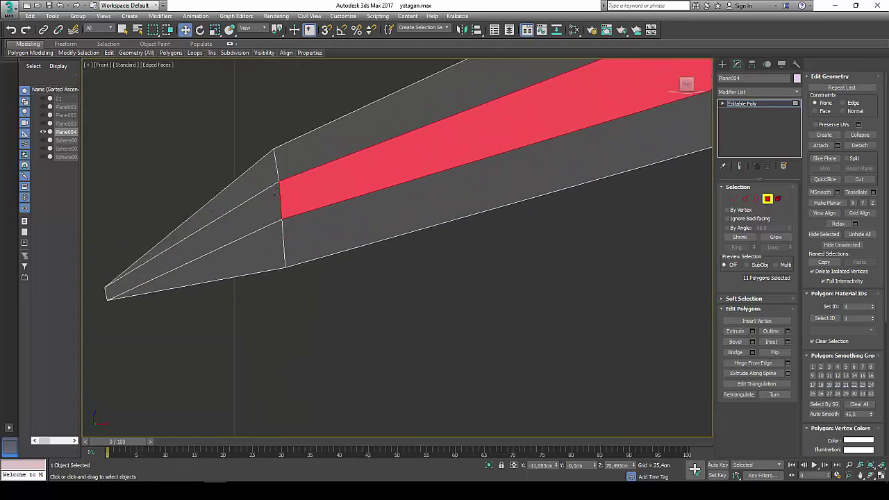
{"action": "left_click", "coordinate": [275, 197], "text": "ctrl"}
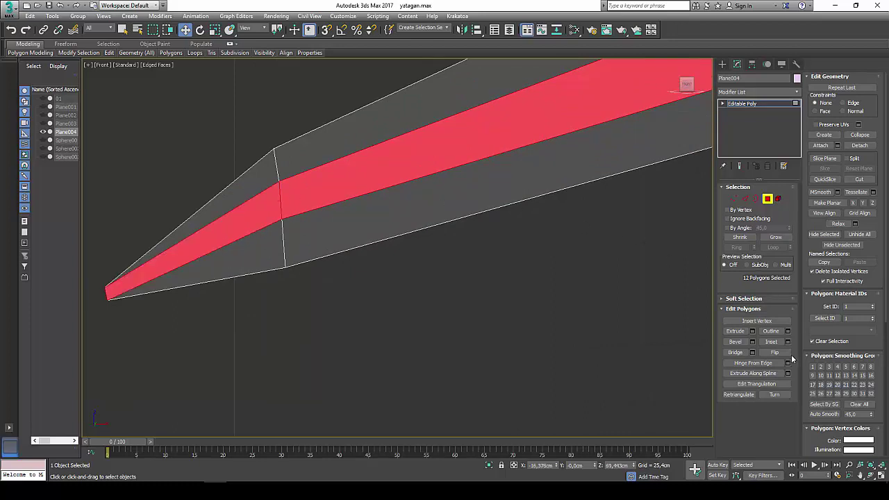
Inset the selected central polygons by 0.125cm.
{"action": "left_click", "coordinate": [789, 341]}
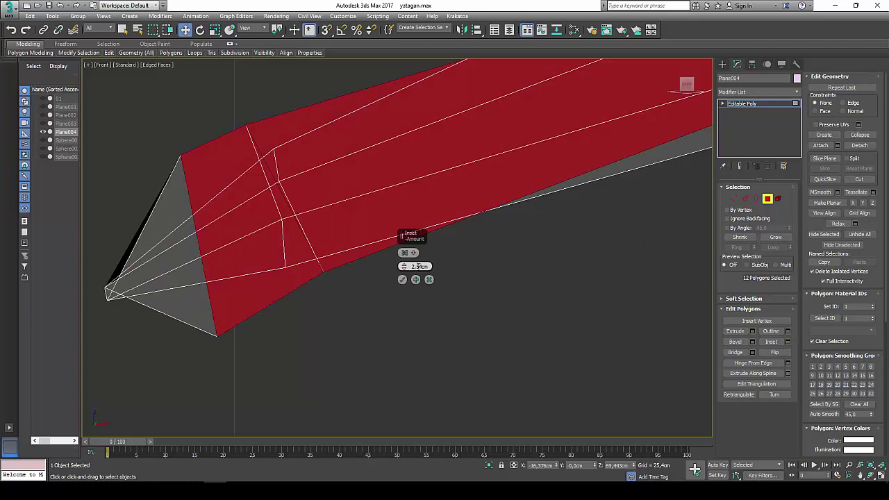
{"action": "type", "text": "0"}
{"action": "key", "text": "Return"}
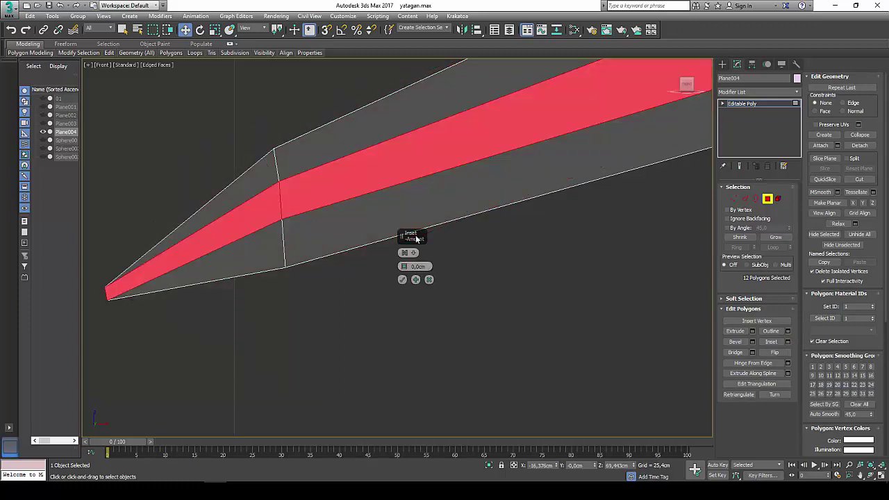
{"action": "left_click_drag", "start_coordinate": [404, 267], "coordinate": [403, 263]}
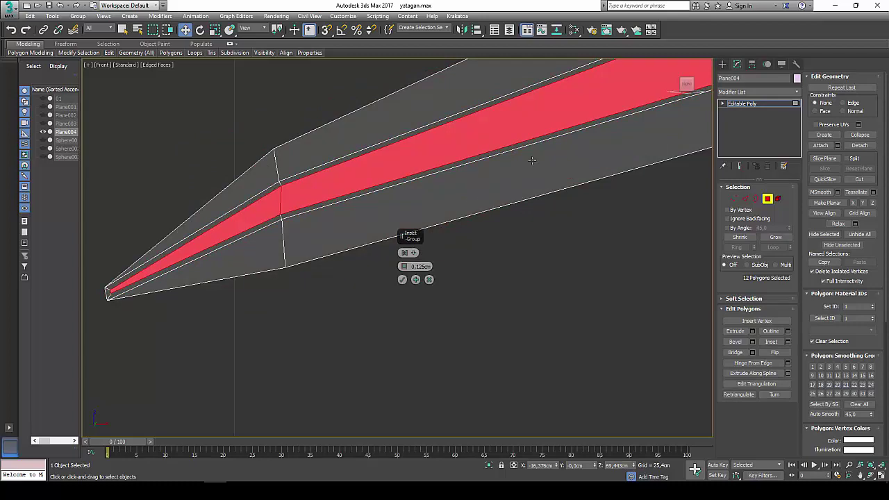
{"action": "scroll", "coordinate": [491, 165], "scroll_direction": "down", "scroll_amount": 4}
{"action": "scroll", "coordinate": [491, 165], "scroll_direction": "up", "scroll_amount": 3}
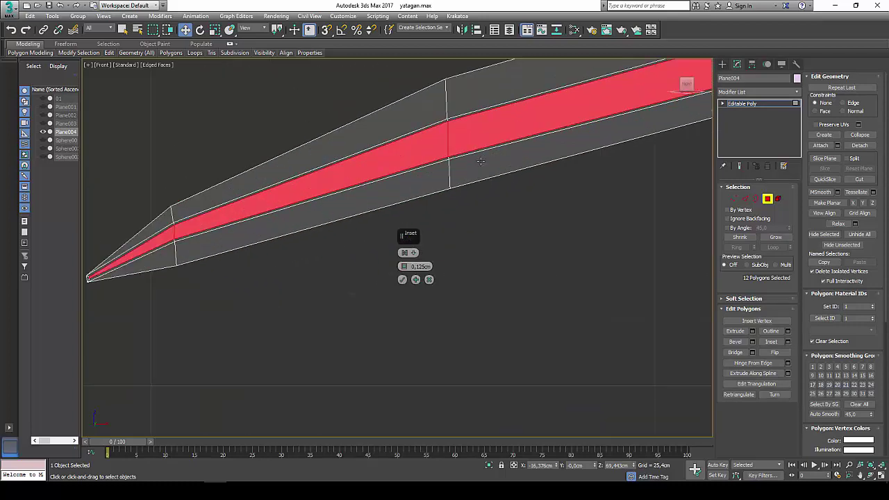
{"action": "scroll", "coordinate": [491, 165], "scroll_direction": "up", "scroll_amount": 2}
{"action": "left_click", "coordinate": [404, 265]}
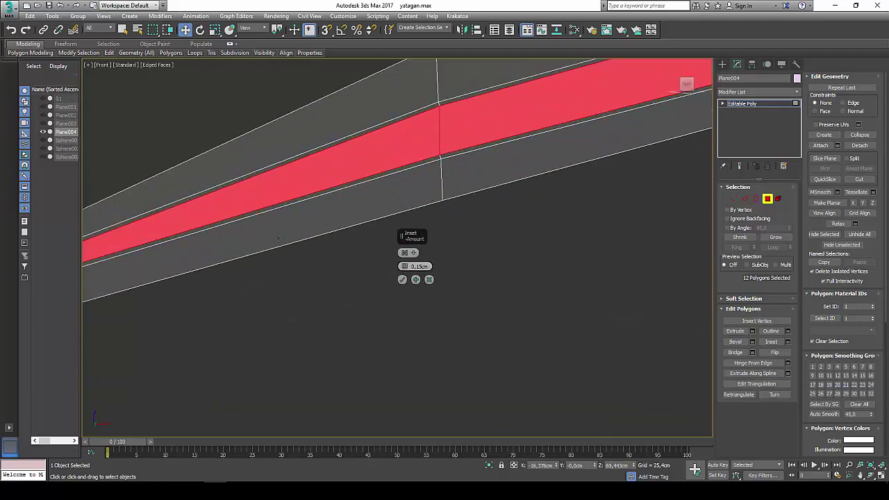
{"action": "middle_click_drag", "start_coordinate": [299, 220], "coordinate": [434, 188]}
{"action": "scroll", "coordinate": [434, 187], "scroll_direction": "down", "scroll_amount": 2}
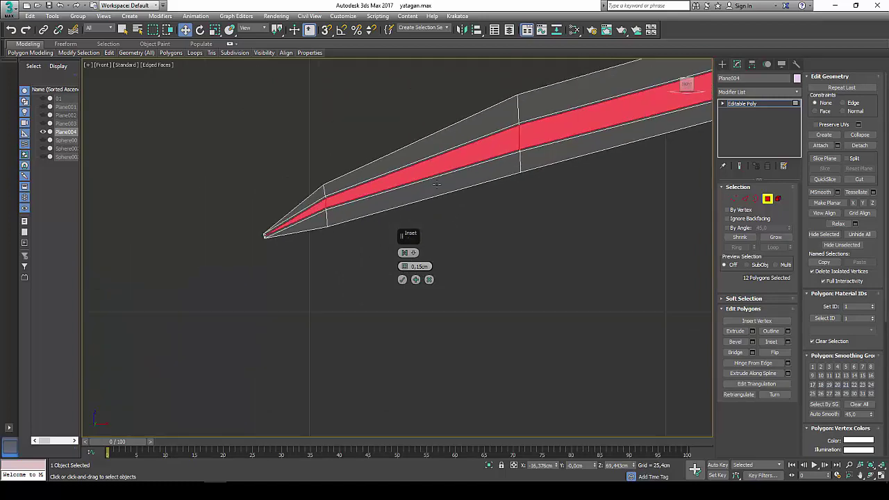
{"action": "scroll", "coordinate": [407, 186], "scroll_direction": "up", "scroll_amount": 1}
{"action": "scroll", "coordinate": [407, 186], "scroll_direction": "up", "scroll_amount": 1}
{"action": "scroll", "coordinate": [409, 180], "scroll_direction": "down", "scroll_amount": 2}
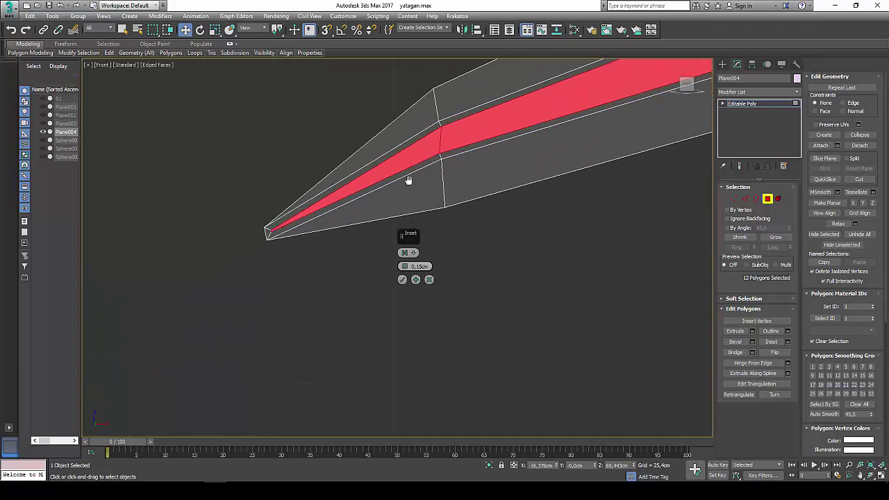
{"action": "scroll", "coordinate": [391, 210], "scroll_direction": "up", "scroll_amount": 1}
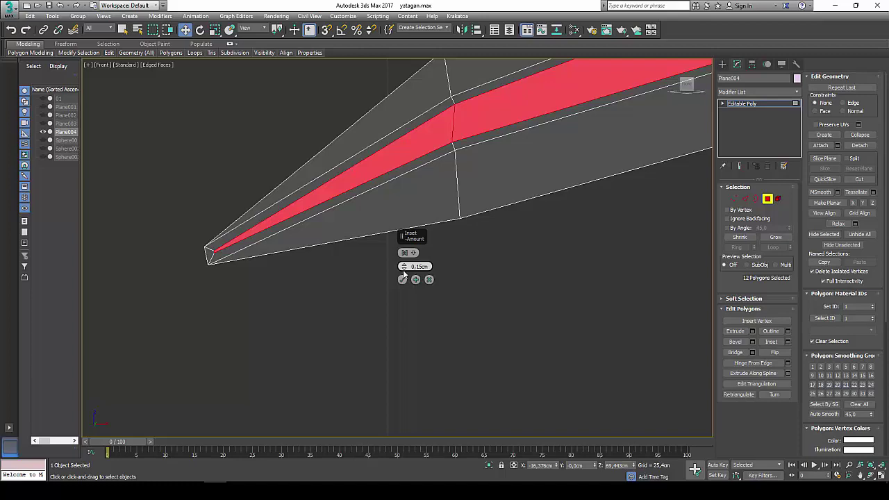
{"action": "scroll", "coordinate": [531, 180], "scroll_direction": "down", "scroll_amount": 3}
{"action": "scroll", "coordinate": [548, 167], "scroll_direction": "down", "scroll_amount": 3}
{"action": "mouse_move", "coordinate": [555, 164]}
{"action": "middle_mouse_down"}
{"action": "mouse_move", "coordinate": [305, 206]}
{"action": "mouse_move", "coordinate": [195, 208]}
{"action": "middle_mouse_up"}
{"action": "scroll", "coordinate": [195, 209], "scroll_direction": "down", "scroll_amount": 2}
{"action": "middle_click_drag", "start_coordinate": [563, 164], "coordinate": [351, 203]}
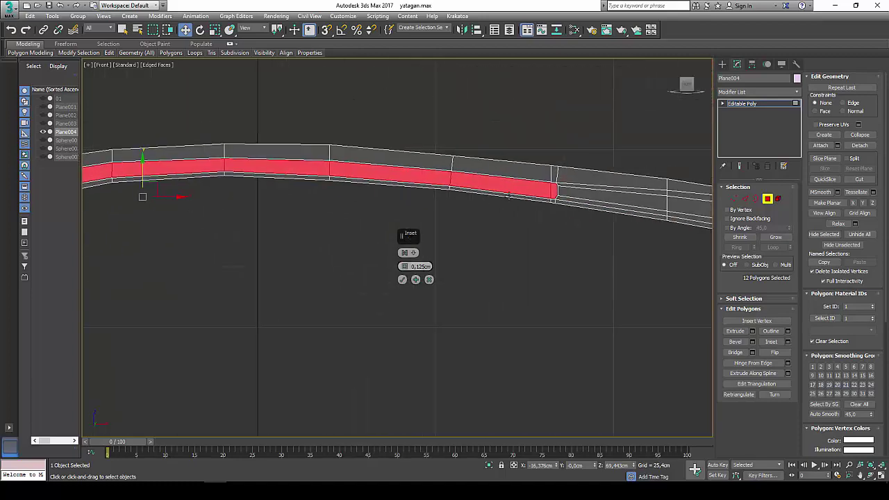
{"action": "scroll", "coordinate": [508, 197], "scroll_direction": "up", "scroll_amount": 2}
{"action": "scroll", "coordinate": [486, 222], "scroll_direction": "up", "scroll_amount": 2}
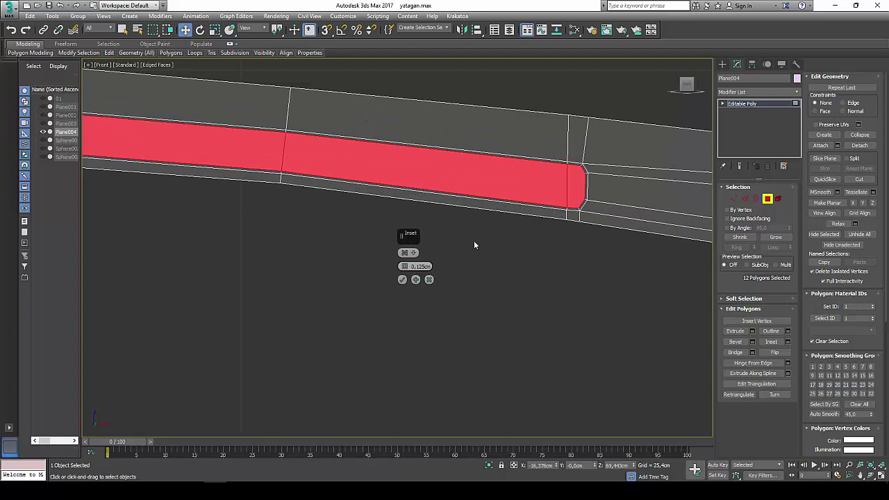
{"action": "left_click", "coordinate": [401, 280]}
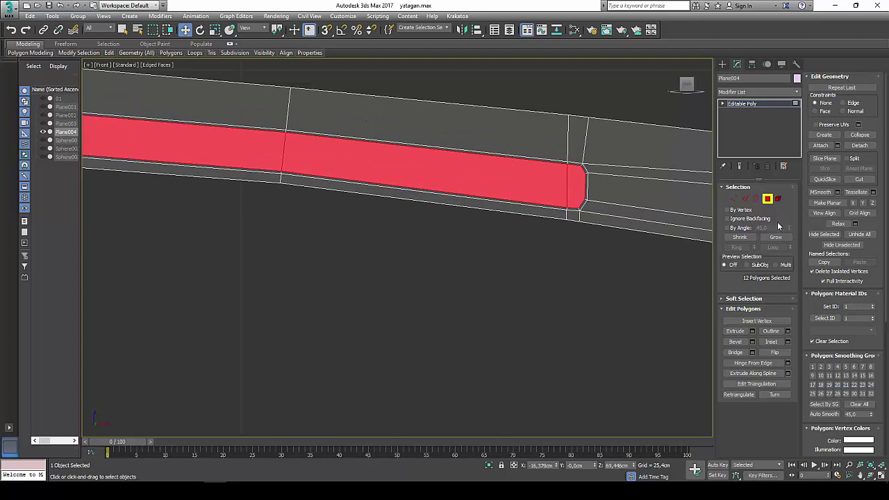
Extrude the inset band by -0.3cm in four-viewport layout to sink the fuller groove.
{"action": "left_click", "coordinate": [752, 332]}
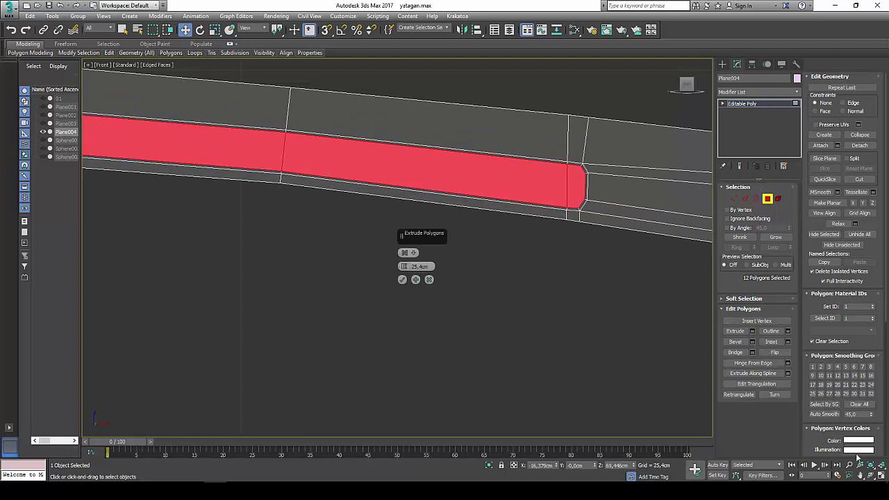
{"action": "left_click", "coordinate": [880, 475]}
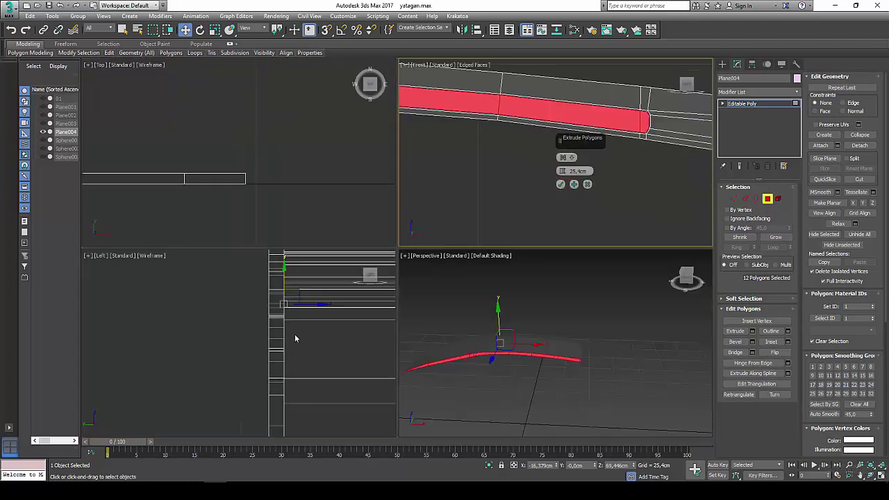
{"action": "middle_click_drag", "start_coordinate": [294, 334], "coordinate": [283, 338]}
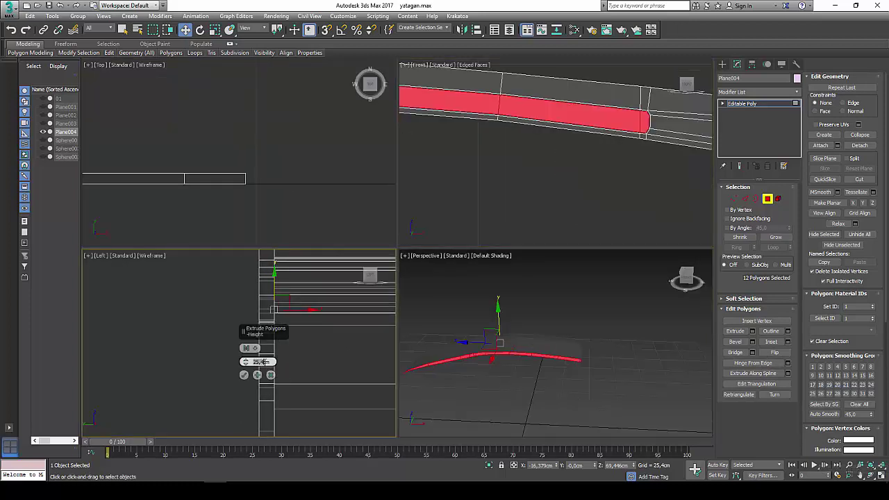
{"action": "type", "text": "0"}
{"action": "key", "text": "Return"}
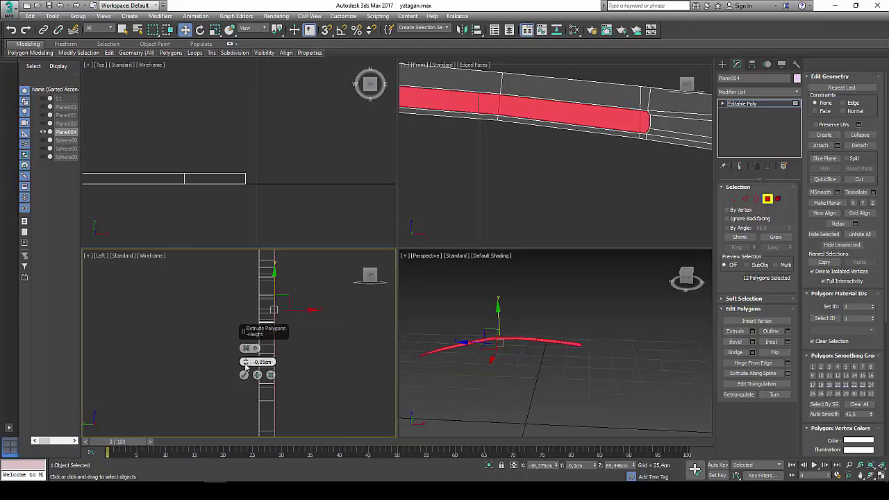
{"action": "left_click_drag", "start_coordinate": [244, 362], "coordinate": [246, 366]}
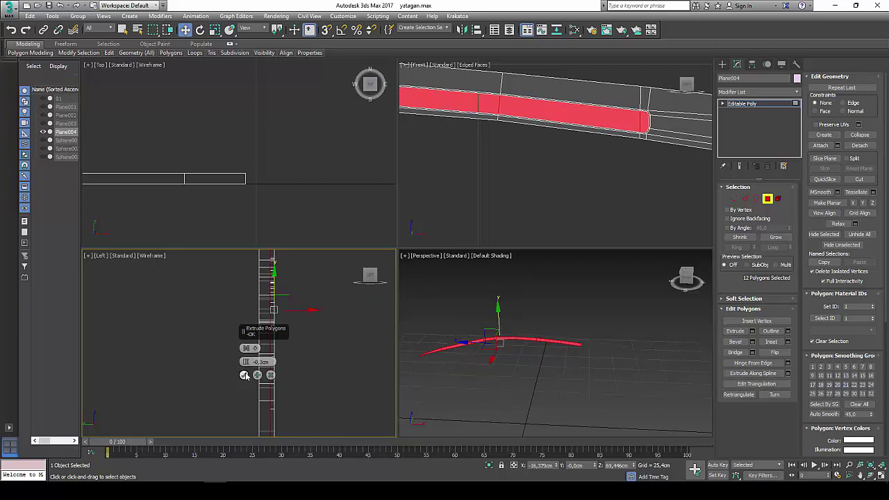
{"action": "left_click", "coordinate": [243, 375]}
{"action": "scroll", "coordinate": [287, 322], "scroll_direction": "up", "scroll_amount": 2}
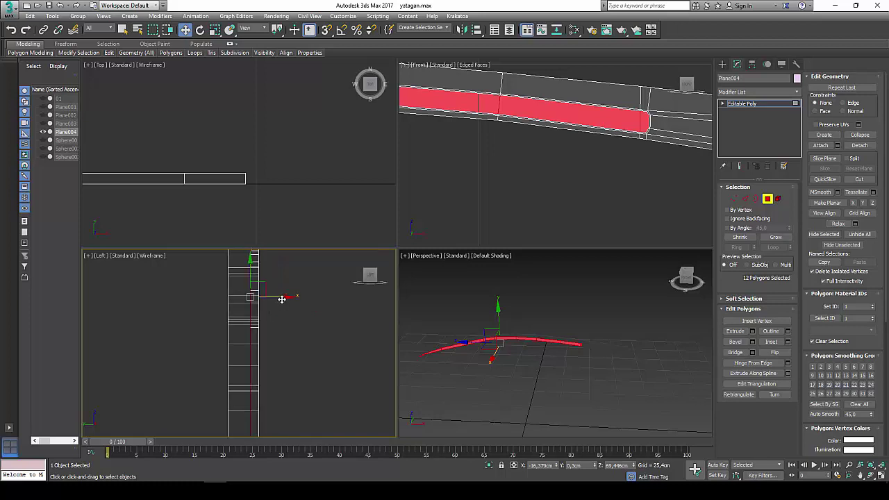
{"action": "left_click_drag", "start_coordinate": [280, 299], "coordinate": [283, 298]}
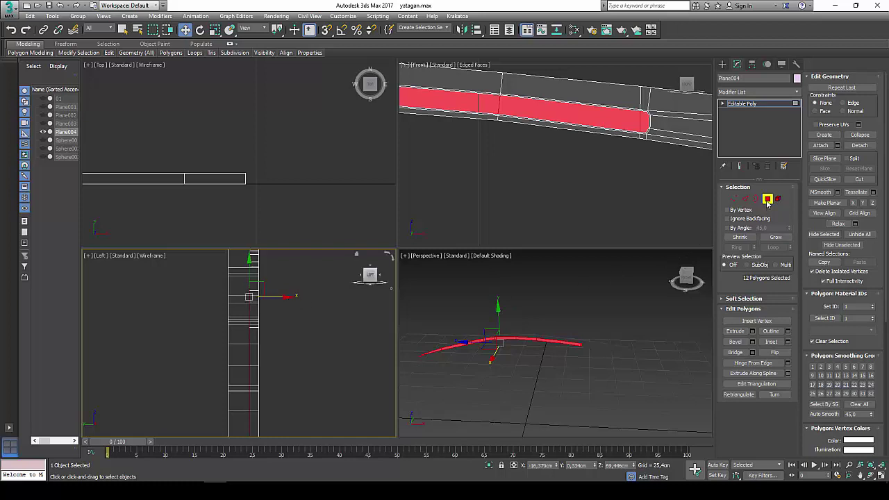
{"action": "mouse_move", "coordinate": [526, 339]}
{"action": "middle_mouse_down", "text": "alt"}
{"action": "mouse_move", "coordinate": [581, 327]}
{"action": "mouse_move", "coordinate": [575, 336]}
{"action": "middle_mouse_up", "text": "alt"}
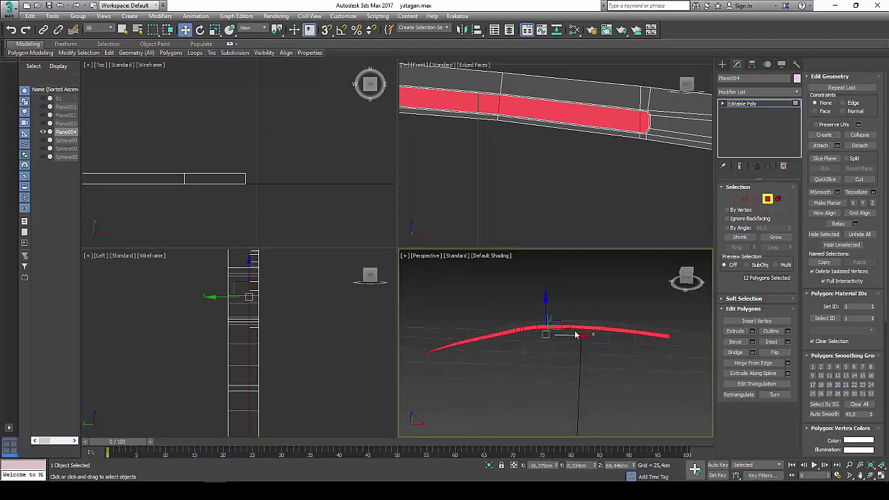
Maximize the Perspective view with edged faces shown and orbit to look along the blade.
{"action": "left_click", "coordinate": [881, 475]}
{"action": "left_click", "coordinate": [870, 476]}
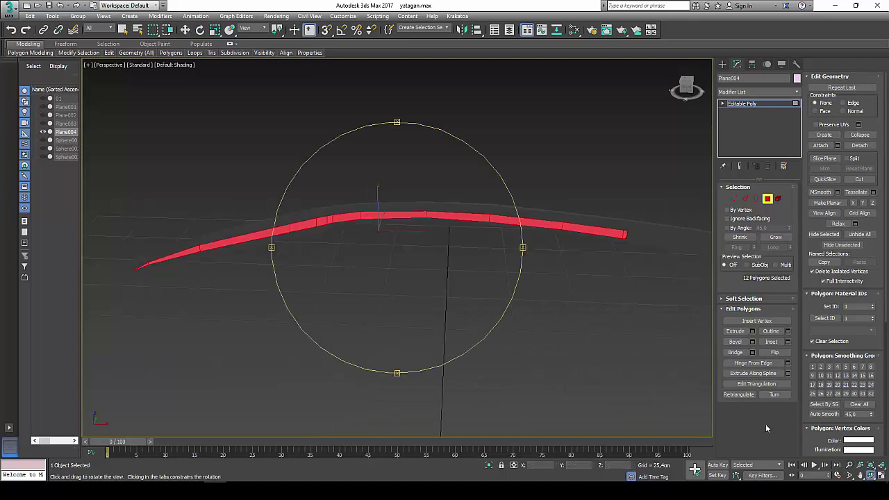
{"action": "key", "text": "F4"}
{"action": "mouse_move", "coordinate": [404, 276]}
{"action": "left_mouse_down"}
{"action": "mouse_move", "coordinate": [431, 260]}
{"action": "mouse_move", "coordinate": [379, 192]}
{"action": "mouse_move", "coordinate": [371, 222]}
{"action": "mouse_move", "coordinate": [298, 257]}
{"action": "mouse_move", "coordinate": [327, 248]}
{"action": "mouse_move", "coordinate": [367, 190]}
{"action": "mouse_move", "coordinate": [368, 207]}
{"action": "left_mouse_up"}
{"action": "scroll", "coordinate": [427, 250], "scroll_direction": "up", "scroll_amount": 4}
{"action": "key", "text": "w"}
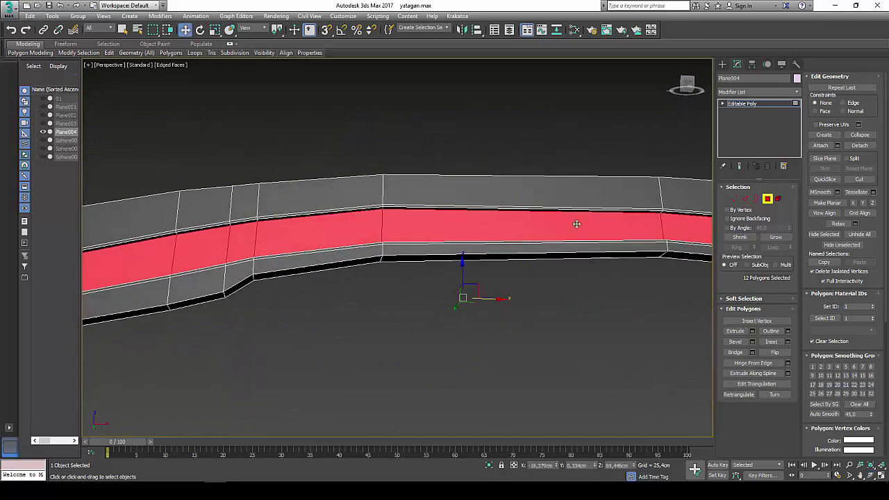
{"action": "mouse_move", "coordinate": [311, 266]}
{"action": "middle_mouse_down", "text": "alt"}
{"action": "mouse_move", "coordinate": [284, 252]}
{"action": "mouse_move", "coordinate": [304, 257]}
{"action": "mouse_move", "coordinate": [290, 285]}
{"action": "mouse_move", "coordinate": [369, 215]}
{"action": "mouse_move", "coordinate": [326, 241]}
{"action": "middle_mouse_up", "text": "alt"}
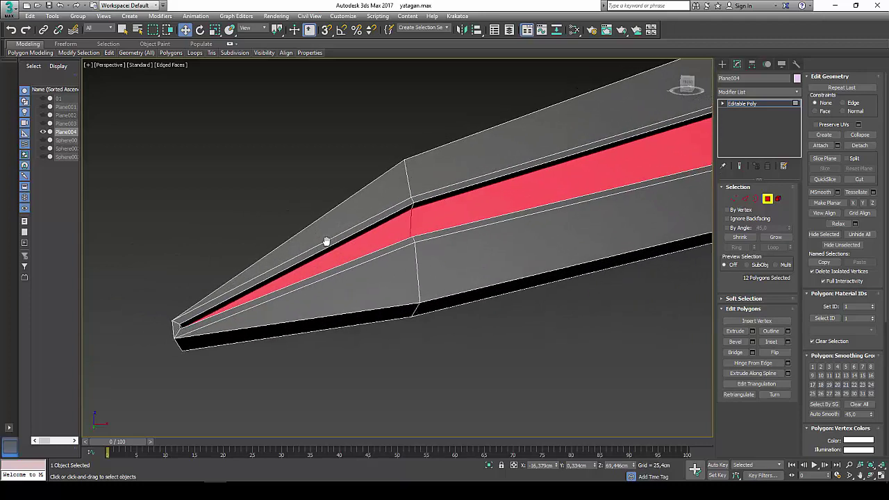
Inset the recessed fuller polygons by 0.025cm, then zoom out to the whole blade.
{"action": "left_click", "coordinate": [787, 342]}
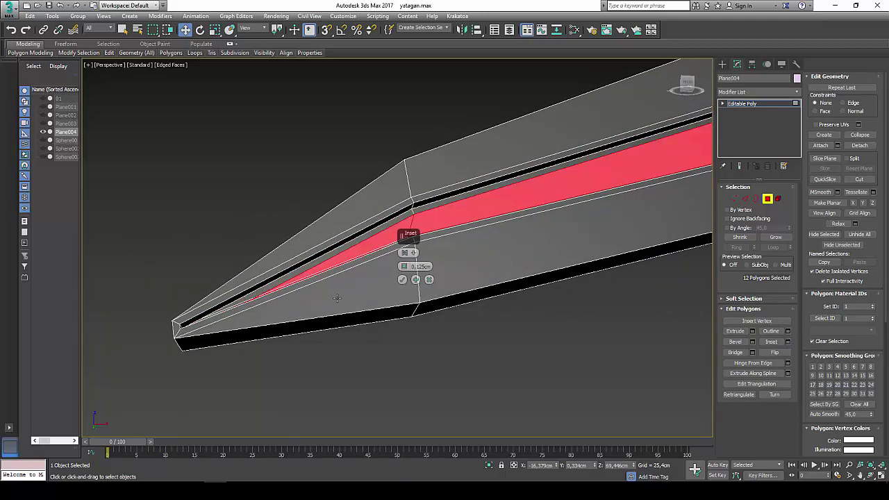
{"action": "right_click", "coordinate": [405, 268]}
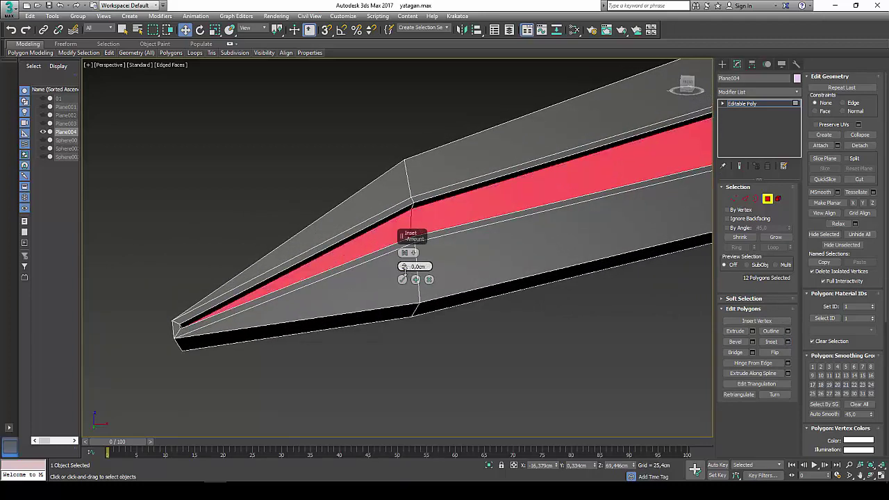
{"action": "left_click_drag", "start_coordinate": [405, 269], "coordinate": [304, 274]}
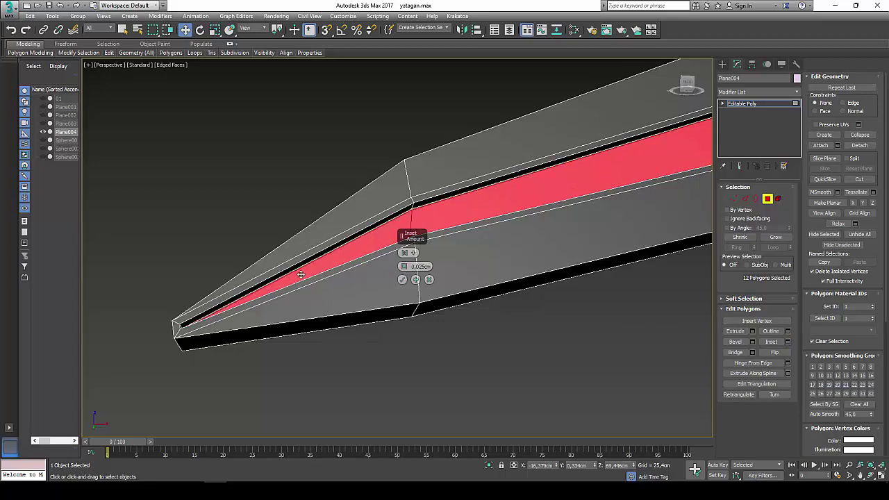
{"action": "scroll", "coordinate": [303, 275], "scroll_direction": "up", "scroll_amount": 3}
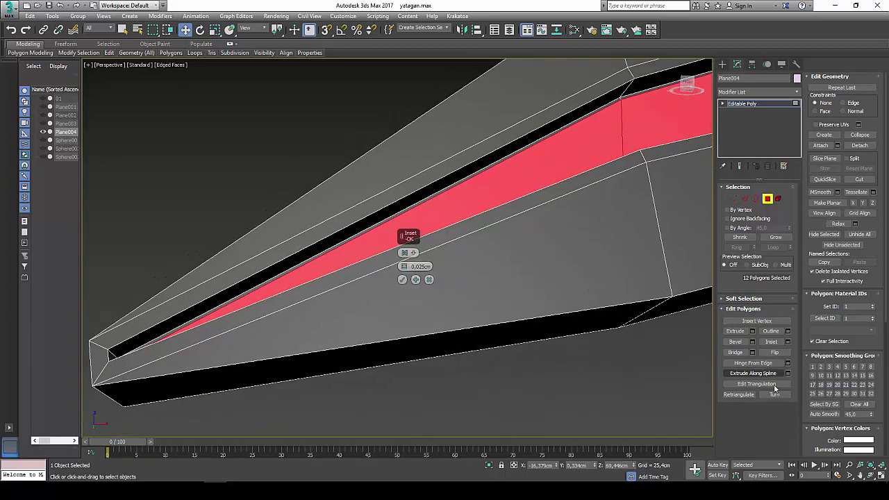
{"action": "left_click", "coordinate": [401, 281]}
{"action": "scroll", "coordinate": [402, 280], "scroll_direction": "down", "scroll_amount": 2}
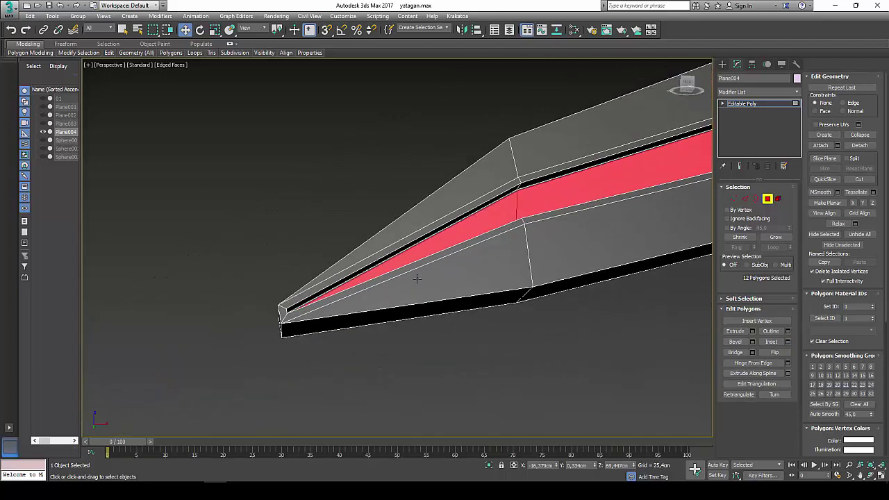
{"action": "scroll", "coordinate": [375, 271], "scroll_direction": "down", "scroll_amount": 2}
{"action": "scroll", "coordinate": [352, 253], "scroll_direction": "down", "scroll_amount": 2}
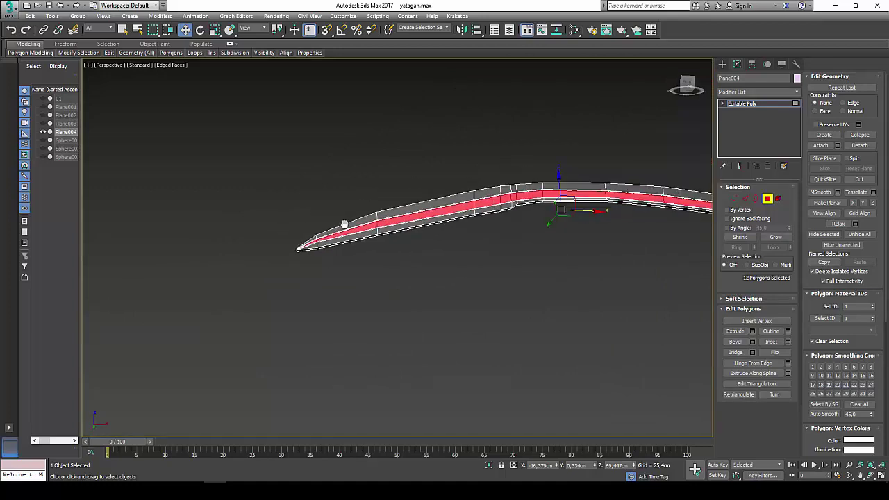
{"action": "middle_click_drag", "start_coordinate": [343, 224], "coordinate": [264, 220]}
{"action": "scroll", "coordinate": [391, 217], "scroll_direction": "down", "scroll_amount": 2}
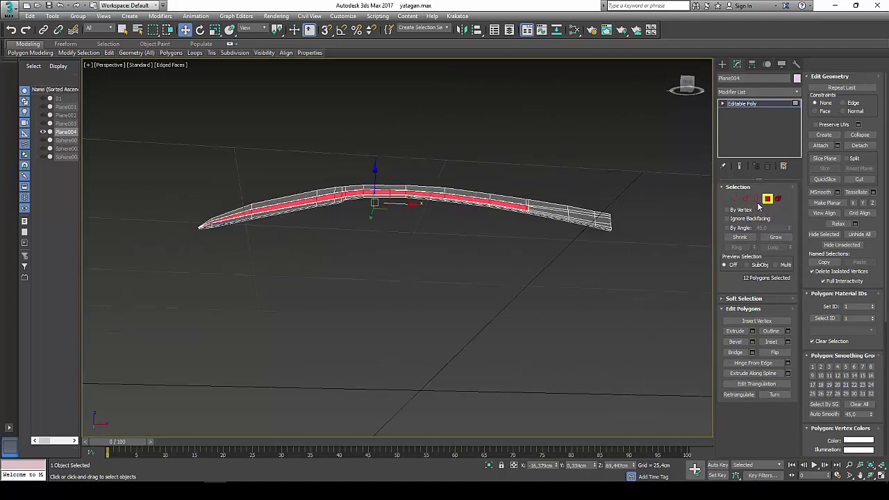
Exit Polygon mode and orbit around the finished blade, toggling edged faces.
{"action": "left_click", "coordinate": [767, 200]}
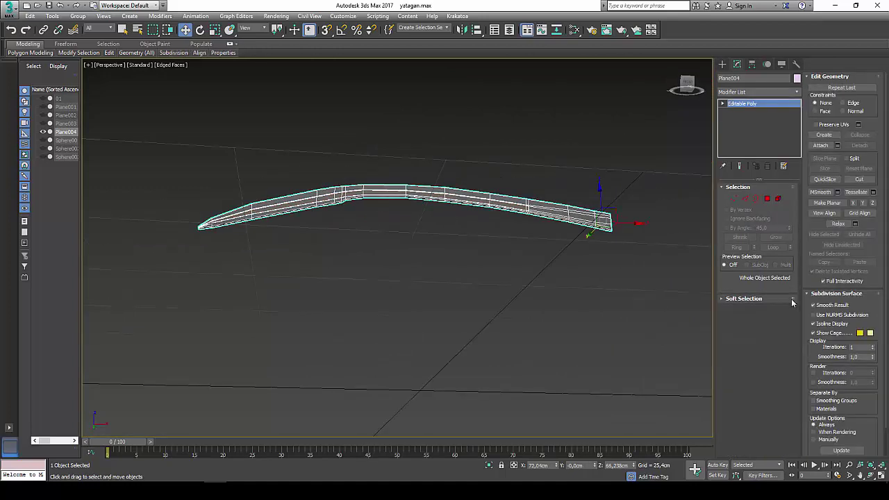
{"action": "left_click", "coordinate": [872, 476]}
{"action": "left_click_drag", "start_coordinate": [452, 233], "coordinate": [441, 265]}
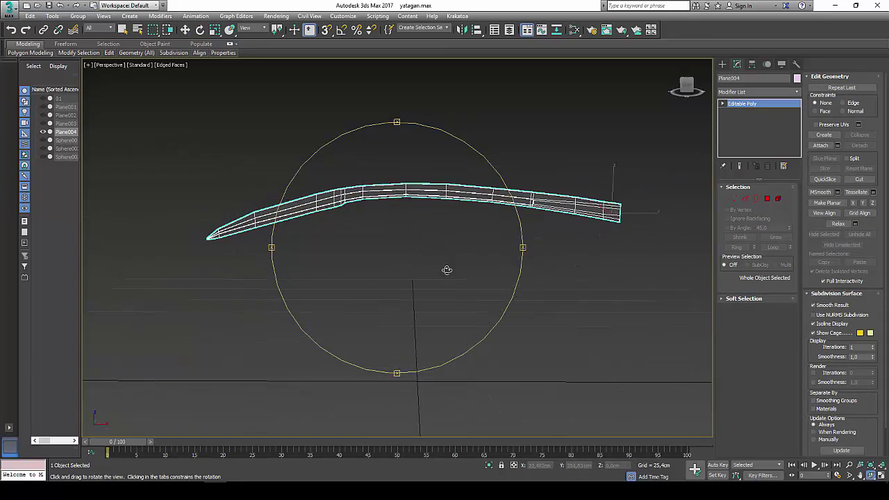
{"action": "mouse_move", "coordinate": [416, 226]}
{"action": "left_mouse_down"}
{"action": "mouse_move", "coordinate": [429, 224]}
{"action": "mouse_move", "coordinate": [423, 218]}
{"action": "left_mouse_up"}
{"action": "key", "text": "F4"}
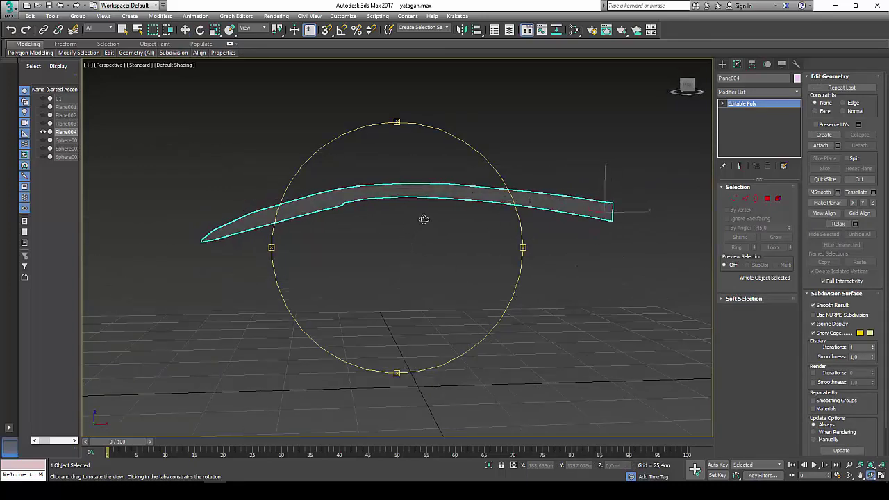
{"action": "key", "text": "w"}
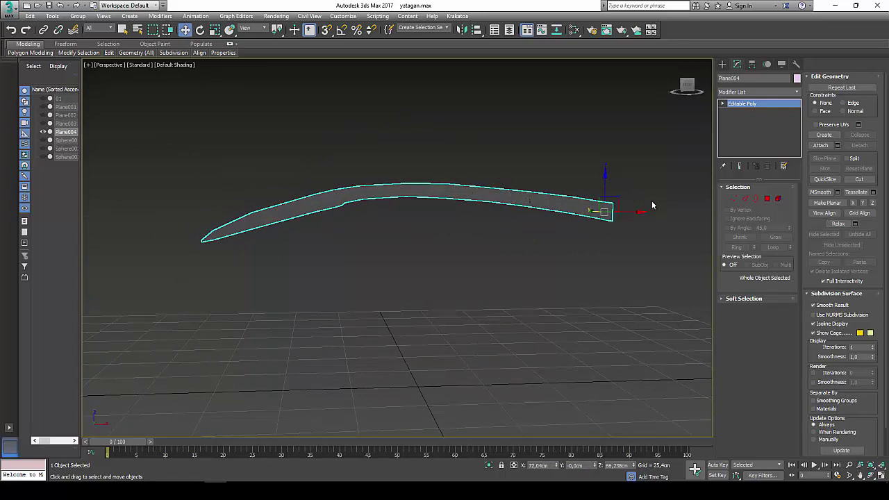
{"action": "key", "text": "F4"}
Use Unhide All to bring back the reference photo, scabbard and hilt.
{"action": "left_click", "coordinate": [797, 92]}
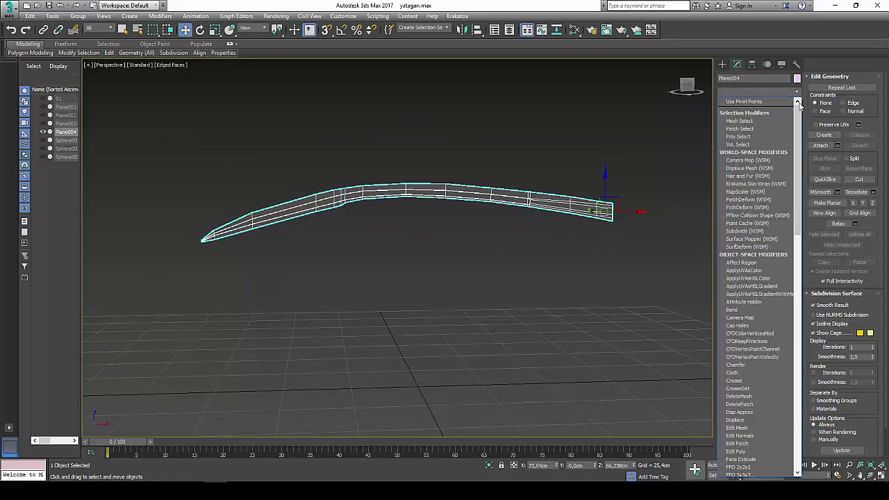
{"action": "left_click", "coordinate": [797, 92]}
{"action": "right_click", "coordinate": [551, 262]}
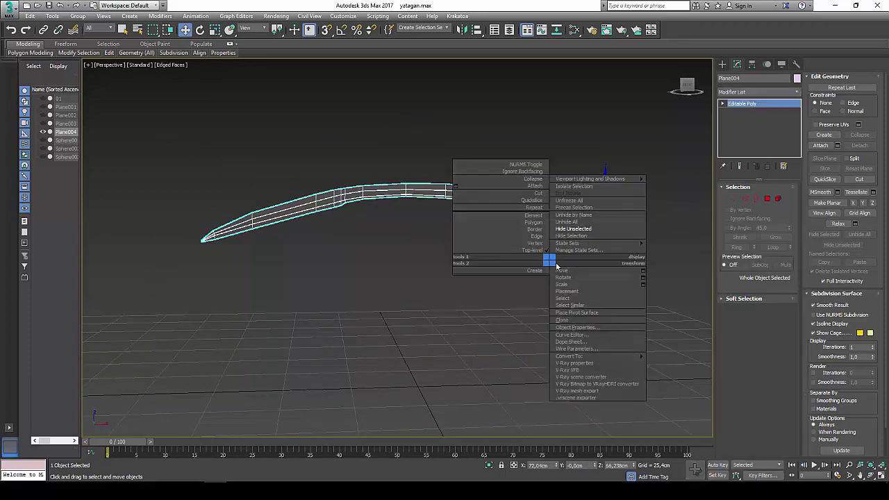
{"action": "left_click", "coordinate": [566, 222]}
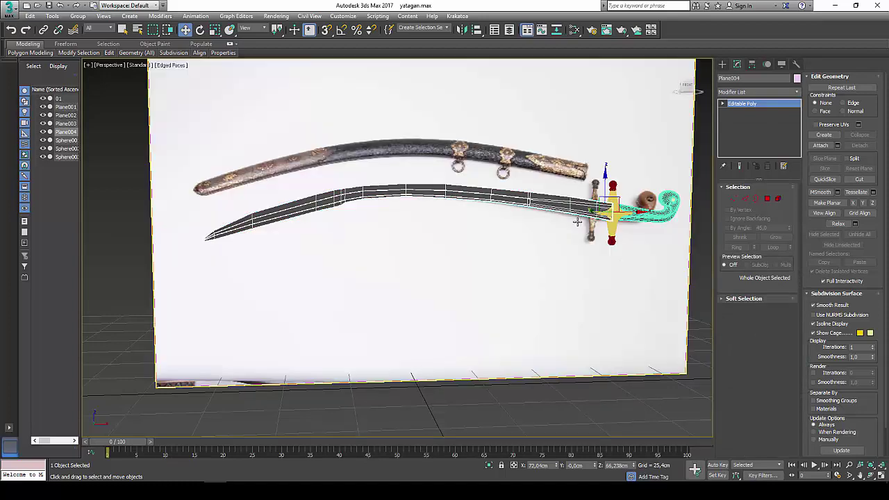
{"action": "left_click", "coordinate": [882, 476]}
Move the blade up in the Front view so its base lines up inside the guard.
{"action": "scroll", "coordinate": [468, 130], "scroll_direction": "down", "scroll_amount": 2}
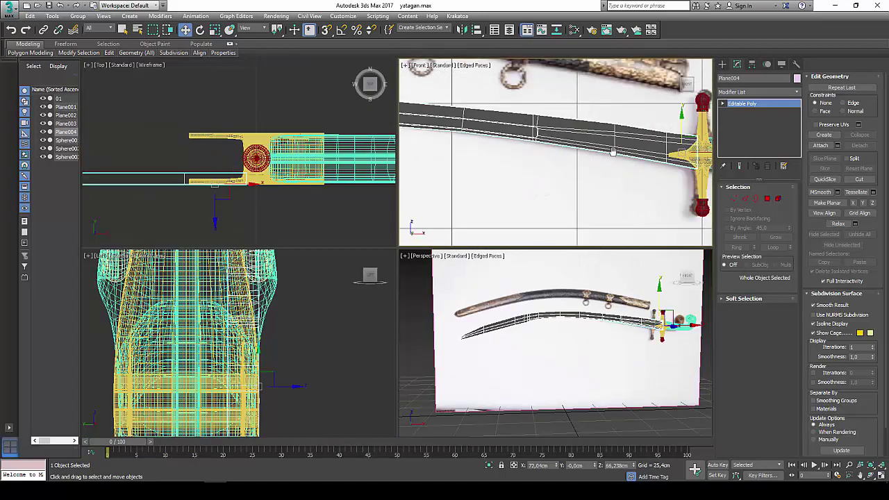
{"action": "scroll", "coordinate": [566, 125], "scroll_direction": "up", "scroll_amount": 2}
{"action": "scroll", "coordinate": [566, 125], "scroll_direction": "up", "scroll_amount": 2}
{"action": "left_click_drag", "start_coordinate": [566, 120], "coordinate": [565, 125]}
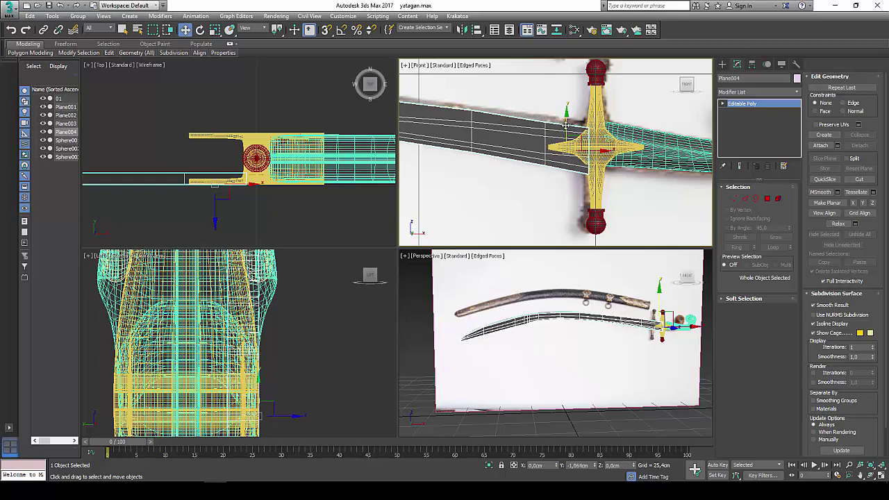
{"action": "scroll", "coordinate": [605, 149], "scroll_direction": "up", "scroll_amount": 3}
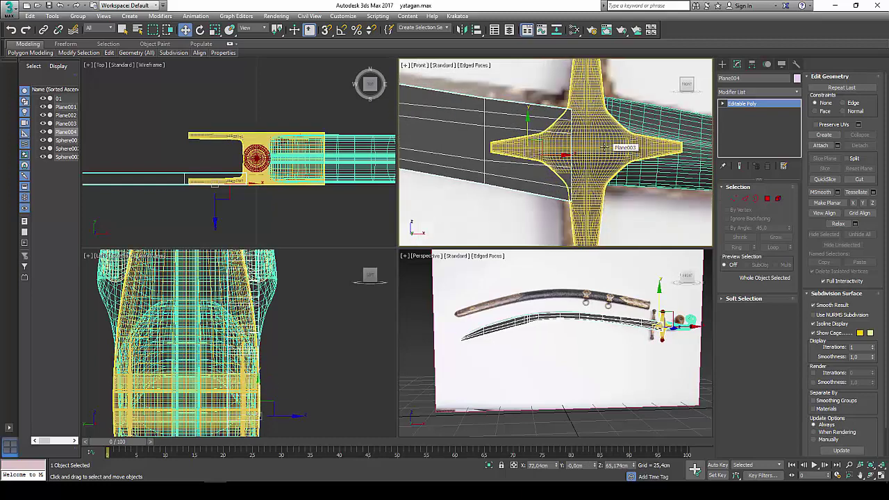
{"action": "mouse_move", "coordinate": [559, 138]}
{"action": "left_mouse_down"}
{"action": "mouse_move", "coordinate": [528, 122]}
{"action": "mouse_move", "coordinate": [541, 113]}
{"action": "left_mouse_up"}
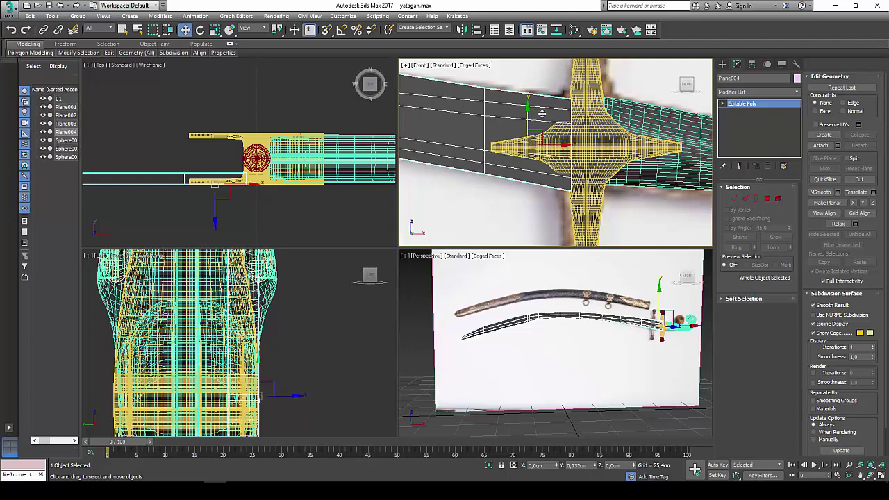
{"action": "left_click_drag", "start_coordinate": [541, 113], "coordinate": [542, 113]}
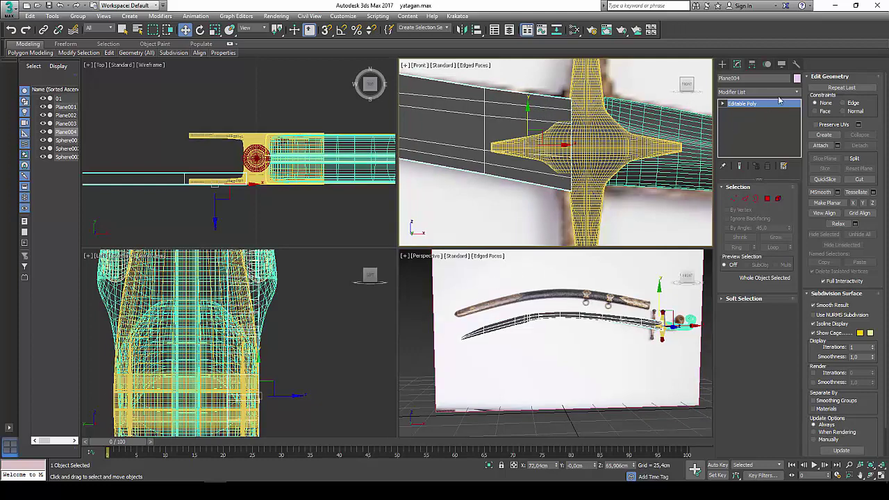
Slide the blade sideways in the Left view to centre it within the hilt's thickness.
{"action": "scroll", "coordinate": [311, 326], "scroll_direction": "down", "scroll_amount": 3}
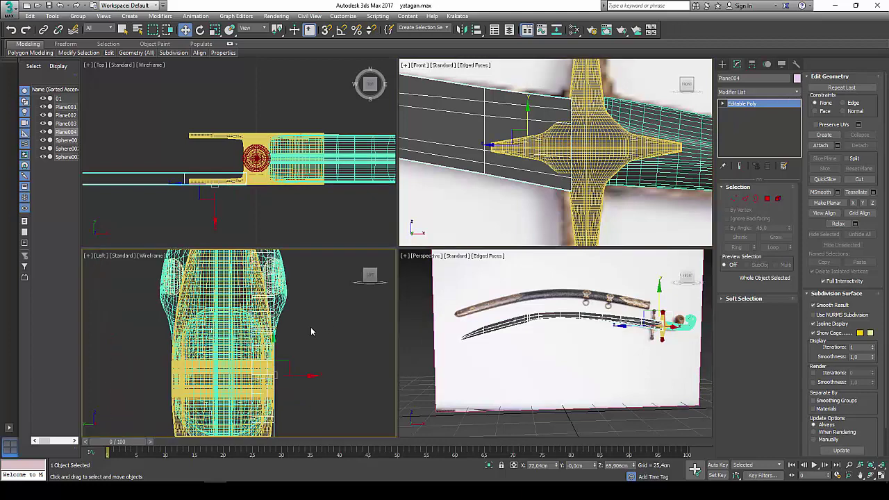
{"action": "scroll", "coordinate": [310, 326], "scroll_direction": "down", "scroll_amount": 2}
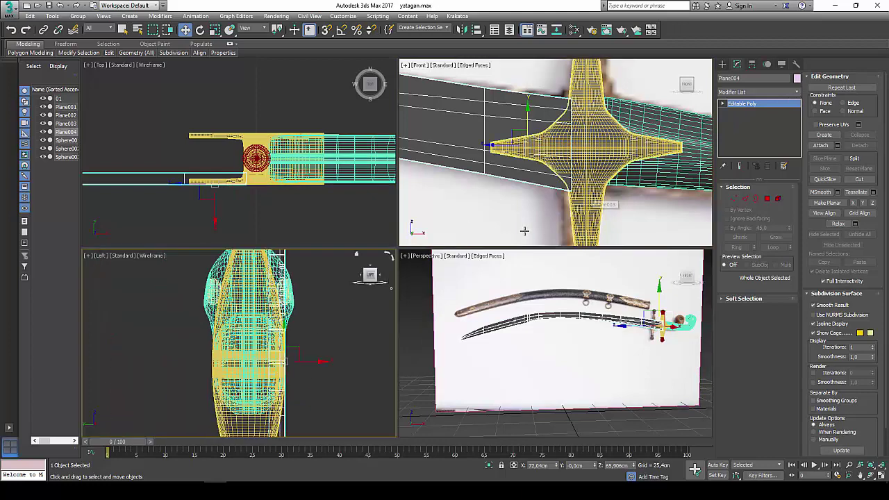
{"action": "left_click_drag", "start_coordinate": [306, 362], "coordinate": [283, 365]}
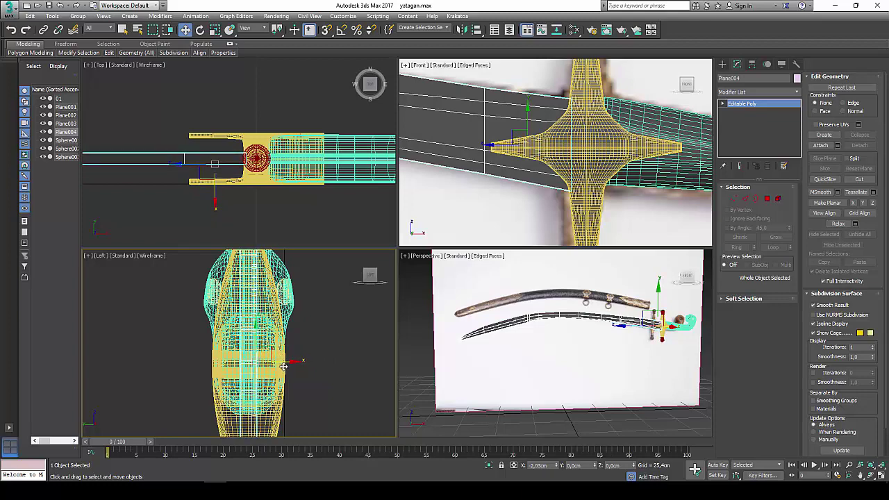
{"action": "left_click", "coordinate": [881, 476]}
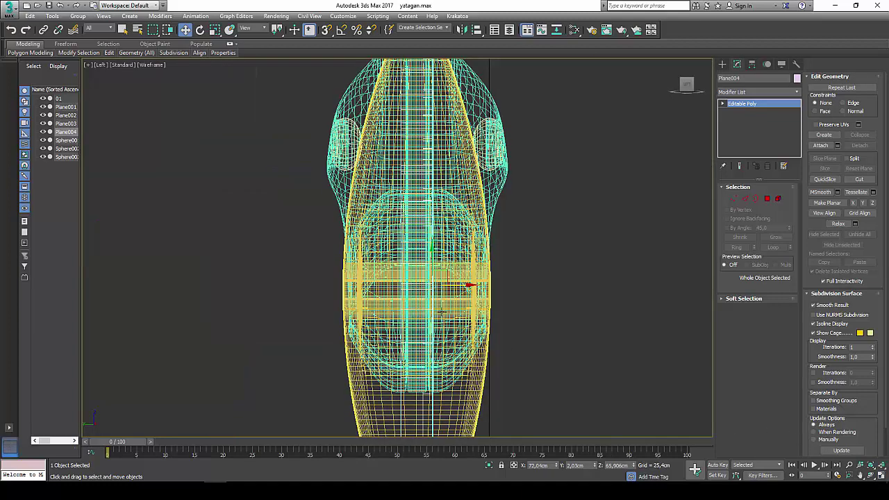
{"action": "left_click_drag", "start_coordinate": [456, 288], "coordinate": [452, 287]}
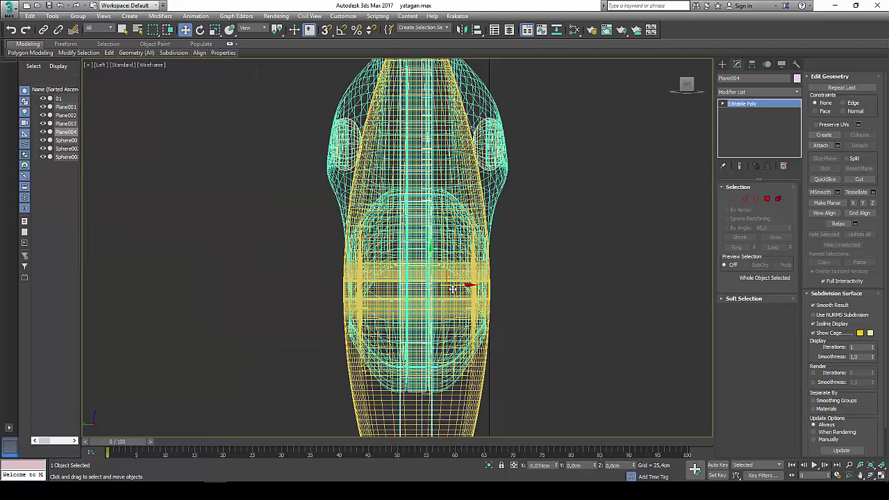
{"action": "left_click", "coordinate": [796, 91]}
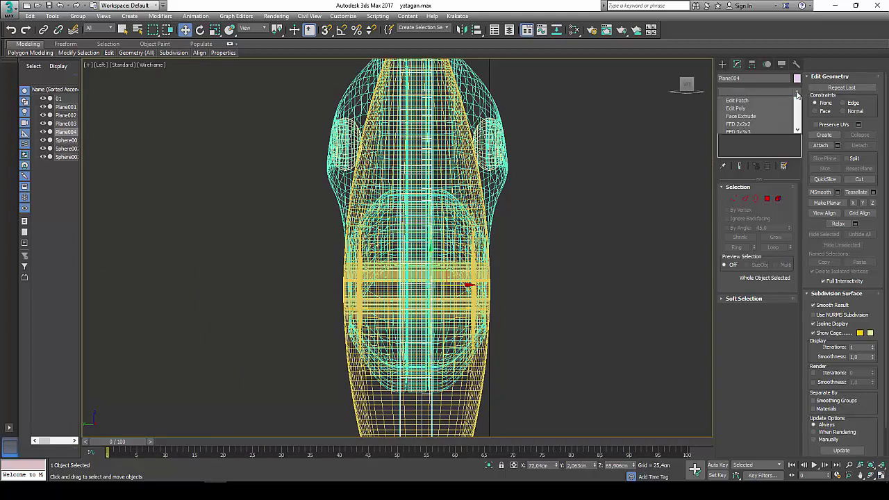
{"action": "left_click_drag", "start_coordinate": [798, 210], "coordinate": [799, 379]}
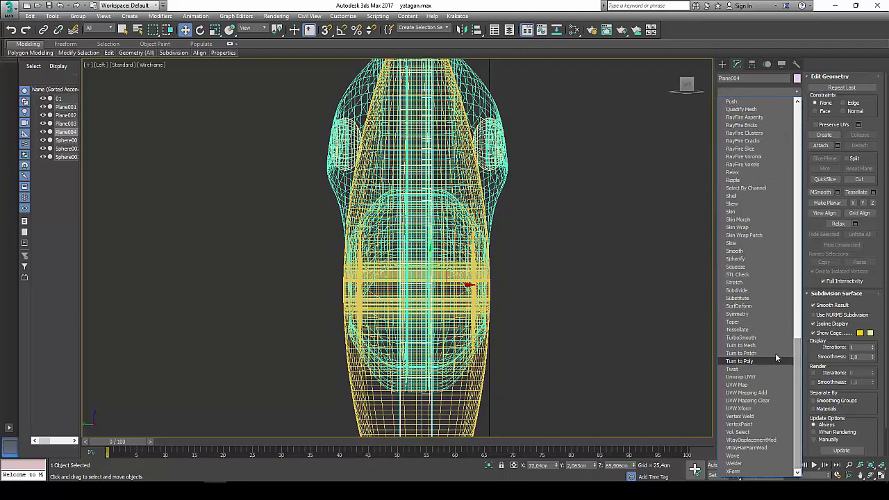
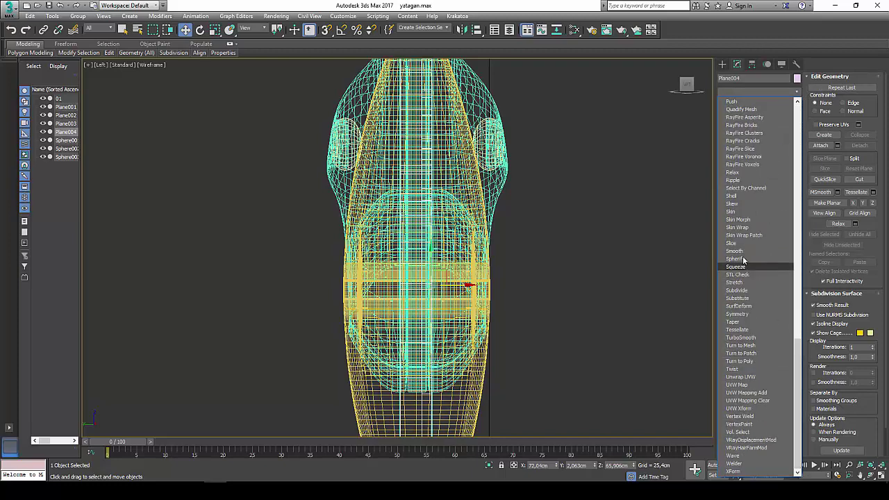
Add a Symmetry modifier to Plane004 and hide all other objects.
{"action": "left_click", "coordinate": [740, 315]}
{"action": "right_click", "coordinate": [478, 239]}
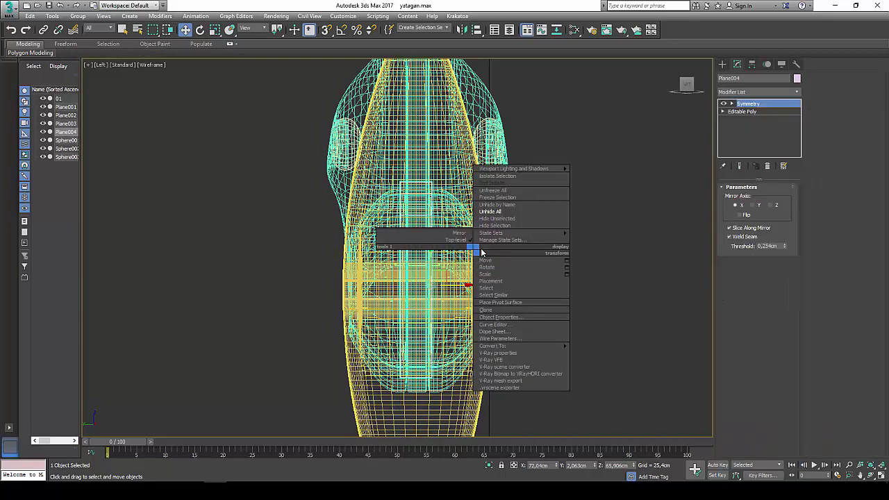
{"action": "left_click", "coordinate": [504, 223]}
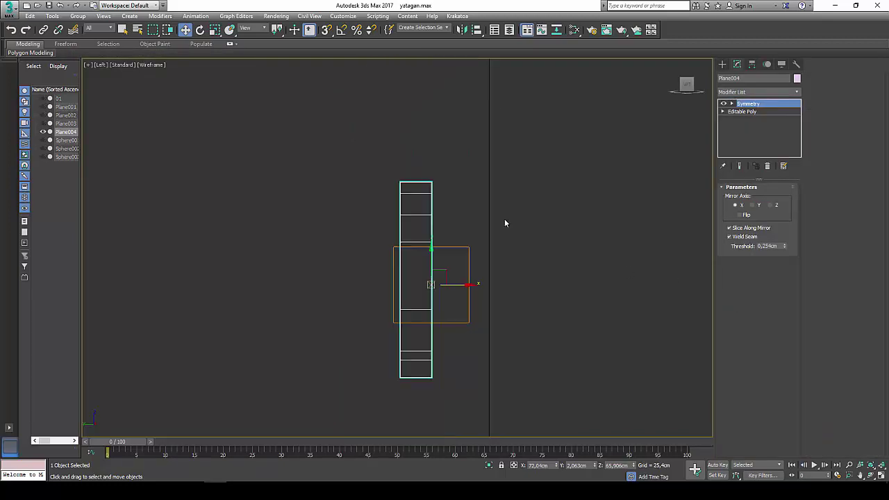
Set the Symmetry mirror axis to Z, toggling Flip on and then back off.
{"action": "left_click", "coordinate": [753, 207]}
{"action": "left_click", "coordinate": [769, 206]}
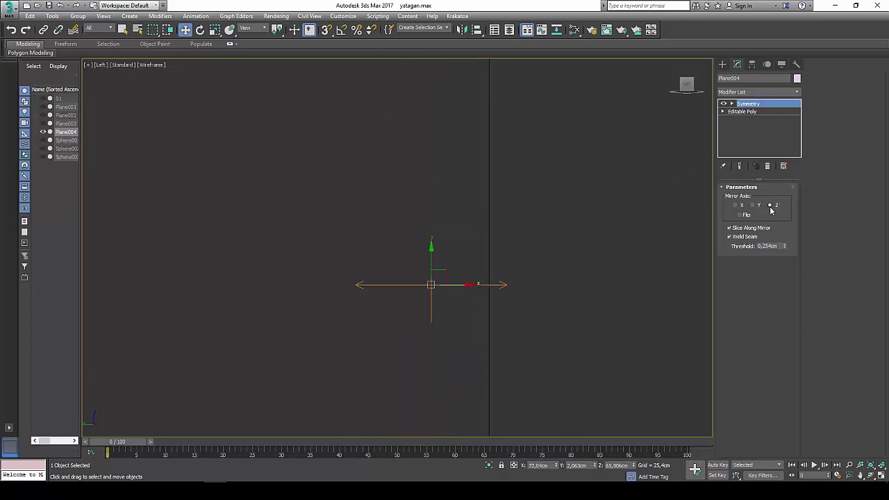
{"action": "left_click", "coordinate": [740, 215]}
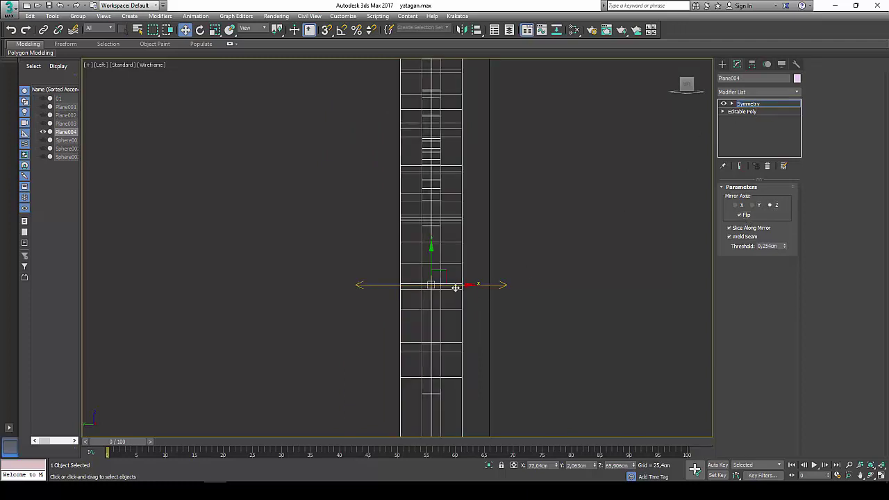
{"action": "left_click_drag", "start_coordinate": [457, 286], "coordinate": [454, 285]}
{"action": "left_click", "coordinate": [881, 476]}
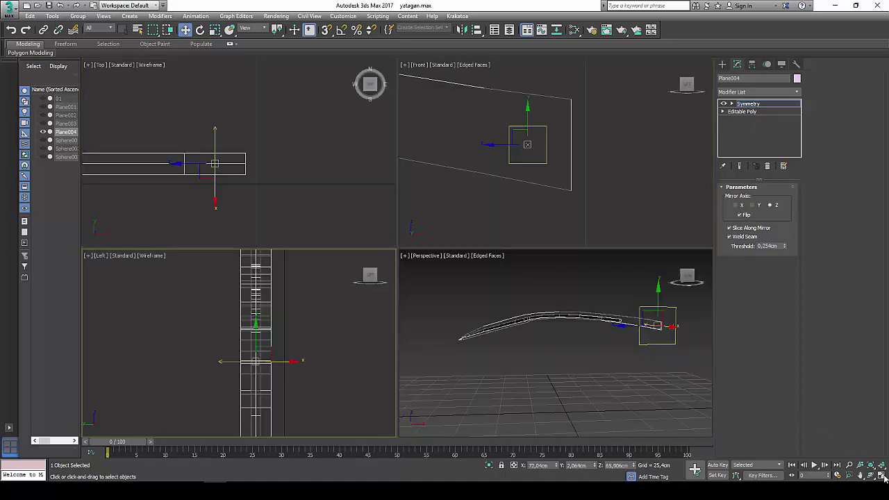
{"action": "left_click", "coordinate": [739, 215]}
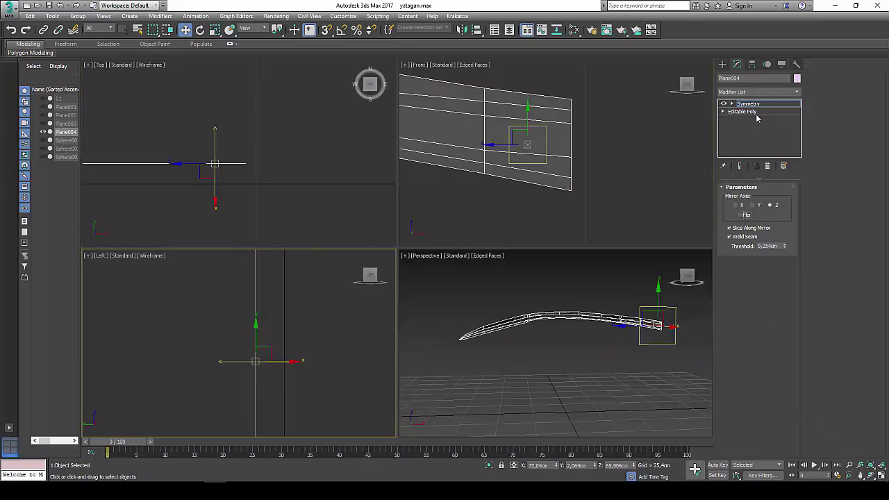
Unhide all hidden sword parts and reference images.
{"action": "right_click", "coordinate": [296, 353]}
{"action": "left_click", "coordinate": [283, 368]}
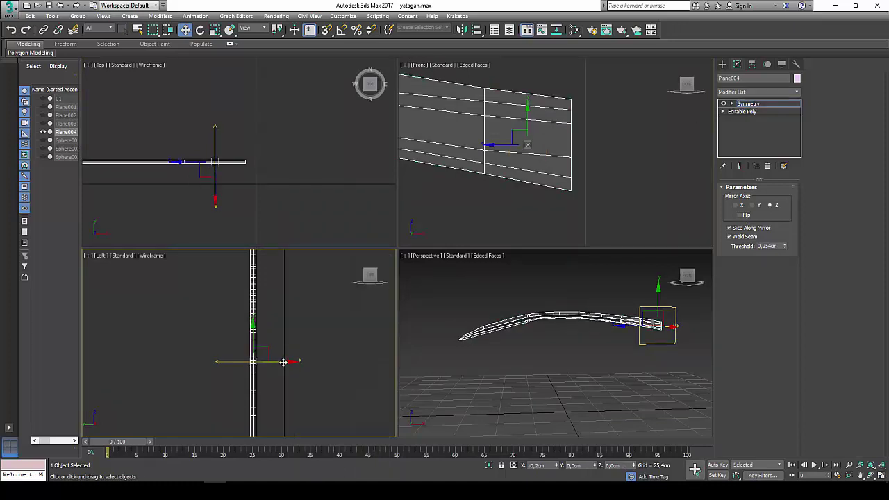
{"action": "right_click", "coordinate": [283, 338]}
{"action": "left_click", "coordinate": [306, 314]}
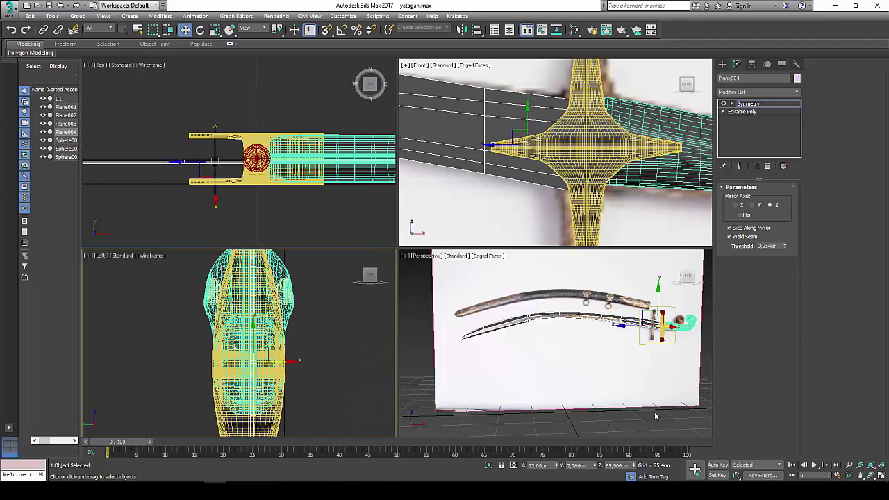
In the maximized Left view, shift Plane004 slightly left along X.
{"action": "left_click", "coordinate": [882, 475]}
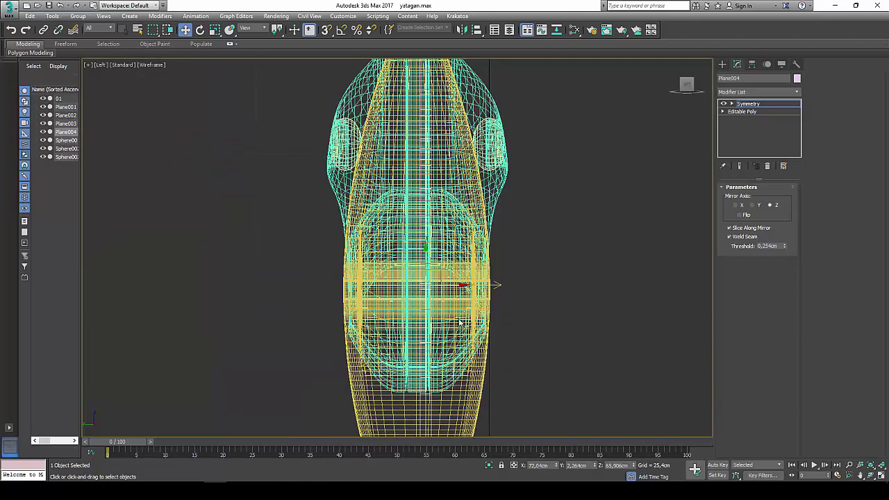
{"action": "left_click_drag", "start_coordinate": [452, 285], "coordinate": [443, 285]}
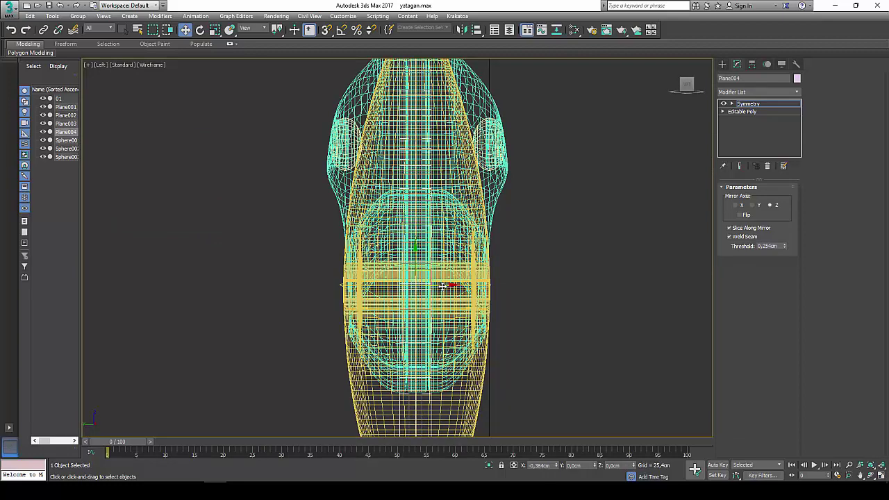
{"action": "scroll", "coordinate": [431, 284], "scroll_direction": "up", "scroll_amount": 2}
{"action": "scroll", "coordinate": [414, 289], "scroll_direction": "up", "scroll_amount": 2}
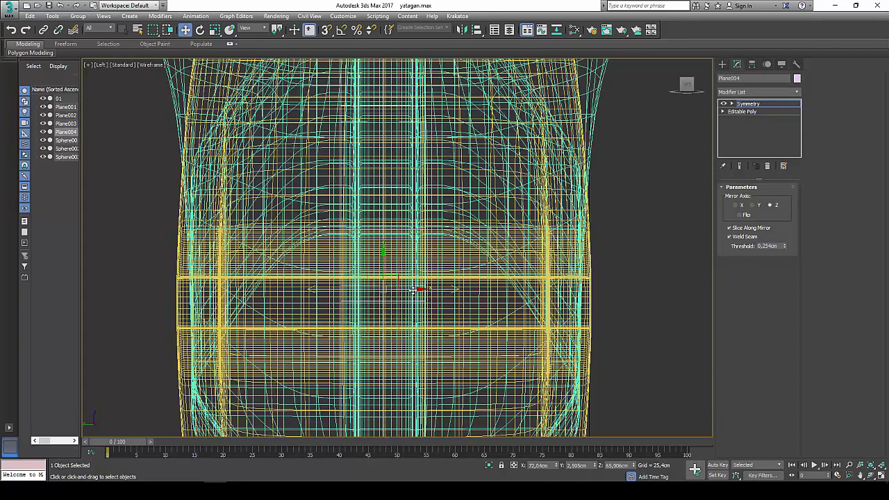
{"action": "scroll", "coordinate": [413, 290], "scroll_direction": "down", "scroll_amount": 3}
{"action": "scroll", "coordinate": [413, 289], "scroll_direction": "down", "scroll_amount": 2}
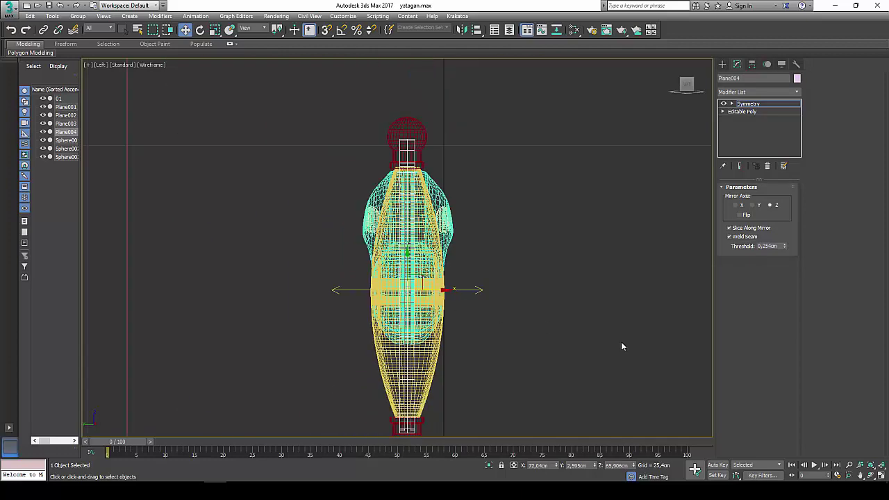
{"action": "left_click", "coordinate": [881, 475]}
Activate the Front view and make the Symmetry modifier current in the stack.
{"action": "right_click", "coordinate": [514, 324]}
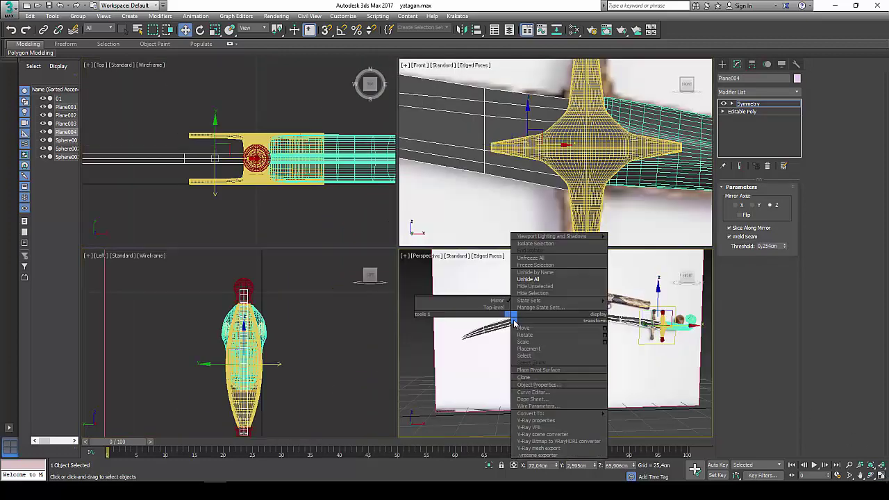
{"action": "left_click", "coordinate": [753, 105]}
{"action": "left_click", "coordinate": [753, 104]}
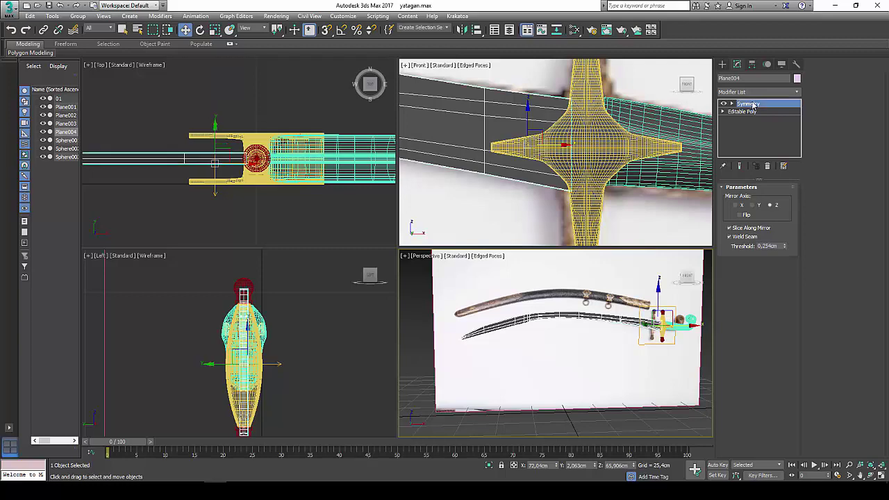
{"action": "left_click", "coordinate": [508, 158]}
{"action": "right_click", "coordinate": [531, 166]}
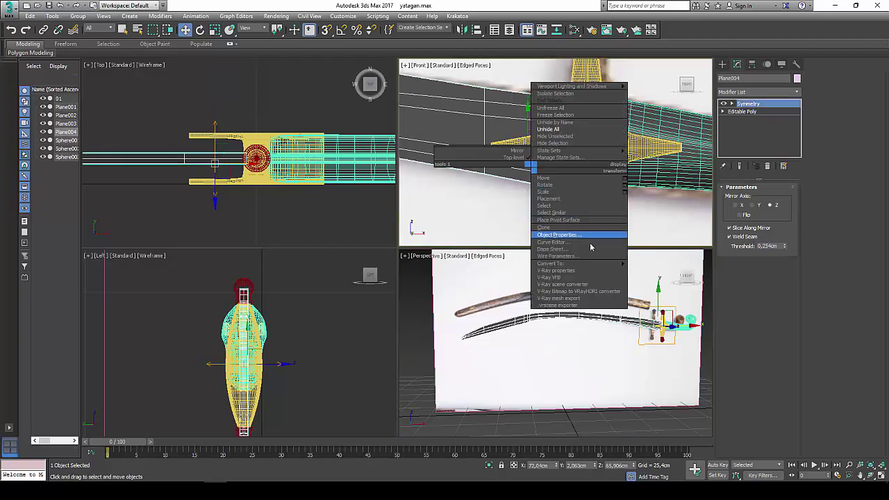
{"action": "left_click", "coordinate": [797, 92]}
Add an Edit Poly modifier above Symmetry and hide everything except the blade.
{"action": "left_click", "coordinate": [797, 93]}
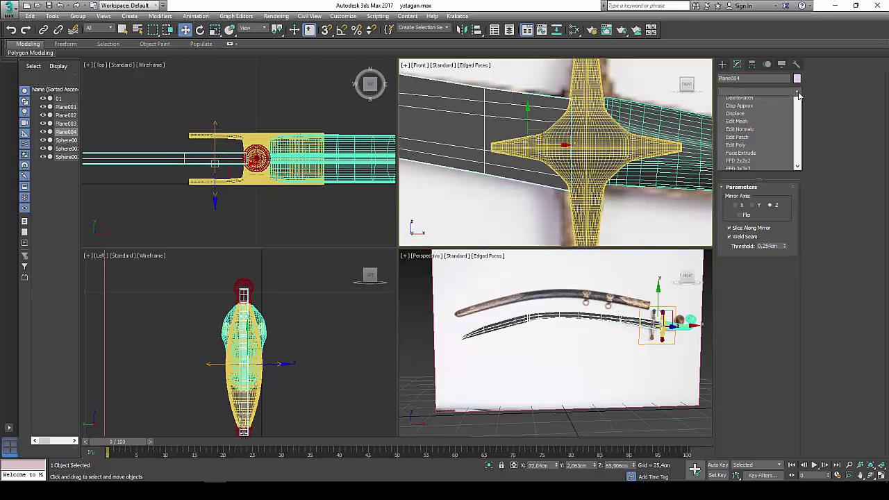
{"action": "left_click_drag", "start_coordinate": [797, 108], "coordinate": [796, 189]}
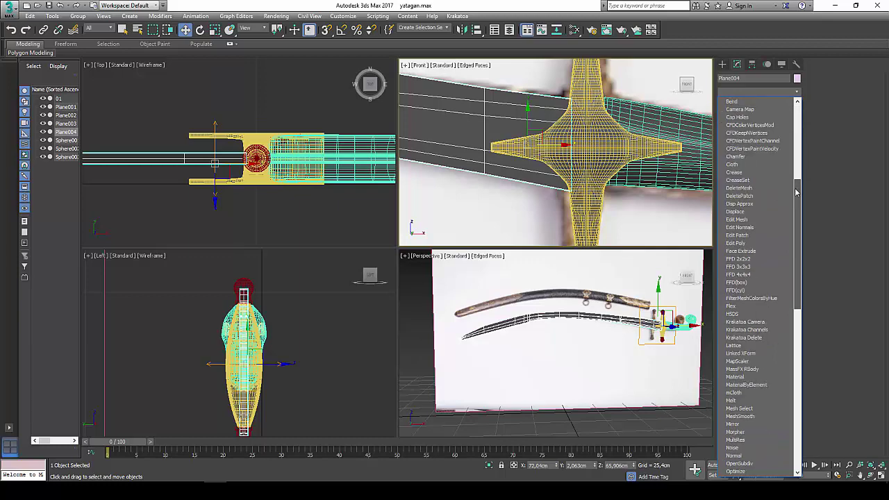
{"action": "left_click", "coordinate": [752, 245]}
{"action": "left_click", "coordinate": [606, 316]}
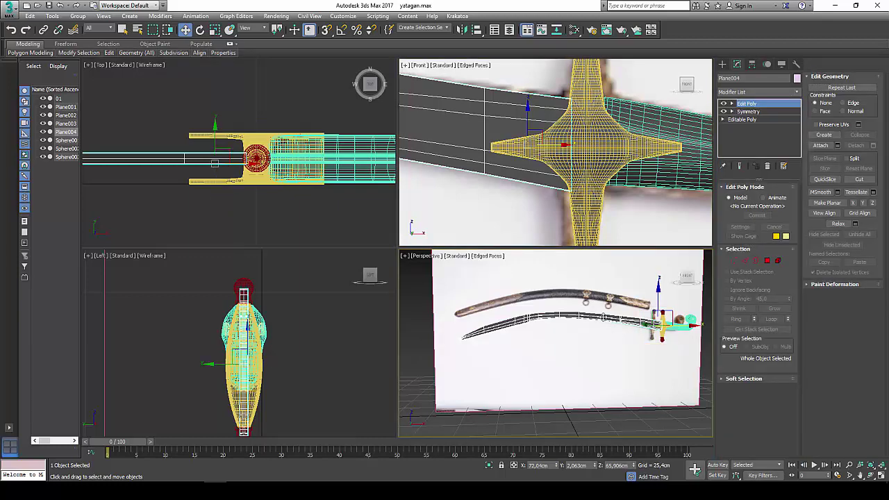
{"action": "right_click", "coordinate": [599, 315]}
{"action": "left_click", "coordinate": [628, 285]}
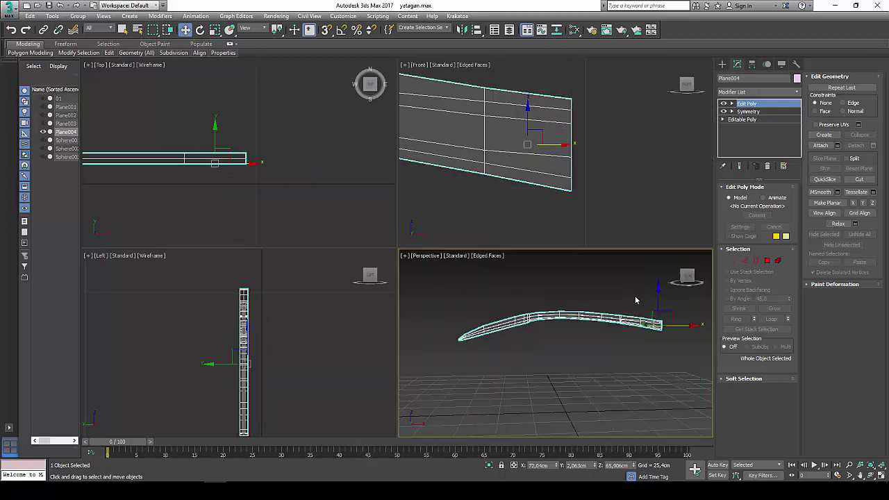
Maximize the Perspective view and zoom in on the blade's end.
{"action": "left_click", "coordinate": [881, 476]}
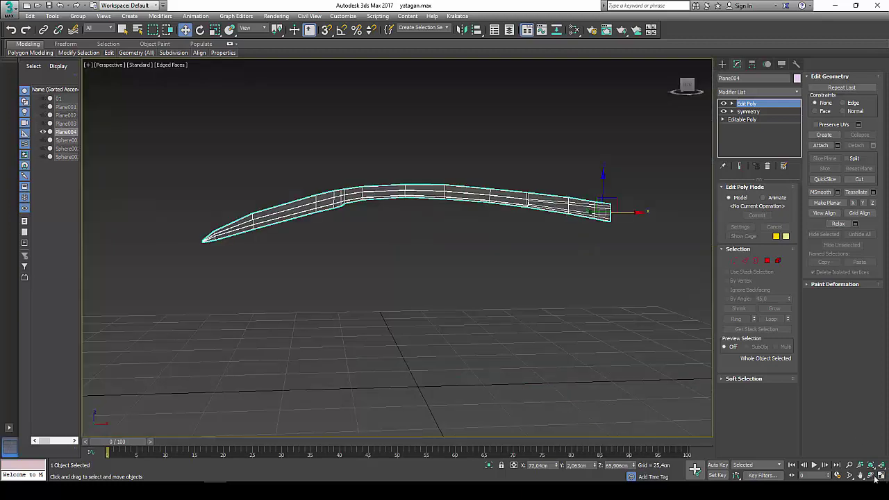
{"action": "left_click", "coordinate": [871, 476]}
{"action": "left_click_drag", "start_coordinate": [461, 212], "coordinate": [450, 212]}
{"action": "scroll", "coordinate": [450, 212], "scroll_direction": "up", "scroll_amount": 2}
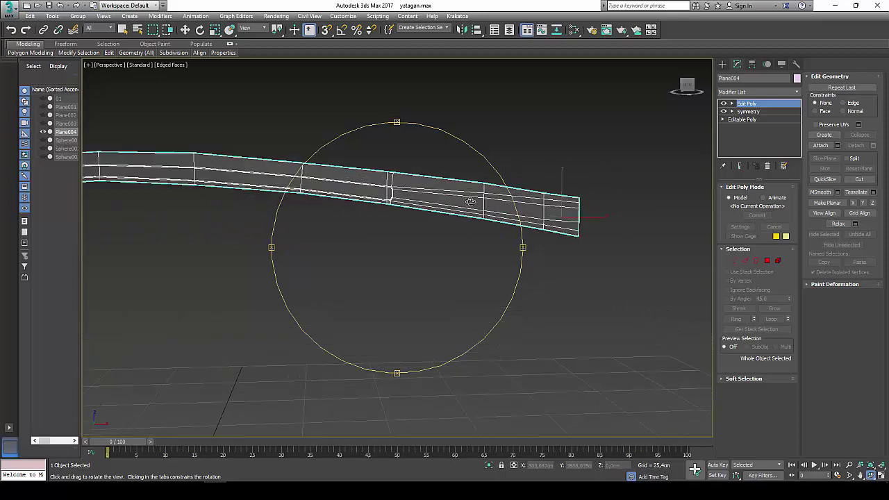
{"action": "scroll", "coordinate": [470, 201], "scroll_direction": "up", "scroll_amount": 2}
{"action": "scroll", "coordinate": [440, 224], "scroll_direction": "up", "scroll_amount": 2}
{"action": "scroll", "coordinate": [416, 229], "scroll_direction": "up", "scroll_amount": 2}
Select the top-edge vertex near the blade's end, then choose Swift Loop.
{"action": "key", "text": "w"}
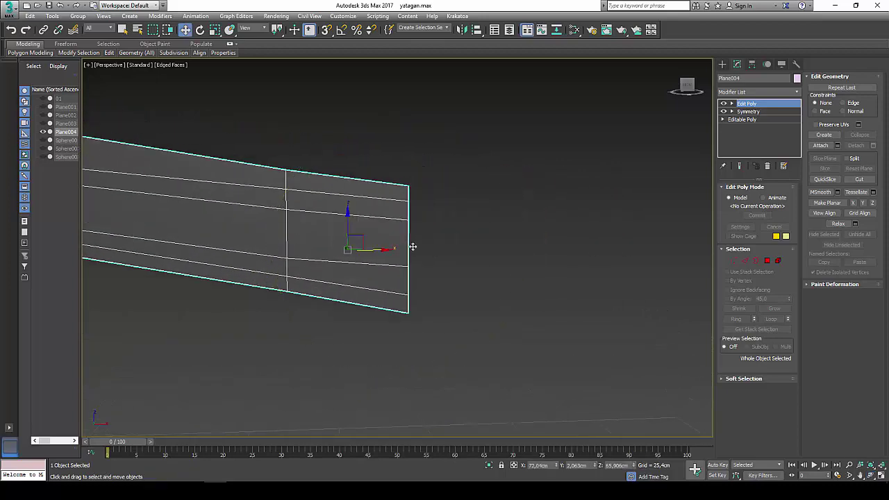
{"action": "left_click", "coordinate": [732, 257]}
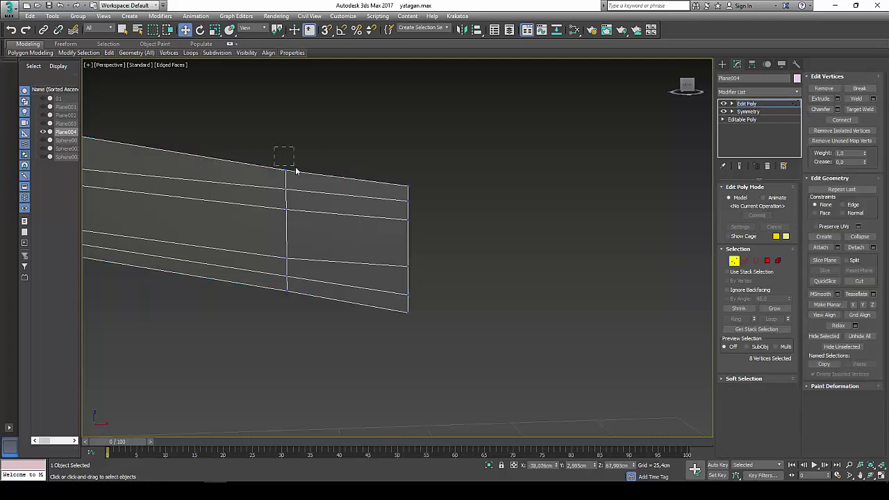
{"action": "left_click_drag", "start_coordinate": [295, 170], "coordinate": [297, 172]}
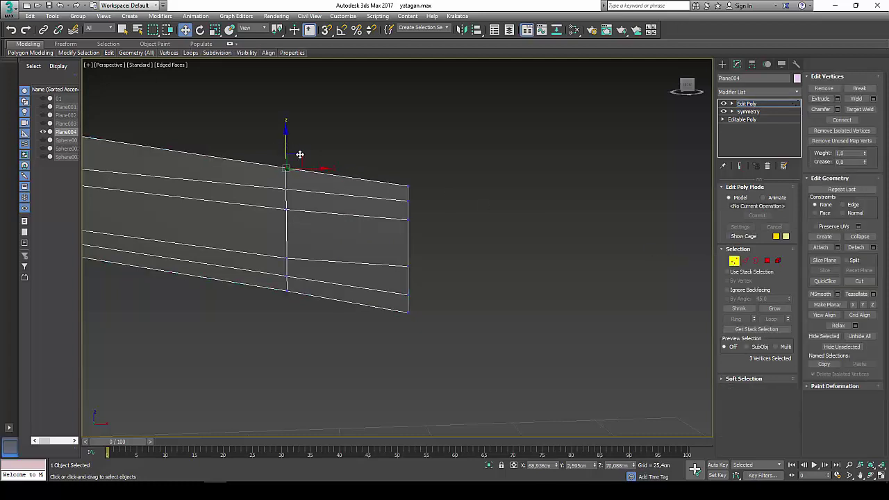
{"action": "left_click", "coordinate": [735, 262]}
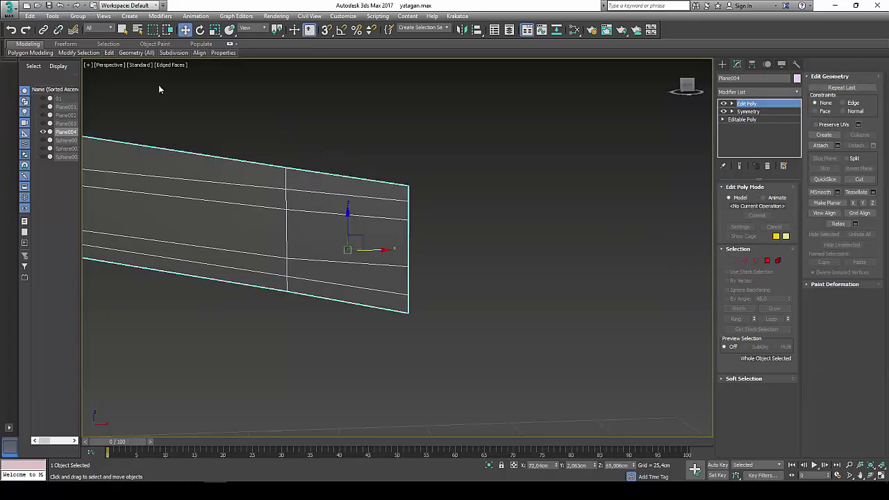
{"action": "left_click", "coordinate": [184, 73]}
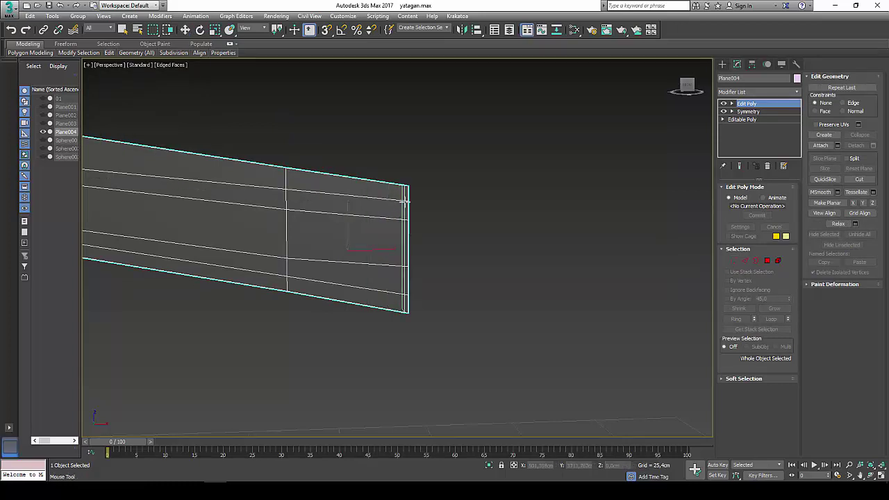
{"action": "left_click", "coordinate": [364, 208]}
{"action": "key", "text": "w"}
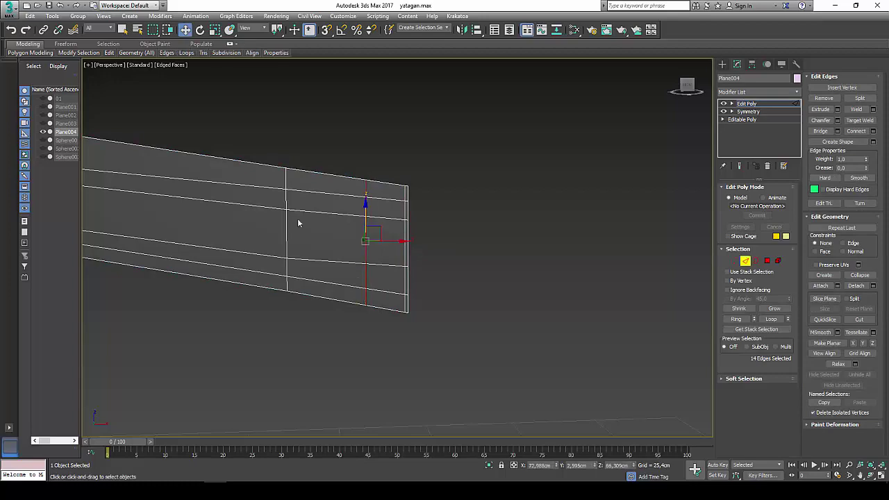
{"action": "middle_click_drag", "start_coordinate": [298, 223], "coordinate": [331, 199], "text": "alt"}
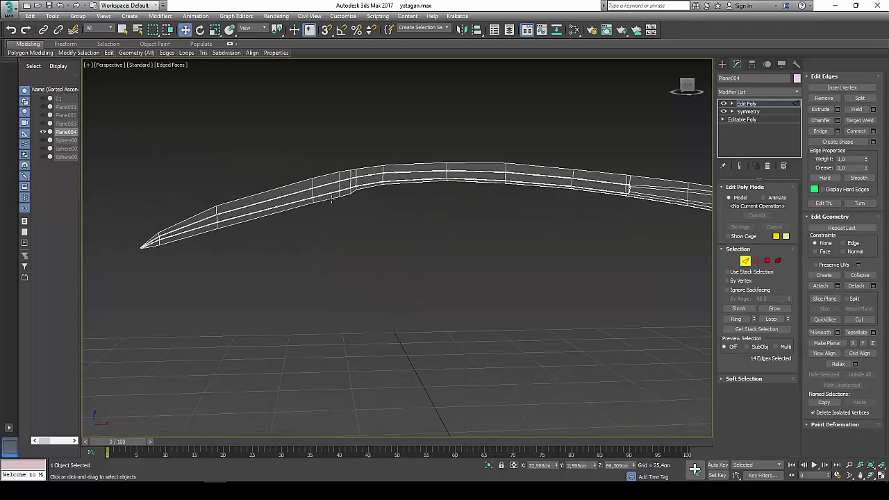
{"action": "scroll", "coordinate": [331, 200], "scroll_direction": "up", "scroll_amount": 5}
{"action": "scroll", "coordinate": [365, 184], "scroll_direction": "up", "scroll_amount": 3}
{"action": "mouse_move", "coordinate": [365, 185]}
{"action": "middle_mouse_down", "text": "alt"}
{"action": "mouse_move", "coordinate": [349, 234]}
{"action": "mouse_move", "coordinate": [227, 124]}
{"action": "middle_mouse_up", "text": "alt"}
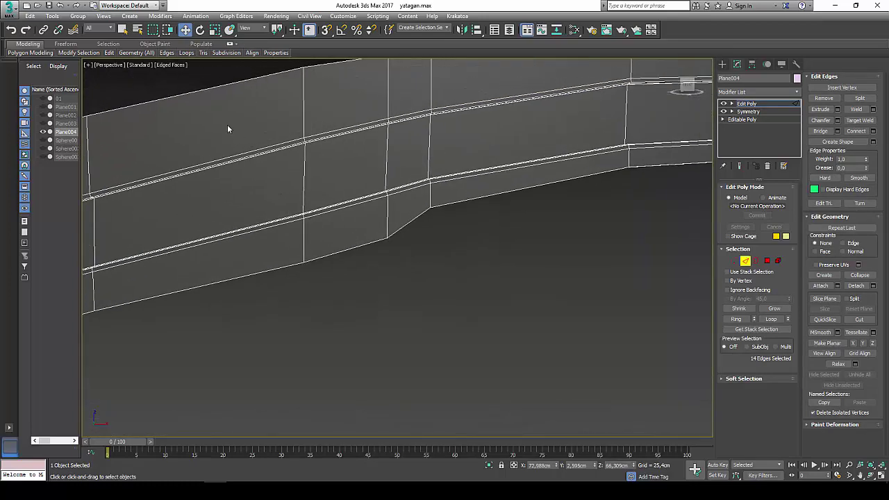
{"action": "scroll", "coordinate": [264, 227], "scroll_direction": "down", "scroll_amount": 2}
{"action": "mouse_move", "coordinate": [264, 228]}
{"action": "middle_mouse_down", "text": "alt"}
{"action": "mouse_move", "coordinate": [478, 212]}
{"action": "mouse_move", "coordinate": [479, 173]}
{"action": "mouse_move", "coordinate": [434, 187]}
{"action": "middle_mouse_up", "text": "alt"}
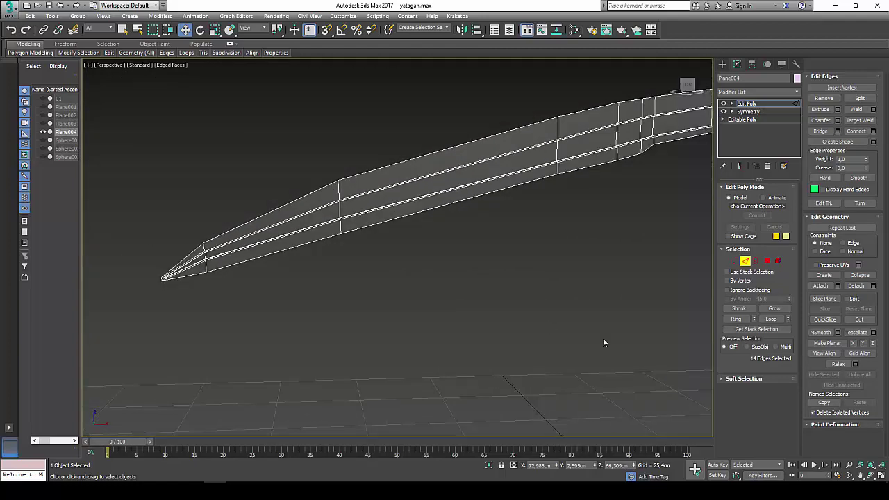
{"action": "left_click", "coordinate": [872, 476]}
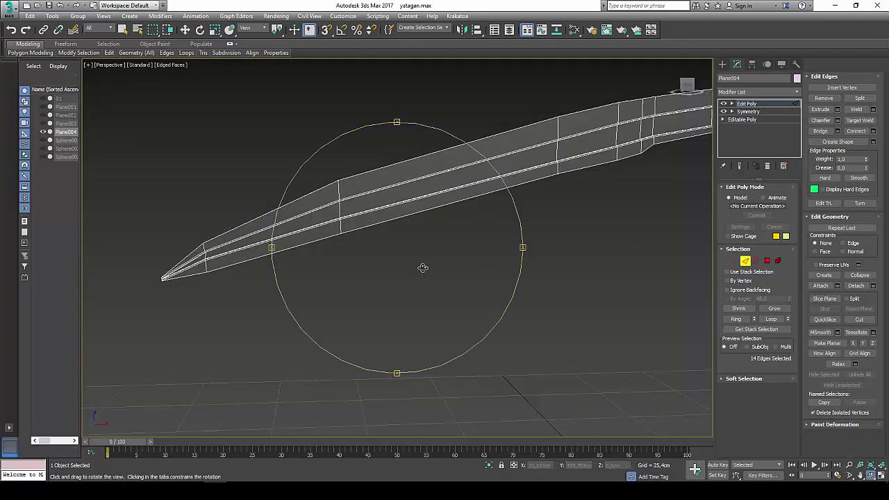
{"action": "mouse_move", "coordinate": [423, 268]}
{"action": "left_mouse_down"}
{"action": "mouse_move", "coordinate": [454, 270]}
{"action": "mouse_move", "coordinate": [389, 243]}
{"action": "left_mouse_up"}
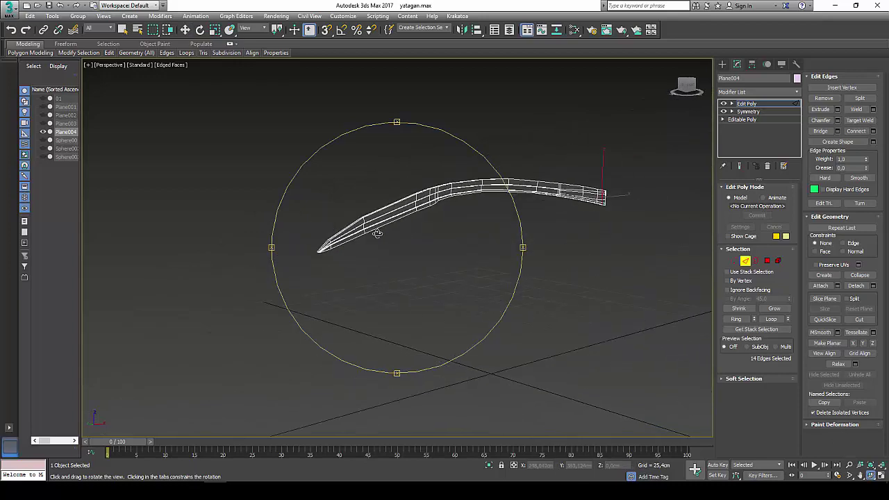
{"action": "right_click", "coordinate": [381, 238]}
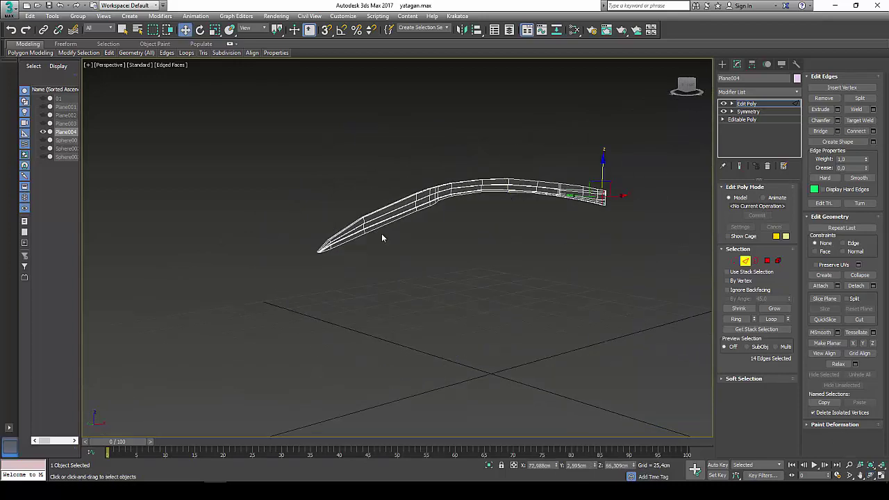
{"action": "left_click", "coordinate": [734, 260]}
{"action": "left_click", "coordinate": [328, 246]}
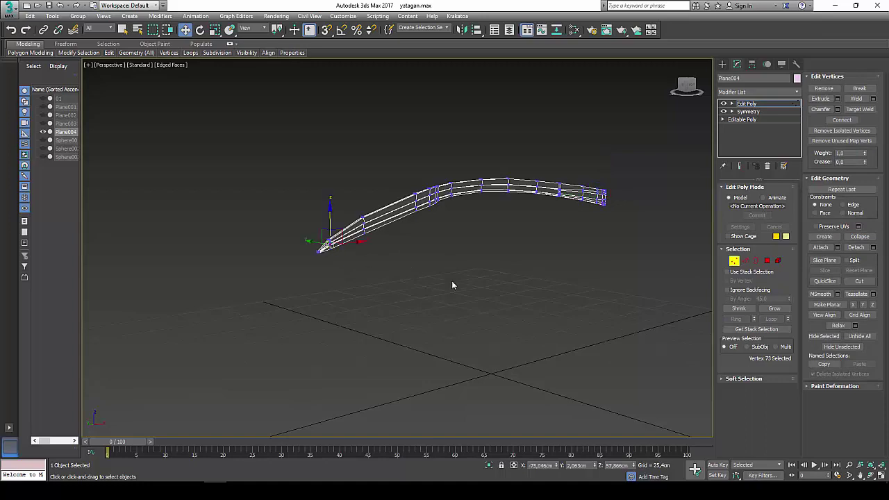
{"action": "left_click", "coordinate": [874, 475]}
{"action": "mouse_move", "coordinate": [438, 300]}
{"action": "left_mouse_down"}
{"action": "mouse_move", "coordinate": [324, 252]}
{"action": "mouse_move", "coordinate": [329, 275]}
{"action": "left_mouse_up"}
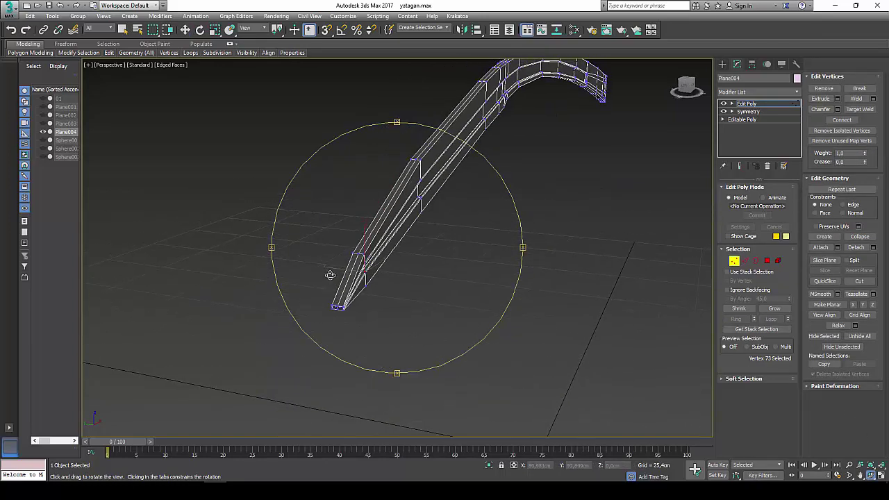
{"action": "right_click", "coordinate": [346, 301]}
{"action": "middle_click_drag", "start_coordinate": [310, 299], "coordinate": [329, 293], "text": "alt"}
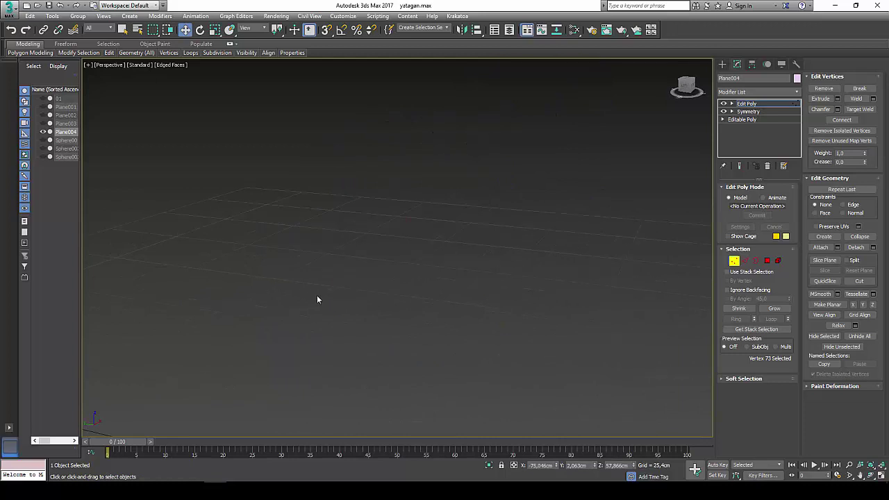
{"action": "left_click", "coordinate": [746, 260]}
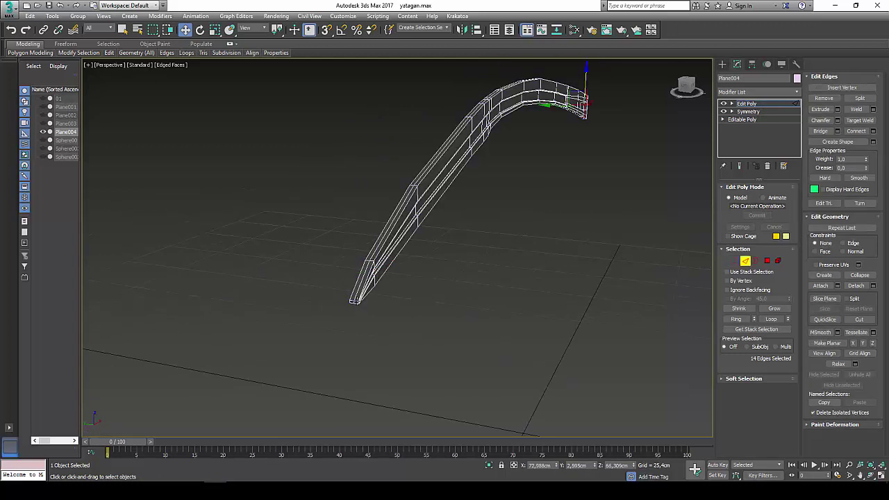
{"action": "left_click", "coordinate": [354, 301]}
Ring-select edges from the blade's lower end and try Connect, then cancel.
{"action": "scroll", "coordinate": [347, 309], "scroll_direction": "up", "scroll_amount": 5}
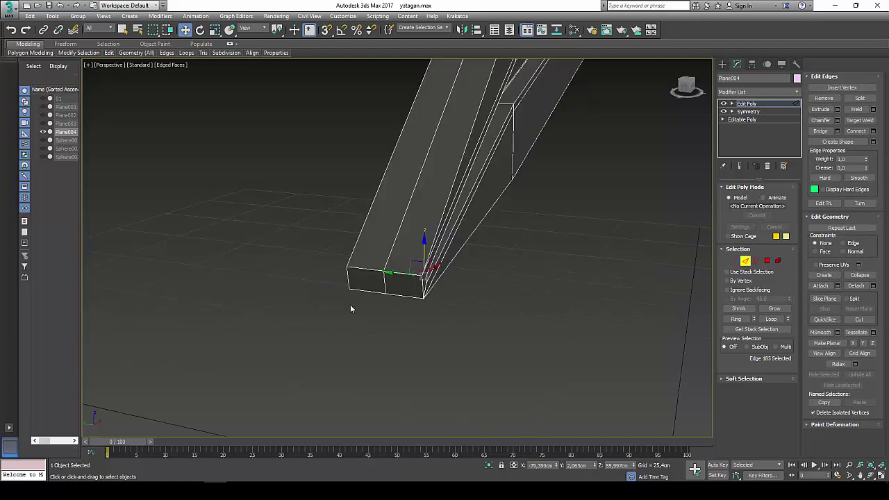
{"action": "left_click", "coordinate": [375, 274]}
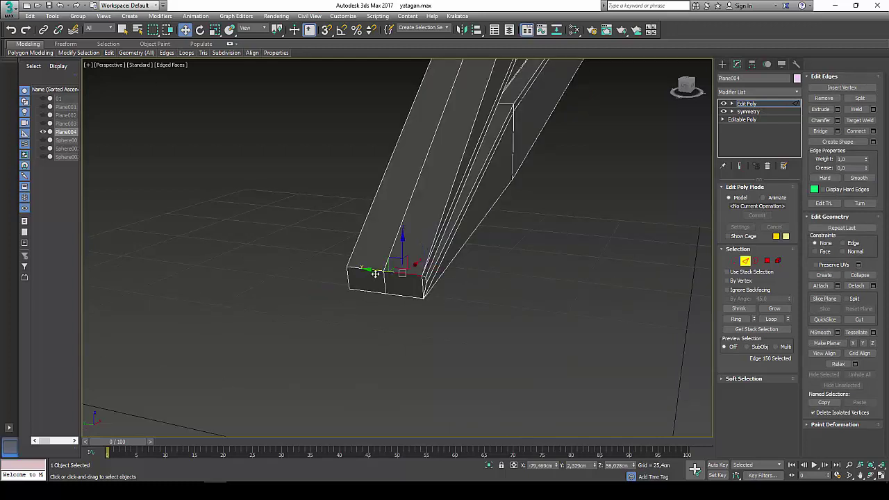
{"action": "left_click", "coordinate": [736, 319]}
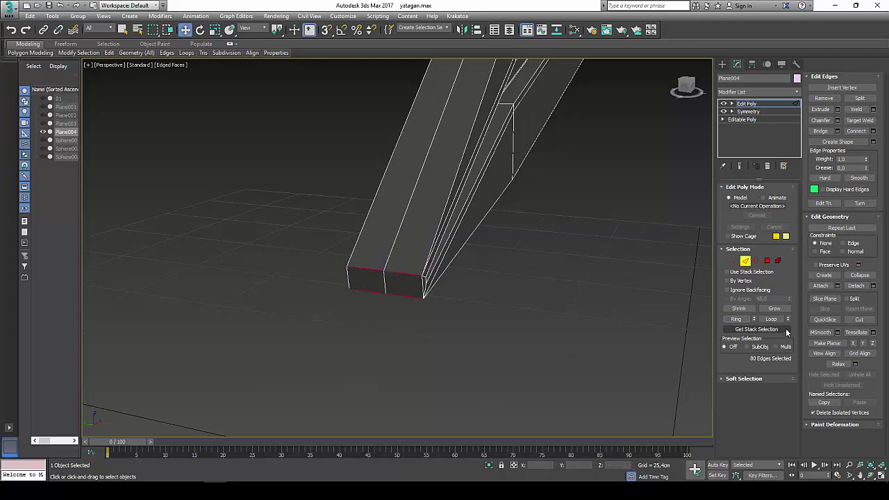
{"action": "left_click", "coordinate": [872, 131]}
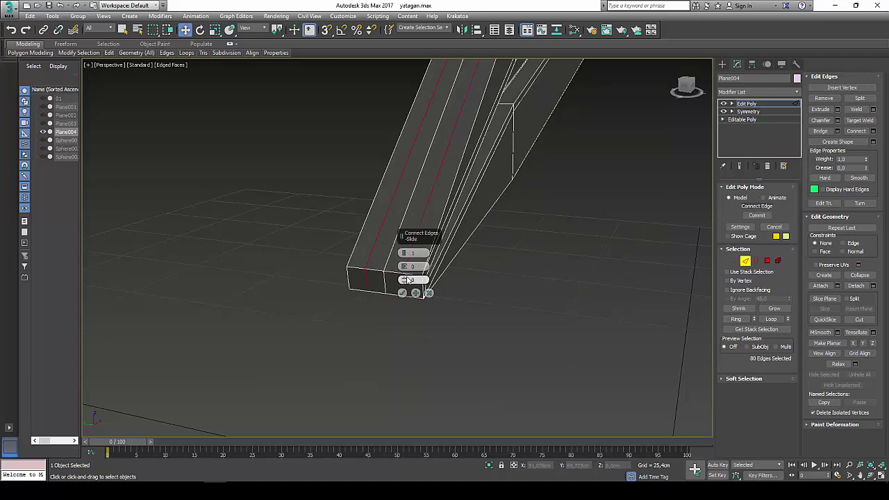
{"action": "scroll", "coordinate": [535, 201], "scroll_direction": "down", "scroll_amount": 8}
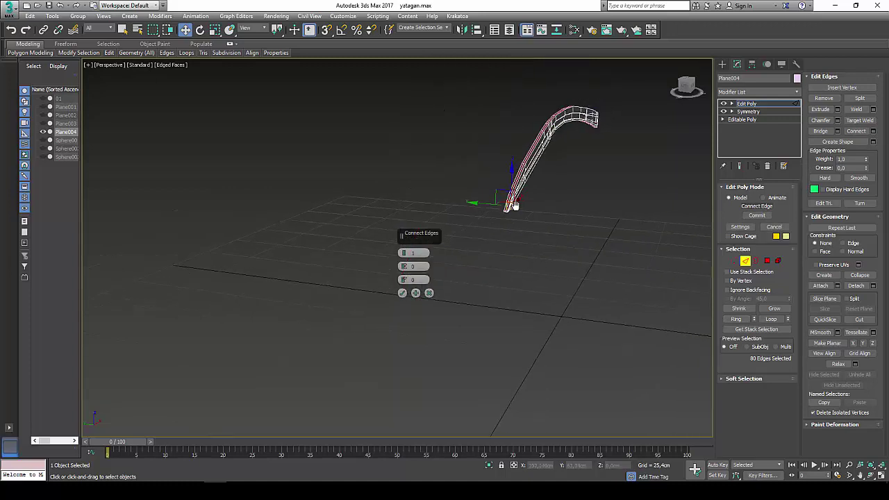
{"action": "scroll", "coordinate": [487, 213], "scroll_direction": "up", "scroll_amount": 8}
{"action": "left_click", "coordinate": [429, 292]}
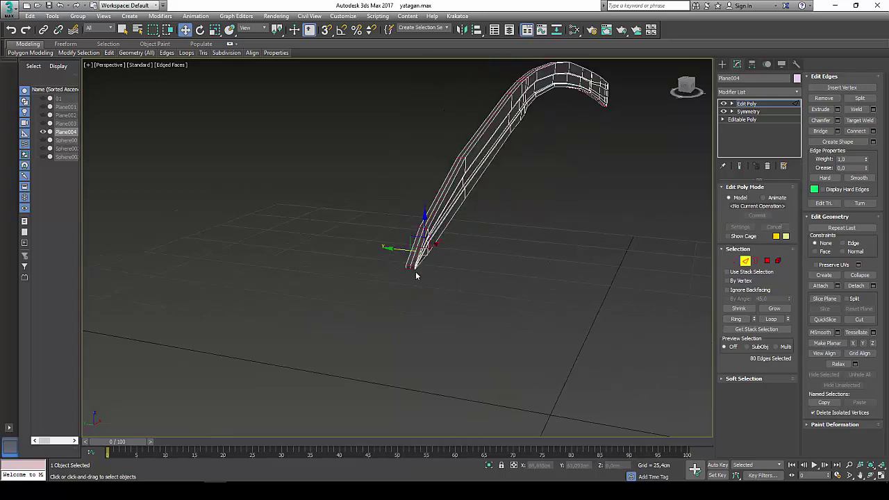
Connect the edge ring with a loop slid toward the blade edge, about -61.
{"action": "scroll", "coordinate": [418, 275], "scroll_direction": "up", "scroll_amount": 3}
{"action": "scroll", "coordinate": [418, 275], "scroll_direction": "up", "scroll_amount": 3}
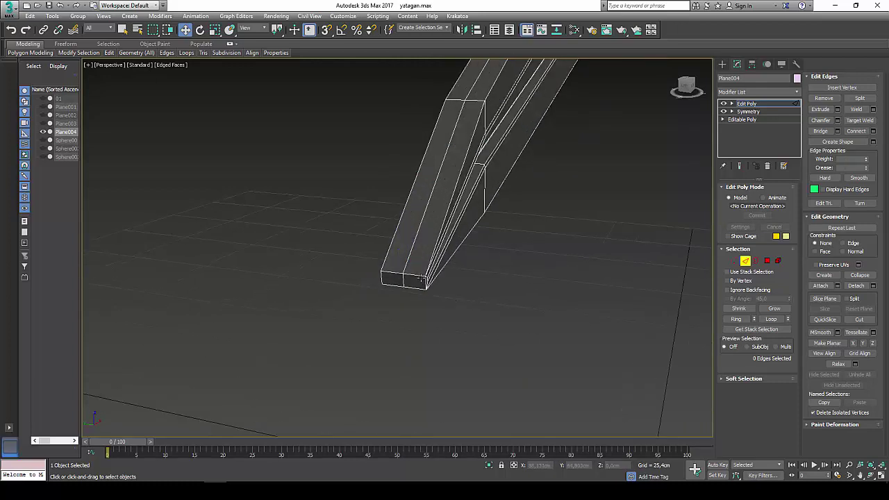
{"action": "scroll", "coordinate": [420, 276], "scroll_direction": "up", "scroll_amount": 2}
{"action": "key", "text": "ctrl+a"}
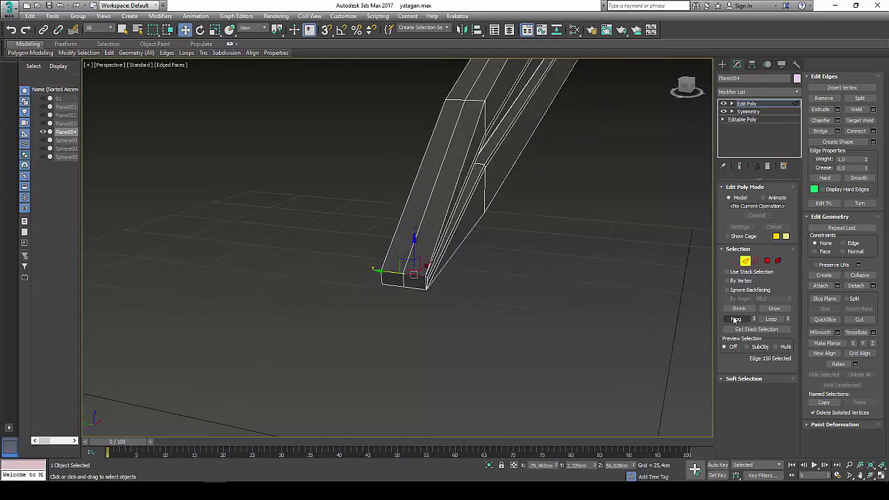
{"action": "left_click", "coordinate": [737, 309]}
{"action": "left_click", "coordinate": [873, 131]}
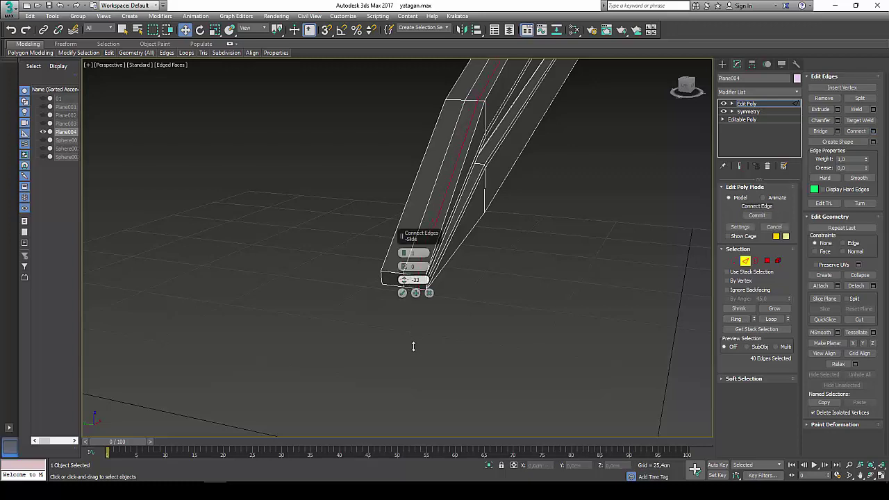
{"action": "left_click_drag", "start_coordinate": [413, 345], "coordinate": [430, 392]}
{"action": "left_click", "coordinate": [402, 292]}
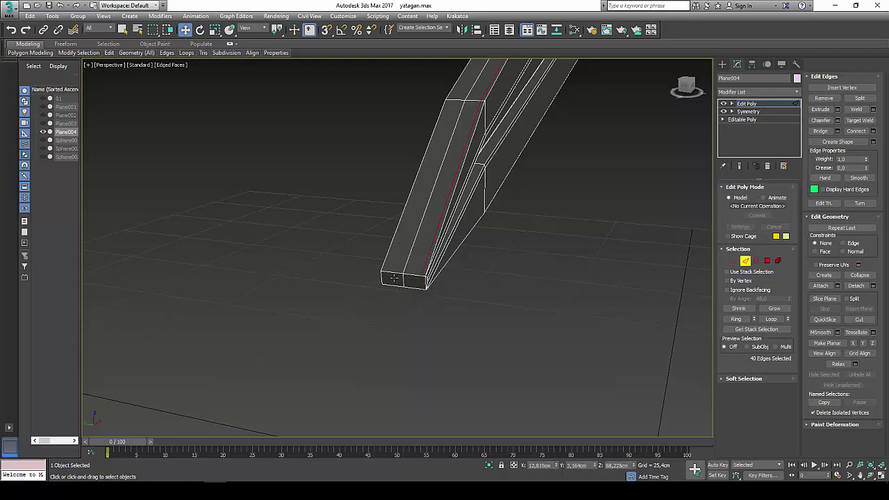
Add a second connecting loop on the other side with Slide -62.
{"action": "left_click", "coordinate": [393, 274]}
{"action": "left_click", "coordinate": [736, 319]}
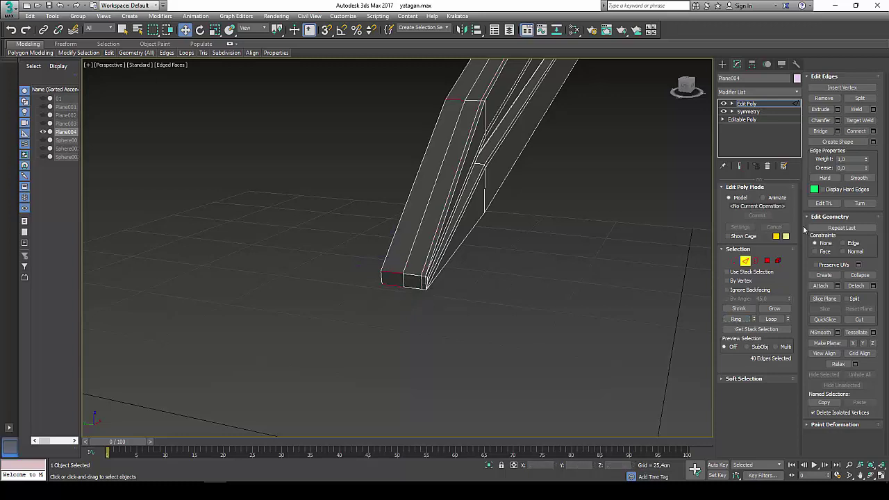
{"action": "left_click", "coordinate": [872, 132]}
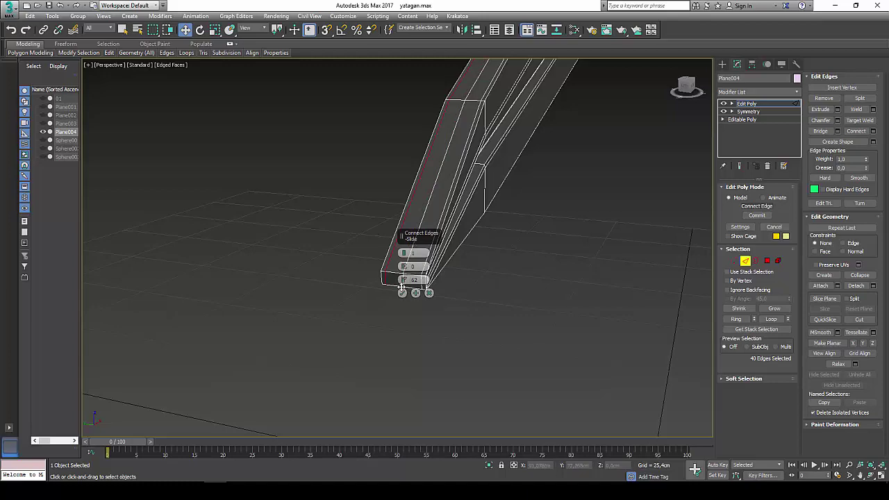
{"action": "left_click", "coordinate": [401, 292]}
Add a TurboSmooth modifier to the blade.
{"action": "left_click", "coordinate": [744, 263]}
{"action": "scroll", "coordinate": [553, 245], "scroll_direction": "down", "scroll_amount": 5}
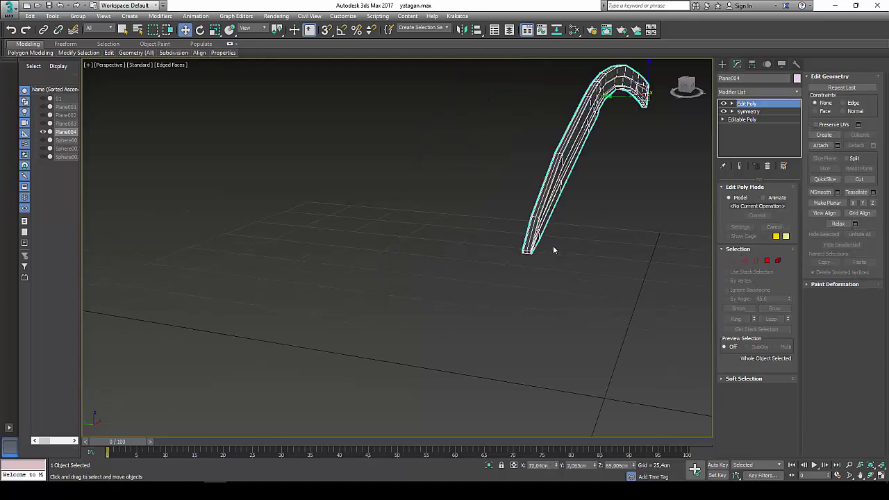
{"action": "middle_click_drag", "start_coordinate": [553, 245], "coordinate": [426, 276], "text": "alt"}
{"action": "left_click", "coordinate": [796, 95]}
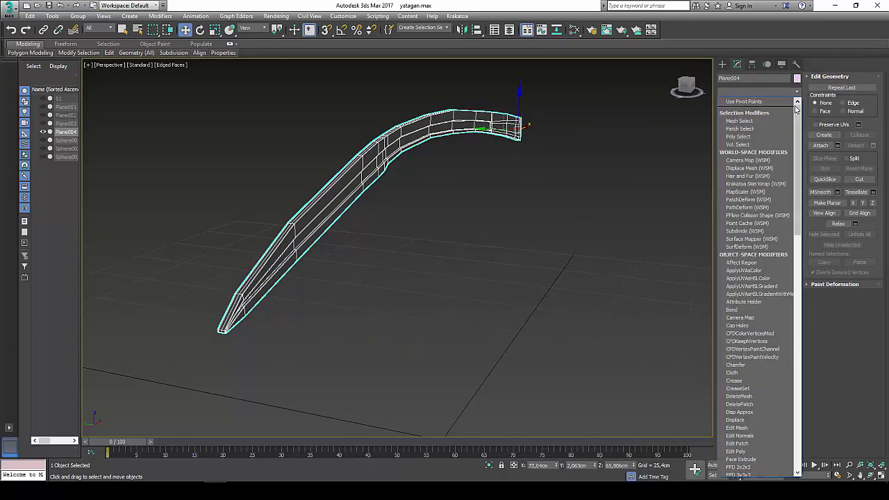
{"action": "left_click_drag", "start_coordinate": [797, 115], "coordinate": [816, 364]}
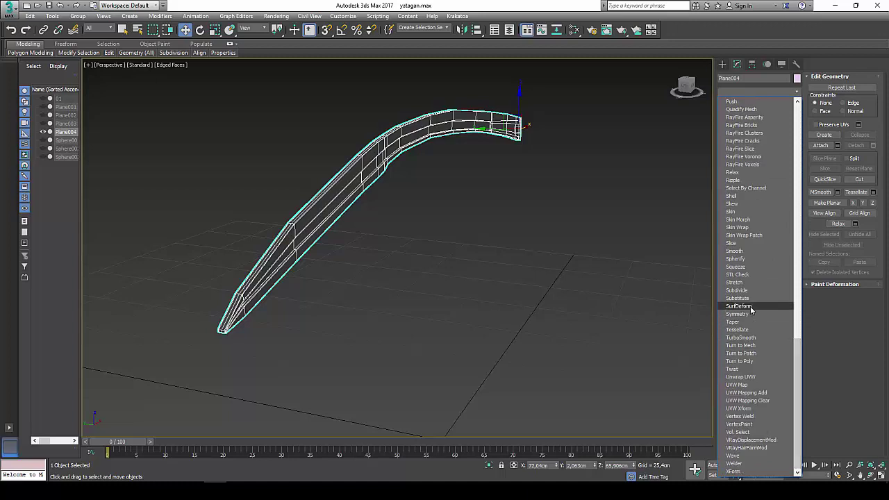
{"action": "left_click", "coordinate": [741, 337]}
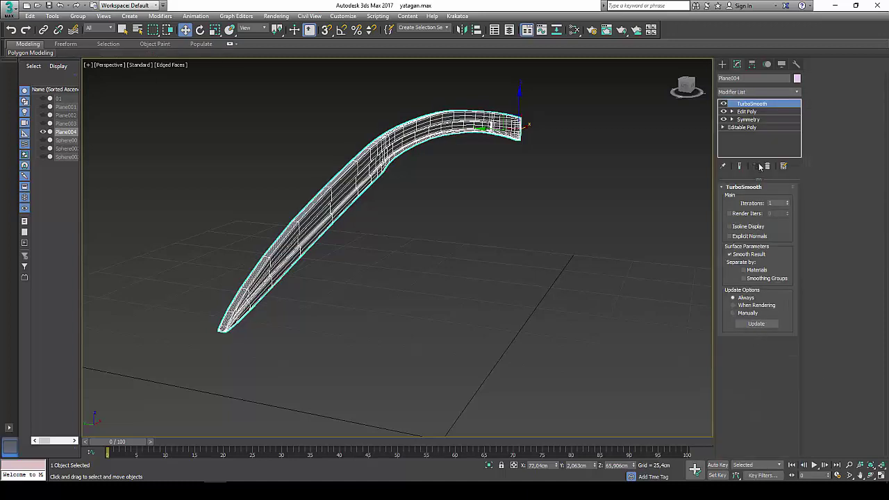
Set TurboSmooth Iterations to 2 and turn off Edged Faces.
{"action": "left_click", "coordinate": [787, 205]}
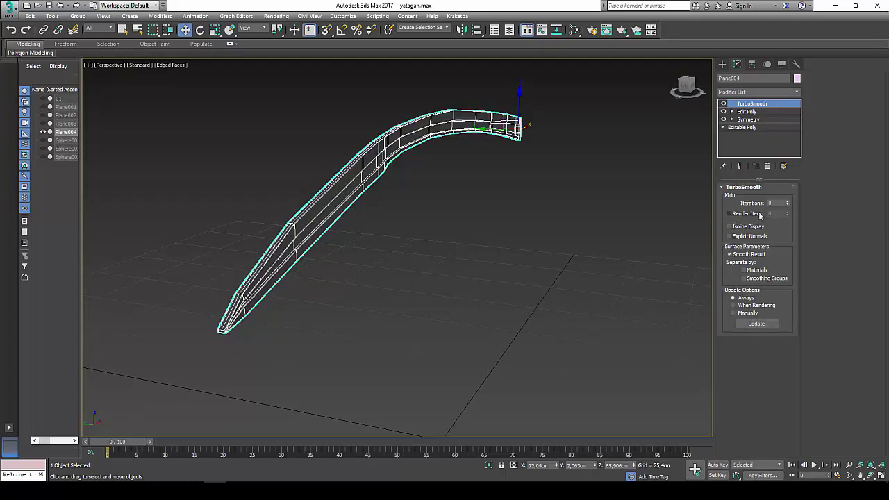
{"action": "left_click", "coordinate": [786, 201]}
{"action": "left_click", "coordinate": [787, 201]}
{"action": "key", "text": "F4"}
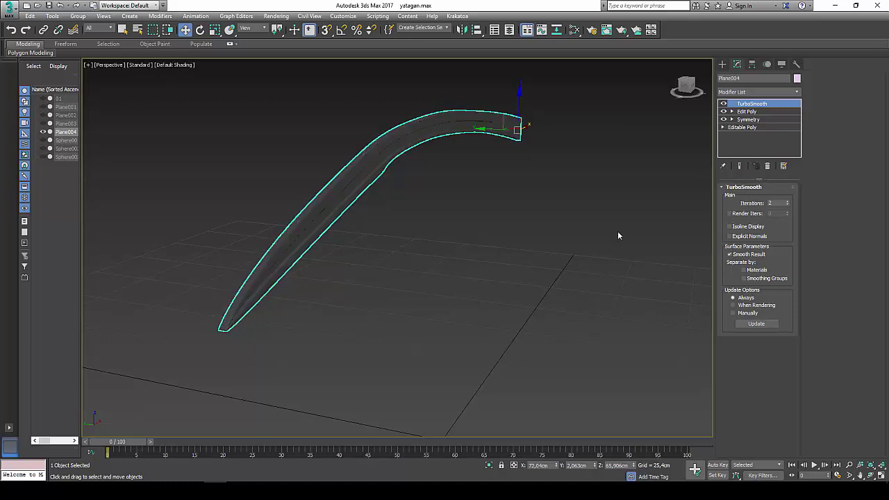
{"action": "left_click", "coordinate": [871, 477]}
{"action": "mouse_move", "coordinate": [454, 254]}
{"action": "left_mouse_down"}
{"action": "mouse_move", "coordinate": [424, 244]}
{"action": "mouse_move", "coordinate": [371, 200]}
{"action": "mouse_move", "coordinate": [352, 215]}
{"action": "mouse_move", "coordinate": [347, 201]}
{"action": "mouse_move", "coordinate": [363, 201]}
{"action": "left_mouse_up"}
{"action": "right_click", "coordinate": [363, 200]}
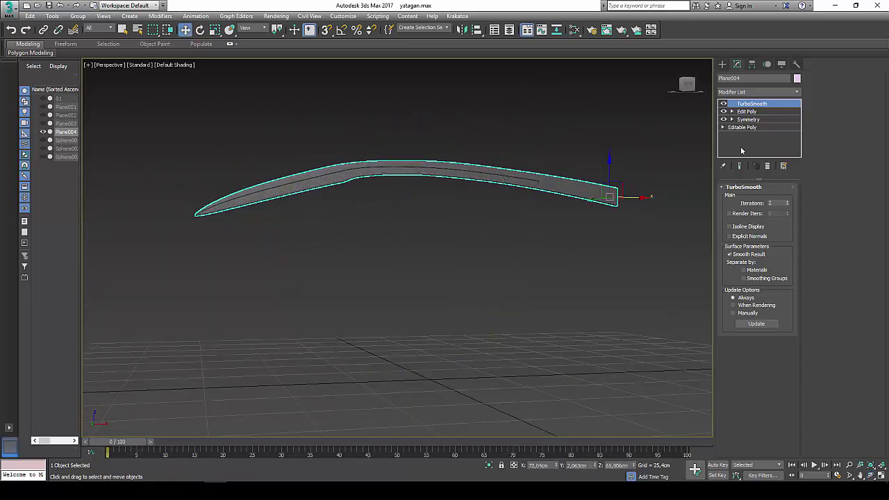
Insert an FFD 2x2x2 modifier between Edit Poly and TurboSmooth.
{"action": "left_click", "coordinate": [747, 112]}
{"action": "left_click", "coordinate": [796, 96]}
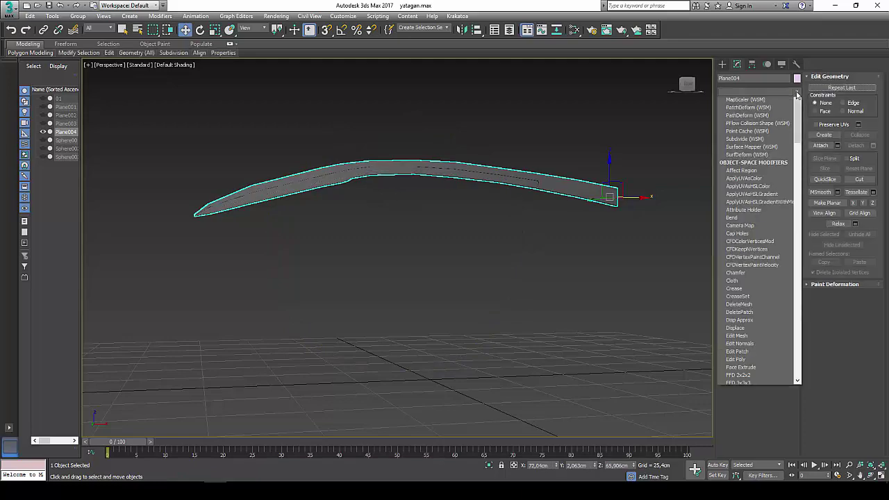
{"action": "scroll", "coordinate": [798, 166], "scroll_direction": "down", "scroll_amount": 5}
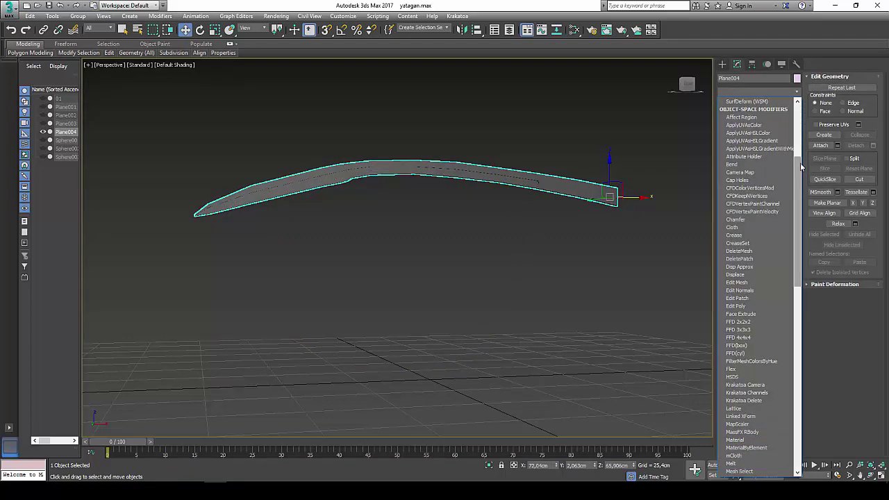
{"action": "left_click", "coordinate": [774, 321]}
Select the lattice's bottom-right and bottom-left control points.
{"action": "left_click", "coordinate": [753, 118]}
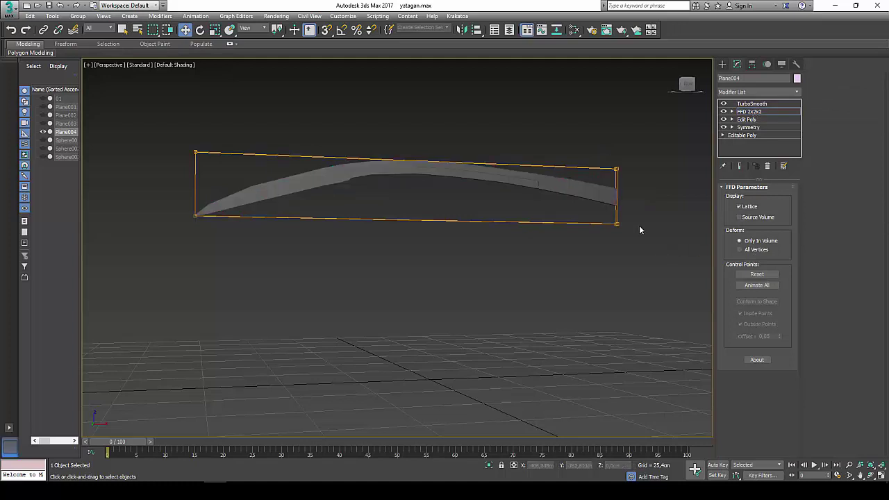
{"action": "left_click_drag", "start_coordinate": [622, 235], "coordinate": [603, 213]}
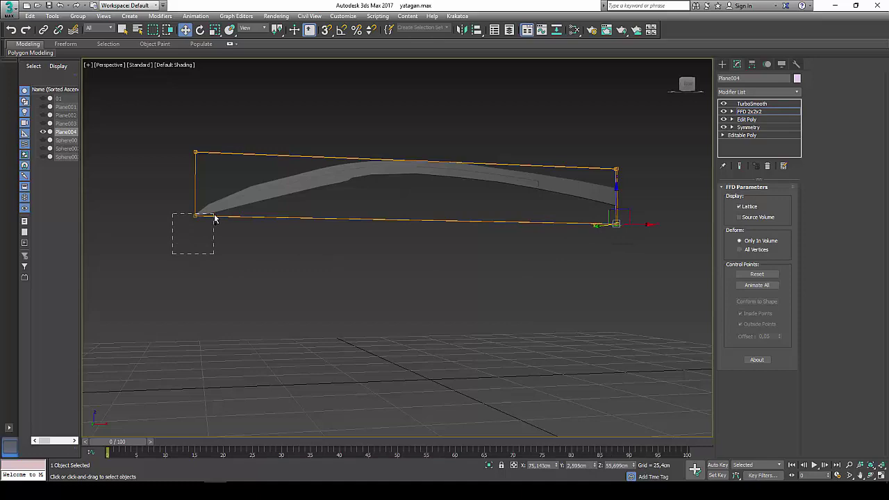
{"action": "left_click_drag", "start_coordinate": [214, 218], "coordinate": [214, 217], "text": "ctrl"}
{"action": "left_click", "coordinate": [872, 476]}
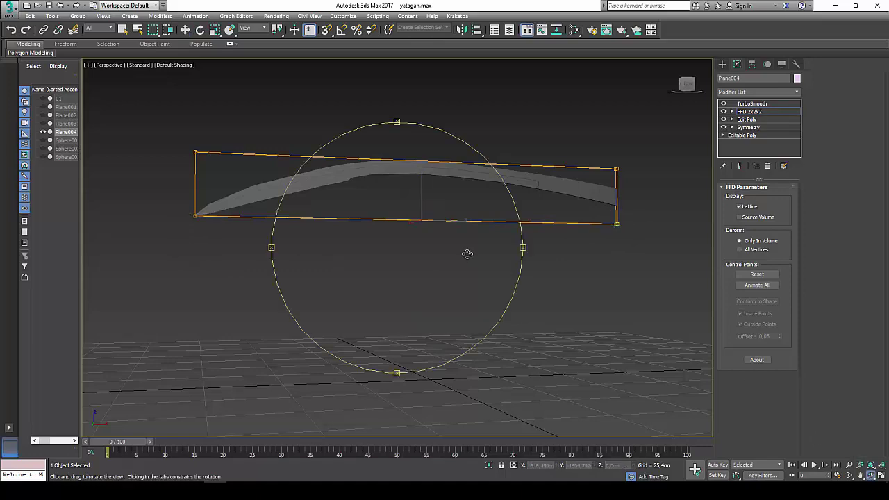
{"action": "mouse_move", "coordinate": [466, 254]}
{"action": "left_mouse_down"}
{"action": "mouse_move", "coordinate": [524, 254]}
{"action": "mouse_move", "coordinate": [539, 268]}
{"action": "mouse_move", "coordinate": [466, 285]}
{"action": "left_mouse_up"}
Scale the bottom lattice points together to thin the blade.
{"action": "right_click", "coordinate": [465, 285]}
{"action": "left_click", "coordinate": [214, 30]}
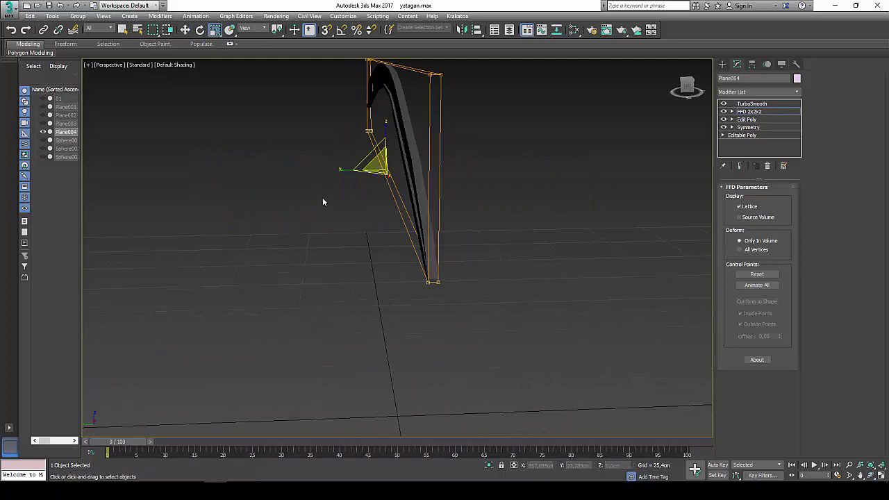
{"action": "left_click_drag", "start_coordinate": [341, 169], "coordinate": [466, 147]}
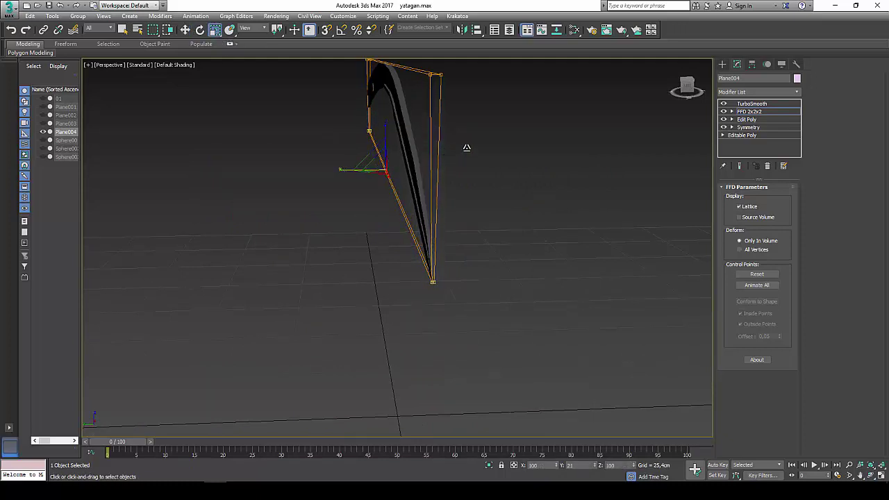
{"action": "scroll", "coordinate": [426, 164], "scroll_direction": "up", "scroll_amount": 5}
{"action": "mouse_move", "coordinate": [425, 164]}
{"action": "middle_mouse_down"}
{"action": "mouse_move", "coordinate": [388, 167]}
{"action": "mouse_move", "coordinate": [371, 145]}
{"action": "mouse_move", "coordinate": [384, 141]}
{"action": "middle_mouse_up"}
{"action": "scroll", "coordinate": [361, 243], "scroll_direction": "up", "scroll_amount": 3}
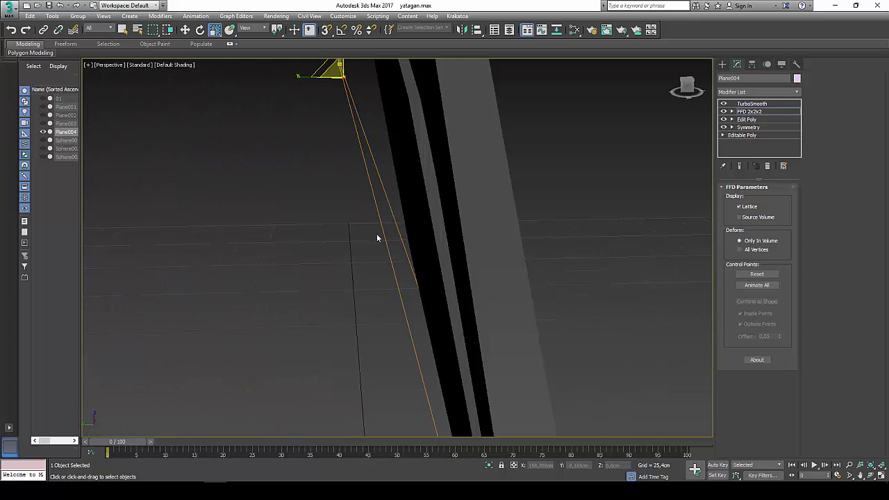
{"action": "mouse_move", "coordinate": [377, 236]}
{"action": "middle_mouse_down"}
{"action": "mouse_move", "coordinate": [384, 173]}
{"action": "mouse_move", "coordinate": [329, 224]}
{"action": "mouse_move", "coordinate": [303, 228]}
{"action": "middle_mouse_up"}
{"action": "scroll", "coordinate": [329, 224], "scroll_direction": "down", "scroll_amount": 2}
{"action": "scroll", "coordinate": [302, 205], "scroll_direction": "up", "scroll_amount": 1}
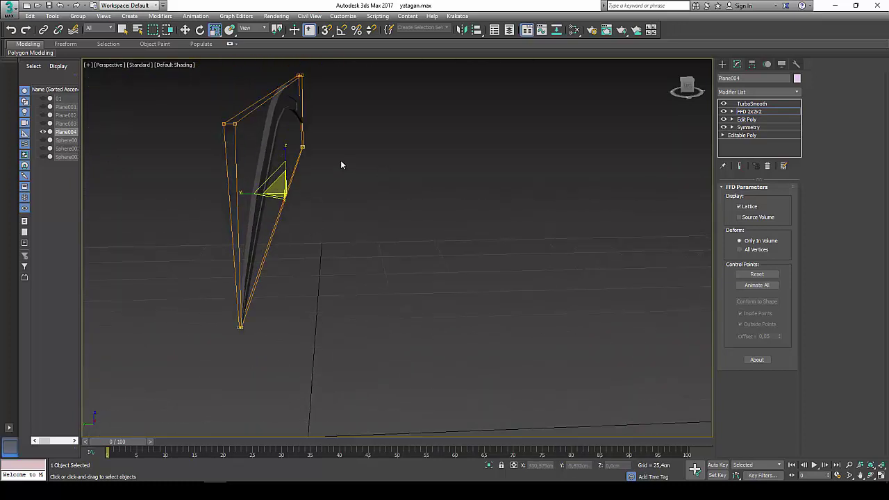
Scale the FFD control point at the blade's end along Y to 38.
{"action": "left_click_drag", "start_coordinate": [297, 161], "coordinate": [297, 161]}
{"action": "scroll", "coordinate": [298, 158], "scroll_direction": "up", "scroll_amount": 3}
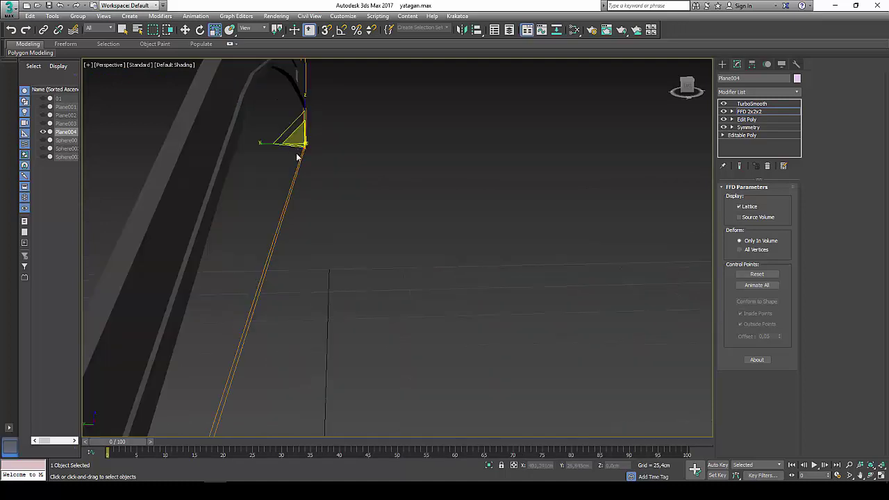
{"action": "scroll", "coordinate": [299, 167], "scroll_direction": "up", "scroll_amount": 1}
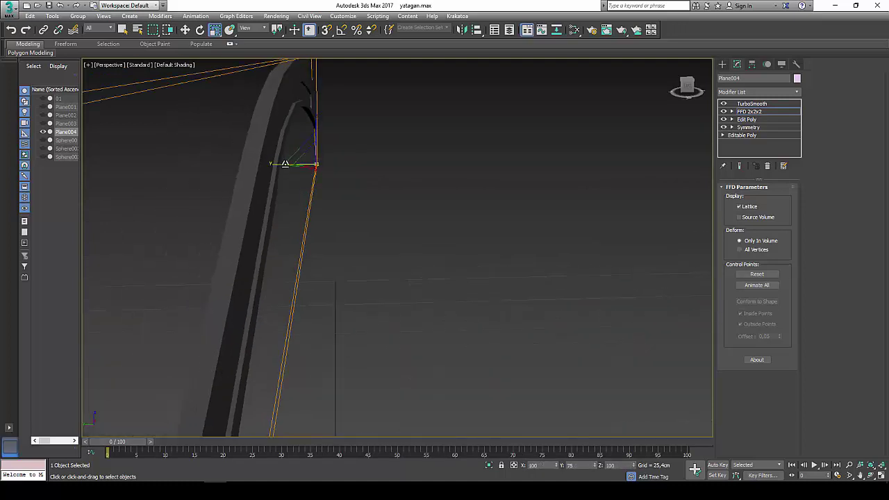
{"action": "left_click_drag", "start_coordinate": [338, 155], "coordinate": [316, 159]}
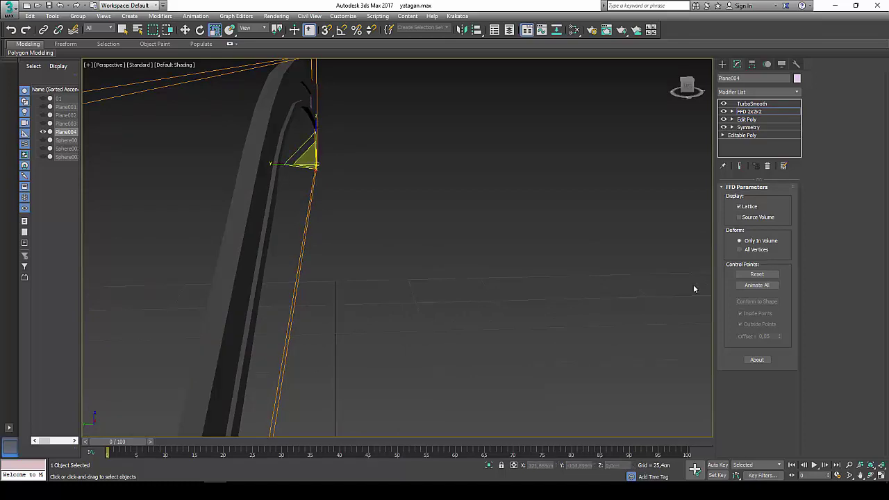
Orbit to inspect the whole lattice, then select FFD 2x2x2 in the stack.
{"action": "left_click", "coordinate": [879, 473]}
{"action": "mouse_move", "coordinate": [410, 236]}
{"action": "left_mouse_down"}
{"action": "mouse_move", "coordinate": [376, 219]}
{"action": "mouse_move", "coordinate": [484, 215]}
{"action": "mouse_move", "coordinate": [396, 206]}
{"action": "mouse_move", "coordinate": [412, 200]}
{"action": "mouse_move", "coordinate": [373, 174]}
{"action": "mouse_move", "coordinate": [318, 187]}
{"action": "mouse_move", "coordinate": [451, 191]}
{"action": "left_mouse_up"}
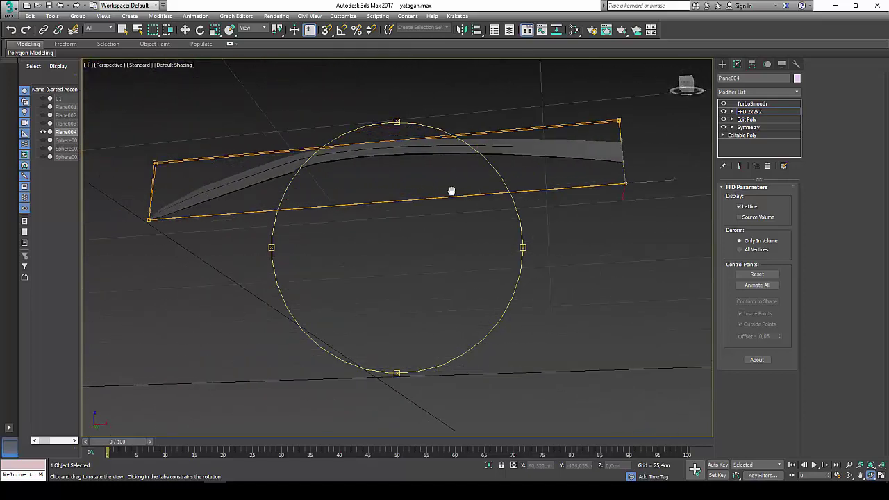
{"action": "scroll", "coordinate": [306, 183], "scroll_direction": "up", "scroll_amount": 3}
{"action": "scroll", "coordinate": [305, 182], "scroll_direction": "up", "scroll_amount": 3}
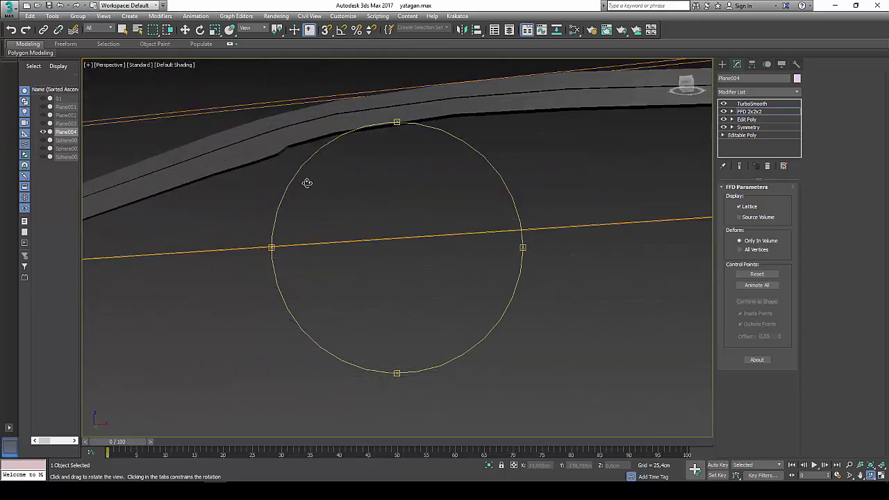
{"action": "right_click", "coordinate": [311, 183]}
{"action": "scroll", "coordinate": [314, 183], "scroll_direction": "down", "scroll_amount": 3}
{"action": "scroll", "coordinate": [316, 183], "scroll_direction": "down", "scroll_amount": 3}
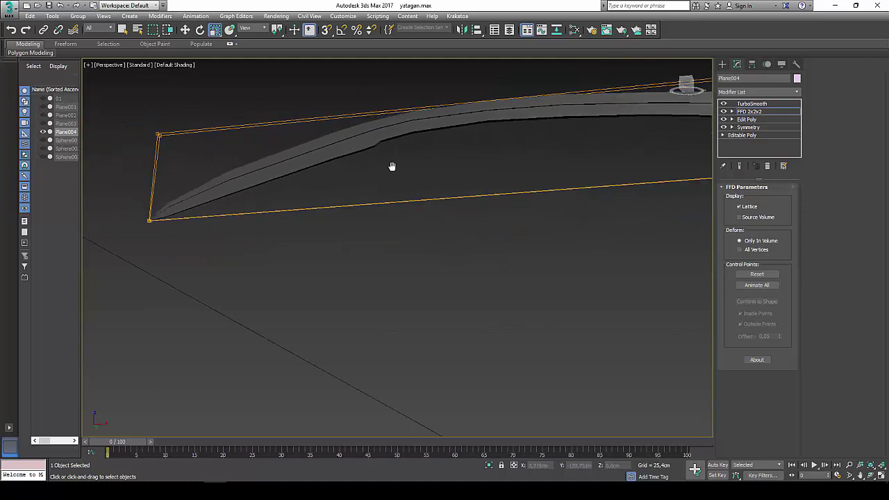
{"action": "scroll", "coordinate": [315, 188], "scroll_direction": "up", "scroll_amount": 4}
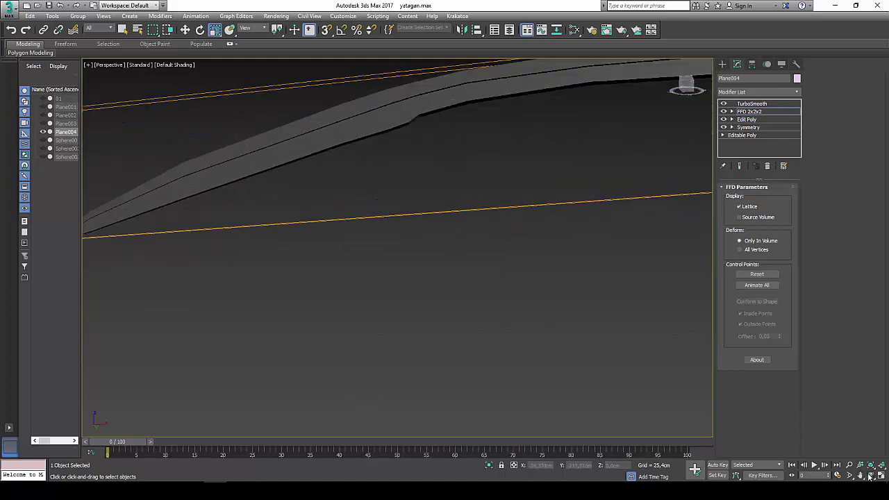
{"action": "left_click", "coordinate": [744, 112]}
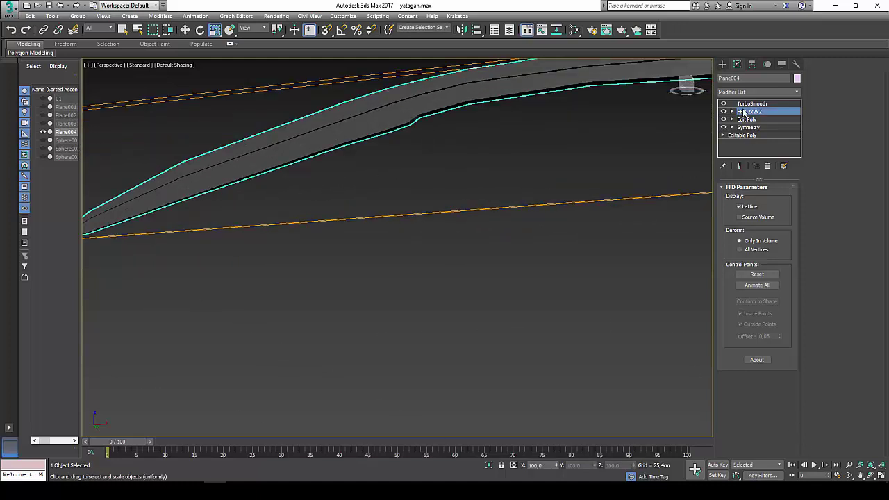
Make TurboSmooth current and unhide all the sword parts.
{"action": "scroll", "coordinate": [493, 162], "scroll_direction": "down", "scroll_amount": 2}
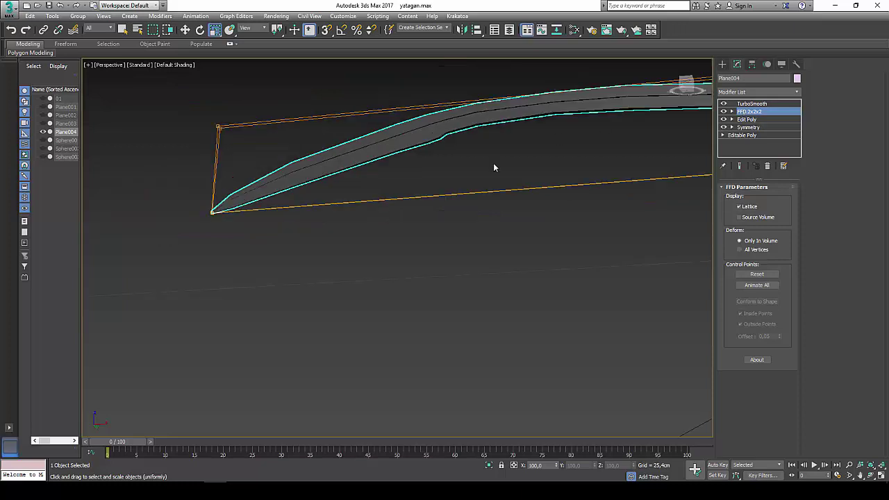
{"action": "key", "text": "F4"}
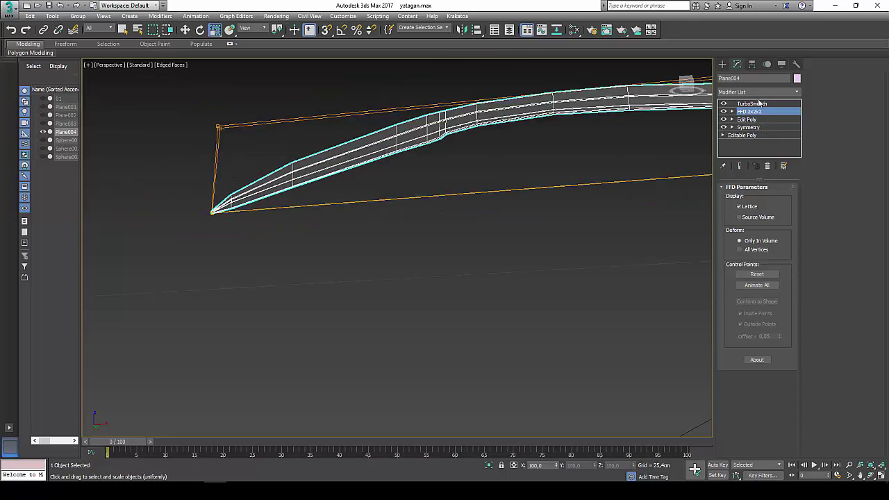
{"action": "left_click", "coordinate": [752, 104]}
{"action": "key", "text": "F4"}
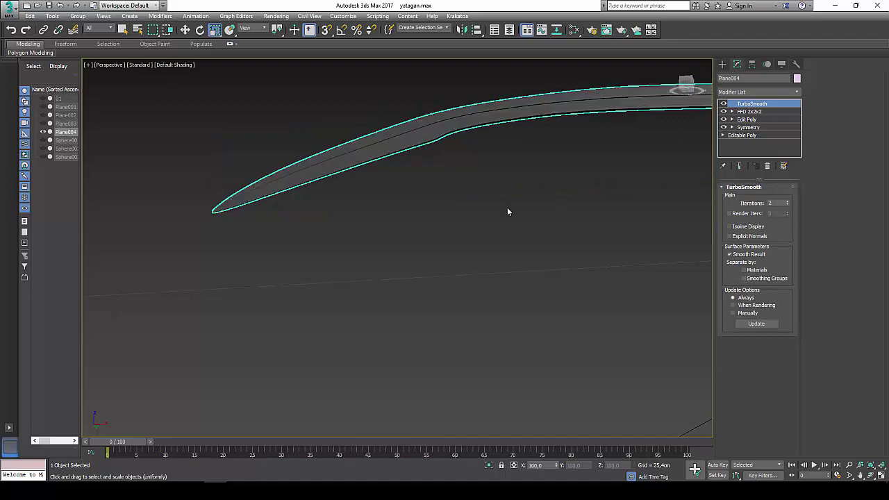
{"action": "mouse_move", "coordinate": [507, 208]}
{"action": "middle_mouse_down", "text": "alt"}
{"action": "mouse_move", "coordinate": [456, 240]}
{"action": "mouse_move", "coordinate": [519, 255]}
{"action": "middle_mouse_up", "text": "alt"}
{"action": "right_click", "coordinate": [519, 256]}
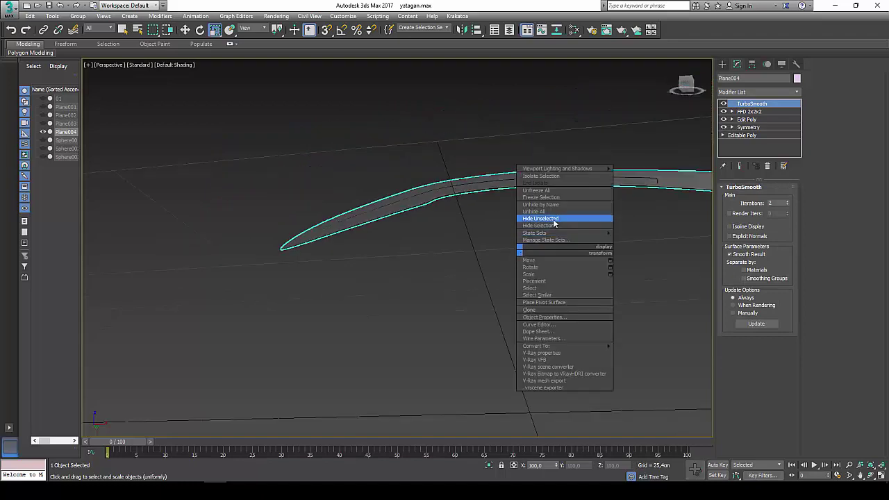
{"action": "left_click", "coordinate": [555, 219]}
{"action": "mouse_move", "coordinate": [550, 210]}
{"action": "middle_mouse_down", "text": "alt"}
{"action": "mouse_move", "coordinate": [506, 238]}
{"action": "mouse_move", "coordinate": [419, 264]}
{"action": "middle_mouse_up", "text": "alt"}
Hide the reference photo plane and orbit around the complete sword.
{"action": "left_click", "coordinate": [482, 292]}
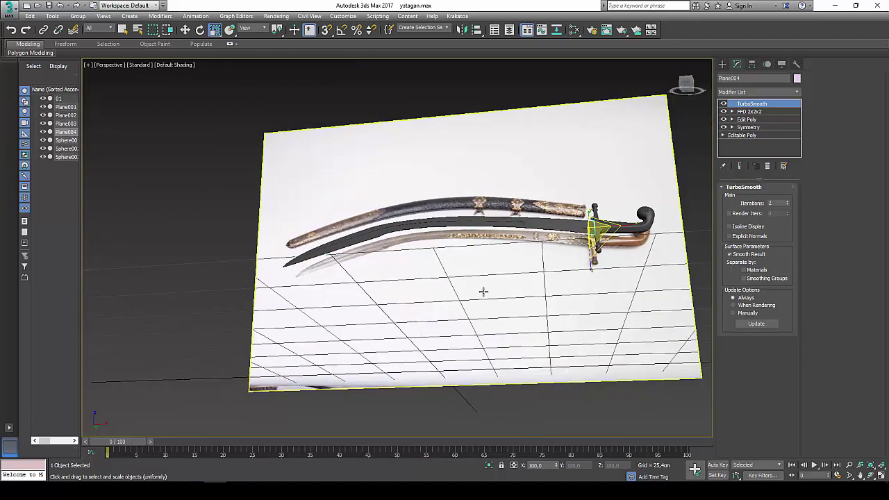
{"action": "right_click", "coordinate": [481, 290]}
{"action": "left_click", "coordinate": [511, 262]}
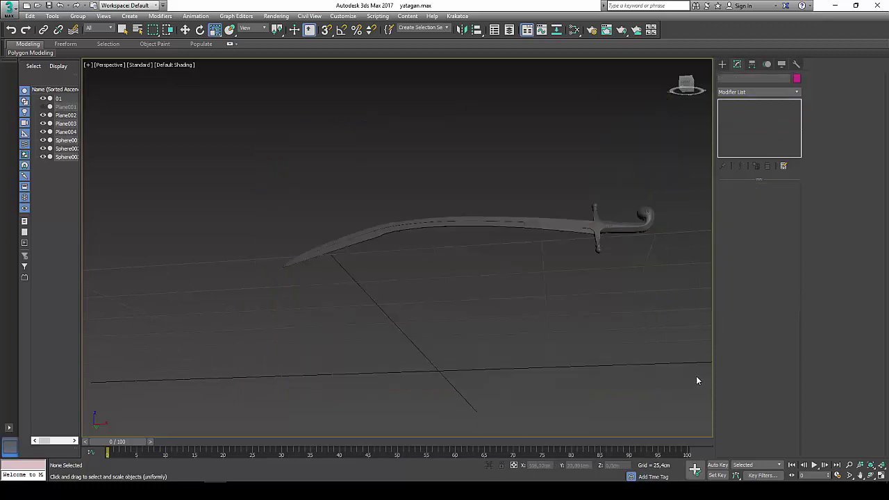
{"action": "left_click", "coordinate": [870, 476]}
{"action": "mouse_move", "coordinate": [421, 251]}
{"action": "left_mouse_down"}
{"action": "mouse_move", "coordinate": [428, 271]}
{"action": "mouse_move", "coordinate": [449, 264]}
{"action": "mouse_move", "coordinate": [465, 221]}
{"action": "mouse_move", "coordinate": [526, 211]}
{"action": "mouse_move", "coordinate": [341, 196]}
{"action": "mouse_move", "coordinate": [470, 197]}
{"action": "mouse_move", "coordinate": [360, 215]}
{"action": "mouse_move", "coordinate": [463, 194]}
{"action": "mouse_move", "coordinate": [379, 199]}
{"action": "mouse_move", "coordinate": [340, 246]}
{"action": "mouse_move", "coordinate": [341, 218]}
{"action": "mouse_move", "coordinate": [403, 205]}
{"action": "mouse_move", "coordinate": [338, 206]}
{"action": "mouse_move", "coordinate": [264, 226]}
{"action": "mouse_move", "coordinate": [233, 199]}
{"action": "left_mouse_up"}
{"action": "scroll", "coordinate": [465, 220], "scroll_direction": "up", "scroll_amount": 3}
{"action": "scroll", "coordinate": [416, 226], "scroll_direction": "down", "scroll_amount": 1}
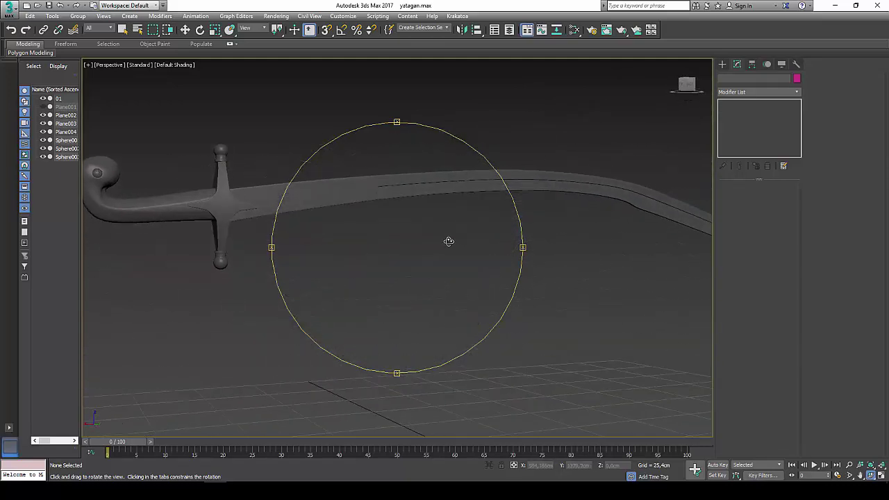
{"action": "mouse_move", "coordinate": [448, 242]}
{"action": "left_mouse_down"}
{"action": "mouse_move", "coordinate": [468, 222]}
{"action": "mouse_move", "coordinate": [473, 191]}
{"action": "mouse_move", "coordinate": [493, 198]}
{"action": "mouse_move", "coordinate": [530, 241]}
{"action": "mouse_move", "coordinate": [594, 239]}
{"action": "mouse_move", "coordinate": [448, 243]}
{"action": "left_mouse_up"}
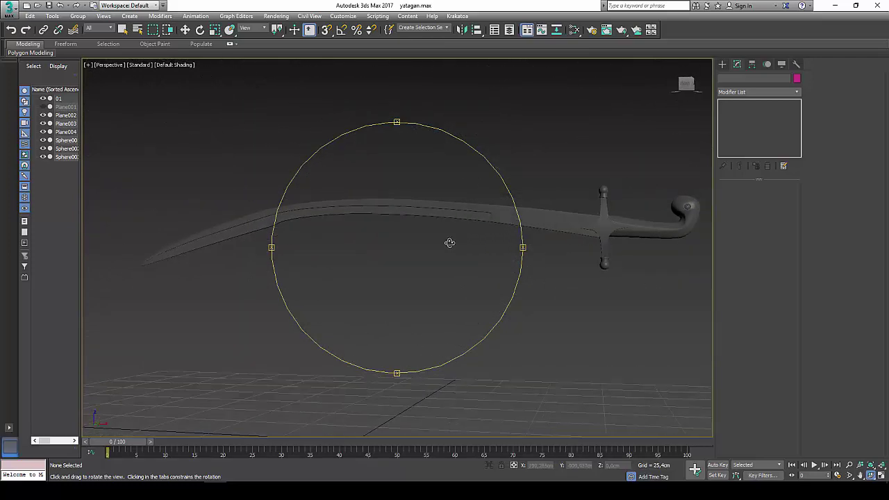
Select the blade at its FFD 2x2x2 level and turn on Edged Faces.
{"action": "key", "text": "r"}
{"action": "left_click", "coordinate": [541, 217]}
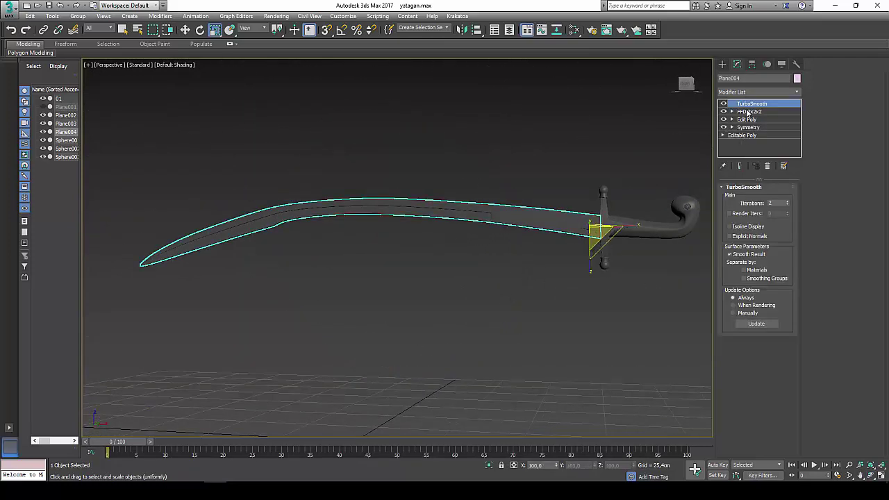
{"action": "left_click", "coordinate": [748, 112]}
{"action": "key", "text": "F4"}
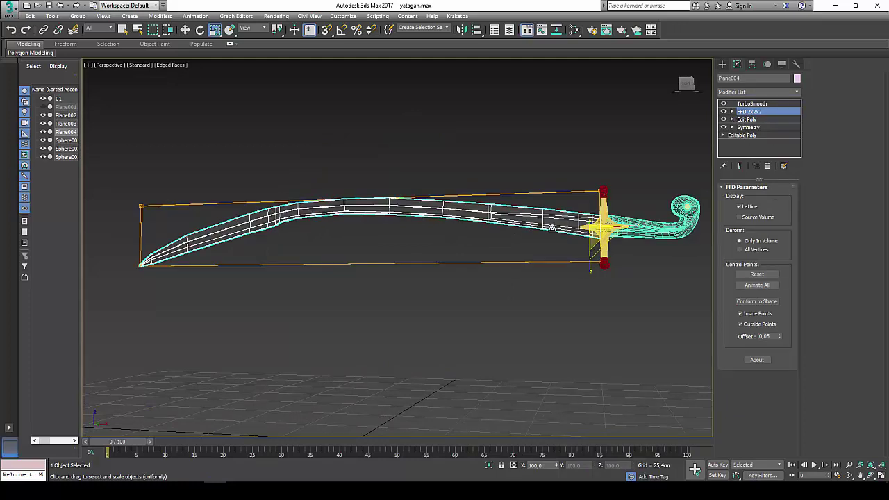
Hide everything except the blade and orbit in close to its thick end.
{"action": "right_click", "coordinate": [551, 227]}
{"action": "left_click", "coordinate": [639, 194]}
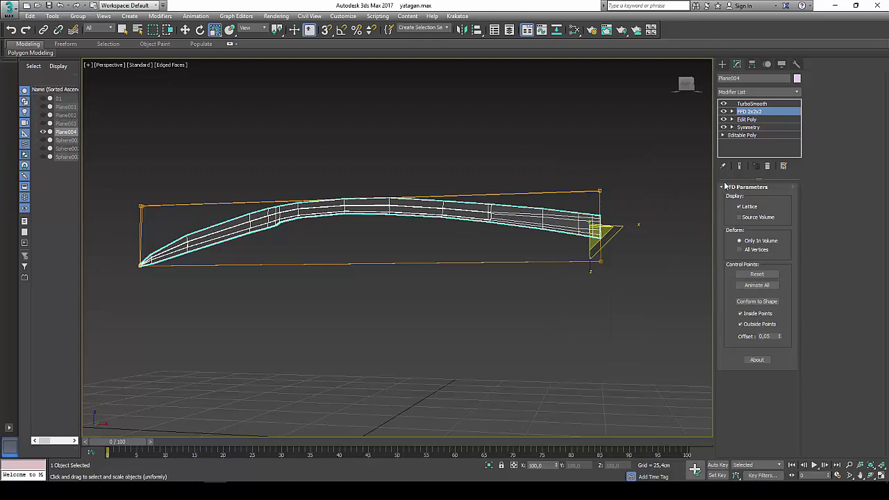
{"action": "left_click", "coordinate": [870, 478]}
{"action": "mouse_move", "coordinate": [391, 243]}
{"action": "left_mouse_down"}
{"action": "mouse_move", "coordinate": [465, 192]}
{"action": "mouse_move", "coordinate": [472, 218]}
{"action": "mouse_move", "coordinate": [462, 197]}
{"action": "mouse_move", "coordinate": [285, 242]}
{"action": "mouse_move", "coordinate": [347, 230]}
{"action": "mouse_move", "coordinate": [365, 210]}
{"action": "mouse_move", "coordinate": [408, 197]}
{"action": "left_mouse_up"}
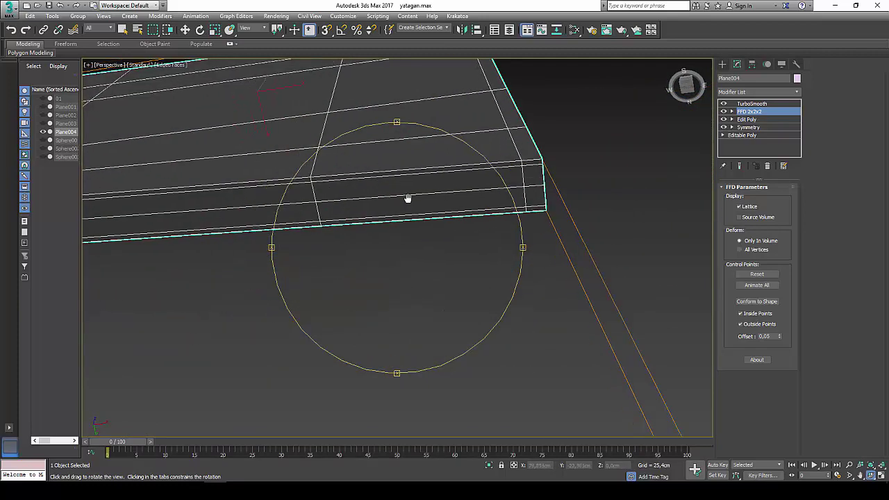
{"action": "key", "text": "r"}
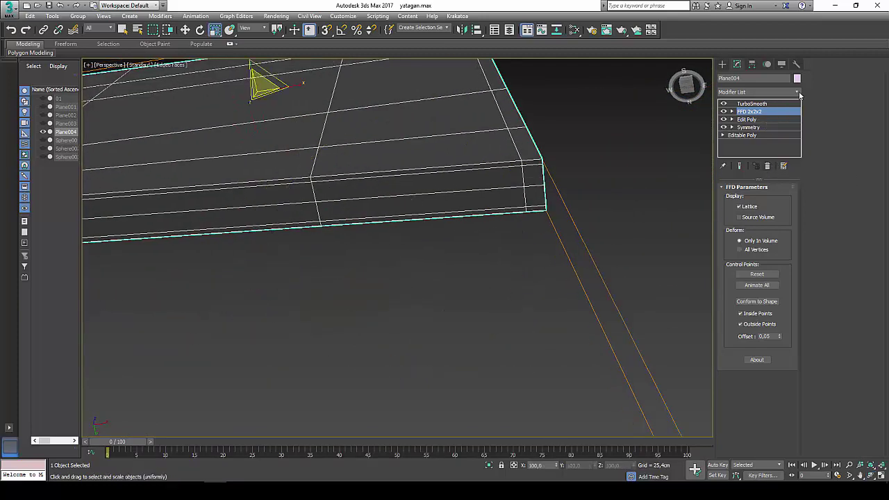
Add an Edit Poly modifier above the FFD on the blade and enter Vertex mode.
{"action": "left_click", "coordinate": [799, 93]}
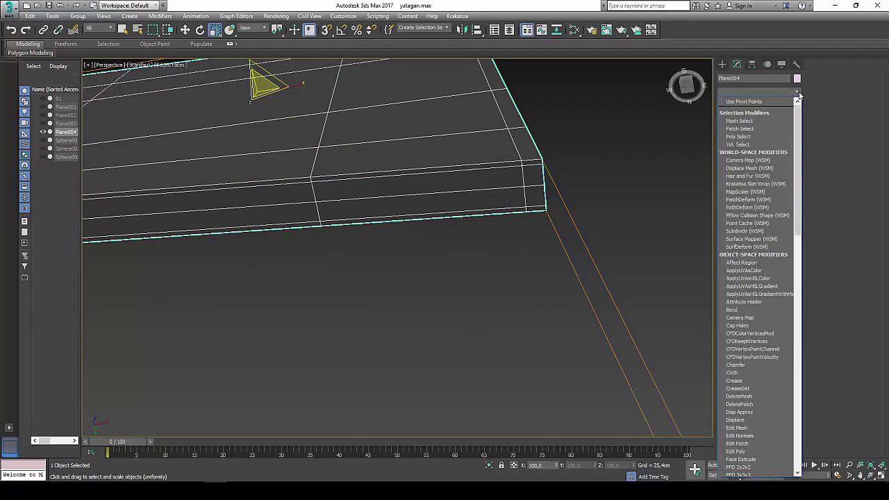
{"action": "left_click", "coordinate": [798, 92]}
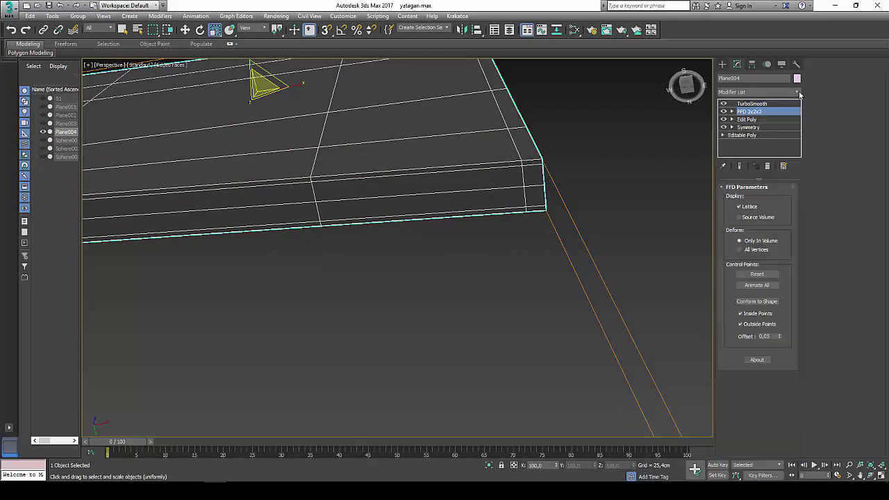
{"action": "left_click", "coordinate": [798, 92]}
{"action": "scroll", "coordinate": [774, 196], "scroll_direction": "down", "scroll_amount": 3}
{"action": "scroll", "coordinate": [774, 196], "scroll_direction": "down", "scroll_amount": 3}
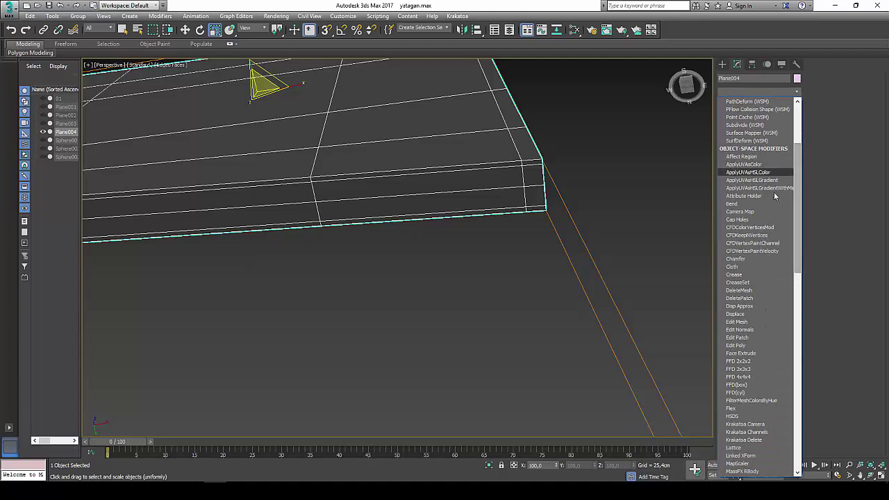
{"action": "left_click", "coordinate": [765, 346]}
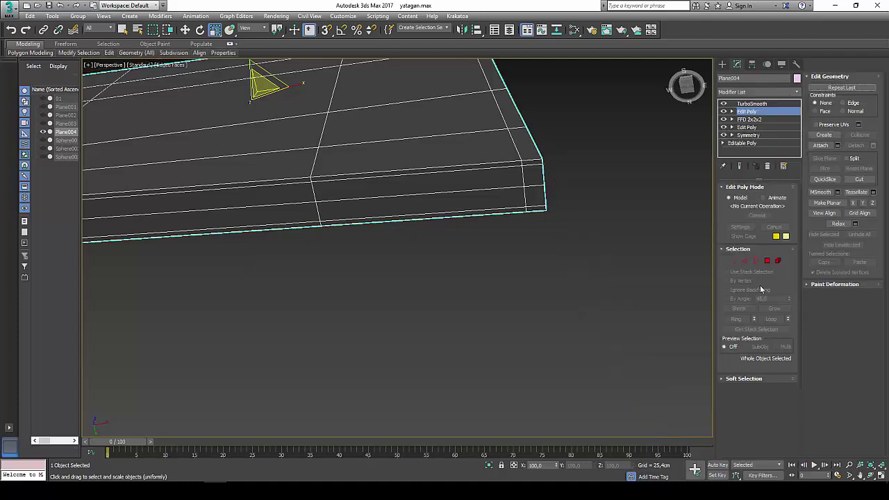
{"action": "left_click", "coordinate": [734, 261]}
Switch to the four-viewport layout and frame the blade's right end in the Front view.
{"action": "scroll", "coordinate": [569, 244], "scroll_direction": "up", "scroll_amount": 3}
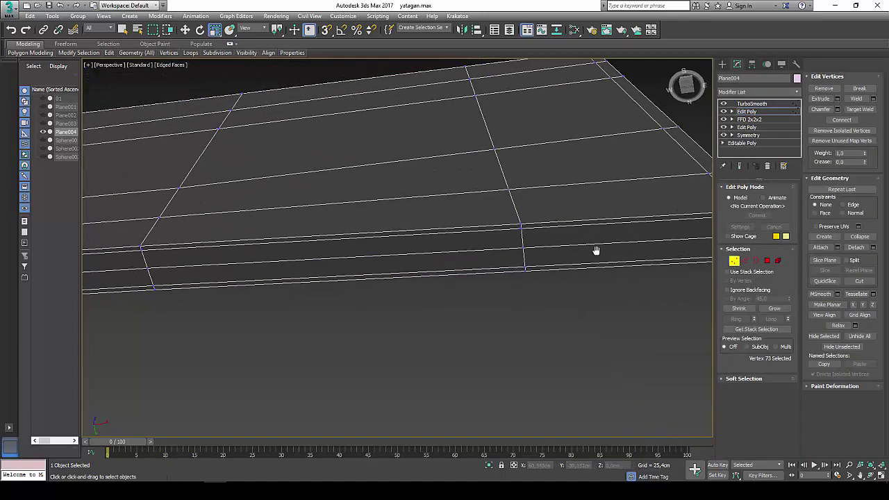
{"action": "middle_click_drag", "start_coordinate": [593, 250], "coordinate": [549, 251]}
{"action": "scroll", "coordinate": [551, 257], "scroll_direction": "down", "scroll_amount": 2}
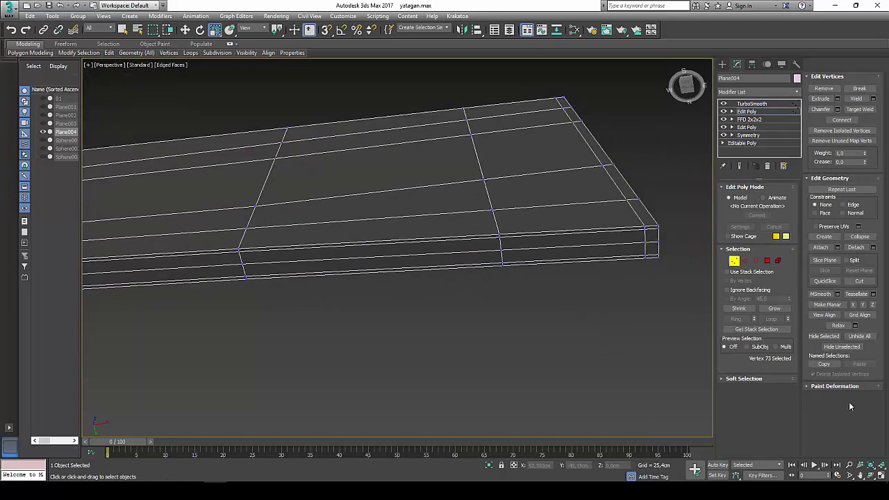
{"action": "left_click", "coordinate": [880, 476]}
{"action": "middle_click_drag", "start_coordinate": [551, 171], "coordinate": [611, 160]}
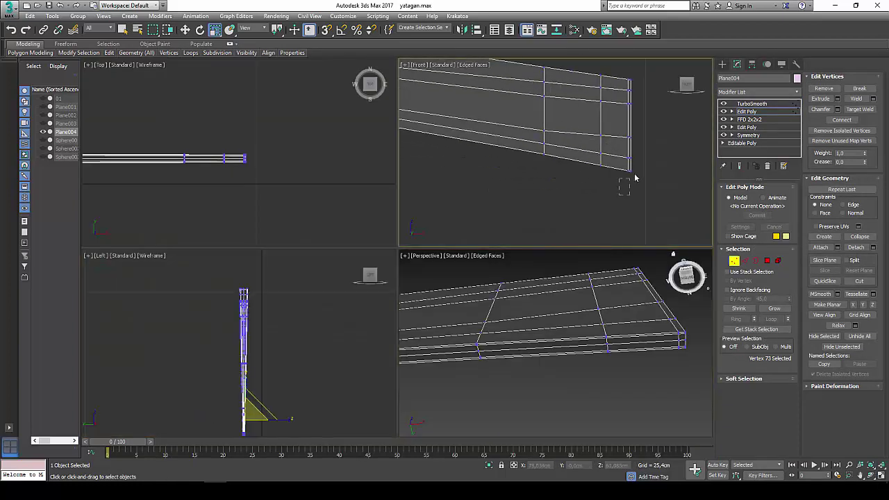
Marquee-select the vertex columns at the blade's right end in the Front view.
{"action": "left_click_drag", "start_coordinate": [633, 178], "coordinate": [609, 161]}
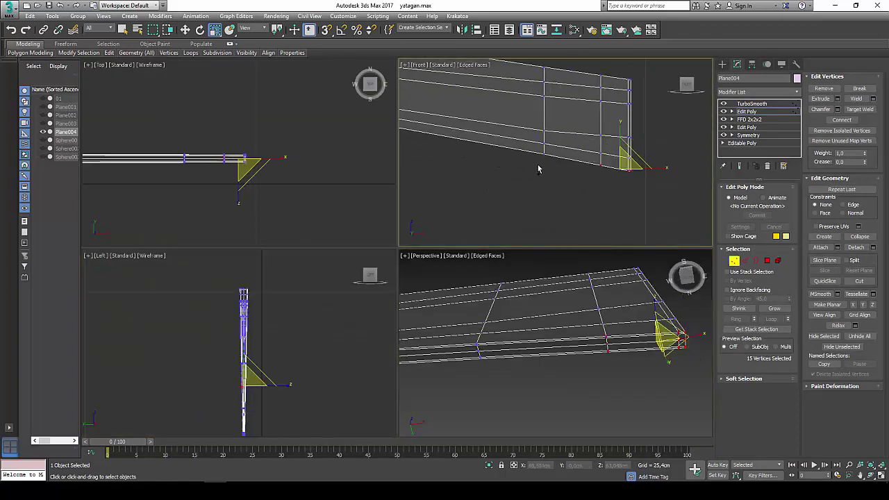
{"action": "left_click_drag", "start_coordinate": [535, 174], "coordinate": [549, 154], "text": "ctrl"}
{"action": "middle_click_drag", "start_coordinate": [546, 169], "coordinate": [662, 175]}
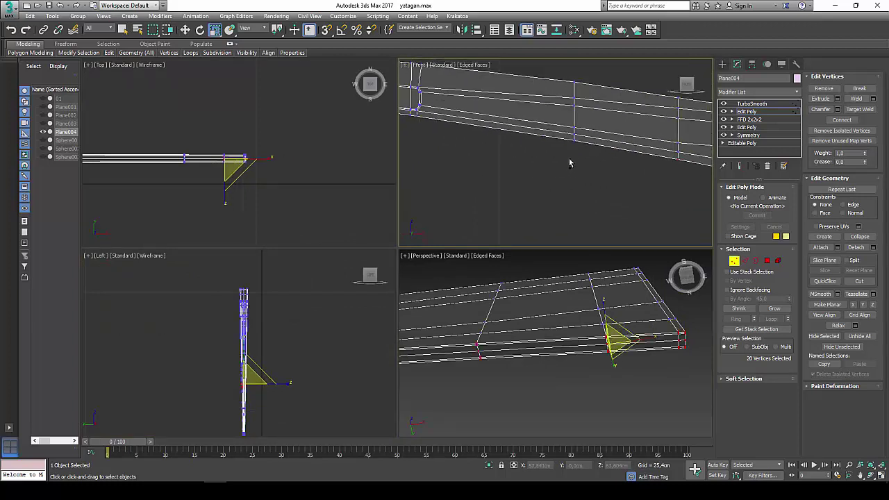
{"action": "left_click_drag", "start_coordinate": [584, 157], "coordinate": [554, 145], "text": "ctrl"}
{"action": "scroll", "coordinate": [554, 138], "scroll_direction": "up", "scroll_amount": 4}
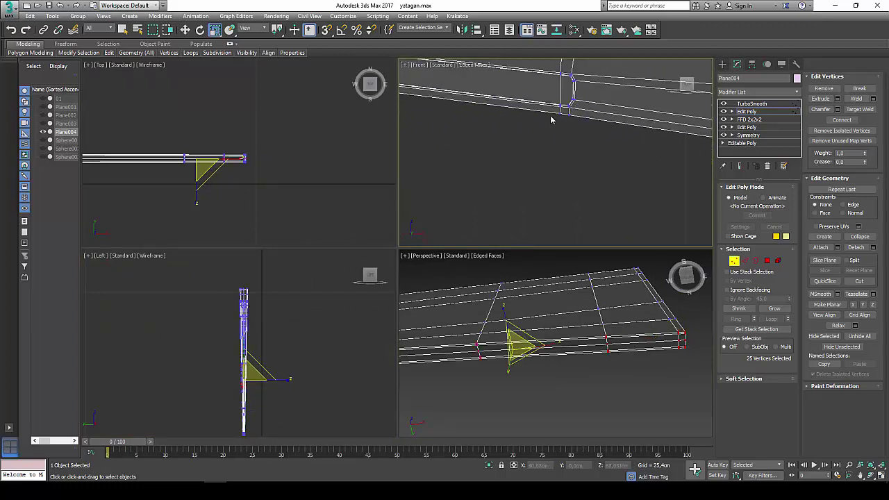
{"action": "scroll", "coordinate": [554, 141], "scroll_direction": "up", "scroll_amount": 2}
{"action": "middle_click_drag", "start_coordinate": [515, 140], "coordinate": [668, 159]}
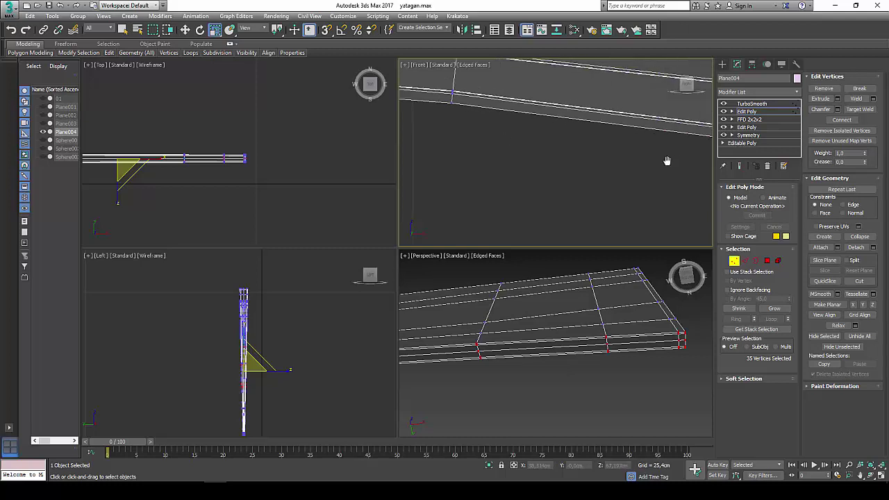
{"action": "middle_click_drag", "start_coordinate": [489, 135], "coordinate": [606, 179]}
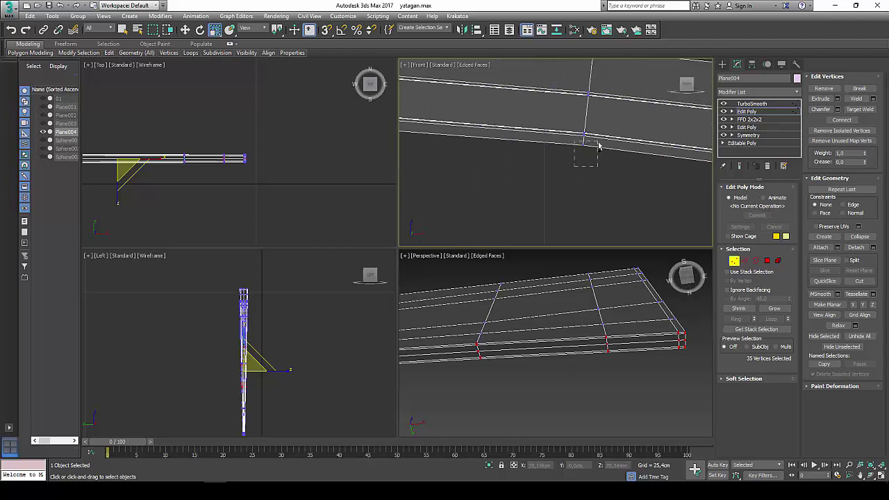
Add the next several vertex columns along the middle of the blade.
{"action": "left_click_drag", "start_coordinate": [599, 145], "coordinate": [597, 149]}
{"action": "mouse_move", "coordinate": [476, 167]}
{"action": "middle_mouse_down"}
{"action": "mouse_move", "coordinate": [506, 179]}
{"action": "mouse_move", "coordinate": [550, 150]}
{"action": "middle_mouse_up"}
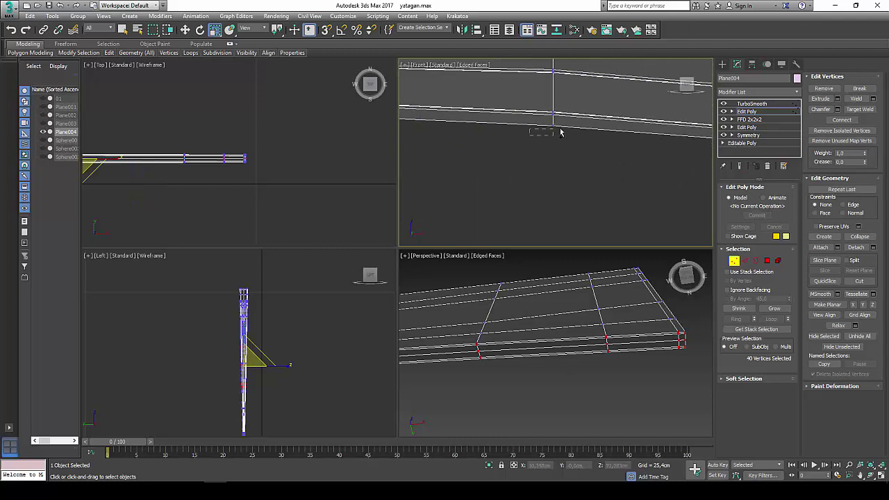
{"action": "left_click_drag", "start_coordinate": [564, 128], "coordinate": [564, 129]}
{"action": "mouse_move", "coordinate": [448, 152]}
{"action": "middle_mouse_down"}
{"action": "mouse_move", "coordinate": [633, 151]}
{"action": "mouse_move", "coordinate": [545, 156]}
{"action": "middle_mouse_up"}
{"action": "left_click_drag", "start_coordinate": [568, 132], "coordinate": [568, 133]}
{"action": "mouse_move", "coordinate": [463, 167]}
{"action": "middle_mouse_down"}
{"action": "mouse_move", "coordinate": [452, 179]}
{"action": "mouse_move", "coordinate": [639, 177]}
{"action": "middle_mouse_up"}
{"action": "left_click_drag", "start_coordinate": [631, 149], "coordinate": [625, 145]}
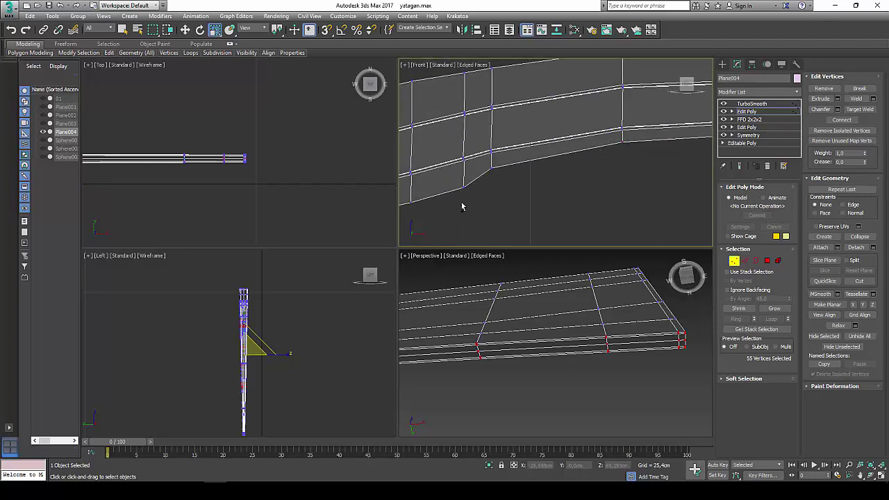
Continue adding vertex columns toward the blade tip.
{"action": "mouse_move", "coordinate": [477, 186]}
{"action": "left_mouse_down"}
{"action": "mouse_move", "coordinate": [486, 188]}
{"action": "mouse_move", "coordinate": [479, 185]}
{"action": "left_mouse_up"}
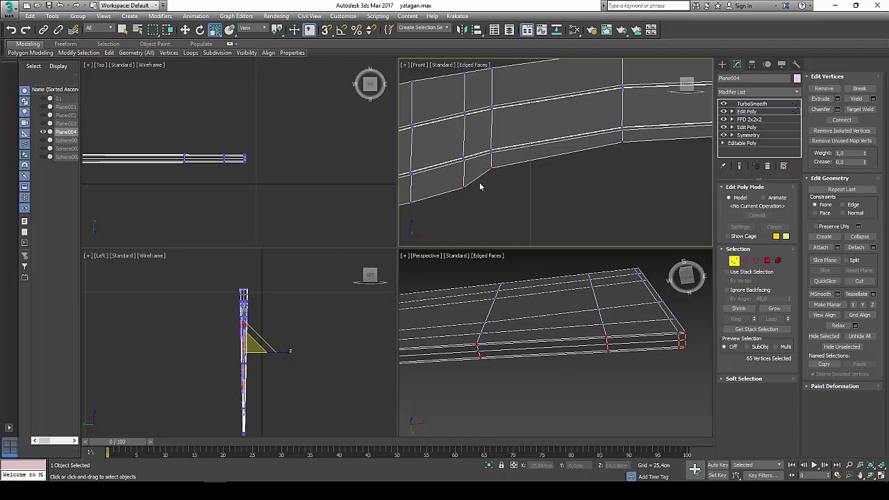
{"action": "middle_click_drag", "start_coordinate": [479, 184], "coordinate": [556, 175]}
{"action": "left_click_drag", "start_coordinate": [562, 158], "coordinate": [561, 161]}
{"action": "middle_click_drag", "start_coordinate": [482, 197], "coordinate": [573, 172]}
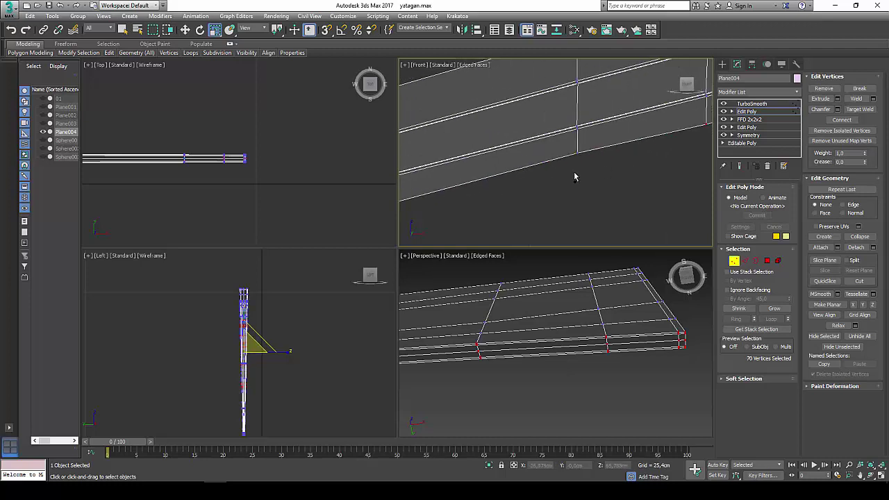
{"action": "left_click_drag", "start_coordinate": [605, 145], "coordinate": [601, 147]}
{"action": "middle_click_drag", "start_coordinate": [500, 188], "coordinate": [542, 172]}
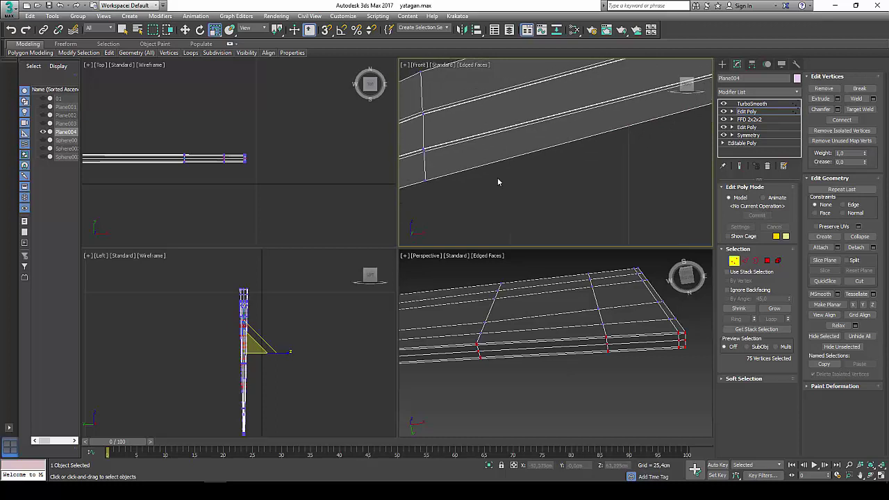
{"action": "left_click_drag", "start_coordinate": [574, 142], "coordinate": [574, 143]}
Add the blade-tip vertices to complete the 90-vertex selection and frame the blade's side view.
{"action": "scroll", "coordinate": [507, 176], "scroll_direction": "down", "scroll_amount": 2}
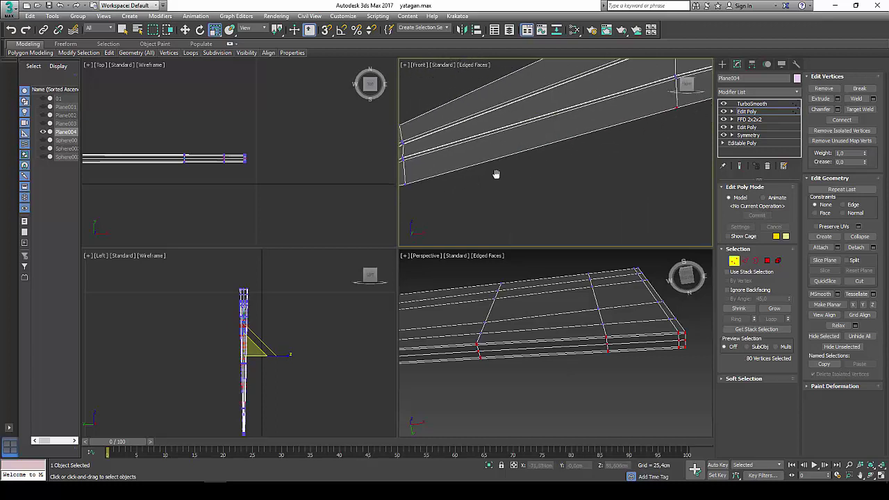
{"action": "scroll", "coordinate": [493, 174], "scroll_direction": "down", "scroll_amount": 2}
{"action": "scroll", "coordinate": [474, 170], "scroll_direction": "up", "scroll_amount": 1}
{"action": "scroll", "coordinate": [447, 176], "scroll_direction": "up", "scroll_amount": 2}
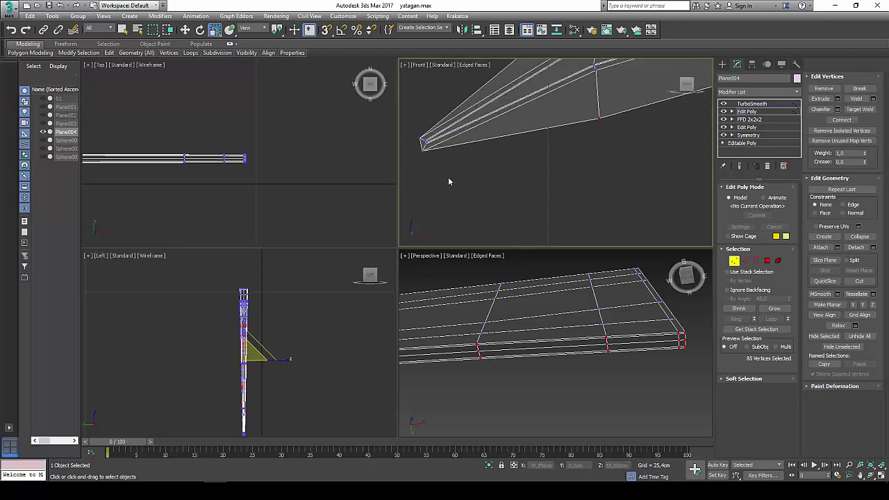
{"action": "middle_click_drag", "start_coordinate": [448, 176], "coordinate": [482, 165]}
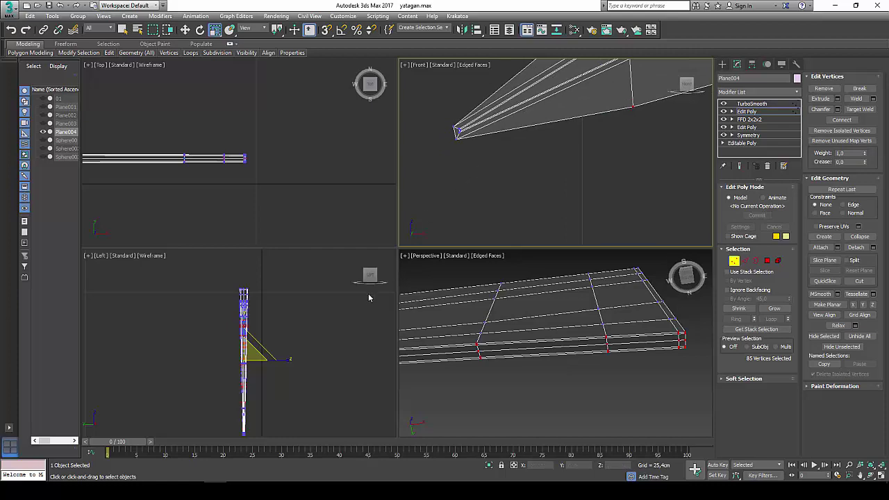
{"action": "mouse_move", "coordinate": [626, 311]}
{"action": "middle_mouse_down", "text": "alt"}
{"action": "mouse_move", "coordinate": [523, 319]}
{"action": "mouse_move", "coordinate": [555, 324]}
{"action": "middle_mouse_up", "text": "alt"}
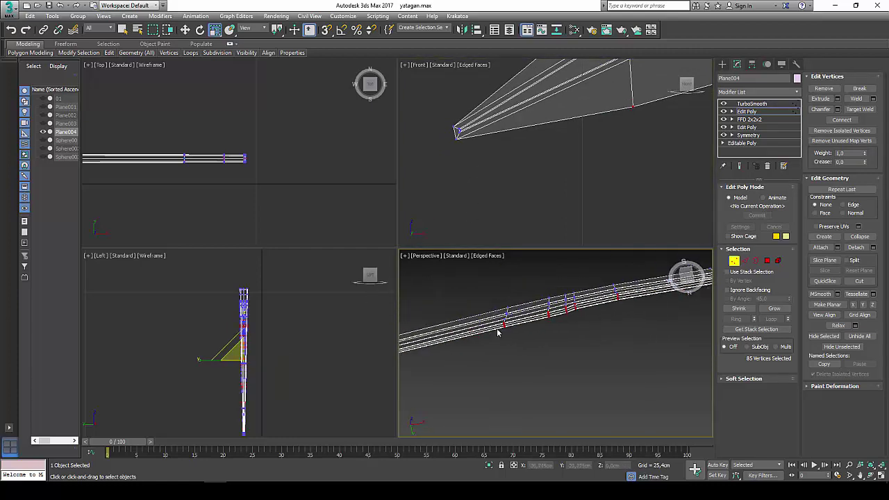
{"action": "scroll", "coordinate": [513, 326], "scroll_direction": "up", "scroll_amount": 3}
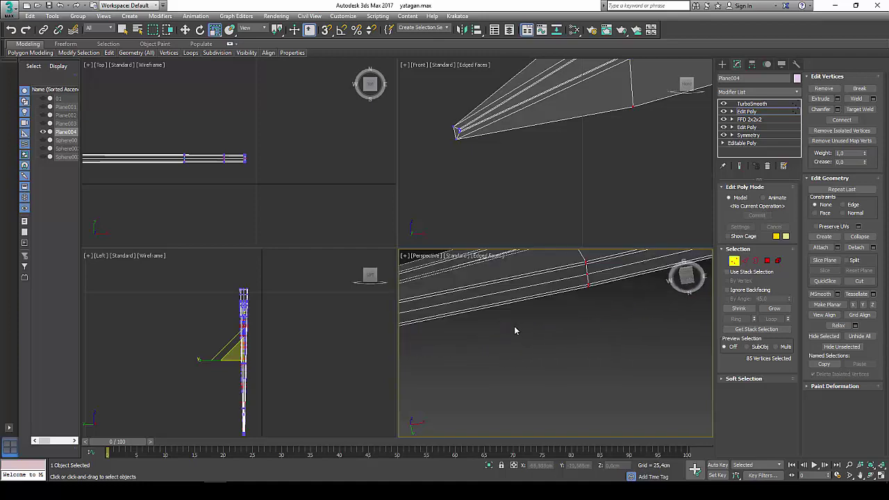
{"action": "scroll", "coordinate": [591, 313], "scroll_direction": "down", "scroll_amount": 2}
{"action": "middle_click_drag", "start_coordinate": [590, 313], "coordinate": [575, 317]}
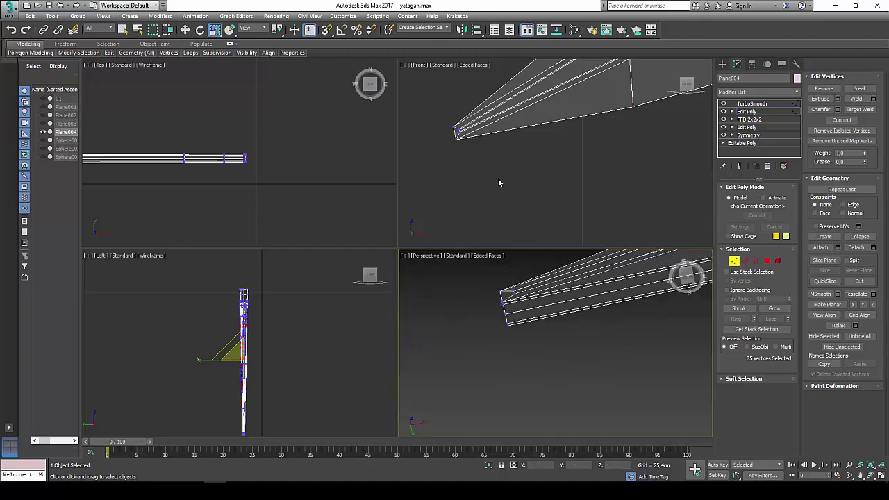
{"action": "scroll", "coordinate": [486, 157], "scroll_direction": "up", "scroll_amount": 2}
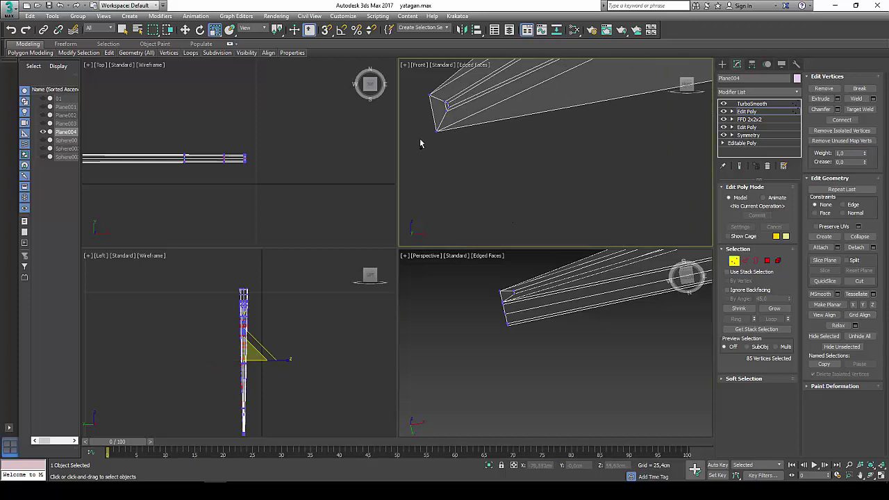
{"action": "left_click_drag", "start_coordinate": [449, 132], "coordinate": [450, 136], "text": "ctrl"}
{"action": "middle_click_drag", "start_coordinate": [305, 354], "coordinate": [294, 302]}
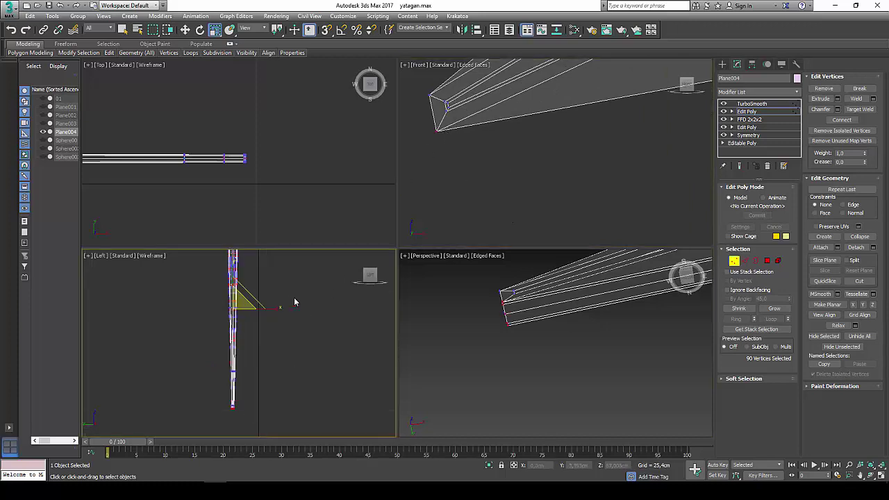
In the enlarged side view, thin the selected blade vertices along X, then show TurboSmooth at 2 iterations.
{"action": "key", "text": "alt+w"}
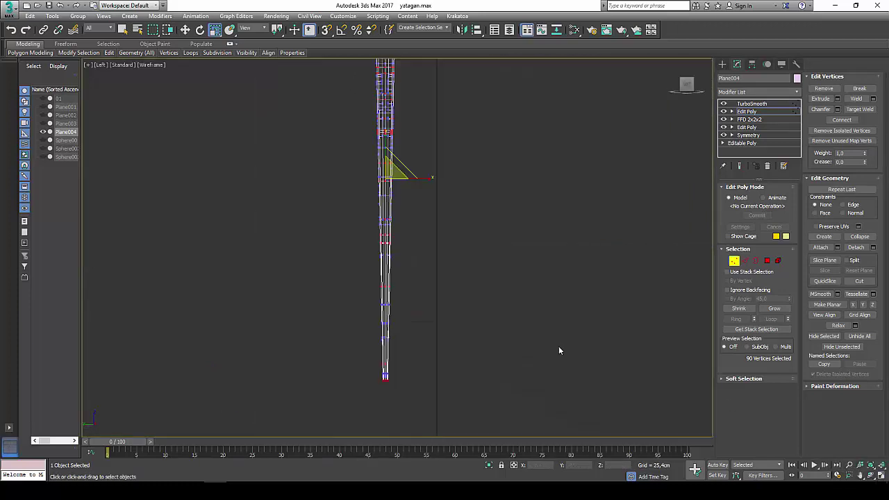
{"action": "middle_click_drag", "start_coordinate": [356, 237], "coordinate": [418, 259]}
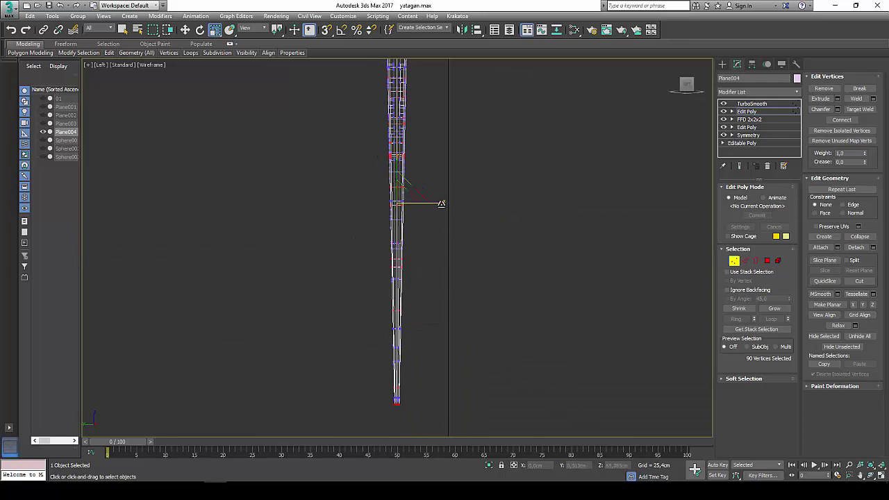
{"action": "left_click_drag", "start_coordinate": [440, 202], "coordinate": [397, 202]}
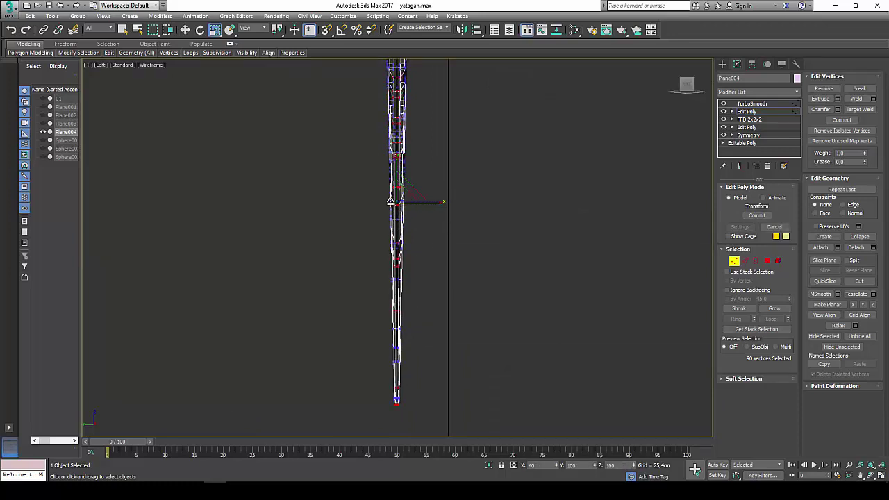
{"action": "left_click", "coordinate": [735, 264]}
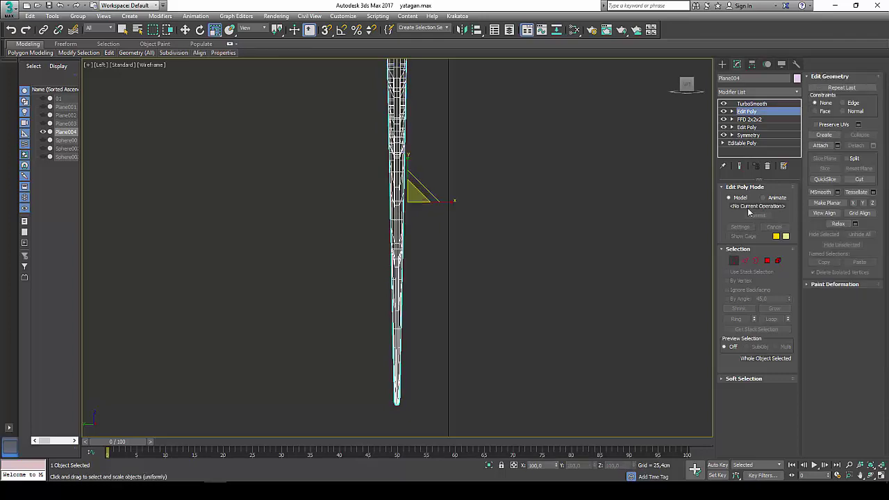
{"action": "left_click", "coordinate": [762, 104]}
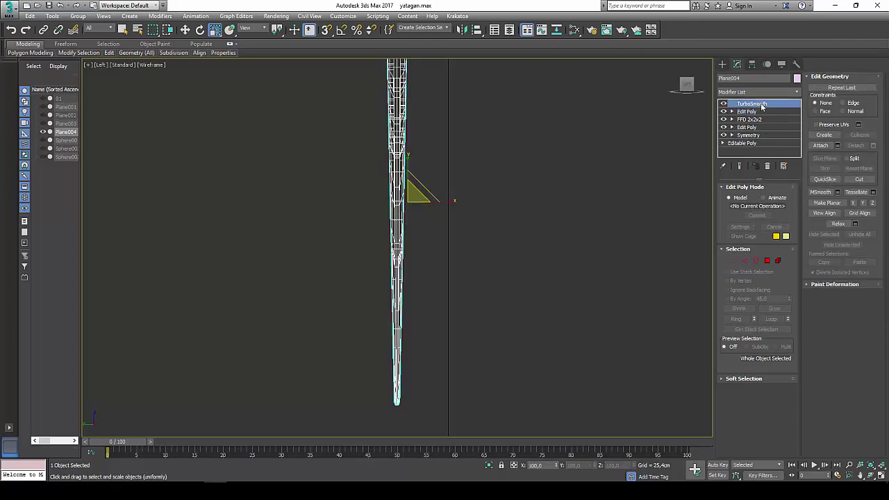
Deselect the blade, give Perspective shaded display, maximize it and orbit around the smooth blade.
{"action": "left_click", "coordinate": [882, 476]}
{"action": "left_click", "coordinate": [596, 333]}
{"action": "scroll", "coordinate": [596, 332], "scroll_direction": "down", "scroll_amount": 3}
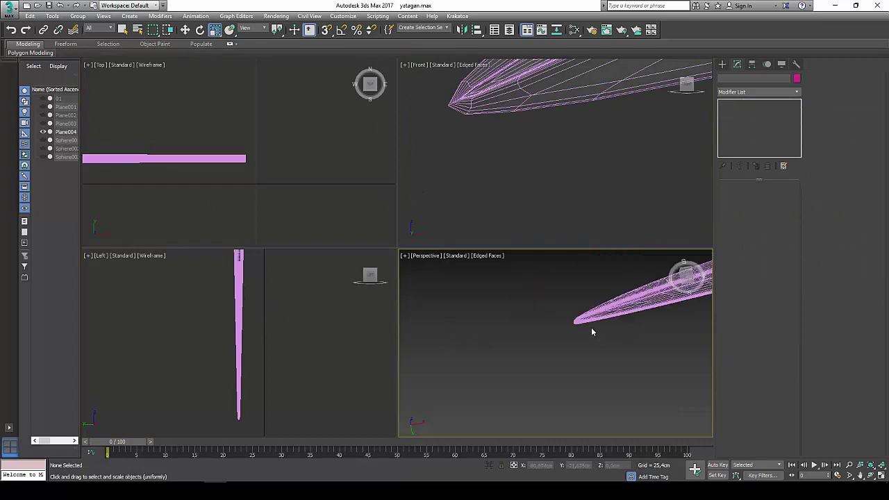
{"action": "scroll", "coordinate": [591, 327], "scroll_direction": "down", "scroll_amount": 2}
{"action": "middle_click_drag", "start_coordinate": [587, 326], "coordinate": [442, 328]}
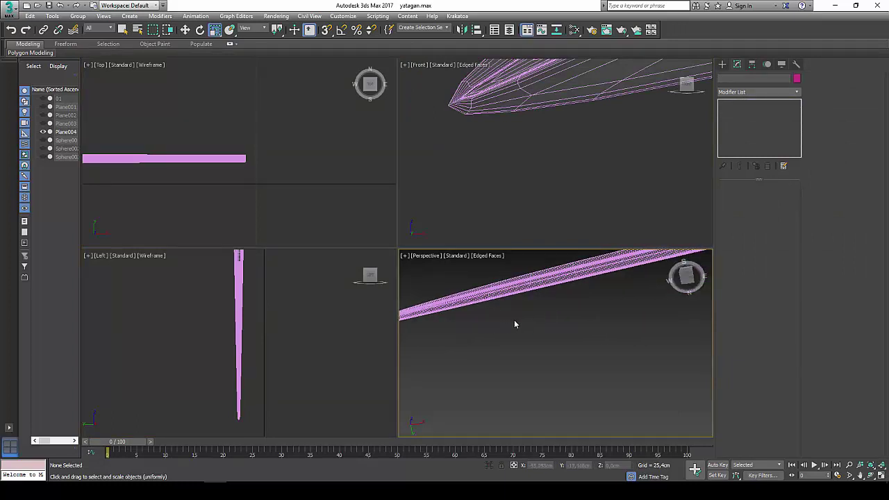
{"action": "key", "text": "F4"}
{"action": "middle_click_drag", "start_coordinate": [525, 311], "coordinate": [425, 375]}
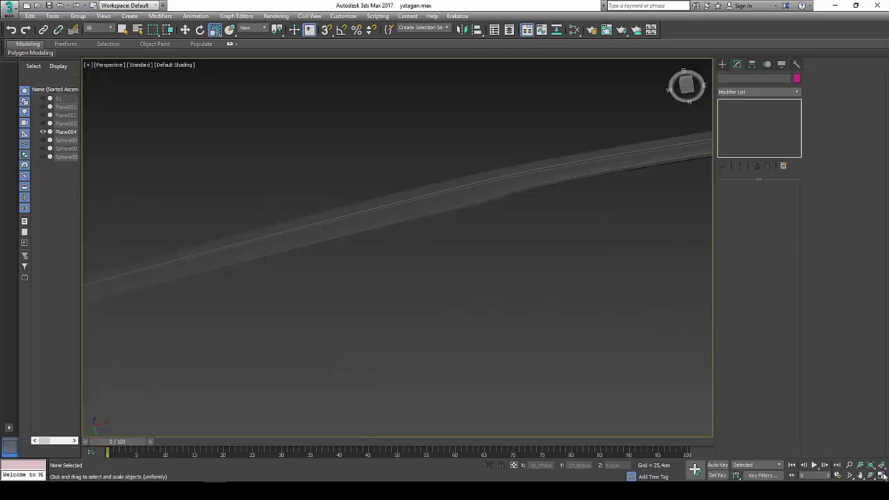
{"action": "left_click", "coordinate": [880, 477]}
{"action": "left_click", "coordinate": [870, 465]}
{"action": "mouse_move", "coordinate": [452, 297]}
{"action": "left_mouse_down"}
{"action": "mouse_move", "coordinate": [430, 276]}
{"action": "mouse_move", "coordinate": [310, 333]}
{"action": "mouse_move", "coordinate": [419, 240]}
{"action": "mouse_move", "coordinate": [321, 266]}
{"action": "mouse_move", "coordinate": [429, 235]}
{"action": "mouse_move", "coordinate": [436, 280]}
{"action": "mouse_move", "coordinate": [337, 276]}
{"action": "mouse_move", "coordinate": [304, 264]}
{"action": "mouse_move", "coordinate": [302, 254]}
{"action": "mouse_move", "coordinate": [425, 272]}
{"action": "mouse_move", "coordinate": [440, 265]}
{"action": "left_mouse_up"}
Unhide all objects, then hide the reference photo plane.
{"action": "right_click", "coordinate": [440, 266]}
{"action": "right_click", "coordinate": [443, 258]}
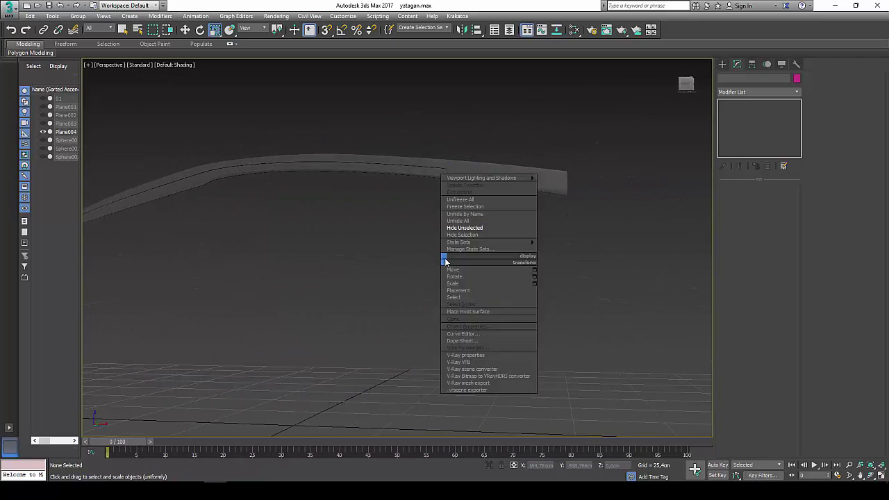
{"action": "left_click", "coordinate": [472, 220]}
{"action": "scroll", "coordinate": [451, 229], "scroll_direction": "down", "scroll_amount": 3}
{"action": "scroll", "coordinate": [441, 239], "scroll_direction": "down", "scroll_amount": 1}
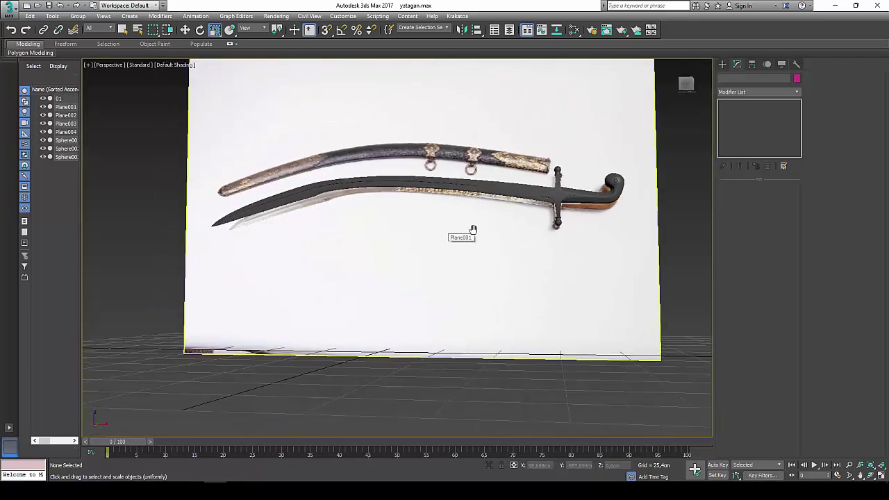
{"action": "right_click", "coordinate": [469, 235]}
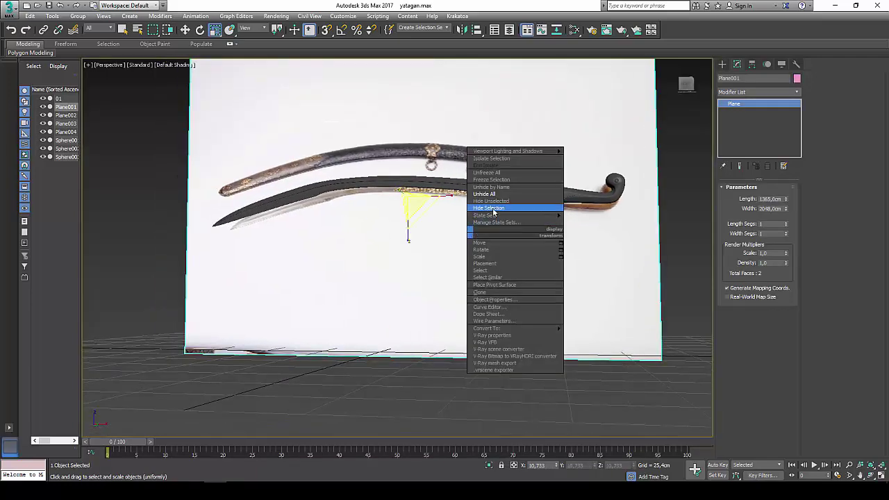
{"action": "left_click", "coordinate": [489, 210]}
Orbit the Perspective view around the complete sword, then bring up the reference photo.
{"action": "mouse_move", "coordinate": [488, 212]}
{"action": "middle_mouse_down"}
{"action": "mouse_move", "coordinate": [477, 245]}
{"action": "mouse_move", "coordinate": [500, 268]}
{"action": "middle_mouse_up"}
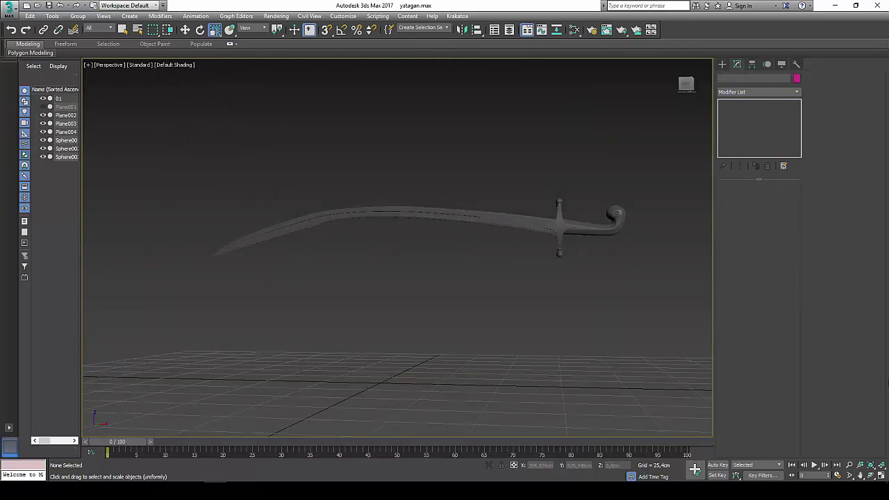
{"action": "left_click", "coordinate": [869, 476]}
{"action": "mouse_move", "coordinate": [432, 262]}
{"action": "left_mouse_down"}
{"action": "mouse_move", "coordinate": [474, 273]}
{"action": "mouse_move", "coordinate": [422, 238]}
{"action": "mouse_move", "coordinate": [584, 244]}
{"action": "mouse_move", "coordinate": [444, 259]}
{"action": "mouse_move", "coordinate": [598, 261]}
{"action": "mouse_move", "coordinate": [645, 278]}
{"action": "mouse_move", "coordinate": [644, 254]}
{"action": "mouse_move", "coordinate": [349, 188]}
{"action": "mouse_move", "coordinate": [383, 259]}
{"action": "mouse_move", "coordinate": [414, 252]}
{"action": "mouse_move", "coordinate": [415, 220]}
{"action": "mouse_move", "coordinate": [393, 223]}
{"action": "mouse_move", "coordinate": [379, 246]}
{"action": "mouse_move", "coordinate": [352, 257]}
{"action": "mouse_move", "coordinate": [233, 276]}
{"action": "mouse_move", "coordinate": [240, 263]}
{"action": "mouse_move", "coordinate": [317, 278]}
{"action": "mouse_move", "coordinate": [396, 275]}
{"action": "mouse_move", "coordinate": [351, 276]}
{"action": "mouse_move", "coordinate": [396, 247]}
{"action": "mouse_move", "coordinate": [397, 225]}
{"action": "mouse_move", "coordinate": [395, 239]}
{"action": "left_mouse_up"}
{"action": "key", "text": "Escape"}
{"action": "left_click", "coordinate": [261, 491]}
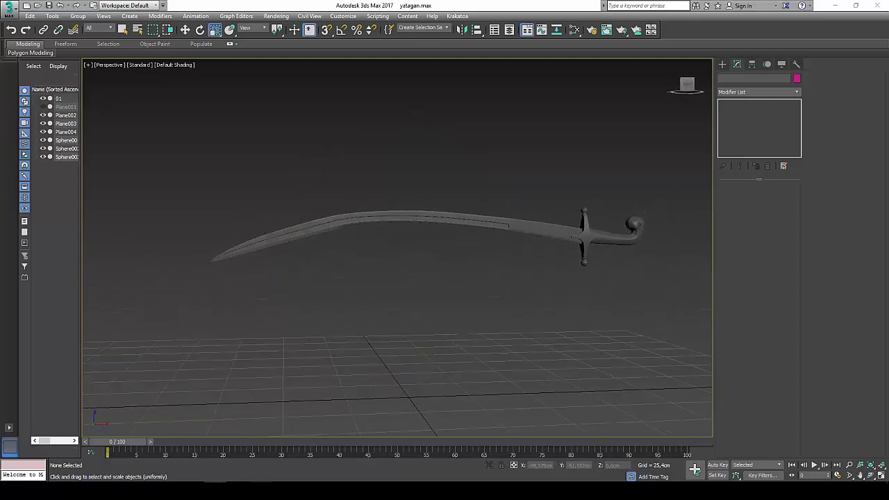
Pan and zoom across the sword reference photo, then close the viewer and select the blade.
{"action": "left_click_drag", "start_coordinate": [419, 190], "coordinate": [457, 207]}
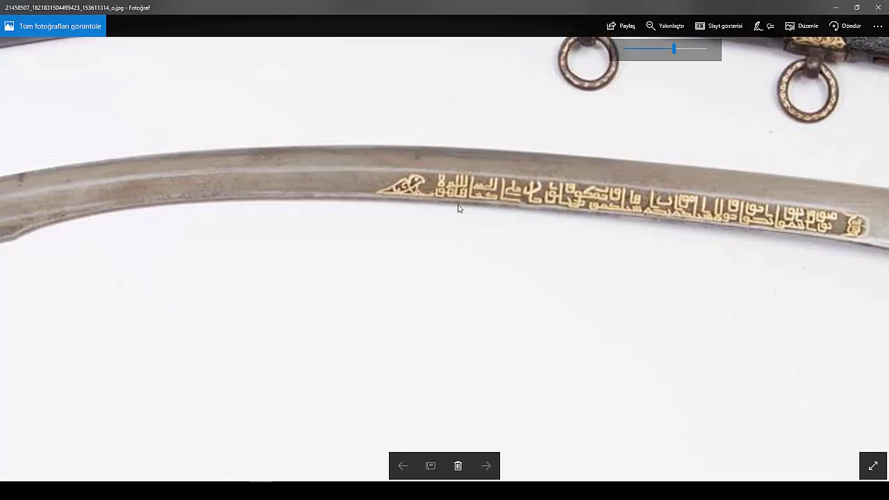
{"action": "scroll", "coordinate": [459, 198], "scroll_direction": "down", "scroll_amount": 5}
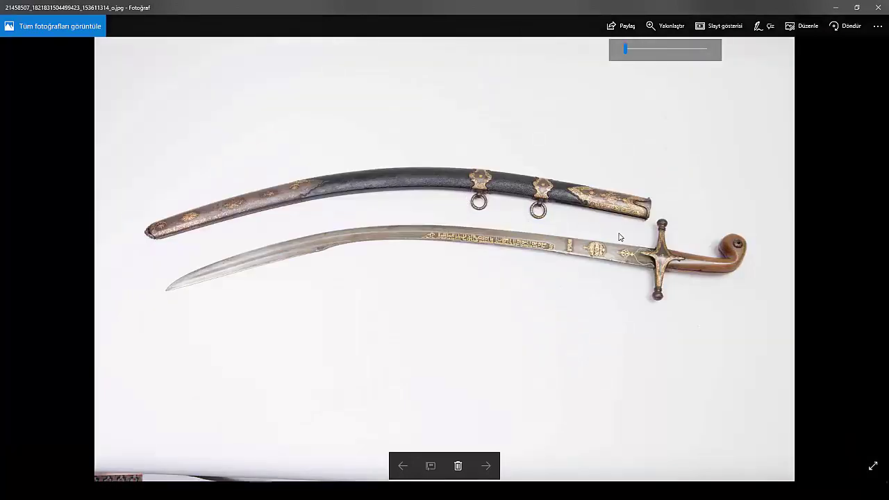
{"action": "scroll", "coordinate": [600, 251], "scroll_direction": "up", "scroll_amount": 2}
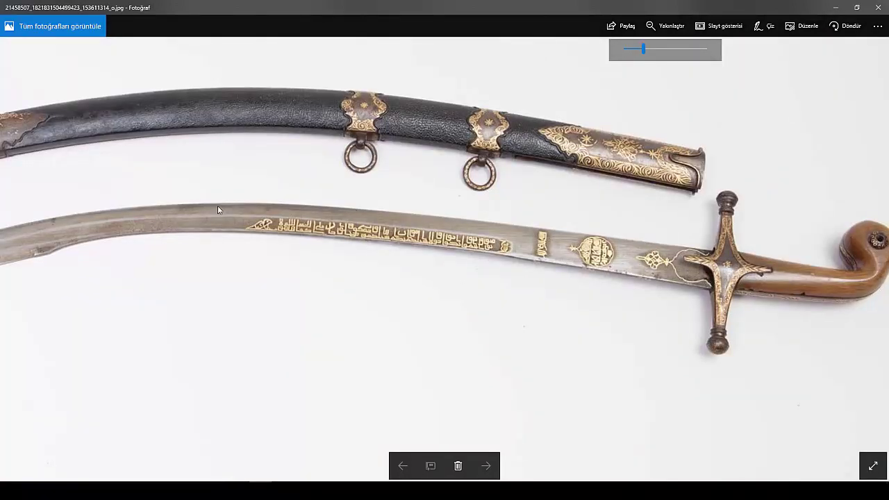
{"action": "left_click", "coordinate": [835, 7]}
{"action": "left_click", "coordinate": [548, 228]}
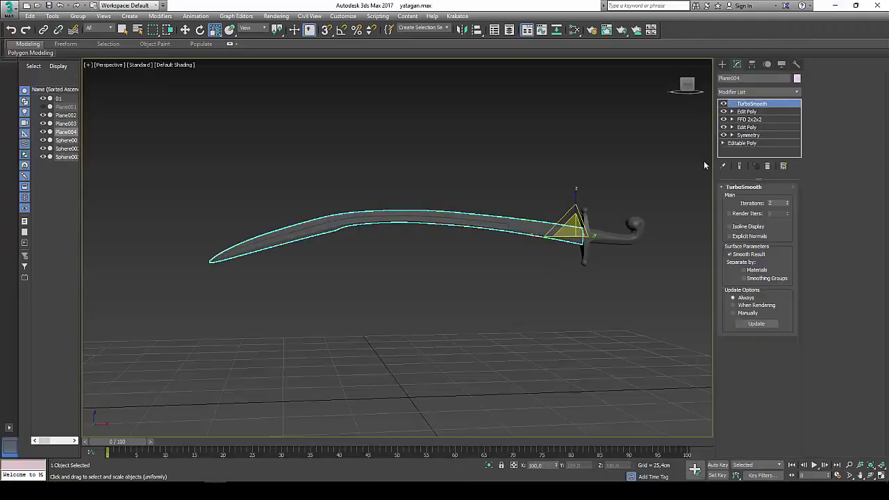
Delete both Edit Poly modifiers from the blade's modifier stack.
{"action": "left_click", "coordinate": [743, 111]}
{"action": "right_click", "coordinate": [740, 111]}
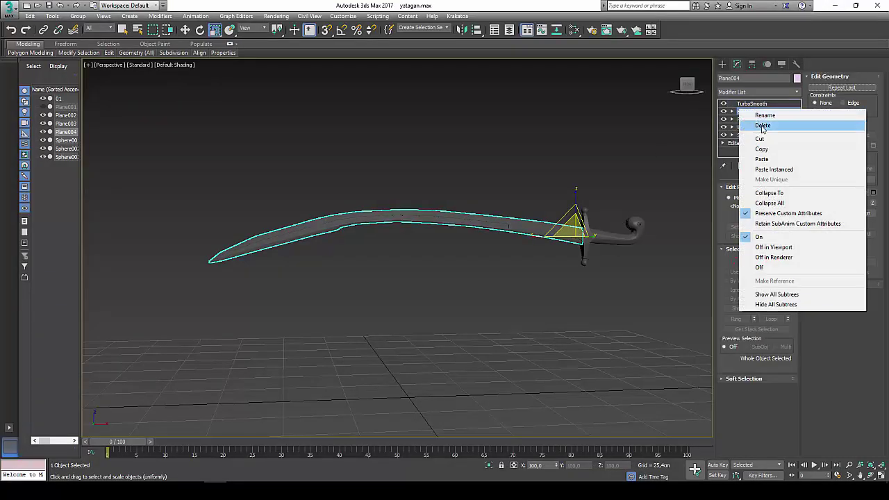
{"action": "left_click", "coordinate": [761, 126]}
{"action": "left_click", "coordinate": [747, 119]}
{"action": "right_click", "coordinate": [757, 120]}
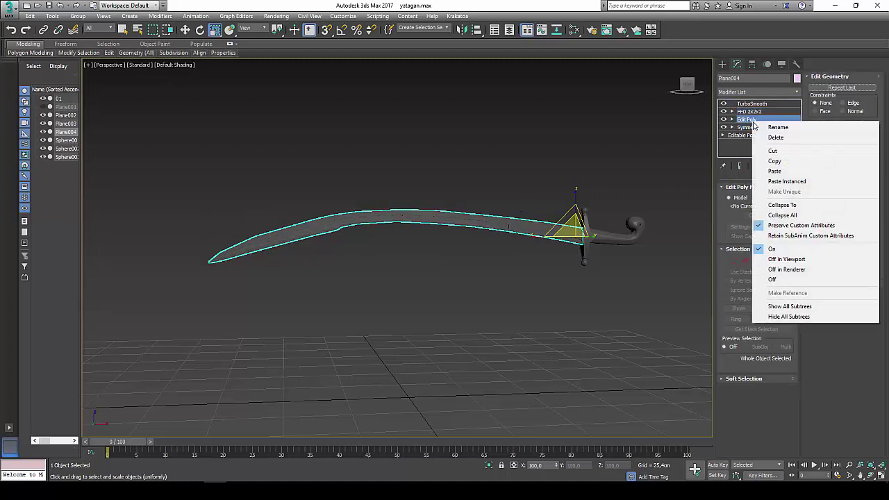
{"action": "left_click", "coordinate": [770, 137]}
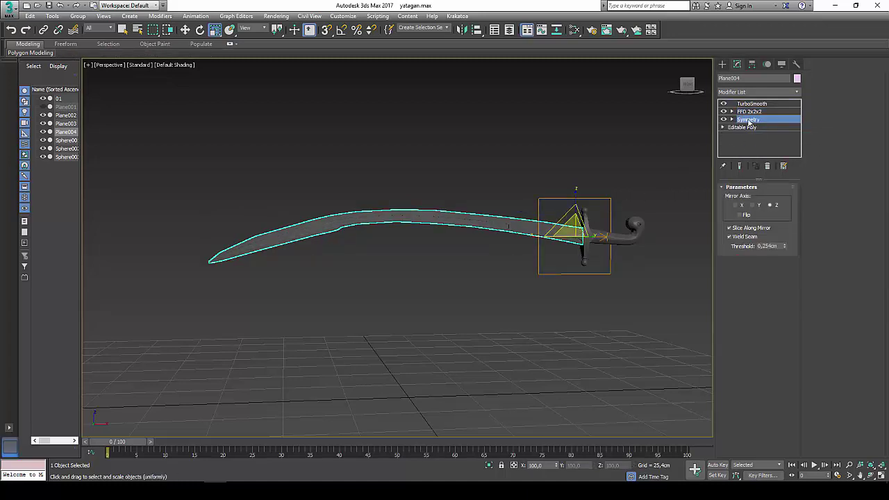
Delete the FFD 2x2x2 modifier and return to the blade's Symmetry level.
{"action": "left_click", "coordinate": [752, 111]}
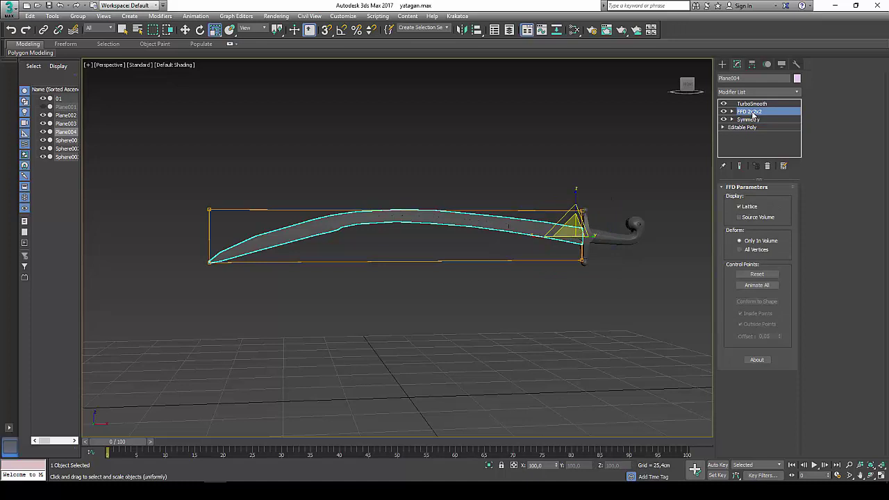
{"action": "right_click", "coordinate": [754, 115]}
{"action": "left_click", "coordinate": [776, 130]}
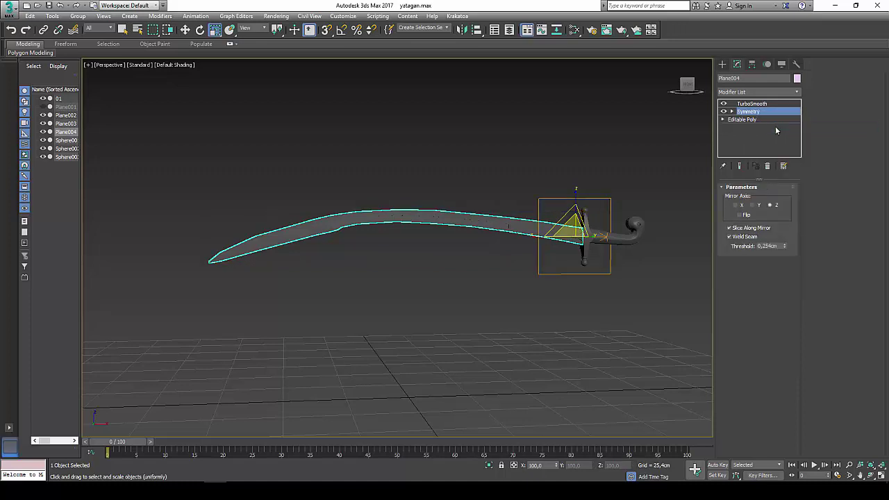
{"action": "scroll", "coordinate": [567, 227], "scroll_direction": "up", "scroll_amount": 1}
{"action": "scroll", "coordinate": [567, 227], "scroll_direction": "up", "scroll_amount": 2}
{"action": "scroll", "coordinate": [566, 227], "scroll_direction": "up", "scroll_amount": 2}
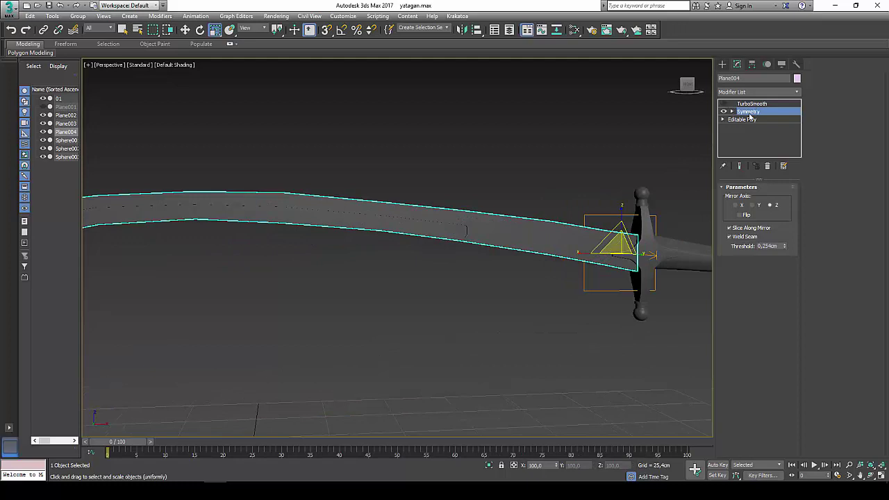
{"action": "left_click", "coordinate": [749, 112], "text": "ctrl"}
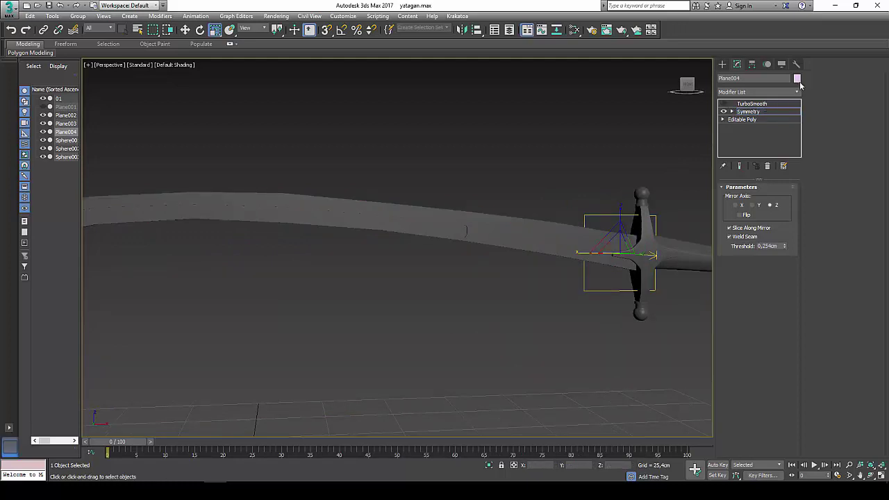
{"action": "left_click", "coordinate": [750, 112]}
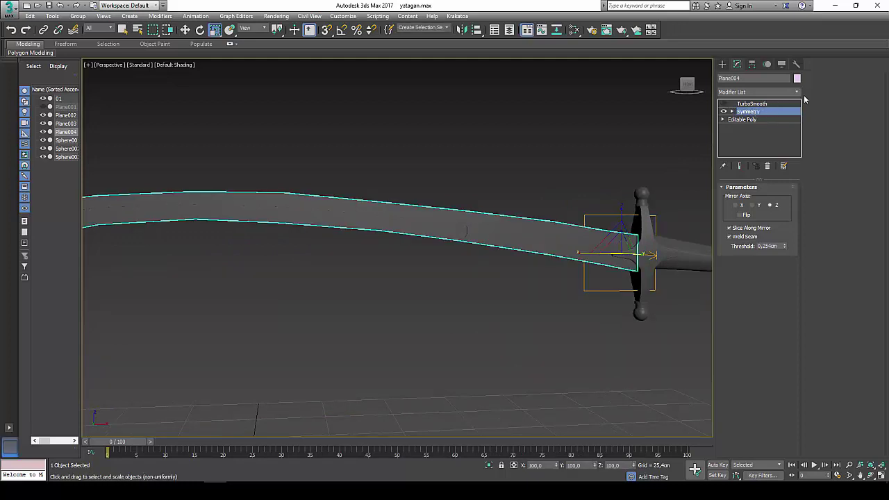
{"action": "left_click", "coordinate": [797, 92]}
{"action": "scroll", "coordinate": [786, 271], "scroll_direction": "down", "scroll_amount": 5}
{"action": "scroll", "coordinate": [786, 271], "scroll_direction": "down", "scroll_amount": 3}
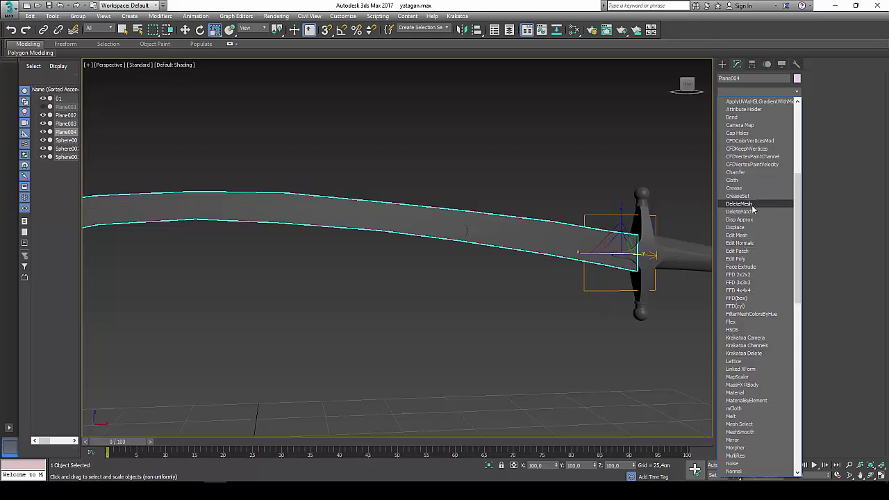
Add an Edit Poly above Symmetry in Vertex mode and frame the blade in four viewports.
{"action": "left_click", "coordinate": [752, 258]}
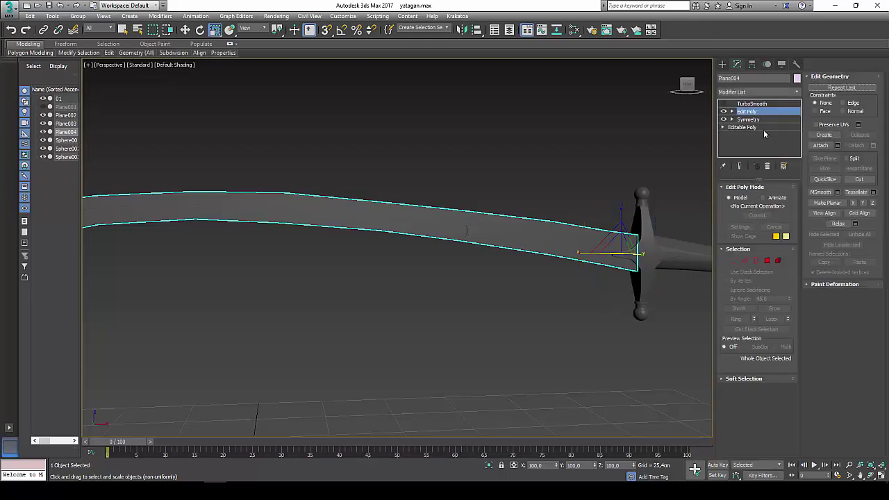
{"action": "left_click", "coordinate": [739, 261]}
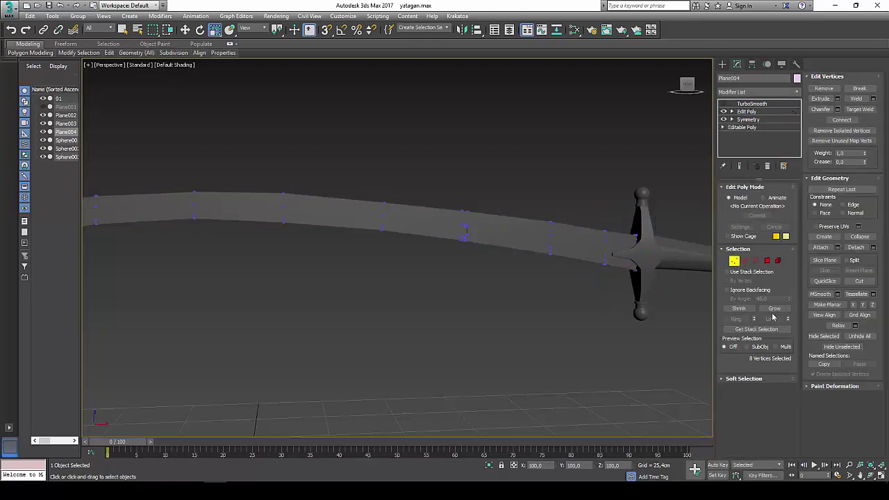
{"action": "left_click", "coordinate": [880, 477]}
{"action": "scroll", "coordinate": [634, 158], "scroll_direction": "up", "scroll_amount": 3}
{"action": "scroll", "coordinate": [553, 211], "scroll_direction": "down", "scroll_amount": 2}
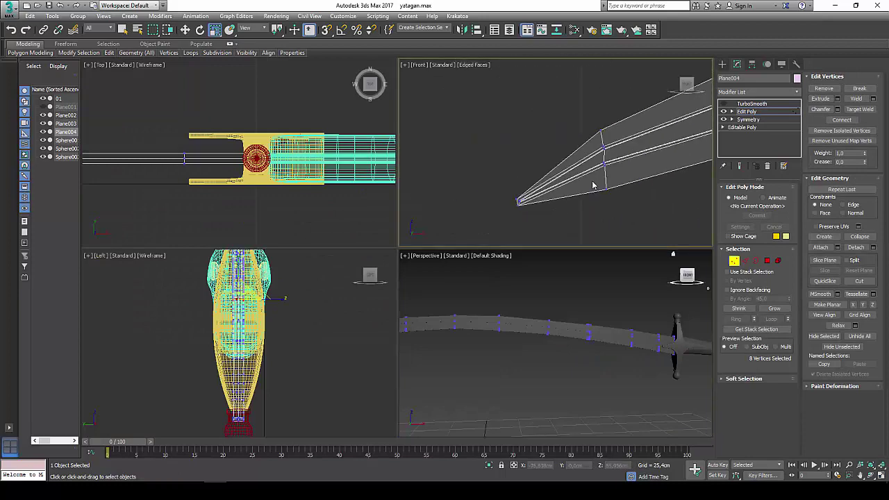
{"action": "scroll", "coordinate": [592, 184], "scroll_direction": "down", "scroll_amount": 3}
{"action": "middle_click_drag", "start_coordinate": [604, 161], "coordinate": [491, 162]}
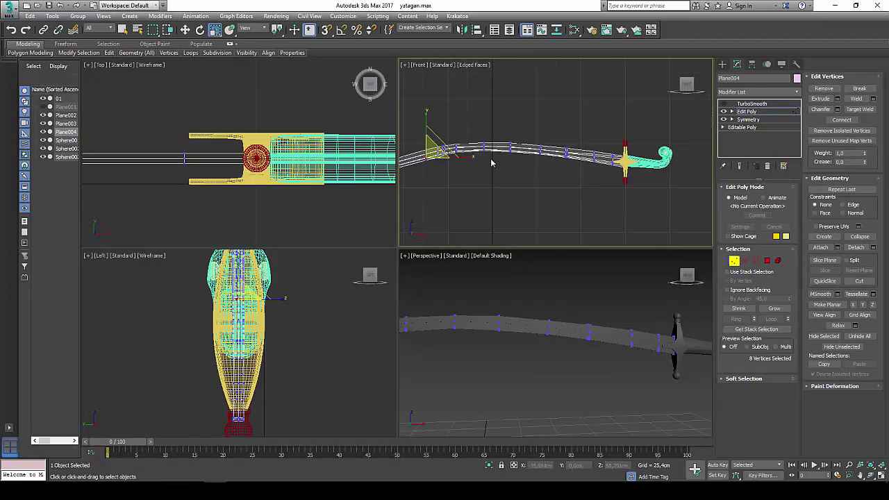
{"action": "scroll", "coordinate": [624, 152], "scroll_direction": "up", "scroll_amount": 2}
{"action": "scroll", "coordinate": [628, 142], "scroll_direction": "up", "scroll_amount": 2}
{"action": "scroll", "coordinate": [625, 142], "scroll_direction": "up", "scroll_amount": 2}
{"action": "scroll", "coordinate": [620, 139], "scroll_direction": "up", "scroll_amount": 2}
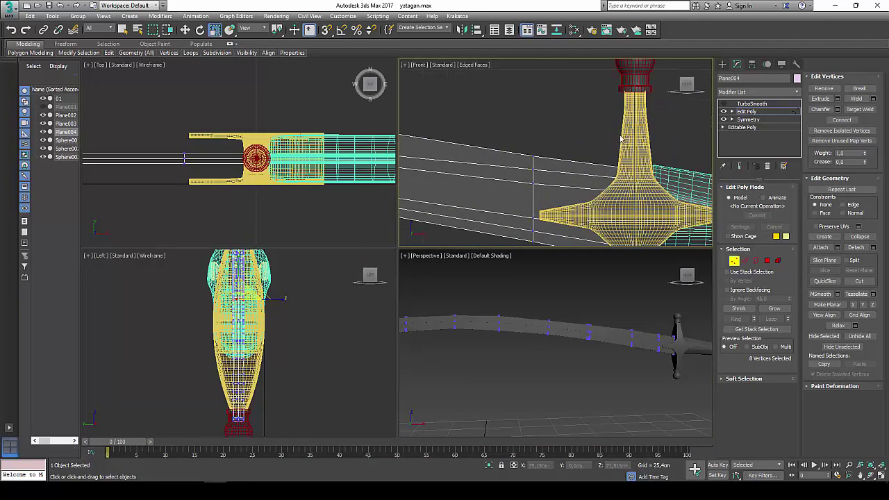
Hide all unselected objects and select the vertices at the blade's guard end and middle column.
{"action": "right_click", "coordinate": [587, 176]}
{"action": "left_click", "coordinate": [614, 145]}
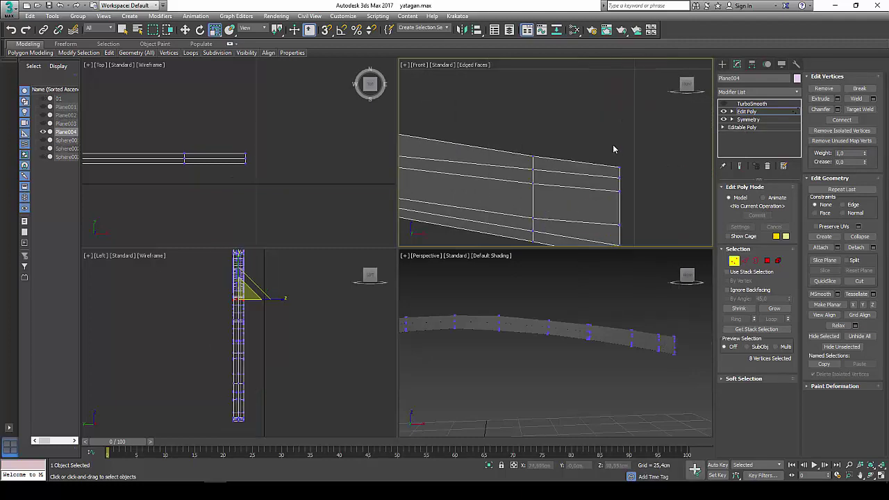
{"action": "left_click_drag", "start_coordinate": [631, 177], "coordinate": [630, 177]}
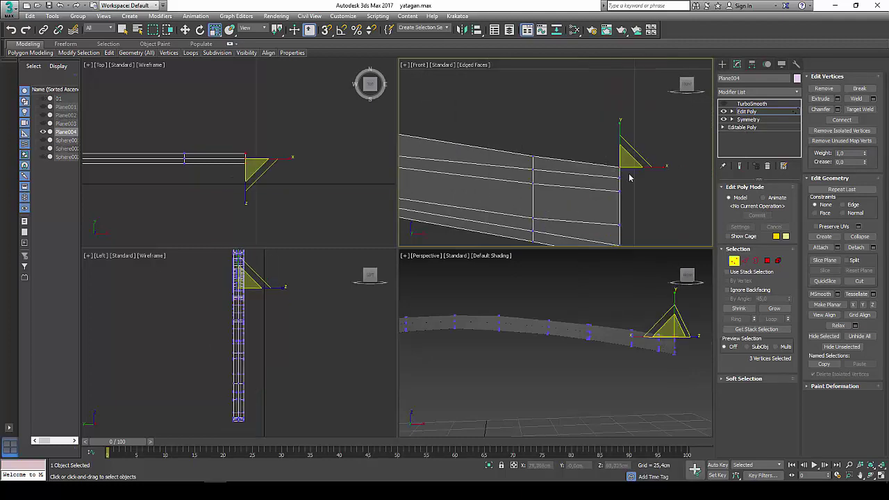
{"action": "middle_click_drag", "start_coordinate": [629, 178], "coordinate": [667, 179]}
{"action": "left_click_drag", "start_coordinate": [557, 146], "coordinate": [576, 169], "text": "ctrl"}
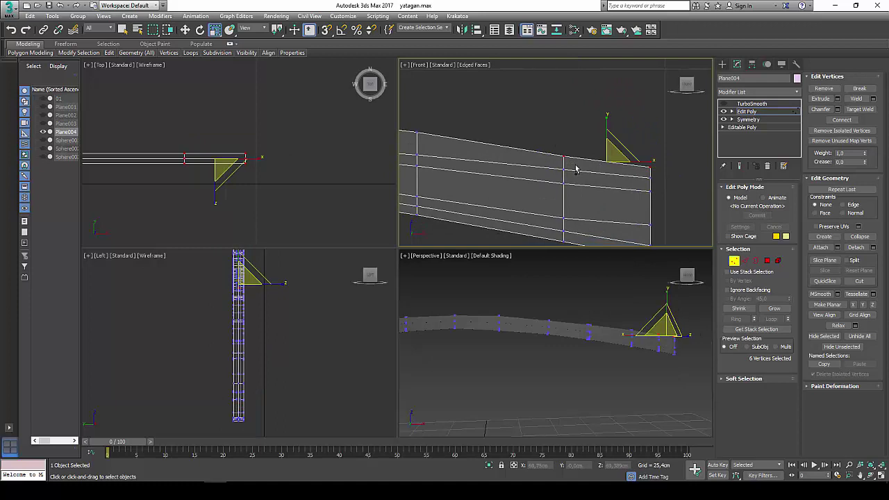
{"action": "left_click", "coordinate": [883, 478]}
Add the next vertex columns along the blade in the maximized Front view.
{"action": "scroll", "coordinate": [546, 254], "scroll_direction": "up", "scroll_amount": 2}
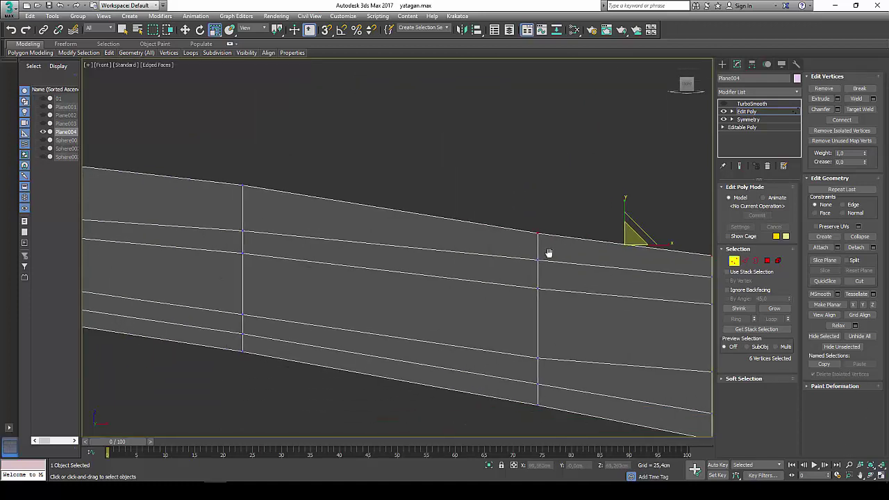
{"action": "scroll", "coordinate": [548, 257], "scroll_direction": "down", "scroll_amount": 2}
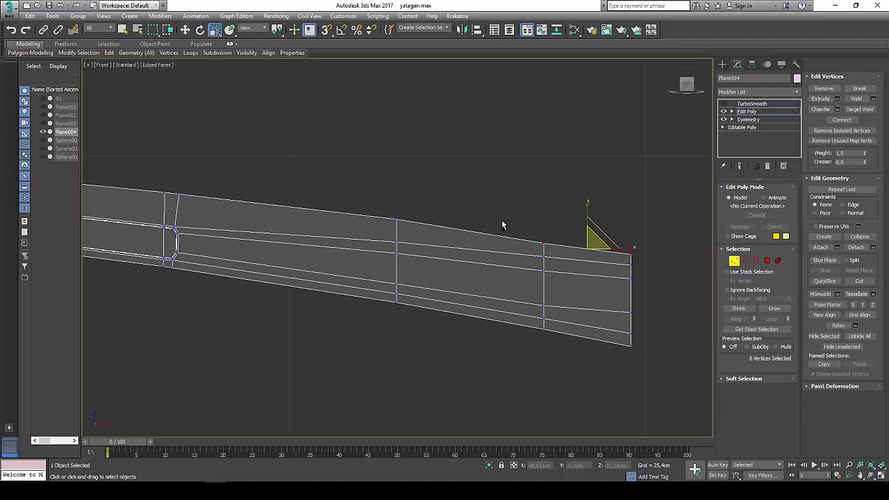
{"action": "left_click_drag", "start_coordinate": [389, 201], "coordinate": [411, 229], "text": "ctrl"}
{"action": "middle_click_drag", "start_coordinate": [386, 232], "coordinate": [526, 244]}
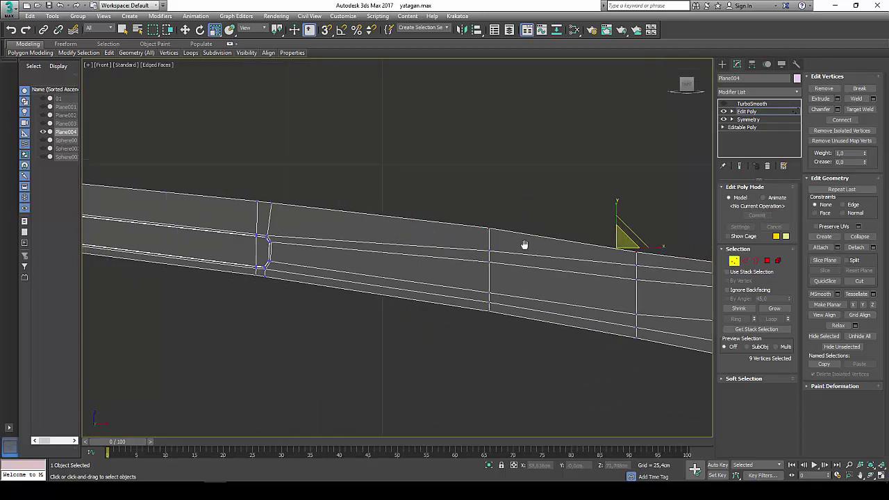
{"action": "middle_click_drag", "start_coordinate": [231, 181], "coordinate": [359, 201]}
{"action": "middle_click_drag", "start_coordinate": [423, 224], "coordinate": [601, 241]}
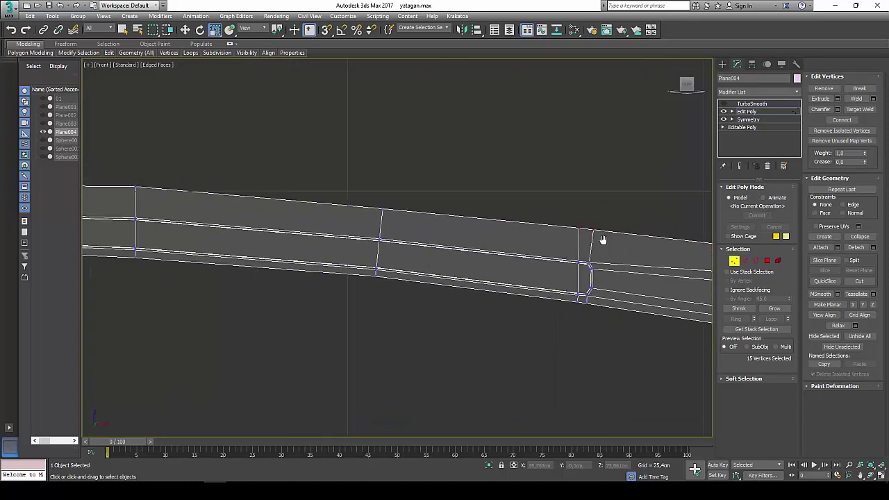
Add the top-edge vertices at the pointed tip, completing the 48-vertex selection.
{"action": "mouse_move", "coordinate": [380, 187]}
{"action": "middle_mouse_down"}
{"action": "mouse_move", "coordinate": [481, 202]}
{"action": "mouse_move", "coordinate": [575, 238]}
{"action": "middle_mouse_up"}
{"action": "mouse_move", "coordinate": [329, 208]}
{"action": "middle_mouse_down"}
{"action": "mouse_move", "coordinate": [456, 227]}
{"action": "mouse_move", "coordinate": [615, 229]}
{"action": "middle_mouse_up"}
{"action": "middle_click_drag", "start_coordinate": [389, 208], "coordinate": [482, 205]}
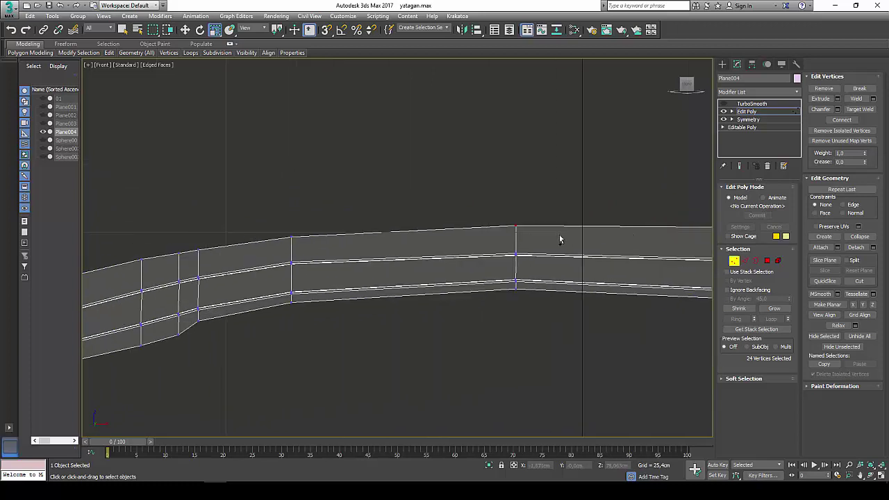
{"action": "middle_click_drag", "start_coordinate": [361, 236], "coordinate": [546, 183]}
{"action": "middle_click_drag", "start_coordinate": [434, 232], "coordinate": [479, 199]}
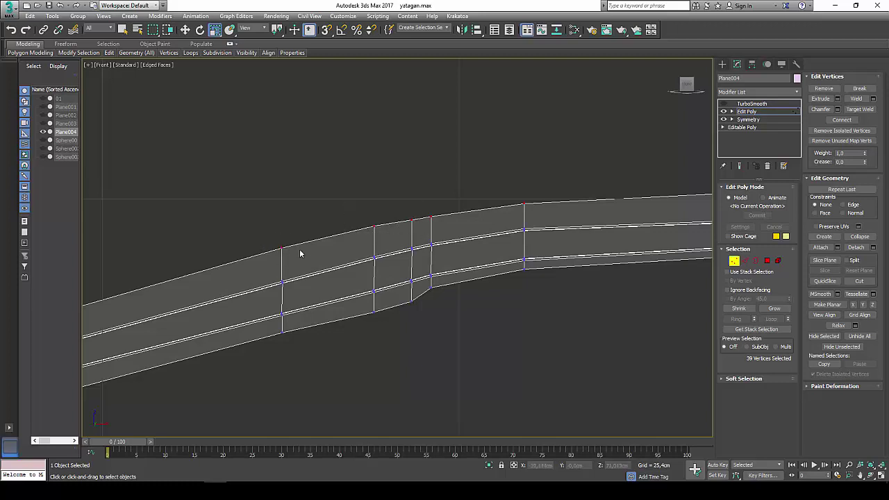
{"action": "mouse_move", "coordinate": [300, 254]}
{"action": "middle_mouse_down"}
{"action": "mouse_move", "coordinate": [363, 215]}
{"action": "mouse_move", "coordinate": [481, 176]}
{"action": "middle_mouse_up"}
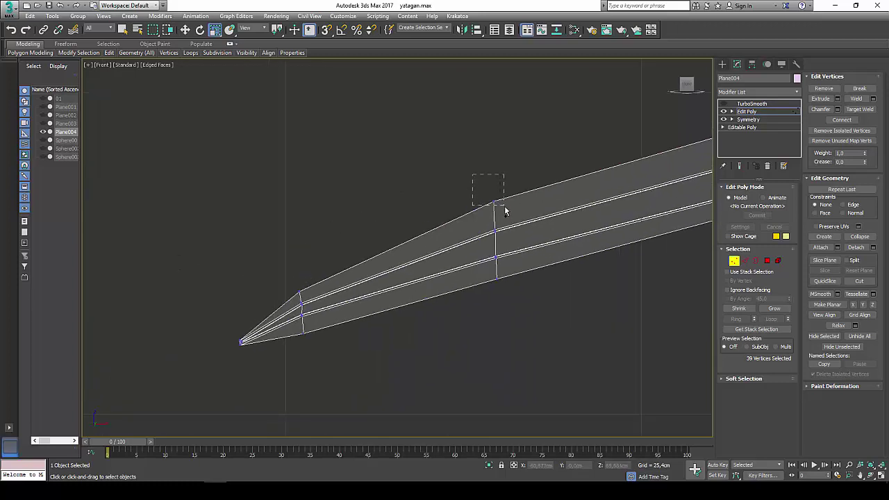
{"action": "left_click_drag", "start_coordinate": [505, 210], "coordinate": [505, 211], "text": "ctrl"}
{"action": "middle_click_drag", "start_coordinate": [290, 302], "coordinate": [381, 219]}
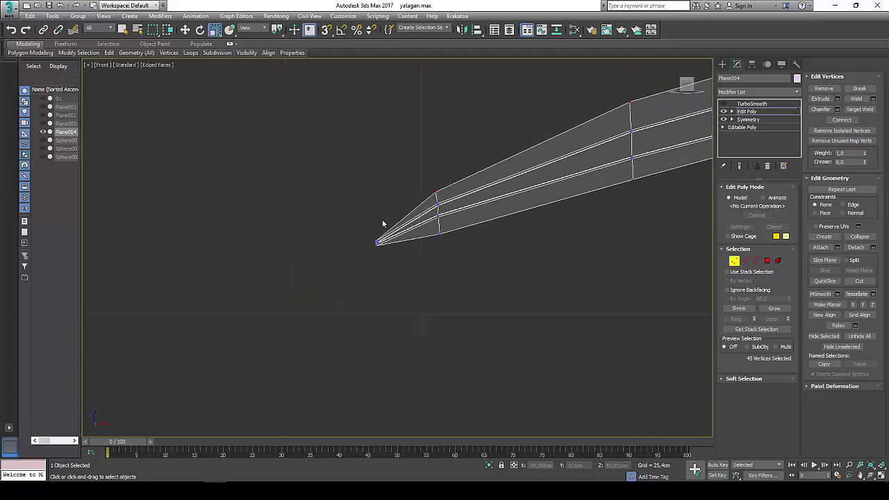
{"action": "scroll", "coordinate": [339, 268], "scroll_direction": "up", "scroll_amount": 3}
{"action": "scroll", "coordinate": [389, 263], "scroll_direction": "up", "scroll_amount": 3}
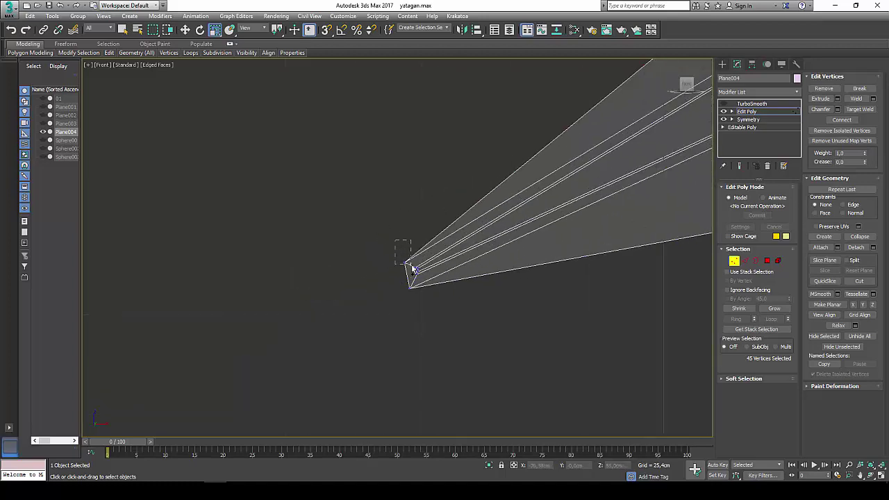
Scale the blade's selected vertices inward along X to about 52%, thinning the blade.
{"action": "left_click", "coordinate": [881, 477]}
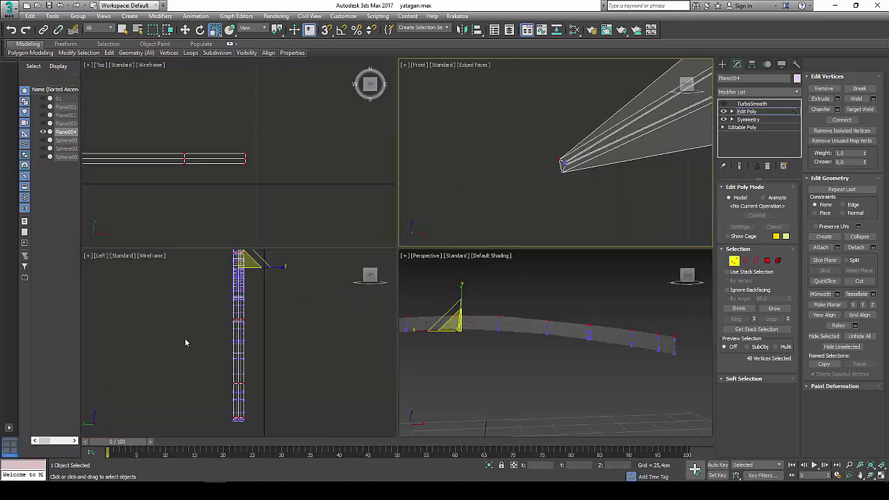
{"action": "left_click", "coordinate": [882, 476]}
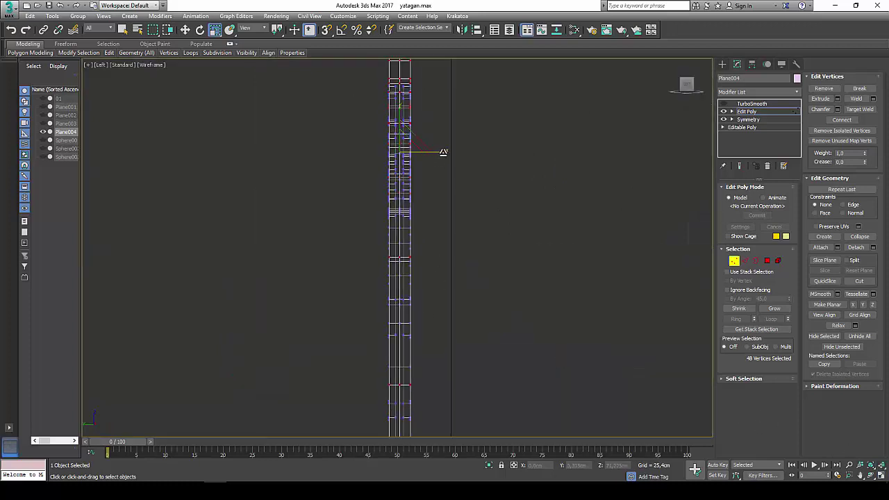
{"action": "left_click_drag", "start_coordinate": [443, 151], "coordinate": [380, 159]}
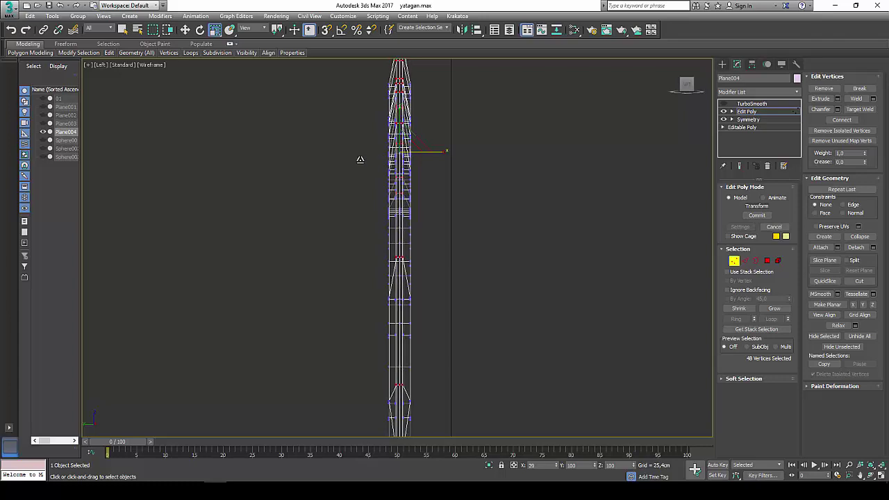
{"action": "left_click_drag", "start_coordinate": [379, 158], "coordinate": [351, 159]}
{"action": "scroll", "coordinate": [415, 178], "scroll_direction": "up", "scroll_amount": 2}
{"action": "scroll", "coordinate": [417, 254], "scroll_direction": "up", "scroll_amount": 2}
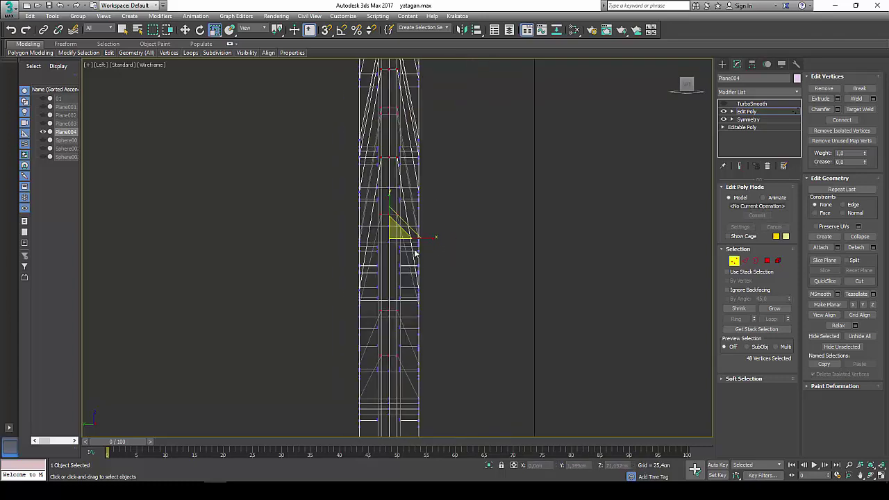
{"action": "scroll", "coordinate": [406, 280], "scroll_direction": "up", "scroll_amount": 2}
{"action": "scroll", "coordinate": [432, 301], "scroll_direction": "up", "scroll_amount": 1}
{"action": "left_click_drag", "start_coordinate": [452, 277], "coordinate": [429, 277]}
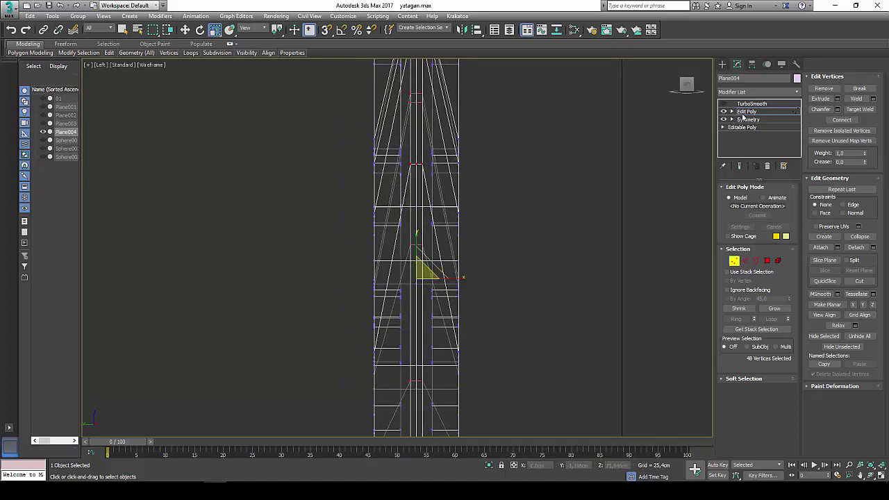
Leave Vertex mode and show the blade centred in Perspective with edged faces.
{"action": "left_click", "coordinate": [742, 112]}
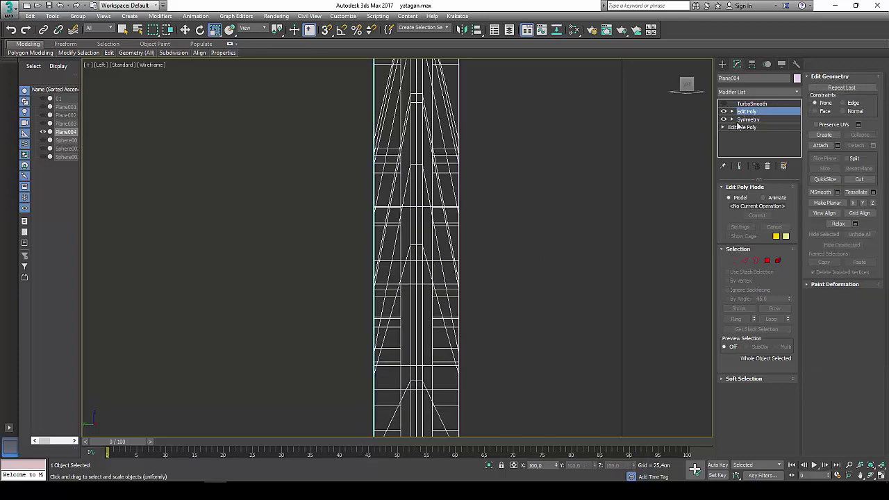
{"action": "left_click", "coordinate": [881, 476]}
{"action": "mouse_move", "coordinate": [520, 354]}
{"action": "middle_mouse_down", "text": "alt"}
{"action": "mouse_move", "coordinate": [615, 341]}
{"action": "mouse_move", "coordinate": [484, 338]}
{"action": "mouse_move", "coordinate": [540, 328]}
{"action": "middle_mouse_up", "text": "alt"}
{"action": "key", "text": "F4"}
{"action": "mouse_move", "coordinate": [590, 374]}
{"action": "middle_mouse_down", "text": "alt"}
{"action": "mouse_move", "coordinate": [520, 368]}
{"action": "mouse_move", "coordinate": [534, 375]}
{"action": "middle_mouse_up", "text": "alt"}
Select the blade Plane004 and enter Edge mode on its Edit Poly modifier.
{"action": "left_click", "coordinate": [882, 475]}
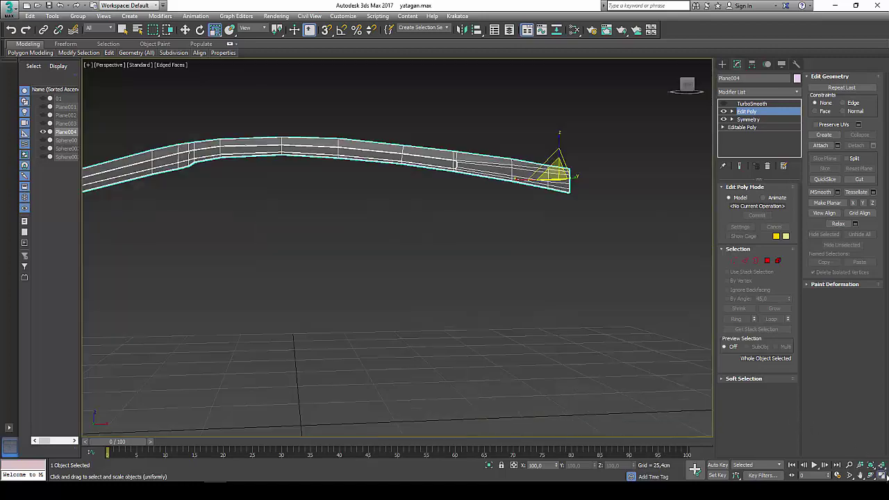
{"action": "mouse_move", "coordinate": [490, 198]}
{"action": "middle_mouse_down", "text": "alt"}
{"action": "mouse_move", "coordinate": [541, 202]}
{"action": "mouse_move", "coordinate": [505, 248]}
{"action": "middle_mouse_up", "text": "alt"}
{"action": "left_click", "coordinate": [496, 300]}
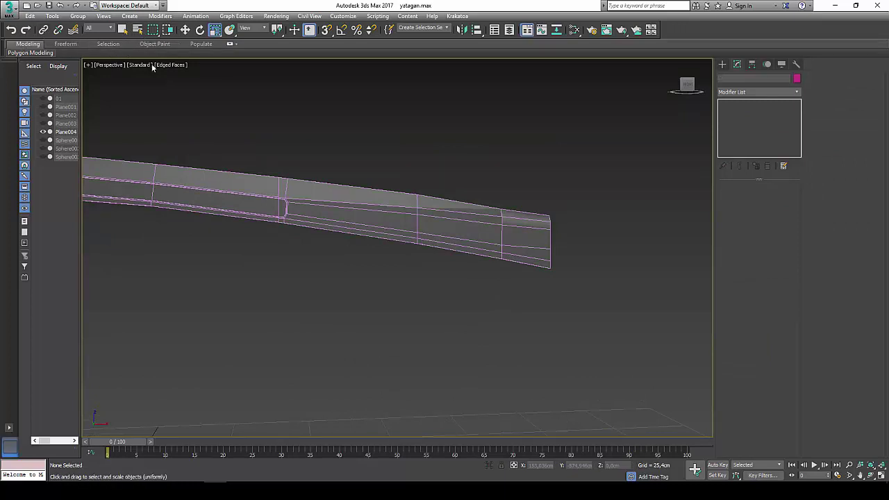
{"action": "left_click", "coordinate": [516, 223]}
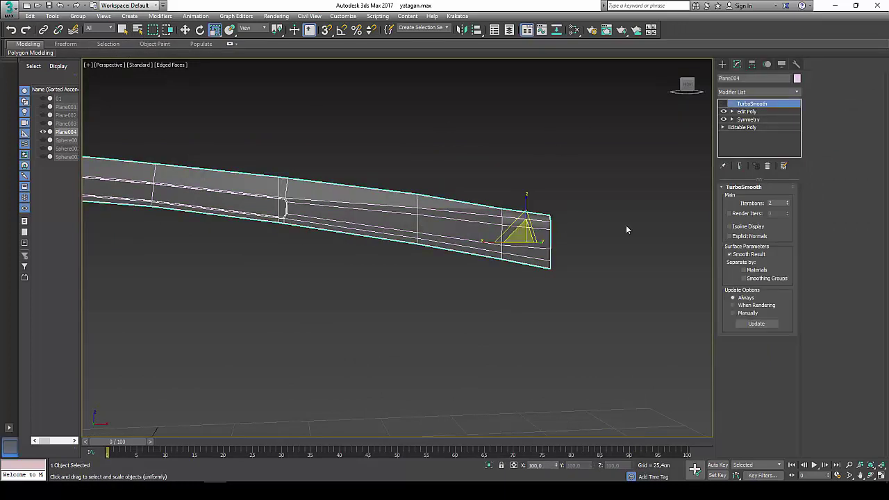
{"action": "left_click", "coordinate": [750, 112]}
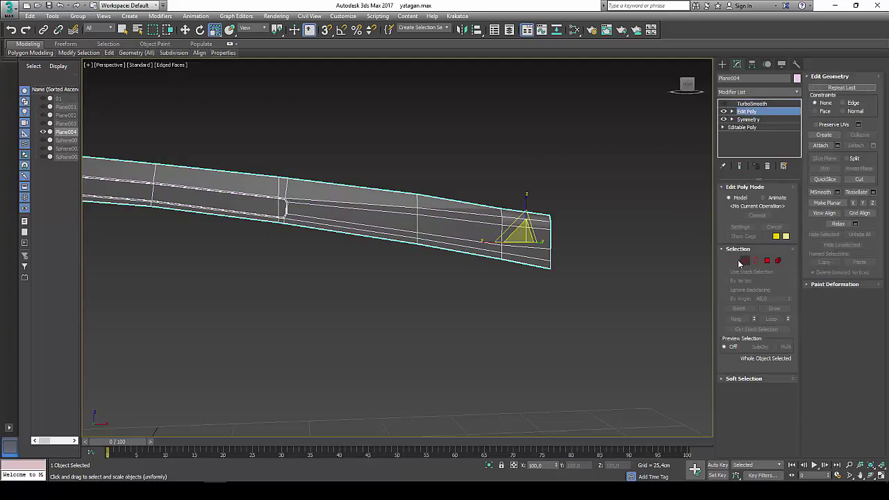
{"action": "left_click", "coordinate": [745, 262]}
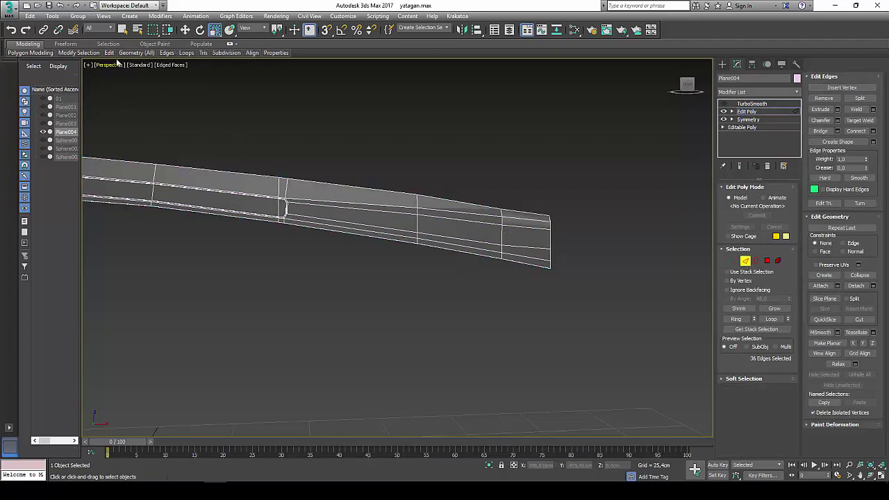
Place a Swift Loop just inside the blade's end and frame that end from above.
{"action": "left_click", "coordinate": [184, 76]}
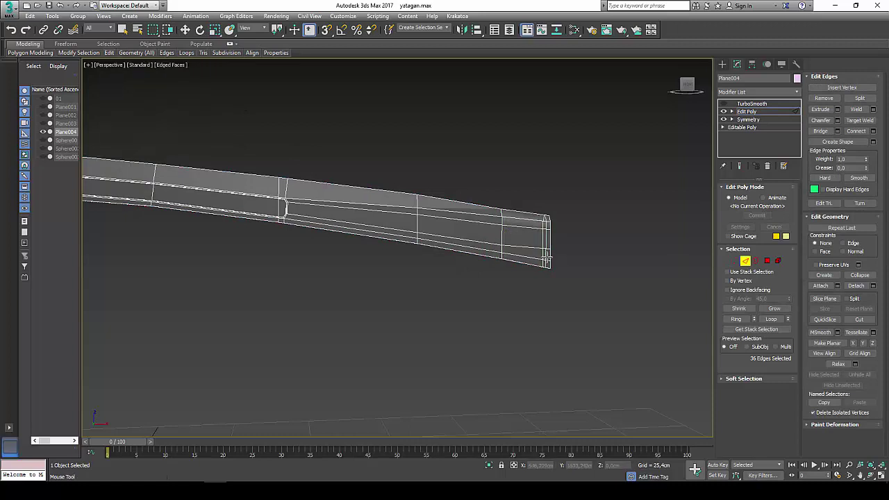
{"action": "double_click", "coordinate": [547, 254]}
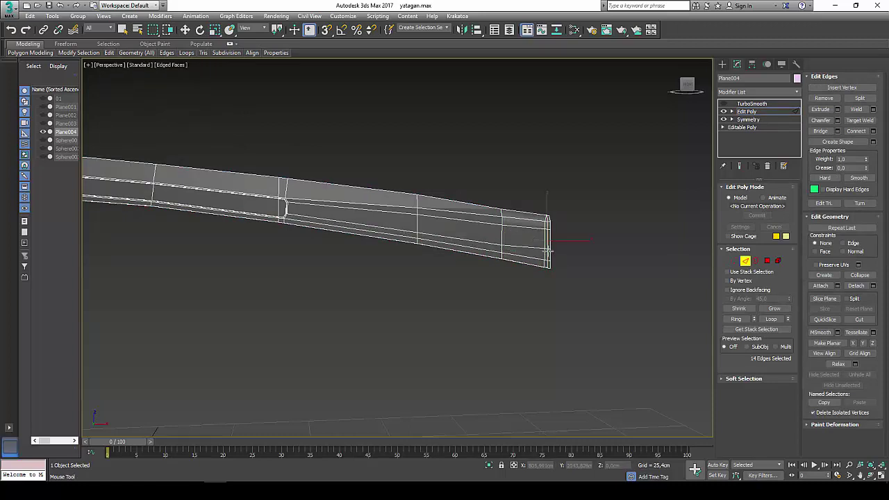
{"action": "left_click_drag", "start_coordinate": [547, 249], "coordinate": [524, 249], "text": "shift"}
{"action": "left_click", "coordinate": [871, 476]}
{"action": "mouse_move", "coordinate": [615, 347]}
{"action": "left_mouse_down"}
{"action": "mouse_move", "coordinate": [329, 242]}
{"action": "mouse_move", "coordinate": [399, 240]}
{"action": "left_mouse_up"}
{"action": "scroll", "coordinate": [493, 236], "scroll_direction": "up", "scroll_amount": 5}
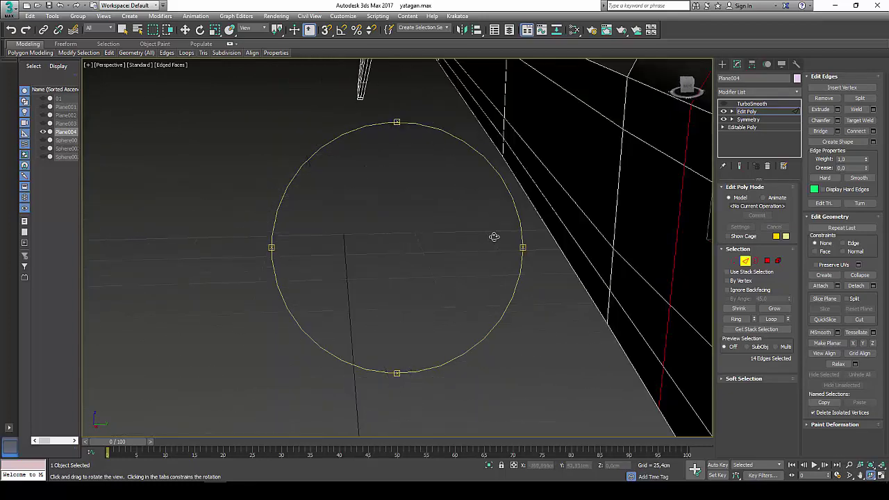
{"action": "middle_click_drag", "start_coordinate": [494, 236], "coordinate": [467, 232]}
{"action": "key", "text": "shift+z"}
{"action": "key", "text": "shift+z"}
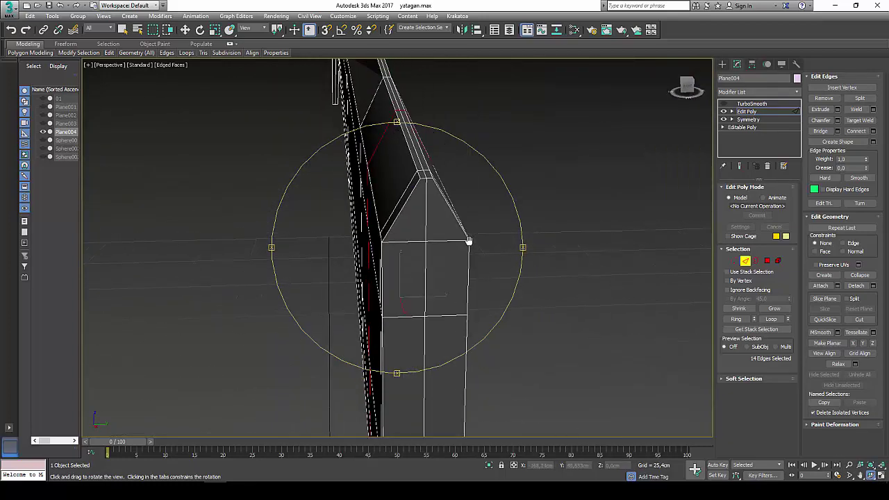
{"action": "right_click", "coordinate": [468, 240]}
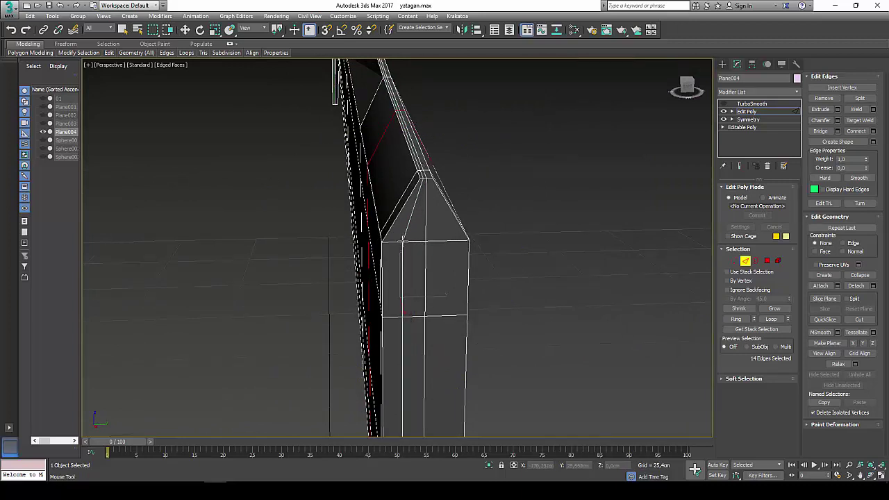
Select the ring of edges across the blade's squared end.
{"action": "key", "text": "w"}
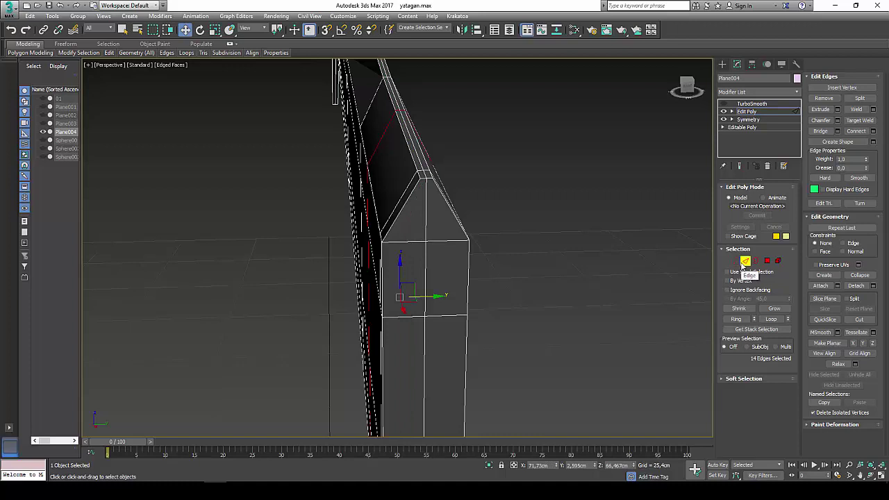
{"action": "left_click", "coordinate": [449, 242]}
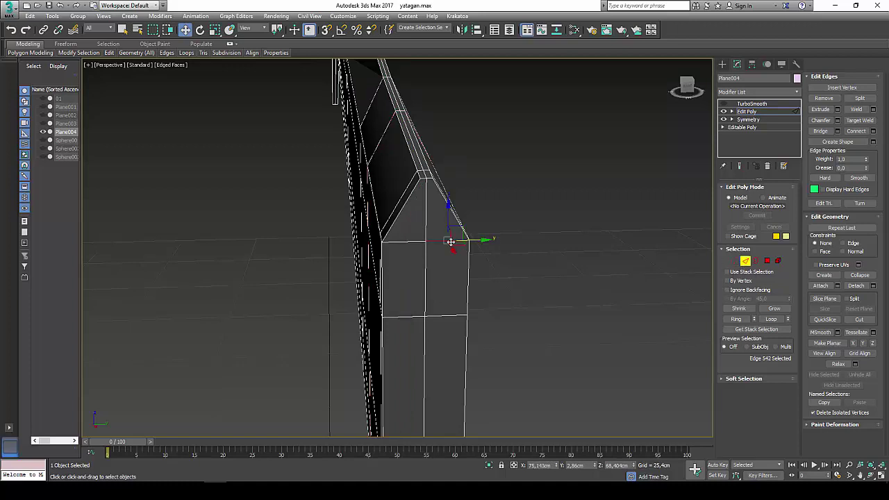
{"action": "left_click", "coordinate": [412, 243]}
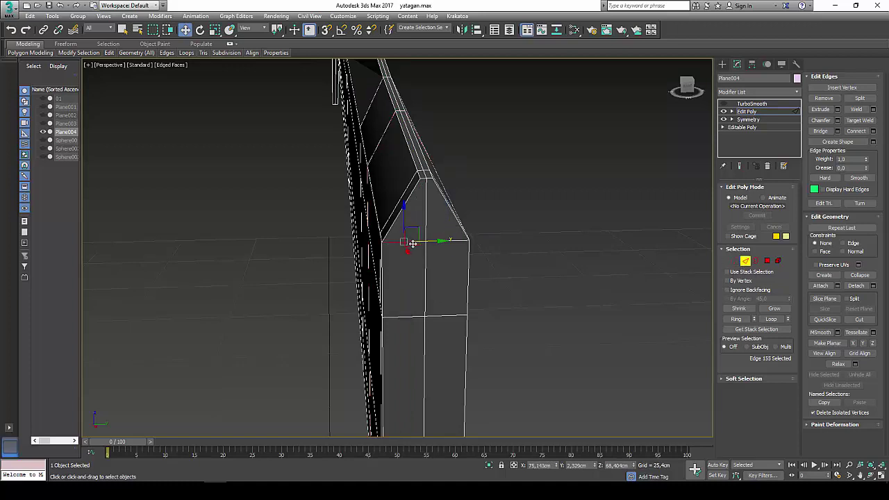
{"action": "left_click", "coordinate": [737, 319]}
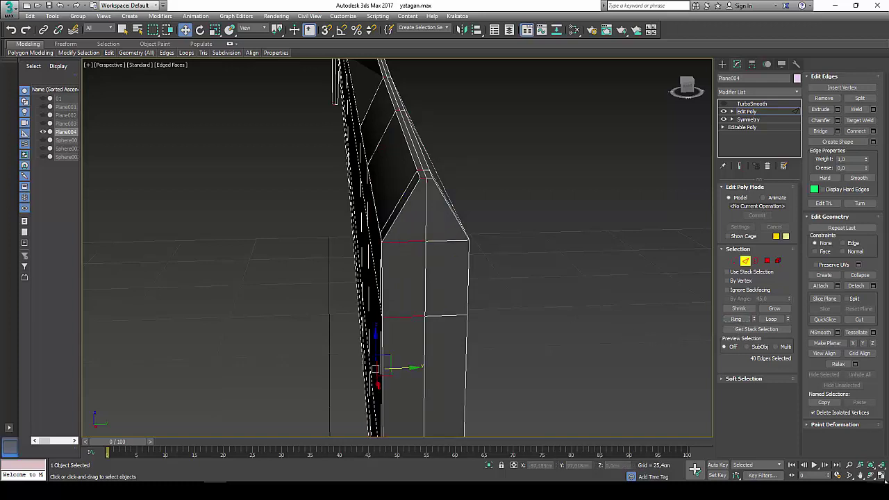
{"action": "left_click", "coordinate": [882, 478]}
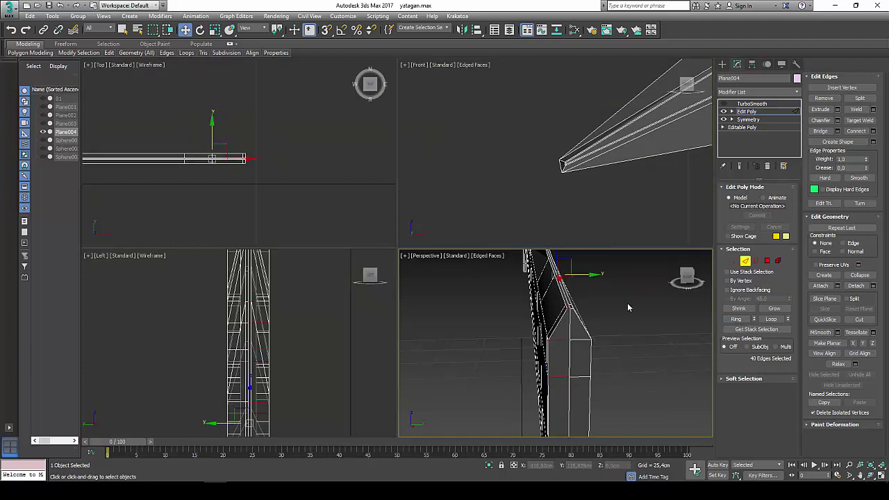
{"action": "left_click", "coordinate": [882, 478]}
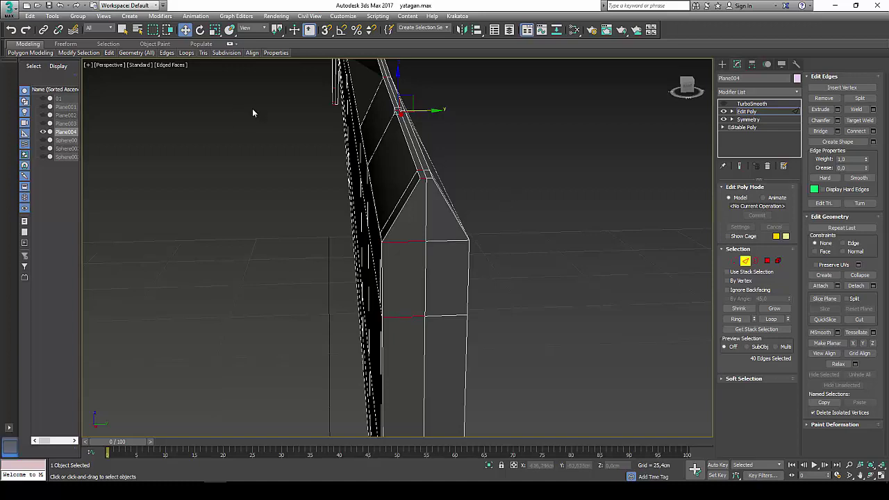
Add Swift Loop edge loops along the left and right sides of the blade end.
{"action": "left_click", "coordinate": [185, 97]}
{"action": "mouse_move", "coordinate": [108, 53]}
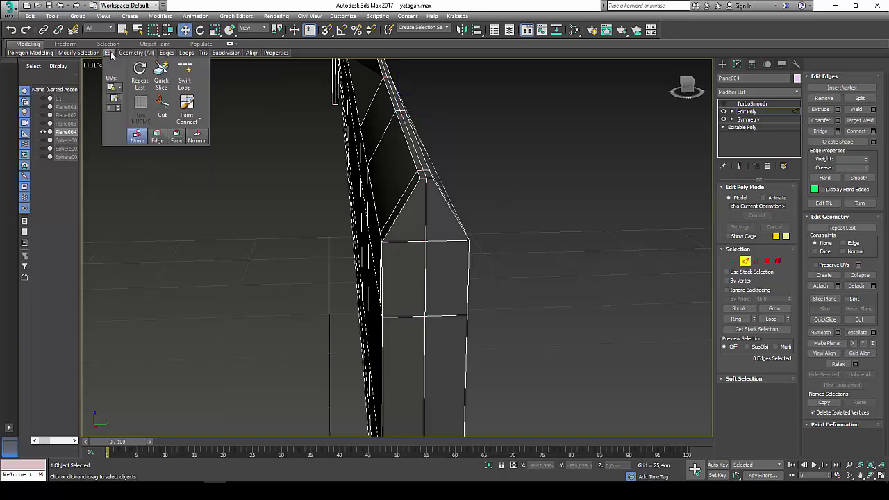
{"action": "left_click", "coordinate": [185, 67]}
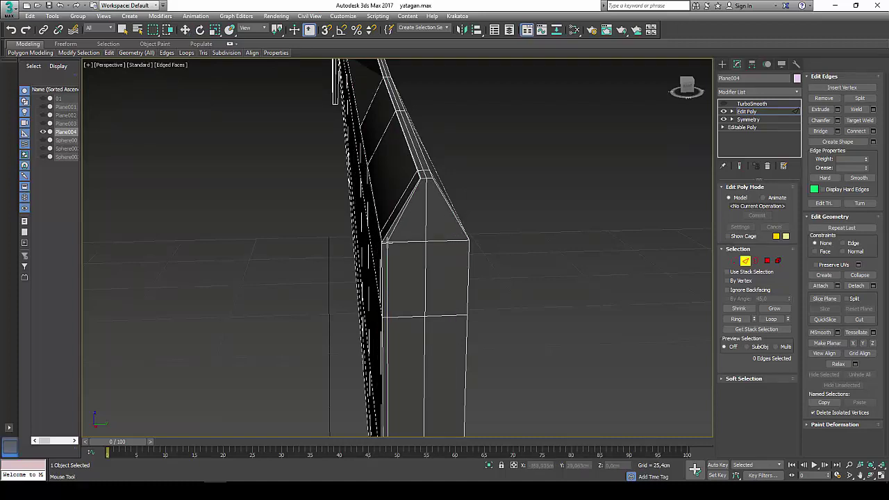
{"action": "left_click", "coordinate": [388, 242]}
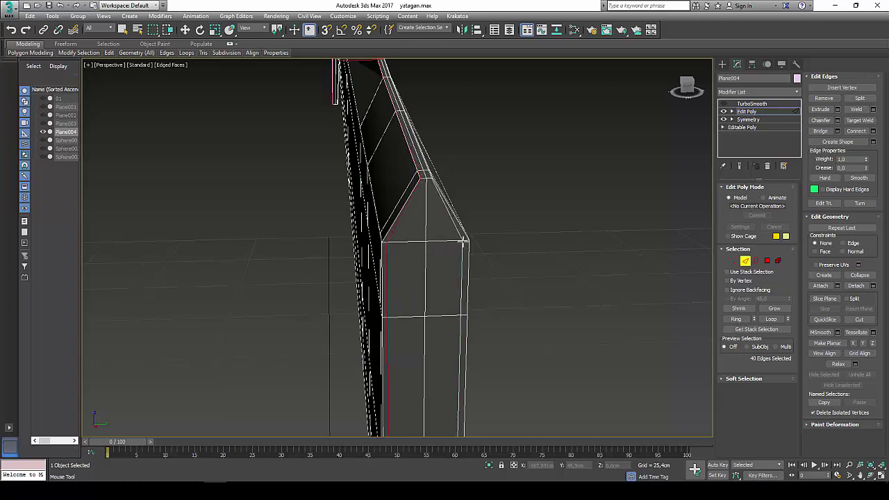
{"action": "left_click", "coordinate": [463, 241]}
Preview the blade with TurboSmooth and unhide all hidden sword parts.
{"action": "left_click", "coordinate": [744, 261]}
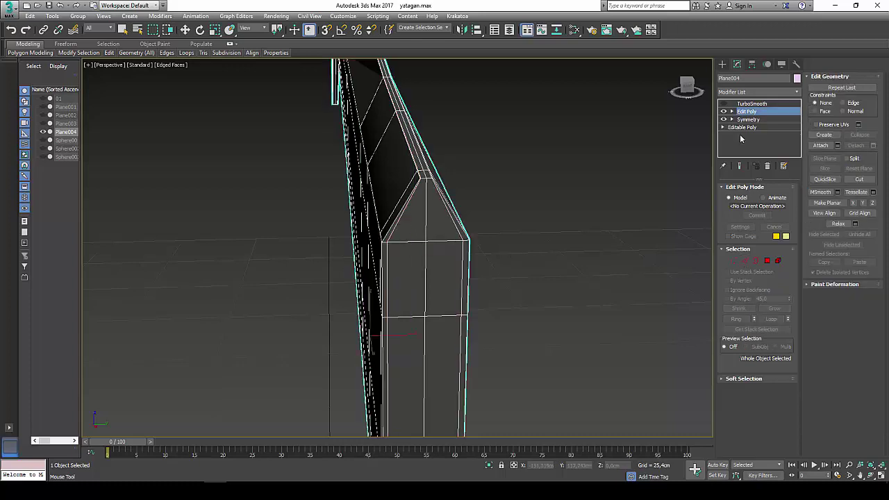
{"action": "left_click", "coordinate": [729, 105]}
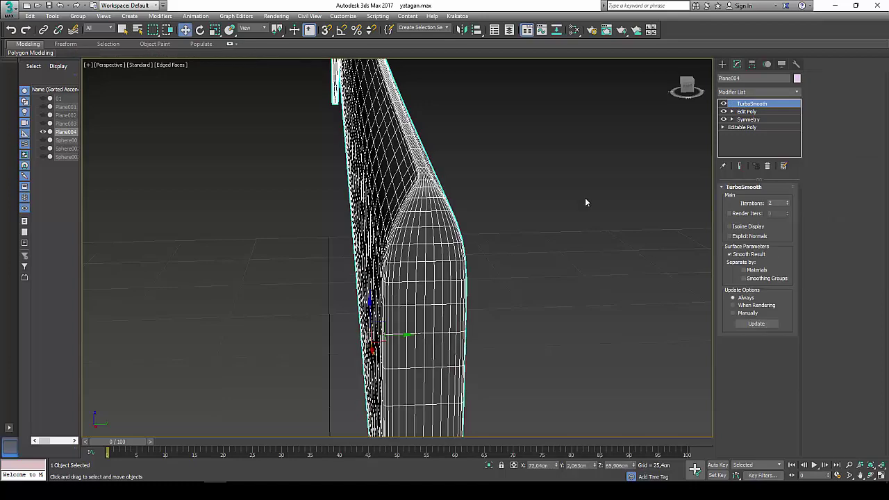
{"action": "left_click", "coordinate": [566, 214]}
{"action": "scroll", "coordinate": [566, 214], "scroll_direction": "down", "scroll_amount": 2}
{"action": "right_click", "coordinate": [567, 213]}
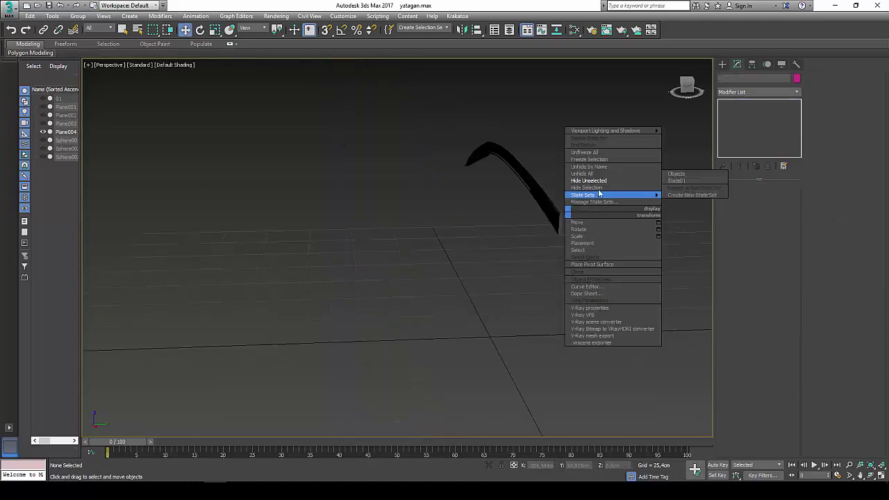
{"action": "left_click", "coordinate": [600, 176]}
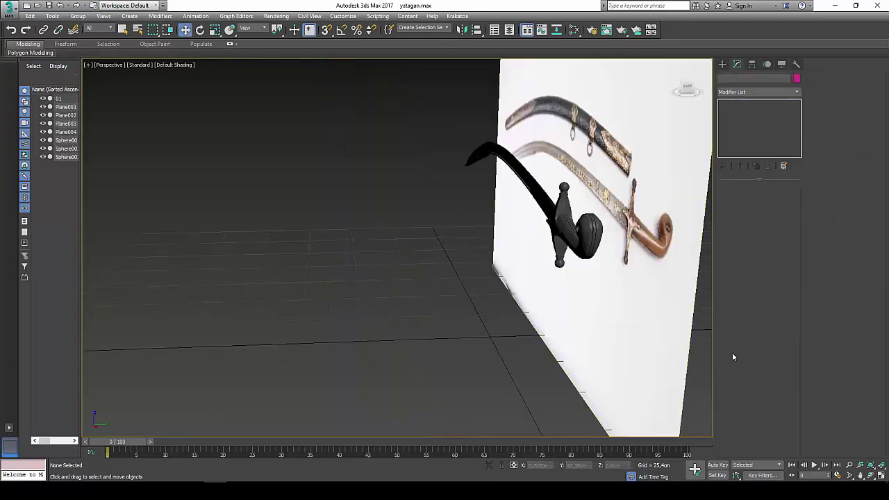
Hide the reference photo plane and reselect the blade's Edit Poly modifier.
{"action": "left_click", "coordinate": [872, 476]}
{"action": "mouse_move", "coordinate": [389, 232]}
{"action": "left_mouse_down"}
{"action": "mouse_move", "coordinate": [458, 224]}
{"action": "mouse_move", "coordinate": [402, 230]}
{"action": "mouse_move", "coordinate": [377, 245]}
{"action": "left_mouse_up"}
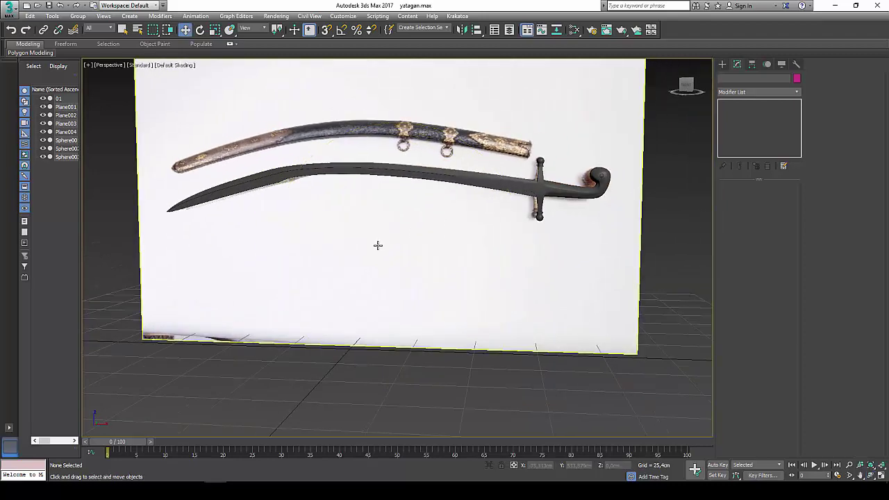
{"action": "left_click", "coordinate": [378, 245]}
{"action": "right_click", "coordinate": [378, 243]}
{"action": "left_click", "coordinate": [399, 220]}
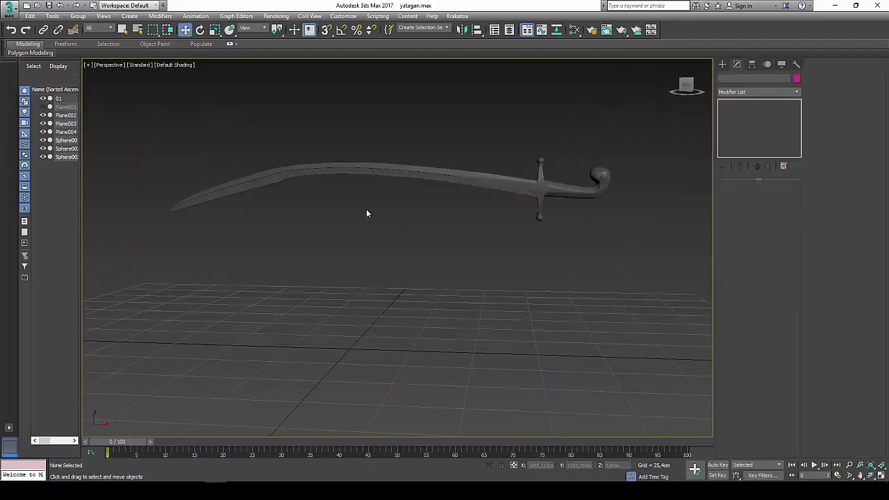
{"action": "scroll", "coordinate": [335, 199], "scroll_direction": "up", "scroll_amount": 2}
{"action": "middle_click_drag", "start_coordinate": [336, 199], "coordinate": [377, 234], "text": "alt"}
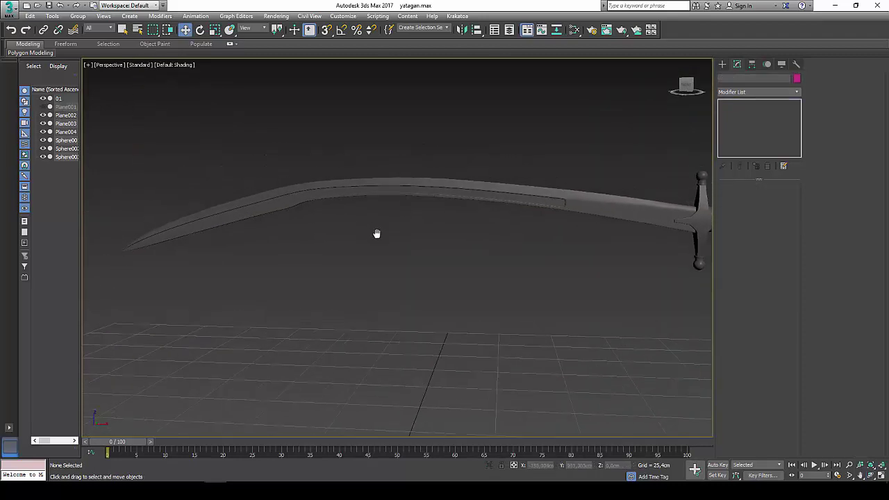
{"action": "left_click", "coordinate": [574, 206]}
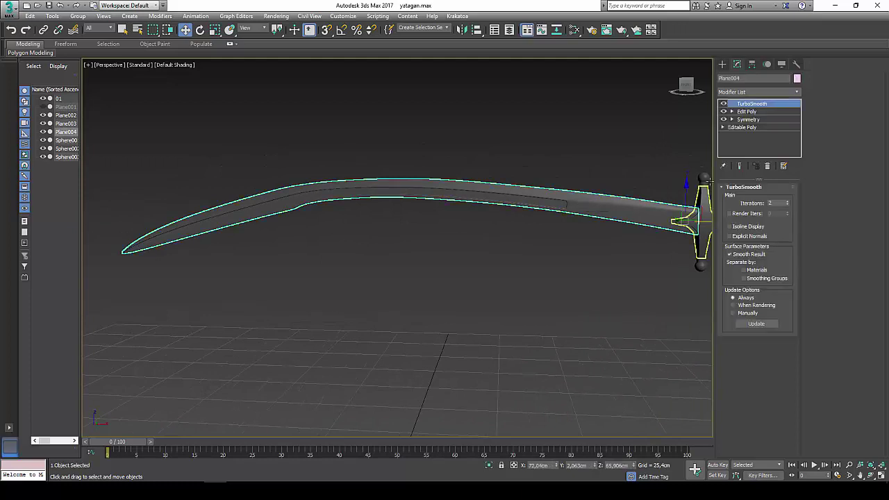
{"action": "left_click", "coordinate": [747, 112]}
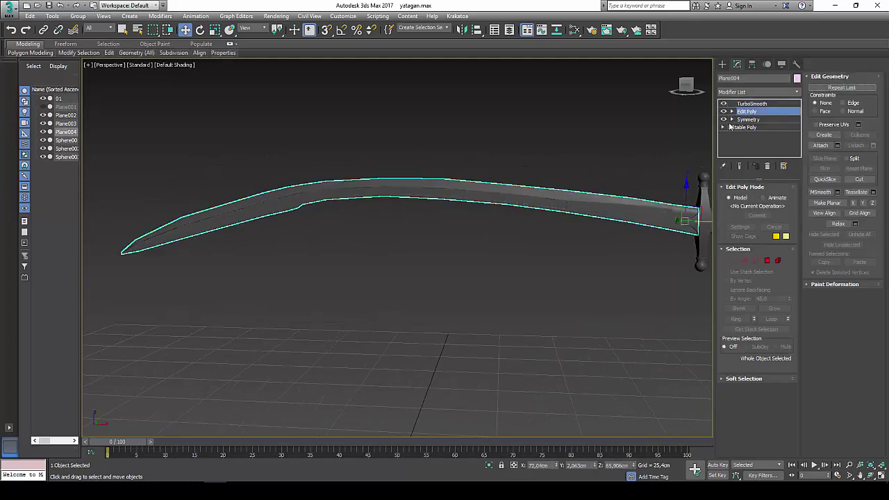
In Vertex mode with edged faces, box-select the vertices at the blade's hilt end.
{"action": "left_click", "coordinate": [734, 260]}
{"action": "scroll", "coordinate": [668, 224], "scroll_direction": "up", "scroll_amount": 3}
{"action": "middle_click_drag", "start_coordinate": [597, 224], "coordinate": [472, 212]}
{"action": "key", "text": "F4"}
{"action": "scroll", "coordinate": [528, 218], "scroll_direction": "up", "scroll_amount": 2}
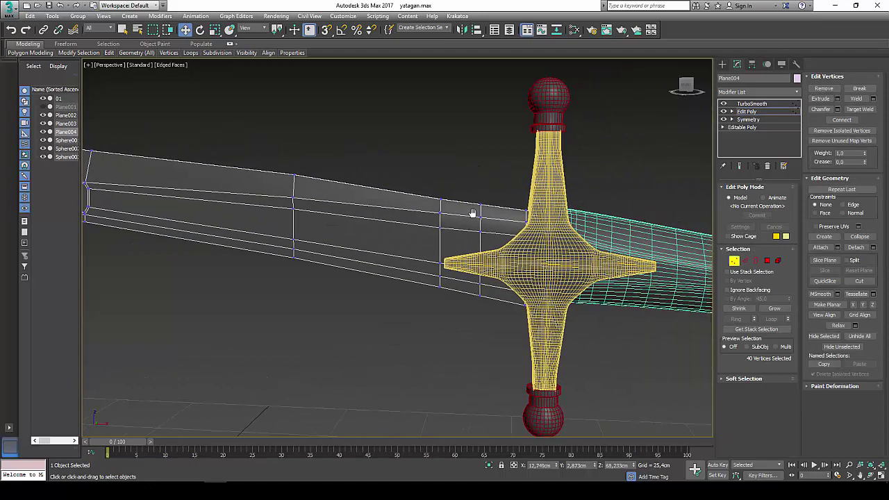
{"action": "left_click_drag", "start_coordinate": [476, 228], "coordinate": [569, 251]}
{"action": "left_click", "coordinate": [874, 476]}
{"action": "mouse_move", "coordinate": [513, 262]}
{"action": "left_mouse_down"}
{"action": "mouse_move", "coordinate": [372, 276]}
{"action": "mouse_move", "coordinate": [528, 236]}
{"action": "left_mouse_up"}
{"action": "key", "text": "Escape"}
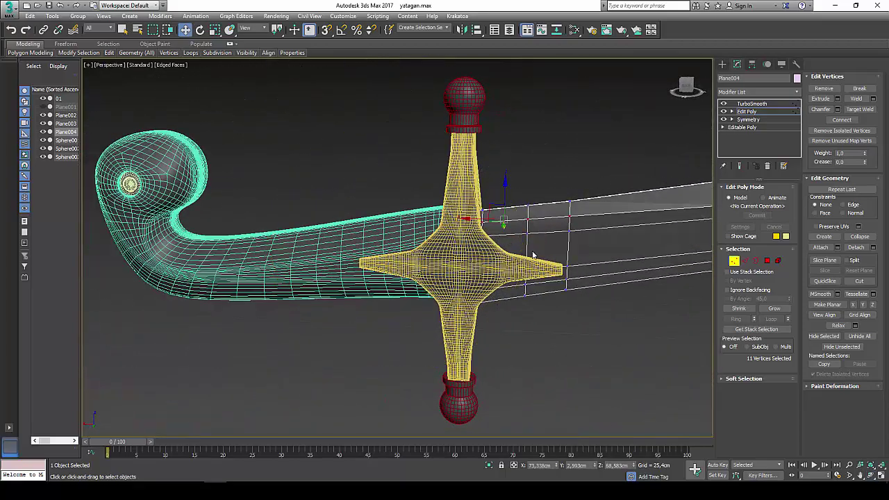
{"action": "right_click", "coordinate": [538, 234]}
{"action": "left_click", "coordinate": [567, 218]}
Isolate the blade, nudge the tip vertices slightly, and leave Vertex mode.
{"action": "key", "text": "alt+q"}
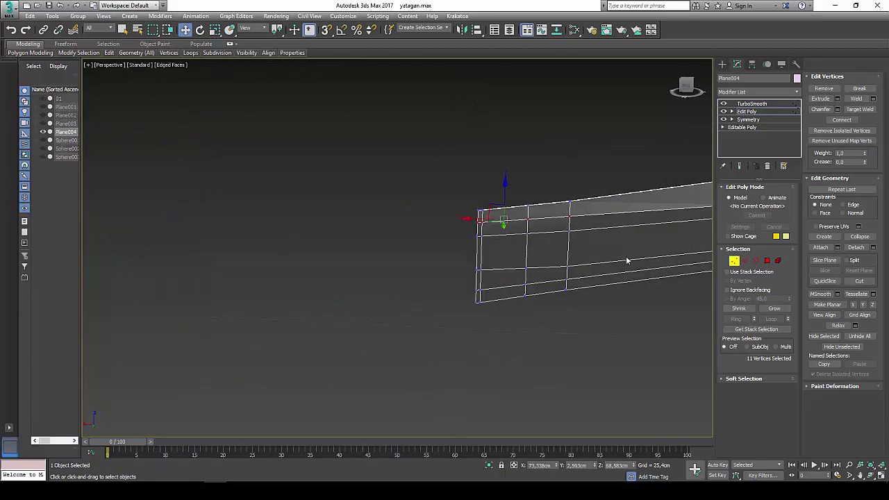
{"action": "left_click", "coordinate": [870, 476]}
{"action": "left_click_drag", "start_coordinate": [507, 264], "coordinate": [493, 269]}
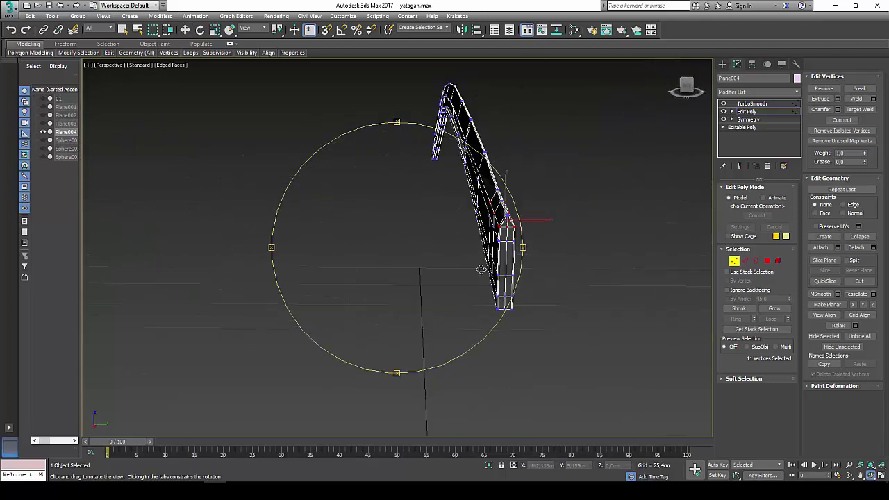
{"action": "right_click", "coordinate": [494, 269]}
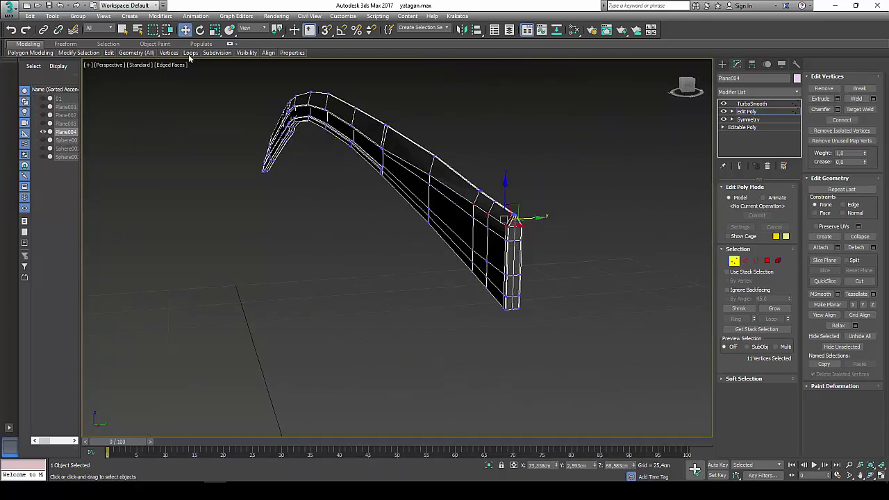
{"action": "left_click", "coordinate": [185, 29]}
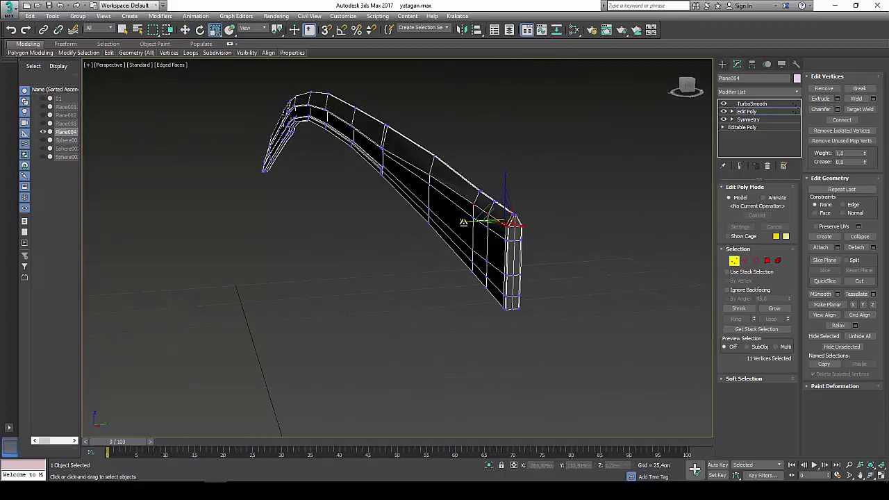
{"action": "left_click_drag", "start_coordinate": [463, 222], "coordinate": [475, 220]}
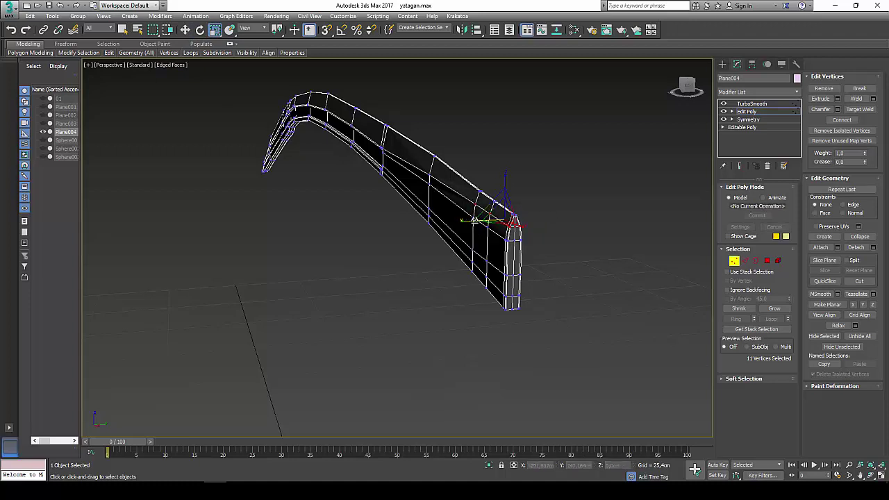
{"action": "key", "text": "r"}
{"action": "left_click", "coordinate": [734, 261]}
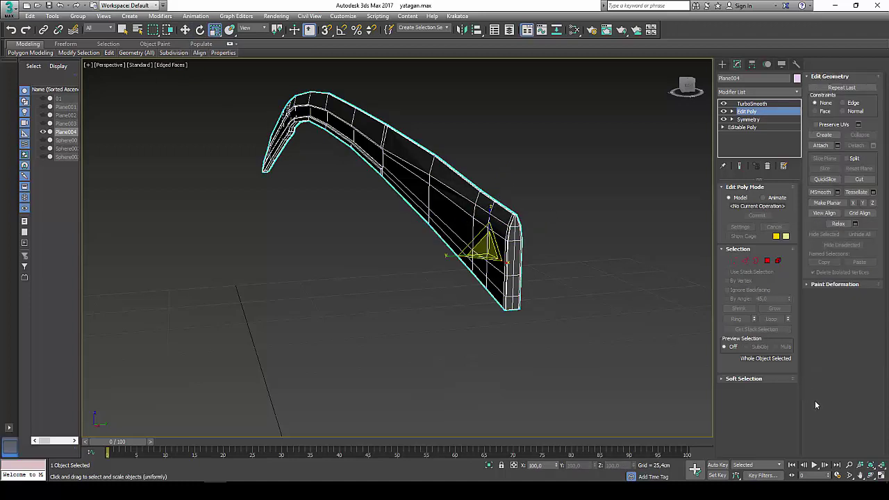
Maximize the Front view with Alt+W and enter Vertex mode, framing the blade.
{"action": "left_click", "coordinate": [880, 476]}
{"action": "scroll", "coordinate": [625, 173], "scroll_direction": "up", "scroll_amount": 3}
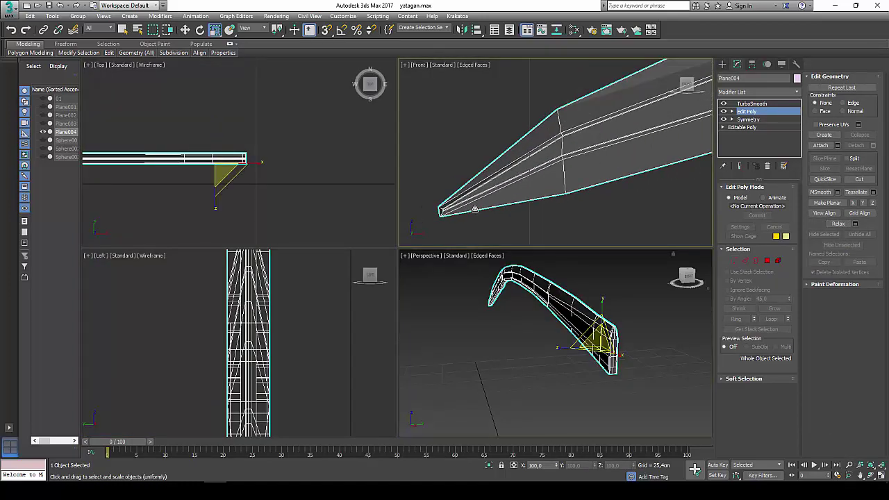
{"action": "scroll", "coordinate": [652, 215], "scroll_direction": "up", "scroll_amount": 2}
{"action": "key", "text": "alt+w"}
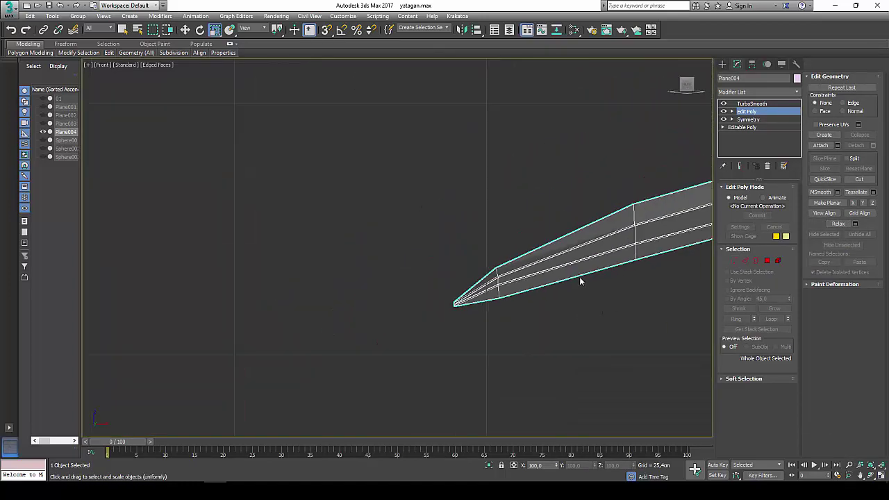
{"action": "mouse_move", "coordinate": [579, 277]}
{"action": "middle_mouse_down"}
{"action": "mouse_move", "coordinate": [337, 238]}
{"action": "mouse_move", "coordinate": [245, 240]}
{"action": "middle_mouse_up"}
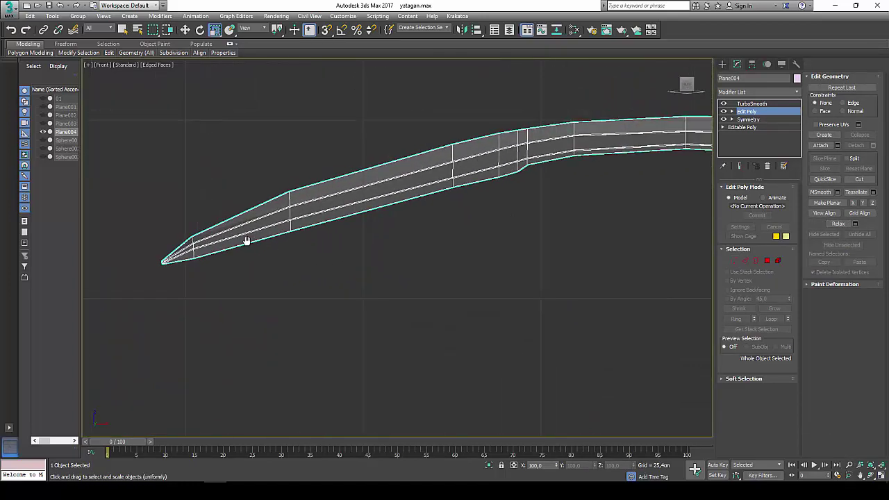
{"action": "left_click", "coordinate": [734, 260]}
{"action": "scroll", "coordinate": [557, 220], "scroll_direction": "down", "scroll_amount": 2}
{"action": "middle_click_drag", "start_coordinate": [557, 220], "coordinate": [369, 220]}
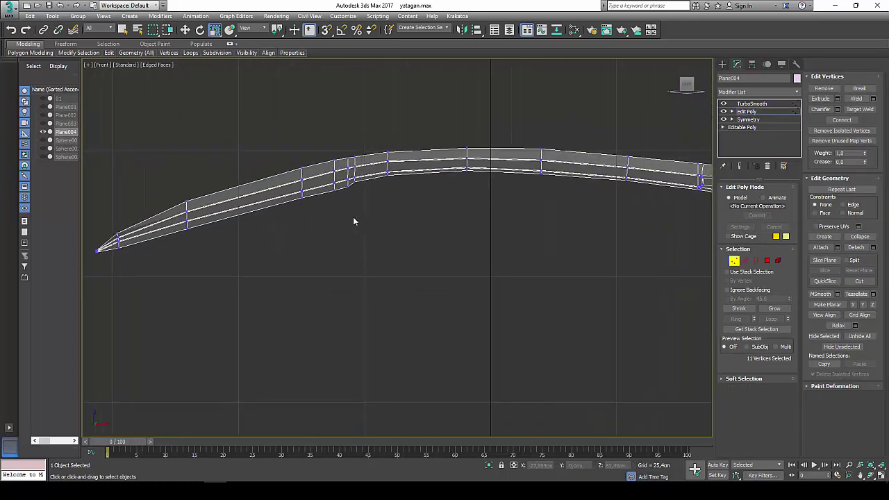
{"action": "scroll", "coordinate": [344, 219], "scroll_direction": "down", "scroll_amount": 1}
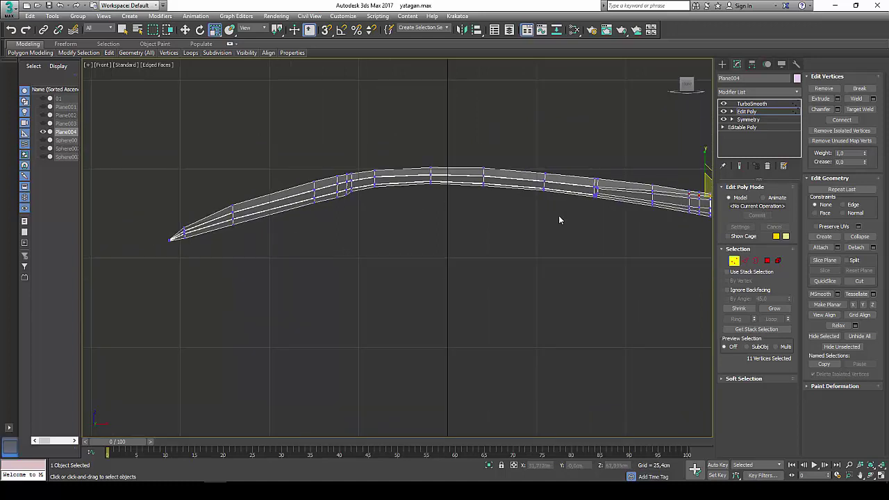
{"action": "mouse_move", "coordinate": [558, 215]}
{"action": "middle_mouse_down"}
{"action": "mouse_move", "coordinate": [495, 204]}
{"action": "mouse_move", "coordinate": [522, 210]}
{"action": "middle_mouse_up"}
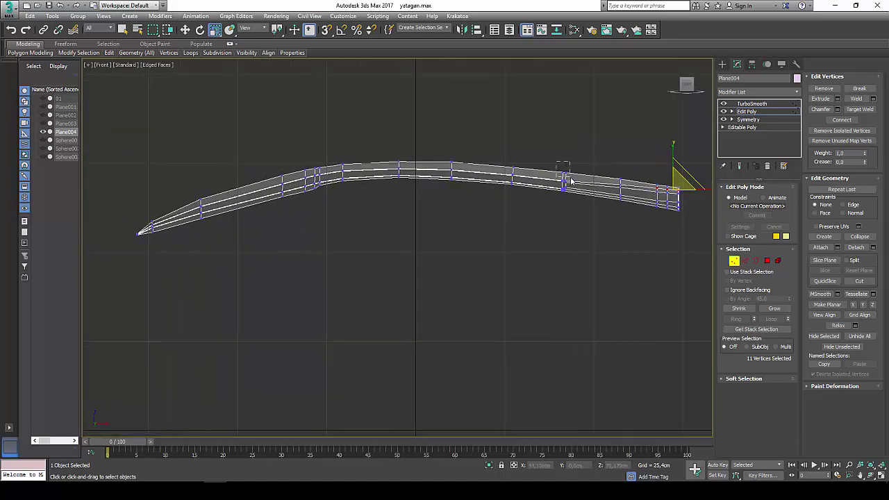
Select several vertex columns along the blade's back and lift them slightly upward.
{"action": "left_click_drag", "start_coordinate": [570, 181], "coordinate": [570, 182]}
{"action": "left_click", "coordinate": [185, 30]}
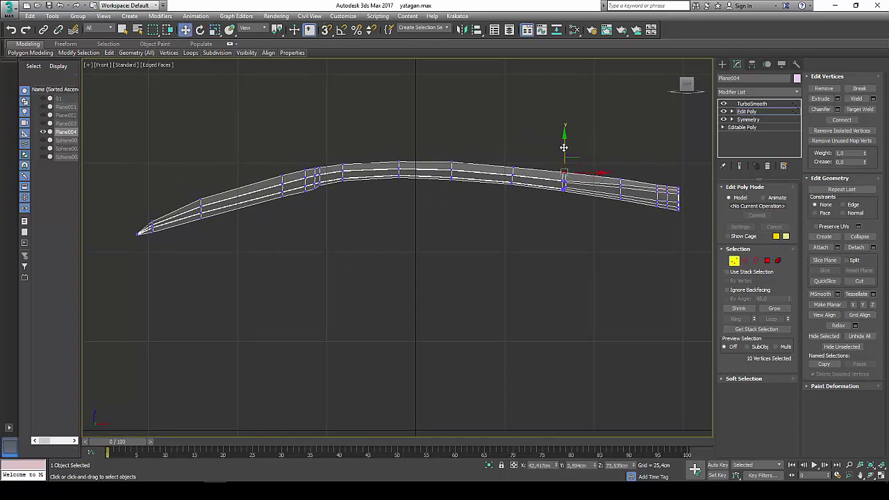
{"action": "left_click_drag", "start_coordinate": [563, 147], "coordinate": [564, 148]}
{"action": "left_click", "coordinate": [513, 169]}
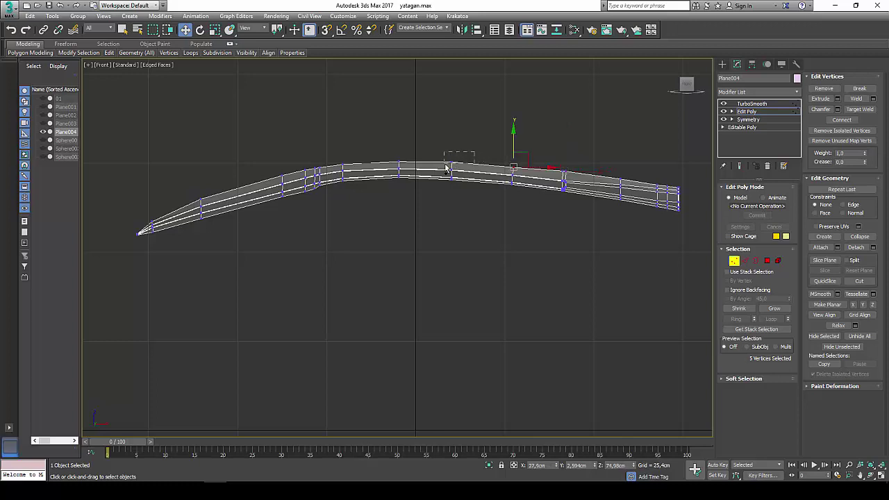
{"action": "left_click_drag", "start_coordinate": [447, 168], "coordinate": [445, 166], "text": "ctrl"}
{"action": "left_click", "coordinate": [400, 167], "text": "ctrl"}
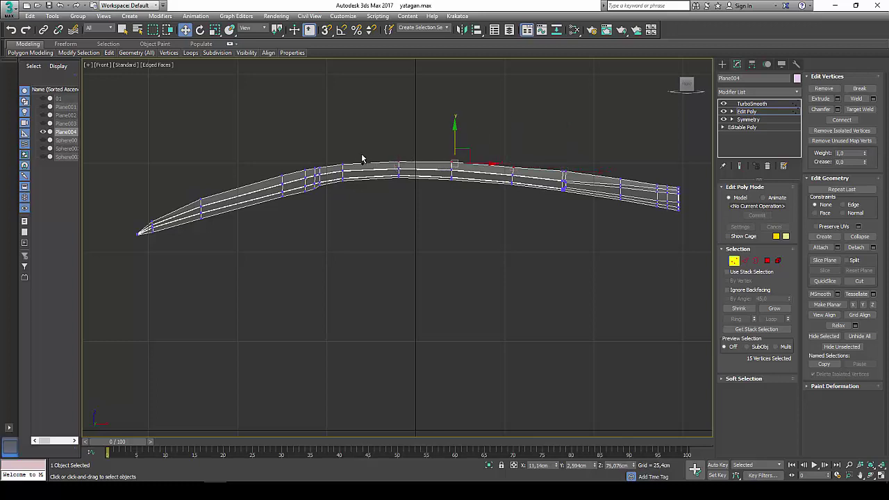
{"action": "left_click_drag", "start_coordinate": [340, 168], "coordinate": [340, 167], "text": "ctrl"}
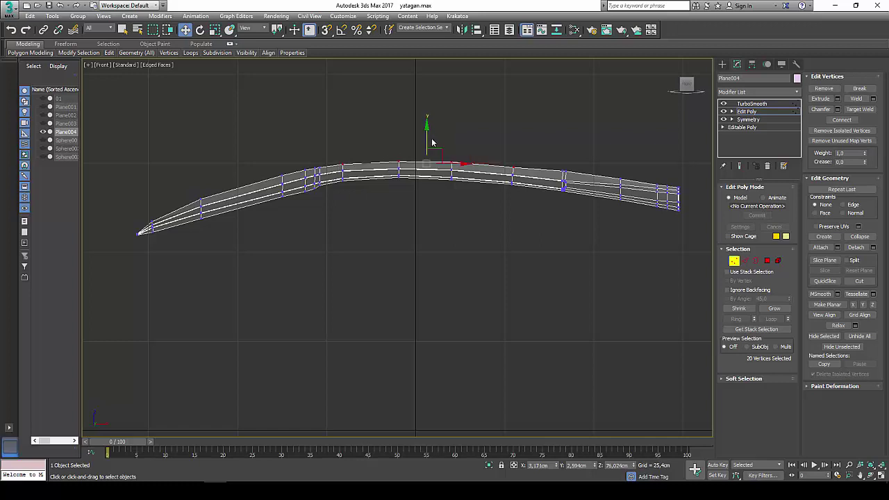
{"action": "left_click_drag", "start_coordinate": [427, 138], "coordinate": [426, 137]}
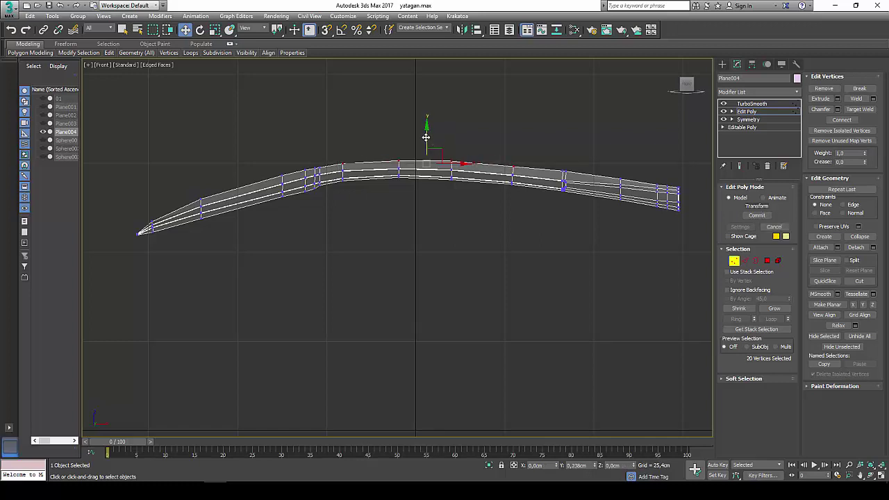
Raise the vertices around the spine step and preview the TurboSmoothed blade.
{"action": "scroll", "coordinate": [407, 153], "scroll_direction": "up", "scroll_amount": 2}
{"action": "middle_click_drag", "start_coordinate": [347, 165], "coordinate": [444, 135]}
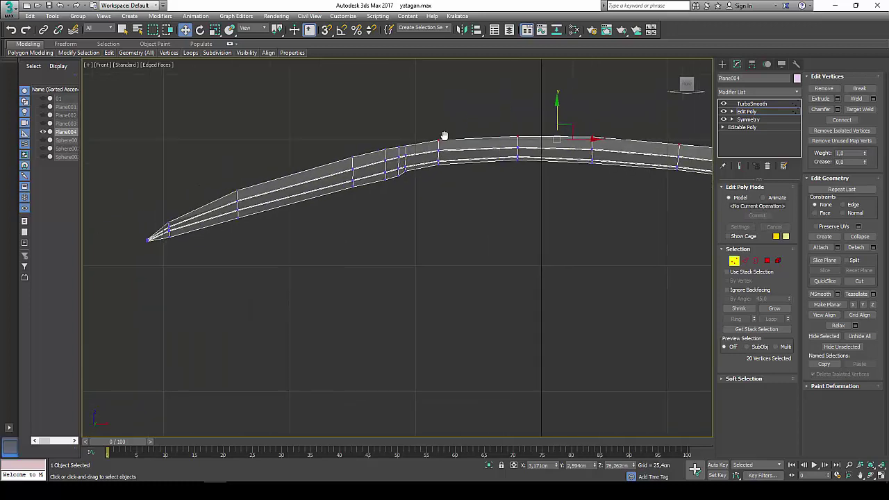
{"action": "left_click_drag", "start_coordinate": [400, 148], "coordinate": [382, 164]}
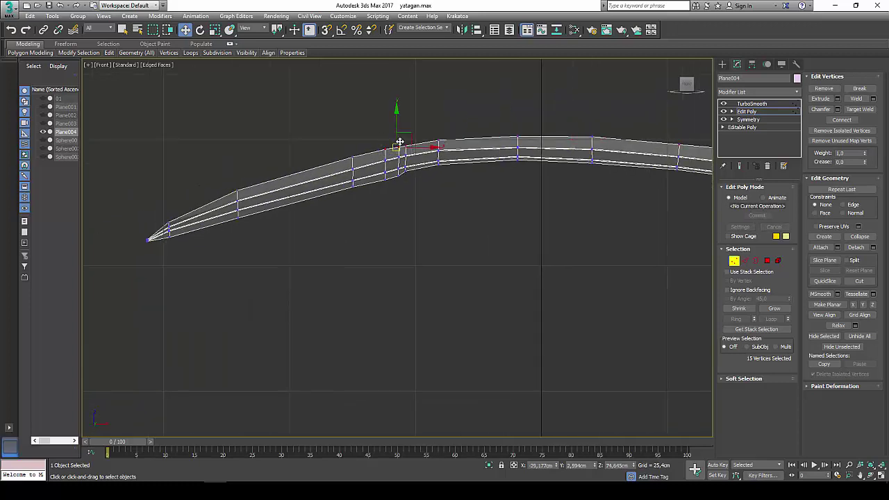
{"action": "mouse_move", "coordinate": [396, 132]}
{"action": "left_mouse_down"}
{"action": "mouse_move", "coordinate": [386, 151]}
{"action": "mouse_move", "coordinate": [384, 124]}
{"action": "left_mouse_up"}
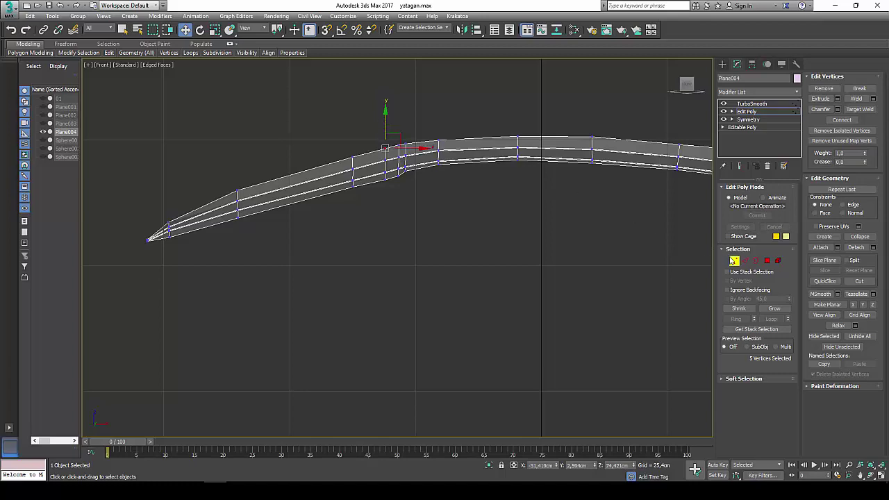
{"action": "left_click", "coordinate": [733, 260]}
{"action": "left_click", "coordinate": [752, 104]}
Return to the blade's Edit Poly level with edged faces and enter Vertex mode.
{"action": "scroll", "coordinate": [526, 237], "scroll_direction": "down", "scroll_amount": 2}
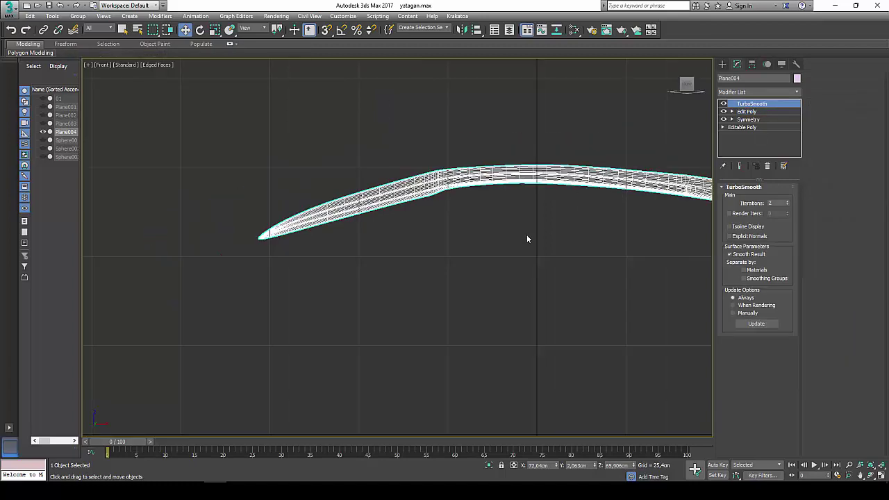
{"action": "middle_click_drag", "start_coordinate": [527, 238], "coordinate": [425, 245]}
{"action": "left_click", "coordinate": [745, 112]}
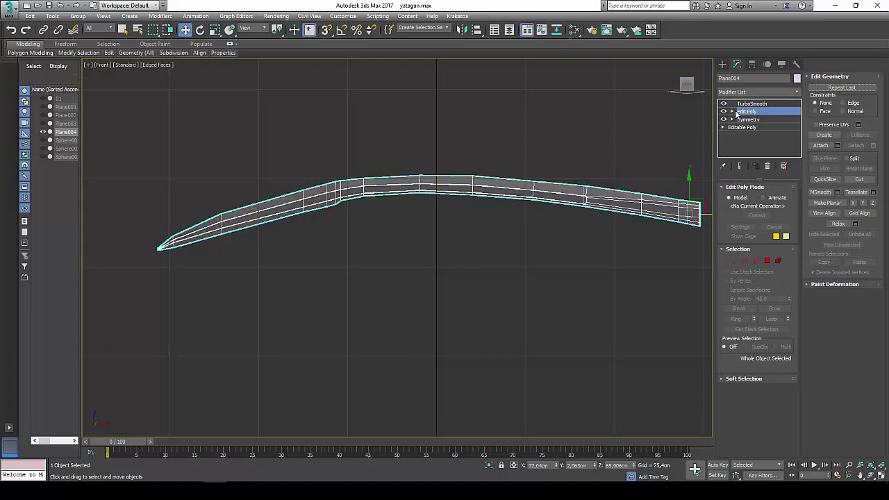
{"action": "key", "text": "F4"}
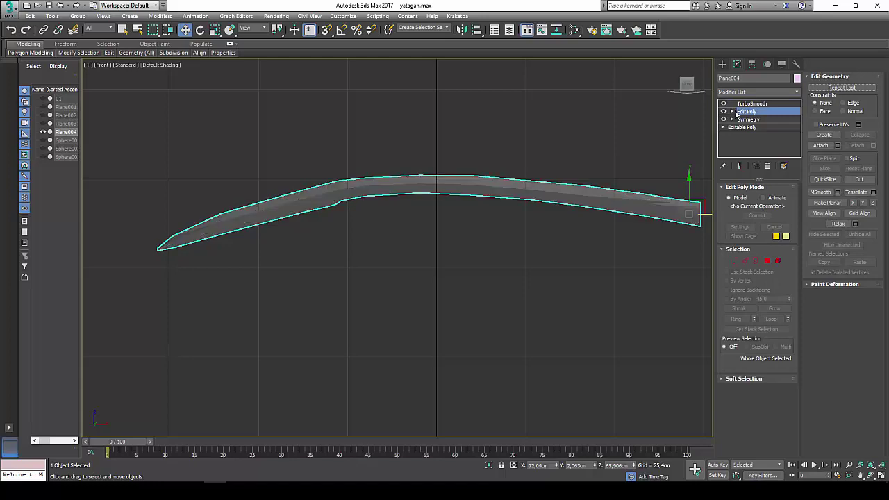
{"action": "key", "text": "F4"}
{"action": "left_click", "coordinate": [734, 260]}
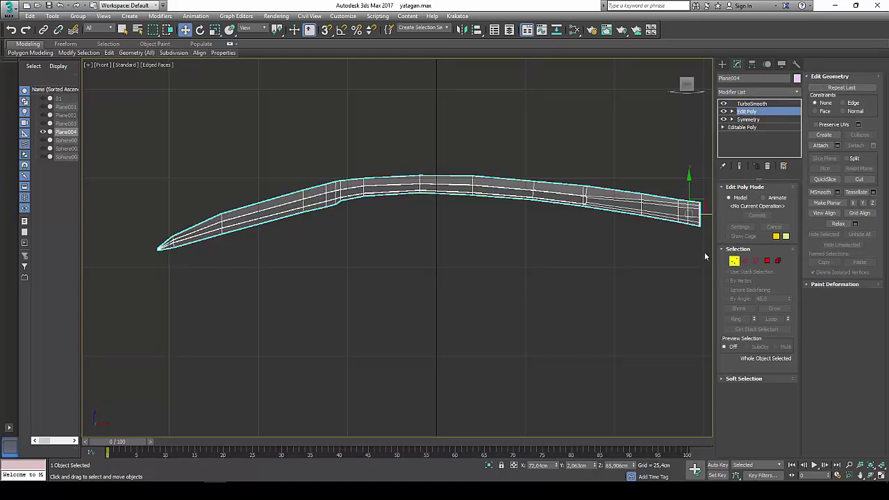
Raise the five-vertex column just past the spine step slightly to even the back edge.
{"action": "left_click_drag", "start_coordinate": [315, 166], "coordinate": [339, 215]}
{"action": "scroll", "coordinate": [342, 188], "scroll_direction": "up", "scroll_amount": 3}
{"action": "middle_click_drag", "start_coordinate": [341, 188], "coordinate": [376, 142]}
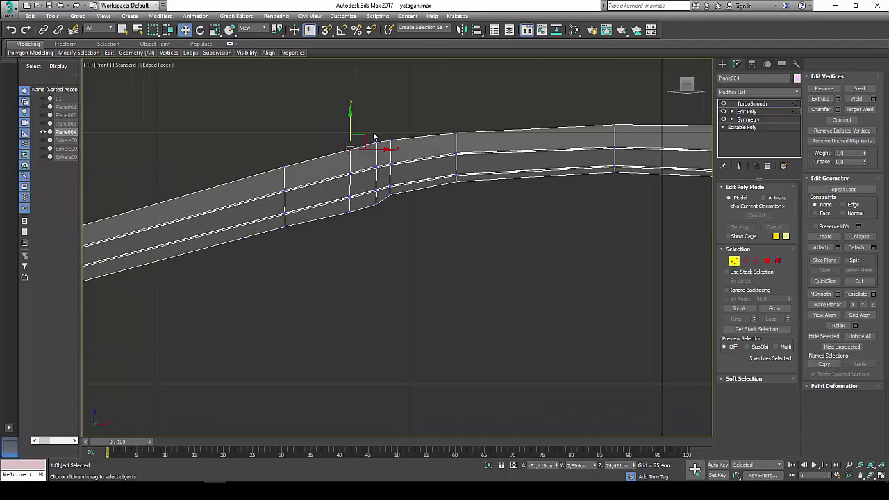
{"action": "left_click_drag", "start_coordinate": [366, 209], "coordinate": [387, 133]}
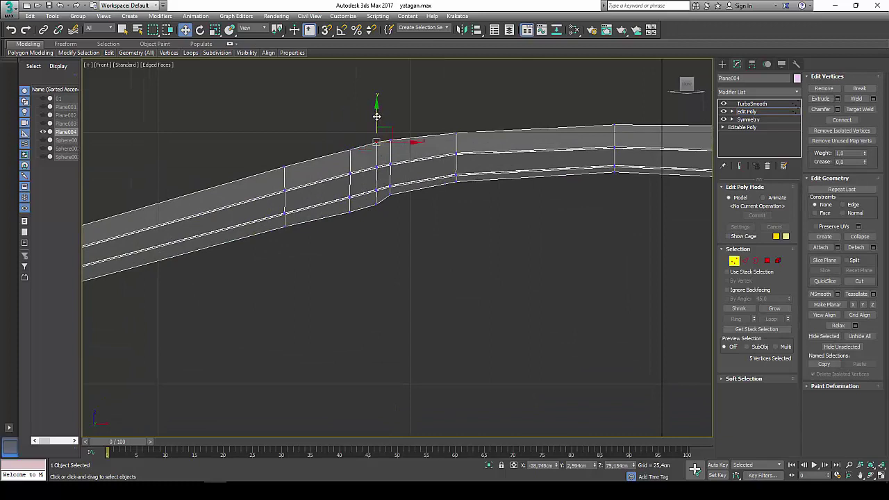
{"action": "left_click", "coordinate": [376, 117]}
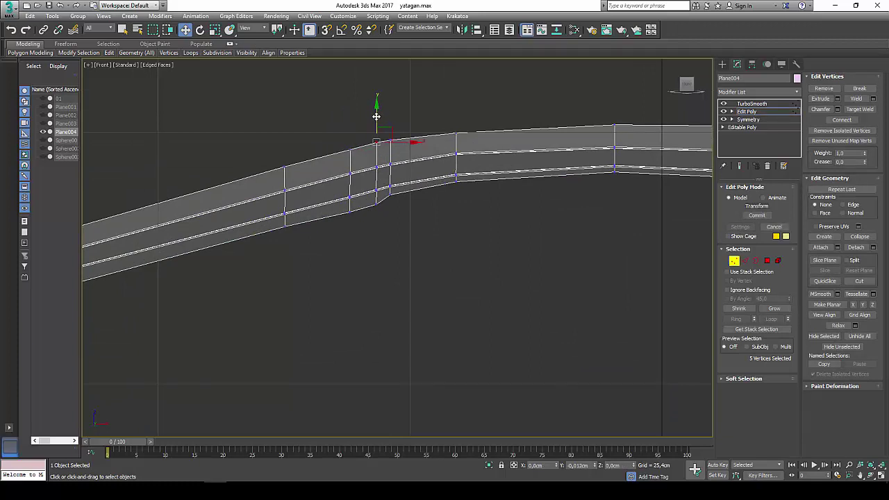
{"action": "left_click_drag", "start_coordinate": [379, 132], "coordinate": [382, 128]}
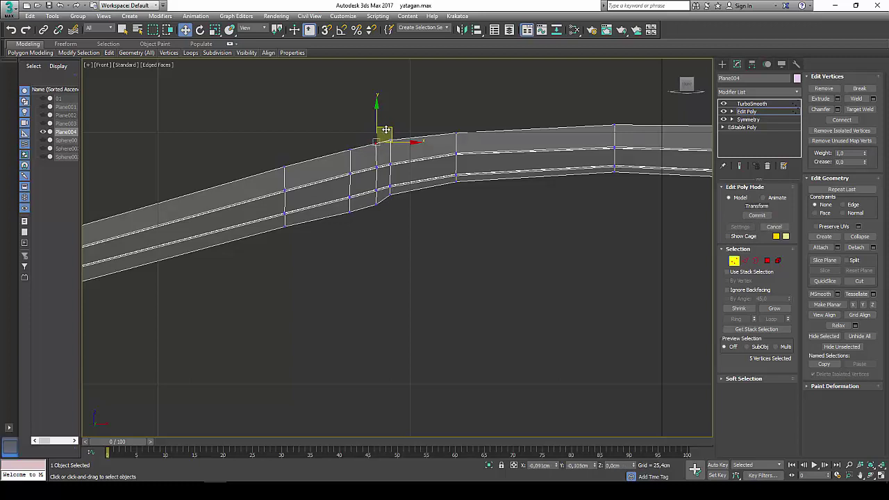
{"action": "left_click_drag", "start_coordinate": [381, 127], "coordinate": [384, 129]}
{"action": "scroll", "coordinate": [375, 153], "scroll_direction": "down", "scroll_amount": 1}
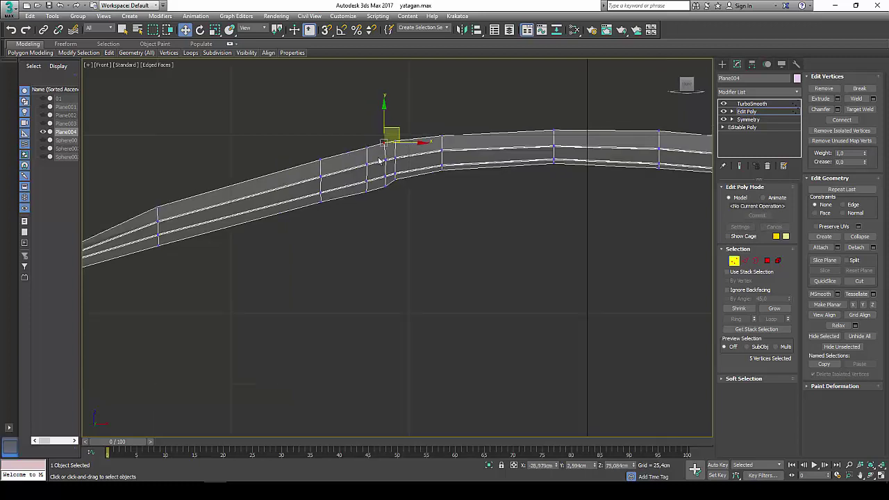
{"action": "scroll", "coordinate": [368, 158], "scroll_direction": "down", "scroll_amount": 1}
{"action": "left_click", "coordinate": [420, 195]}
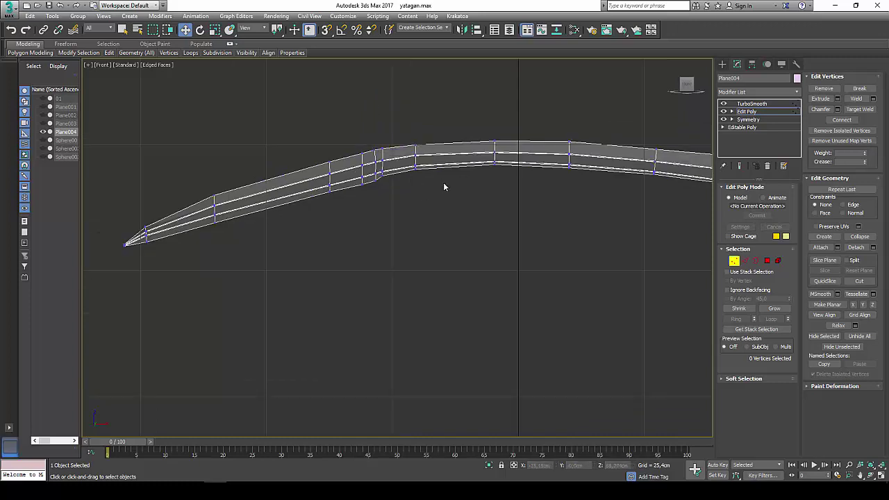
Preview the TurboSmoothed blade without edged faces.
{"action": "left_click", "coordinate": [735, 262]}
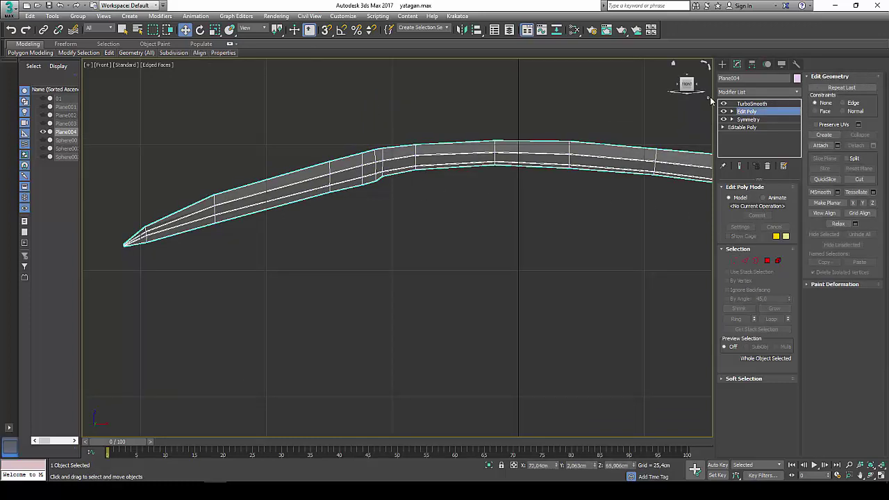
{"action": "left_click", "coordinate": [745, 104]}
{"action": "scroll", "coordinate": [559, 202], "scroll_direction": "down", "scroll_amount": 2}
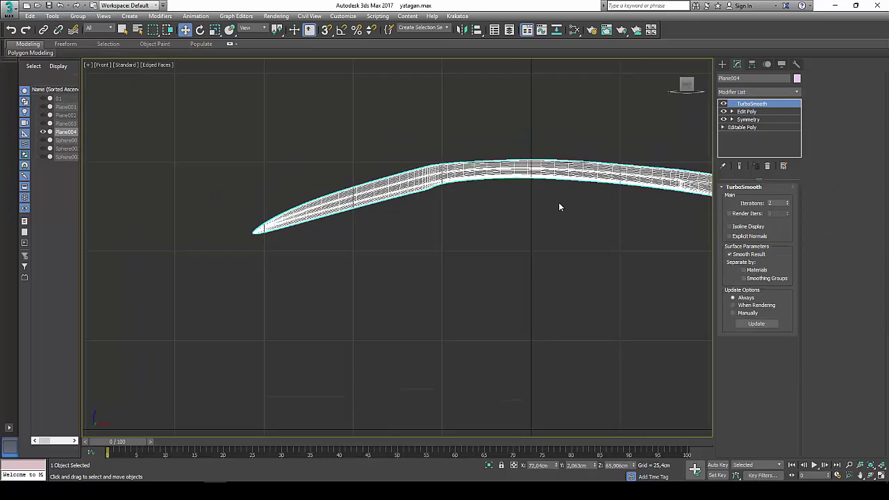
{"action": "key", "text": "F4"}
{"action": "middle_click_drag", "start_coordinate": [559, 202], "coordinate": [437, 218]}
{"action": "scroll", "coordinate": [440, 222], "scroll_direction": "down", "scroll_amount": 2}
Unhide and then re-hide the reference photo plane Plane001.
{"action": "right_click", "coordinate": [451, 227]}
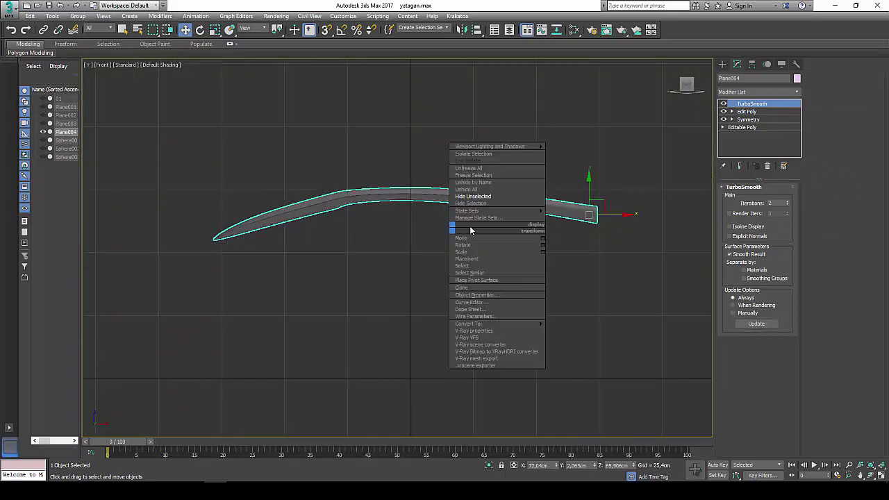
{"action": "left_click", "coordinate": [495, 189]}
{"action": "left_click", "coordinate": [445, 259]}
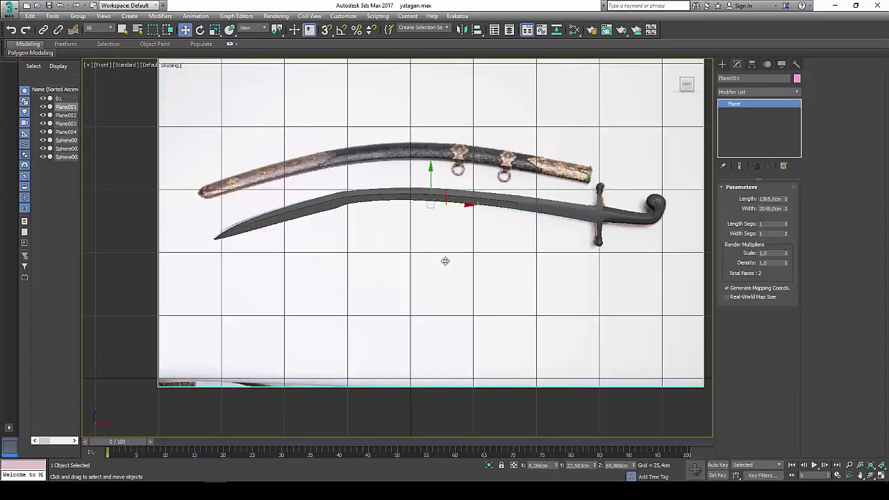
{"action": "right_click", "coordinate": [444, 258]}
{"action": "left_click", "coordinate": [463, 233]}
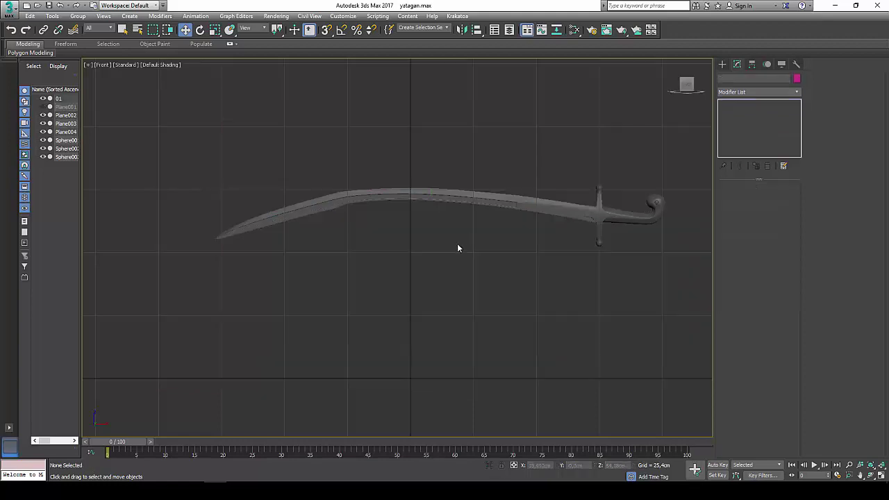
{"action": "middle_click_drag", "start_coordinate": [457, 243], "coordinate": [436, 251]}
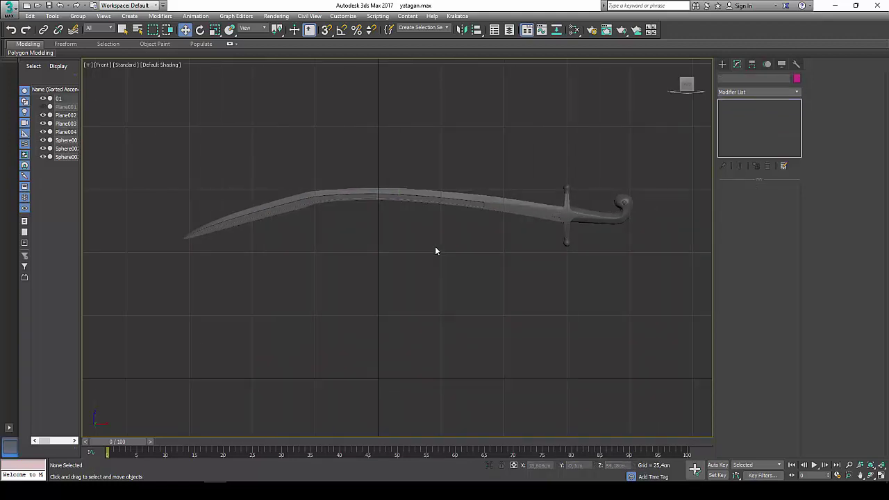
Show the Perspective view full-size in default grey shading, orbited to a side view.
{"action": "left_click", "coordinate": [879, 475]}
{"action": "scroll", "coordinate": [536, 364], "scroll_direction": "down", "scroll_amount": 5}
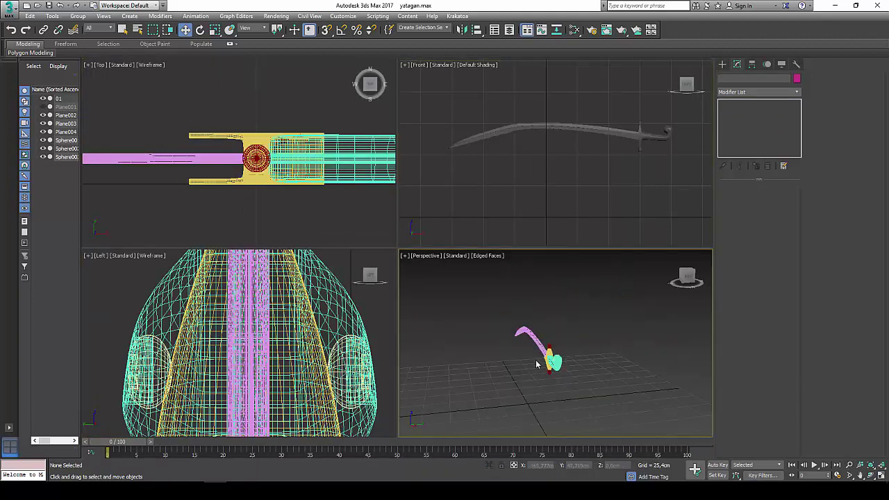
{"action": "key", "text": "F4"}
{"action": "left_click", "coordinate": [879, 476]}
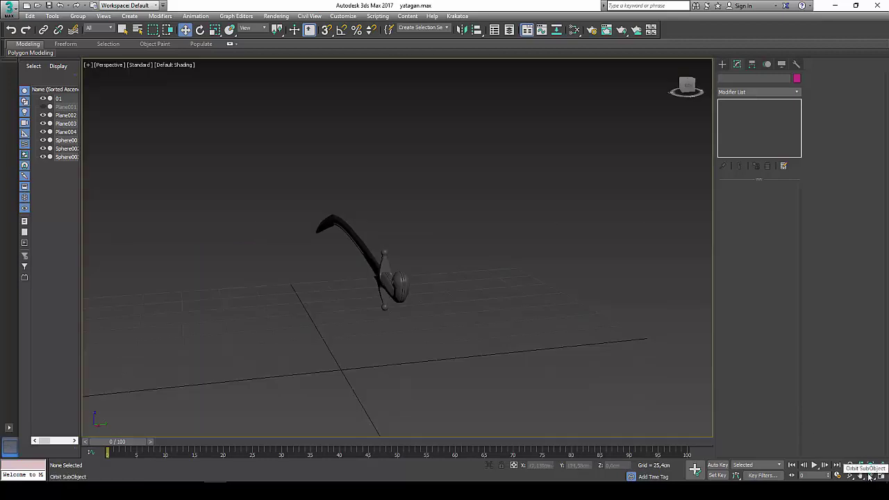
{"action": "left_click", "coordinate": [870, 475]}
{"action": "mouse_move", "coordinate": [341, 256]}
{"action": "left_mouse_down"}
{"action": "mouse_move", "coordinate": [431, 258]}
{"action": "mouse_move", "coordinate": [437, 227]}
{"action": "mouse_move", "coordinate": [421, 240]}
{"action": "mouse_move", "coordinate": [402, 218]}
{"action": "mouse_move", "coordinate": [420, 218]}
{"action": "mouse_move", "coordinate": [444, 232]}
{"action": "mouse_move", "coordinate": [506, 240]}
{"action": "mouse_move", "coordinate": [583, 228]}
{"action": "mouse_move", "coordinate": [590, 261]}
{"action": "mouse_move", "coordinate": [565, 278]}
{"action": "mouse_move", "coordinate": [390, 216]}
{"action": "mouse_move", "coordinate": [407, 240]}
{"action": "mouse_move", "coordinate": [407, 174]}
{"action": "mouse_move", "coordinate": [407, 225]}
{"action": "mouse_move", "coordinate": [410, 204]}
{"action": "left_mouse_up"}
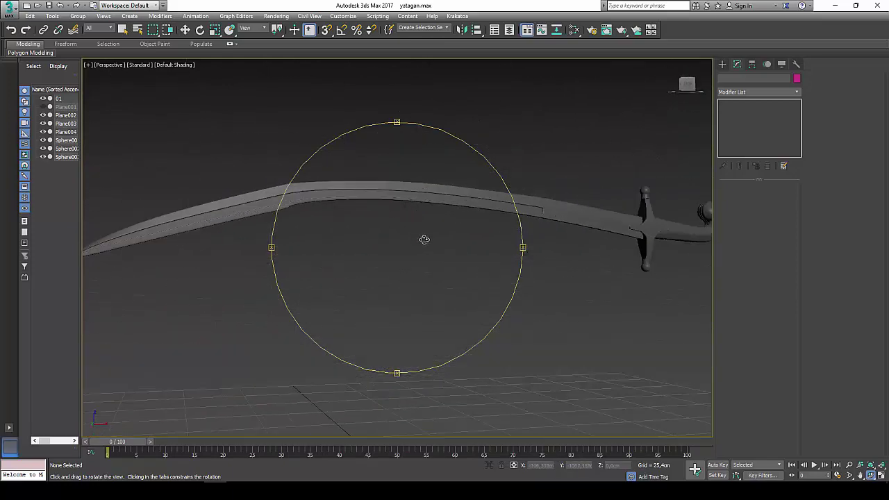
Select the blade, cross-guard and grip in turn to check their TurboSmooth modifier stacks.
{"action": "left_click_drag", "start_coordinate": [423, 240], "coordinate": [416, 227]}
{"action": "key", "text": "w"}
{"action": "left_click", "coordinate": [589, 210]}
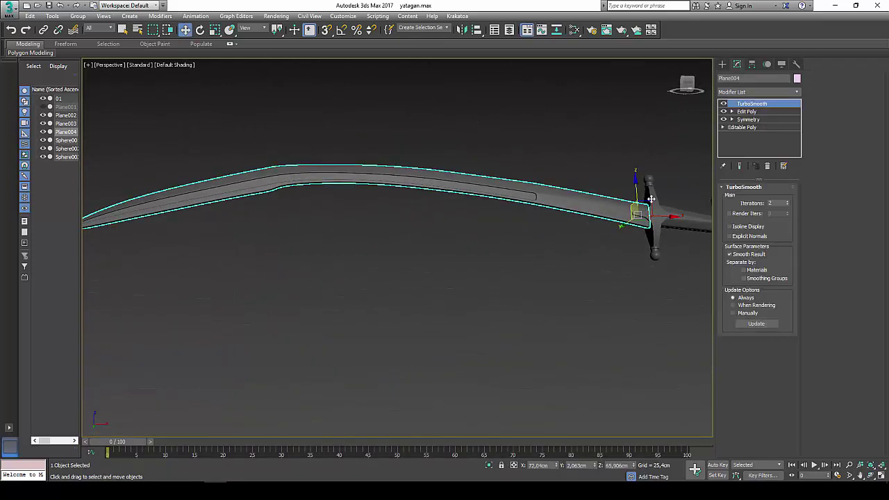
{"action": "left_click", "coordinate": [653, 244]}
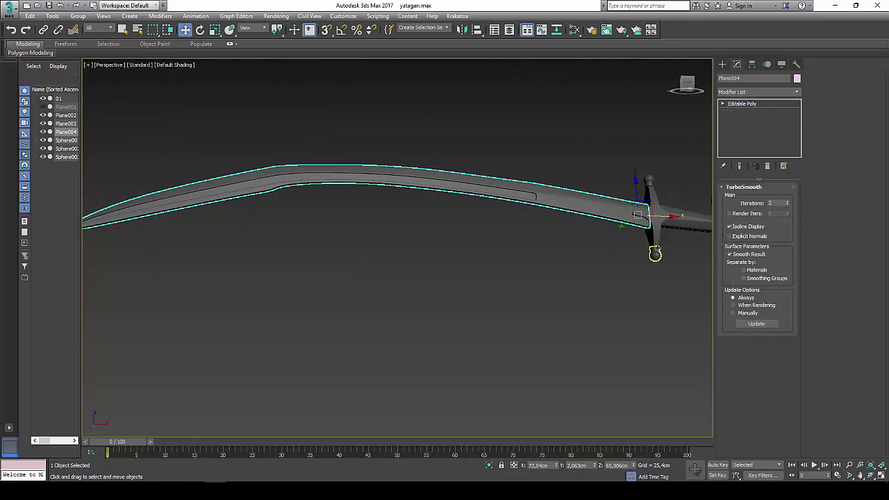
{"action": "left_click", "coordinate": [707, 226]}
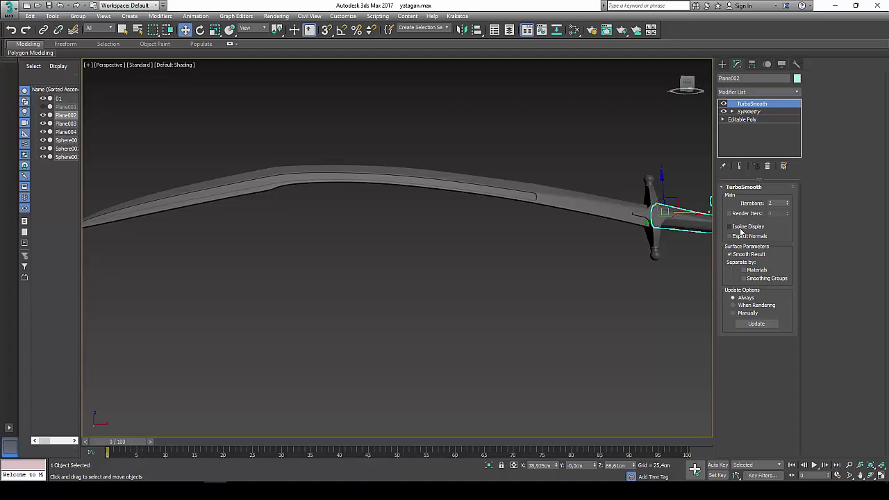
Zoom in close around the grip and select the object 01 on it.
{"action": "middle_click_drag", "start_coordinate": [688, 249], "coordinate": [561, 266]}
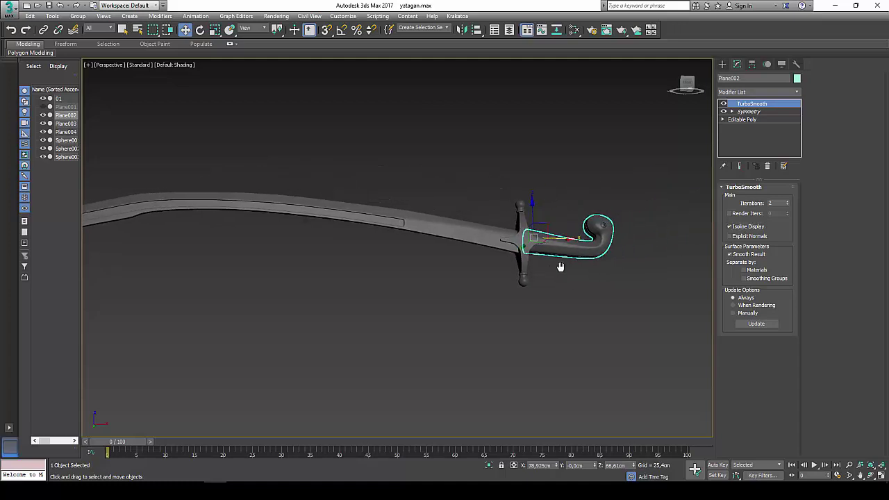
{"action": "left_click", "coordinate": [871, 475]}
{"action": "left_click_drag", "start_coordinate": [497, 222], "coordinate": [552, 226]}
{"action": "scroll", "coordinate": [553, 225], "scroll_direction": "up", "scroll_amount": 3}
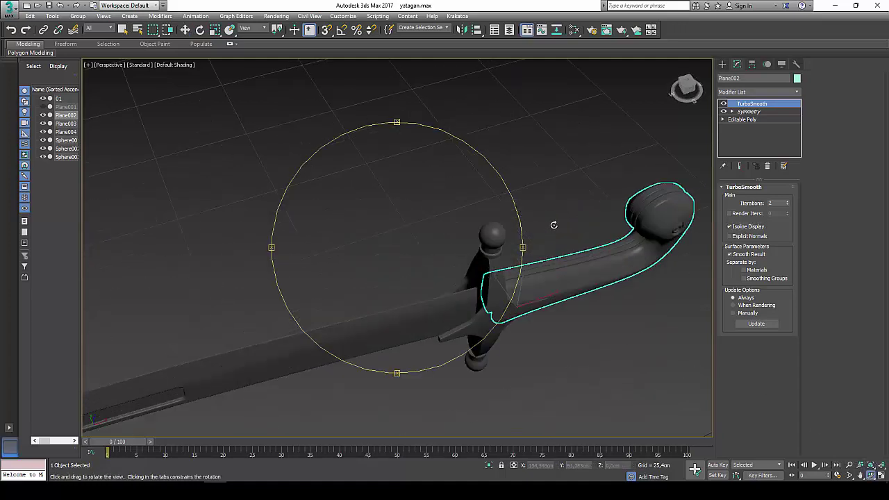
{"action": "key", "text": "w"}
{"action": "left_click", "coordinate": [605, 256]}
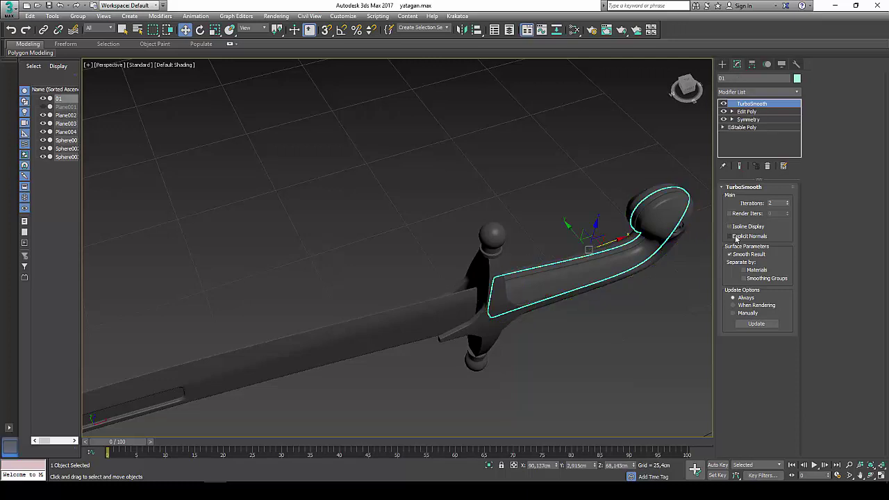
Deselect, zoom out to the whole sword, turn on Edged Faces and orbit side-on.
{"action": "left_click", "coordinate": [639, 310]}
{"action": "scroll", "coordinate": [574, 302], "scroll_direction": "down", "scroll_amount": 3}
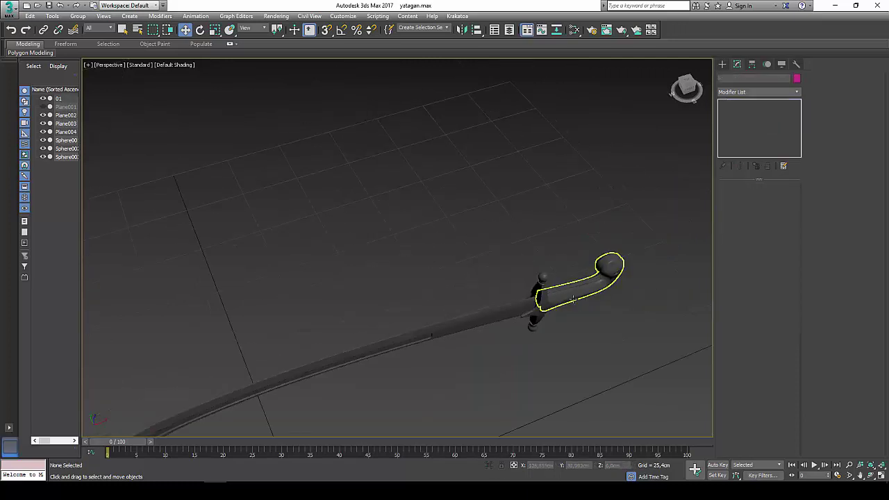
{"action": "mouse_move", "coordinate": [574, 301]}
{"action": "middle_mouse_down", "text": "alt"}
{"action": "mouse_move", "coordinate": [580, 204]}
{"action": "mouse_move", "coordinate": [585, 220]}
{"action": "middle_mouse_up", "text": "alt"}
{"action": "scroll", "coordinate": [581, 205], "scroll_direction": "down", "scroll_amount": 2}
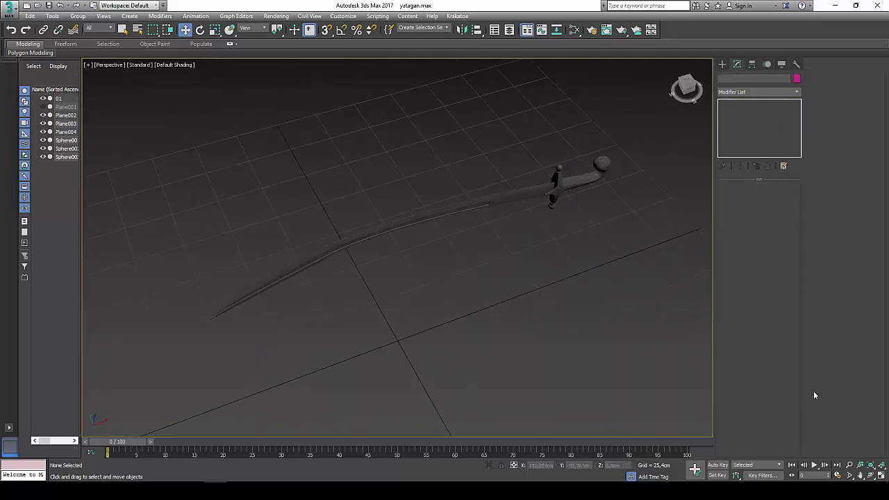
{"action": "key", "text": "F4"}
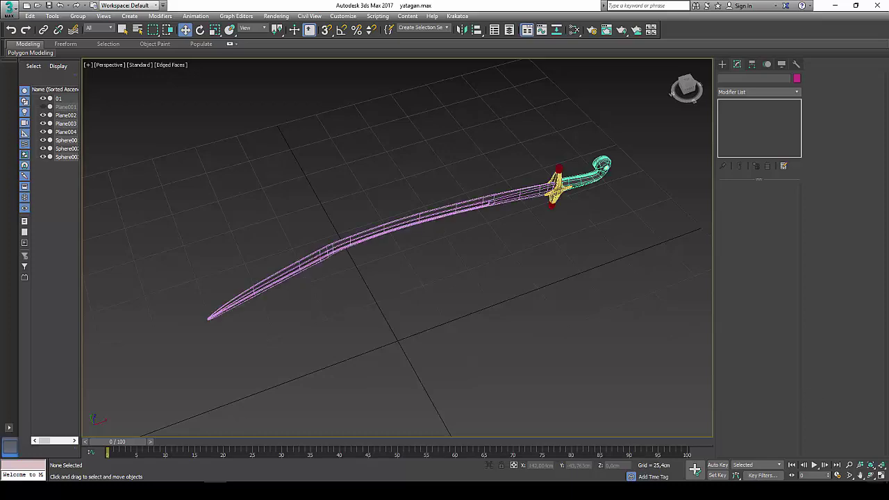
{"action": "left_click", "coordinate": [872, 478]}
{"action": "mouse_move", "coordinate": [407, 213]}
{"action": "left_mouse_down"}
{"action": "mouse_move", "coordinate": [284, 225]}
{"action": "mouse_move", "coordinate": [280, 208]}
{"action": "mouse_move", "coordinate": [397, 238]}
{"action": "mouse_move", "coordinate": [422, 213]}
{"action": "mouse_move", "coordinate": [420, 224]}
{"action": "left_mouse_up"}
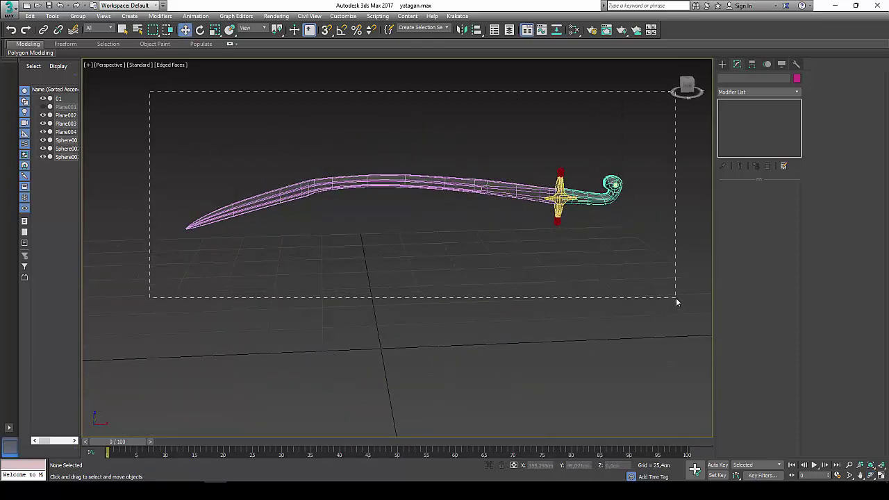
Set the object colour of all seven sword parts to black, then deselect.
{"action": "left_click_drag", "start_coordinate": [677, 301], "coordinate": [685, 293]}
{"action": "left_click", "coordinate": [797, 79]}
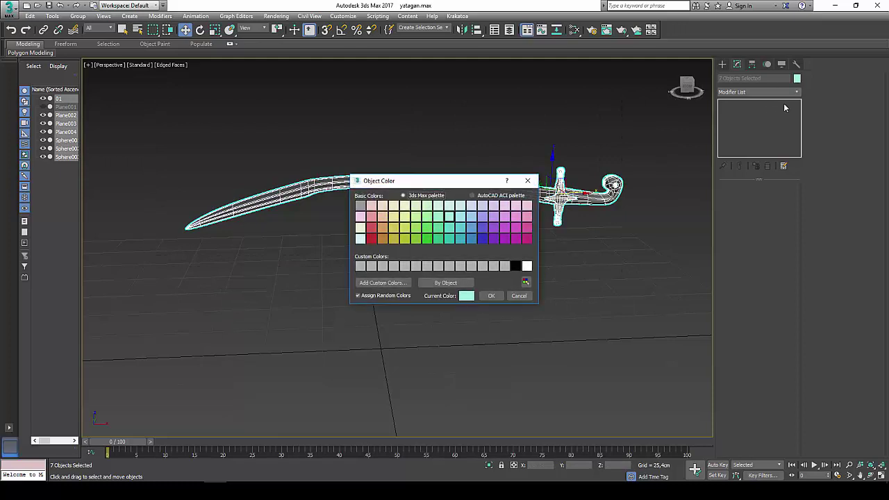
{"action": "left_click", "coordinate": [498, 296]}
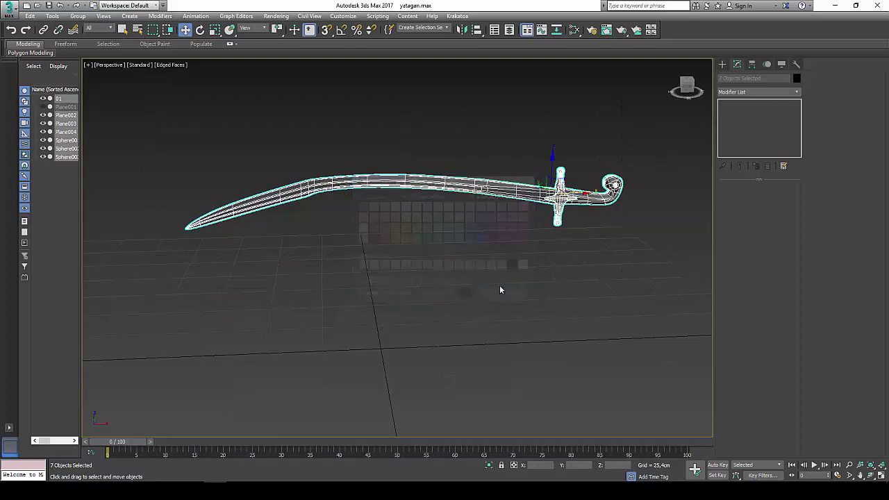
{"action": "left_click", "coordinate": [500, 284]}
{"action": "mouse_move", "coordinate": [500, 283]}
{"action": "middle_mouse_down"}
{"action": "mouse_move", "coordinate": [501, 296]}
{"action": "mouse_move", "coordinate": [480, 295]}
{"action": "middle_mouse_up"}
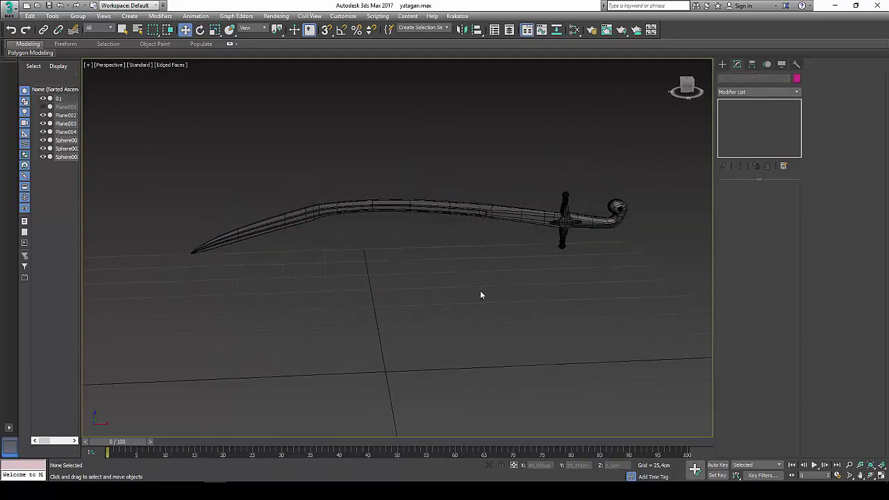
Set Material #27's Ambient colour to grey 92 in the Slate Material Editor.
{"action": "left_click", "coordinate": [573, 30]}
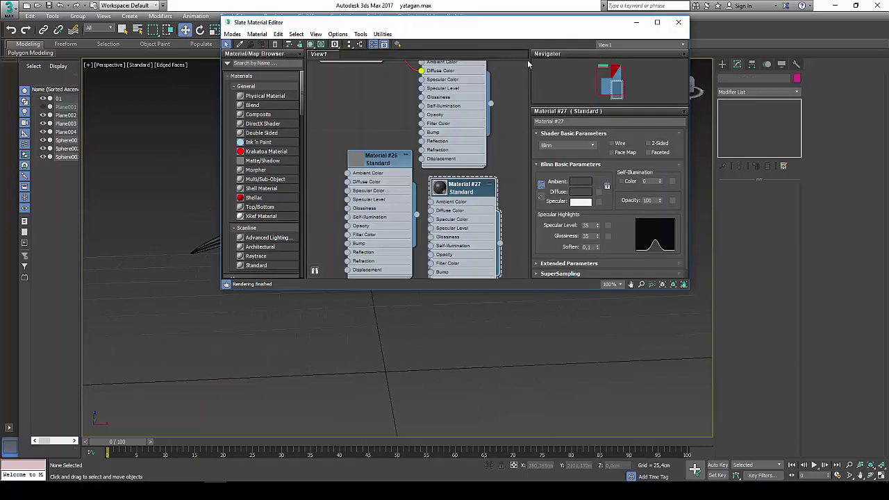
{"action": "left_click", "coordinate": [578, 182]}
{"action": "left_click", "coordinate": [276, 83]}
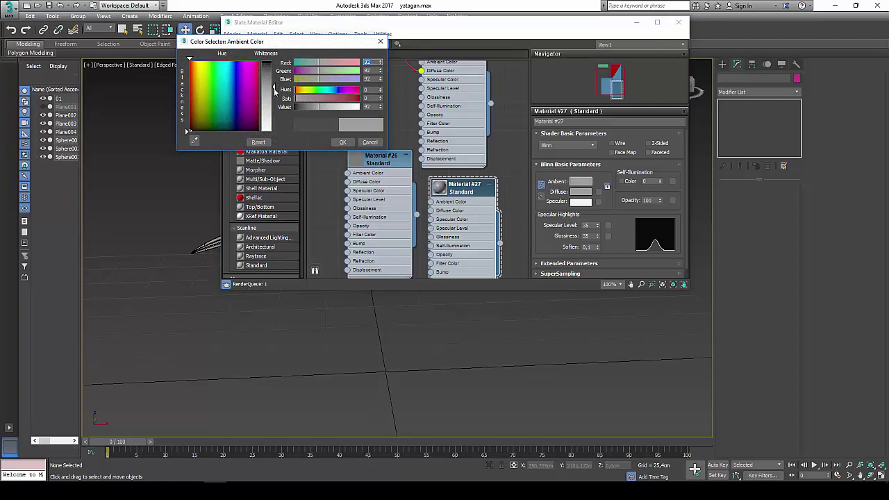
{"action": "left_click", "coordinate": [345, 142]}
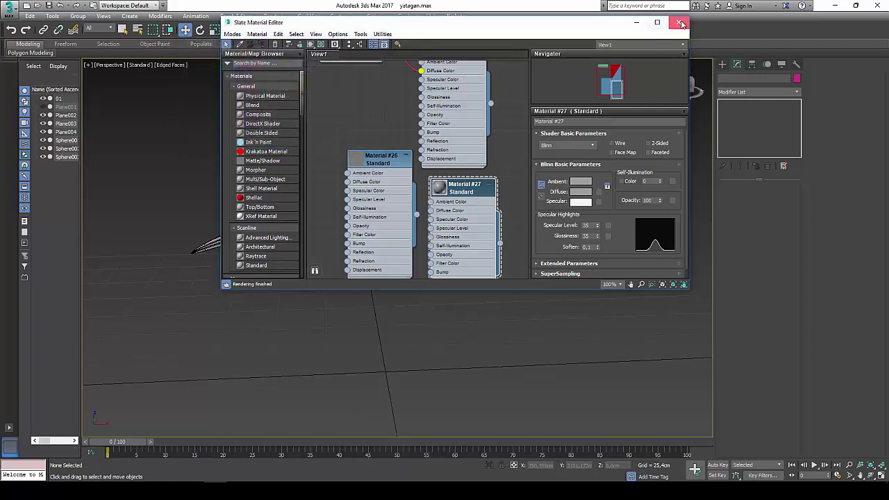
{"action": "left_click", "coordinate": [680, 23]}
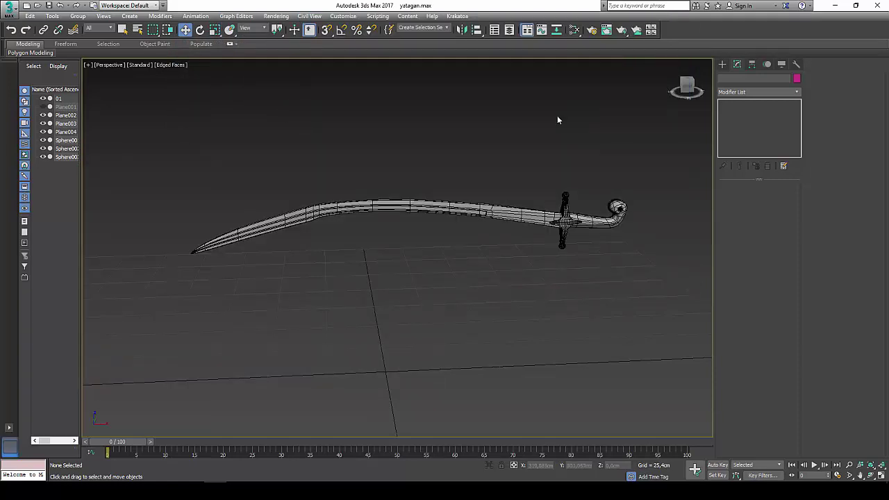
Orbit around the sword and switch Edged Faces off for plain shading.
{"action": "left_click", "coordinate": [872, 476]}
{"action": "mouse_move", "coordinate": [388, 234]}
{"action": "left_mouse_down"}
{"action": "mouse_move", "coordinate": [517, 213]}
{"action": "mouse_move", "coordinate": [391, 232]}
{"action": "mouse_move", "coordinate": [407, 246]}
{"action": "mouse_move", "coordinate": [402, 227]}
{"action": "mouse_move", "coordinate": [359, 238]}
{"action": "mouse_move", "coordinate": [372, 238]}
{"action": "left_mouse_up"}
{"action": "key", "text": "F4"}
{"action": "scroll", "coordinate": [391, 230], "scroll_direction": "up", "scroll_amount": 3}
{"action": "scroll", "coordinate": [403, 229], "scroll_direction": "down", "scroll_amount": 3}
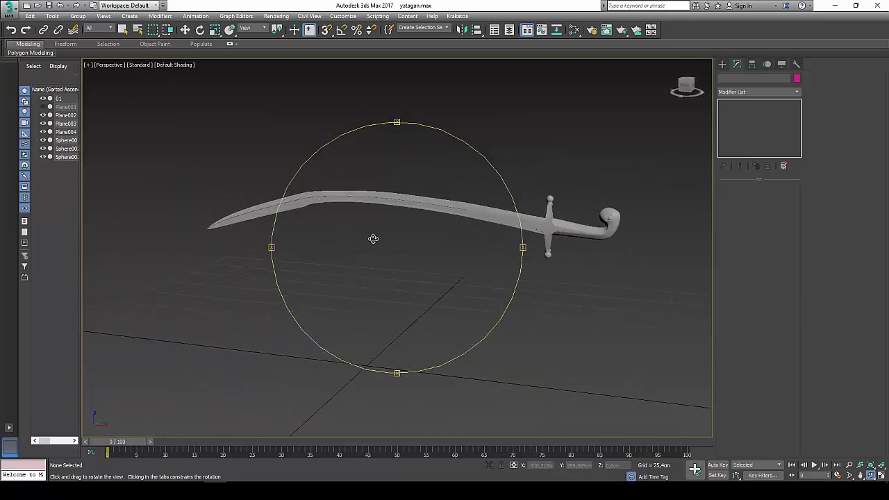
Darken Material #27's Ambient colour to grey 12.
{"action": "left_click", "coordinate": [574, 31]}
{"action": "left_click", "coordinate": [579, 183]}
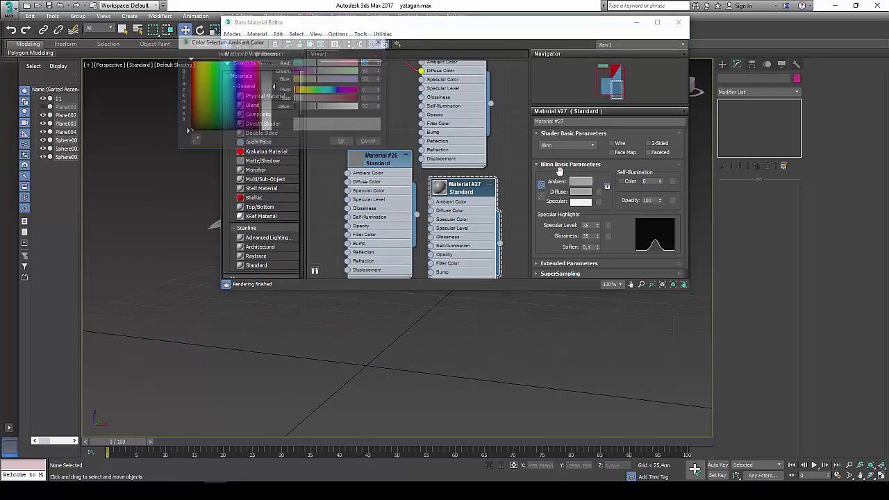
{"action": "left_click", "coordinate": [270, 67]}
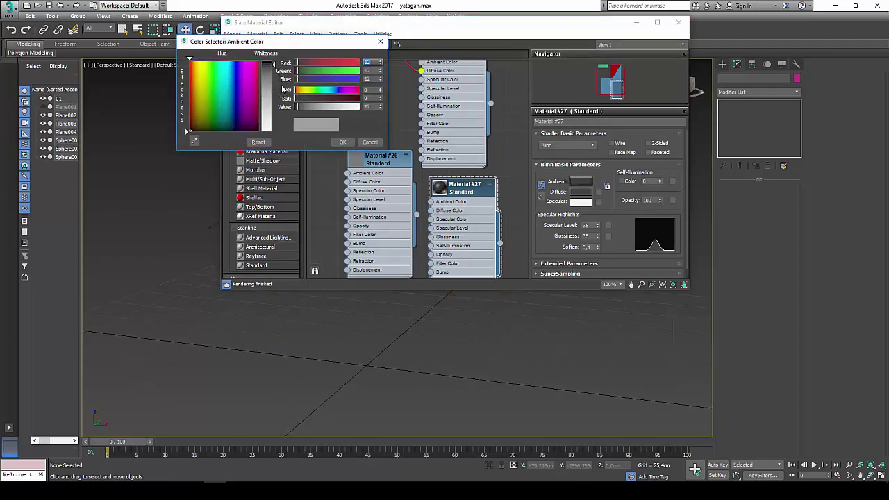
{"action": "left_click", "coordinate": [343, 141]}
{"action": "left_click", "coordinate": [678, 22]}
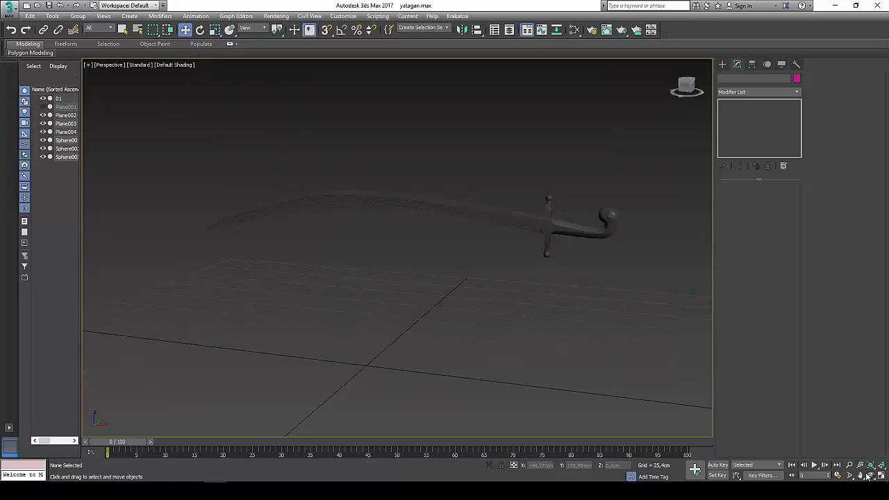
{"action": "mouse_move", "coordinate": [385, 289]}
{"action": "left_mouse_down"}
{"action": "mouse_move", "coordinate": [393, 264]}
{"action": "mouse_move", "coordinate": [416, 250]}
{"action": "mouse_move", "coordinate": [427, 260]}
{"action": "mouse_move", "coordinate": [415, 270]}
{"action": "mouse_move", "coordinate": [458, 234]}
{"action": "mouse_move", "coordinate": [402, 250]}
{"action": "left_mouse_up"}
{"action": "scroll", "coordinate": [461, 230], "scroll_direction": "up", "scroll_amount": 5}
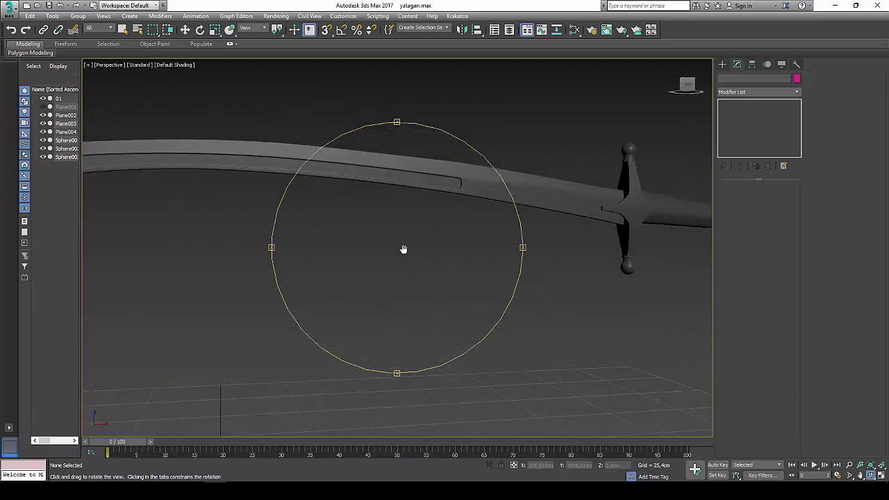
{"action": "scroll", "coordinate": [451, 232], "scroll_direction": "up", "scroll_amount": 3}
{"action": "mouse_move", "coordinate": [451, 232]}
{"action": "left_mouse_down"}
{"action": "mouse_move", "coordinate": [493, 242]}
{"action": "mouse_move", "coordinate": [374, 230]}
{"action": "mouse_move", "coordinate": [466, 213]}
{"action": "mouse_move", "coordinate": [368, 221]}
{"action": "mouse_move", "coordinate": [567, 212]}
{"action": "mouse_move", "coordinate": [391, 256]}
{"action": "mouse_move", "coordinate": [309, 257]}
{"action": "mouse_move", "coordinate": [546, 248]}
{"action": "mouse_move", "coordinate": [476, 246]}
{"action": "mouse_move", "coordinate": [430, 227]}
{"action": "mouse_move", "coordinate": [404, 228]}
{"action": "mouse_move", "coordinate": [359, 260]}
{"action": "mouse_move", "coordinate": [374, 230]}
{"action": "mouse_move", "coordinate": [395, 220]}
{"action": "mouse_move", "coordinate": [500, 232]}
{"action": "mouse_move", "coordinate": [559, 214]}
{"action": "mouse_move", "coordinate": [593, 224]}
{"action": "mouse_move", "coordinate": [486, 250]}
{"action": "mouse_move", "coordinate": [379, 260]}
{"action": "mouse_move", "coordinate": [448, 260]}
{"action": "mouse_move", "coordinate": [384, 242]}
{"action": "left_mouse_up"}
{"action": "mouse_move", "coordinate": [437, 234]}
{"action": "left_mouse_down"}
{"action": "mouse_move", "coordinate": [442, 227]}
{"action": "mouse_move", "coordinate": [438, 252]}
{"action": "mouse_move", "coordinate": [400, 250]}
{"action": "mouse_move", "coordinate": [412, 227]}
{"action": "mouse_move", "coordinate": [440, 220]}
{"action": "mouse_move", "coordinate": [482, 232]}
{"action": "mouse_move", "coordinate": [448, 231]}
{"action": "mouse_move", "coordinate": [462, 166]}
{"action": "mouse_move", "coordinate": [452, 208]}
{"action": "mouse_move", "coordinate": [433, 229]}
{"action": "mouse_move", "coordinate": [466, 232]}
{"action": "left_mouse_up"}
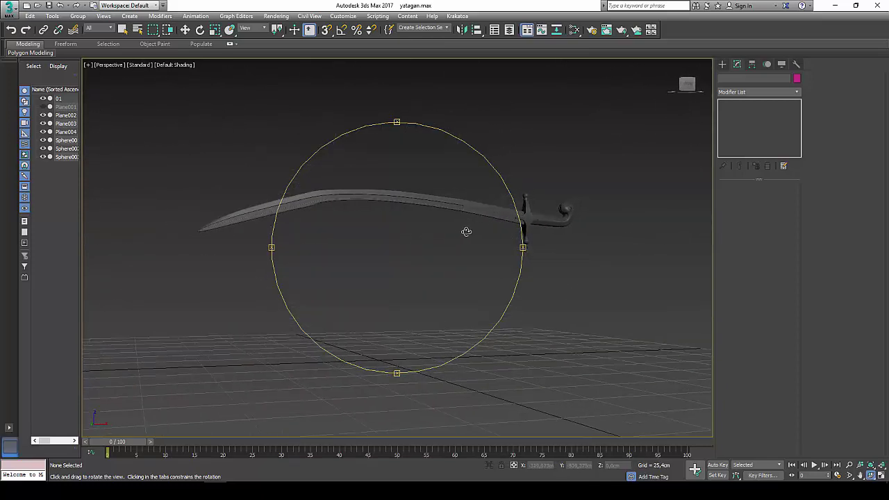
{"action": "scroll", "coordinate": [423, 242], "scroll_direction": "up", "scroll_amount": 3}
{"action": "middle_click_drag", "start_coordinate": [422, 242], "coordinate": [458, 264]}
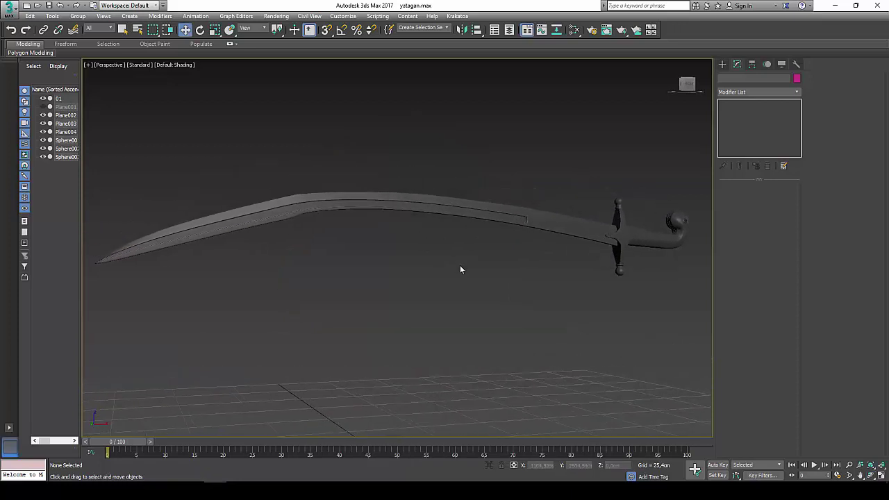